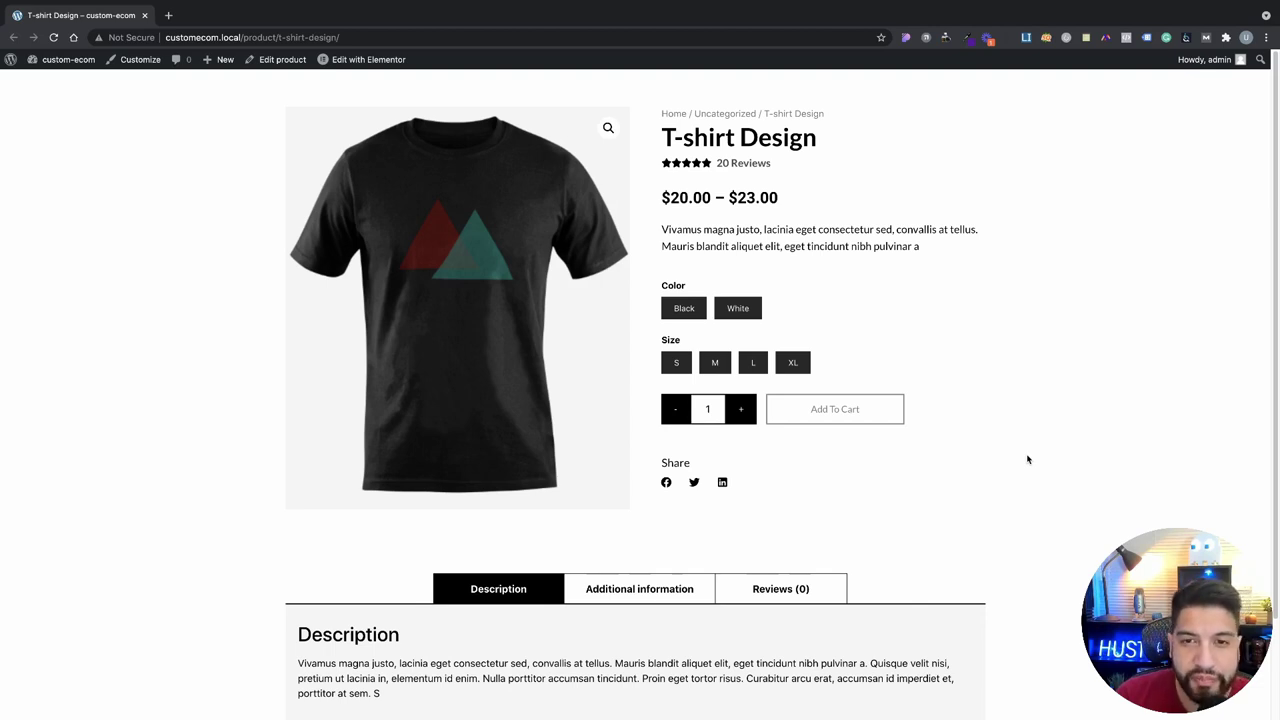
# Step: Choose the Black color and size M for the T-shirt Design product, set the quantity to 22 and add it to the cart
pyautogui.click(689, 316)
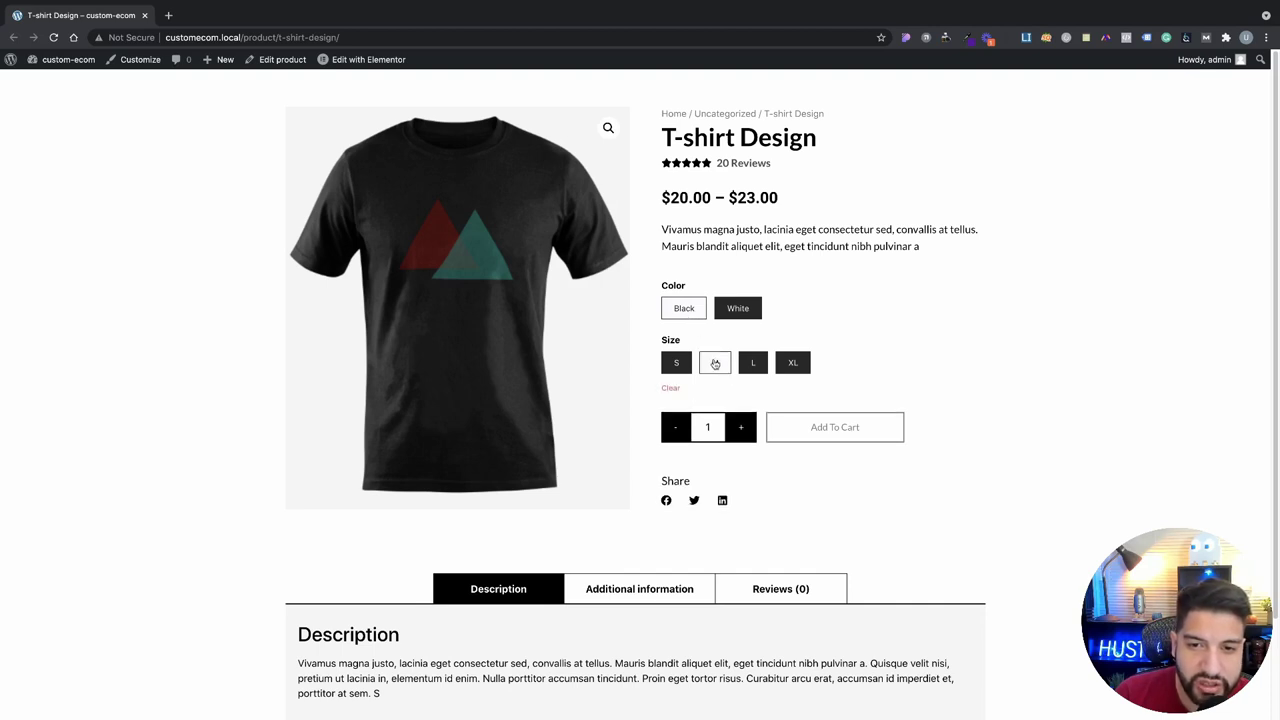
pyautogui.click(714, 362)
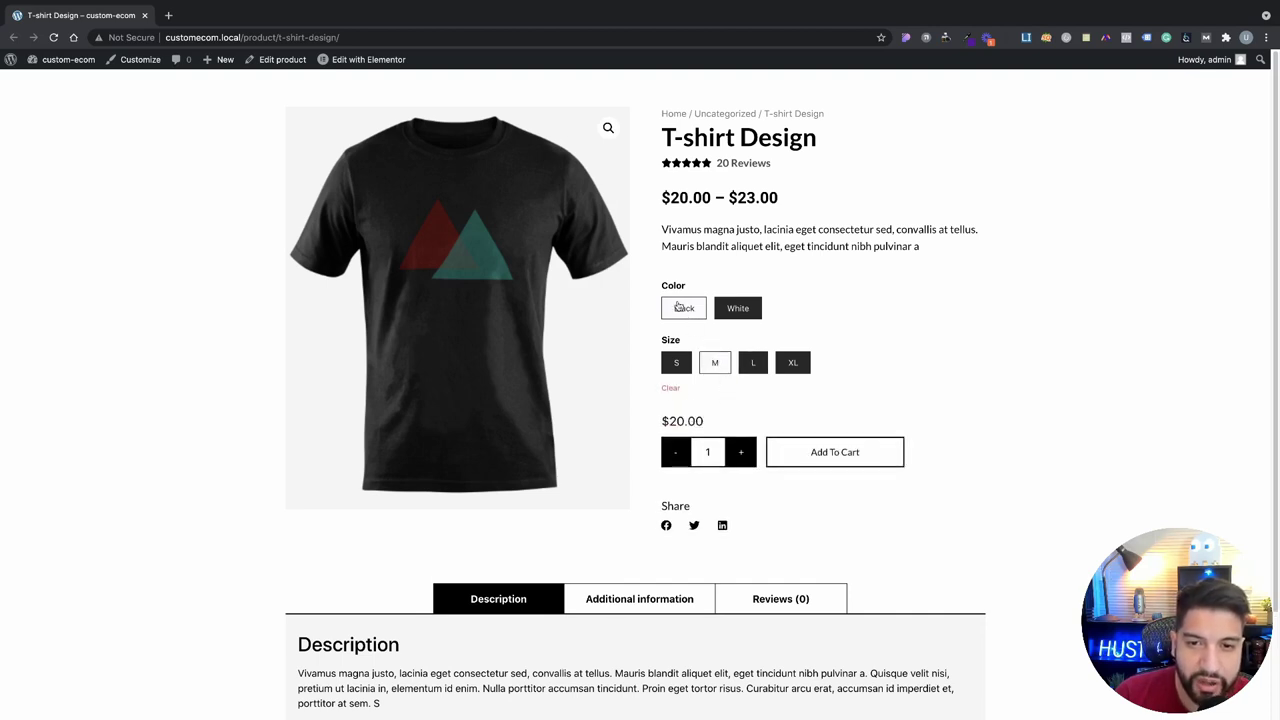
pyautogui.click(742, 459)
pyautogui.click(742, 459)
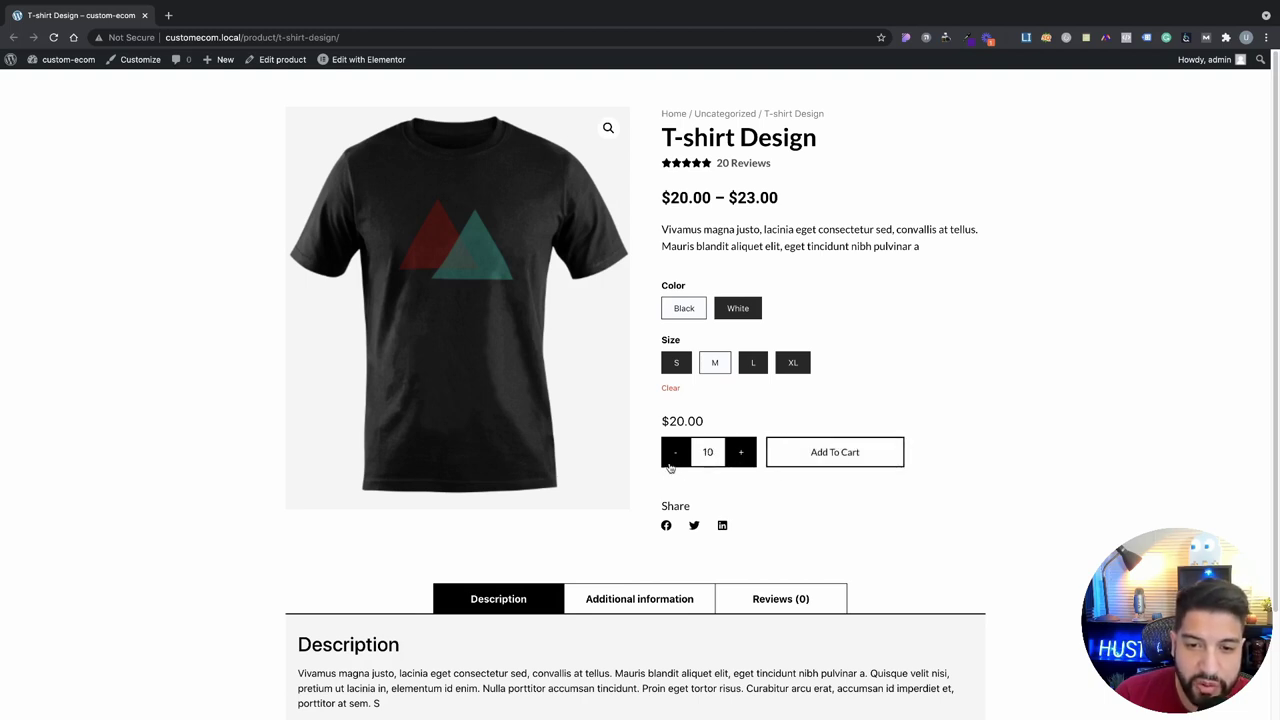
pyautogui.click(672, 463)
pyautogui.click(672, 463)
pyautogui.click(740, 458)
pyautogui.click(740, 458)
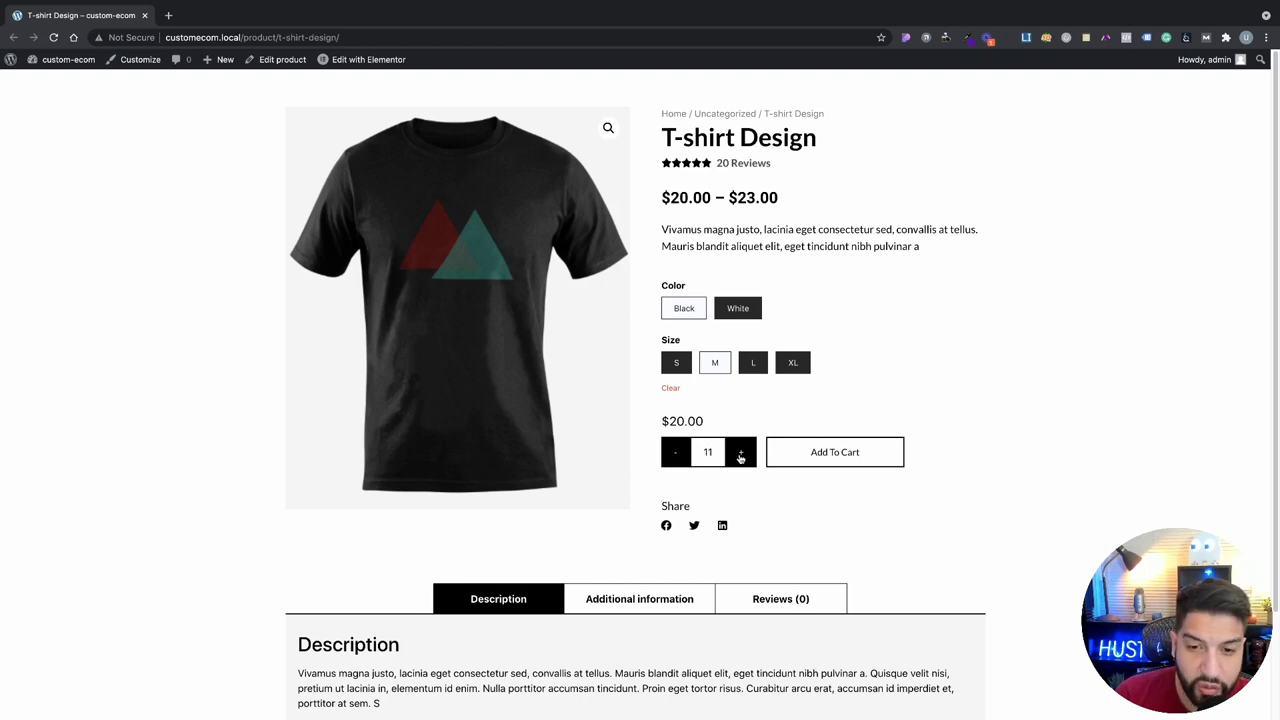
pyautogui.click(740, 458)
pyautogui.click(740, 458)
pyautogui.click(743, 463)
pyautogui.click(743, 463)
pyautogui.click(743, 463)
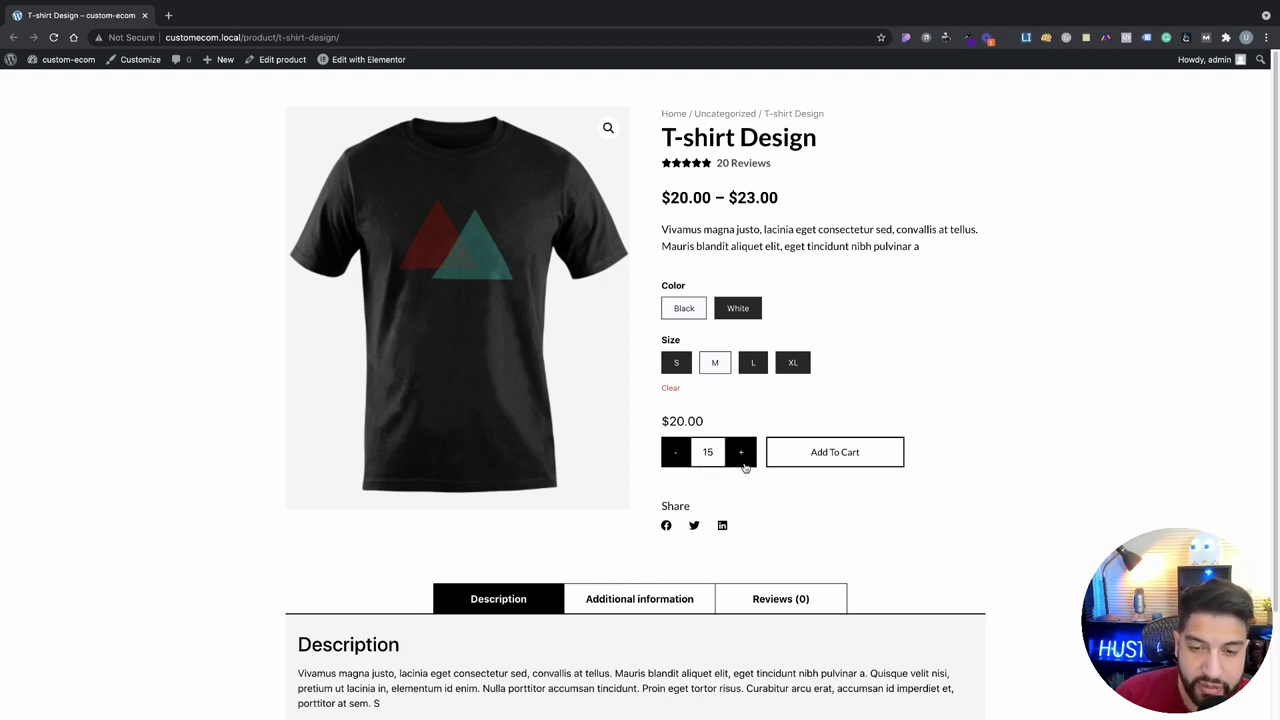
pyautogui.click(742, 458)
pyautogui.click(742, 458)
pyautogui.click(742, 458)
pyautogui.click(742, 458)
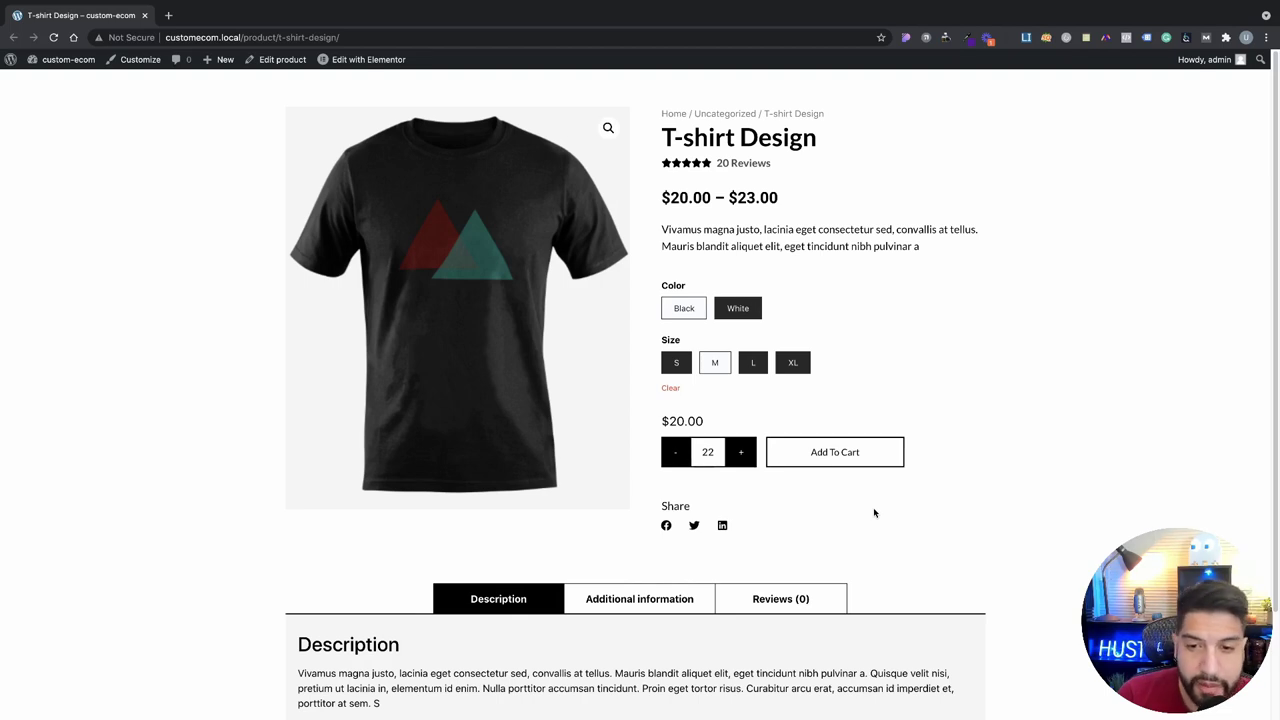
pyautogui.click(817, 463)
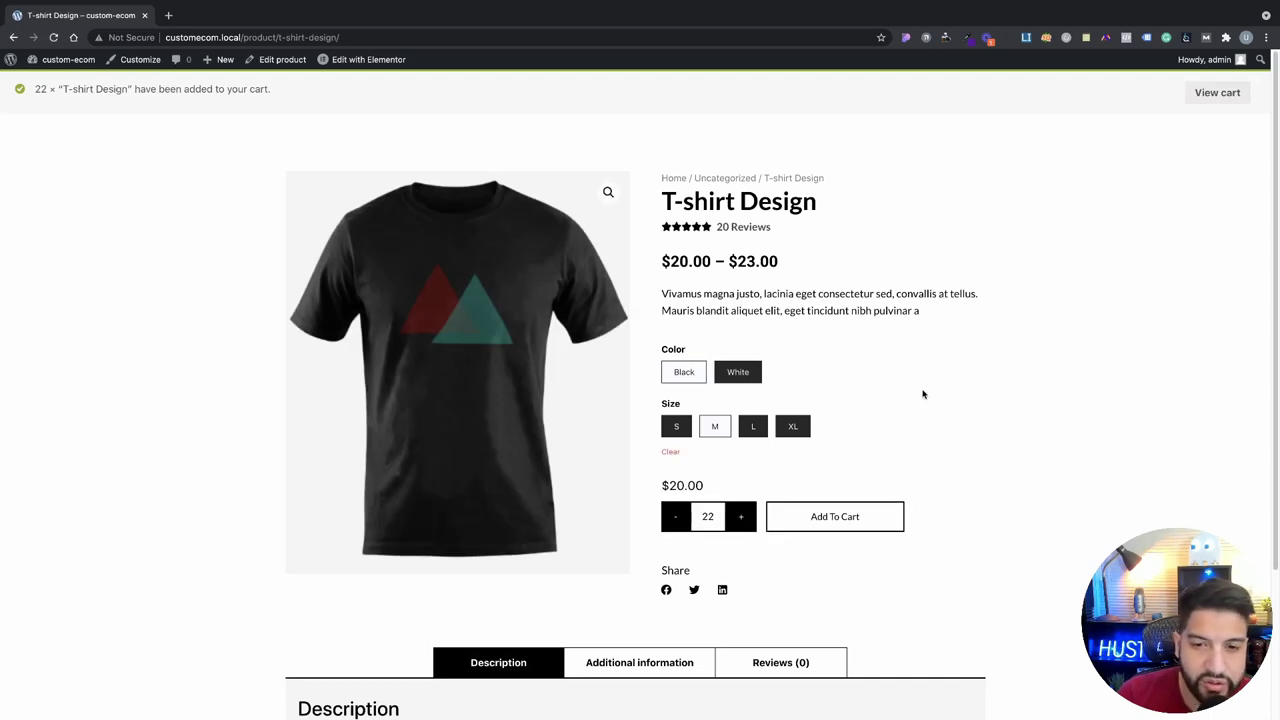
# Step: Look over the T-shirt Design product page from the cart notice down to the Related Products heading
pyautogui.scroll(-2, 1010, 420)
pyautogui.scroll(-3, 1010, 420)
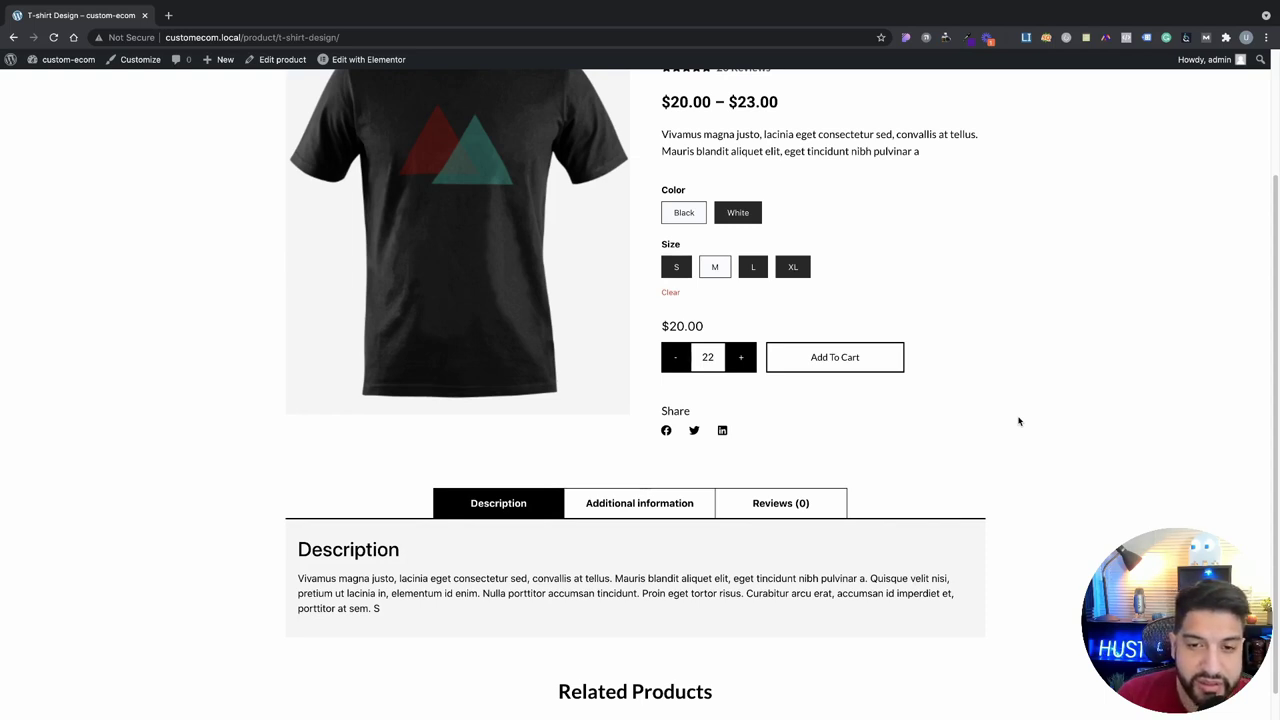
pyautogui.scroll(-1, 1017, 421)
pyautogui.scroll(4, 1020, 419)
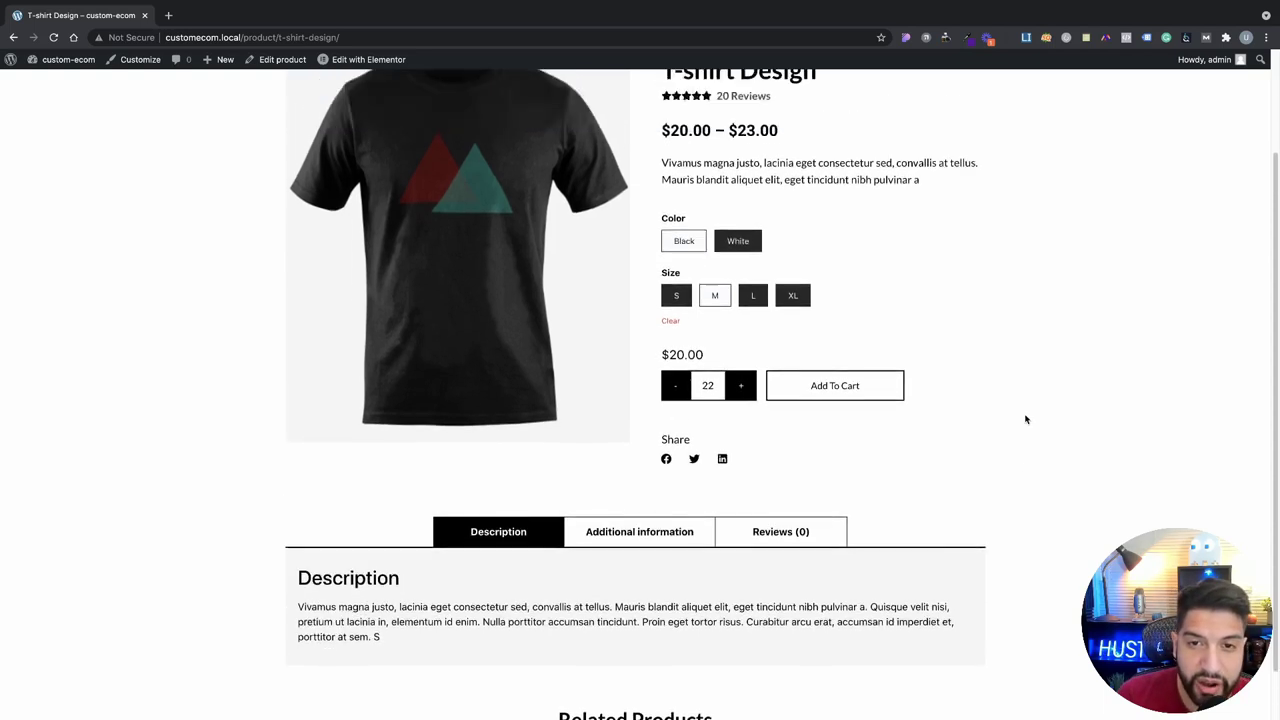
pyautogui.scroll(-3, 1027, 419)
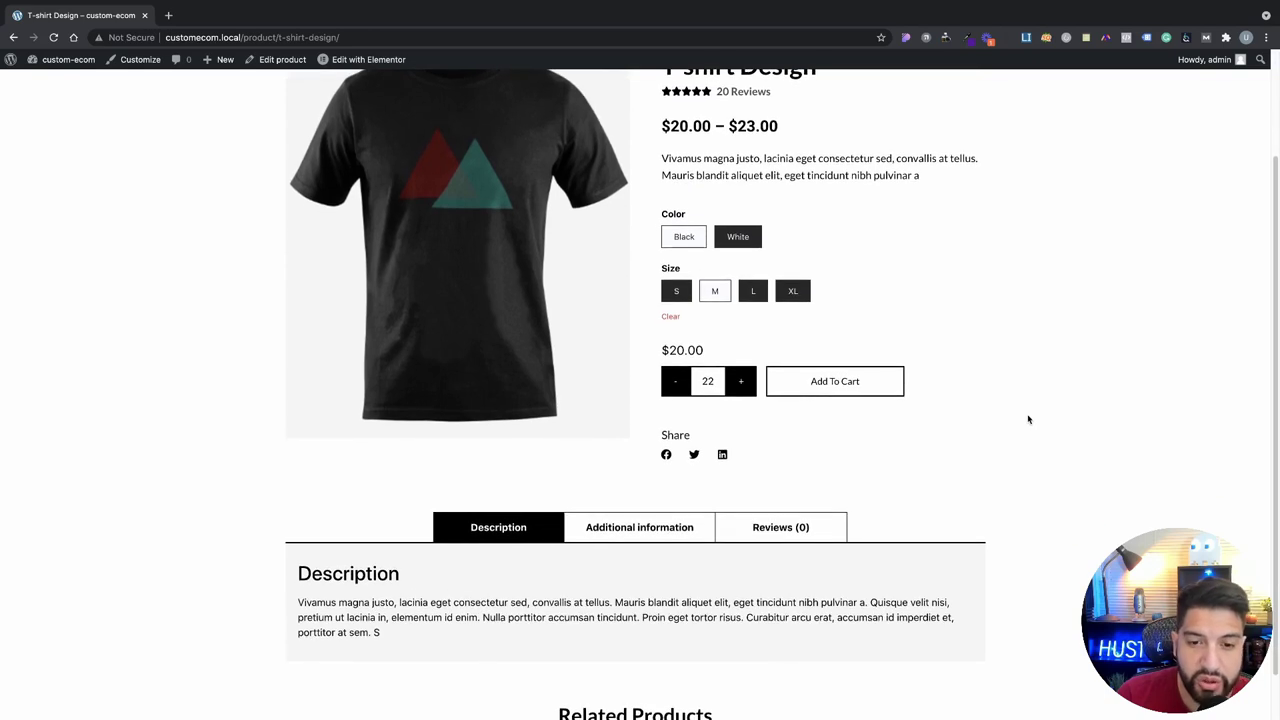
pyautogui.scroll(-1, 1028, 419)
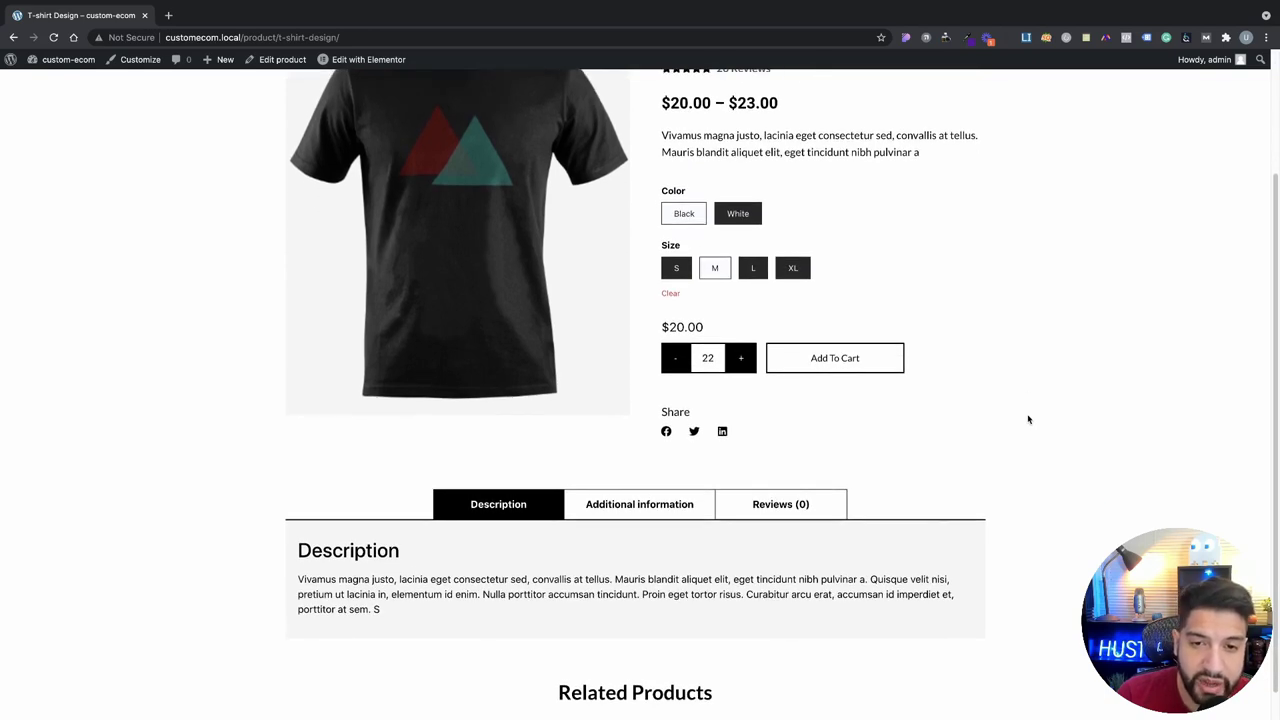
pyautogui.scroll(-1, 1032, 420)
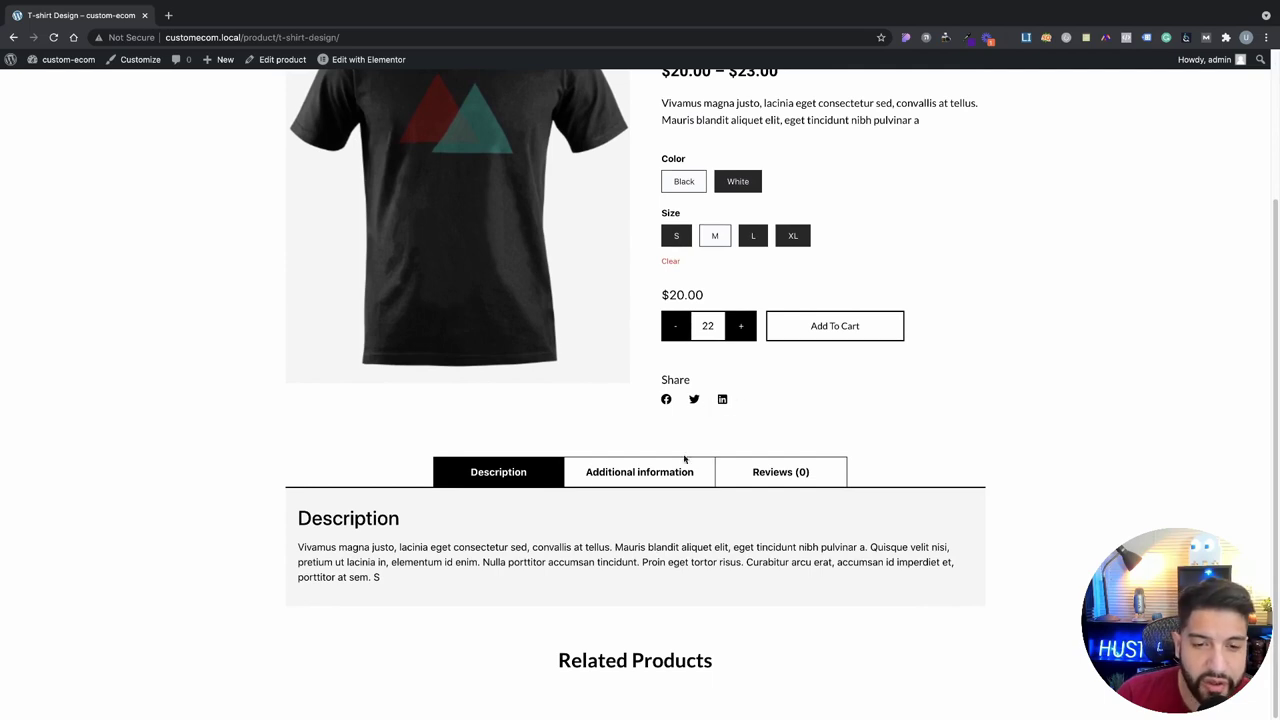
# Step: View the product's Additional information and Reviews sections, ending on its Description
pyautogui.click(623, 481)
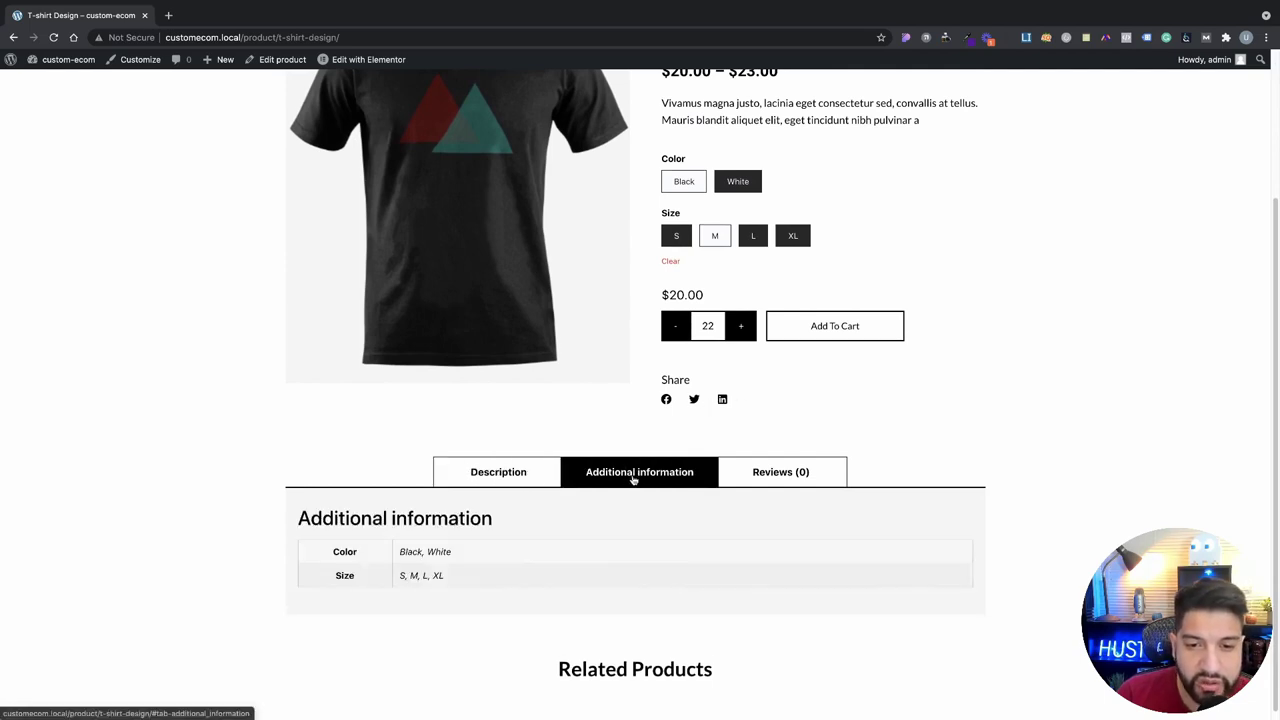
pyautogui.click(786, 479)
pyautogui.click(507, 480)
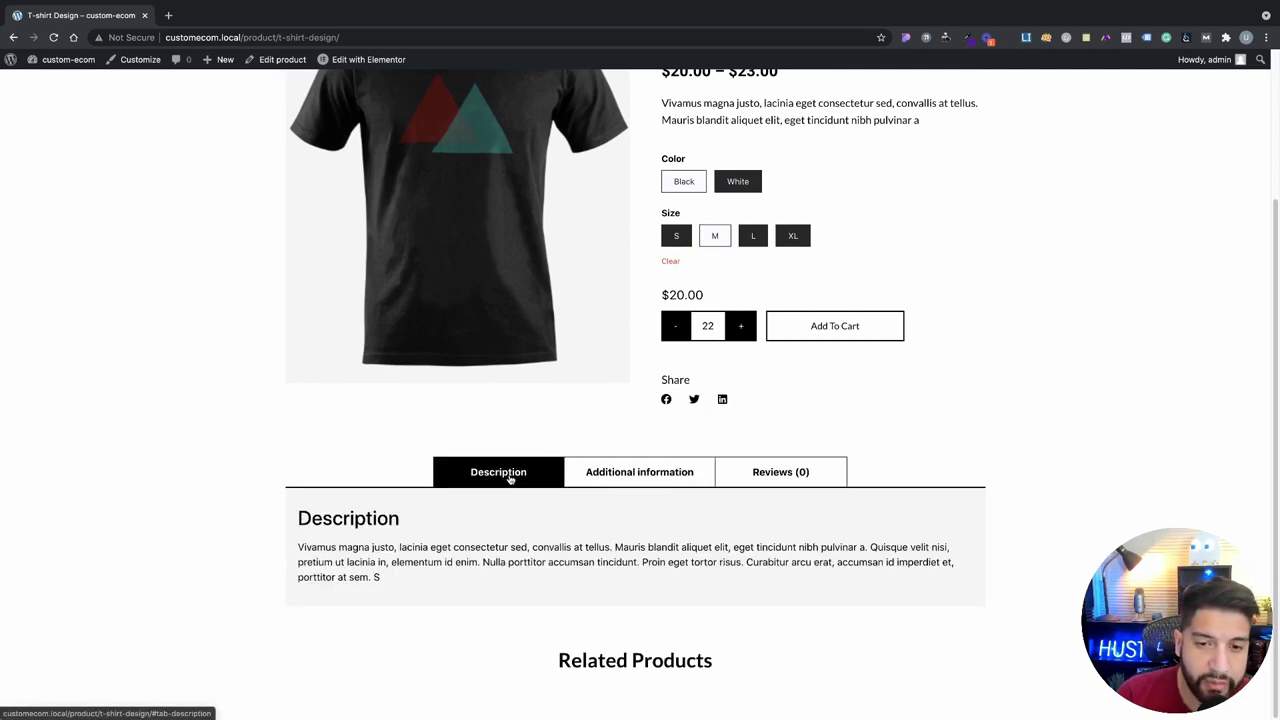
pyautogui.click(645, 476)
pyautogui.click(764, 483)
pyautogui.scroll(-1, 740, 527)
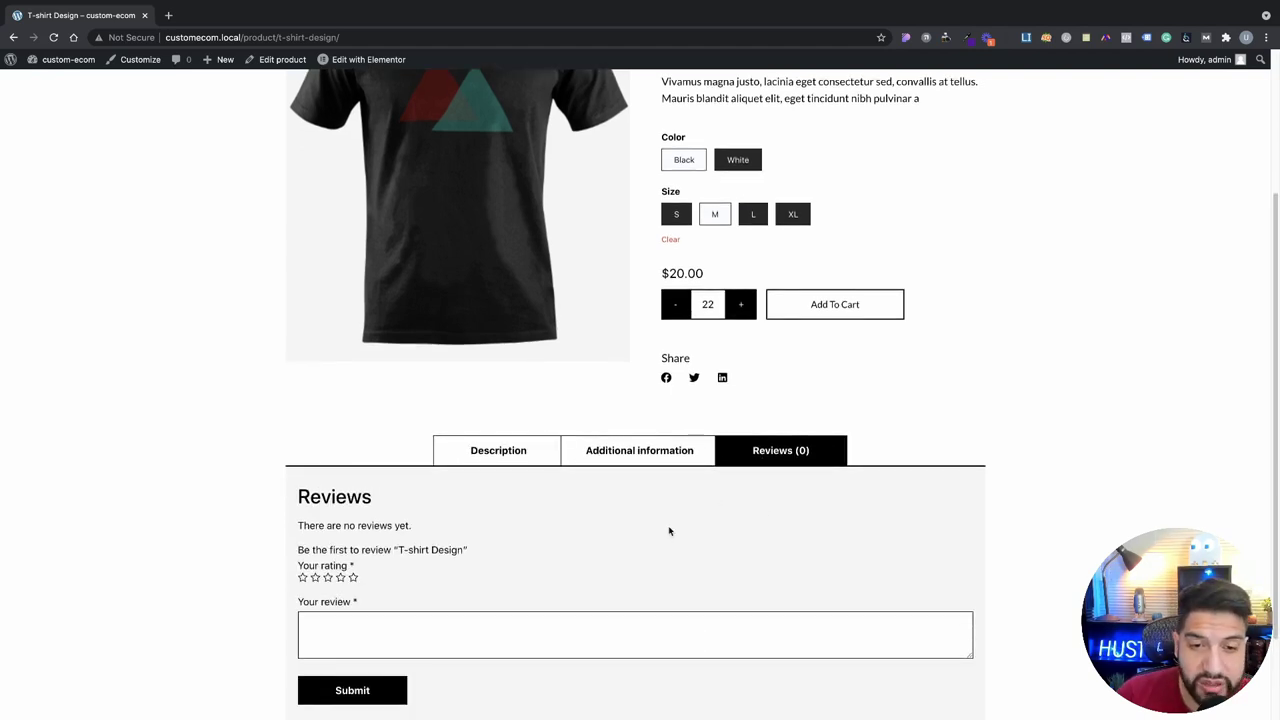
pyautogui.scroll(-3, 670, 531)
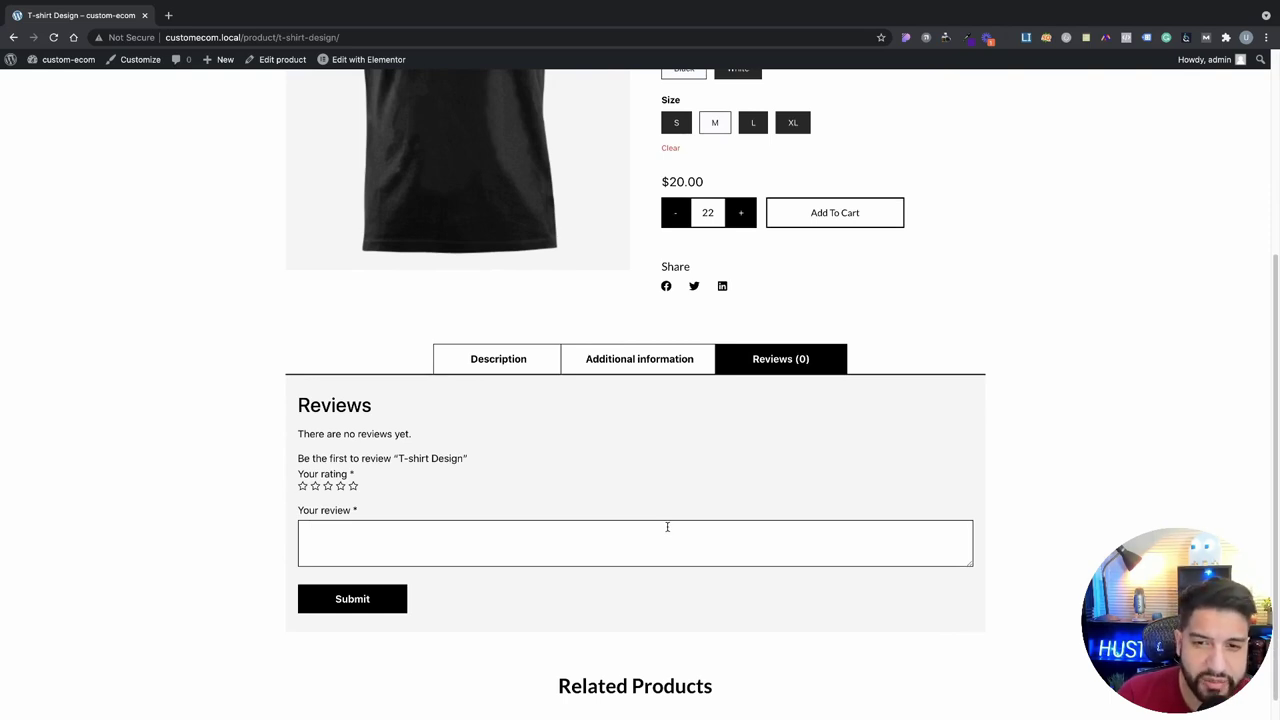
pyautogui.click(508, 369)
pyautogui.click(693, 484)
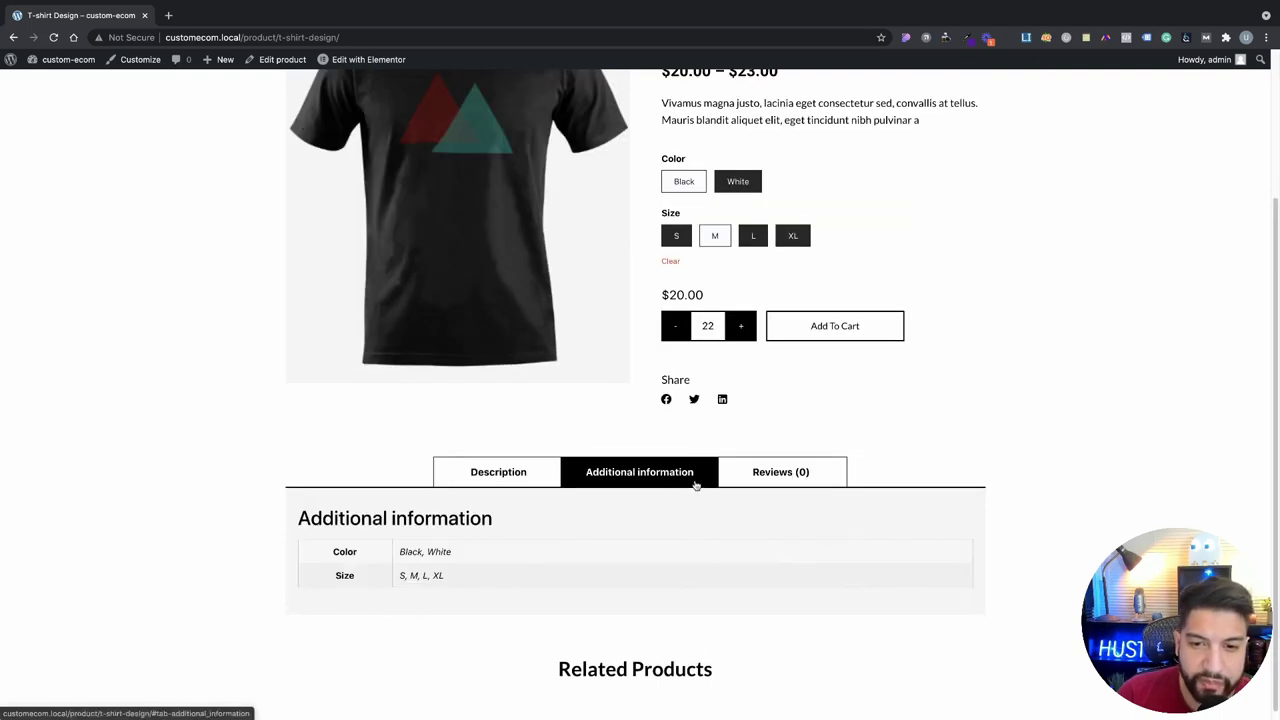
pyautogui.click(778, 476)
pyautogui.click(490, 482)
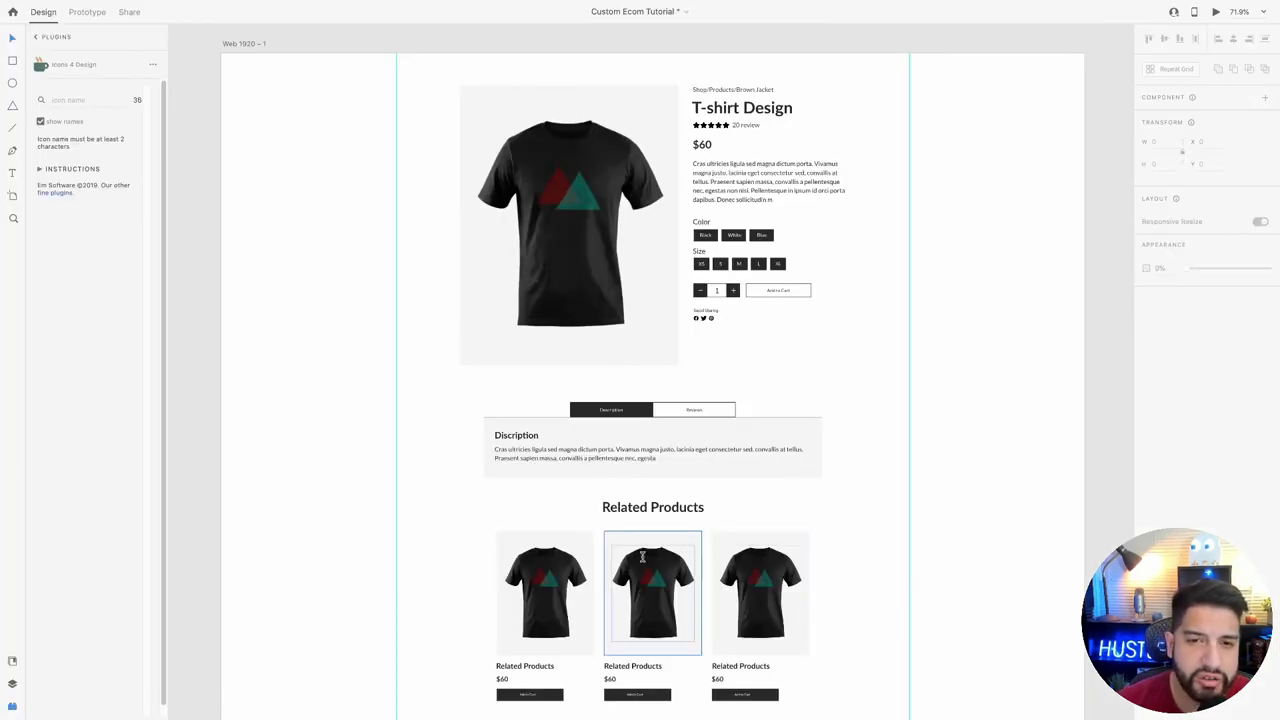
# Step: Switch to the Adobe XD mockup, examine the product page layout including Related Products, and return to the product page in the browser
pyautogui.scroll(-3, 700, 492)
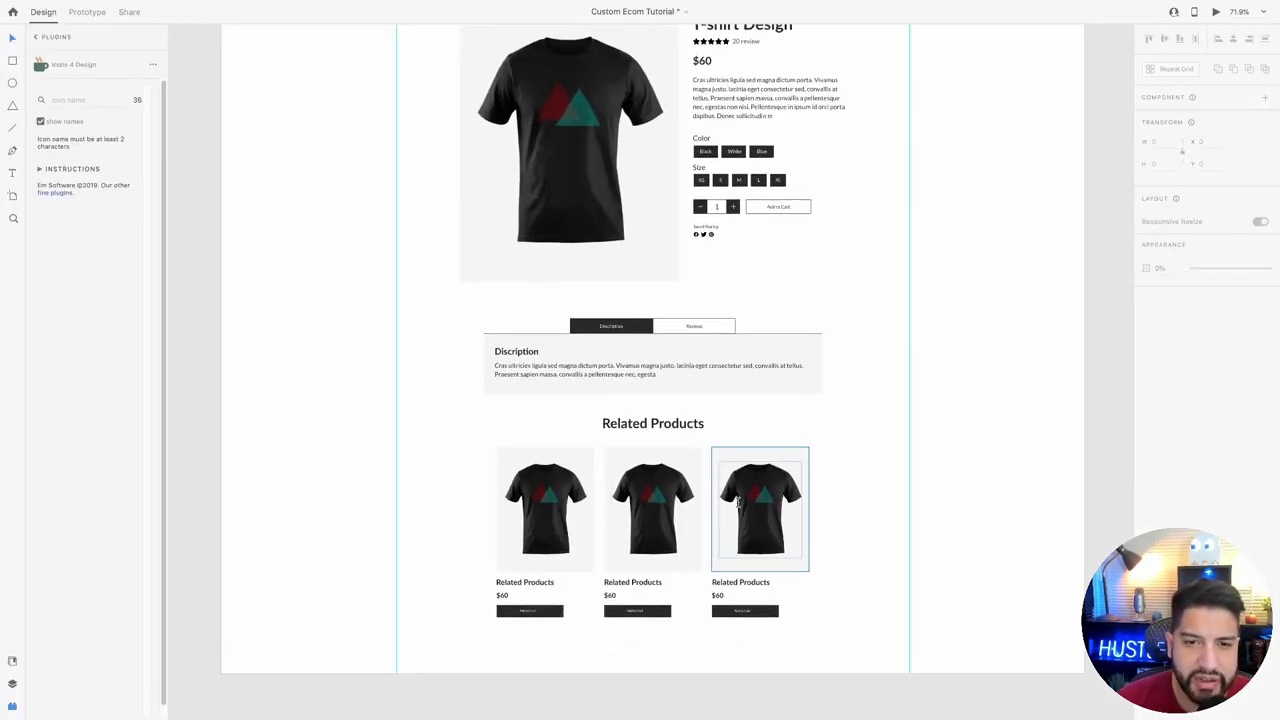
pyautogui.scroll(2, 737, 510)
pyautogui.scroll(1, 737, 500)
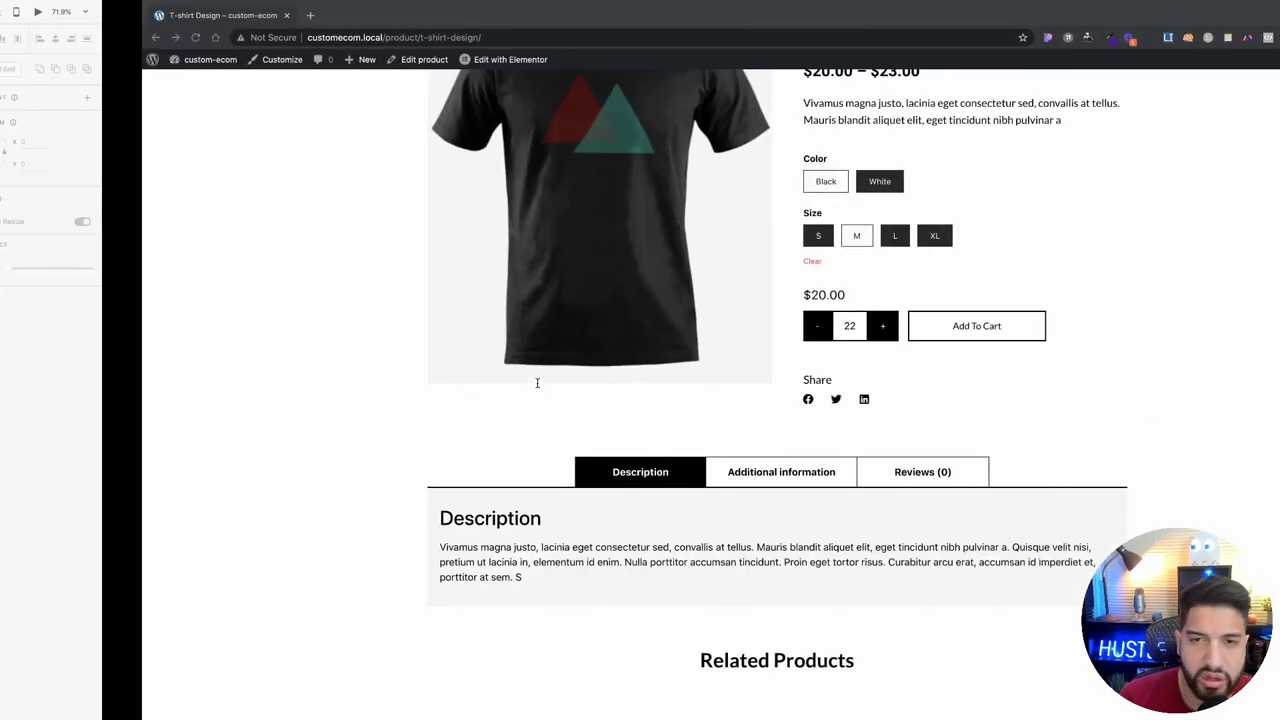
pyautogui.scroll(3, 797, 426)
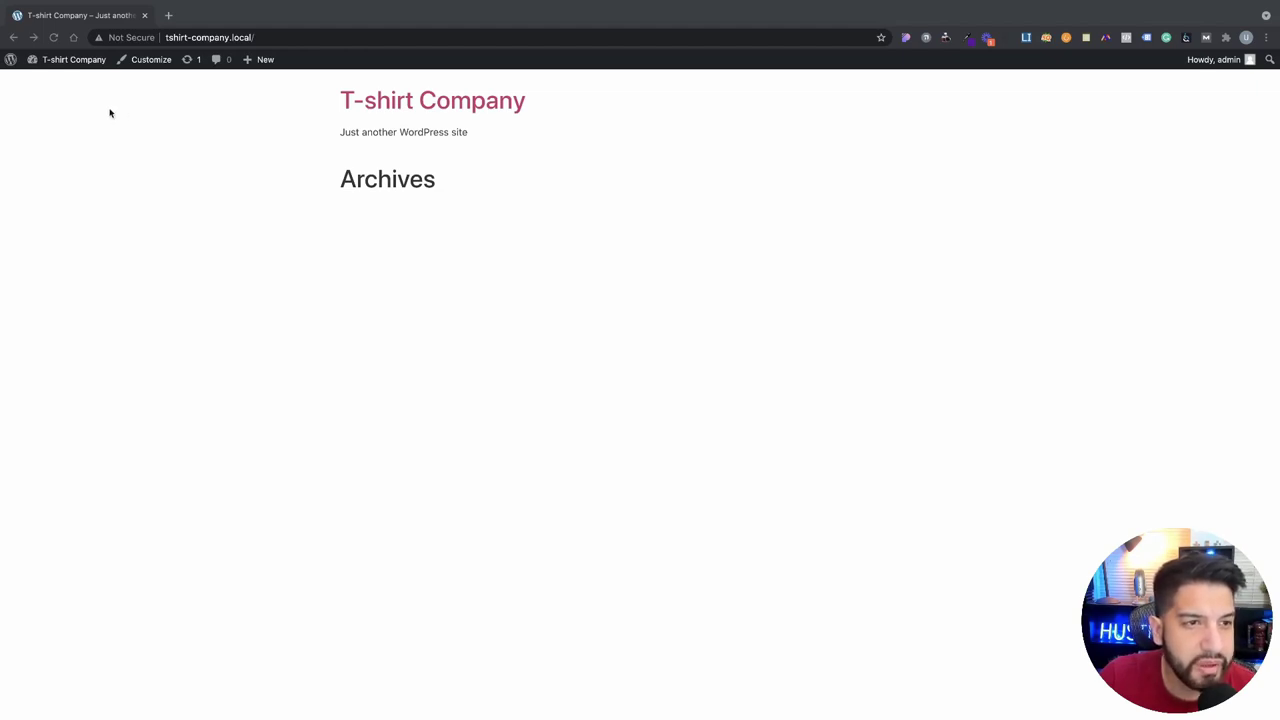
# Step: Open the plugin management of the T-shirt Company site and search for new plugins matching "product swatches"
pyautogui.click(59, 78)
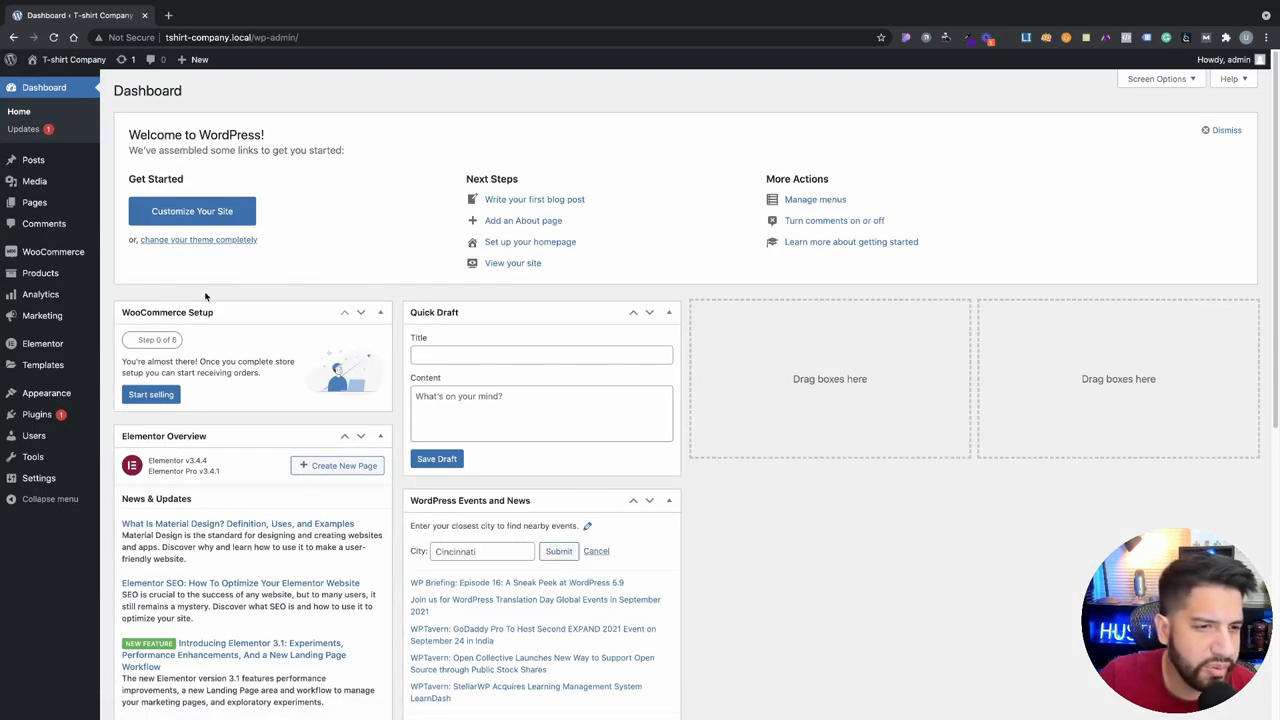
pyautogui.click(40, 420)
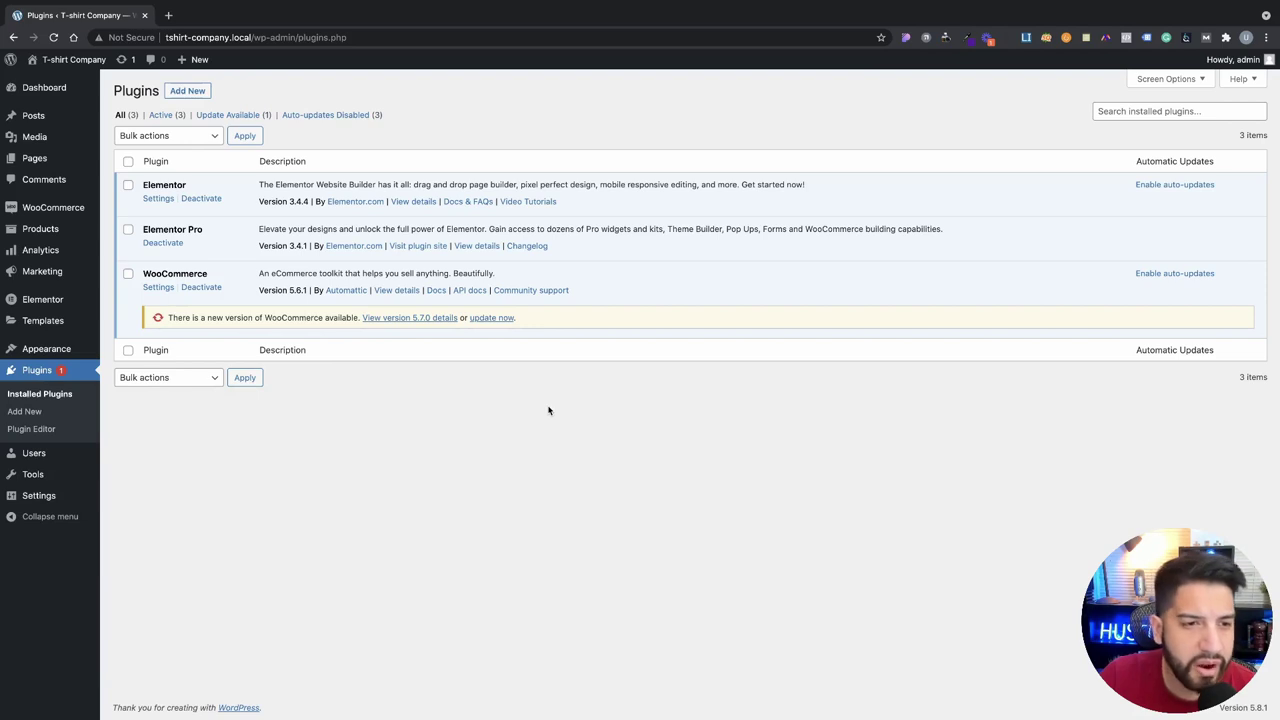
pyautogui.click(187, 91)
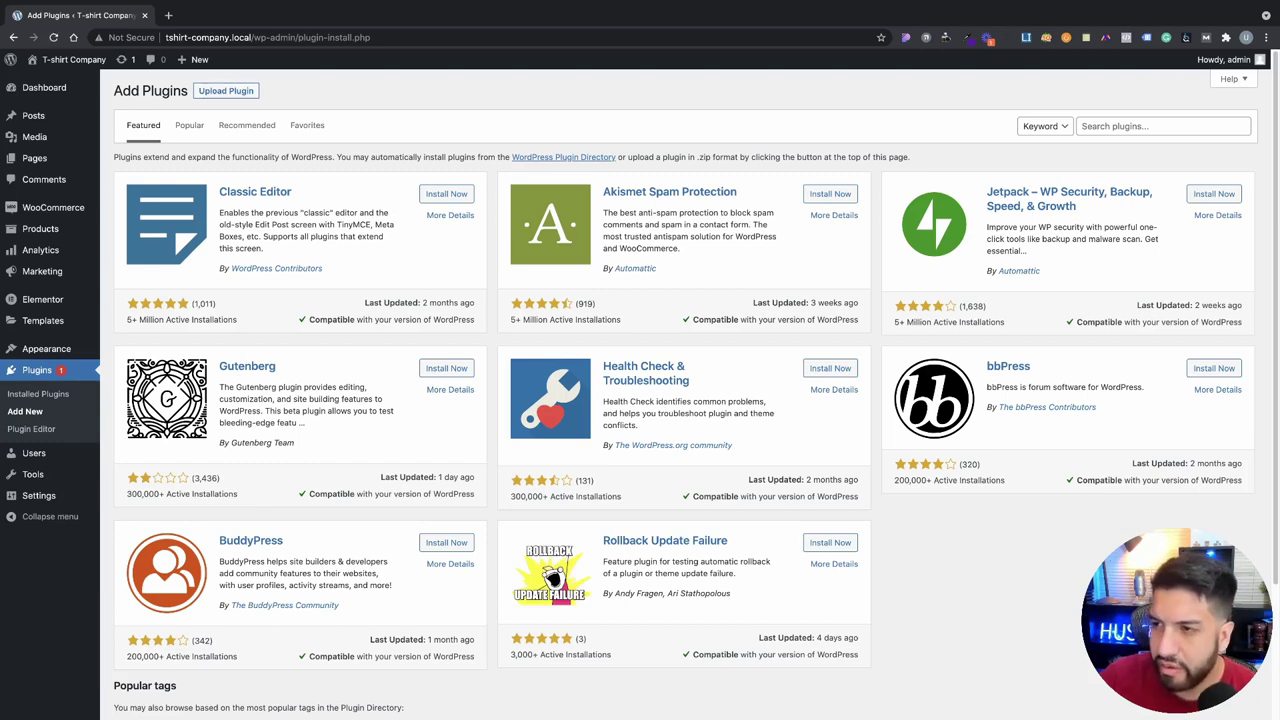
pyautogui.click(1136, 125)
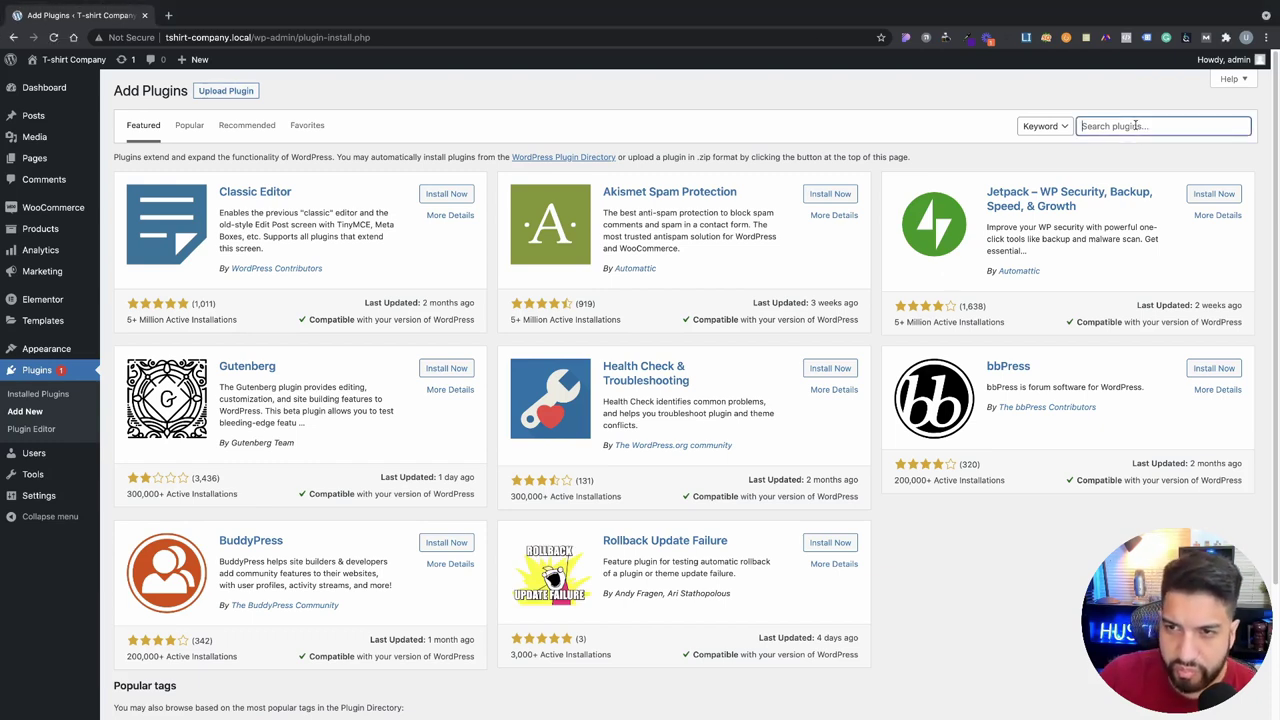
pyautogui.write('pro')
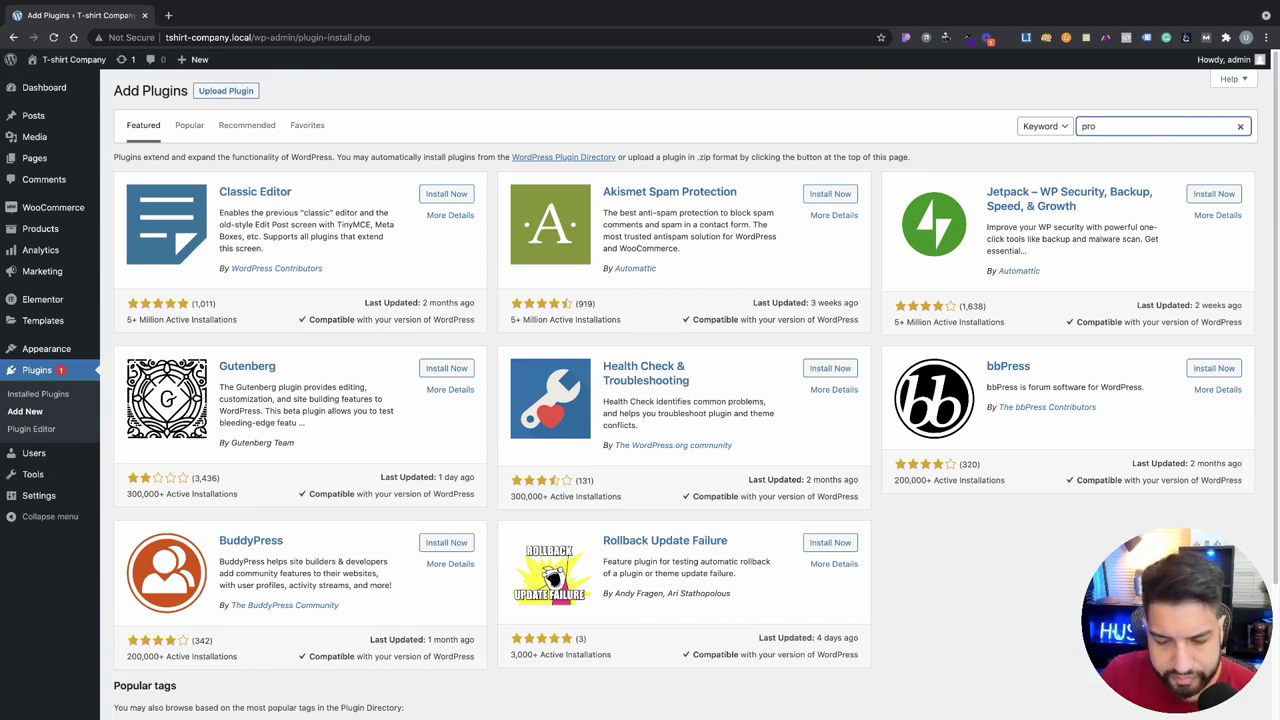
pyautogui.write('duct s')
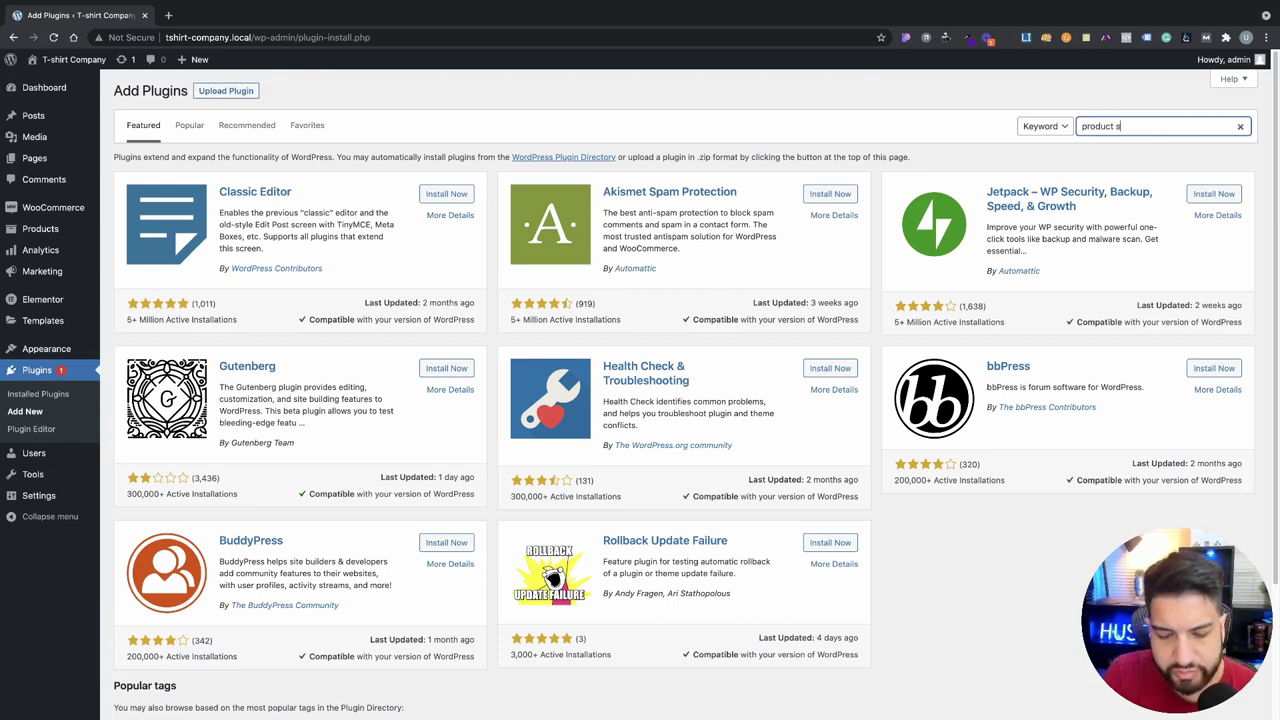
pyautogui.write('watches')
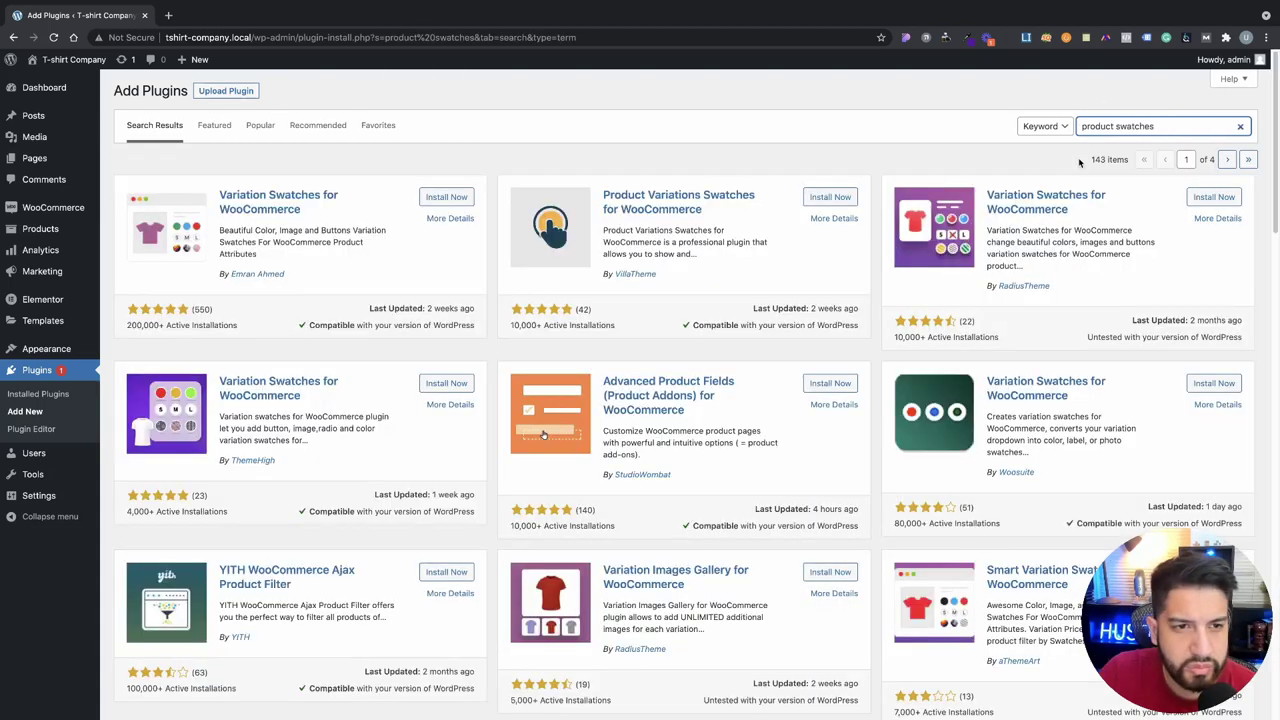
# Step: Install and activate Product Variations Swatches for WooCommerce by VillaTheme, and update WooCommerce to version 5.7.0
pyautogui.click(830, 197)
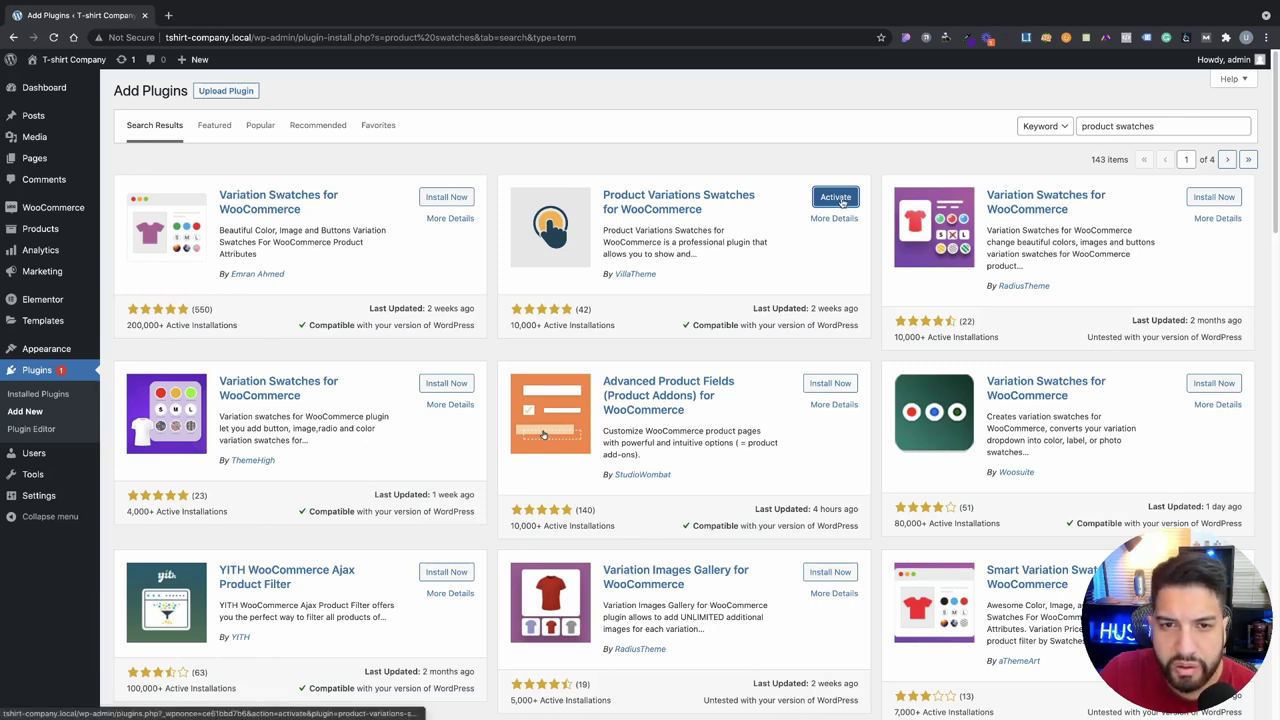
pyautogui.click(836, 197)
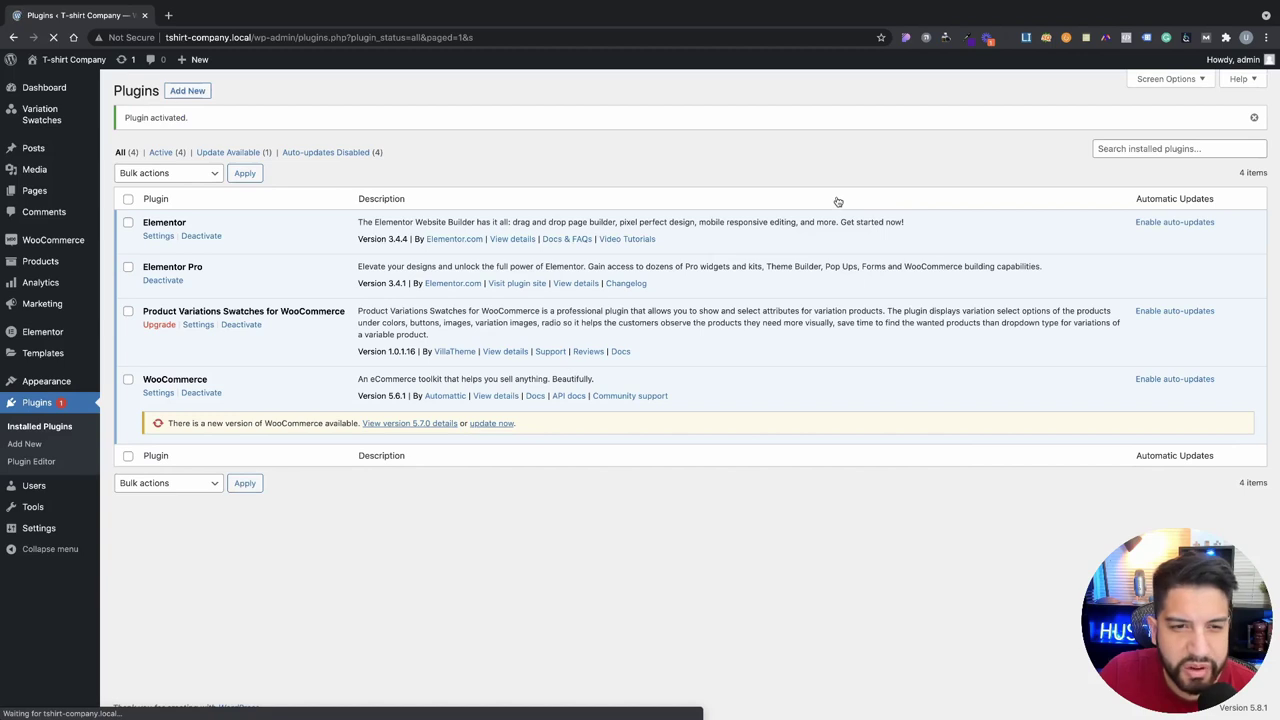
pyautogui.click(492, 423)
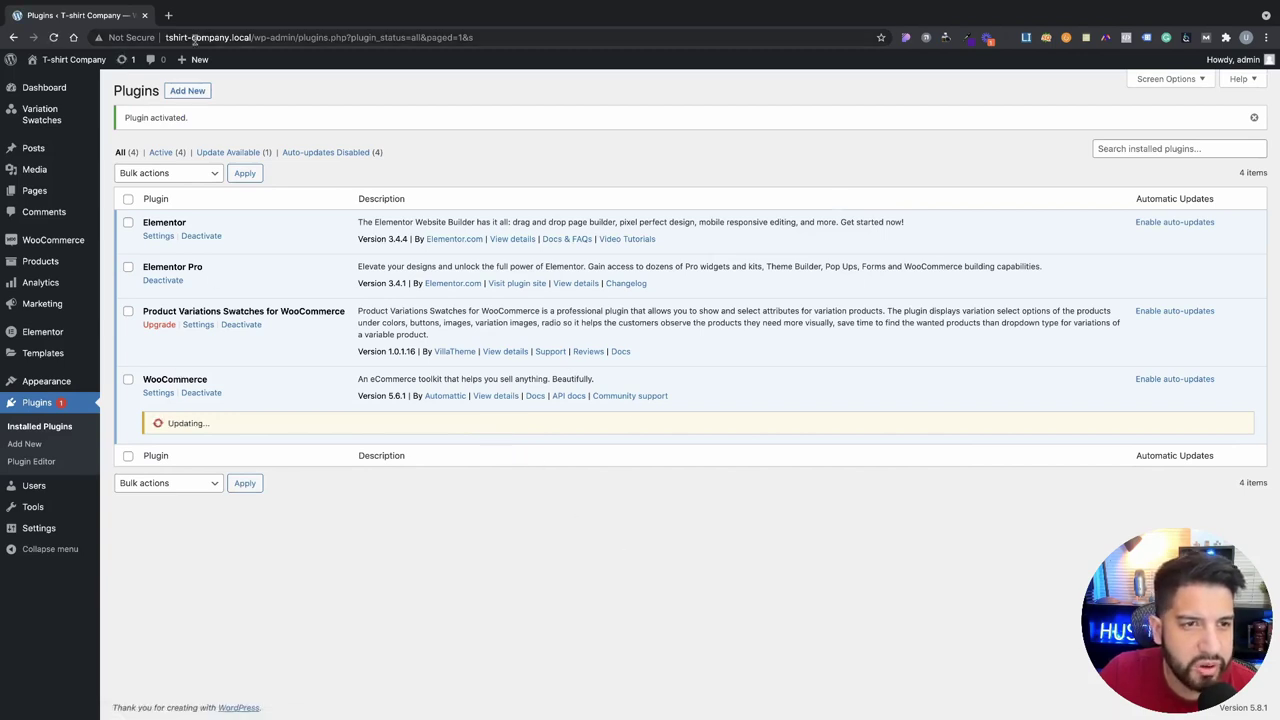
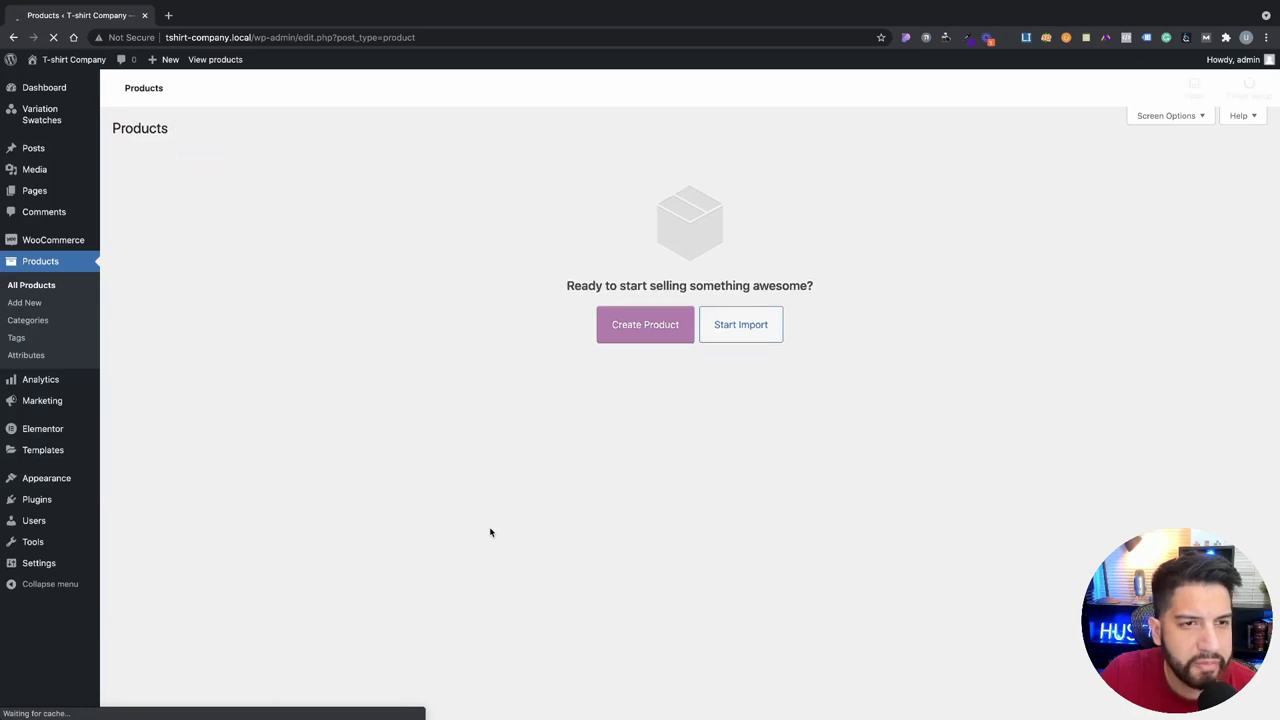
# Step: Create a new product, dismiss the guided tour tip, and name the product "Design One - T-shirt"
pyautogui.click(645, 324)
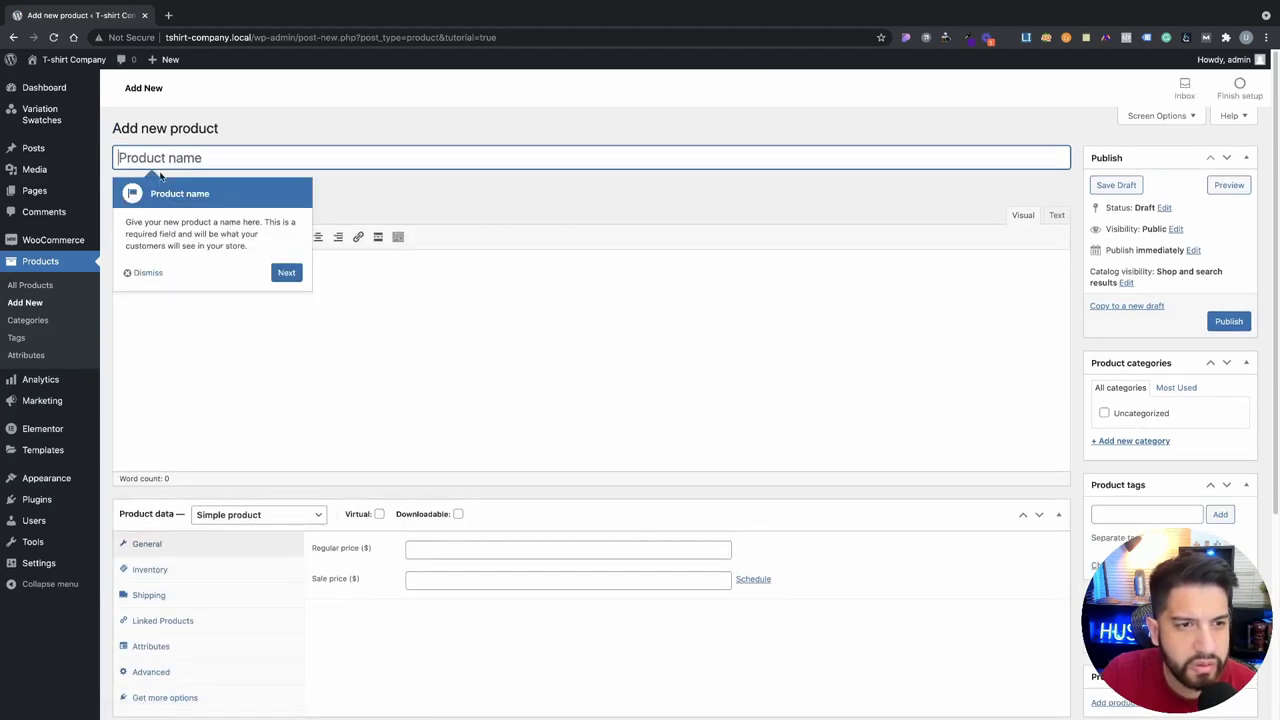
pyautogui.click(129, 277)
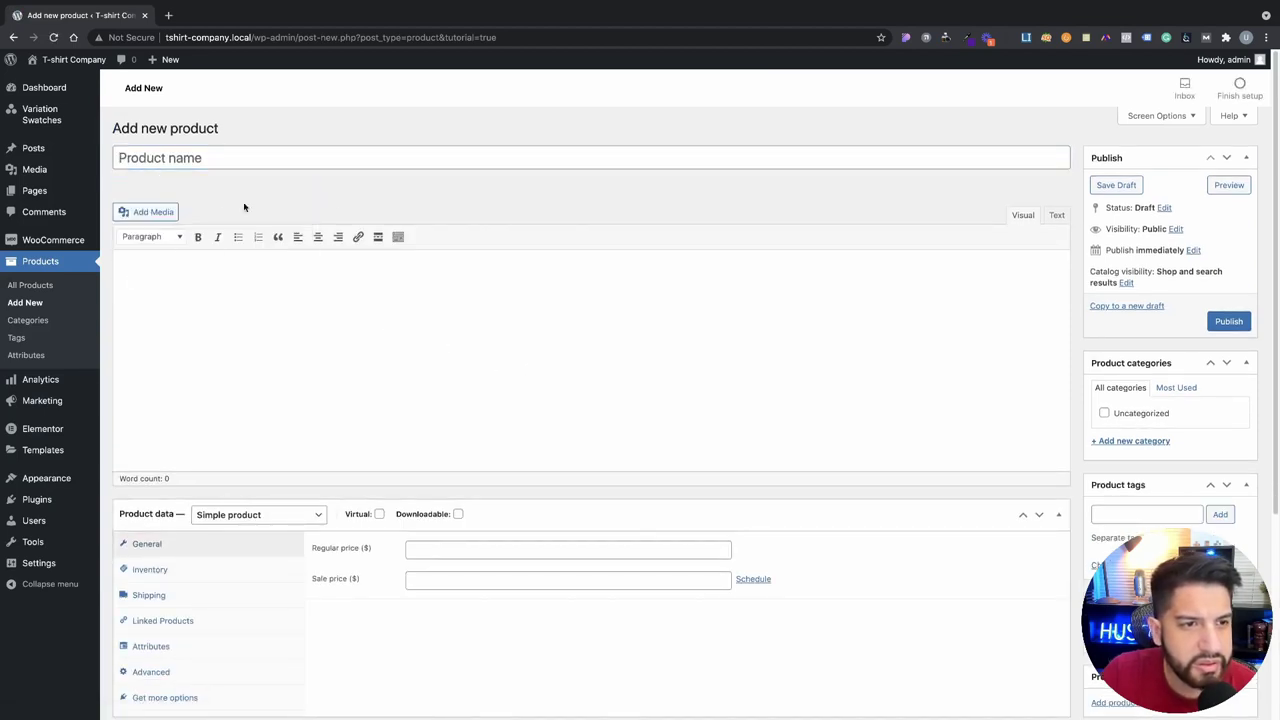
pyautogui.click(263, 162)
pyautogui.write('T-shirt')
pyautogui.hotkey('ctrl', 'a')
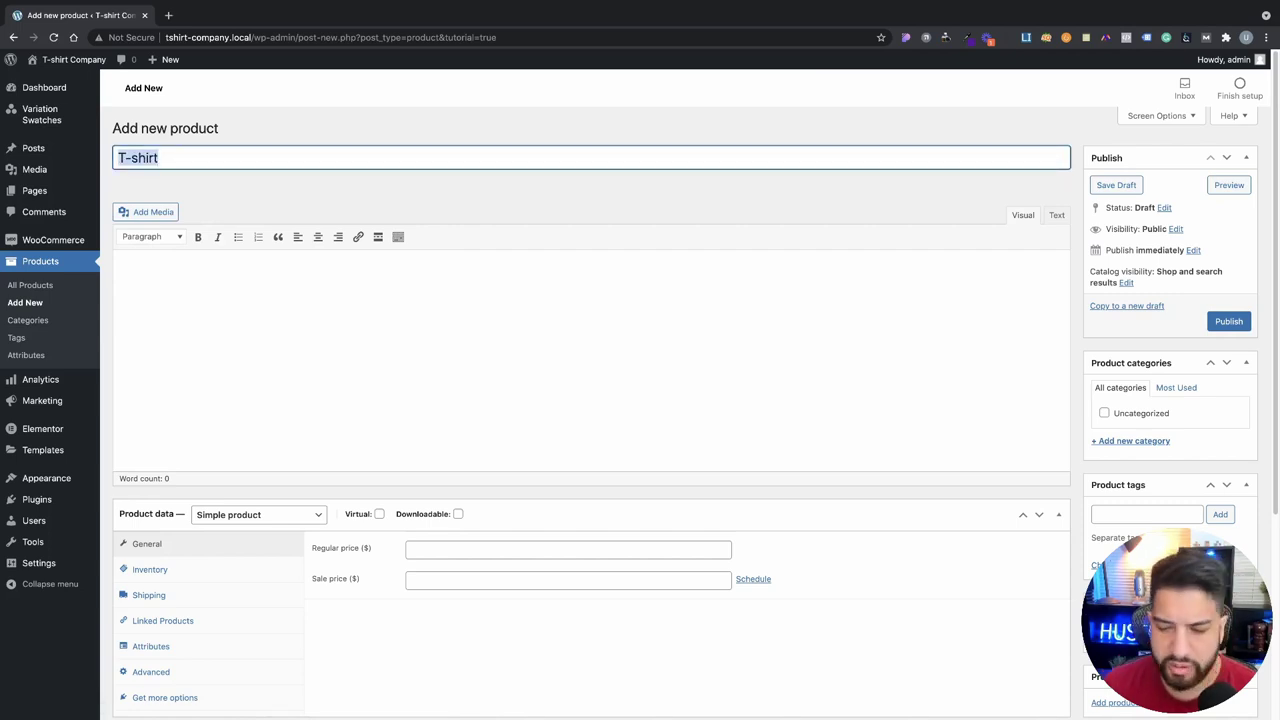
pyautogui.press('BackSpace')
pyautogui.write('Design')
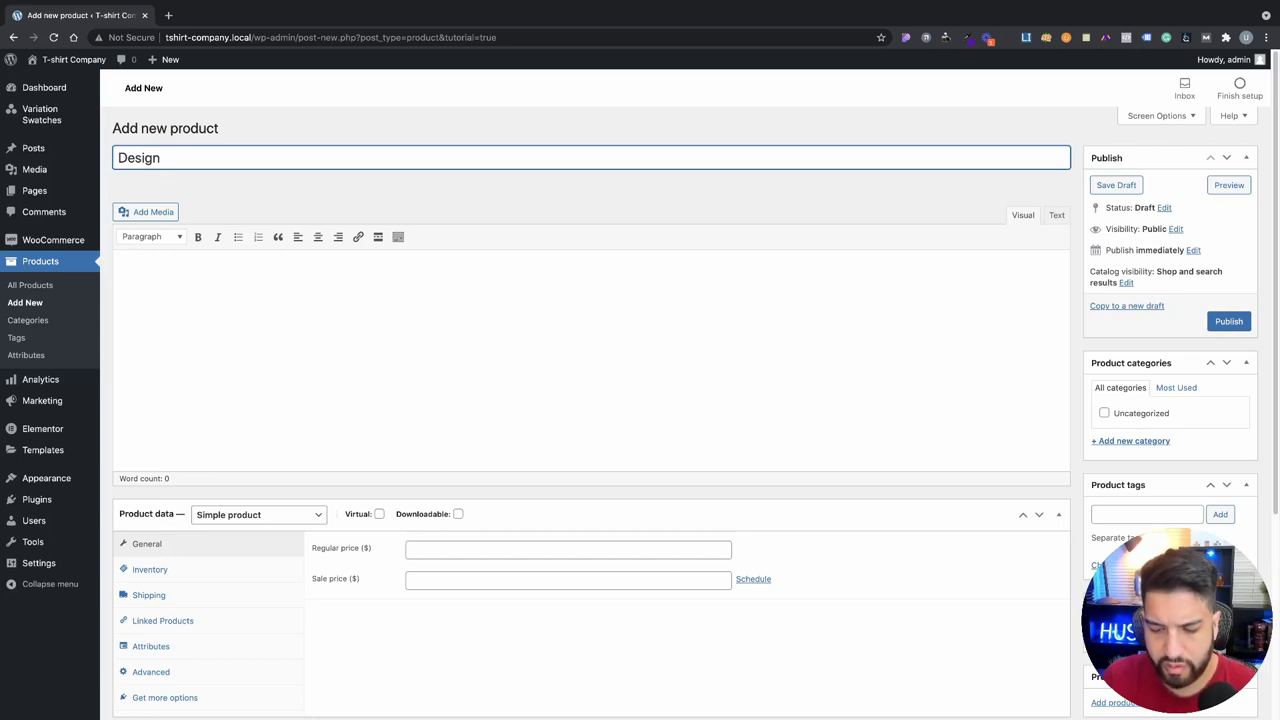
pyautogui.write(' One')
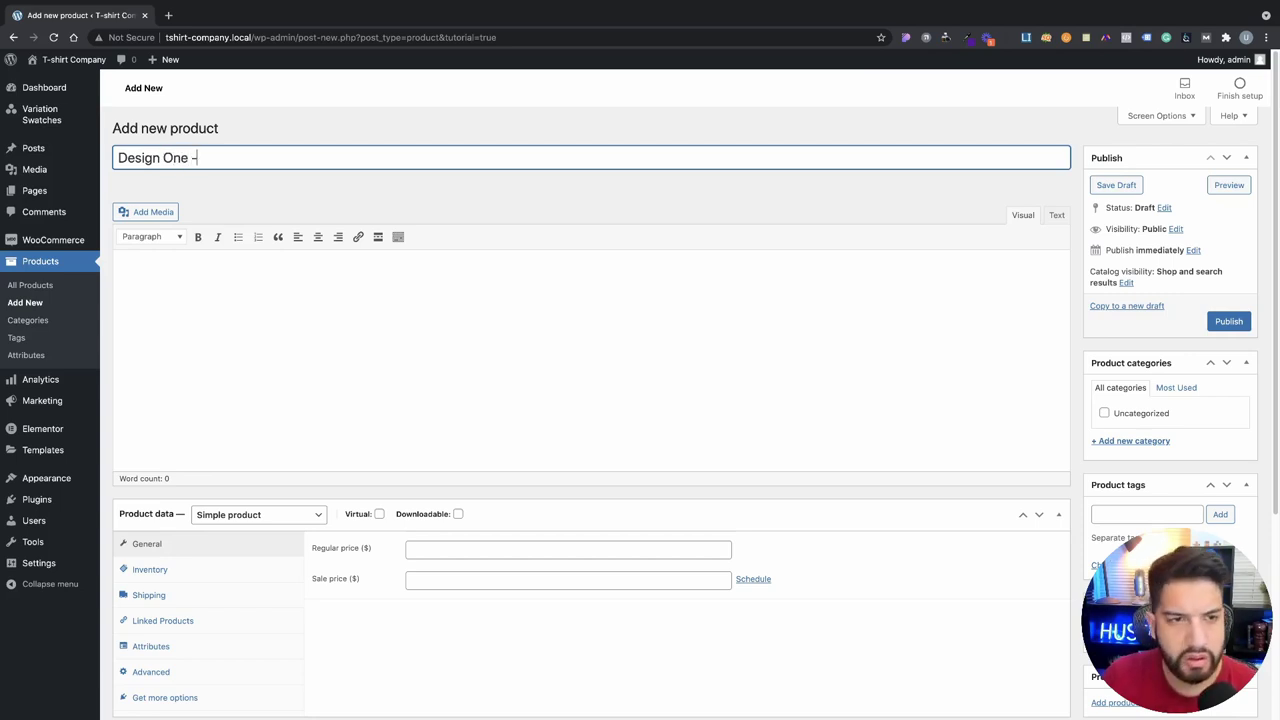
pyautogui.write(' - T-shirt')
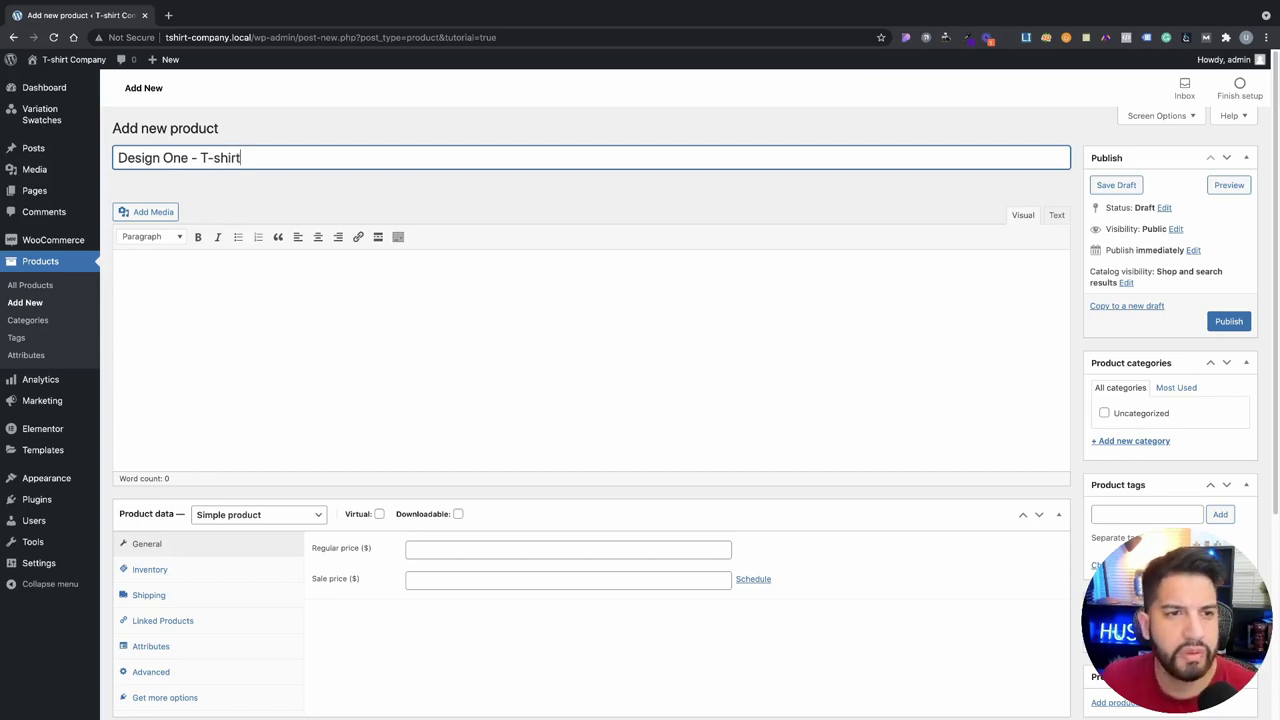
# Step: Set the product data type to Variable product
pyautogui.scroll(-3, 380, 385)
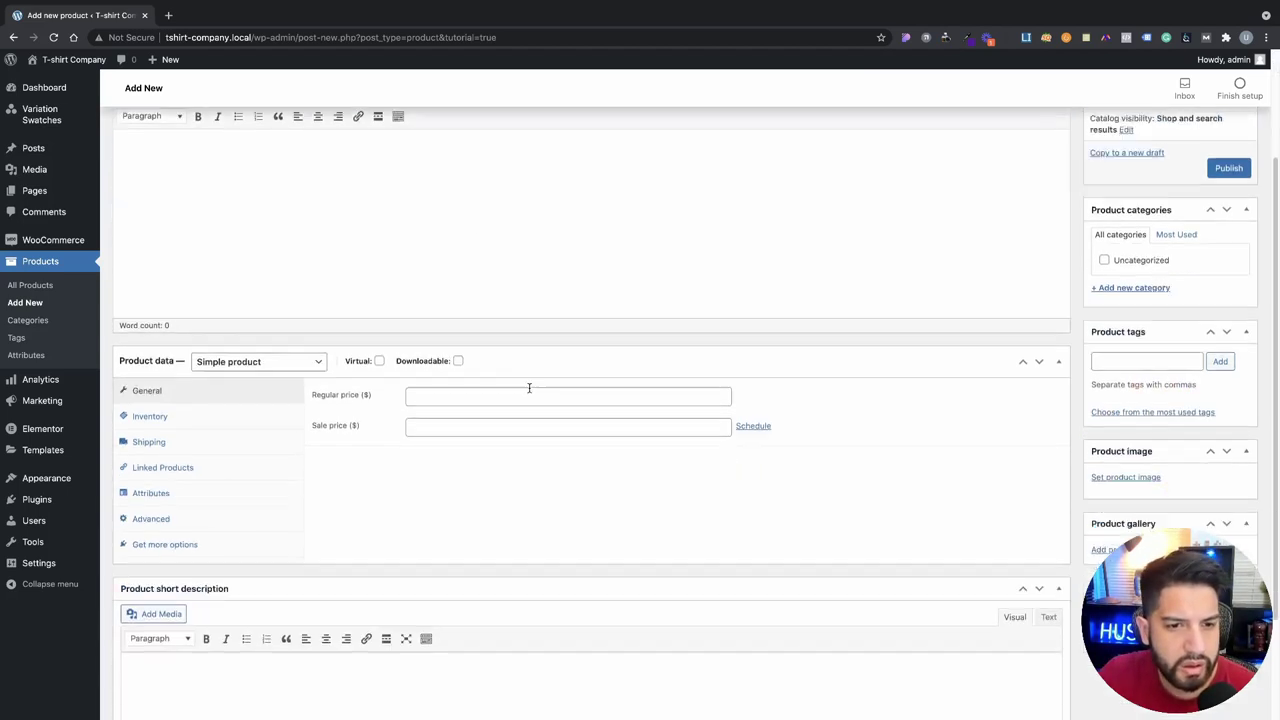
pyautogui.click(433, 350)
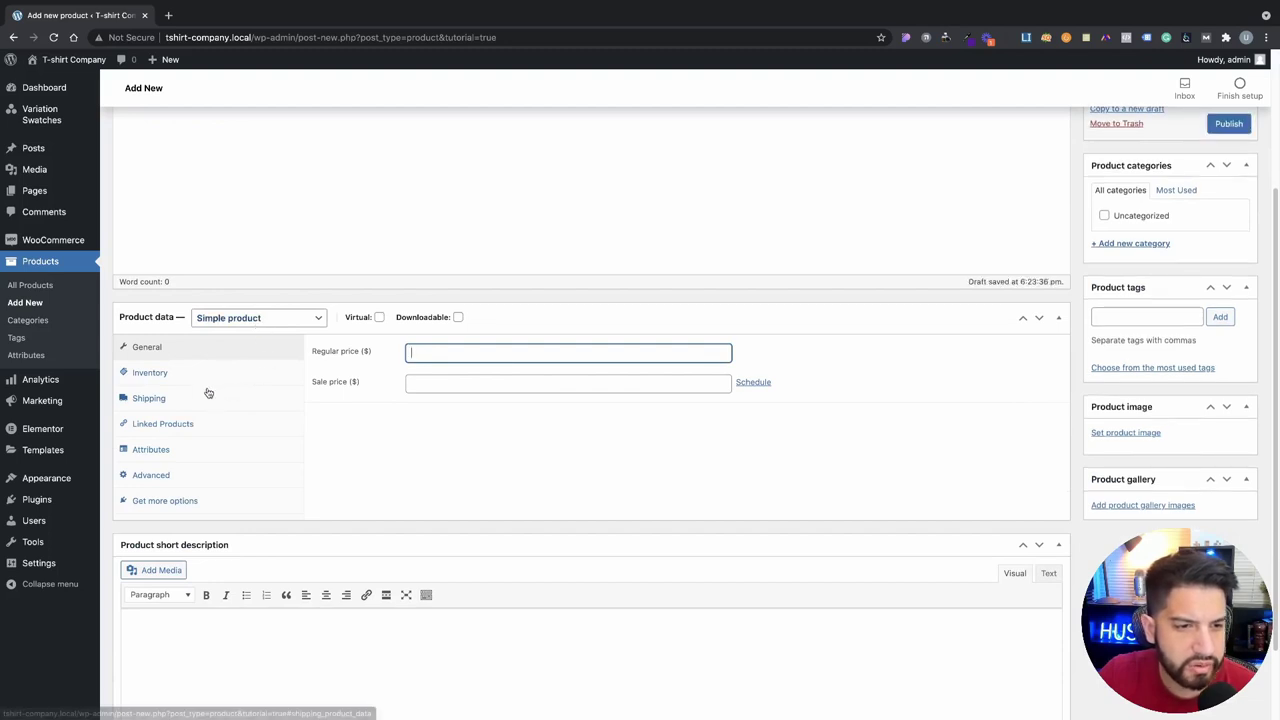
pyautogui.scroll(-1, 265, 433)
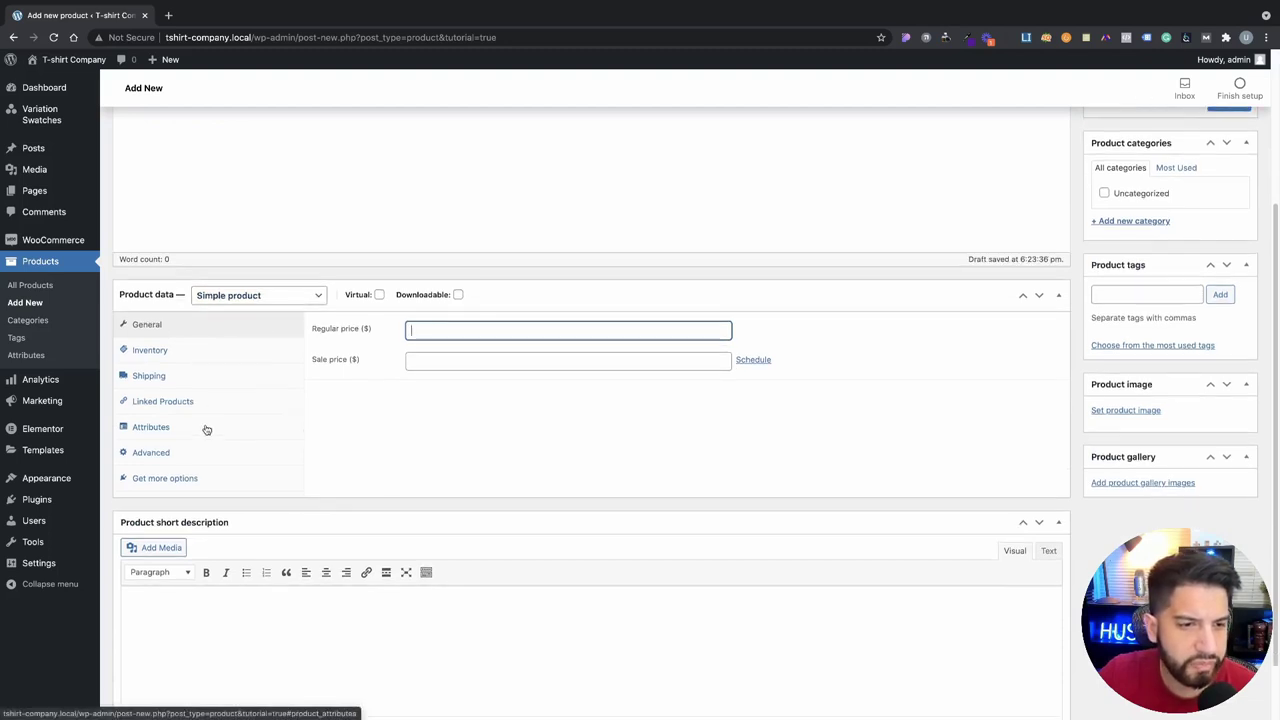
pyautogui.click(210, 296)
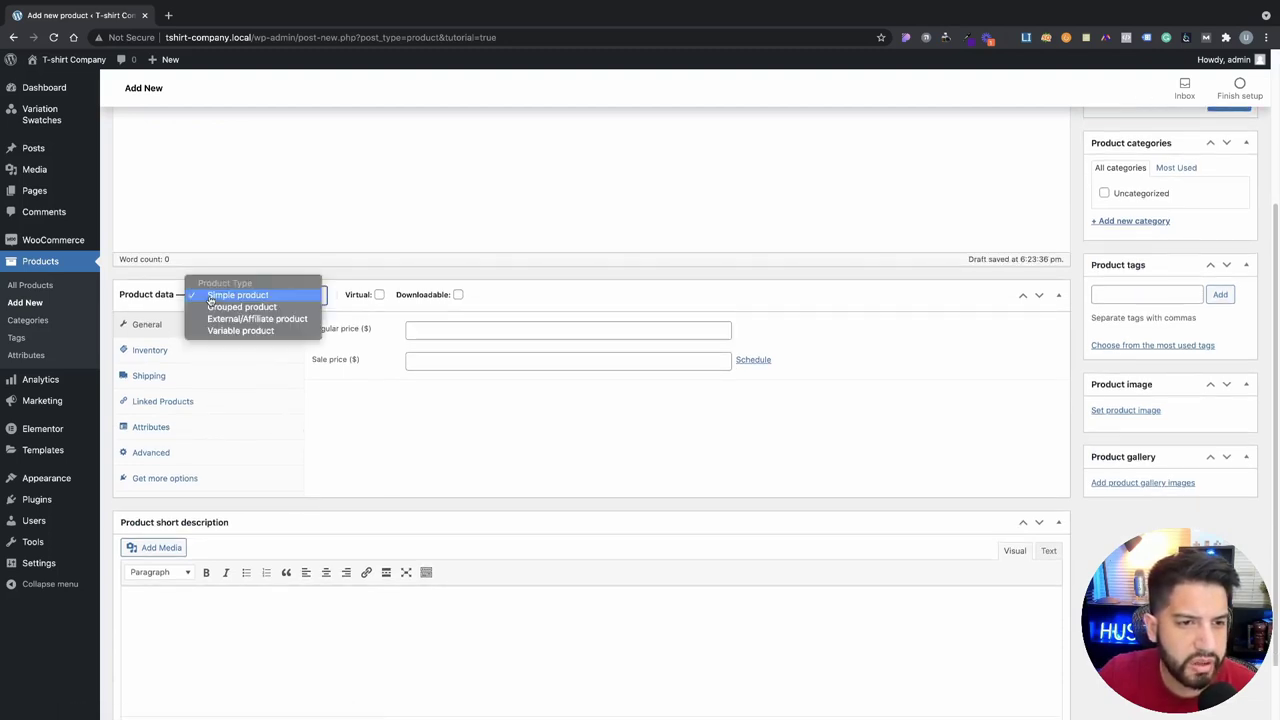
pyautogui.click(274, 333)
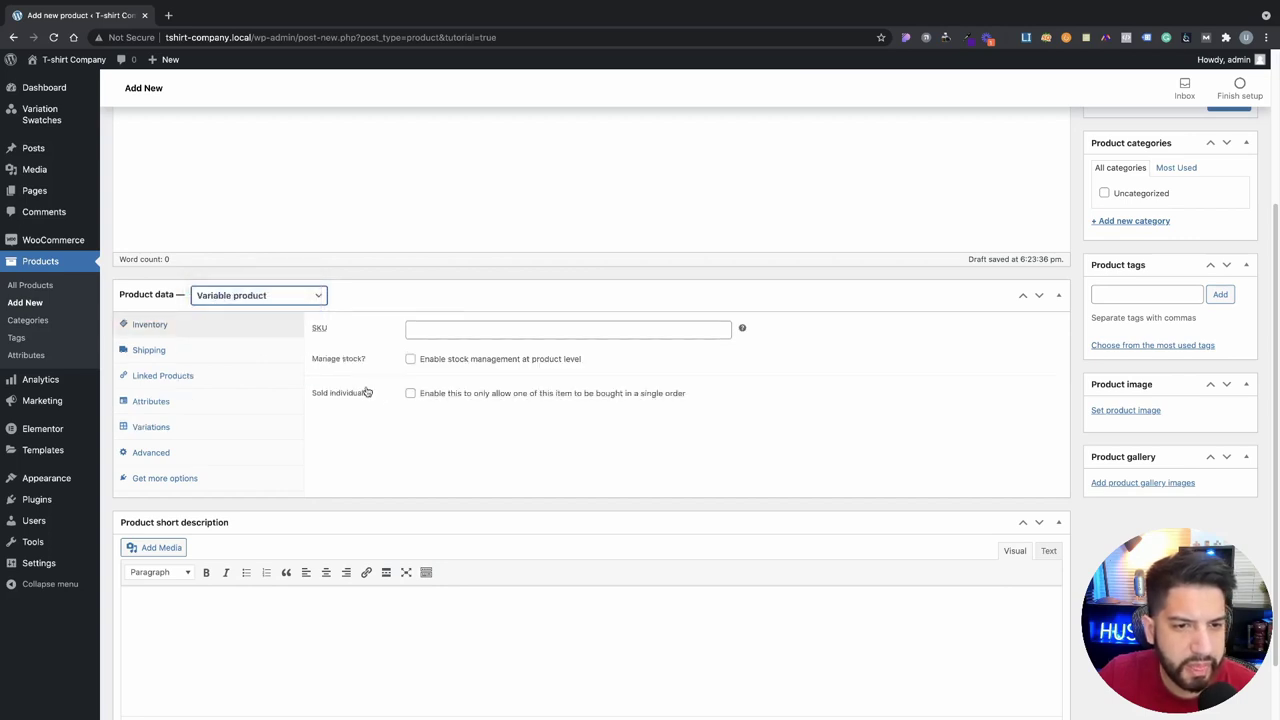
# Step: Add a custom product attribute named "Color" to the product
pyautogui.click(176, 406)
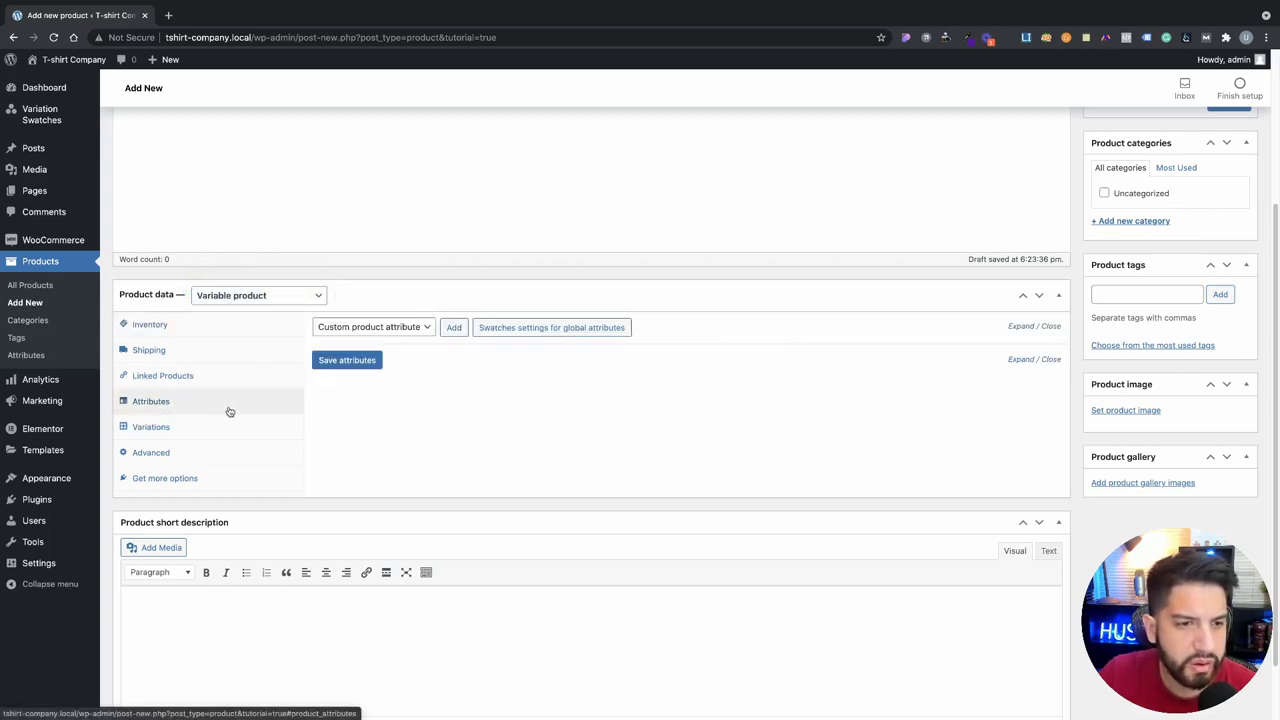
pyautogui.click(391, 328)
pyautogui.click(396, 328)
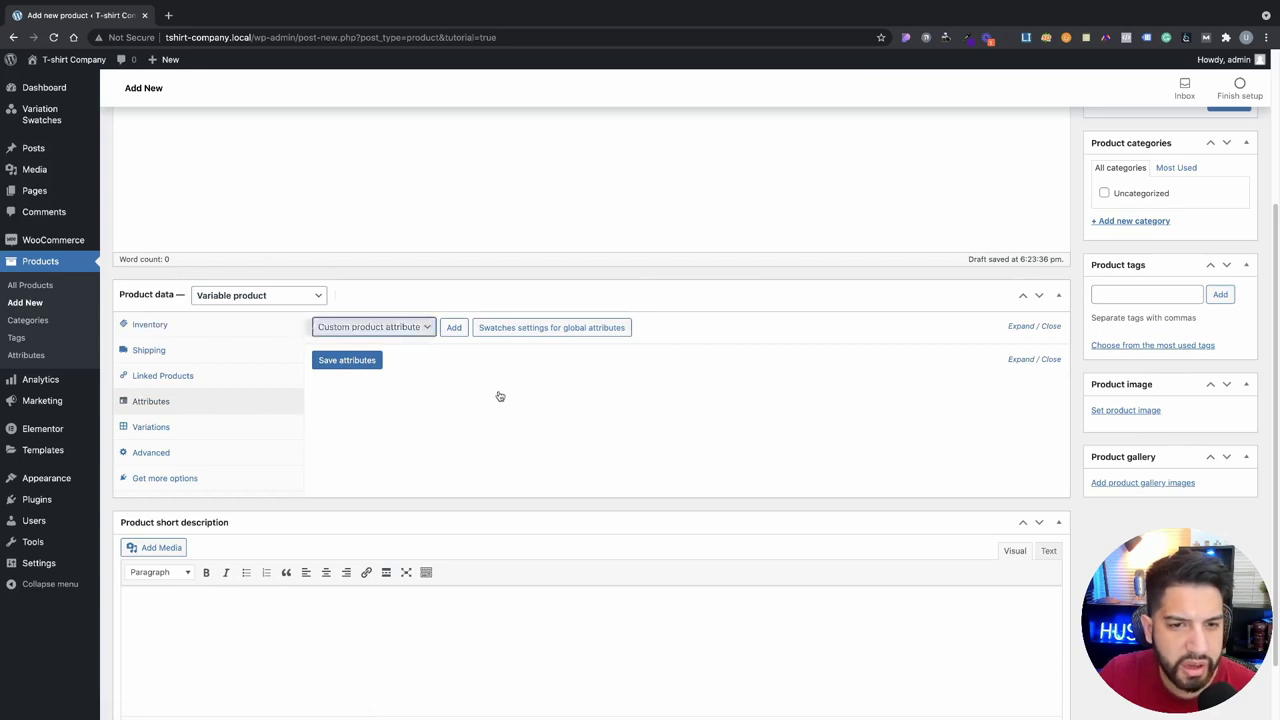
pyautogui.click(455, 329)
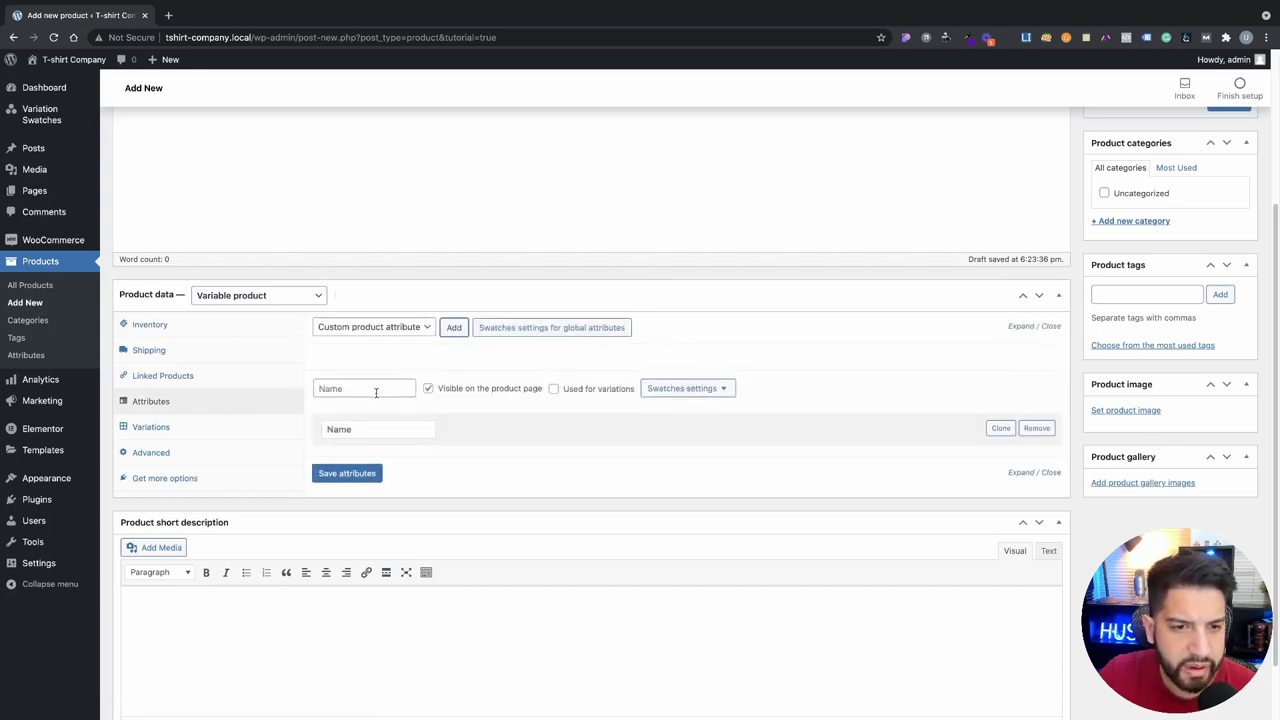
pyautogui.click(383, 388)
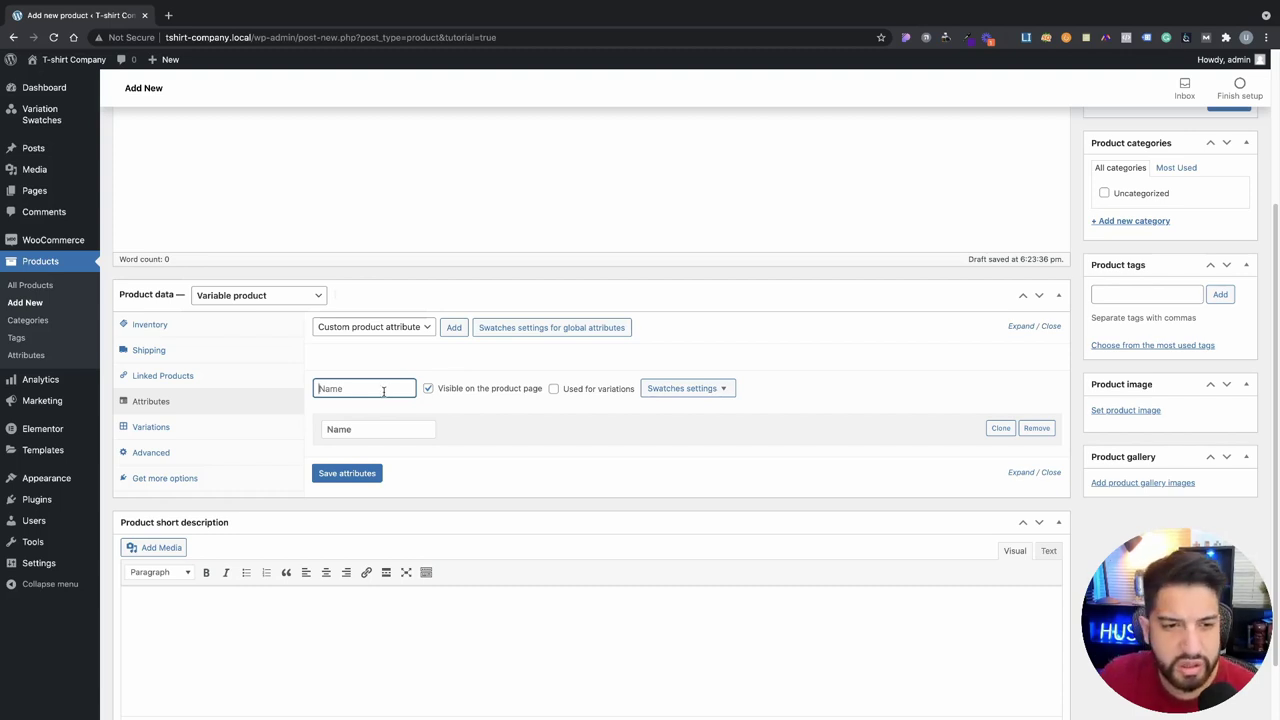
pyautogui.write('Size')
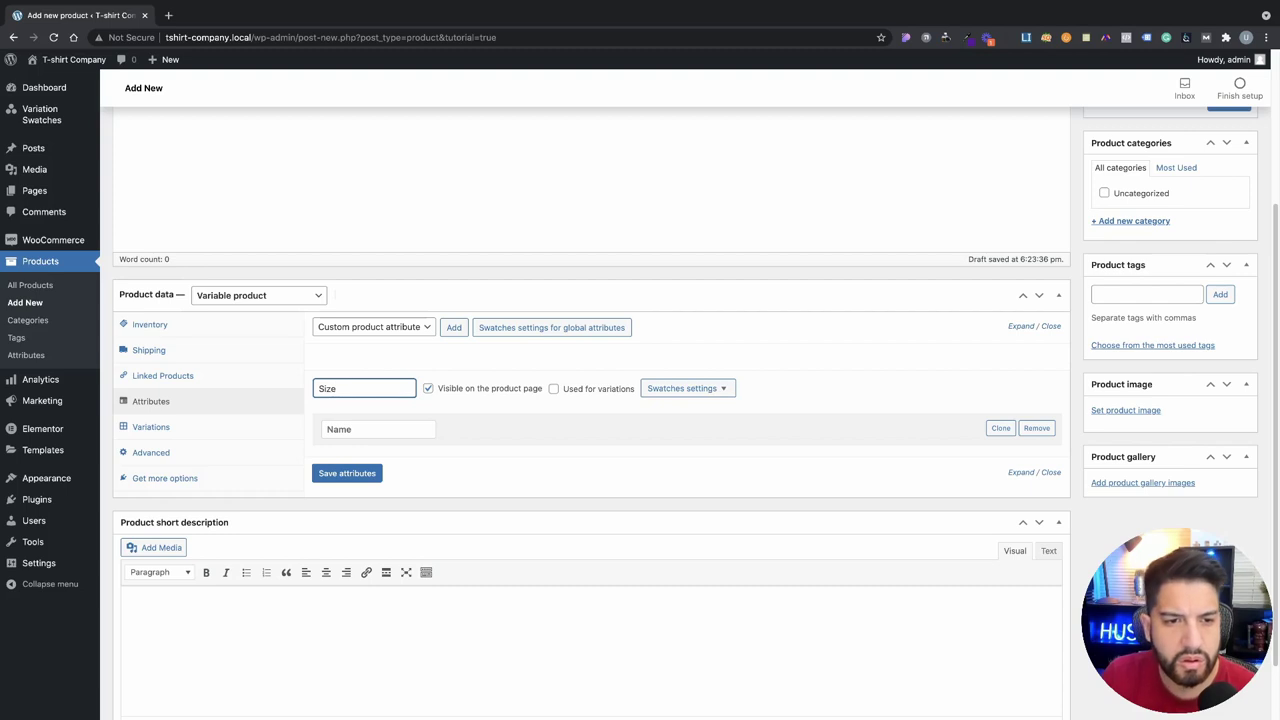
pyautogui.hotkey('ctrl', 'a')
pyautogui.press('BackSpace')
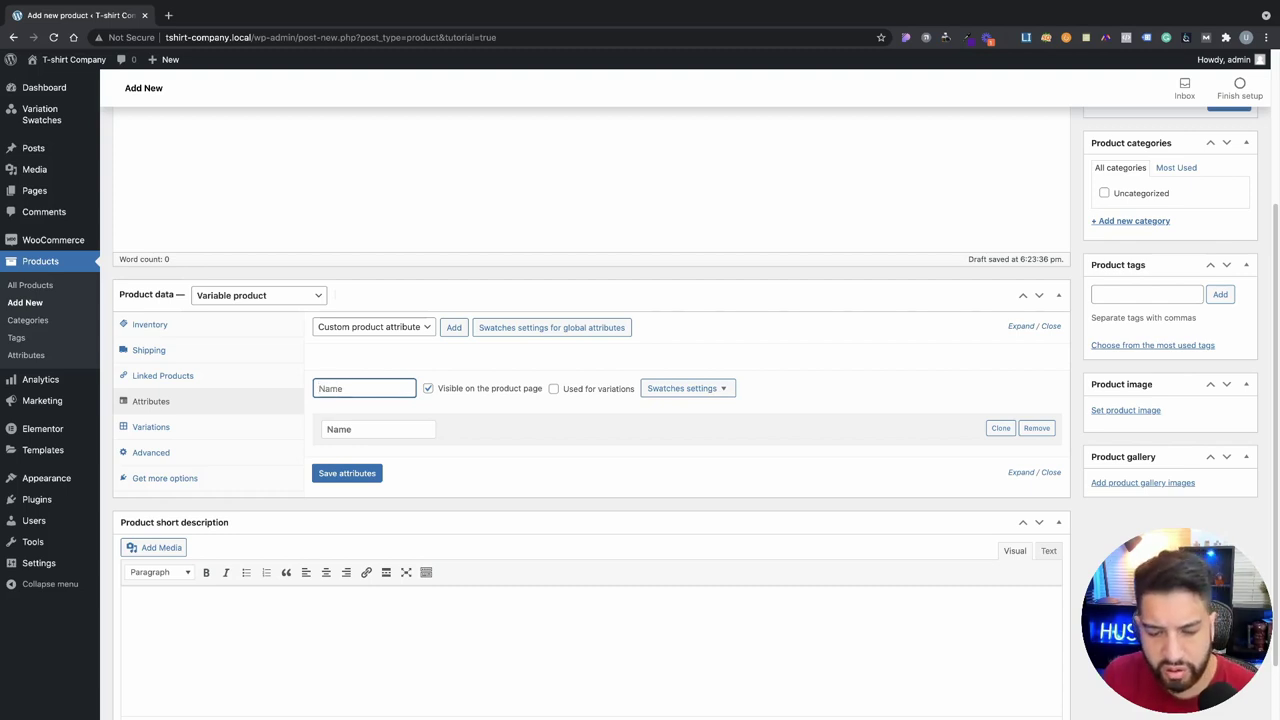
pyautogui.write('Color')
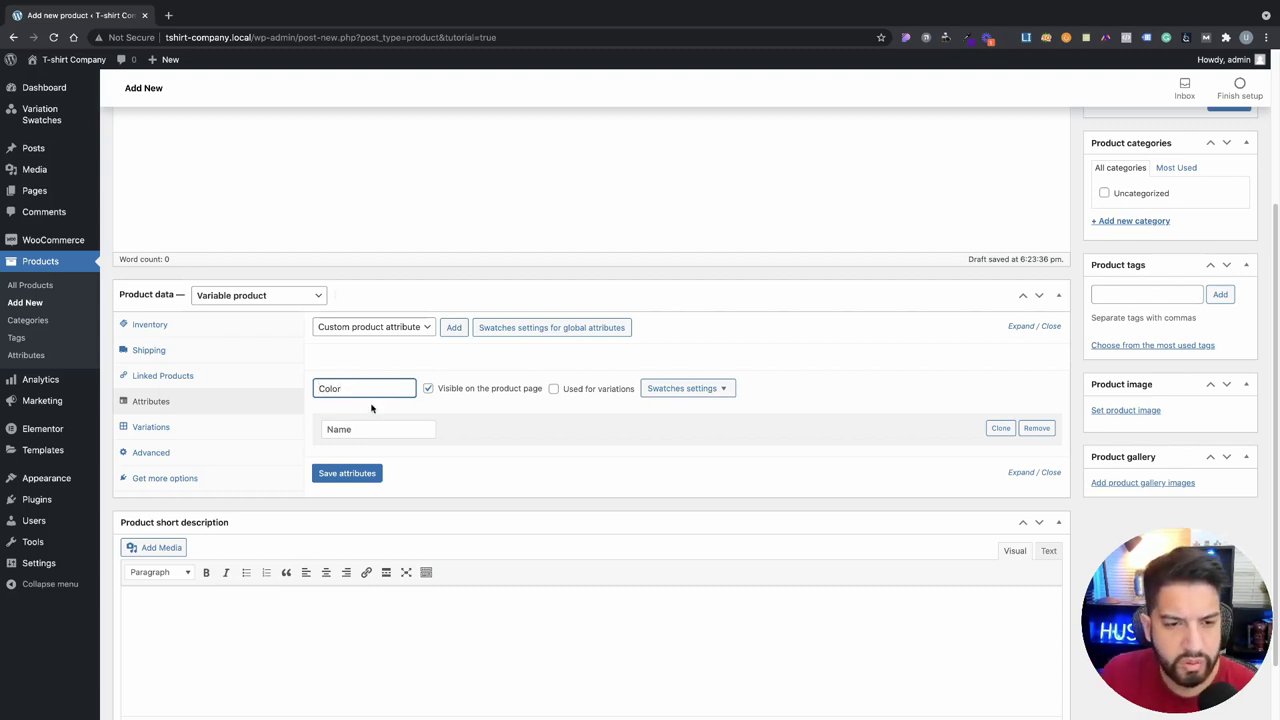
# Step: Give the Color attribute the values Black and White, save the attributes, and check the saved entries
pyautogui.click(363, 432)
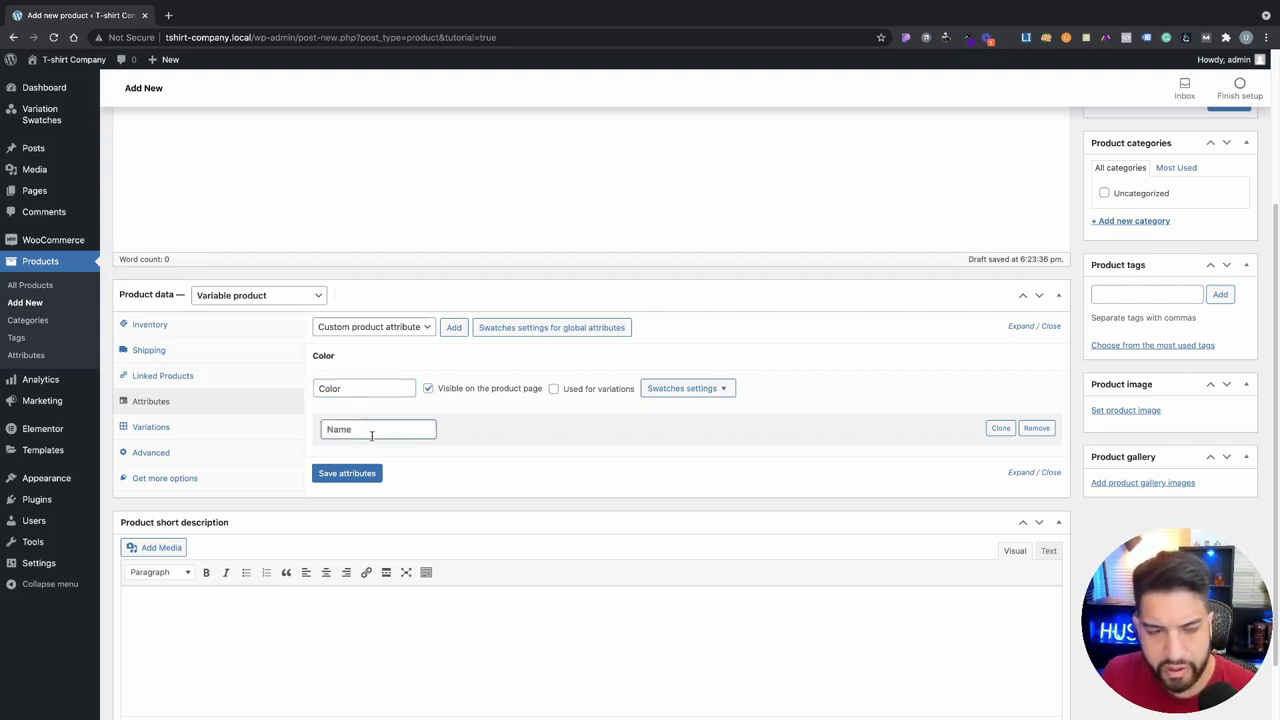
pyautogui.write('Black')
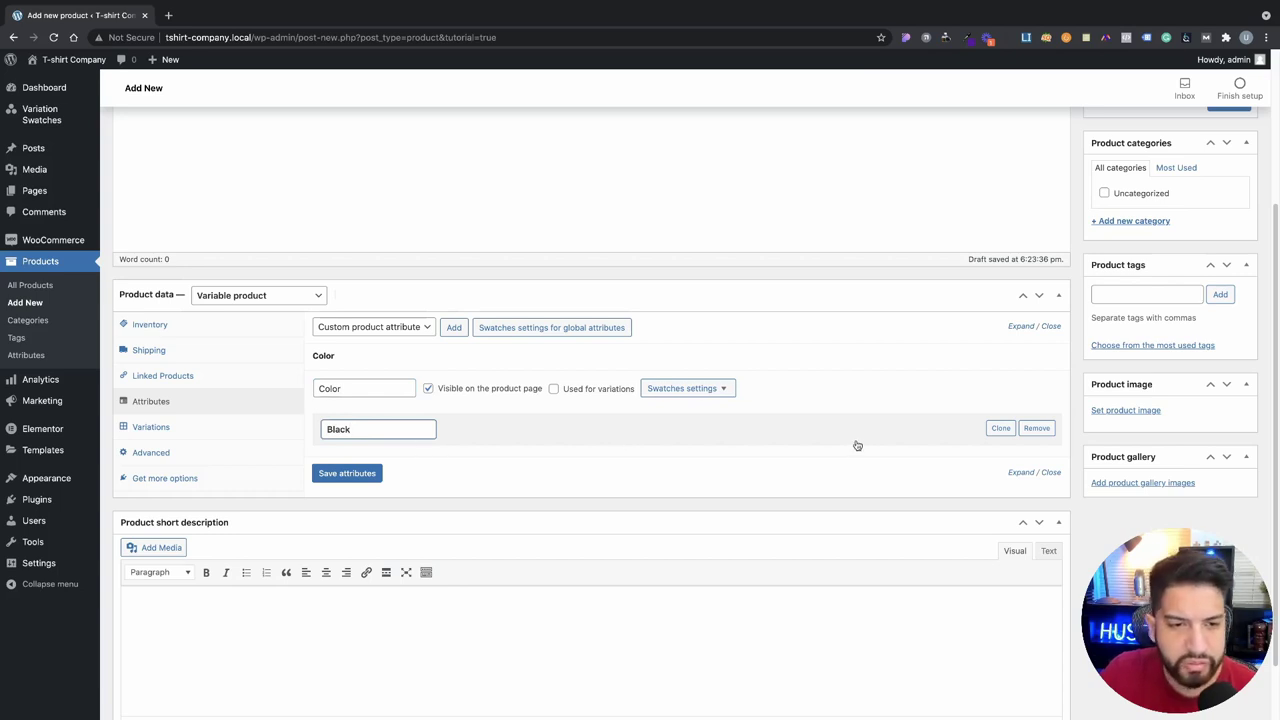
pyautogui.click(1002, 433)
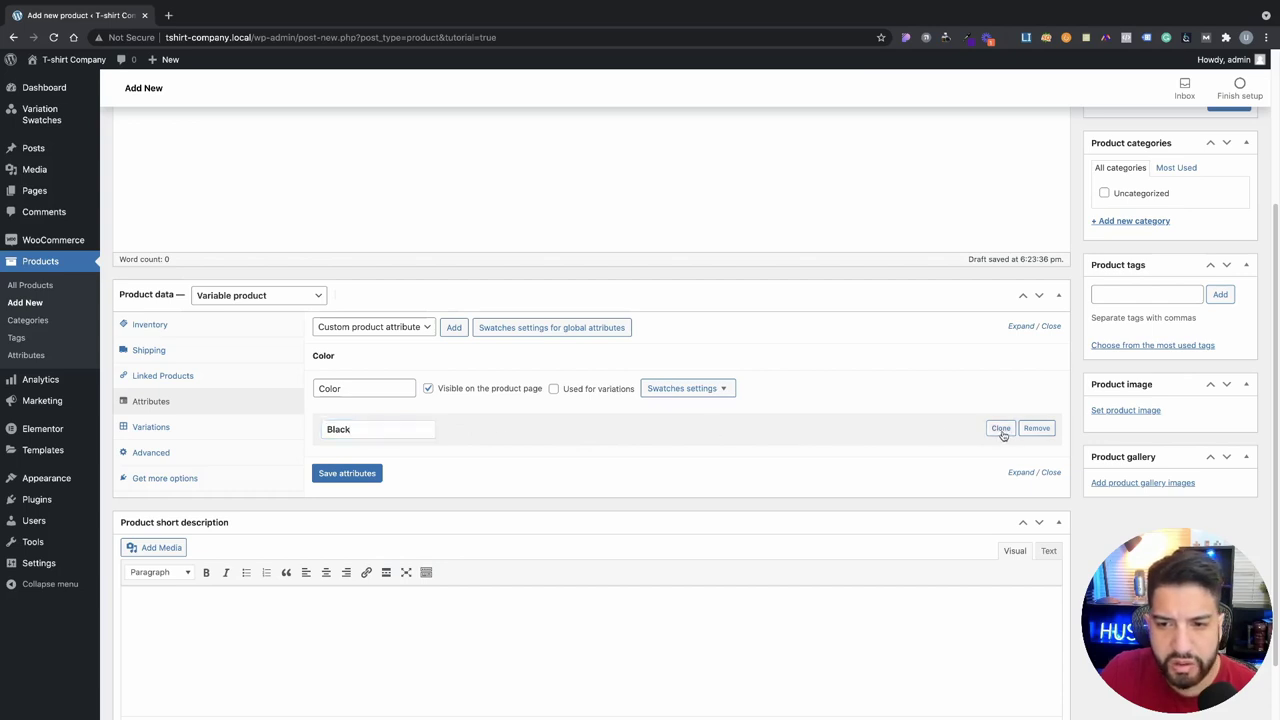
pyautogui.doubleClick(359, 465)
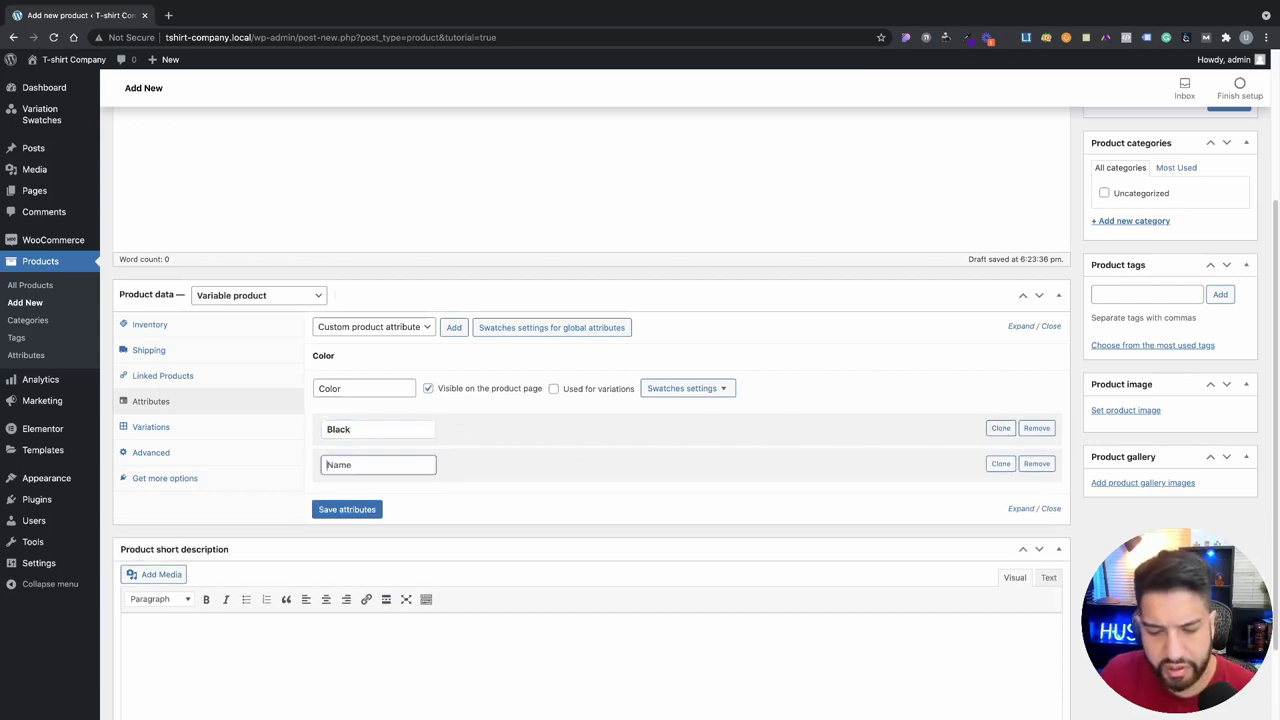
pyautogui.write('White')
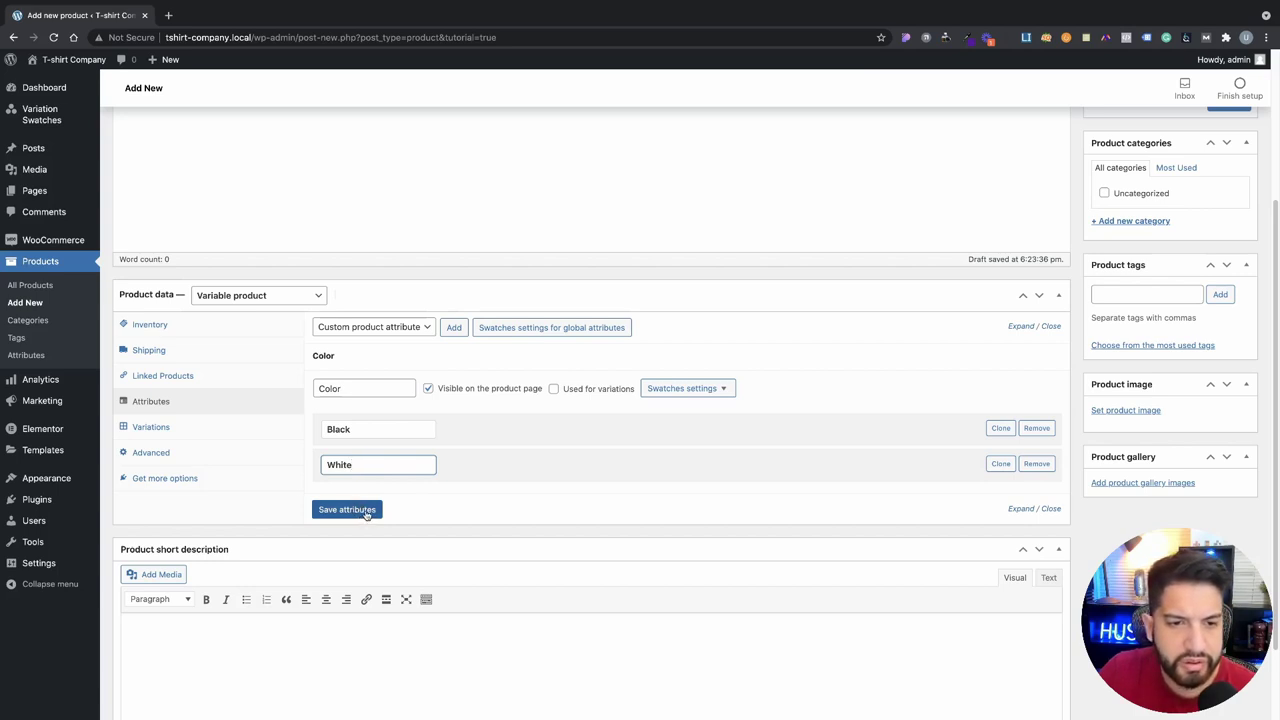
pyautogui.click(366, 512)
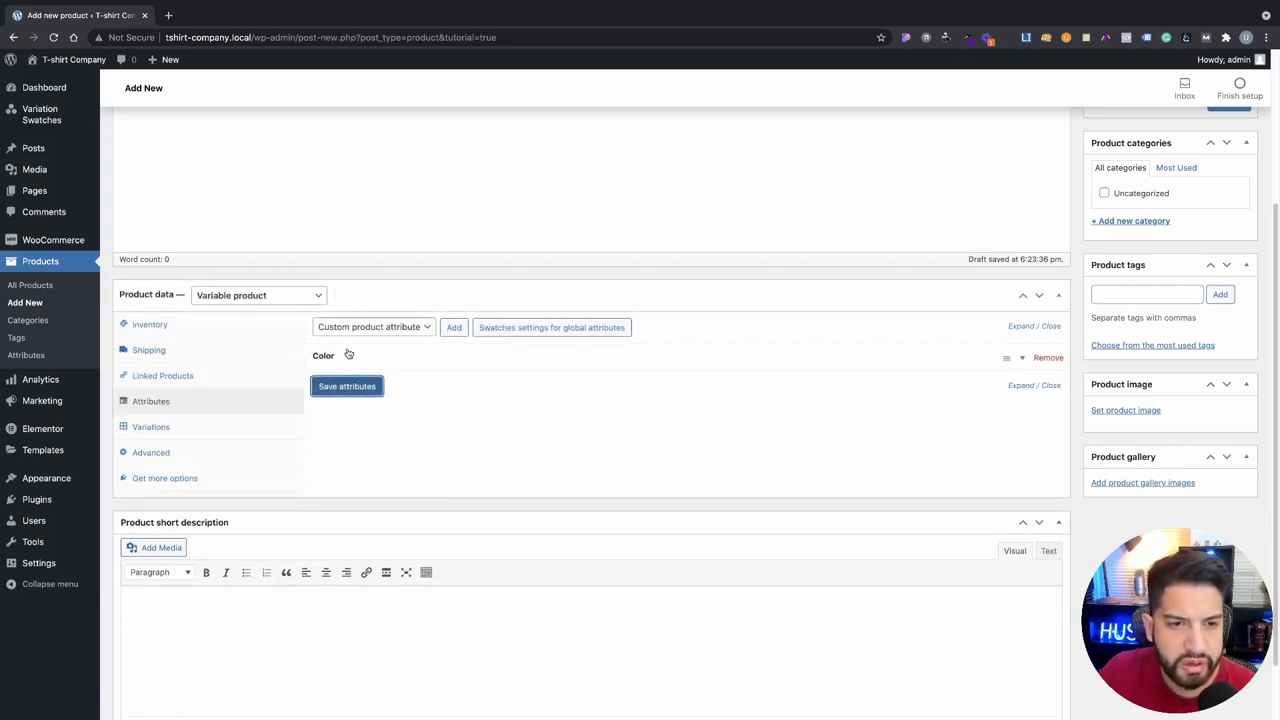
pyautogui.click(348, 355)
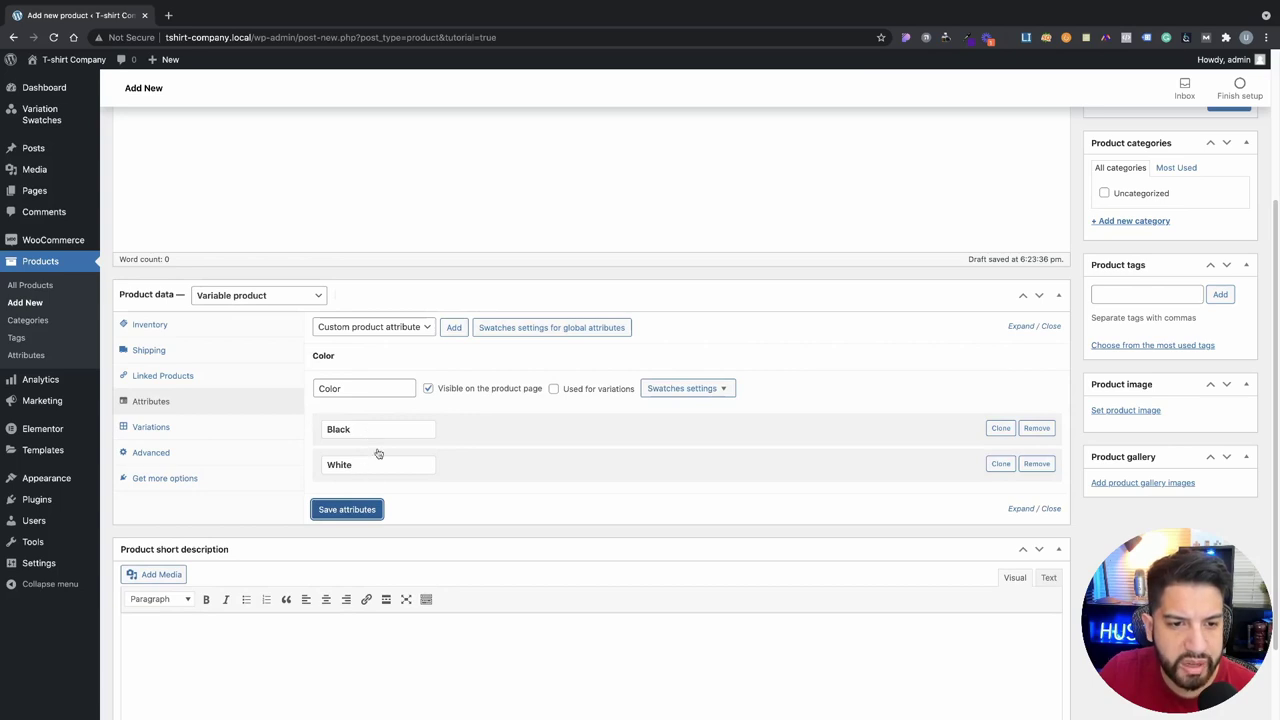
pyautogui.click(366, 361)
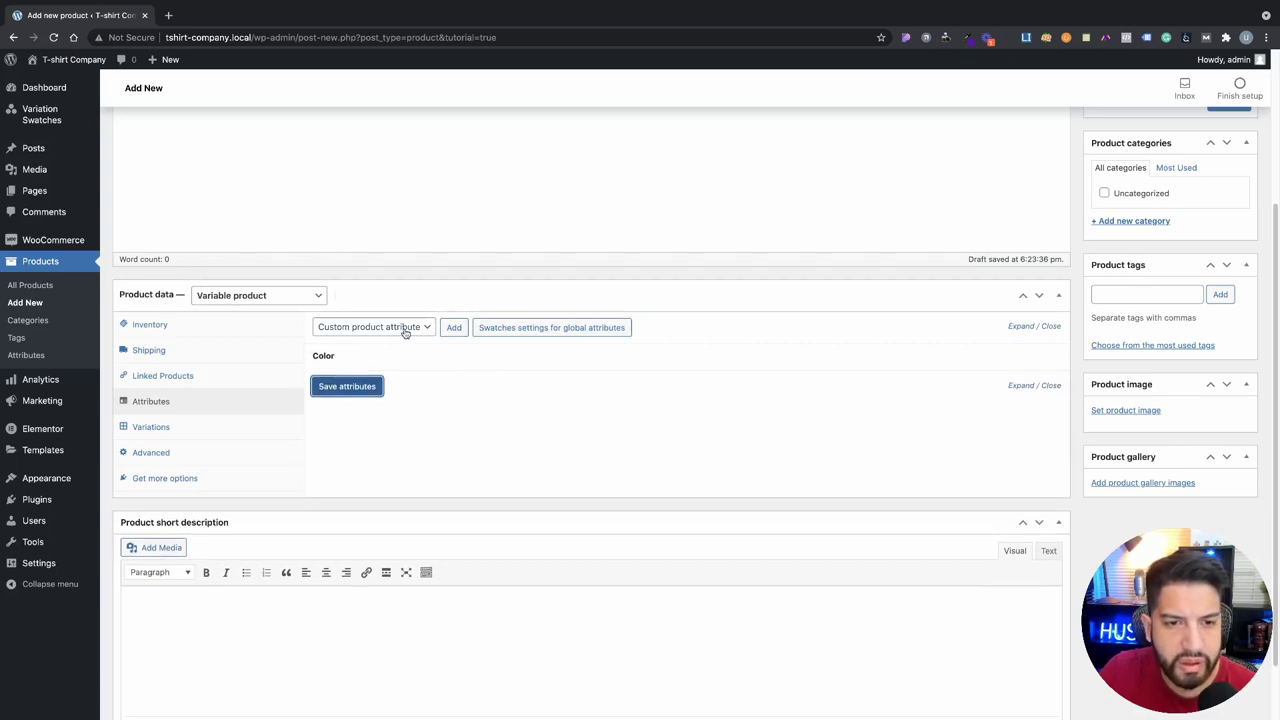
# Step: Add a second custom product attribute named "Size" with the value S and save the attributes
pyautogui.click(453, 329)
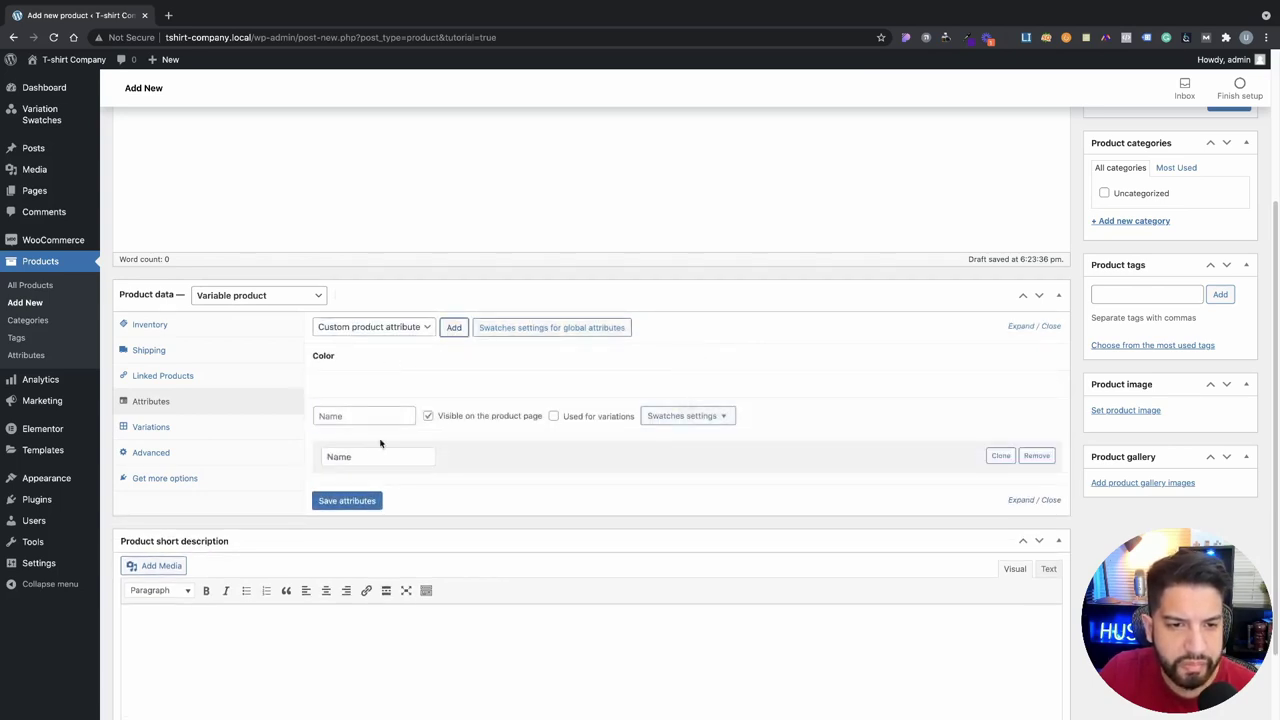
pyautogui.click(353, 418)
pyautogui.write('Size')
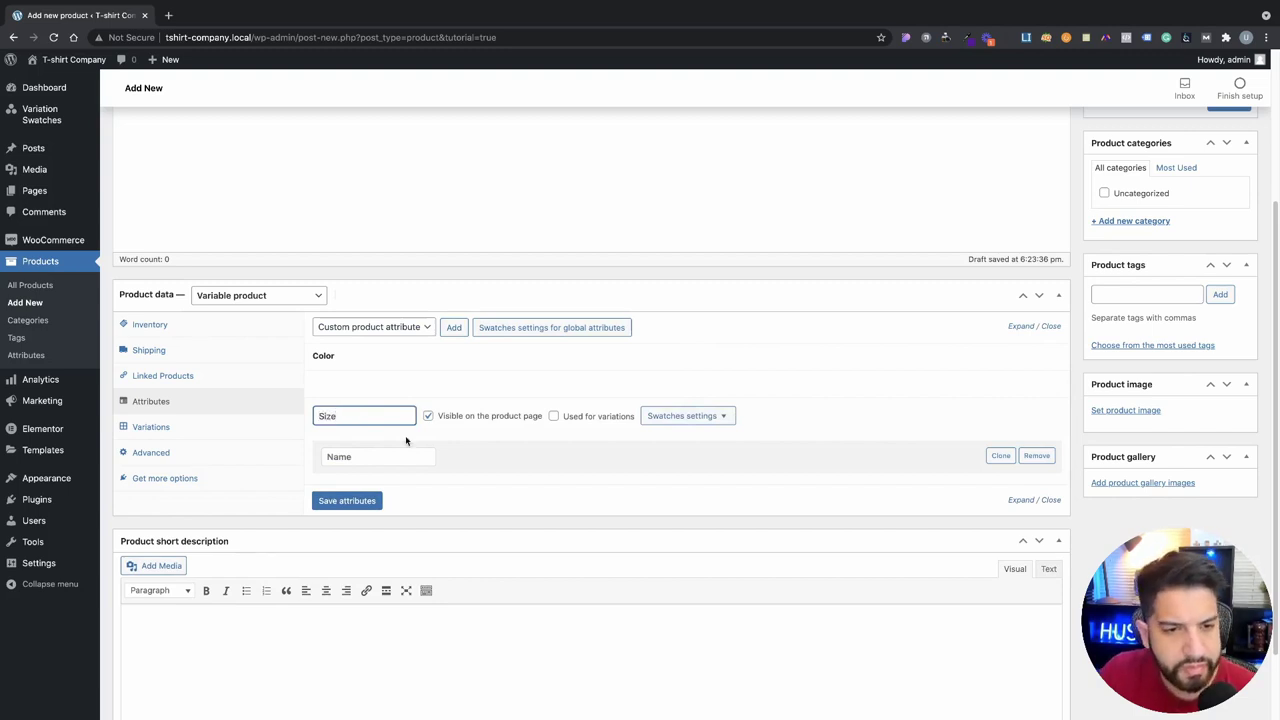
pyautogui.click(408, 460)
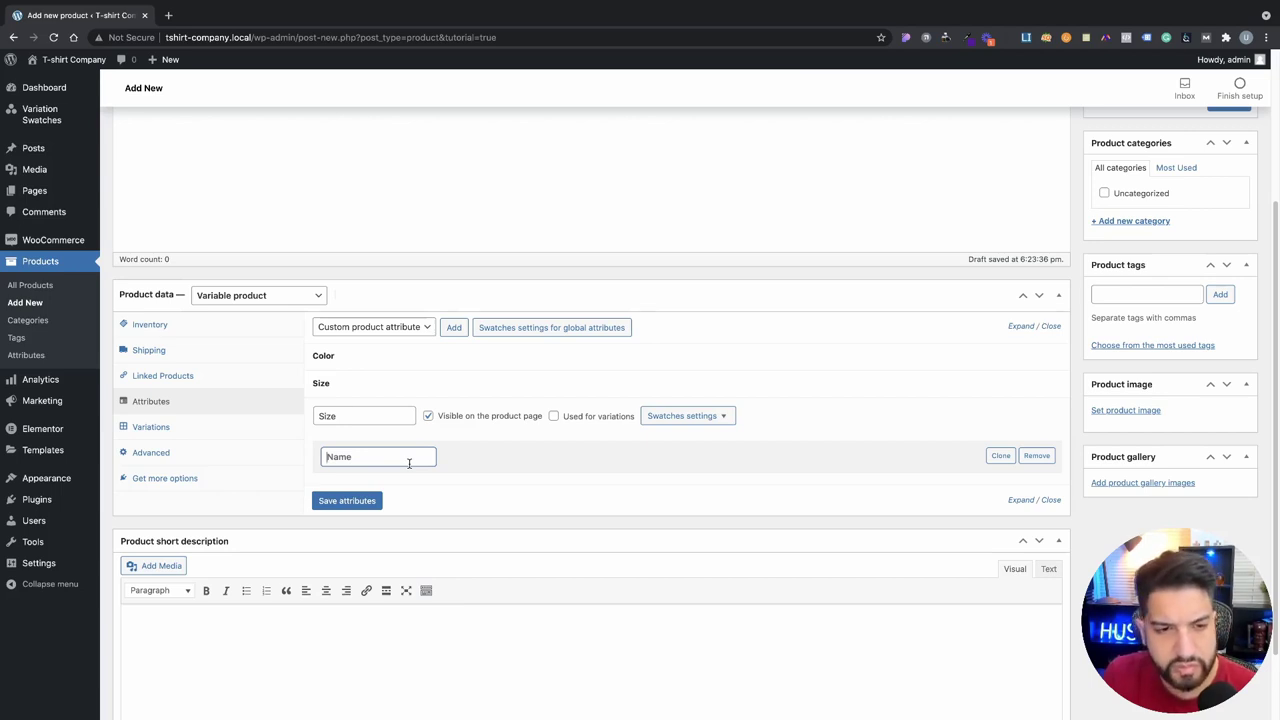
pyautogui.write('S')
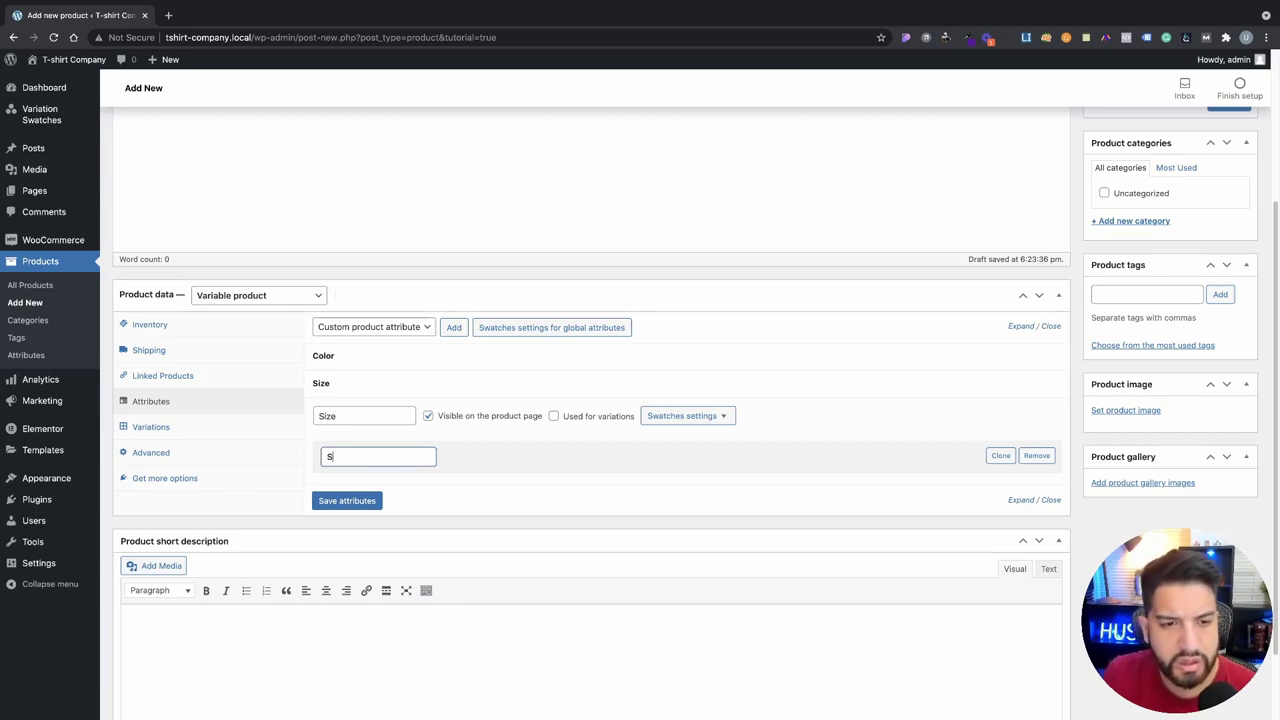
pyautogui.click(360, 504)
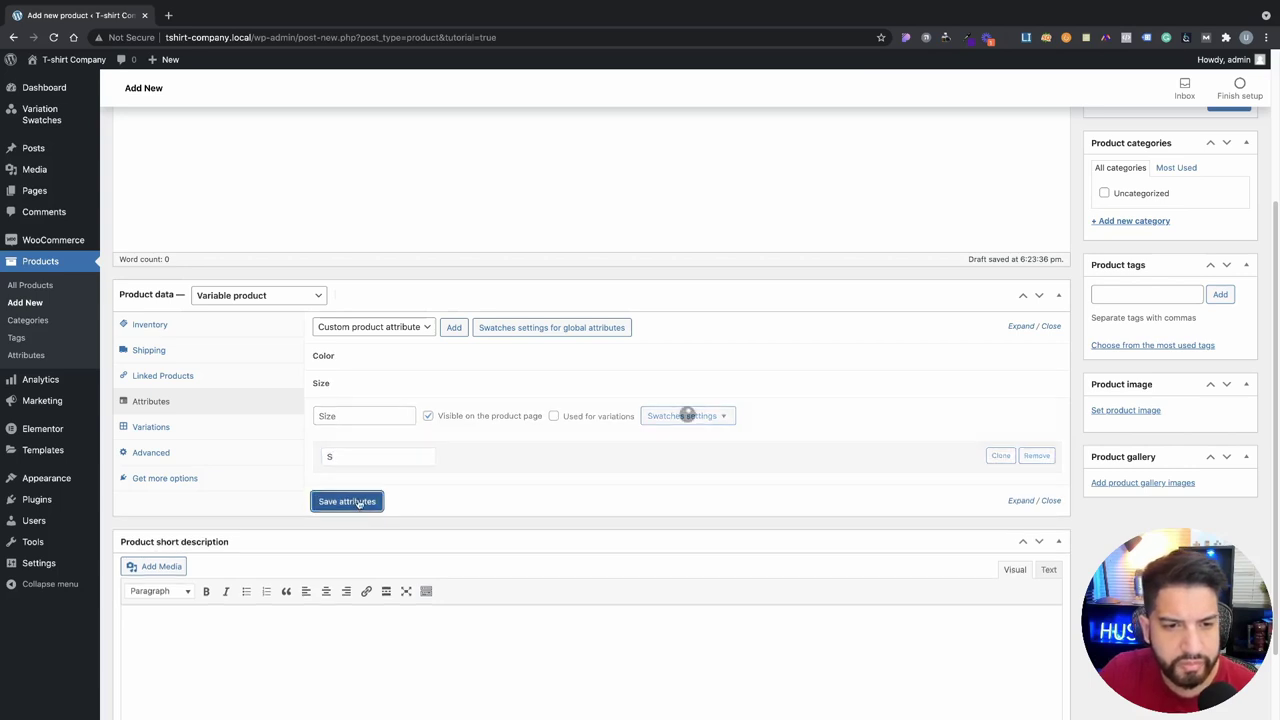
# Step: Add the values M and L to the Size attribute by cloning the existing entries
pyautogui.click(378, 386)
pyautogui.click(998, 457)
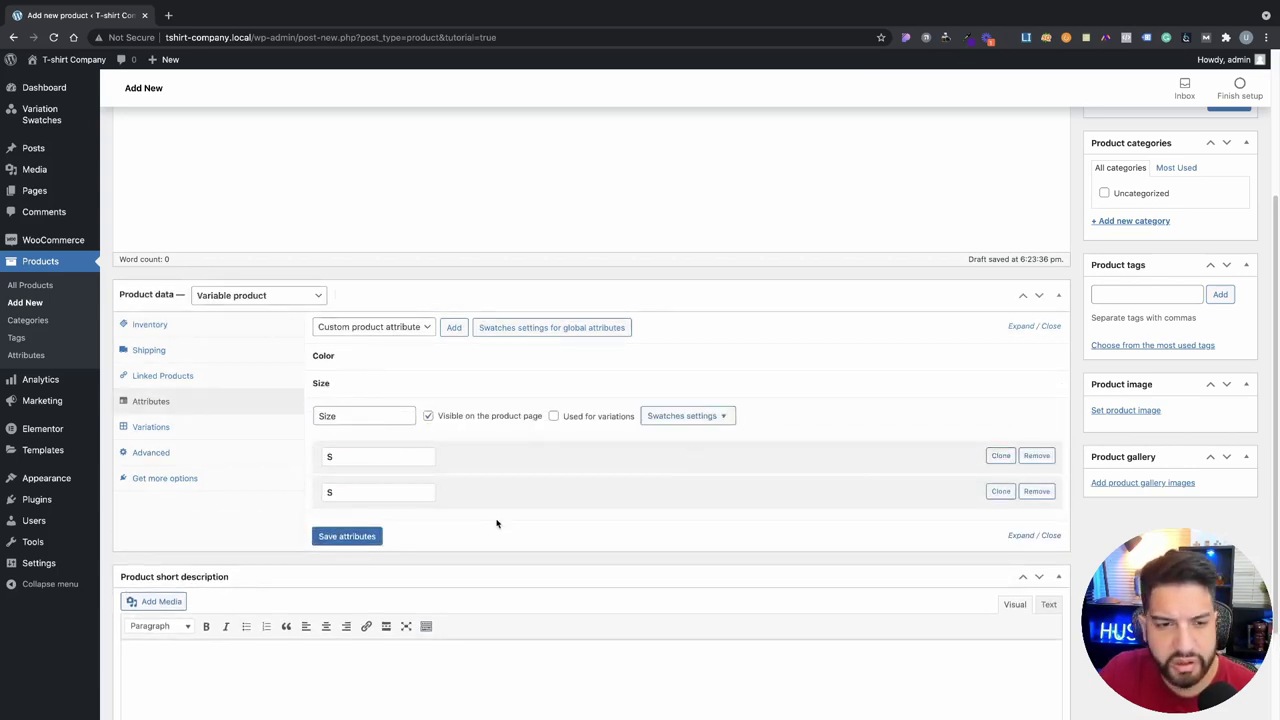
pyautogui.click(363, 492)
pyautogui.write('M')
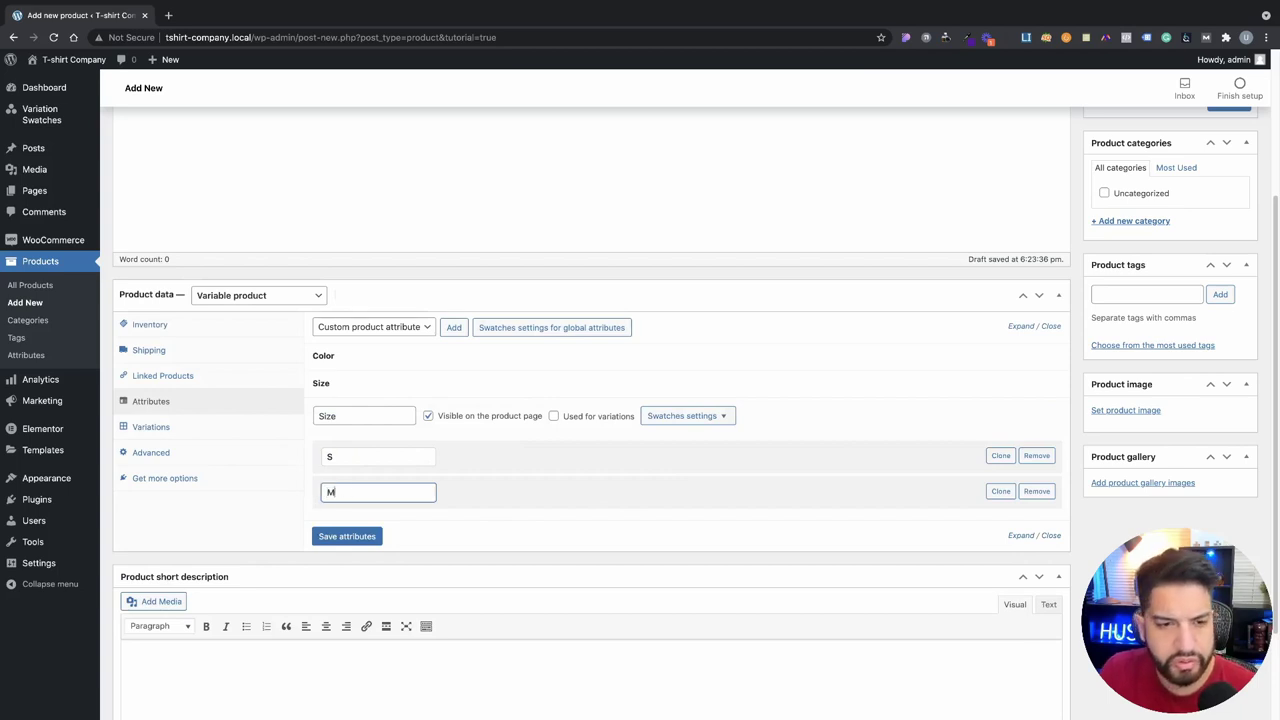
pyautogui.click(1000, 491)
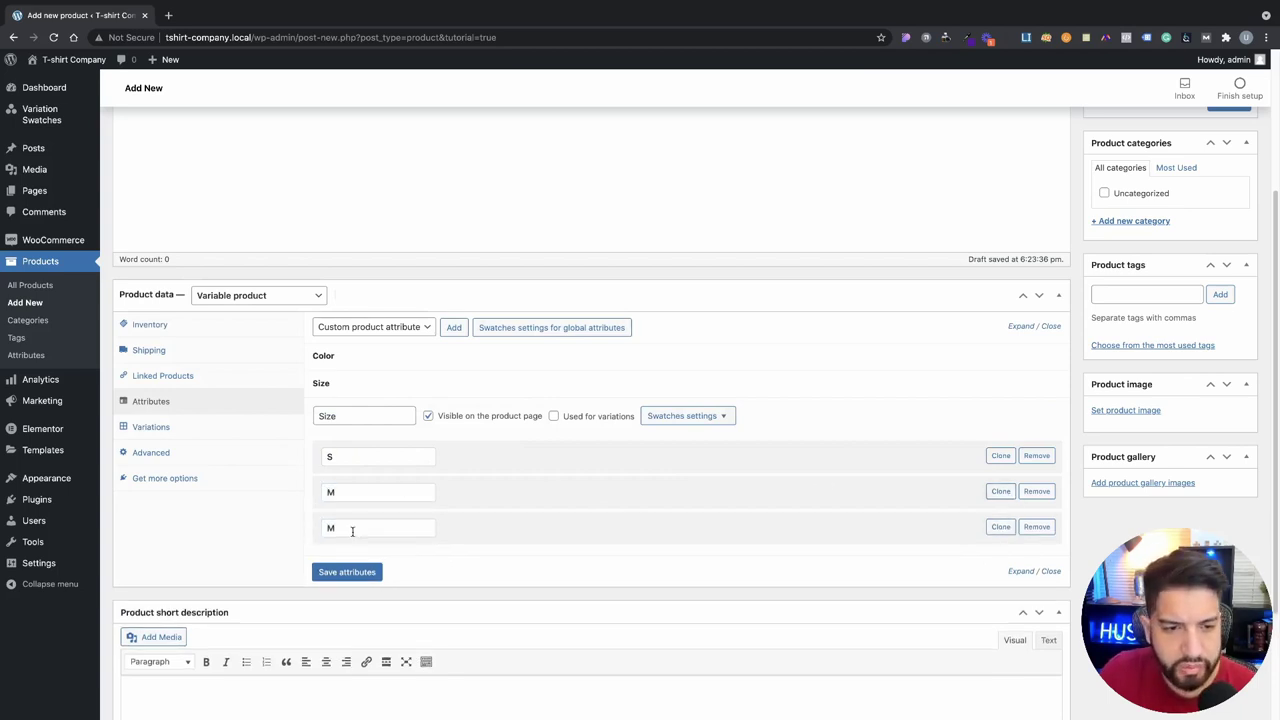
pyautogui.doubleClick(323, 529)
pyautogui.write('L')
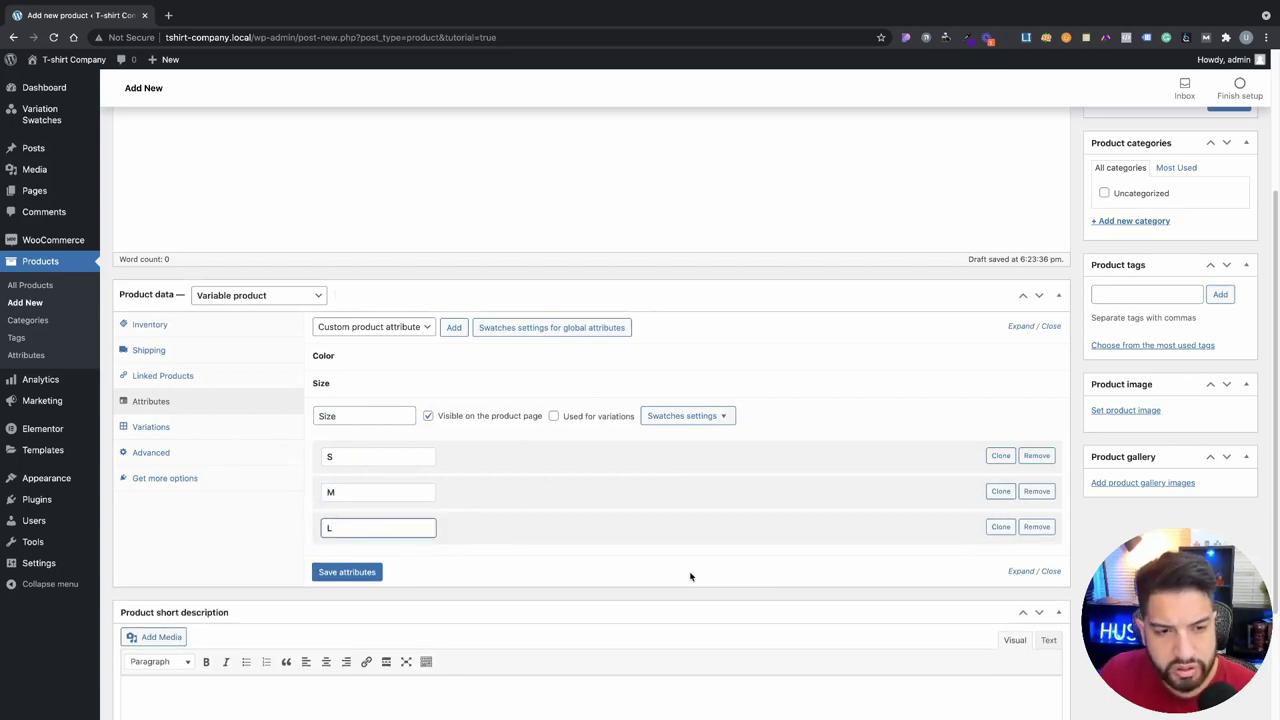
# Step: Add the value XL to the Size attribute by cloning the L entry, and save the attributes
pyautogui.click(1000, 526)
pyautogui.doubleClick(324, 563)
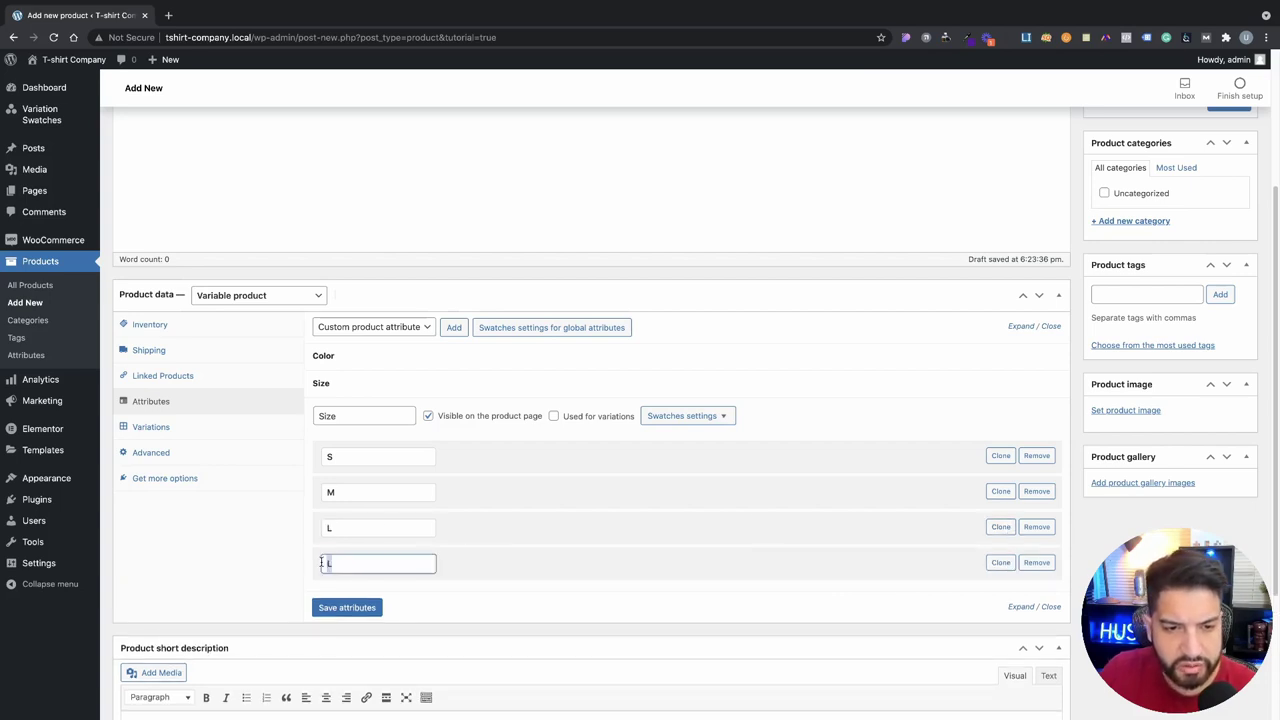
pyautogui.press('BackSpace')
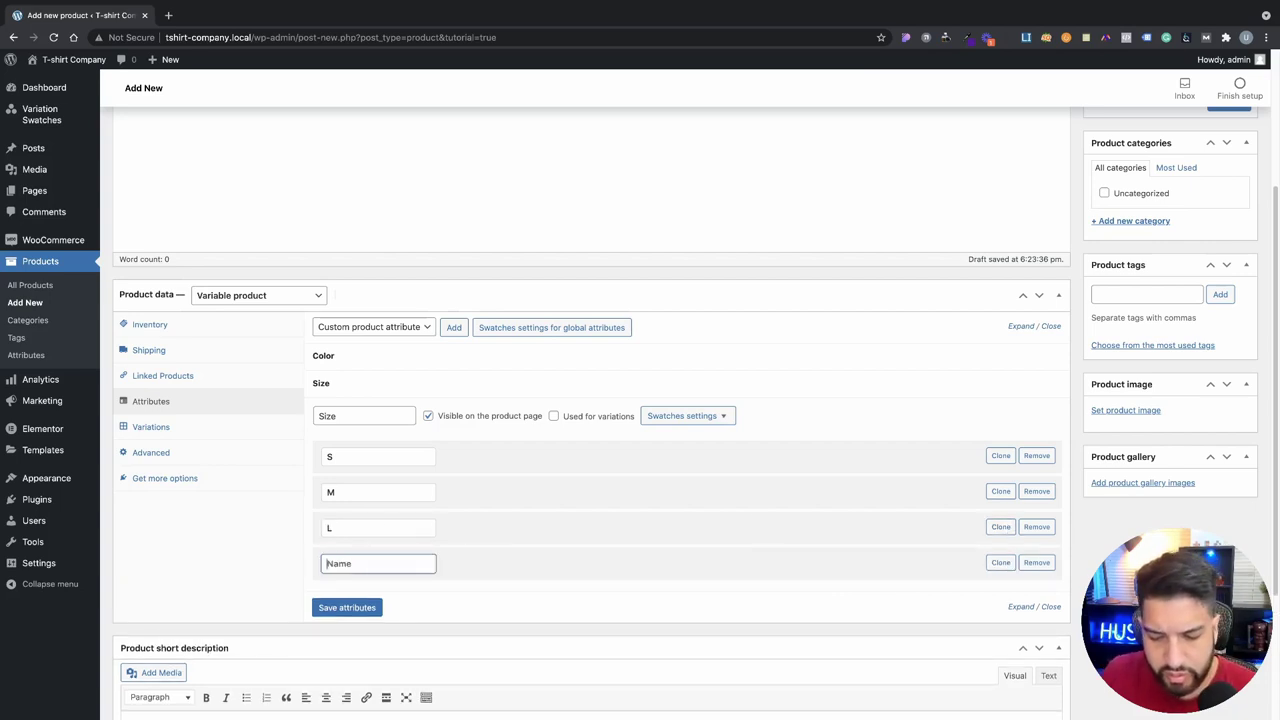
pyautogui.write('XL')
pyautogui.press('BackSpace')
pyautogui.press('BackSpace')
pyautogui.write('X')
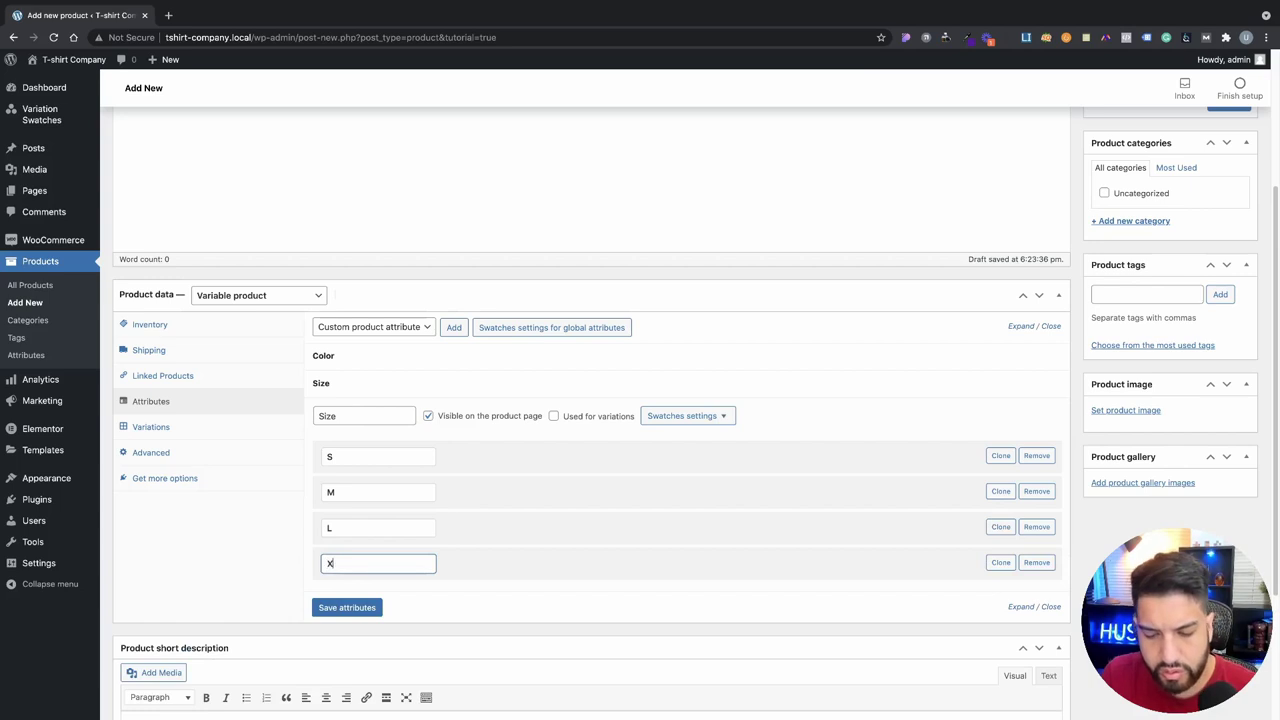
pyautogui.write('L')
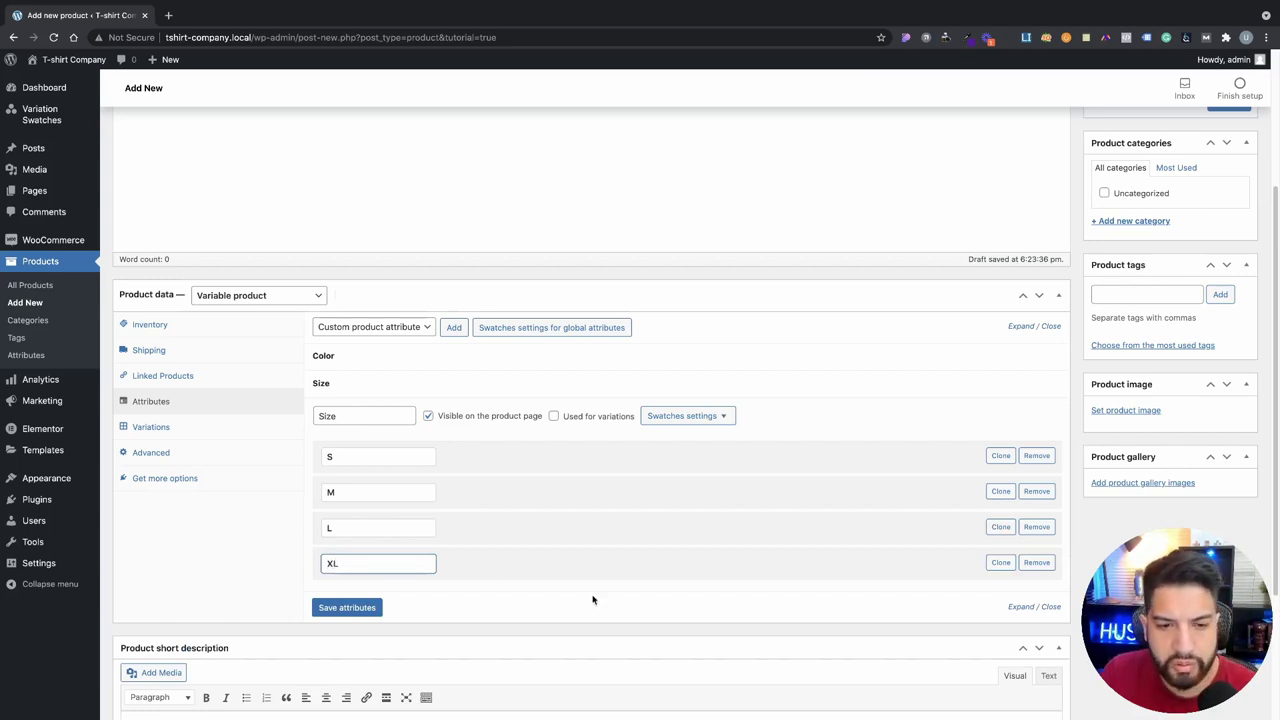
pyautogui.click(362, 610)
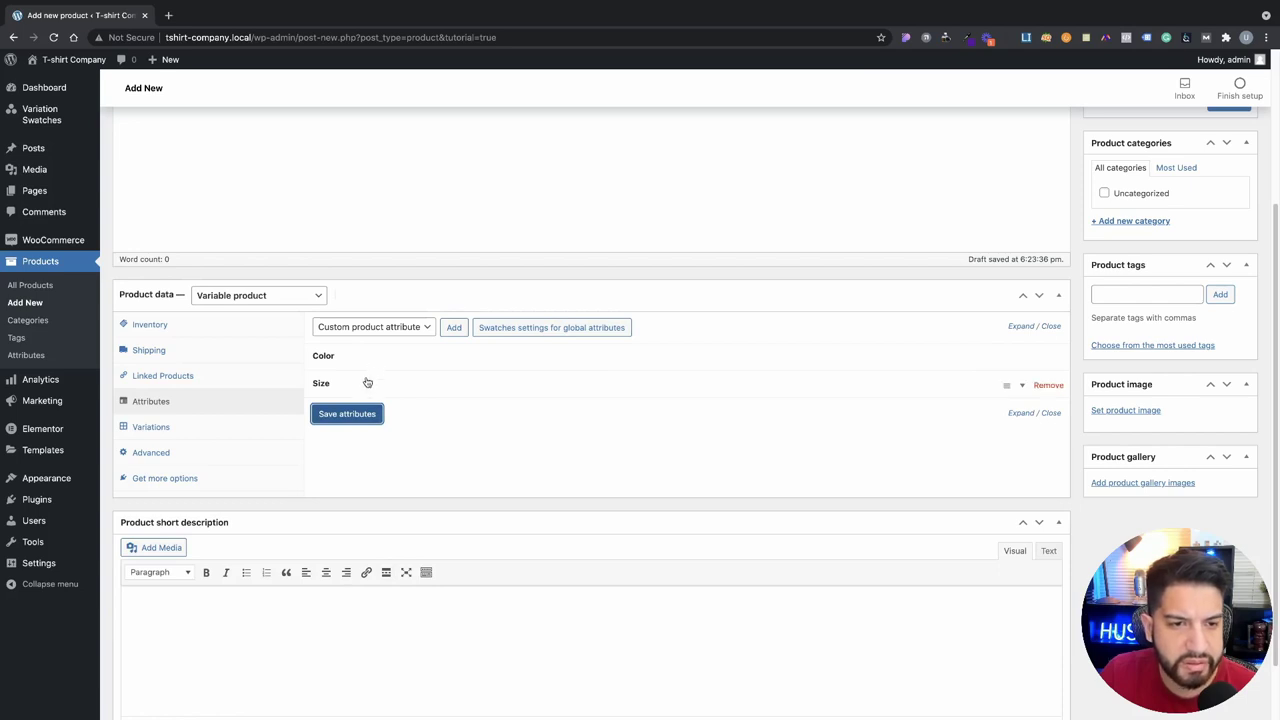
# Step: Enable the Color and Size attributes to be used for variations and save the attributes
pyautogui.click(165, 429)
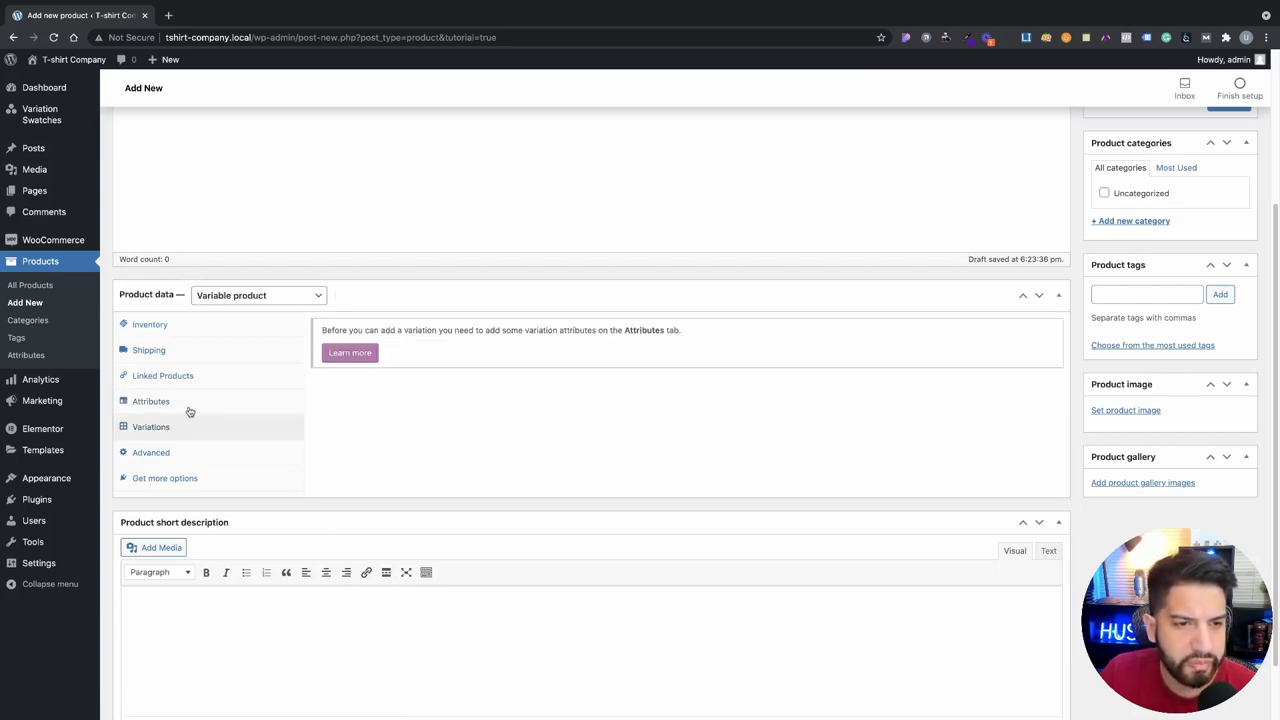
pyautogui.click(190, 401)
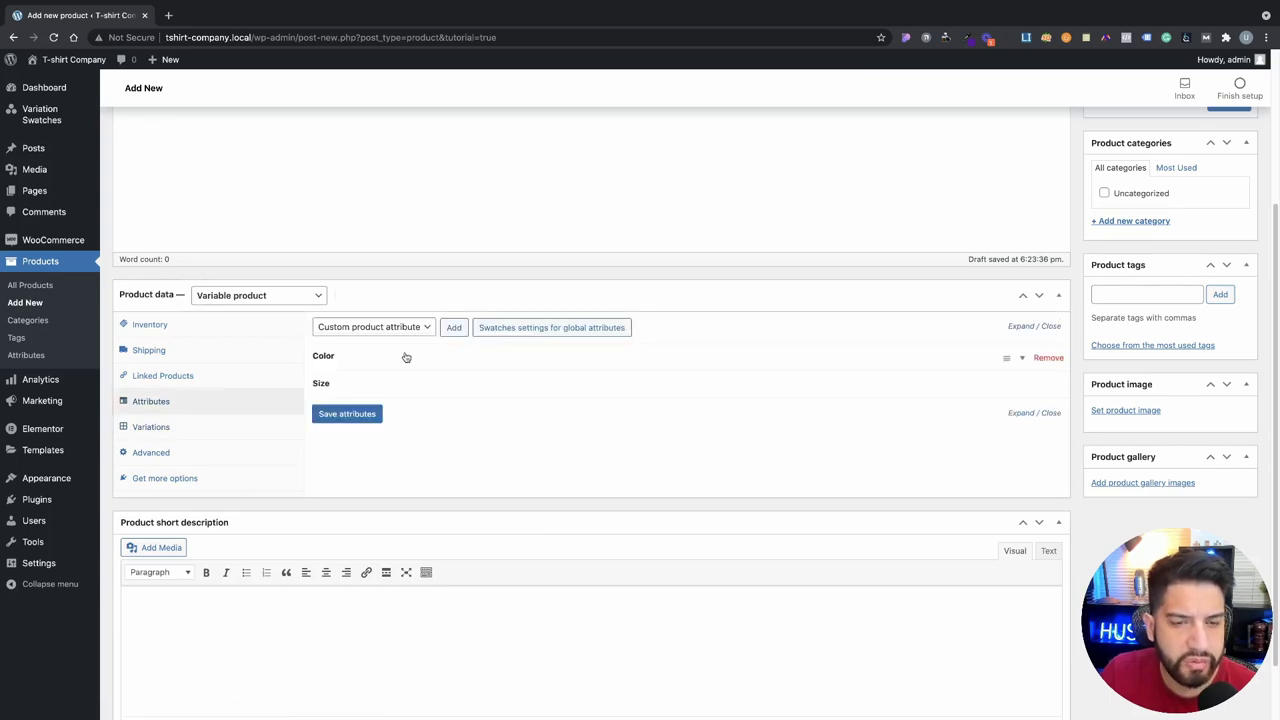
pyautogui.click(406, 357)
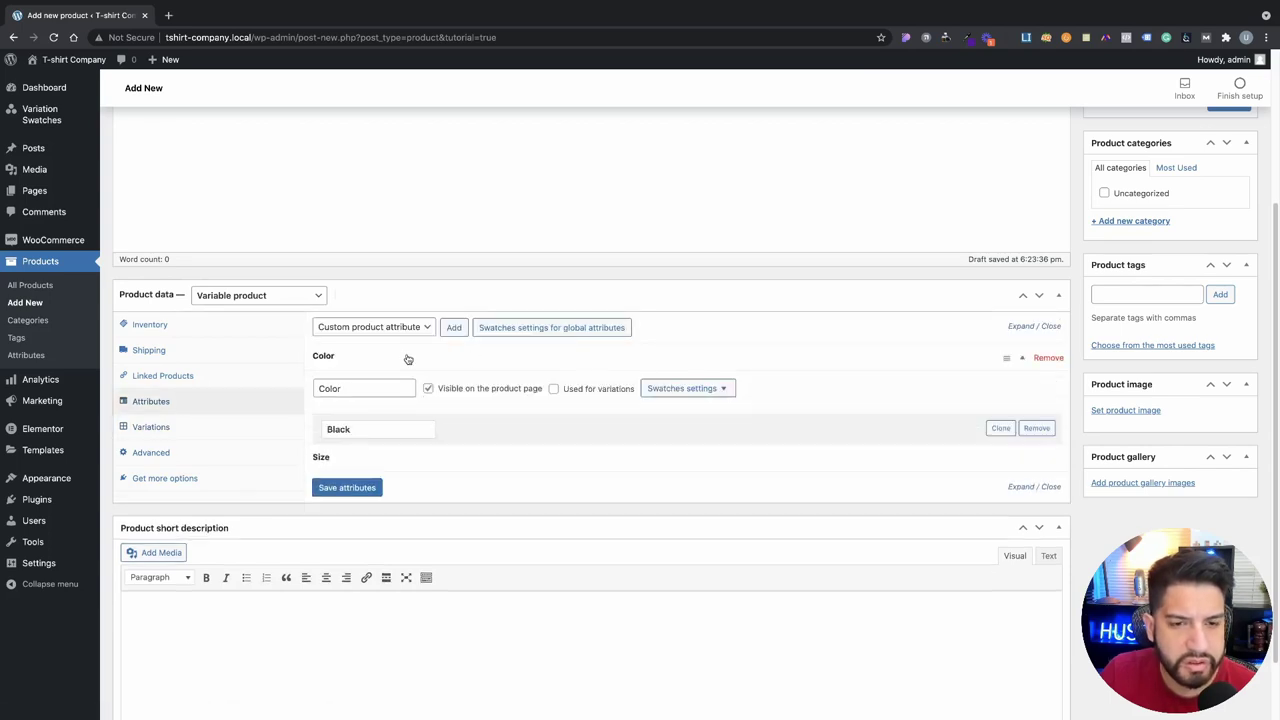
pyautogui.click(555, 390)
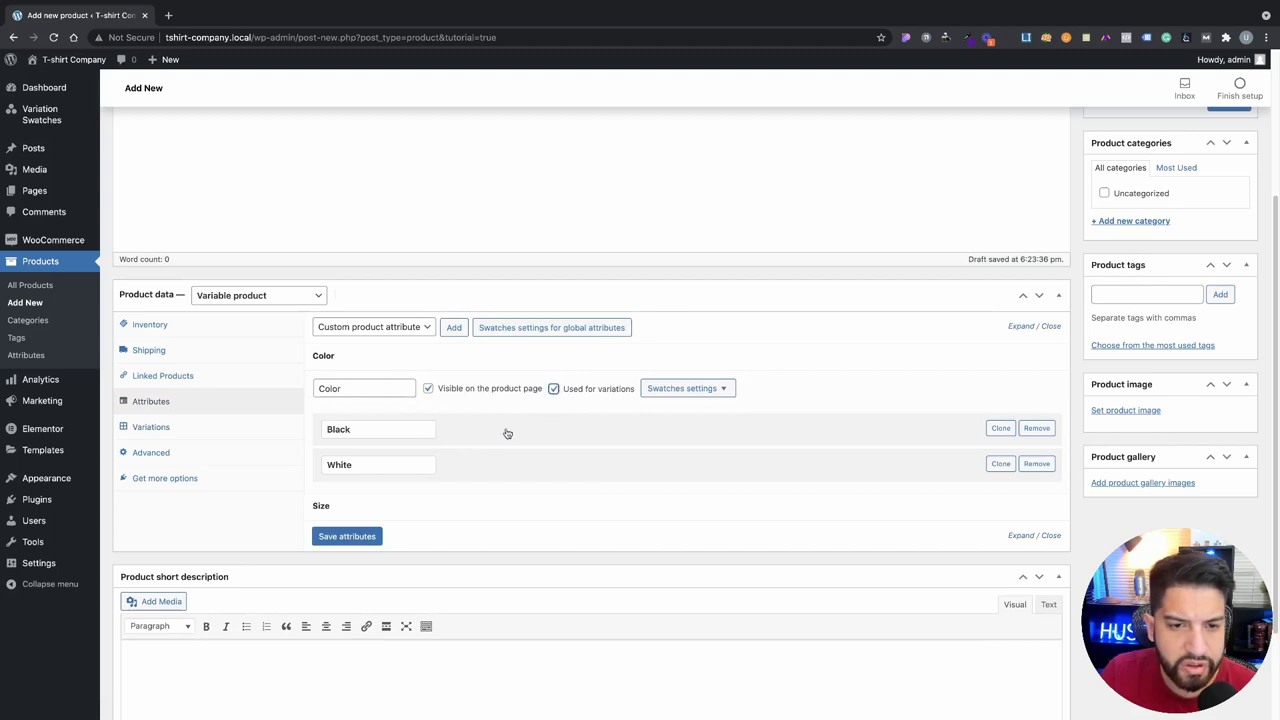
pyautogui.click(458, 501)
pyautogui.click(554, 539)
pyautogui.scroll(-3, 611, 530)
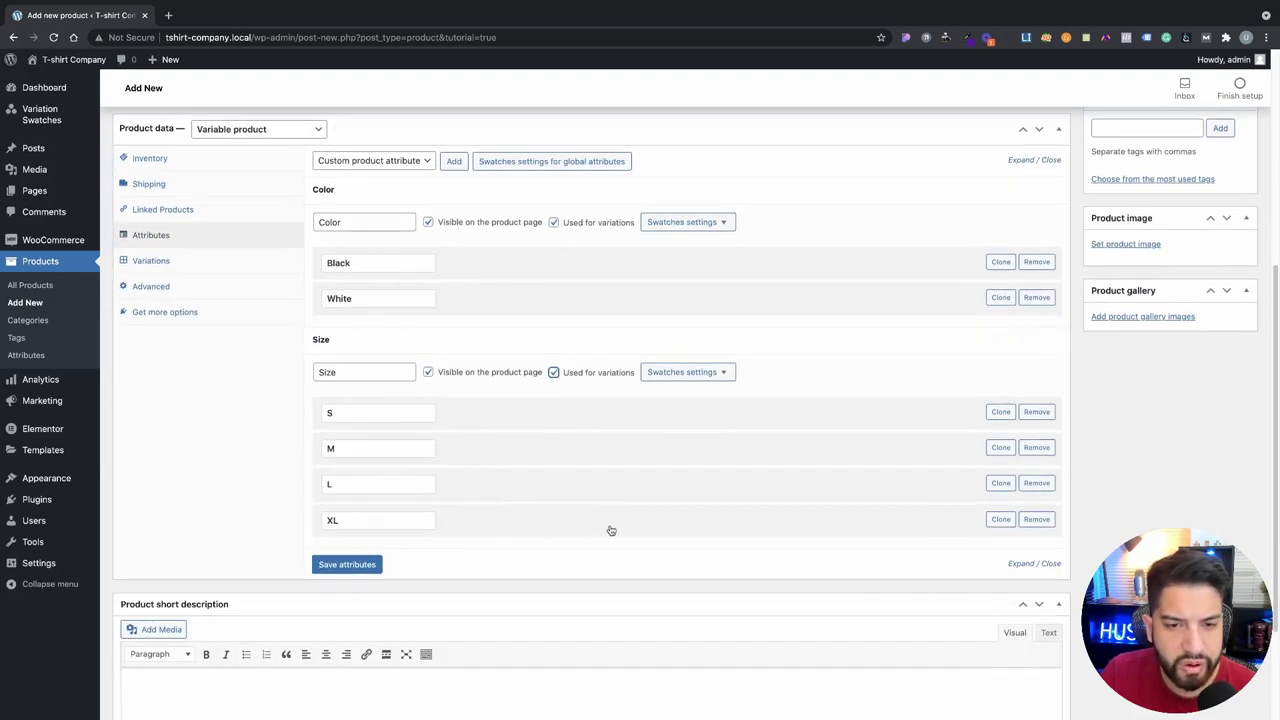
pyautogui.click(376, 564)
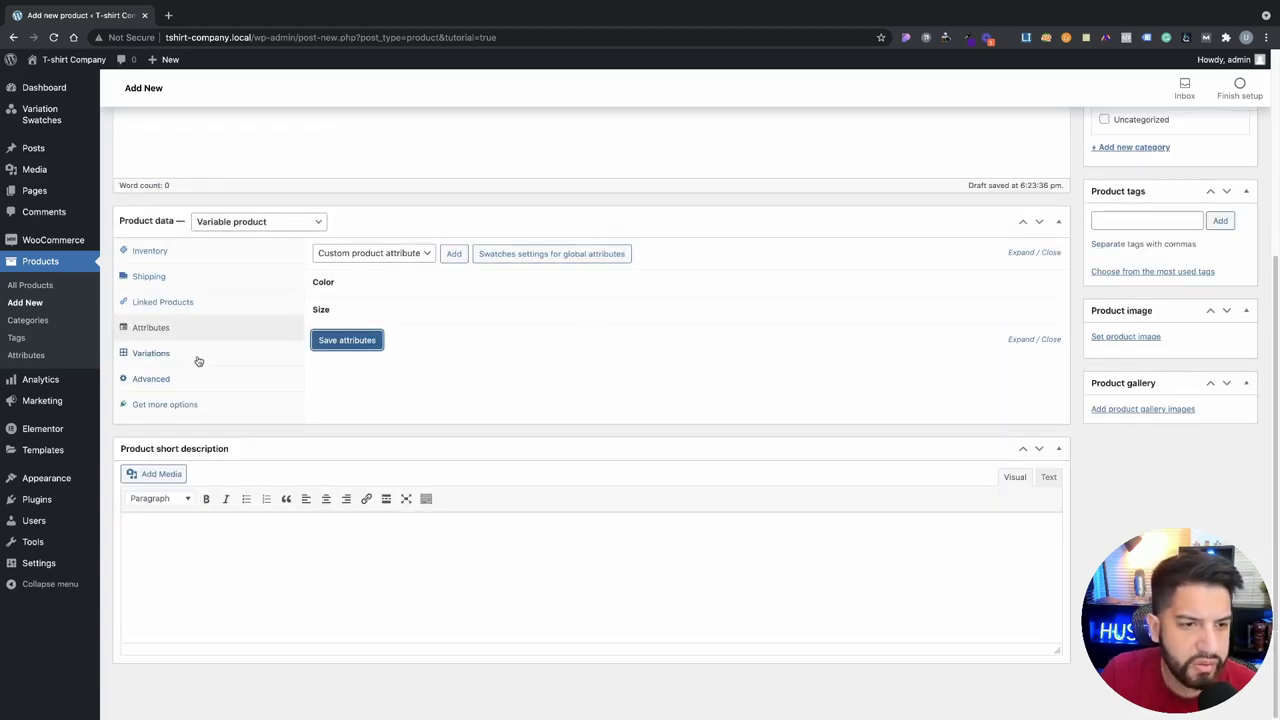
# Step: Create variations from all attributes, covering every combination of Color and Size
pyautogui.click(160, 353)
pyautogui.click(372, 256)
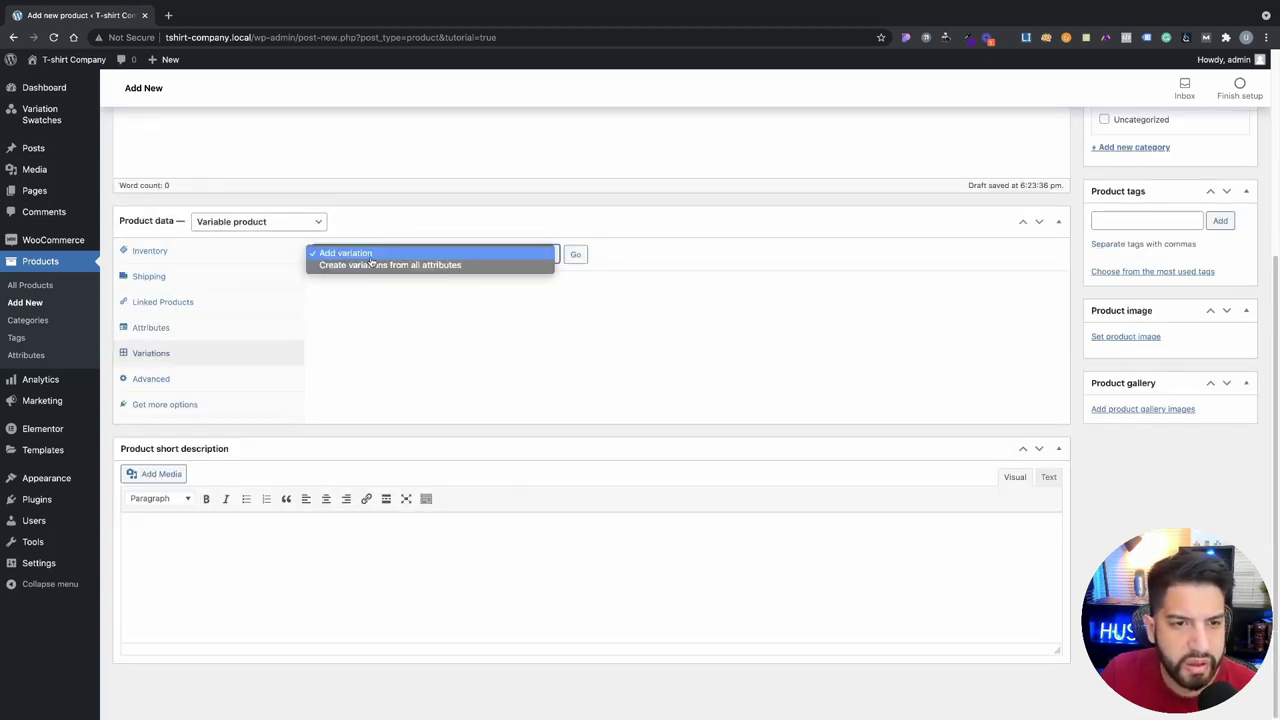
pyautogui.click(376, 256)
pyautogui.click(389, 260)
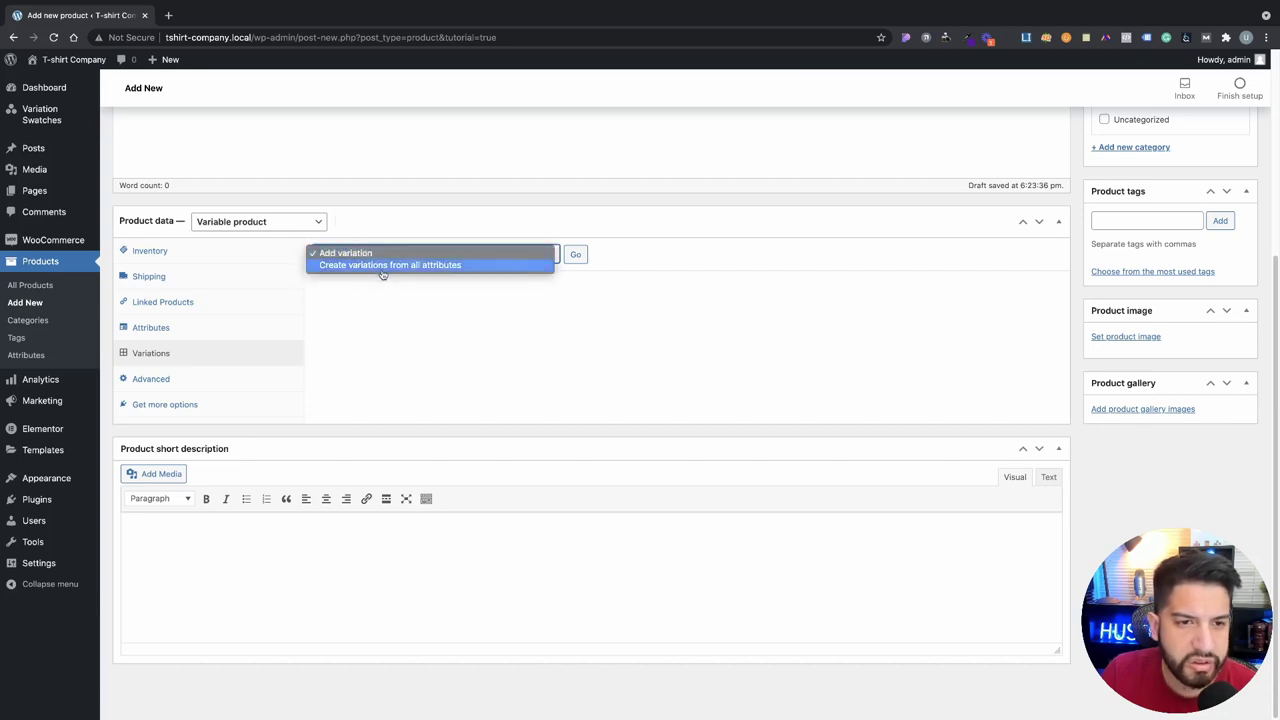
pyautogui.click(440, 266)
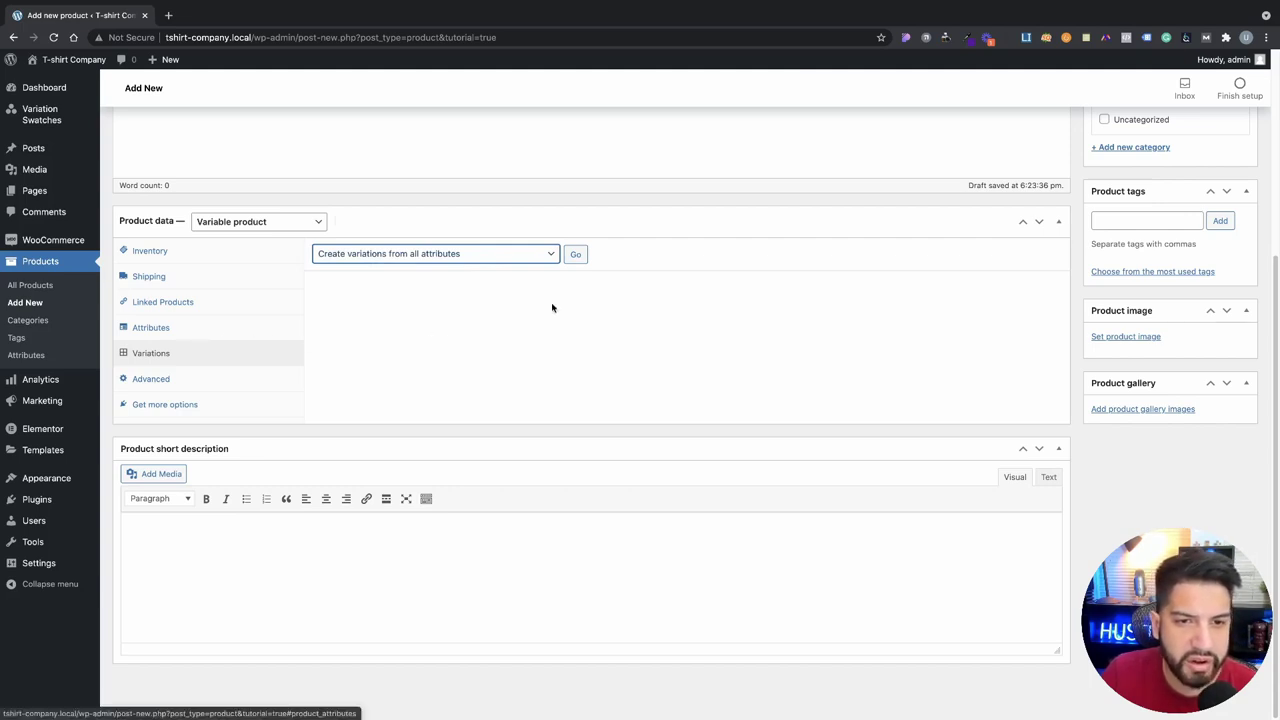
pyautogui.click(577, 256)
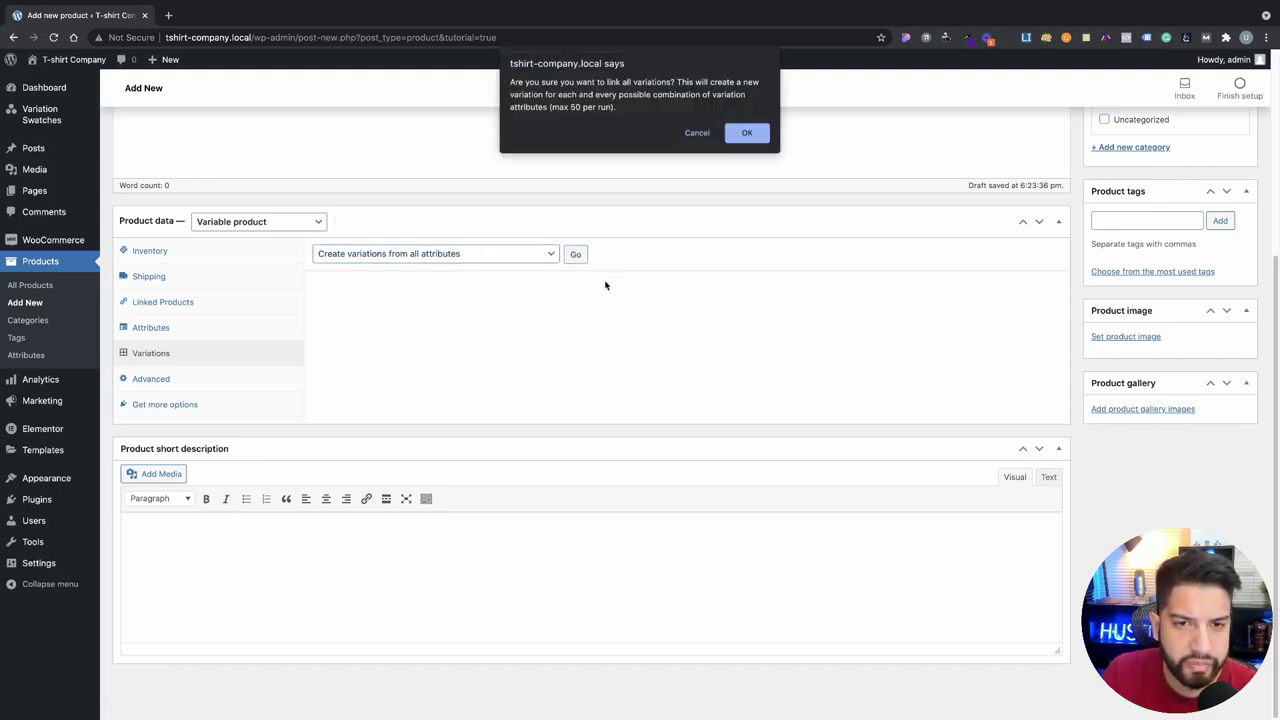
pyautogui.click(757, 136)
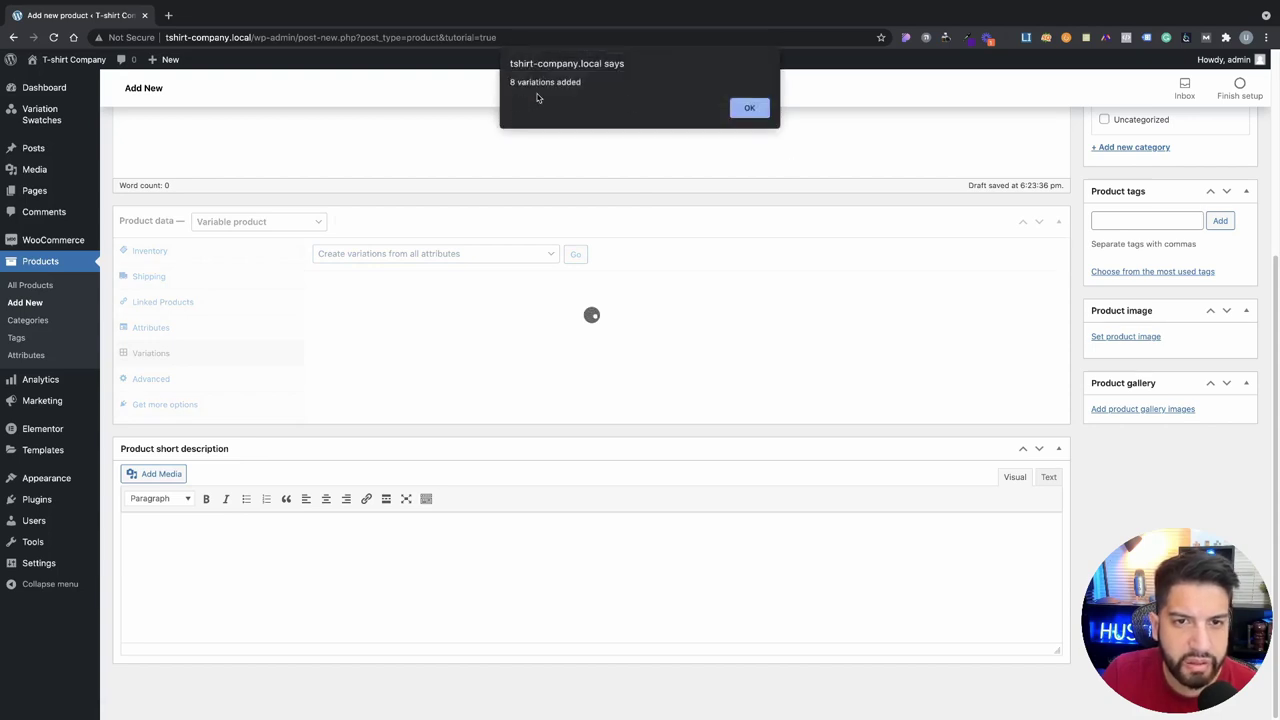
pyautogui.click(750, 110)
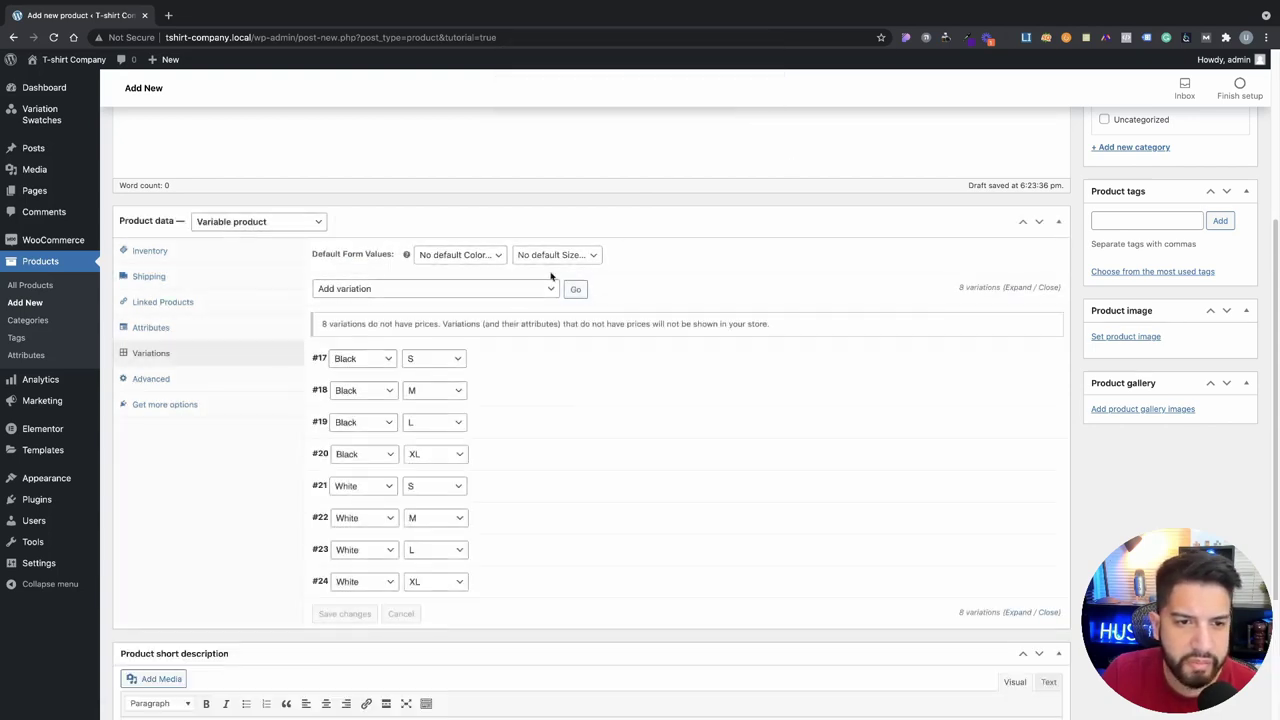
# Step: Give the Black, size S variation the black T-shirt image from the media library and a regular price of $15
pyautogui.scroll(-2, 581, 399)
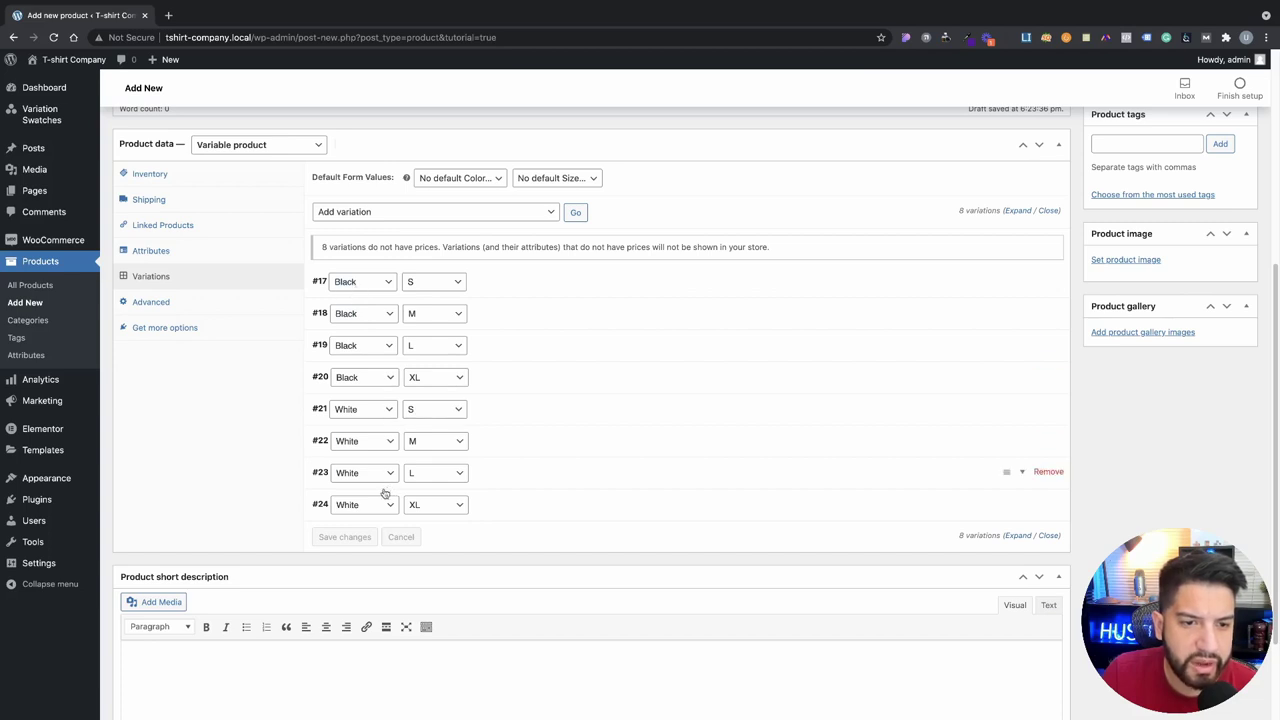
pyautogui.click(607, 291)
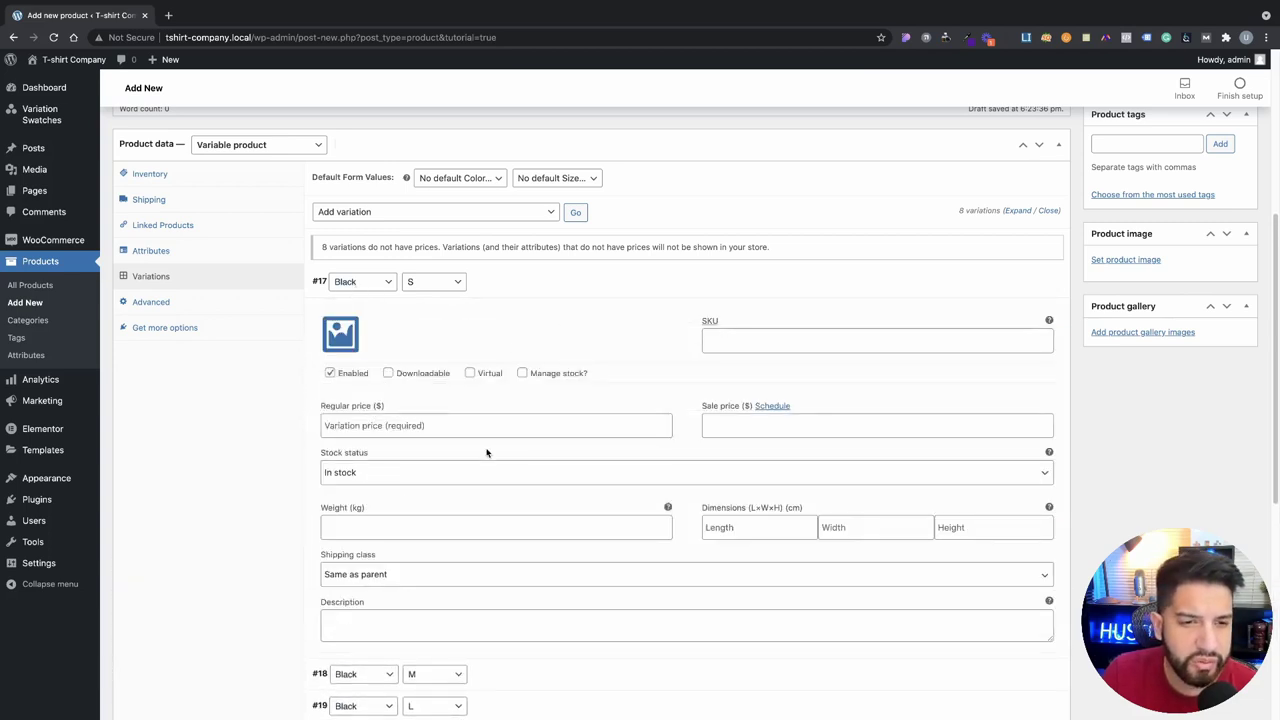
pyautogui.scroll(-2, 487, 453)
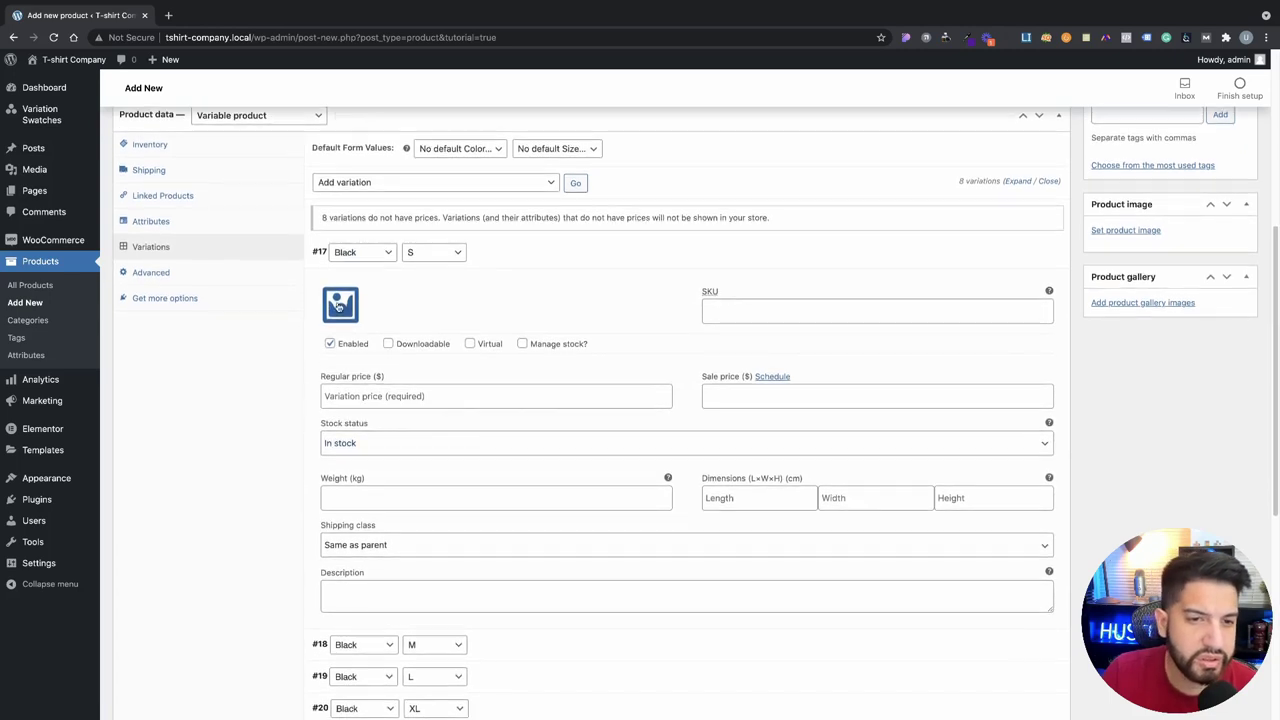
pyautogui.click(397, 398)
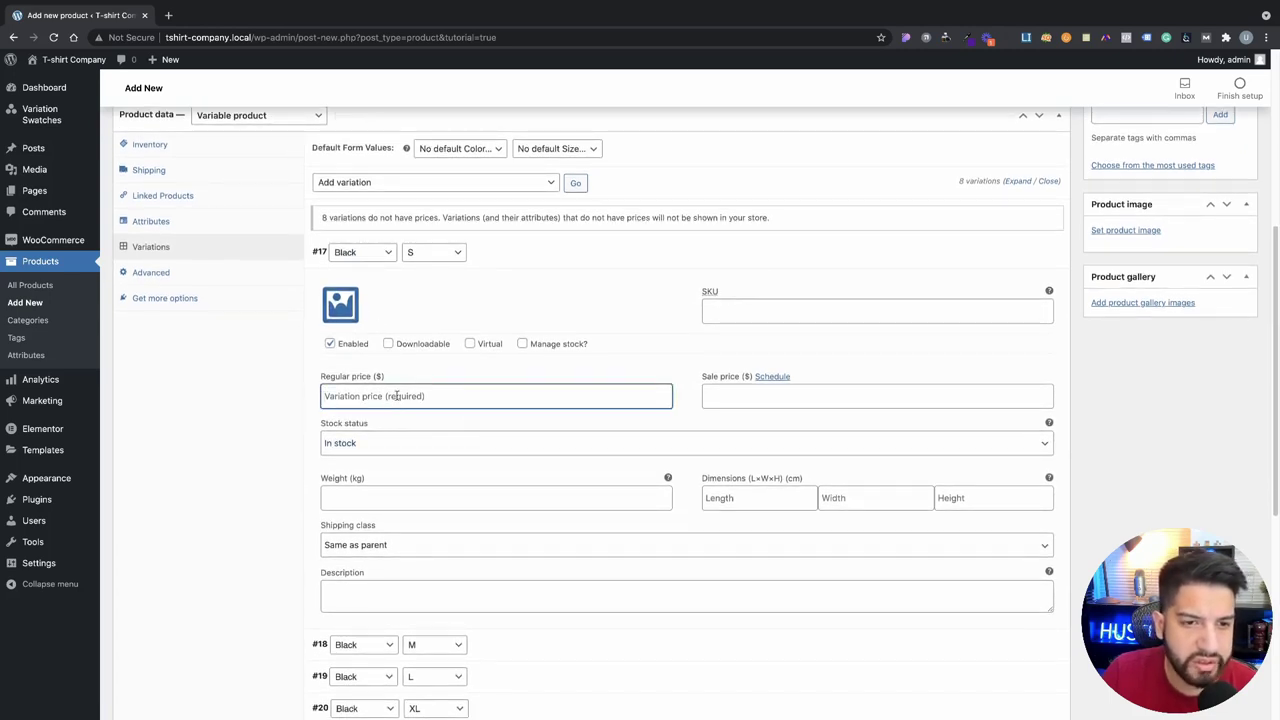
pyautogui.click(340, 305)
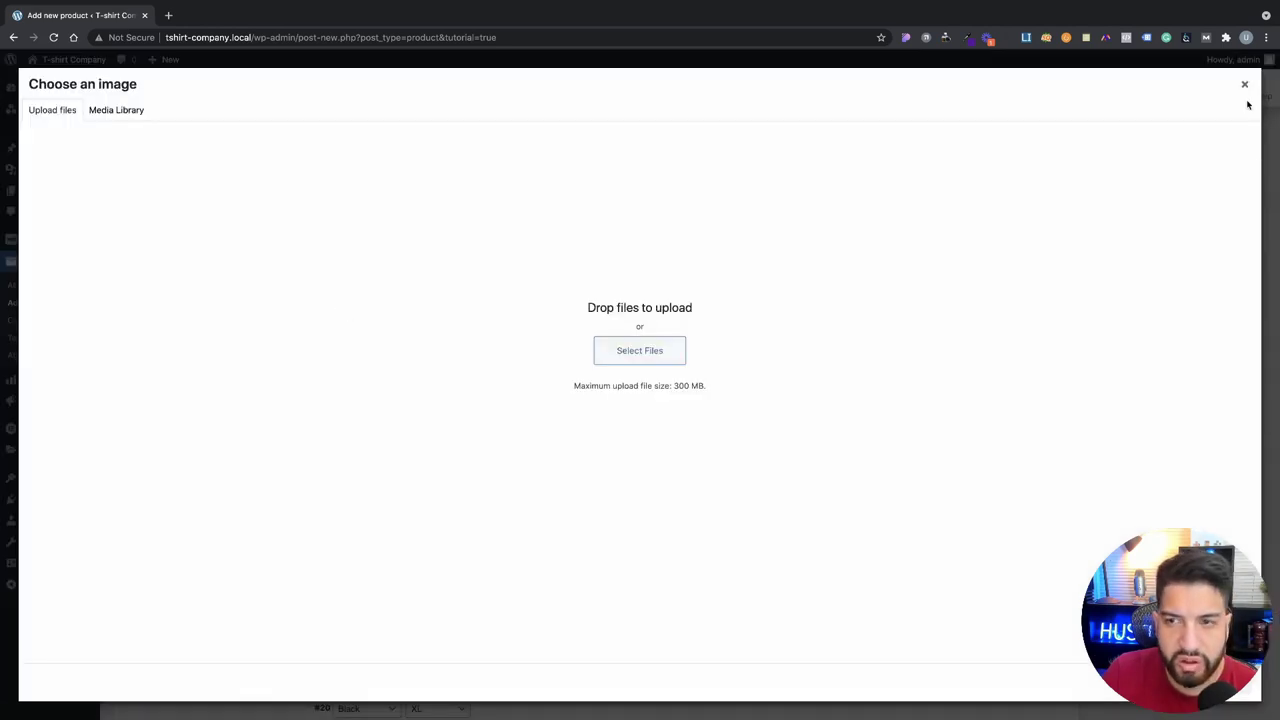
pyautogui.click(112, 116)
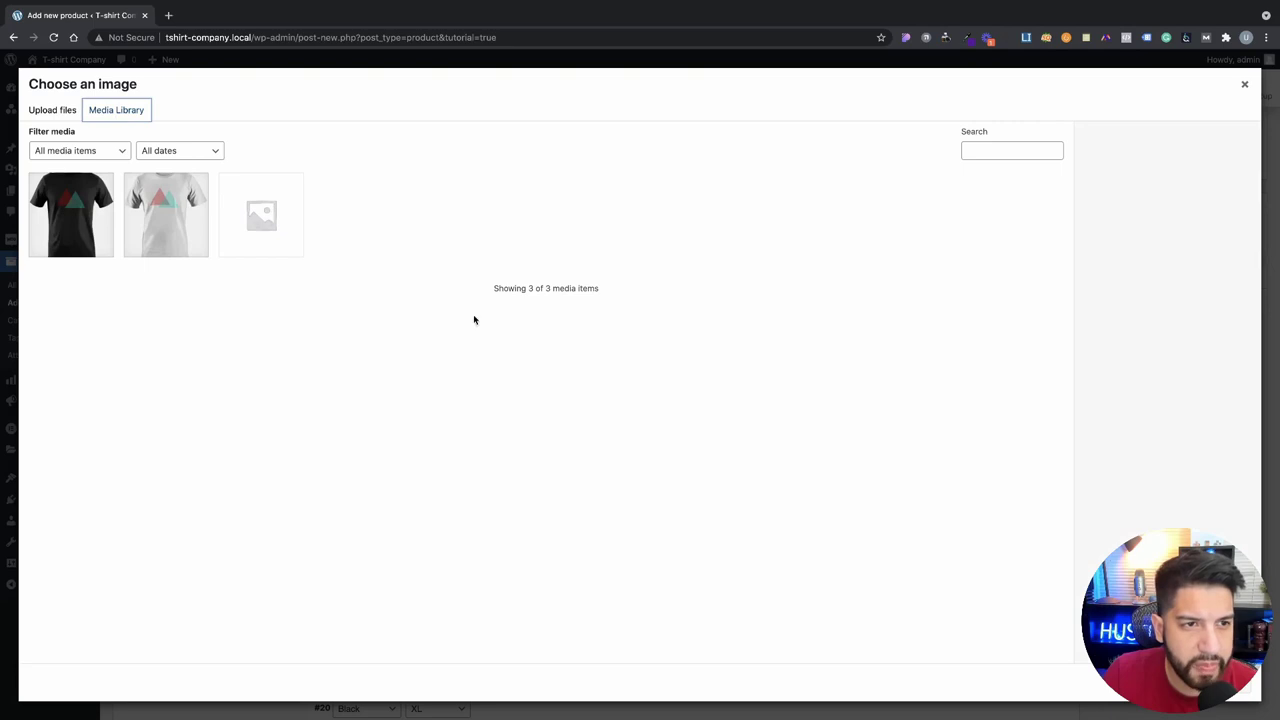
pyautogui.click(78, 228)
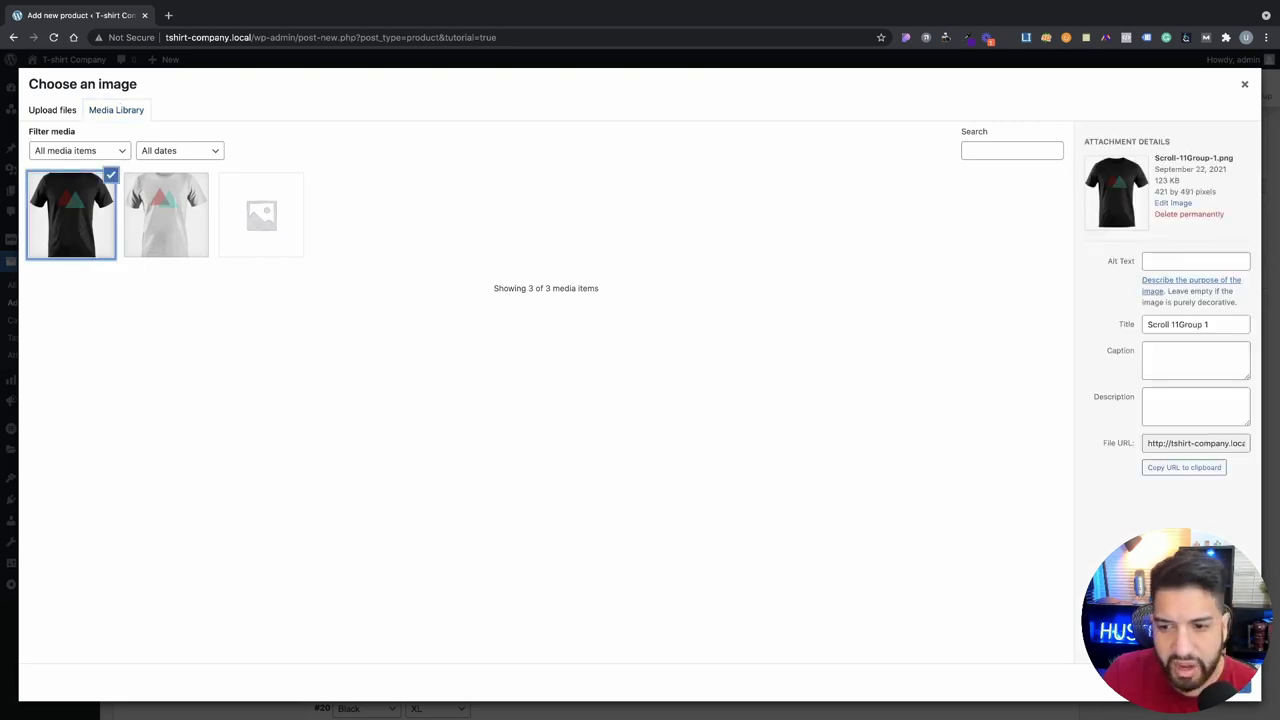
pyautogui.click(1232, 686)
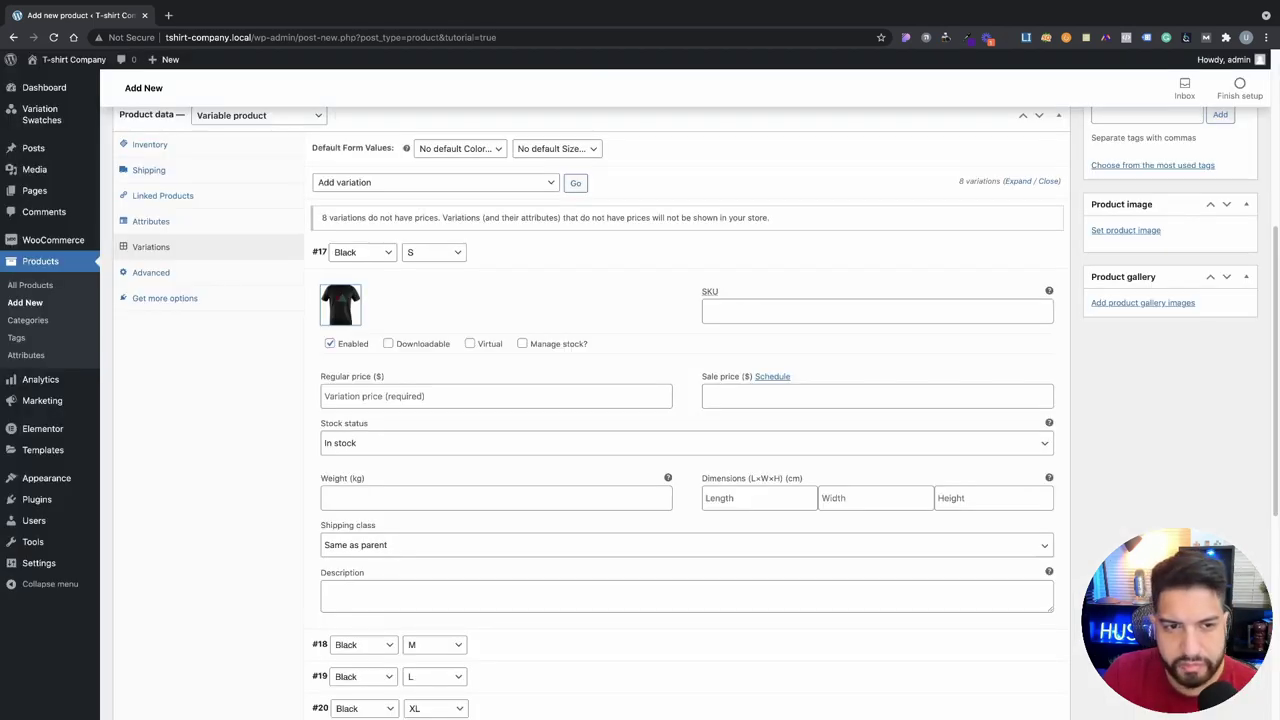
pyautogui.click(387, 400)
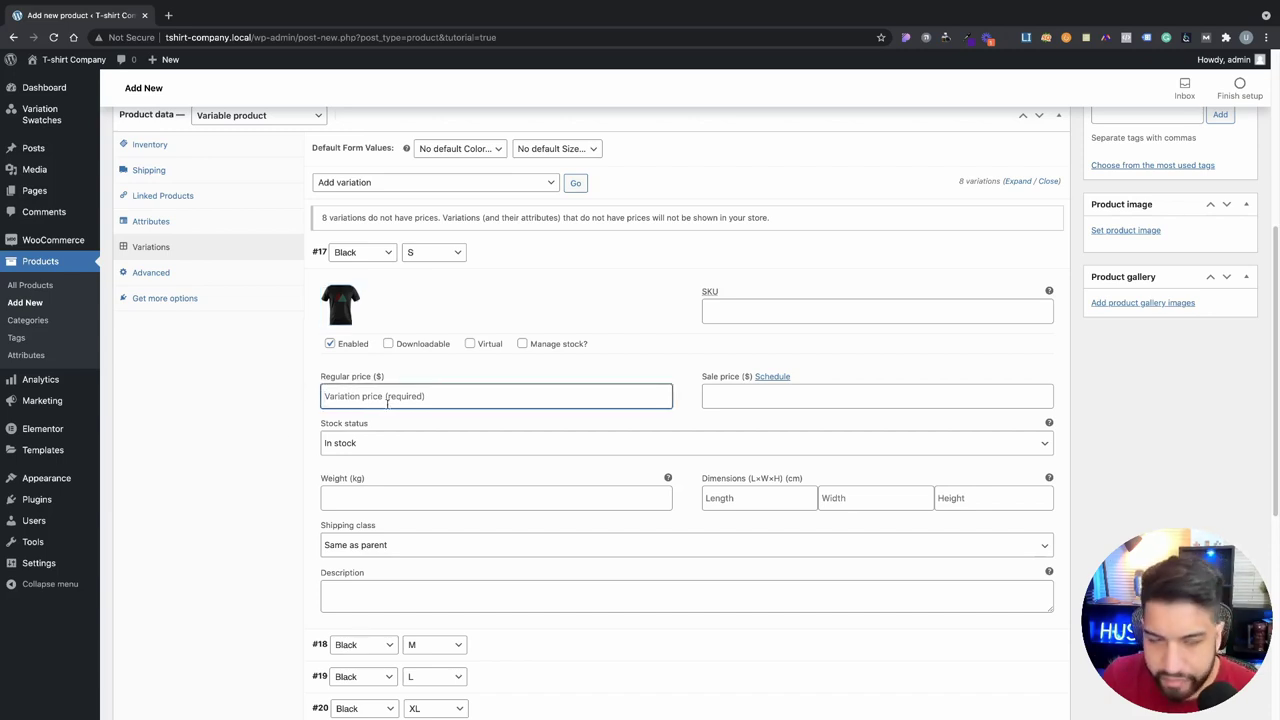
pyautogui.write('15')
# Step: Give the Black, size M variation the black T-shirt image and a regular price of $15
pyautogui.scroll(-2, 505, 533)
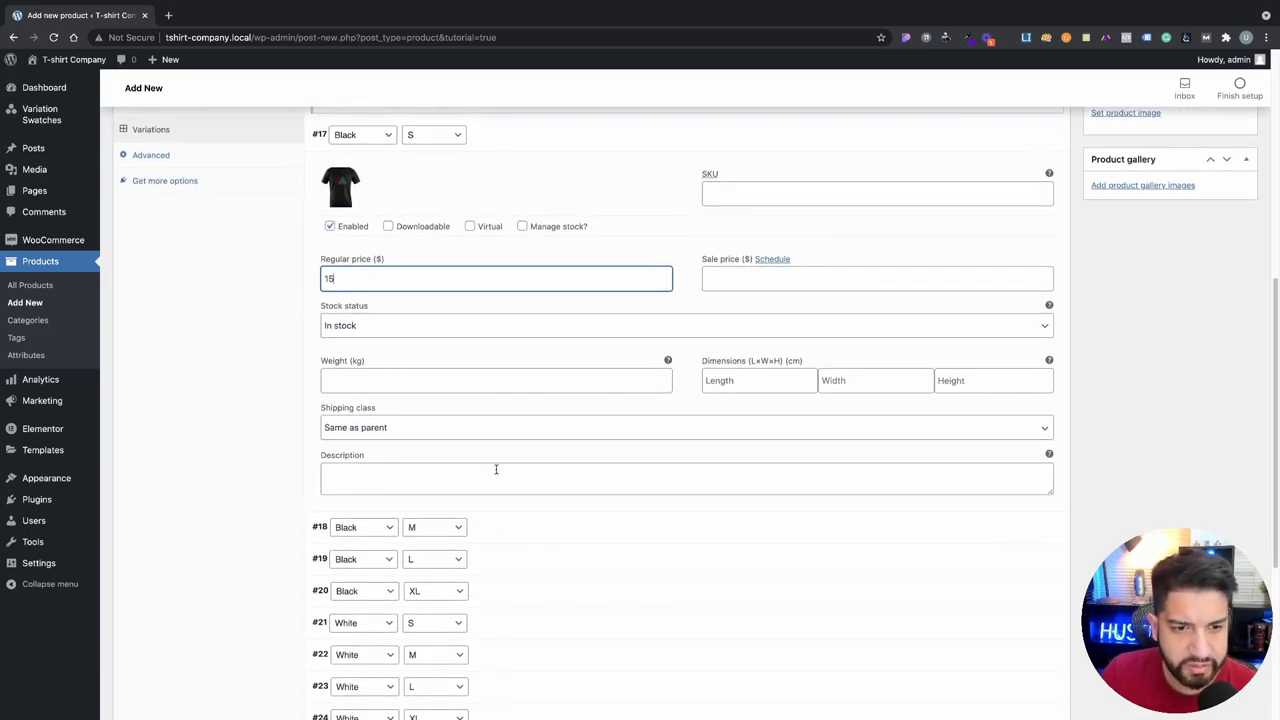
pyautogui.scroll(-1, 495, 469)
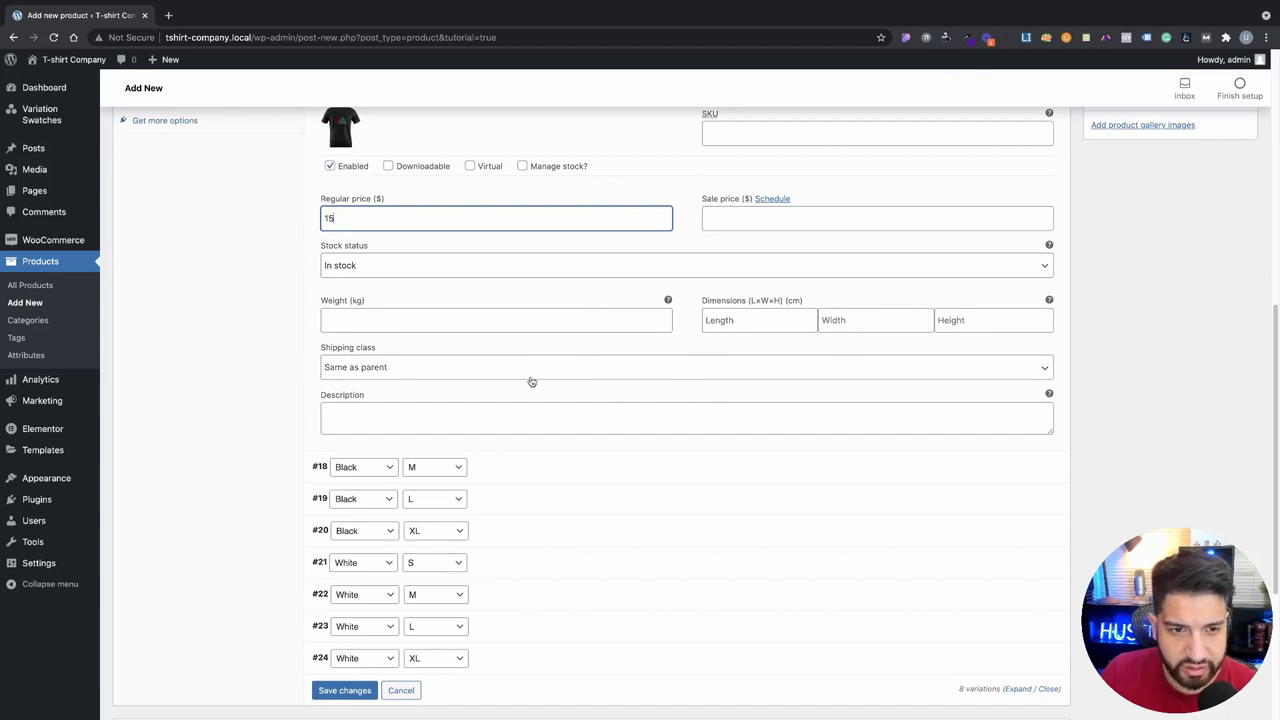
pyautogui.scroll(1, 559, 430)
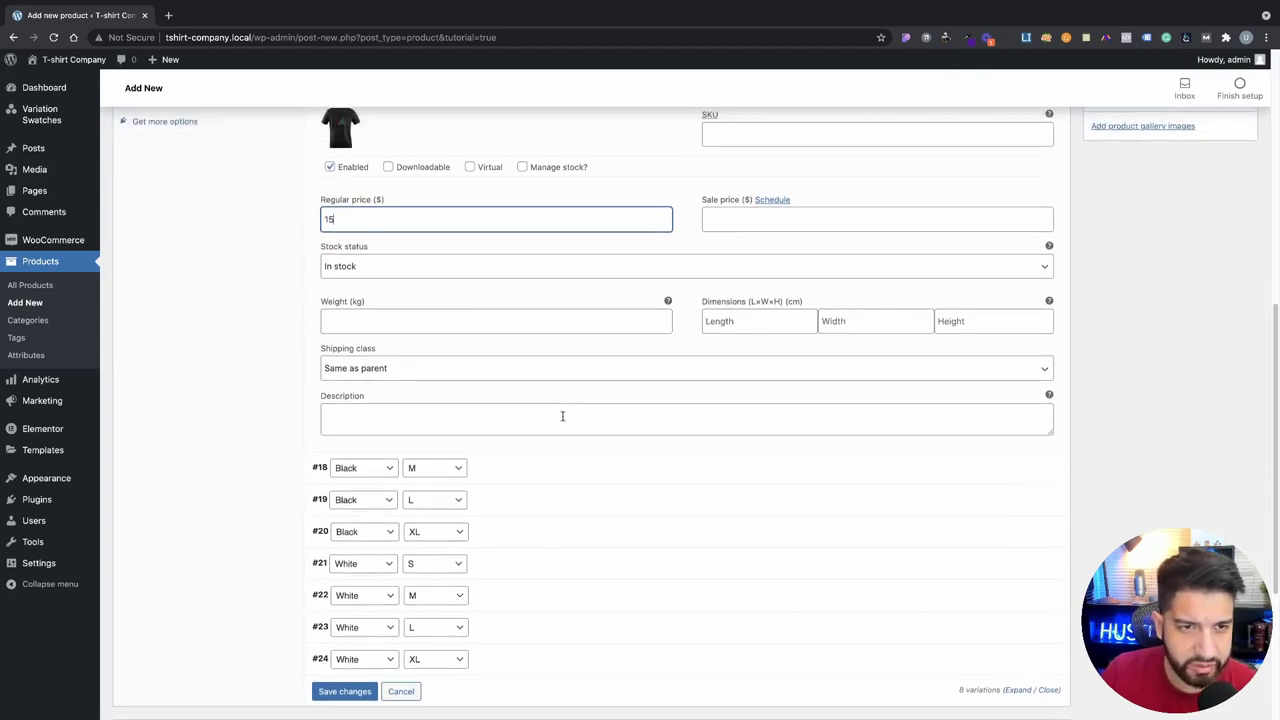
pyautogui.scroll(-2, 600, 445)
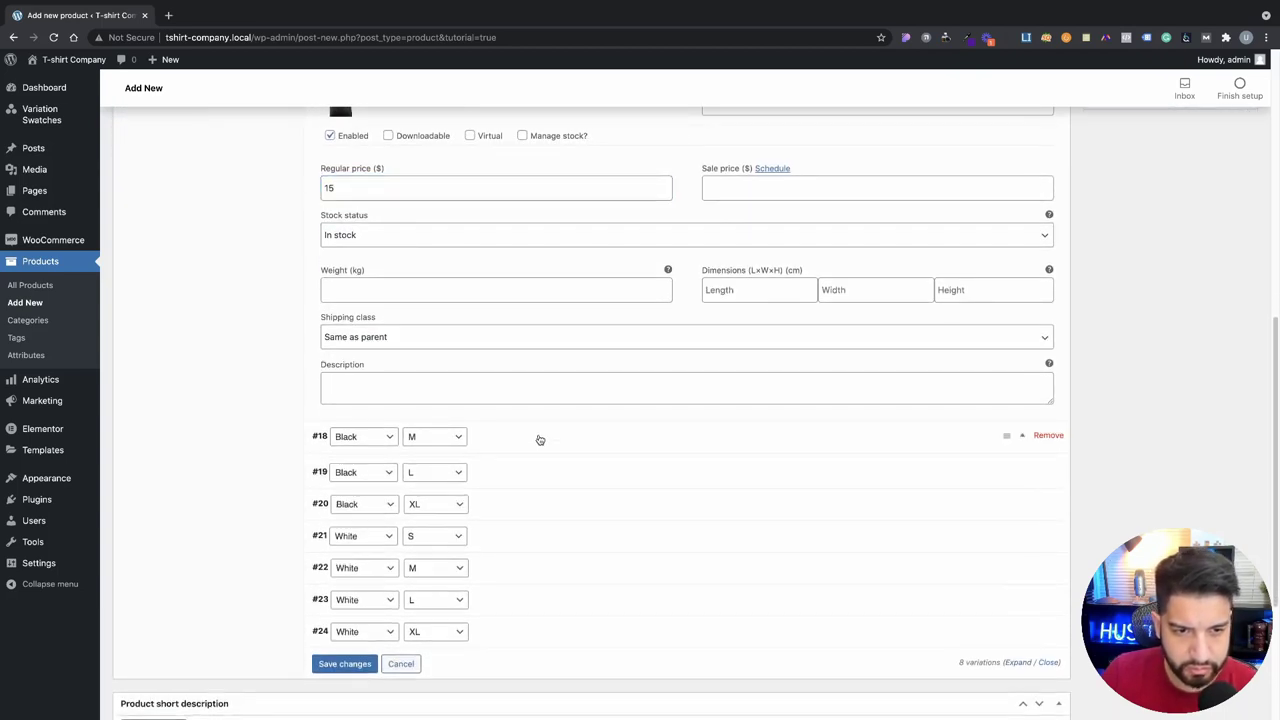
pyautogui.click(533, 448)
pyautogui.scroll(-3, 600, 470)
pyautogui.scroll(-1, 600, 473)
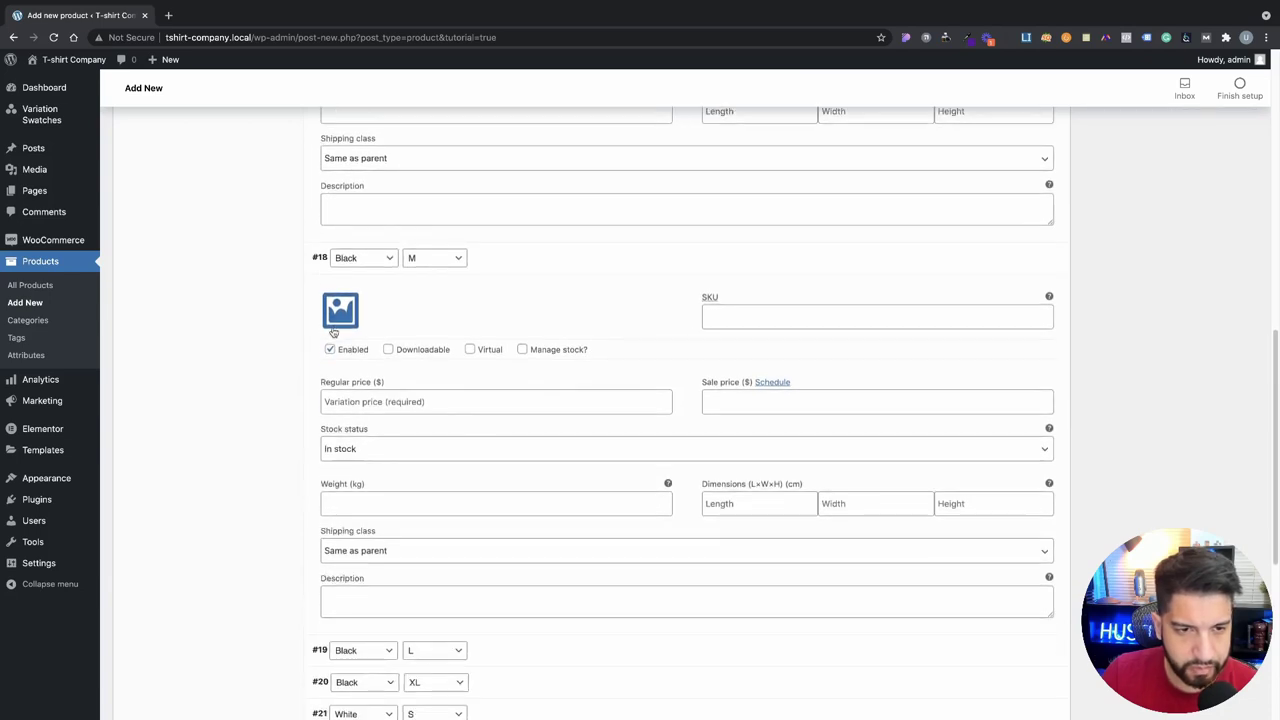
pyautogui.click(337, 308)
pyautogui.click(72, 214)
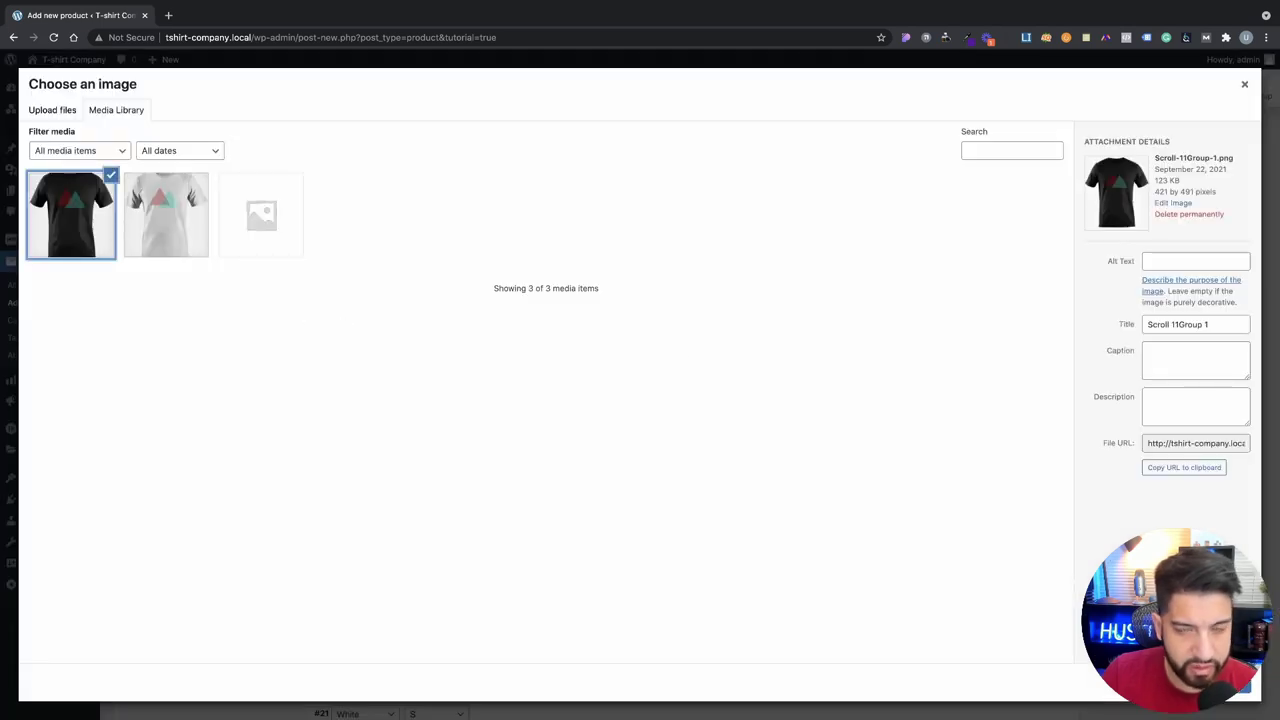
pyautogui.click(1236, 686)
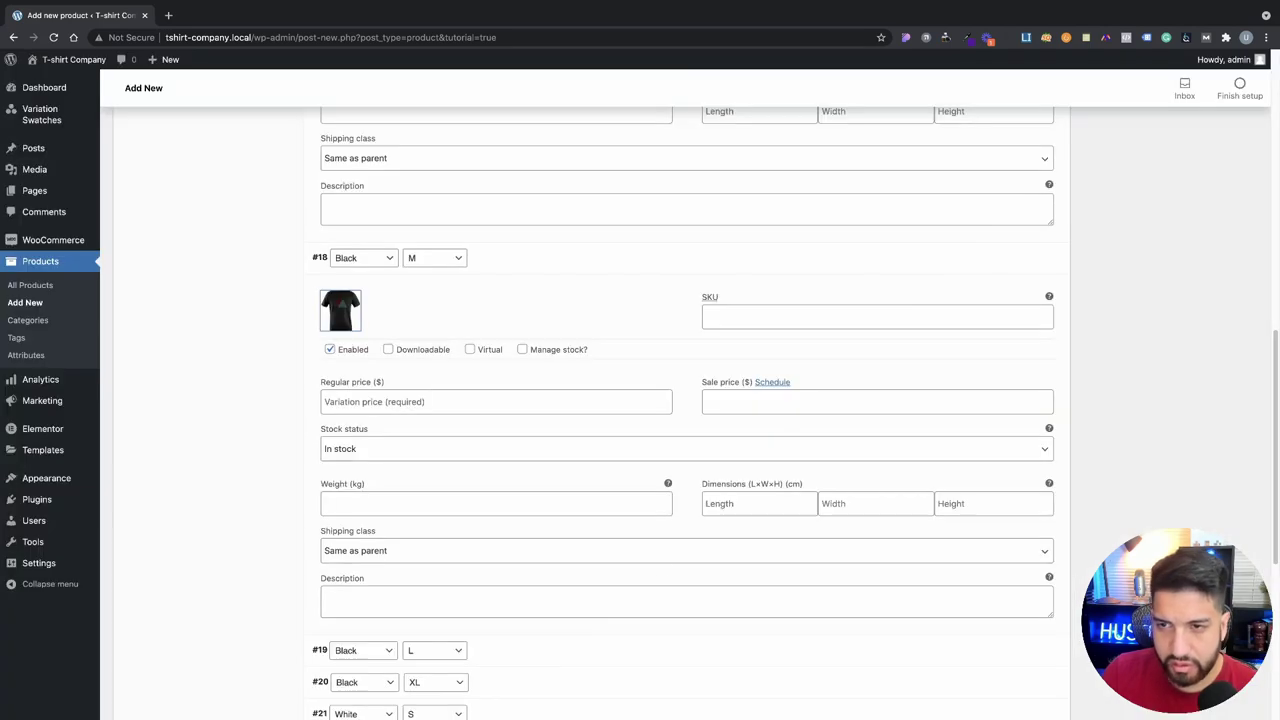
pyautogui.click(372, 403)
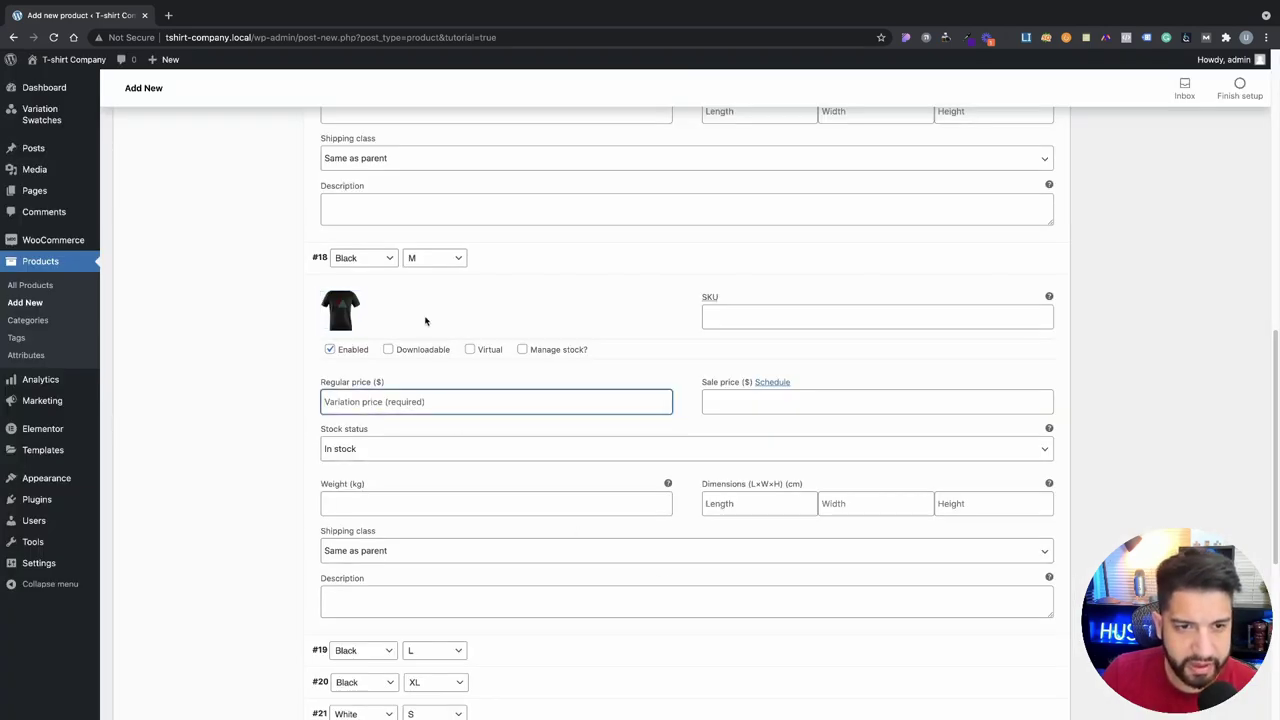
pyautogui.write('15')
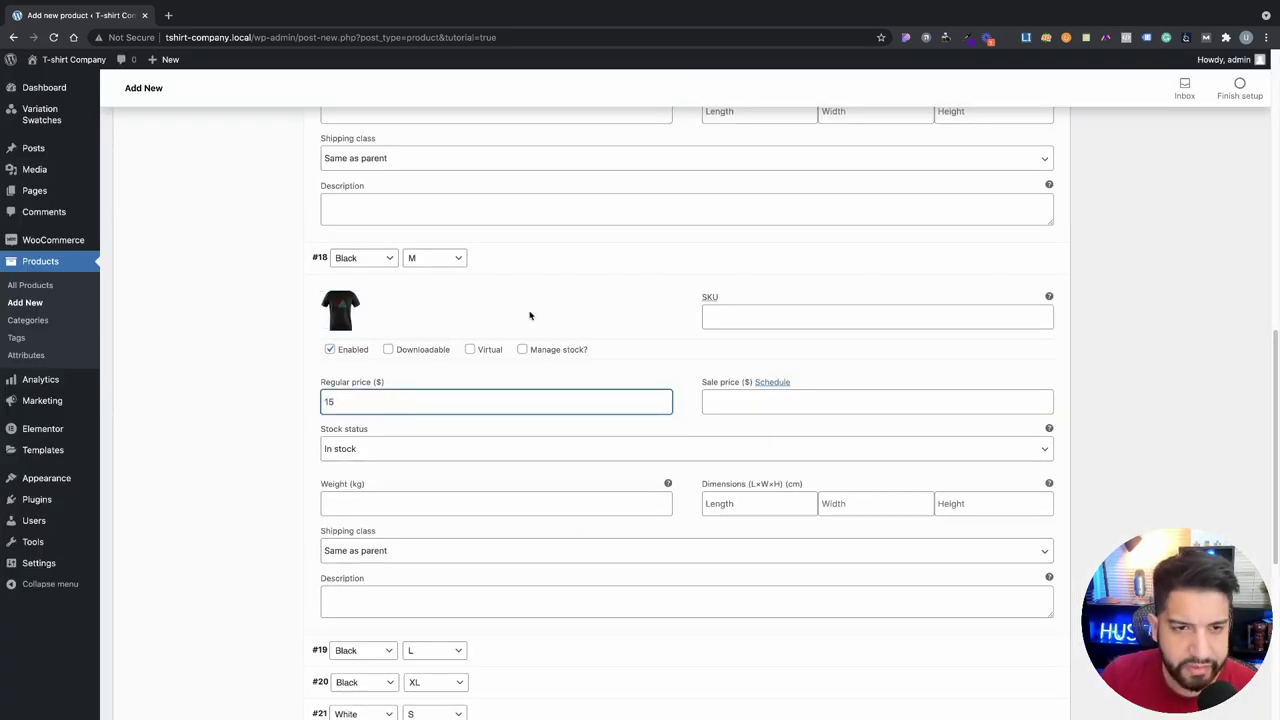
# Step: Give the Black, size L variation the black T-shirt image and a regular price of $16
pyautogui.scroll(2, 532, 325)
pyautogui.scroll(-3, 523, 380)
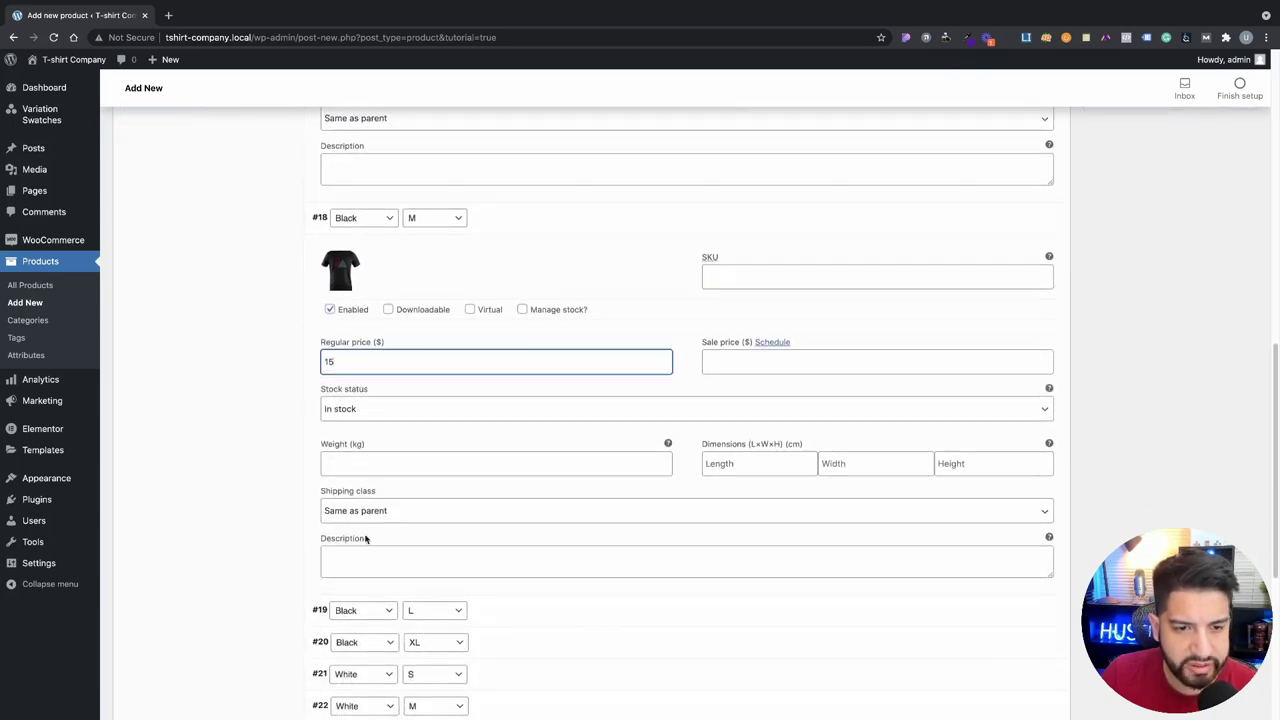
pyautogui.click(531, 609)
pyautogui.scroll(-1, 466, 546)
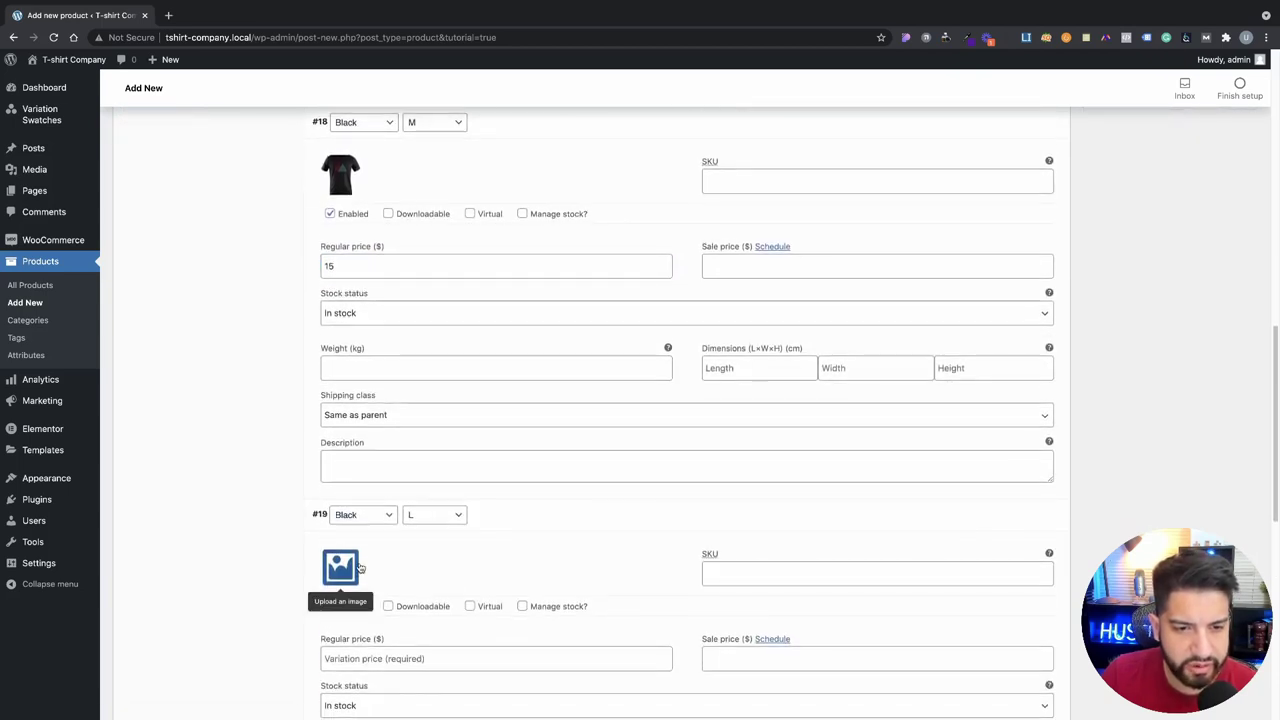
pyautogui.click(358, 568)
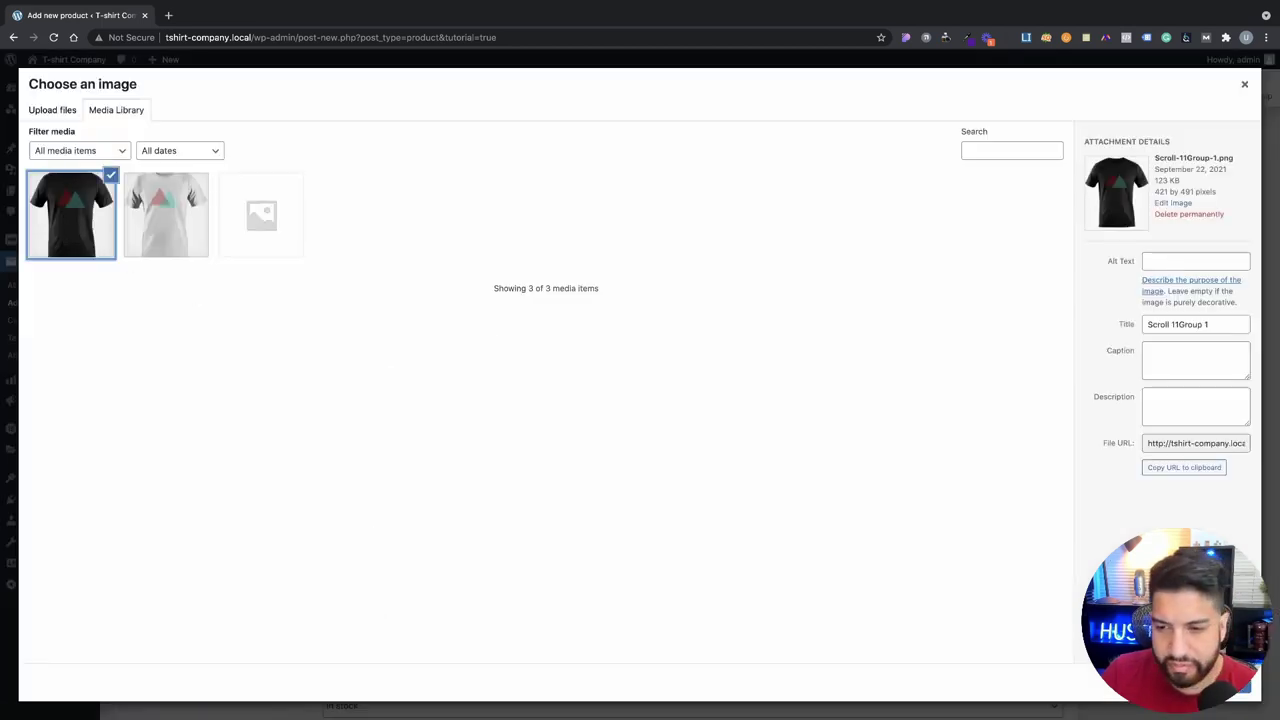
pyautogui.click(1237, 686)
pyautogui.scroll(-3, 480, 507)
pyautogui.click(395, 415)
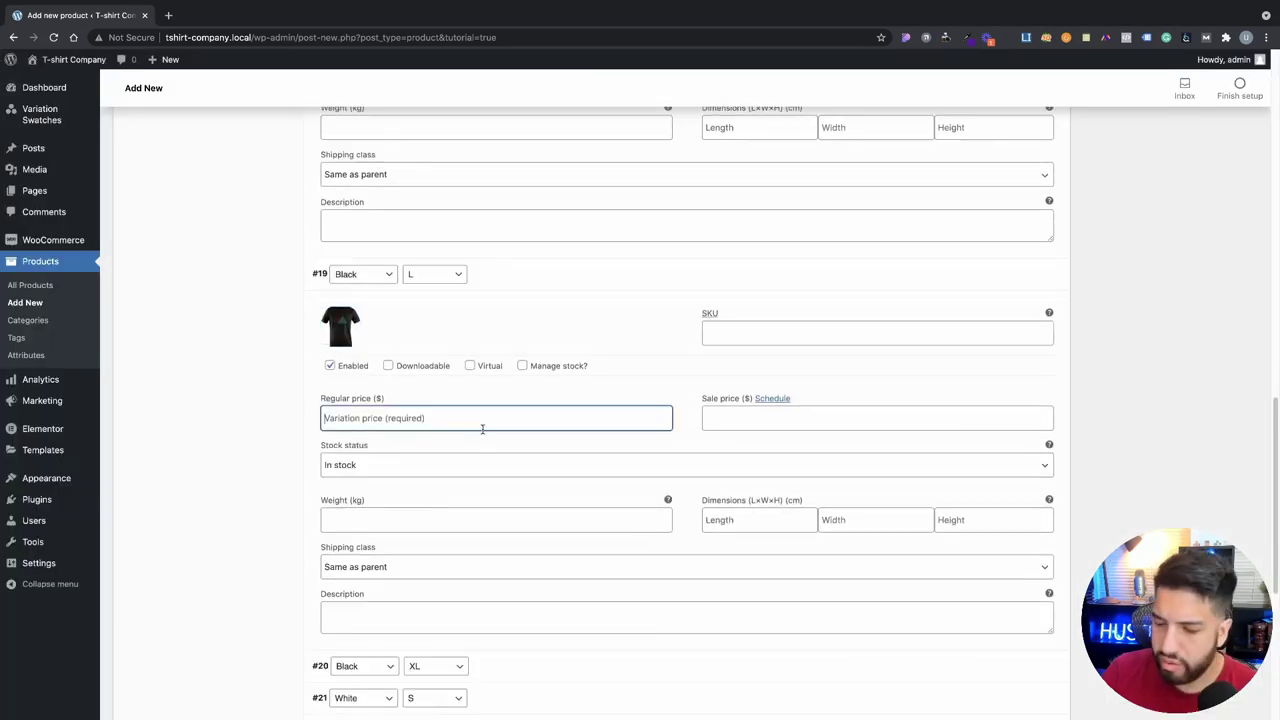
pyautogui.write('16')
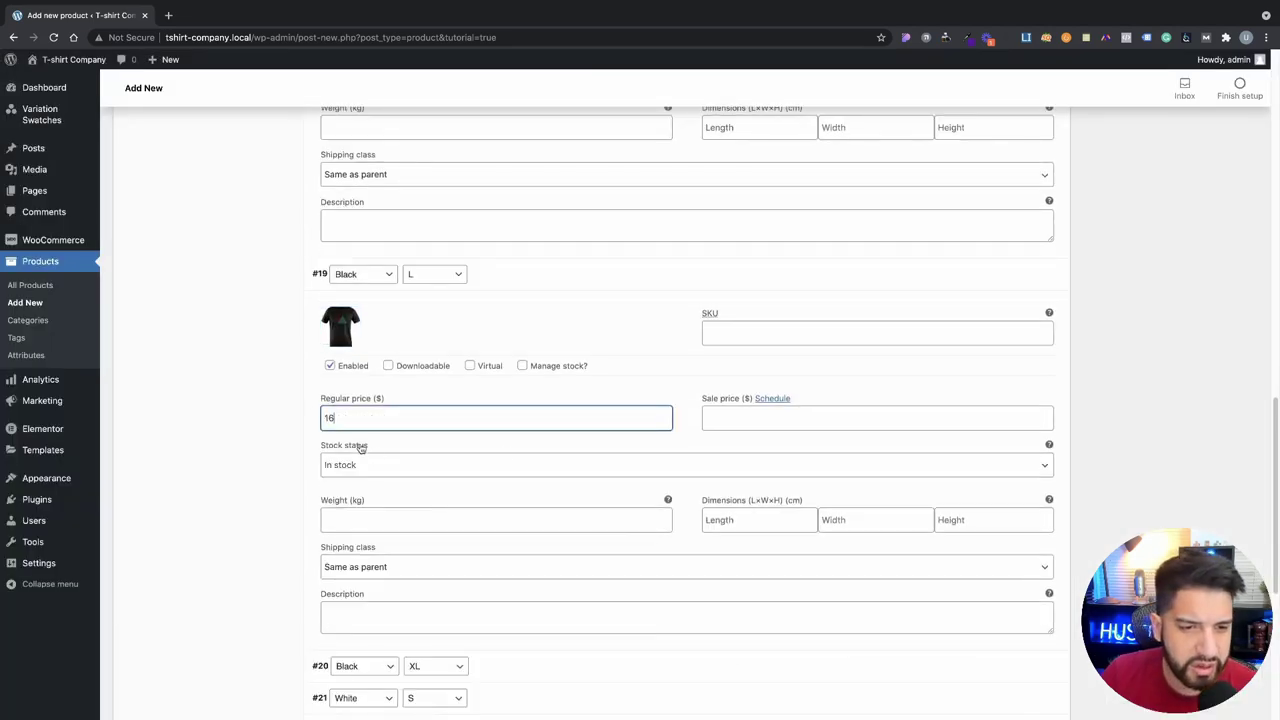
# Step: Give the Black, size XL variation the black T-shirt image and a regular price of $17, and collapse its details
pyautogui.scroll(-4, 474, 463)
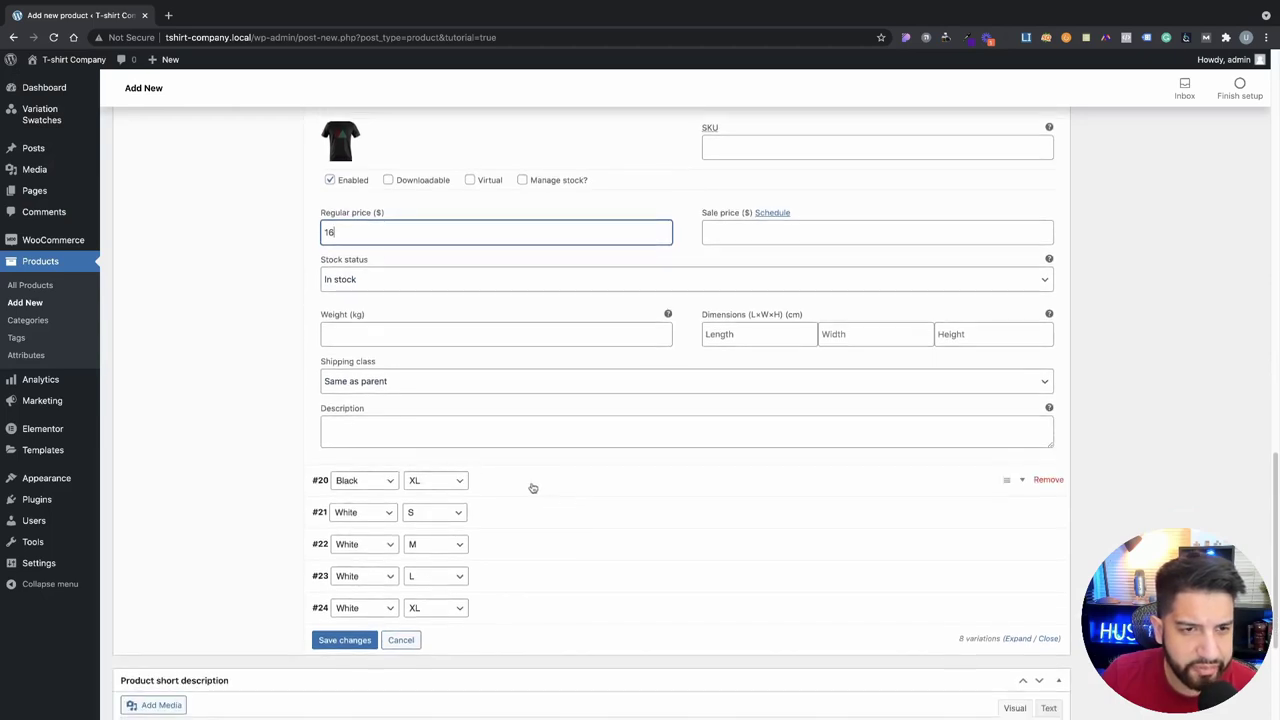
pyautogui.click(533, 478)
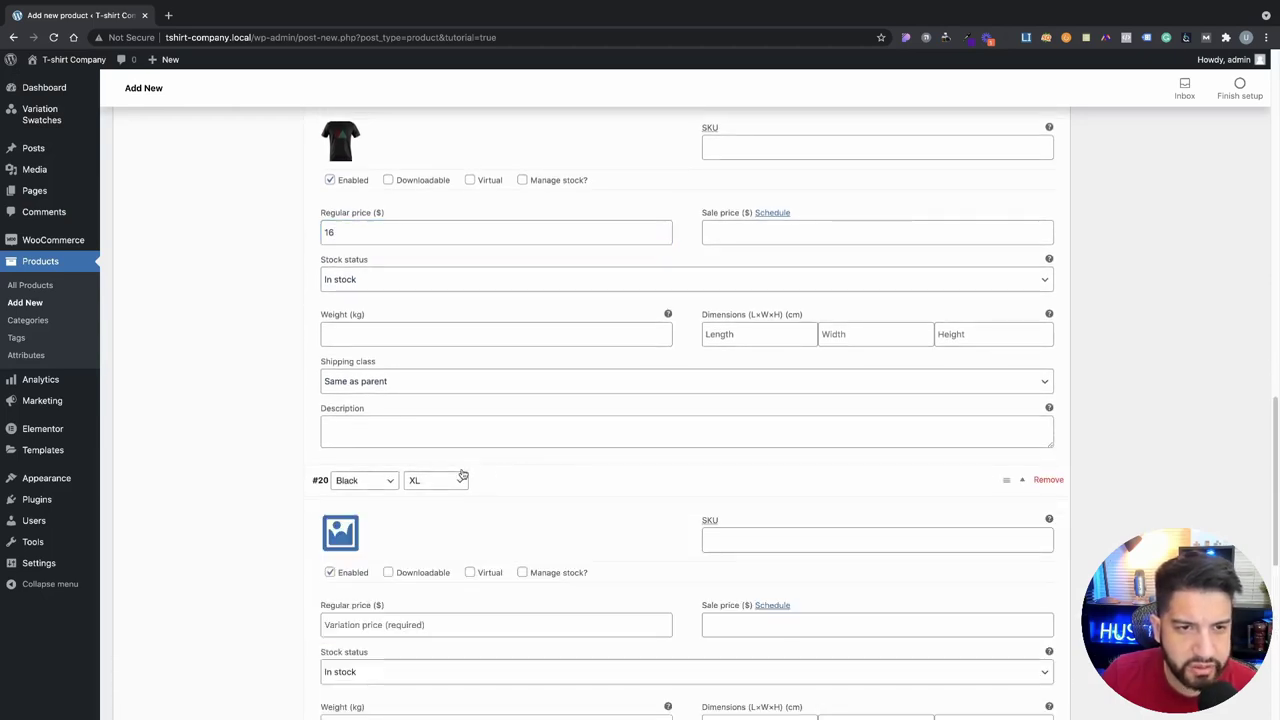
pyautogui.scroll(-4, 462, 474)
pyautogui.click(340, 340)
pyautogui.click(105, 250)
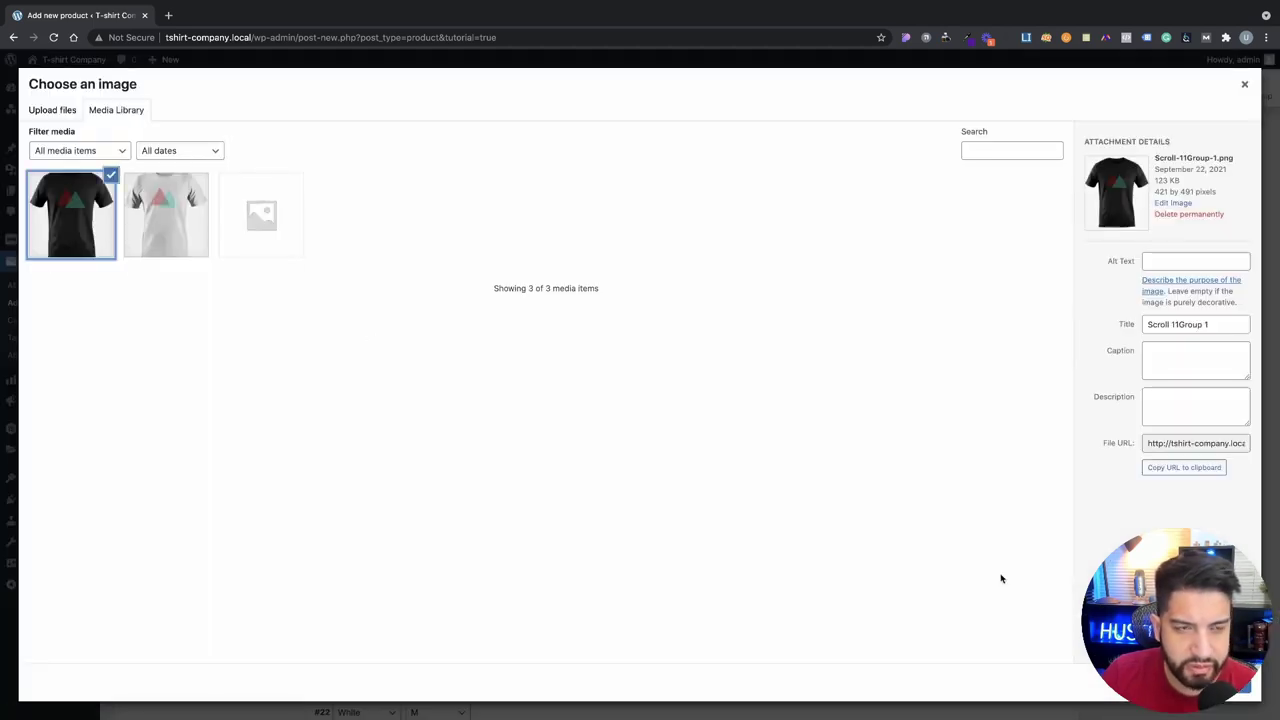
pyautogui.click(1215, 685)
pyautogui.scroll(-1, 511, 549)
pyautogui.click(413, 418)
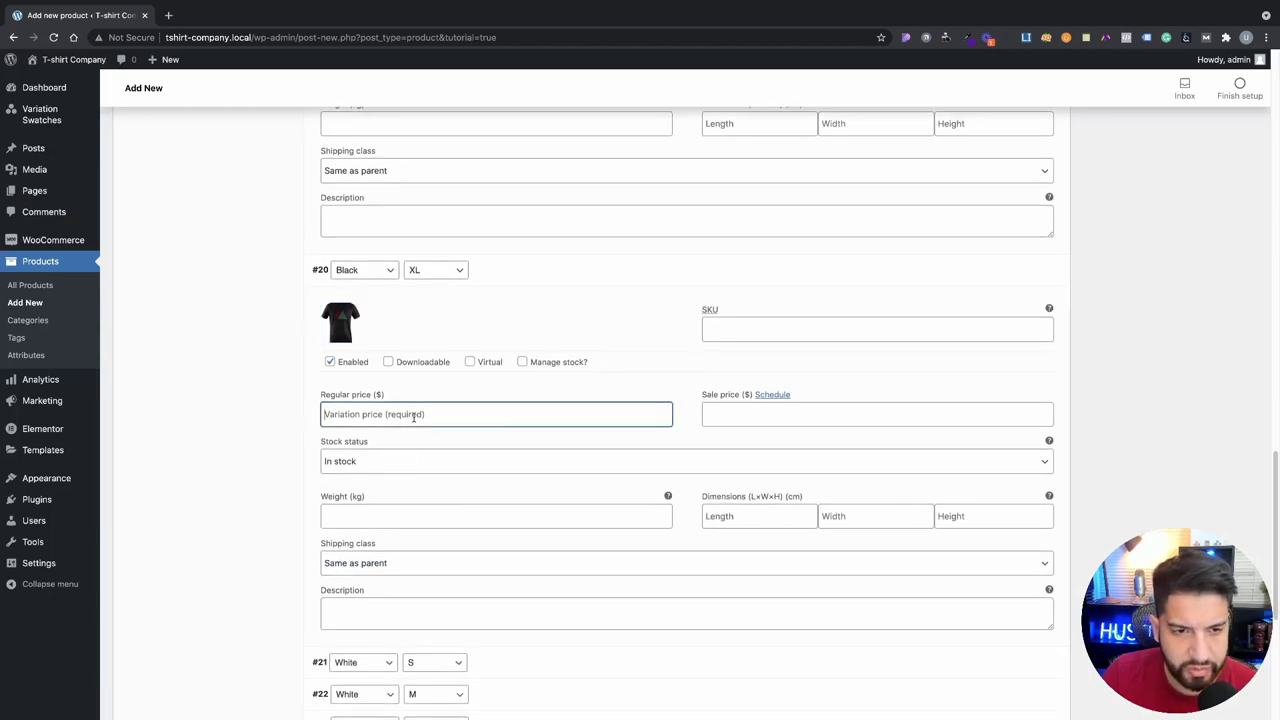
pyautogui.write('17')
pyautogui.scroll(1, 490, 390)
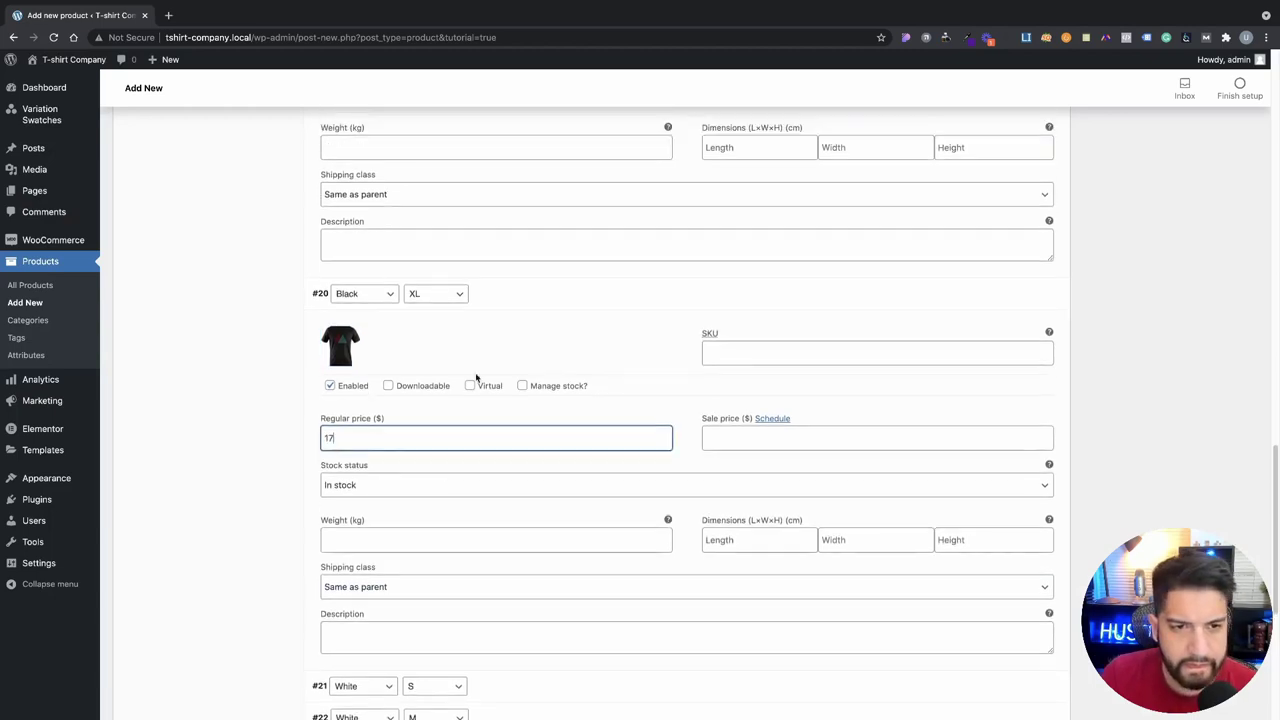
pyautogui.click(537, 294)
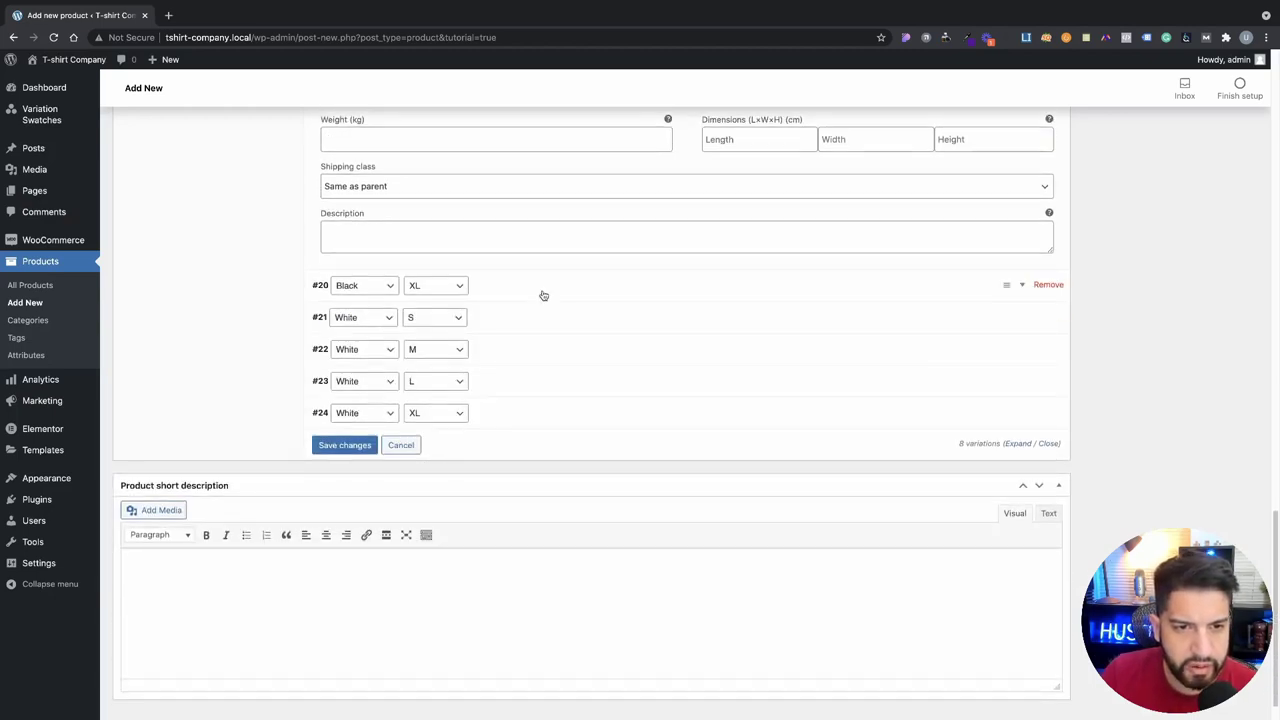
# Step: Give the White, size S variation the white T-shirt image from the media library and a regular price of $15
pyautogui.click(537, 318)
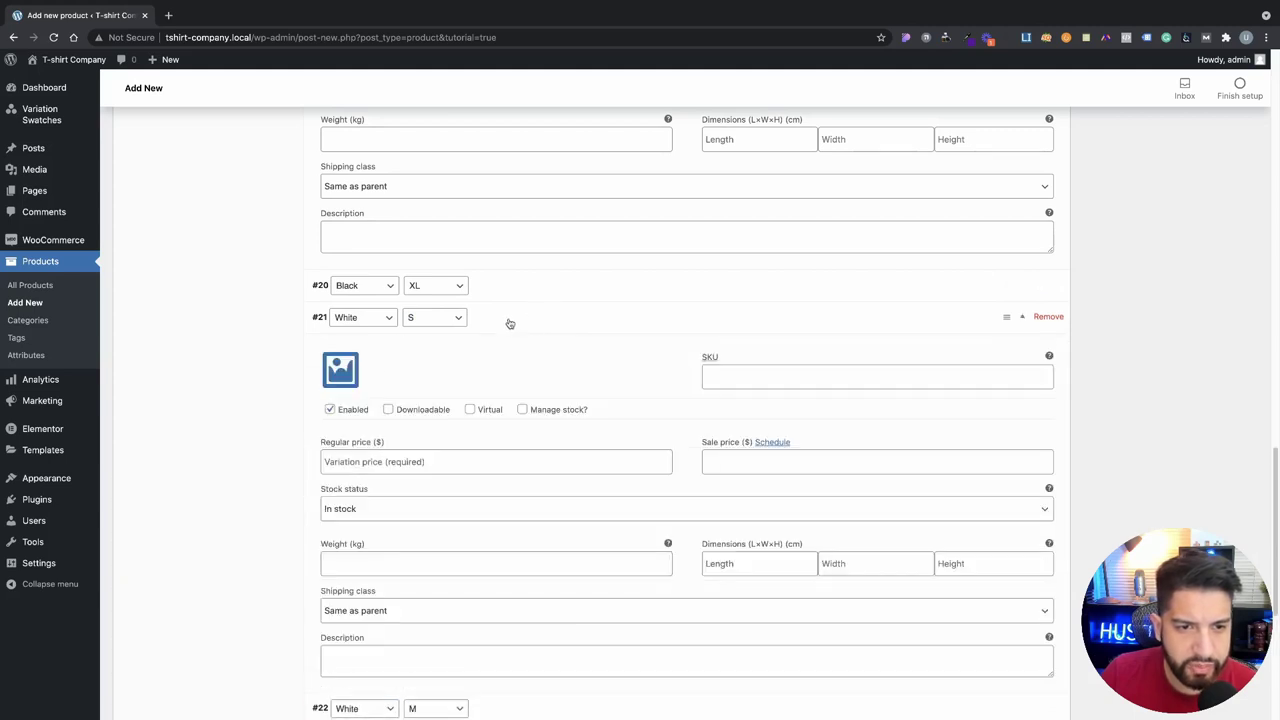
pyautogui.click(340, 370)
pyautogui.click(150, 230)
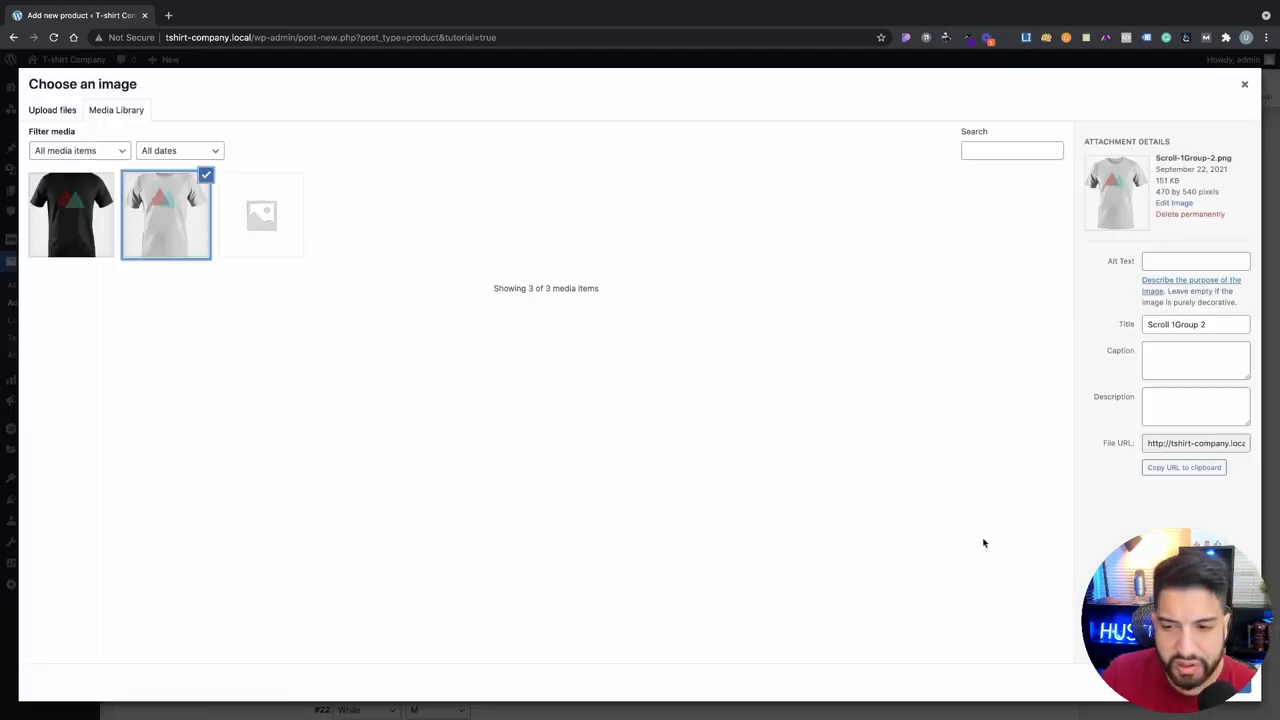
pyautogui.click(1215, 685)
pyautogui.click(447, 461)
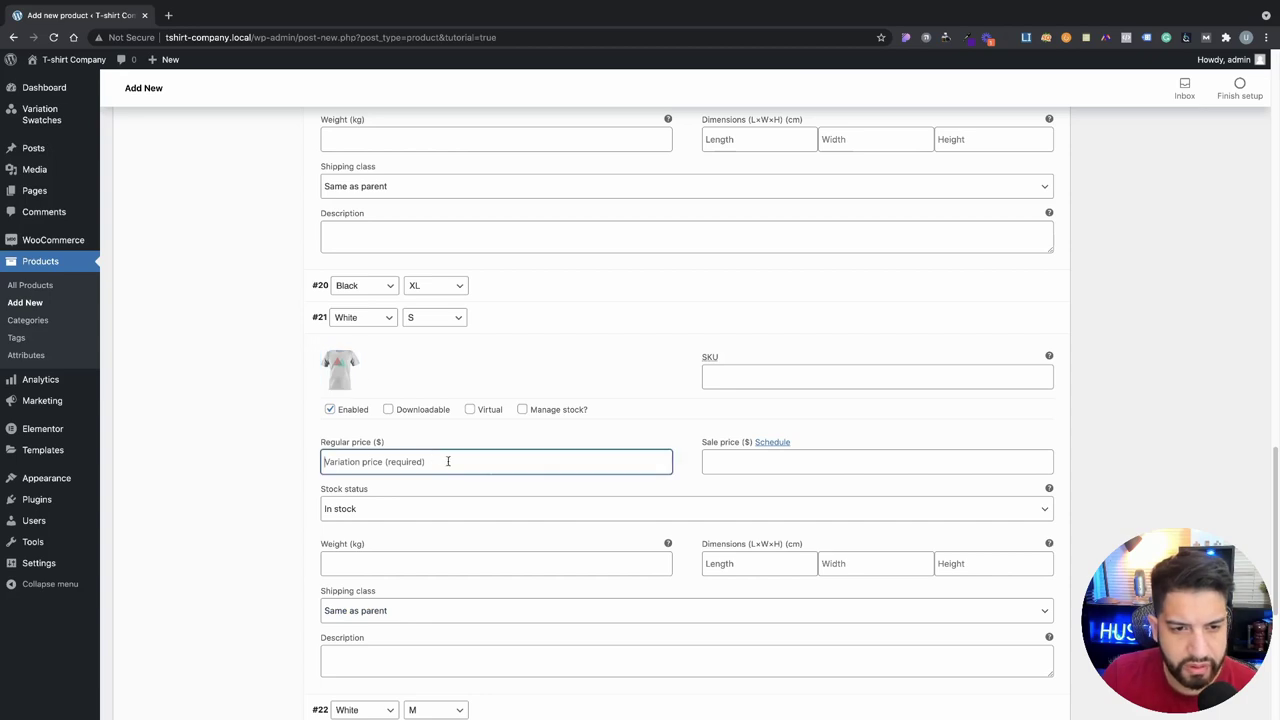
pyautogui.write('15')
# Step: Give the White, size M variation the white T-shirt image and a regular price of $15
pyautogui.scroll(-5, 580, 520)
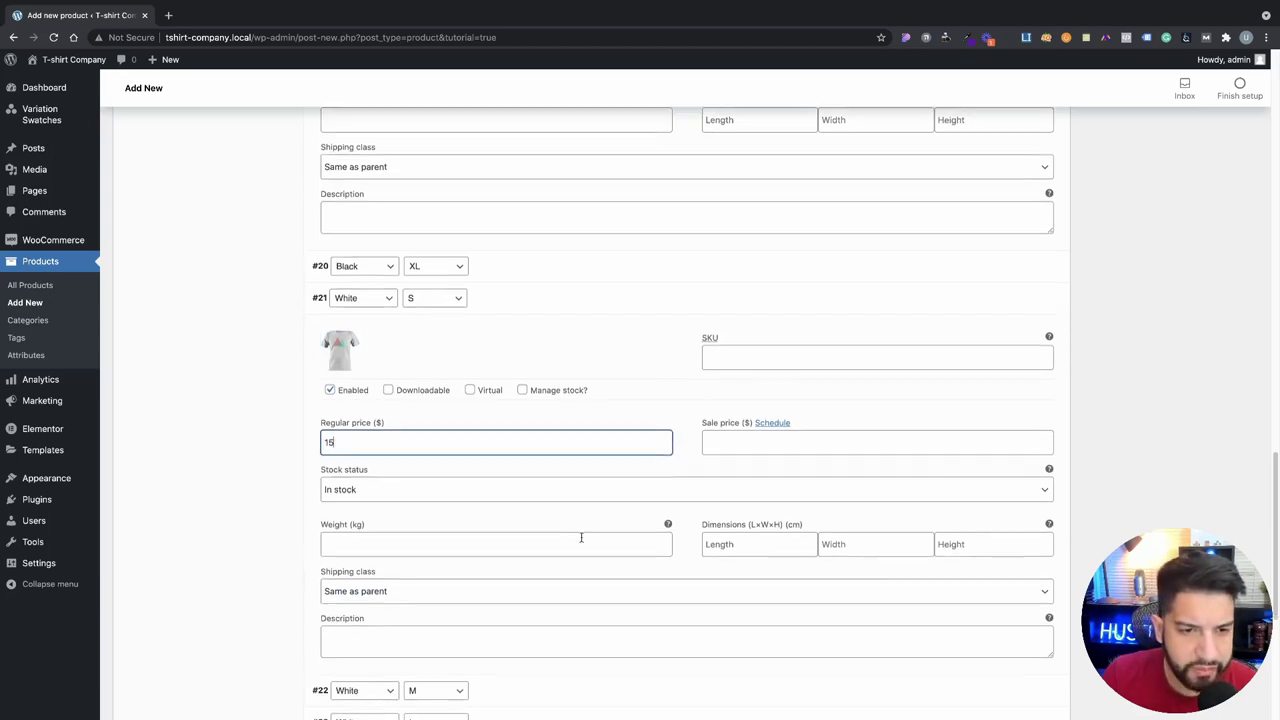
pyautogui.click(519, 484)
pyautogui.click(519, 484)
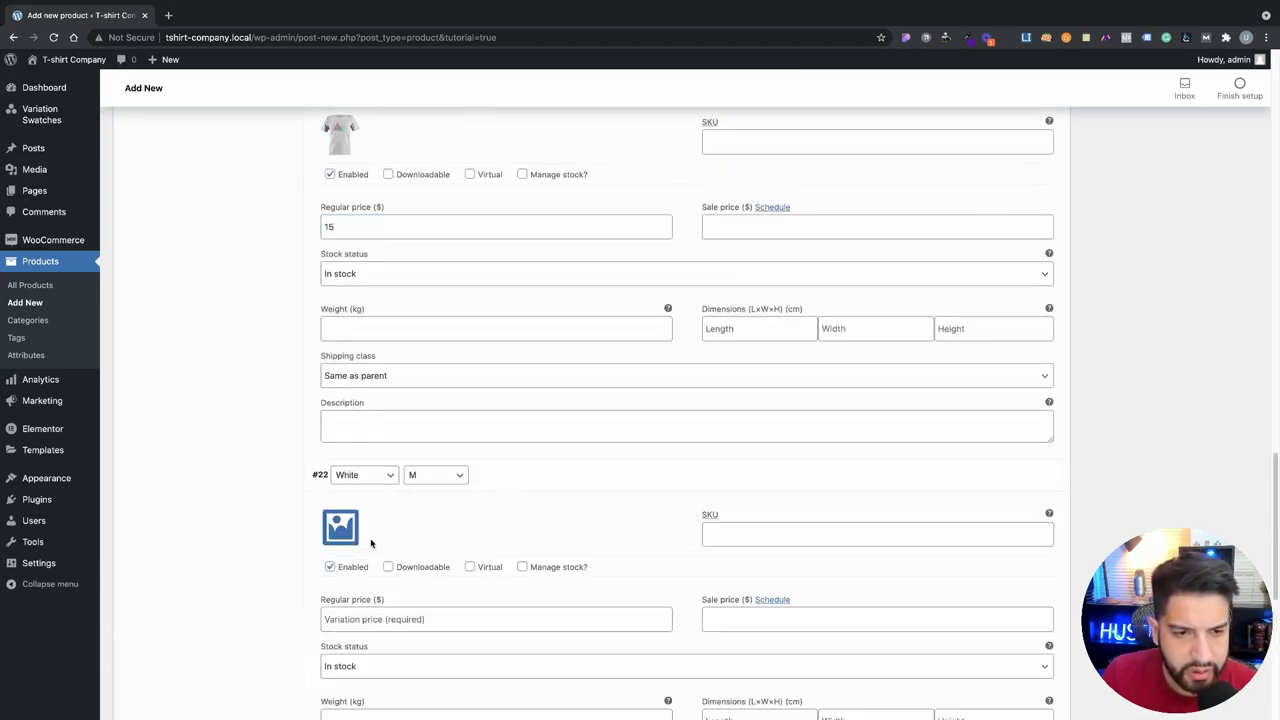
pyautogui.click(343, 533)
pyautogui.click(156, 248)
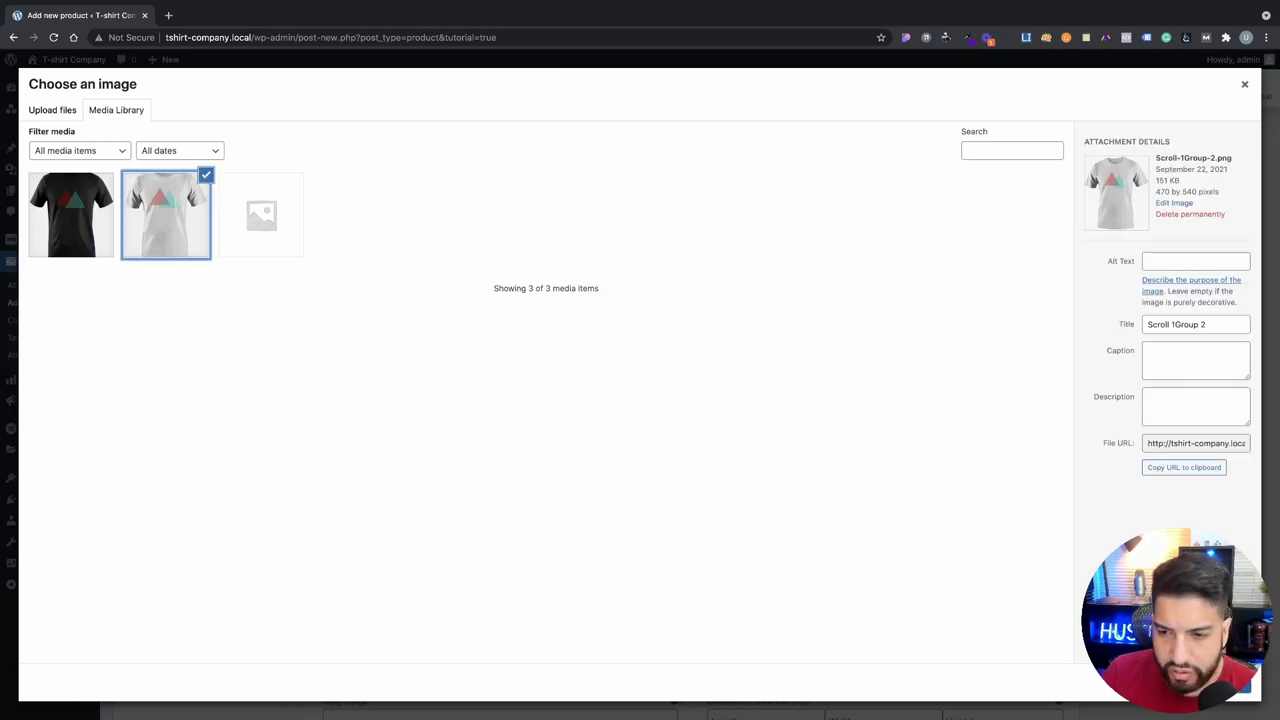
pyautogui.click(1210, 686)
pyautogui.click(491, 621)
pyautogui.write('15')
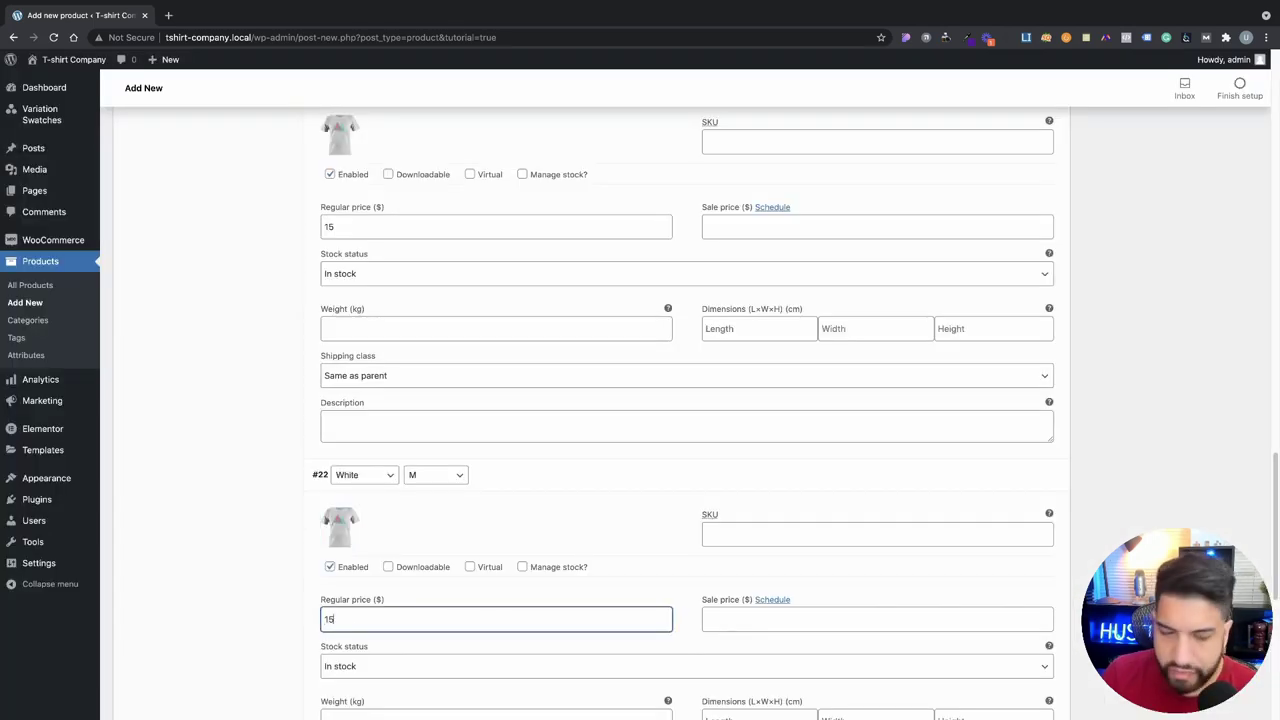
# Step: Give the White, size L variation the white T-shirt image and a regular price of $16
pyautogui.scroll(-2, 611, 606)
pyautogui.scroll(-4, 414, 542)
pyautogui.click(490, 550)
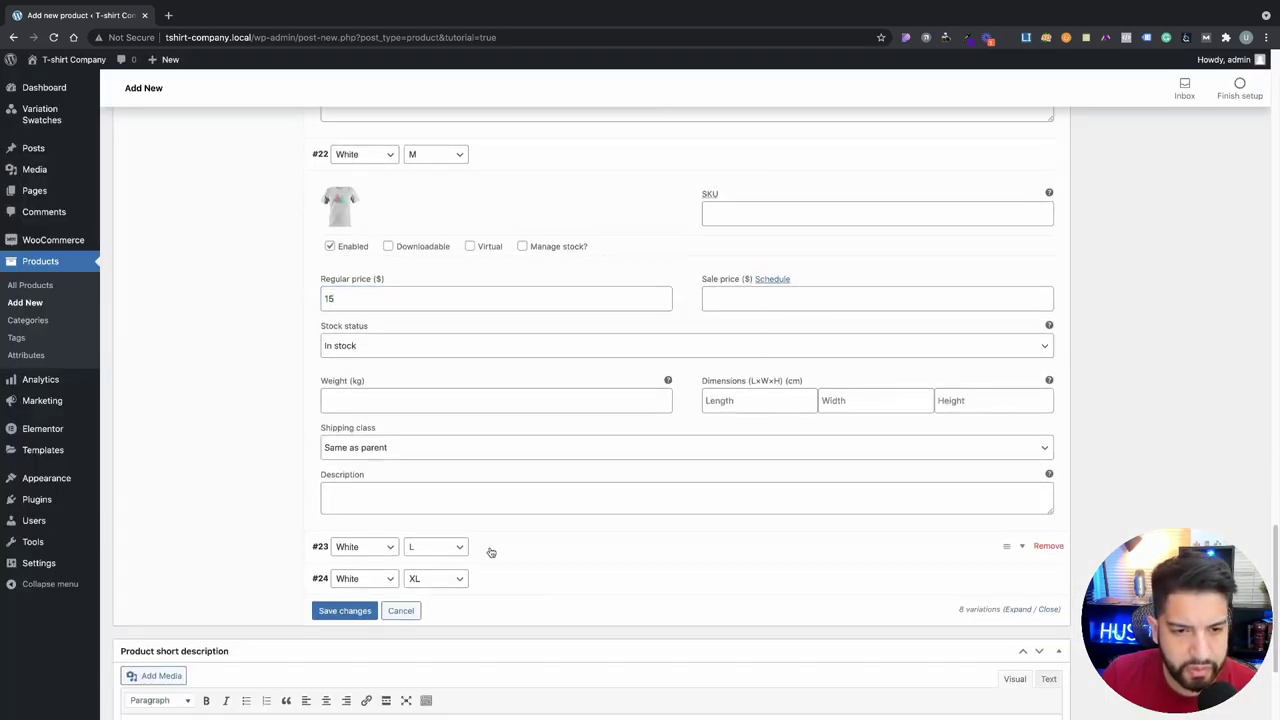
pyautogui.click(339, 597)
pyautogui.click(163, 214)
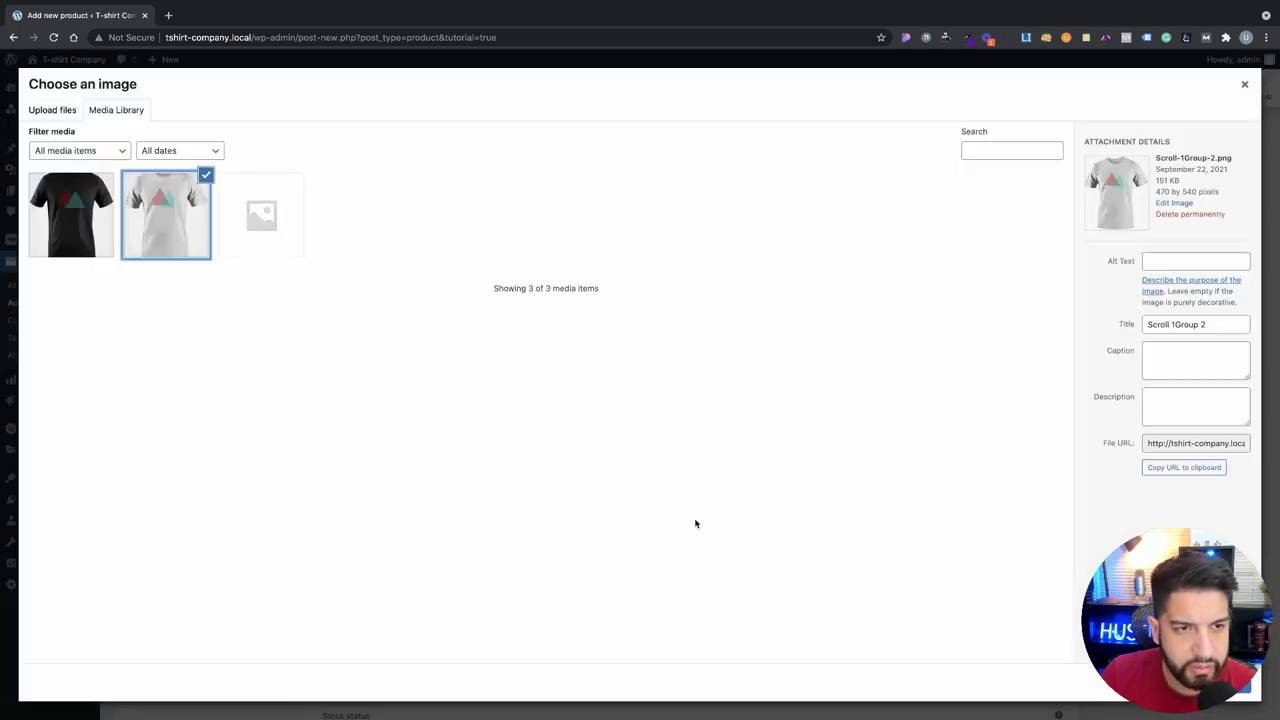
pyautogui.click(1210, 686)
pyautogui.scroll(-4, 474, 526)
pyautogui.click(483, 492)
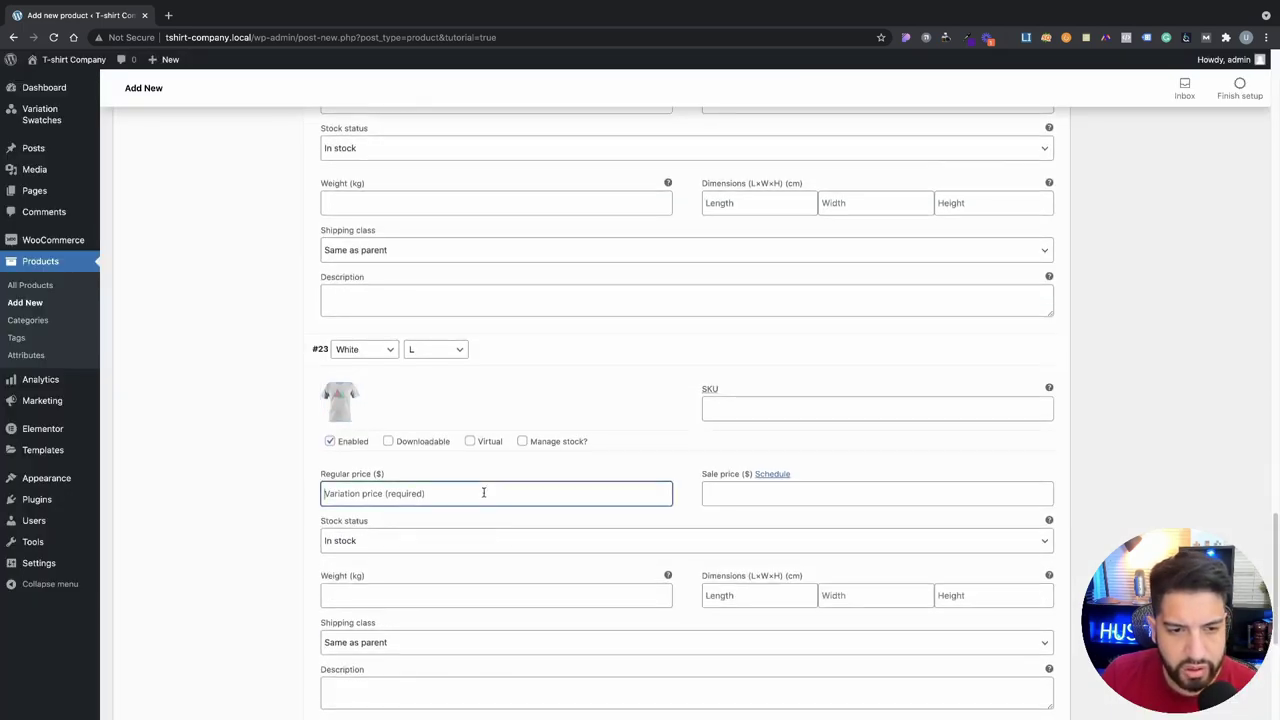
pyautogui.write('16')
# Step: Give the White, size XL variation the white T-shirt image and a regular price of $17
pyautogui.scroll(-2, 505, 495)
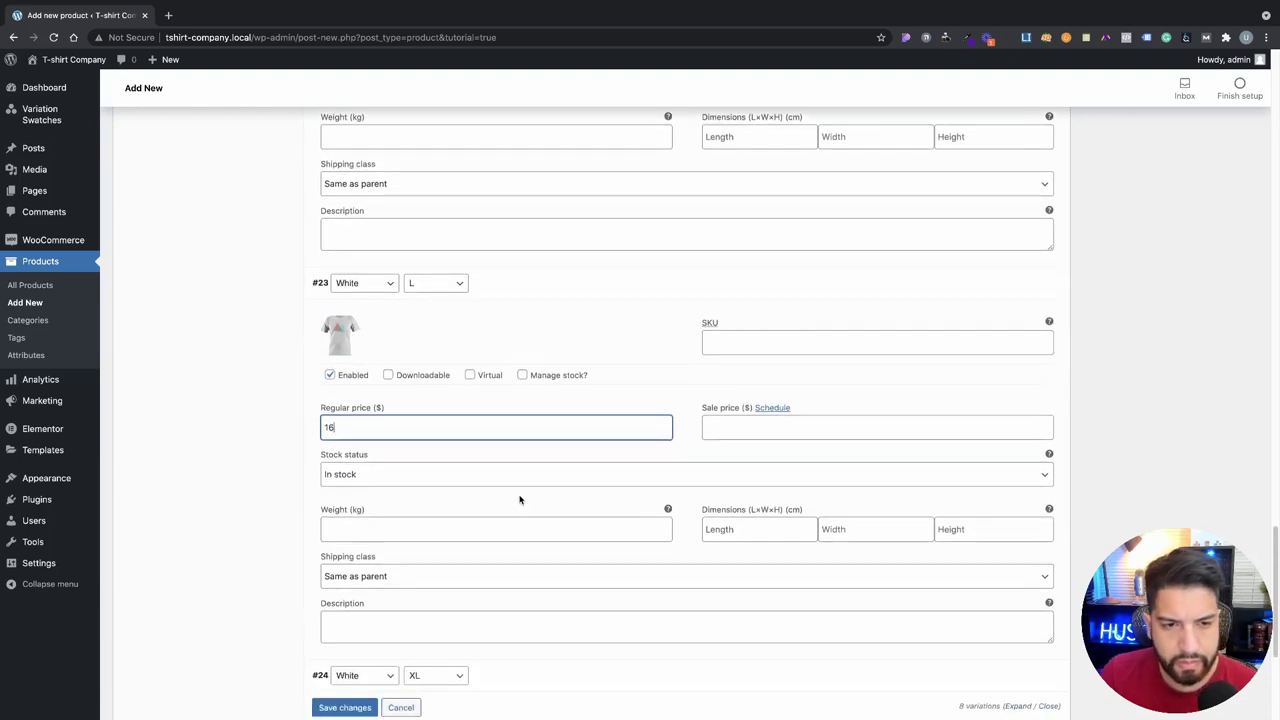
pyautogui.click(564, 634)
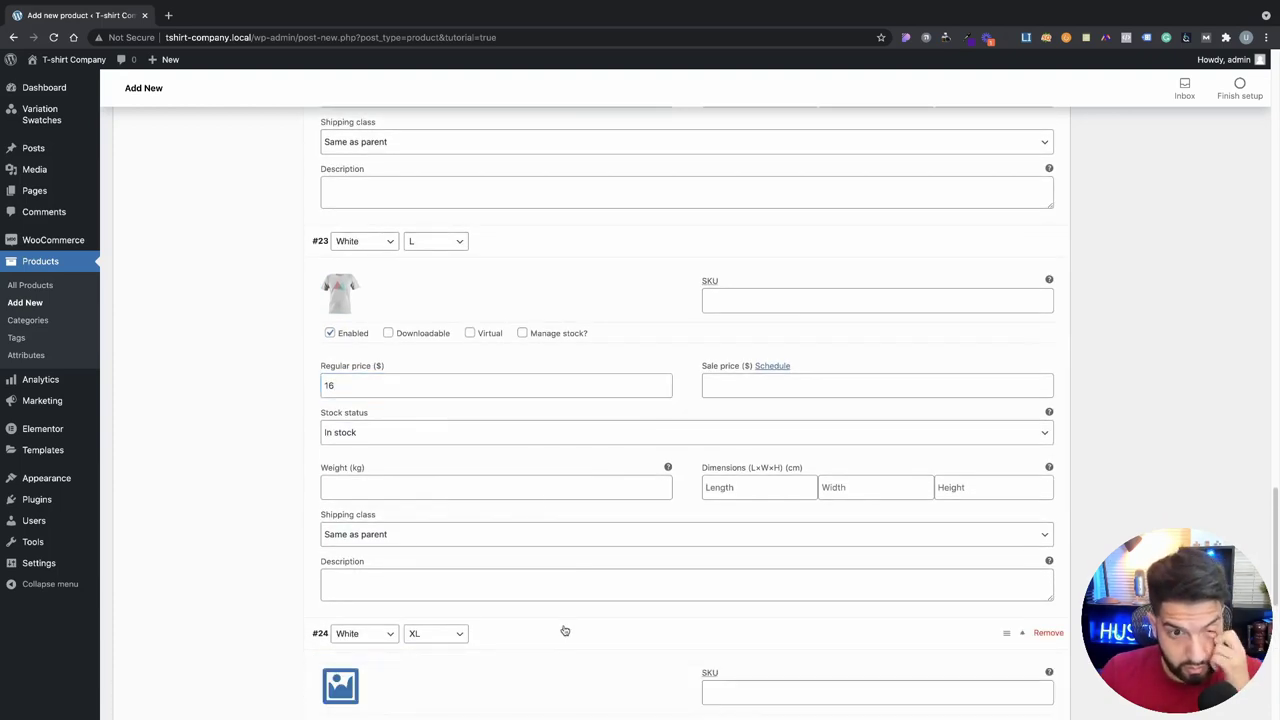
pyautogui.scroll(-4, 440, 576)
pyautogui.click(340, 472)
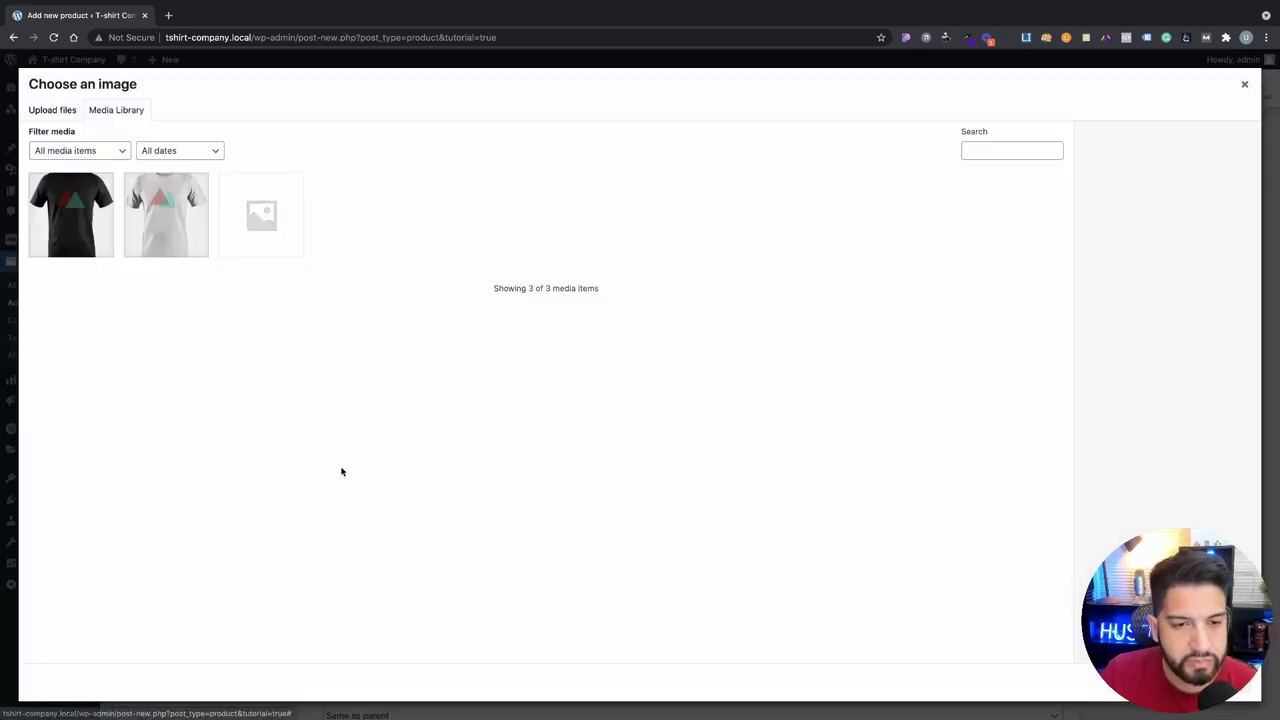
pyautogui.click(135, 241)
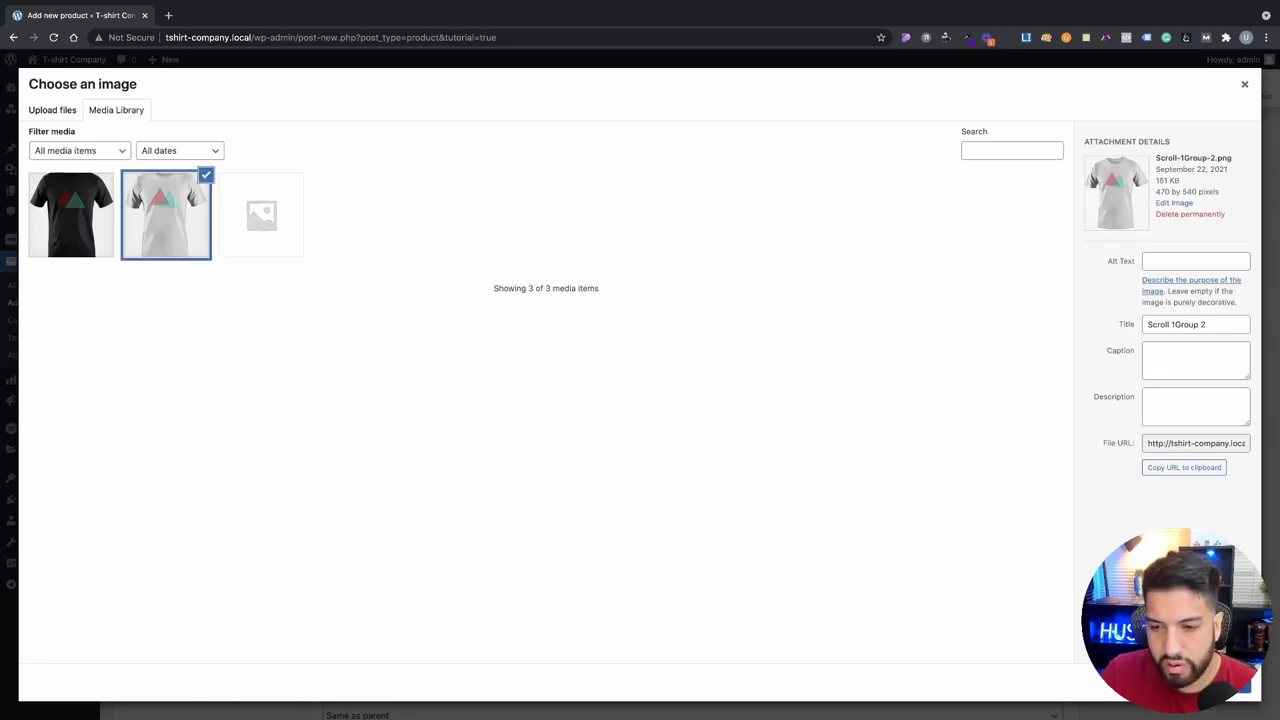
pyautogui.click(1235, 685)
pyautogui.click(394, 545)
pyautogui.write('17')
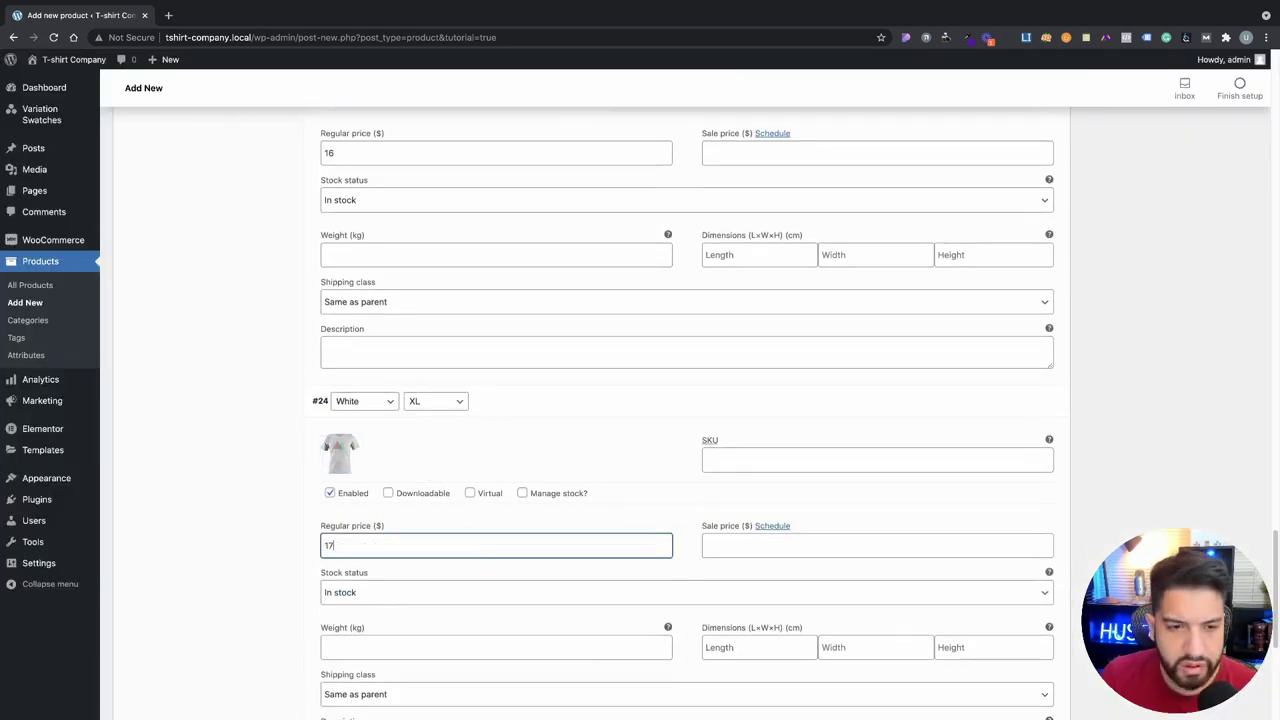
# Step: Look over the images and prices of the variations, from White, size XL back up to Black, size S
pyautogui.scroll(-5, 506, 557)
pyautogui.click(230, 540)
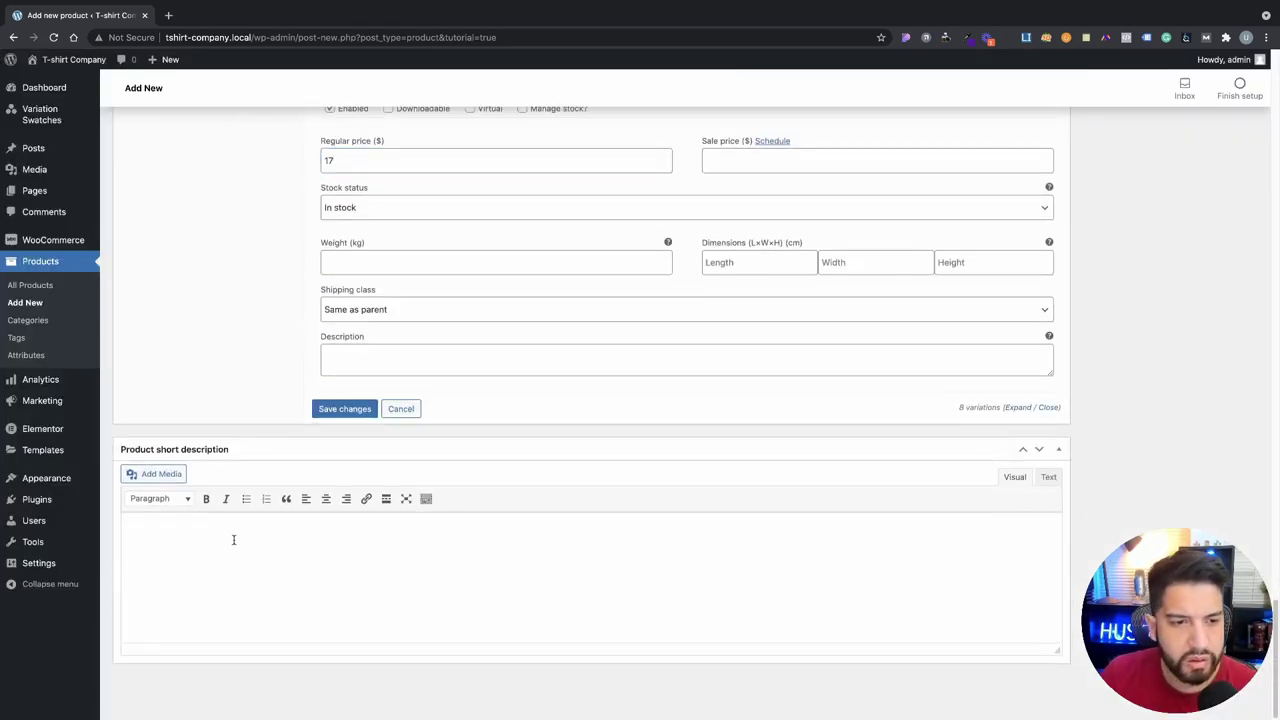
pyautogui.scroll(1, 433, 576)
pyautogui.scroll(6, 433, 576)
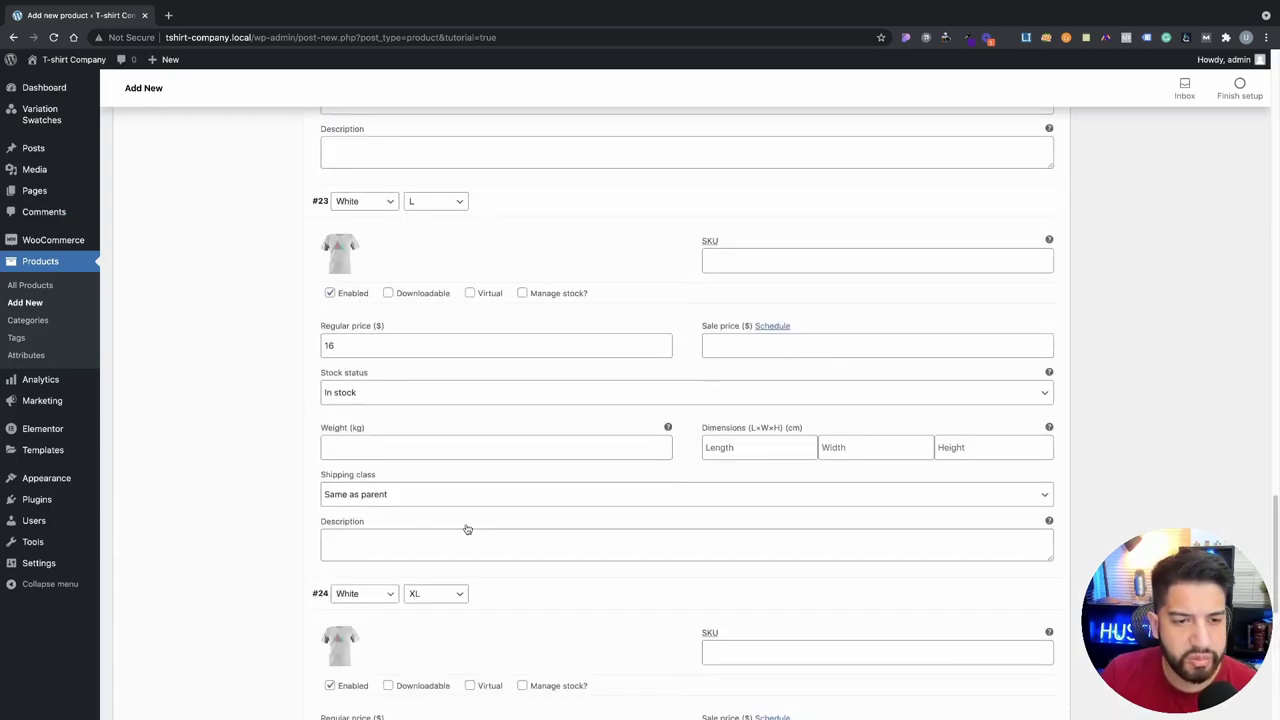
pyautogui.scroll(-6, 643, 380)
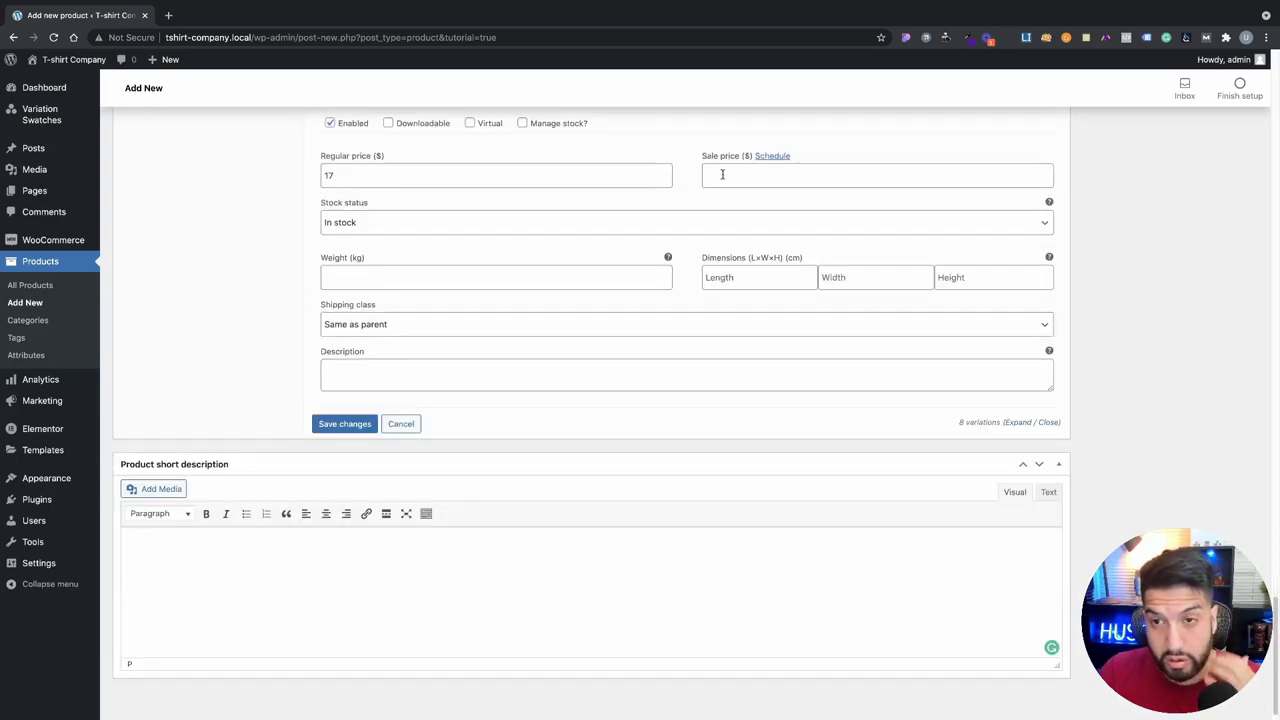
pyautogui.scroll(12, 673, 280)
pyautogui.scroll(15, 673, 280)
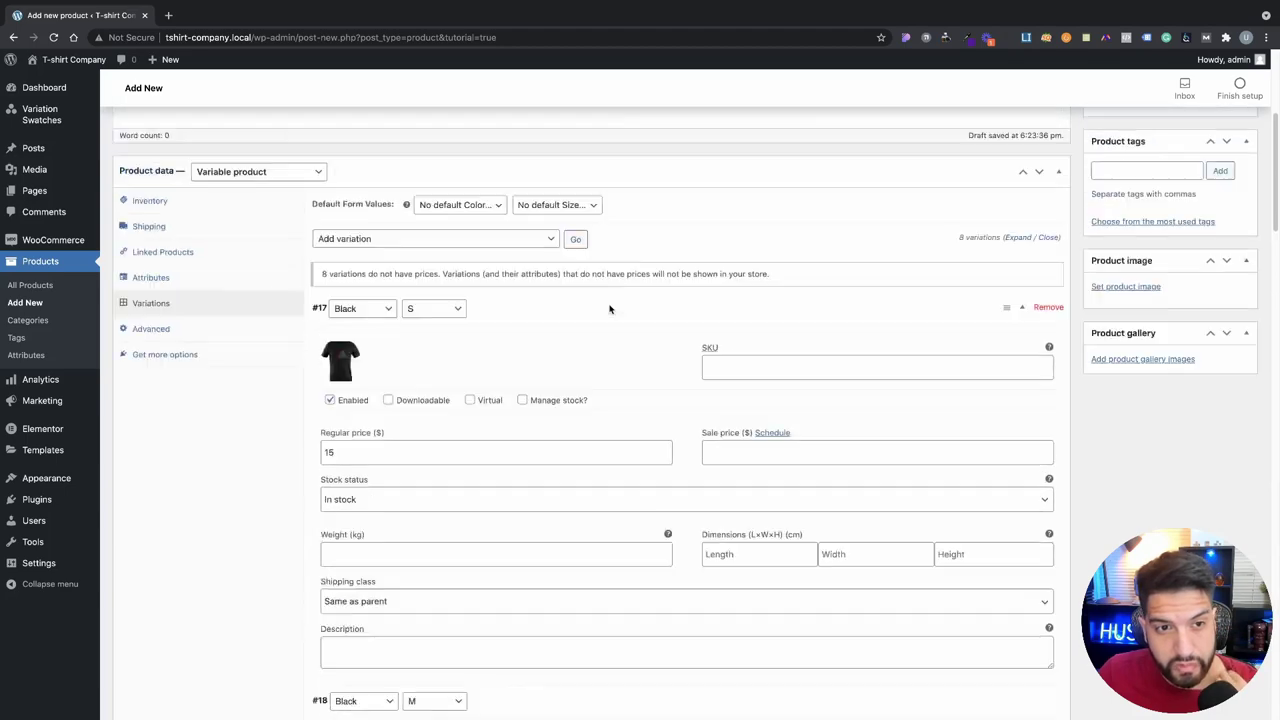
pyautogui.scroll(-4, 963, 391)
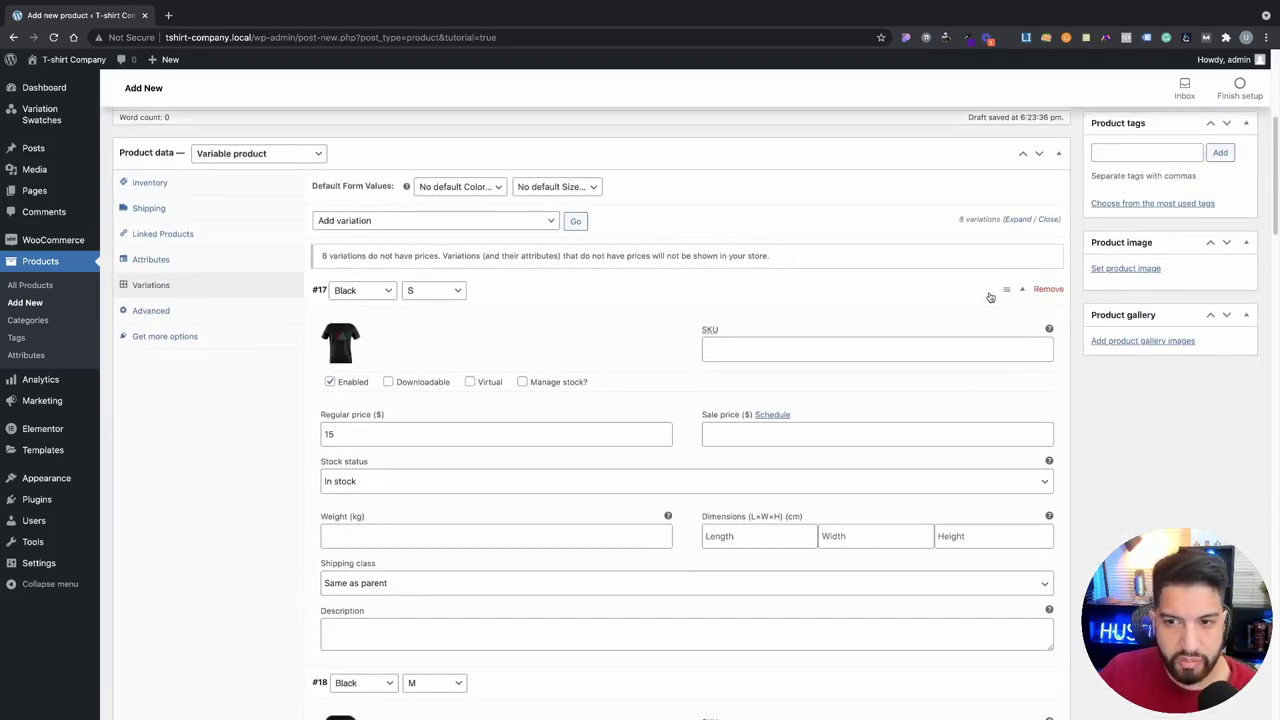
# Step: Collapse the details of all eight variations, from Black, size S down to White, size XL
pyautogui.click(1018, 294)
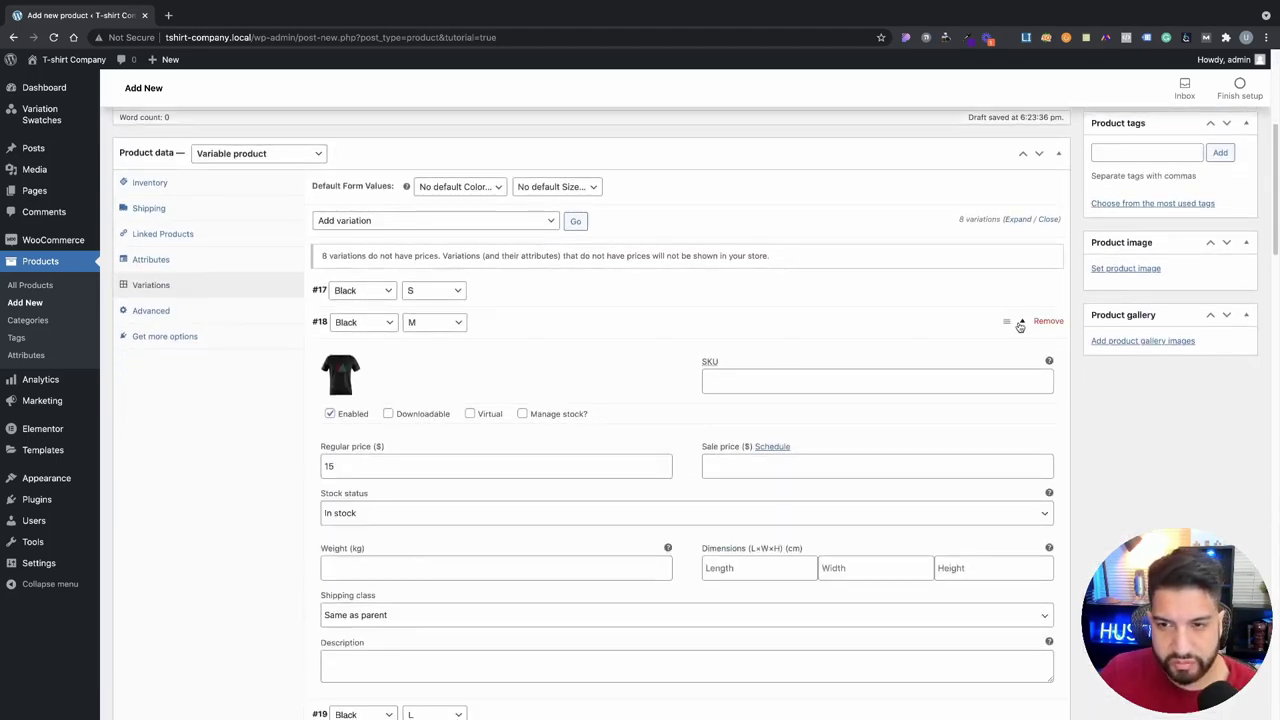
pyautogui.click(1020, 324)
pyautogui.click(1018, 354)
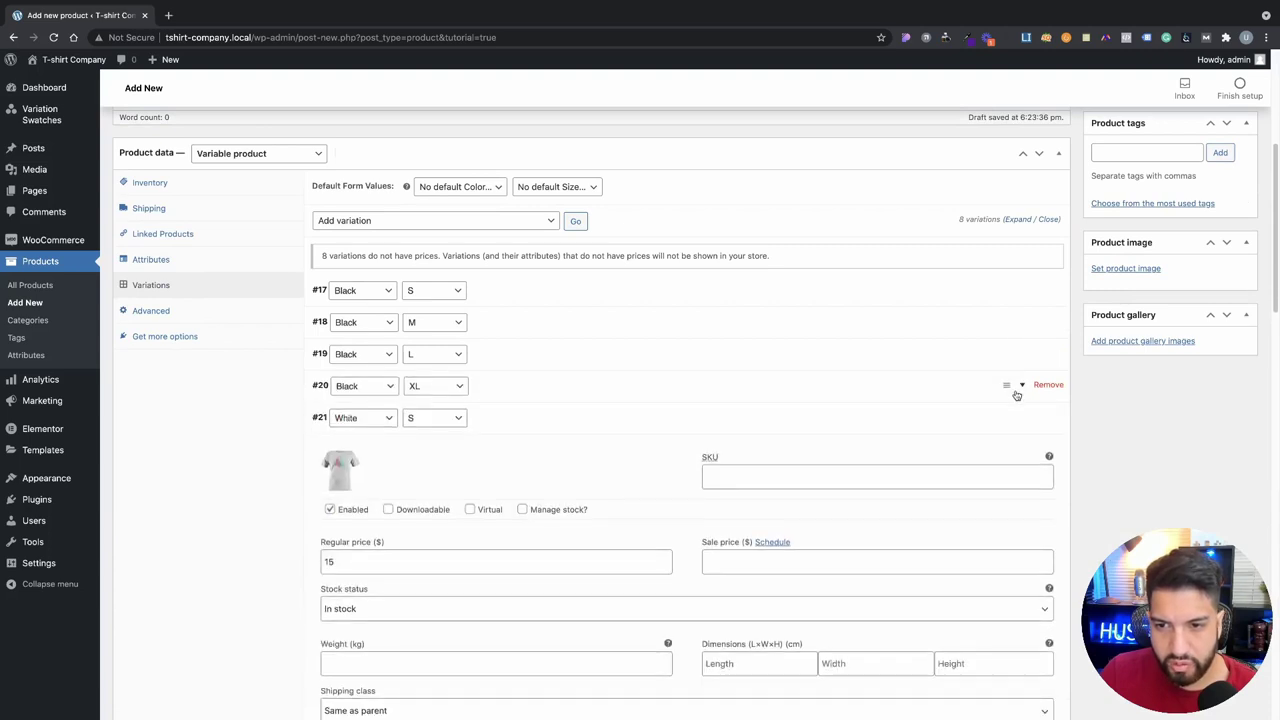
pyautogui.click(1016, 392)
pyautogui.click(1022, 388)
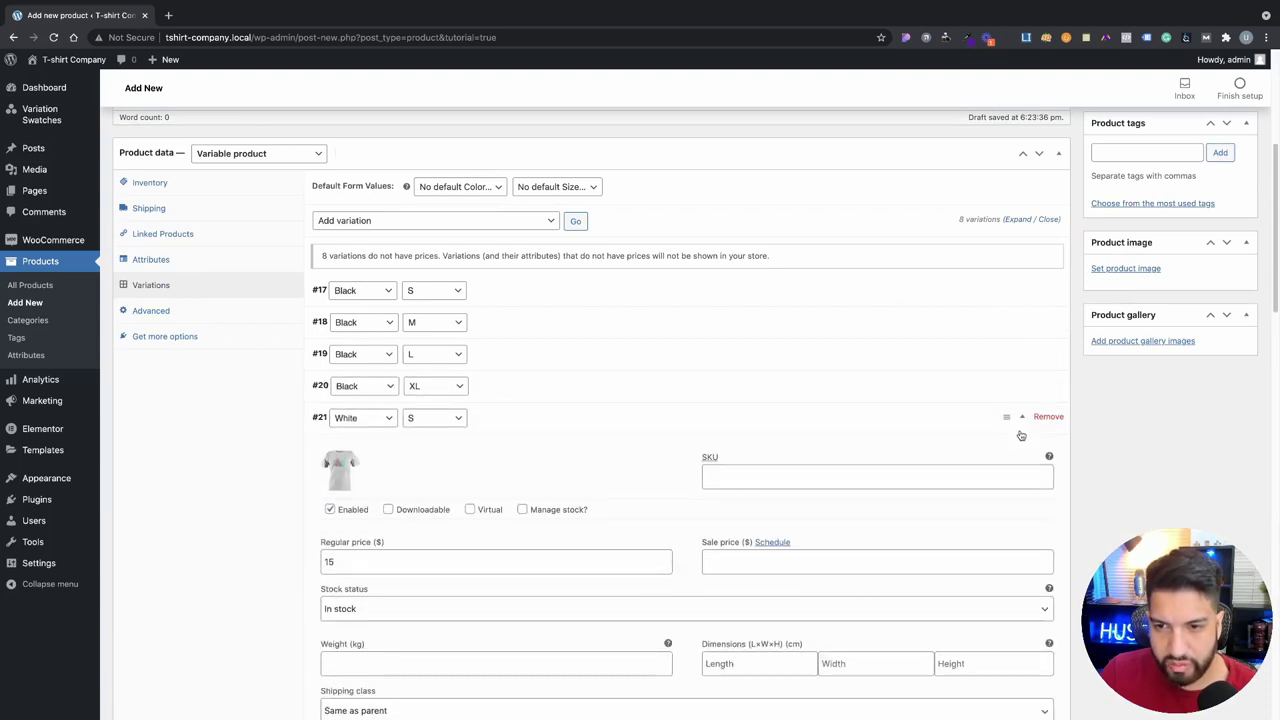
pyautogui.click(1022, 418)
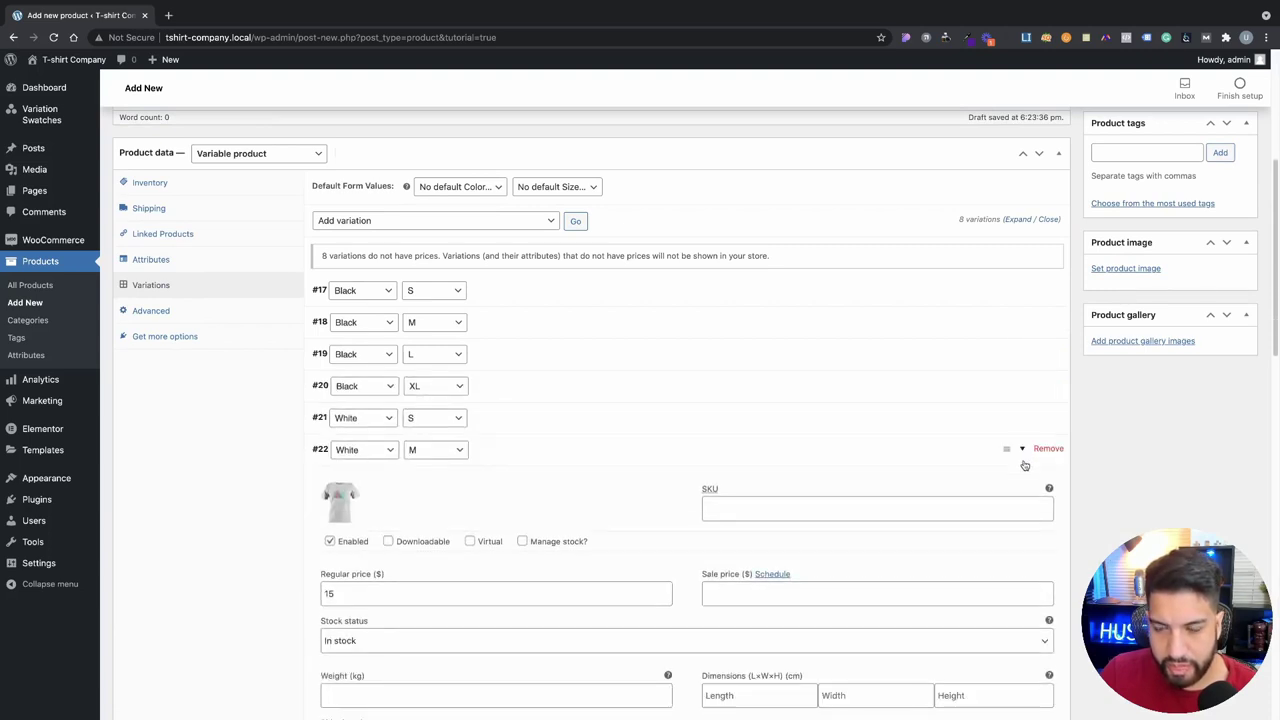
pyautogui.click(1022, 450)
pyautogui.click(1022, 483)
pyautogui.scroll(-2, 1022, 430)
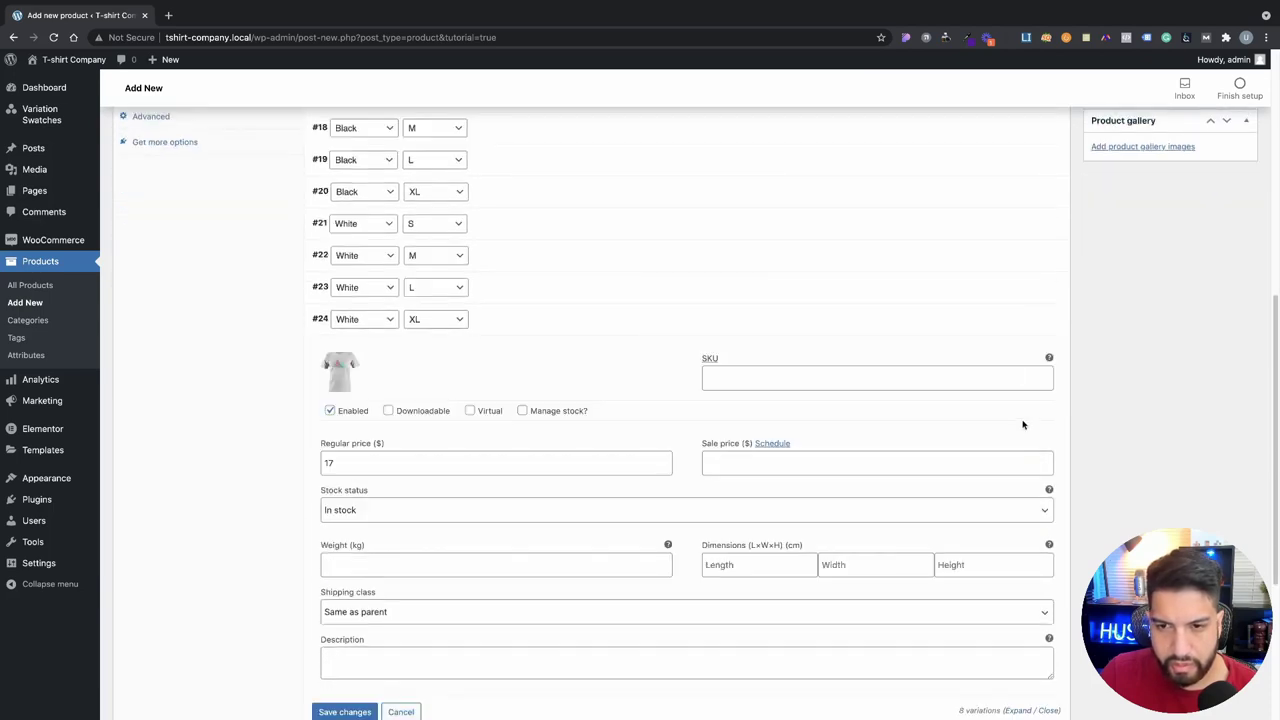
pyautogui.click(1022, 318)
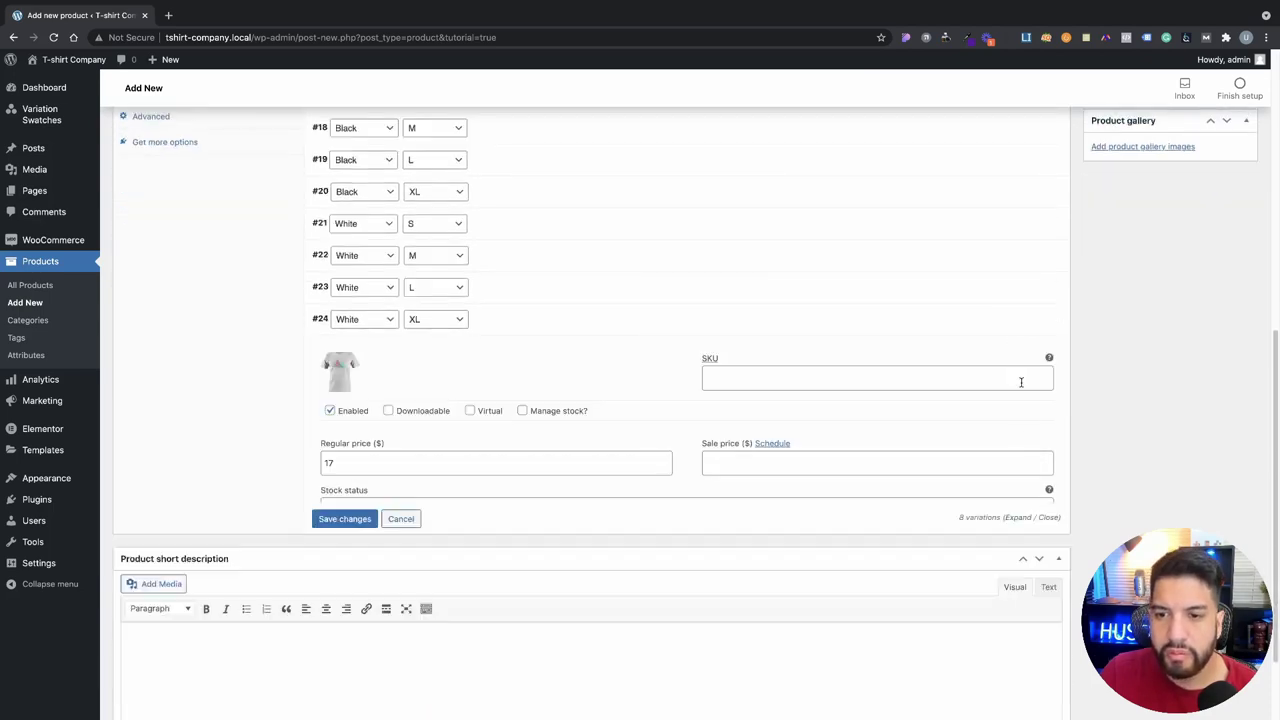
pyautogui.scroll(6, 791, 391)
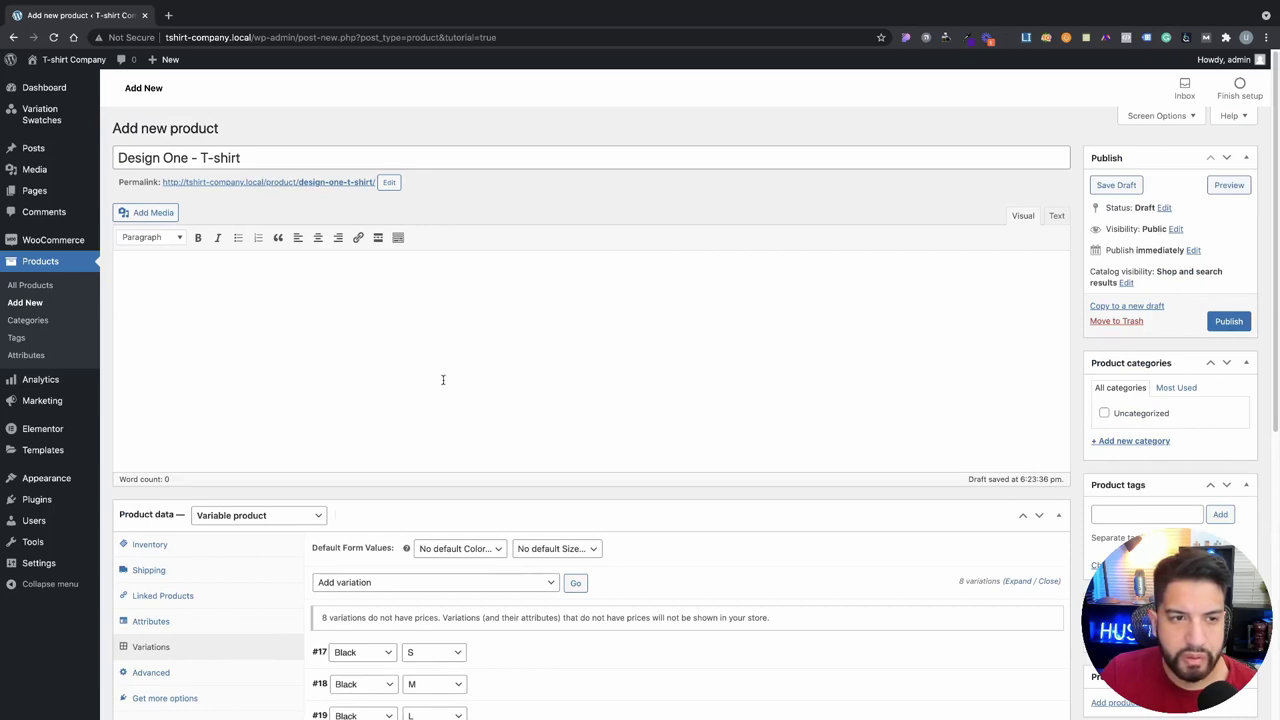
pyautogui.click(946, 38)
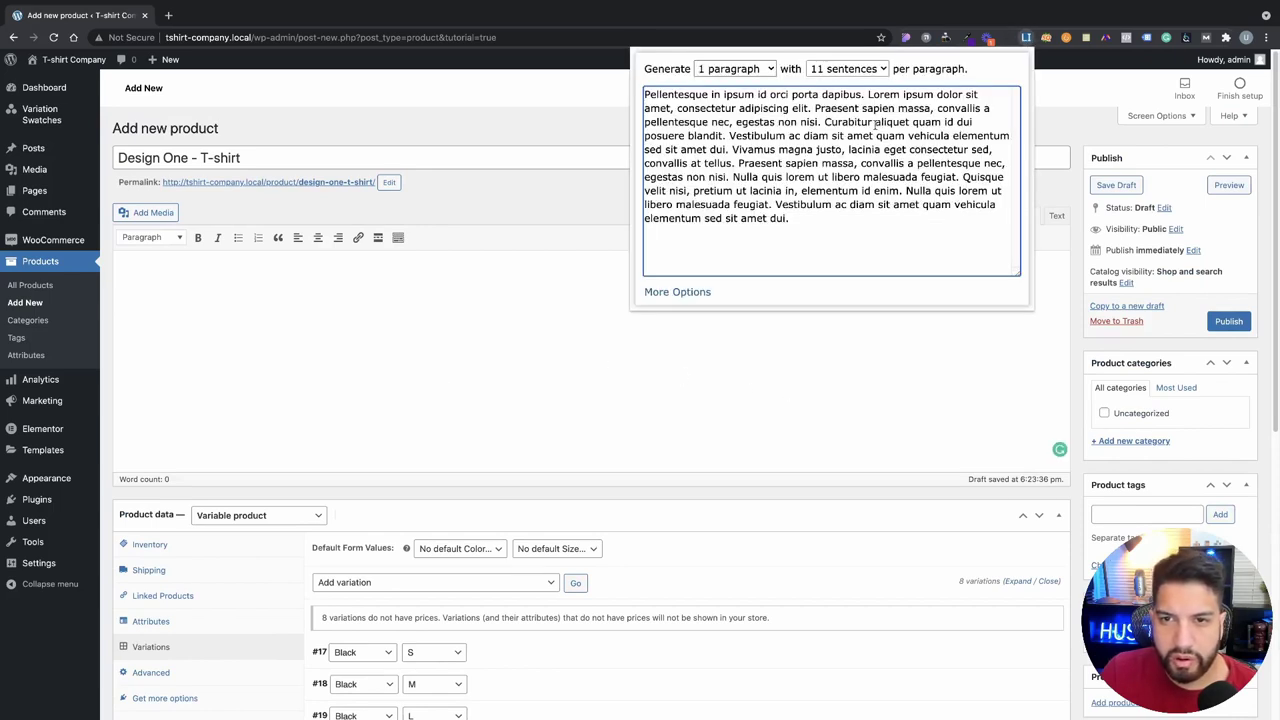
pyautogui.moveTo(873, 122); pyautogui.dragTo(571, 83)
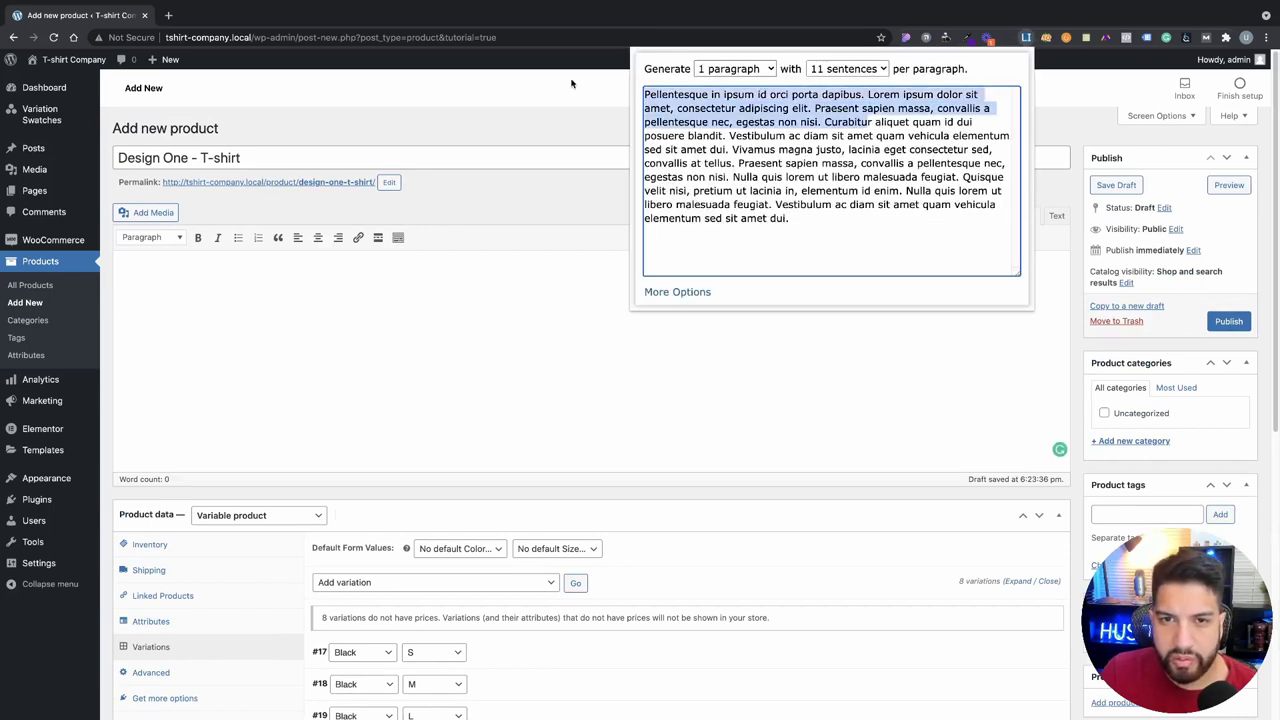
pyautogui.click(448, 269)
pyautogui.hotkey('ctrl', 'v')
pyautogui.hotkey('ctrl', 'z')
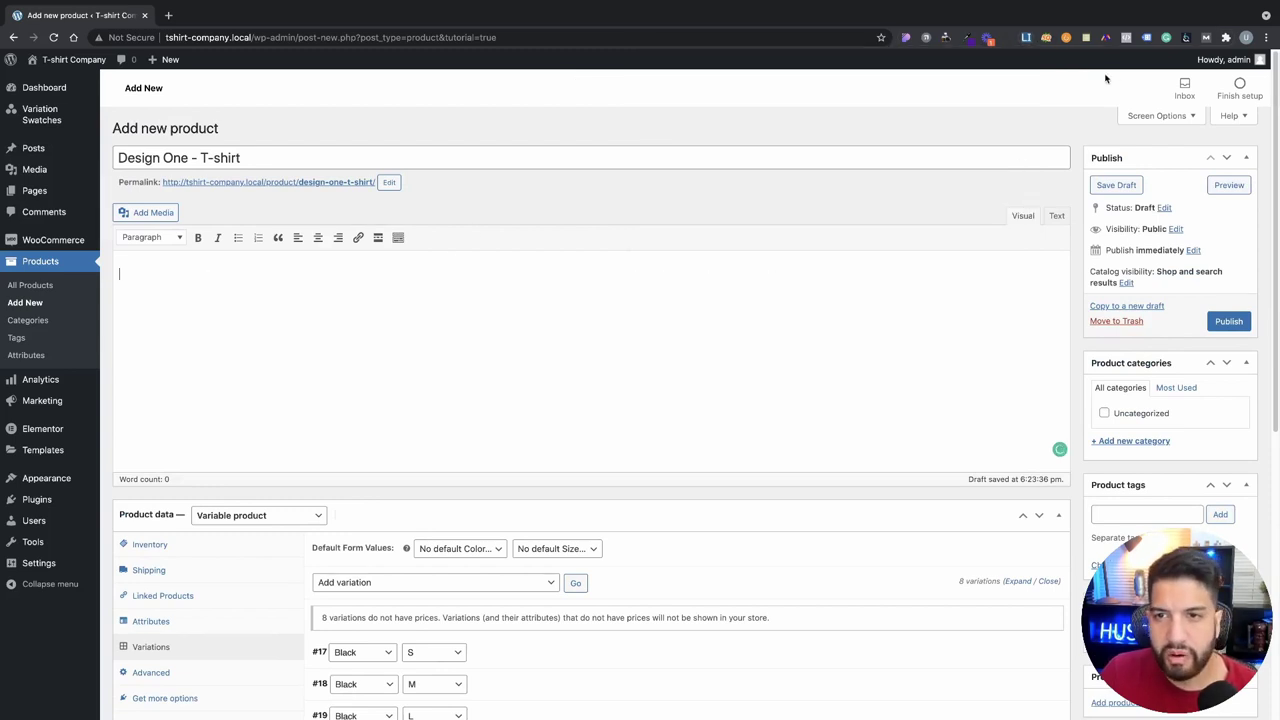
# Step: Fill the main product description with generated lorem ipsum text running from "Curabitur aliquet quam" to "Curabitur arcu erat, accumsan"
pyautogui.click(1025, 38)
pyautogui.moveTo(814, 152); pyautogui.dragTo(600, 70)
pyautogui.hotkey('ctrl', 'c')
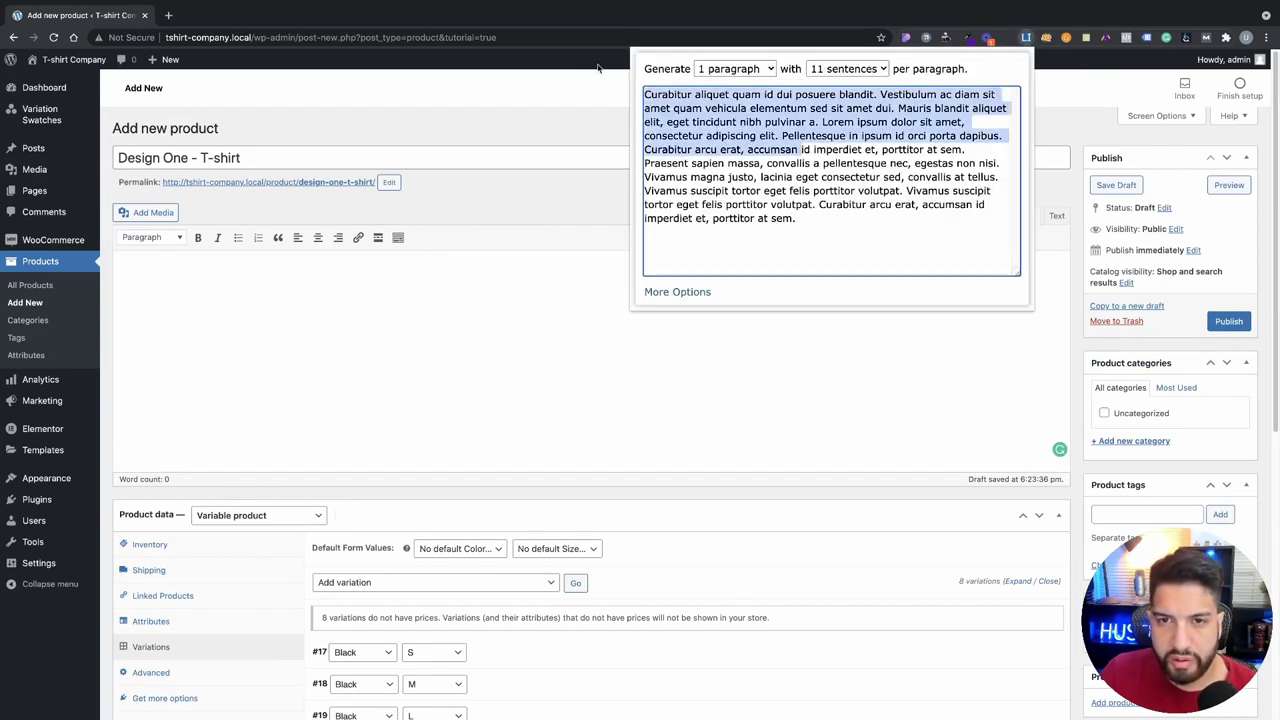
pyautogui.click(447, 369)
pyautogui.hotkey('ctrl', 'v')
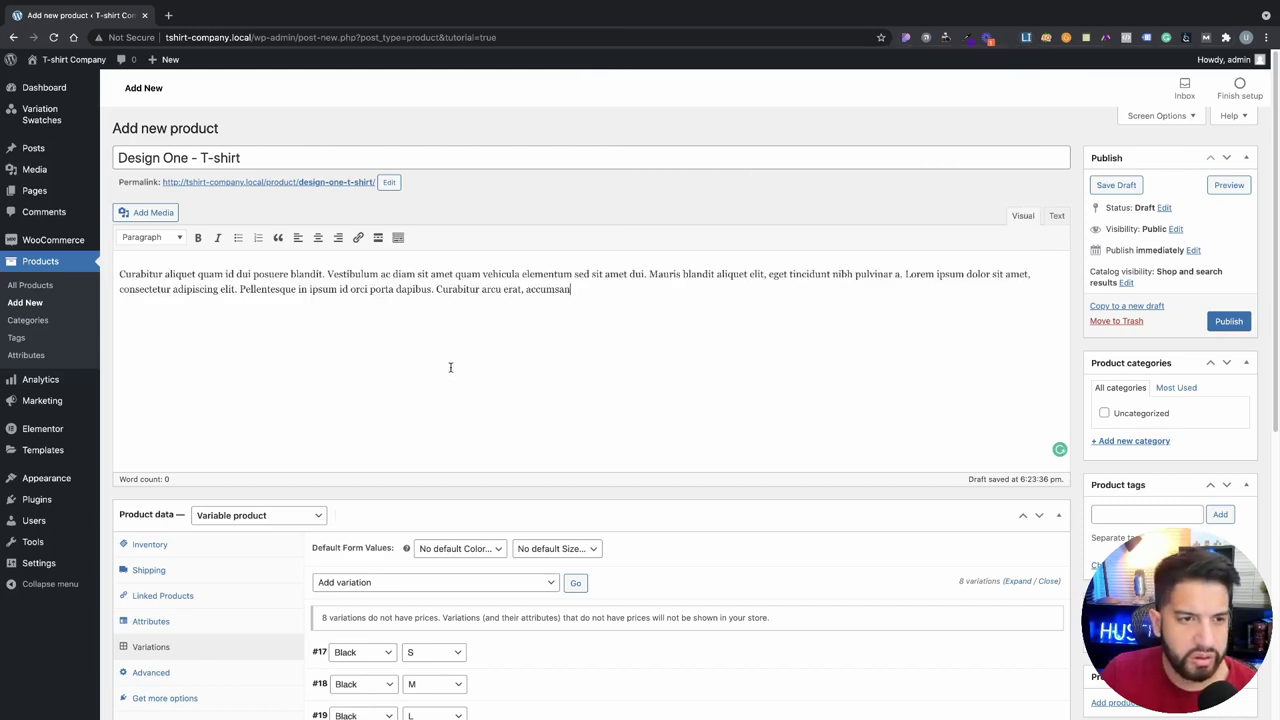
# Step: Put the same placeholder text in the product short description and cut it off after "eget tincidunt nibh pulvinar a."
pyautogui.scroll(-5, 591, 342)
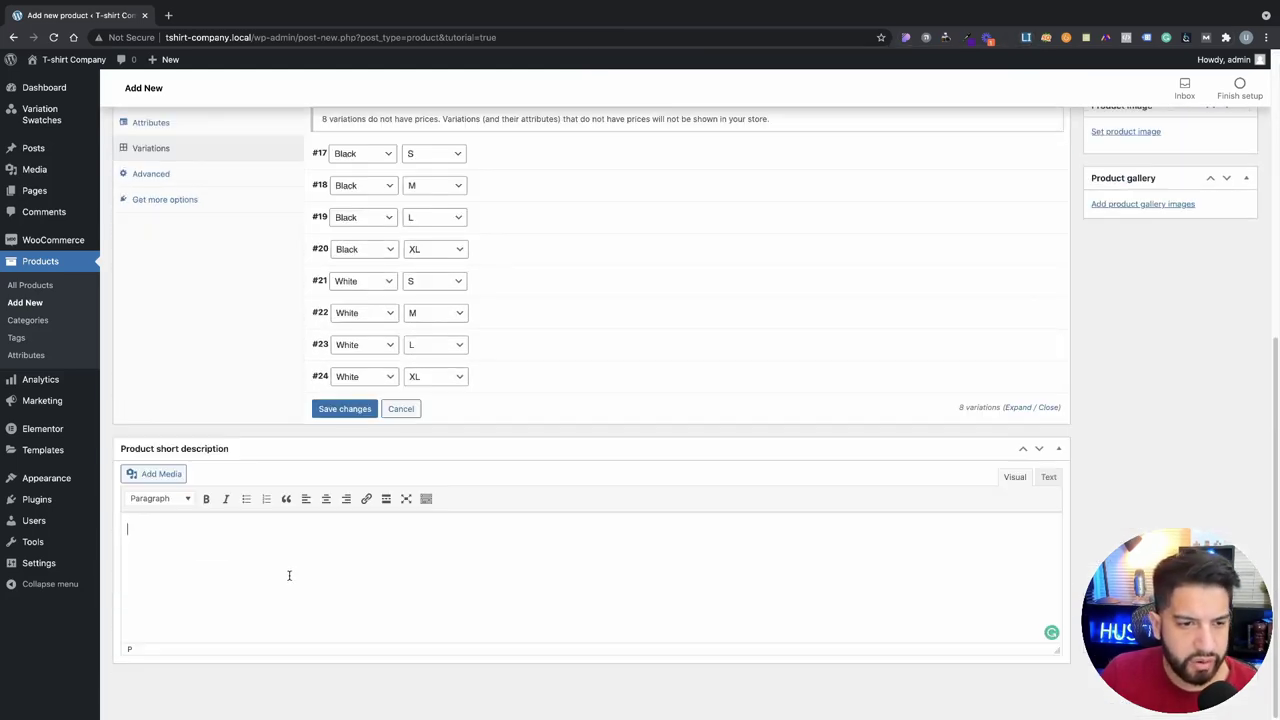
pyautogui.hotkey('ctrl', 'v')
pyautogui.moveTo(605, 551); pyautogui.dragTo(297, 554)
pyautogui.moveTo(880, 543); pyautogui.dragTo(910, 527)
pyautogui.press('BackSpace')
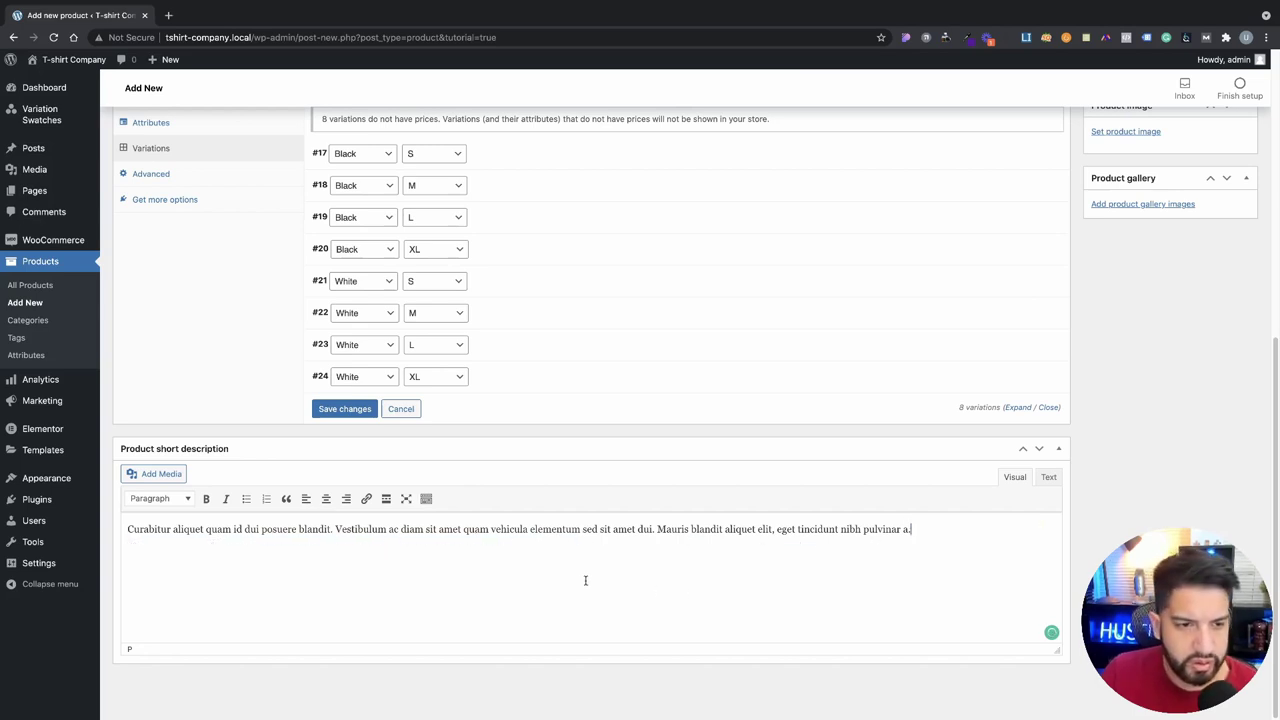
# Step: Set the black T-shirt picture Scroll-11Group-1.png from the media library as the product image
pyautogui.scroll(1, 585, 578)
pyautogui.scroll(3, 585, 578)
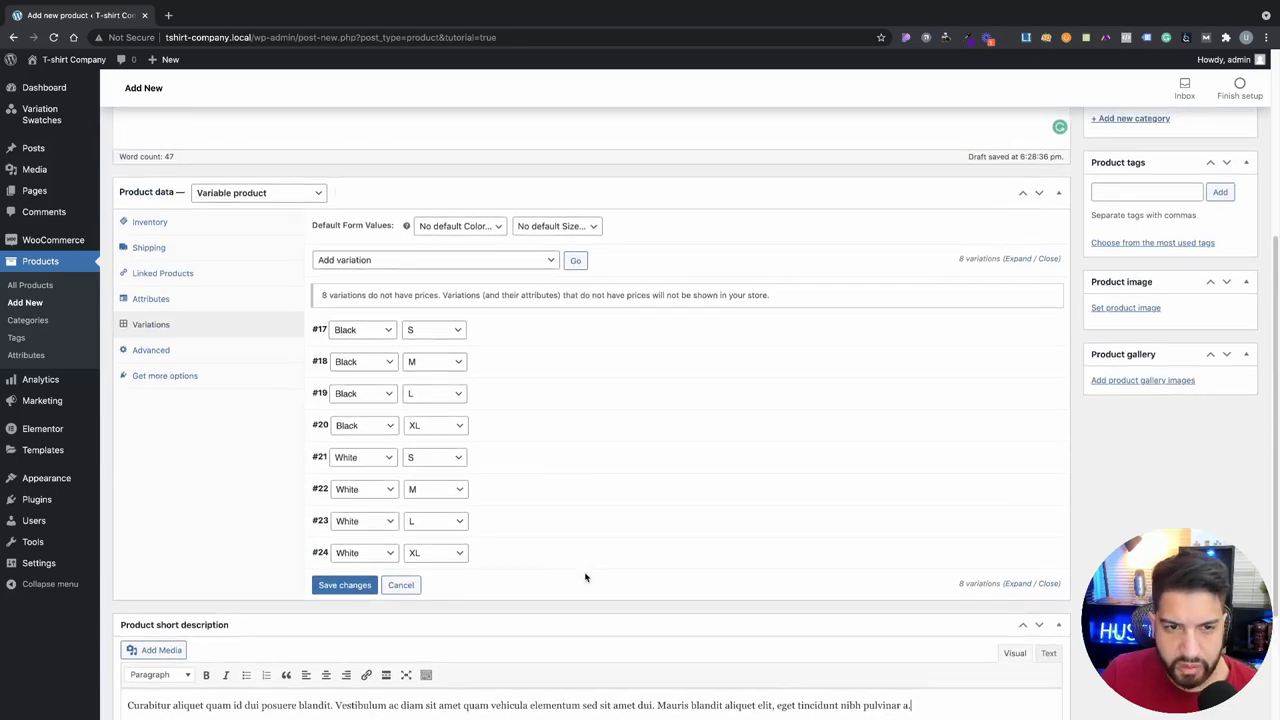
pyautogui.scroll(2, 586, 578)
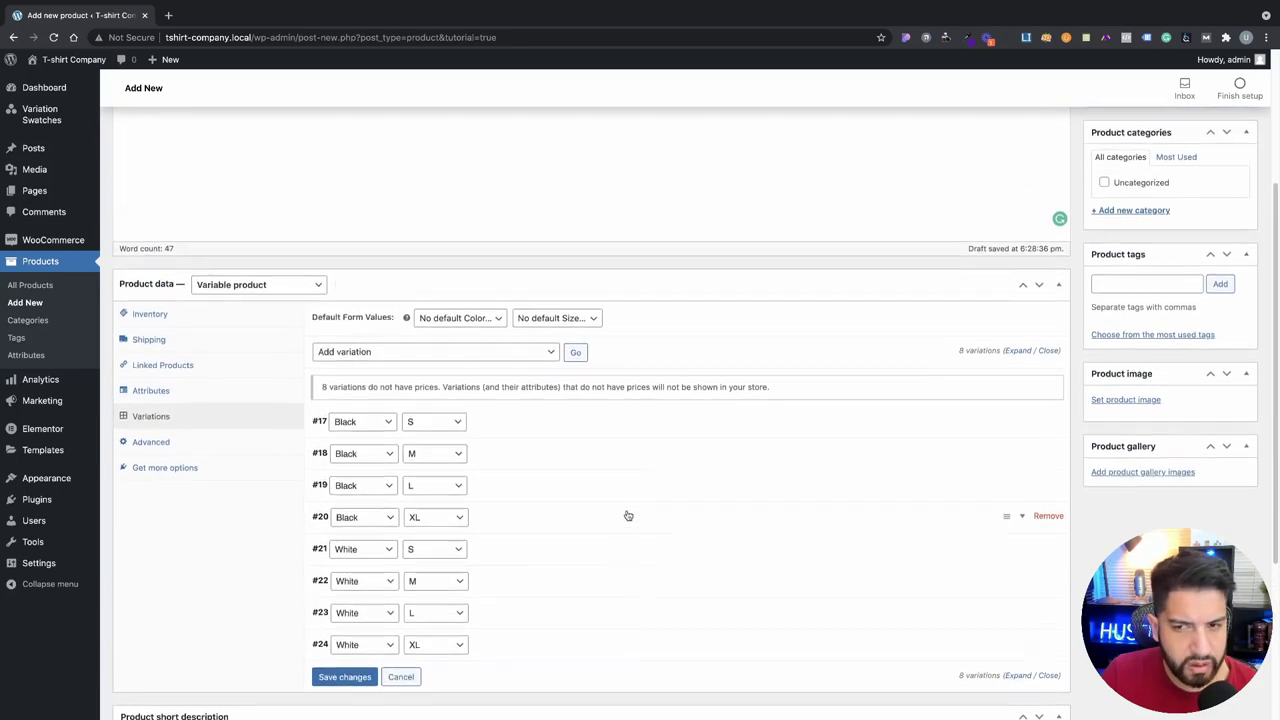
pyautogui.scroll(2, 839, 518)
pyautogui.scroll(-1, 1100, 537)
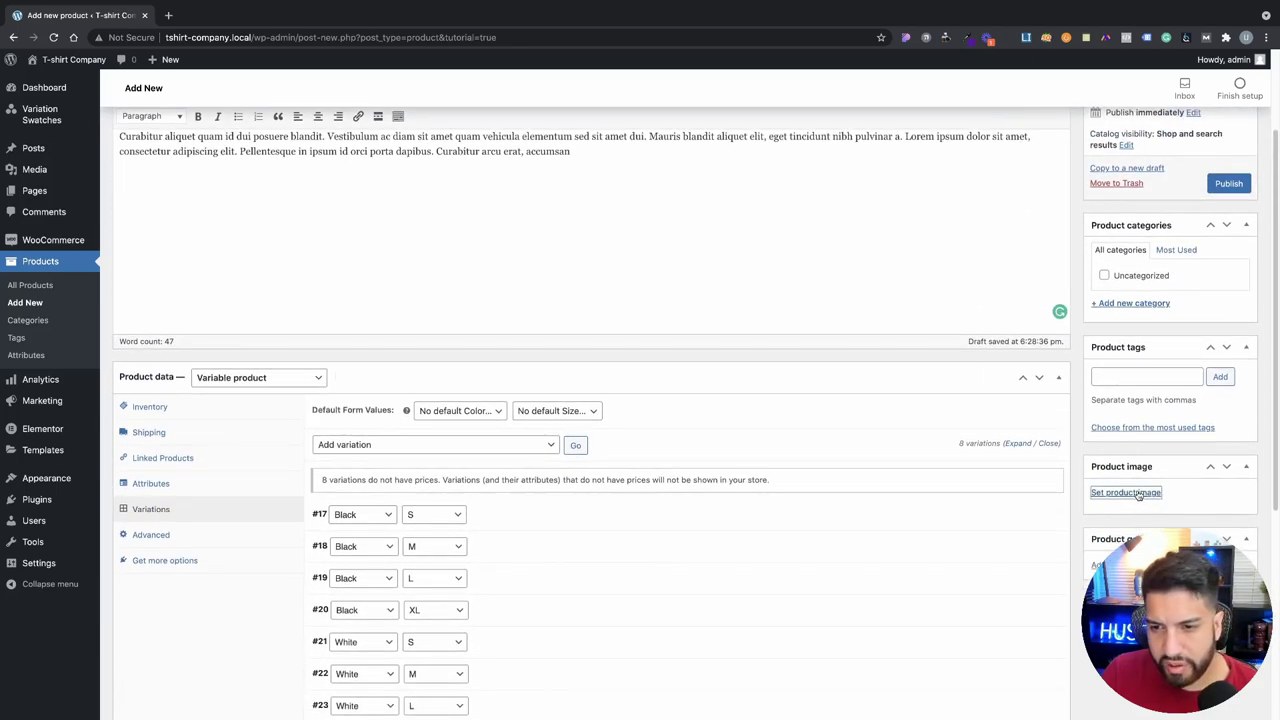
pyautogui.click(1123, 574)
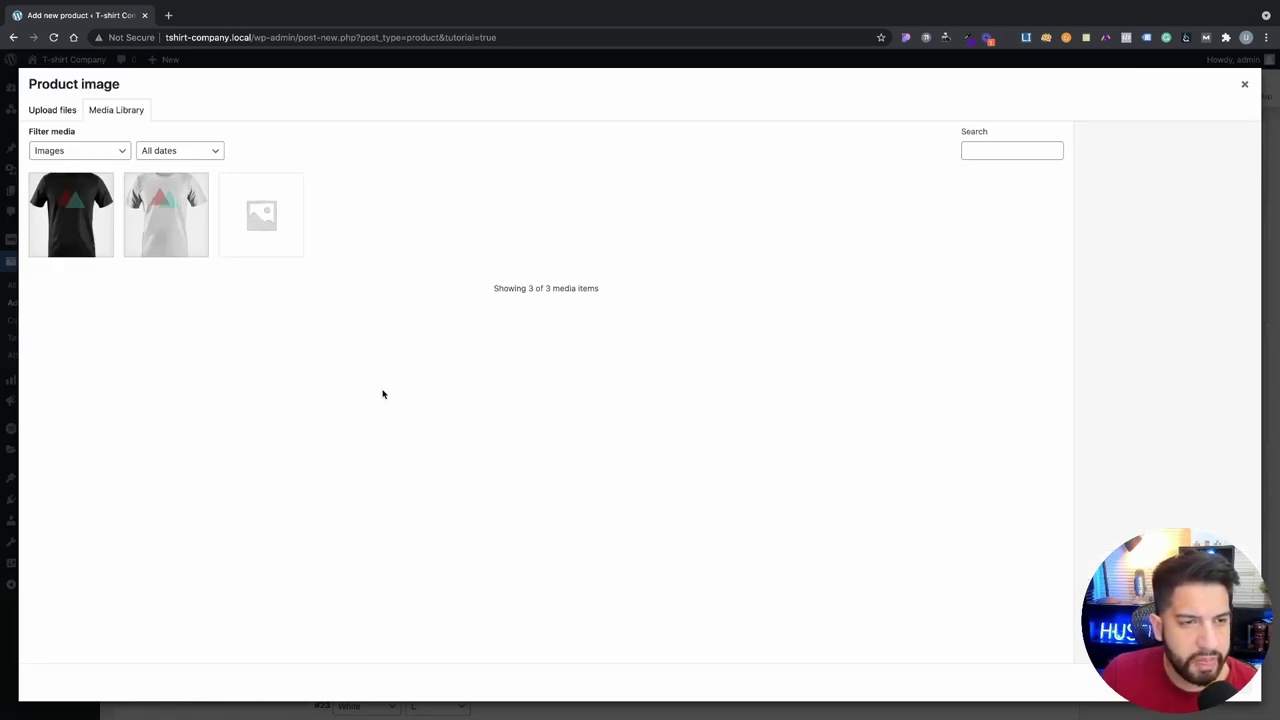
pyautogui.click(101, 251)
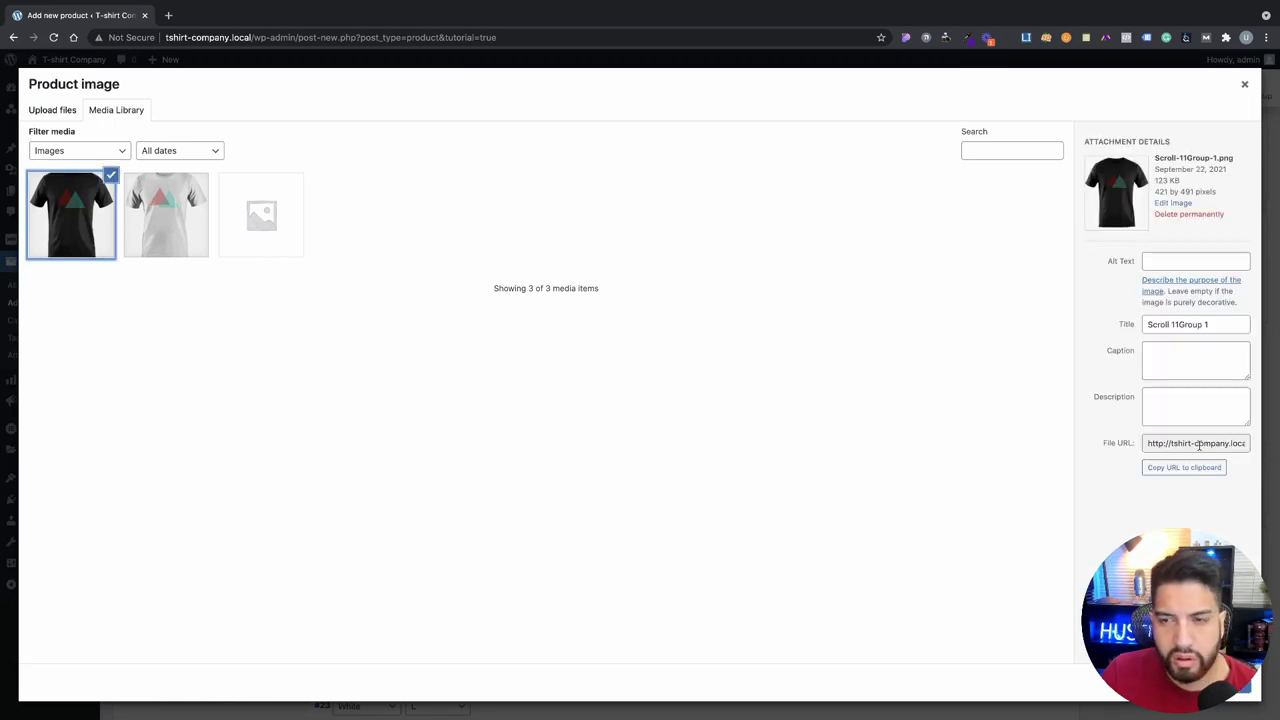
pyautogui.click(1200, 683)
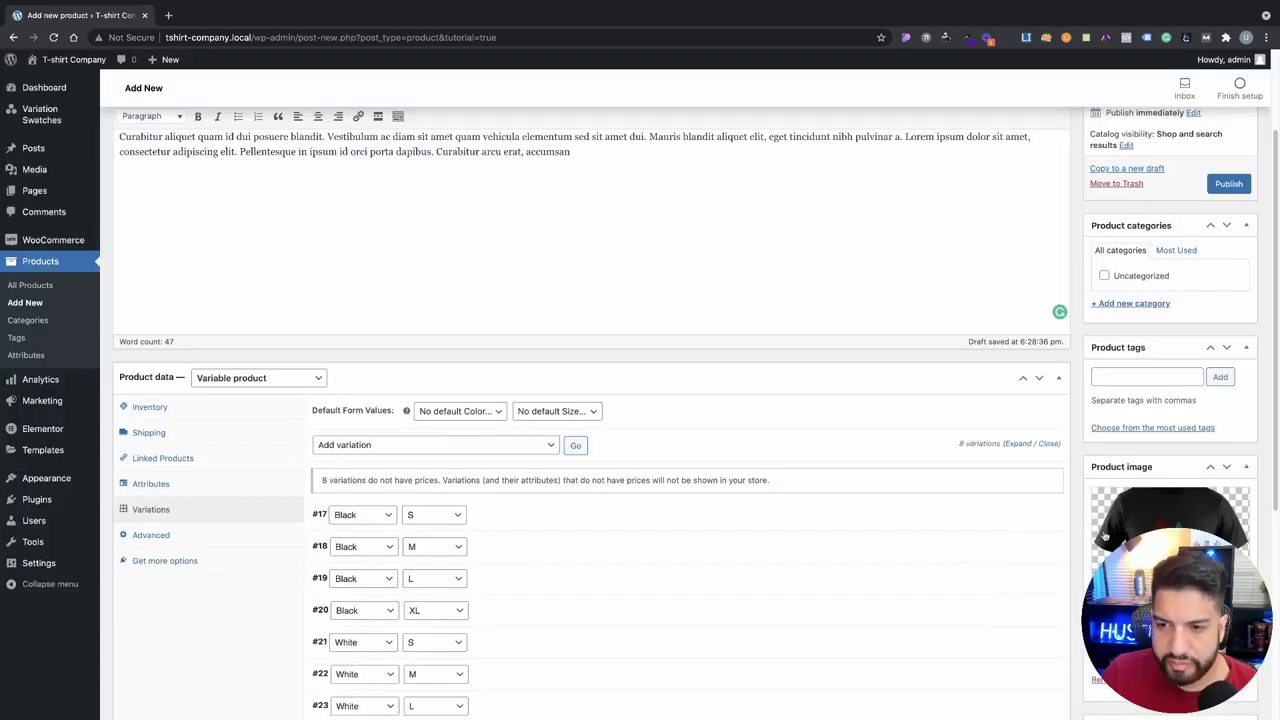
# Step: Publish the Design One - T-shirt product and look over its published edit page
pyautogui.scroll(-5, 1156, 500)
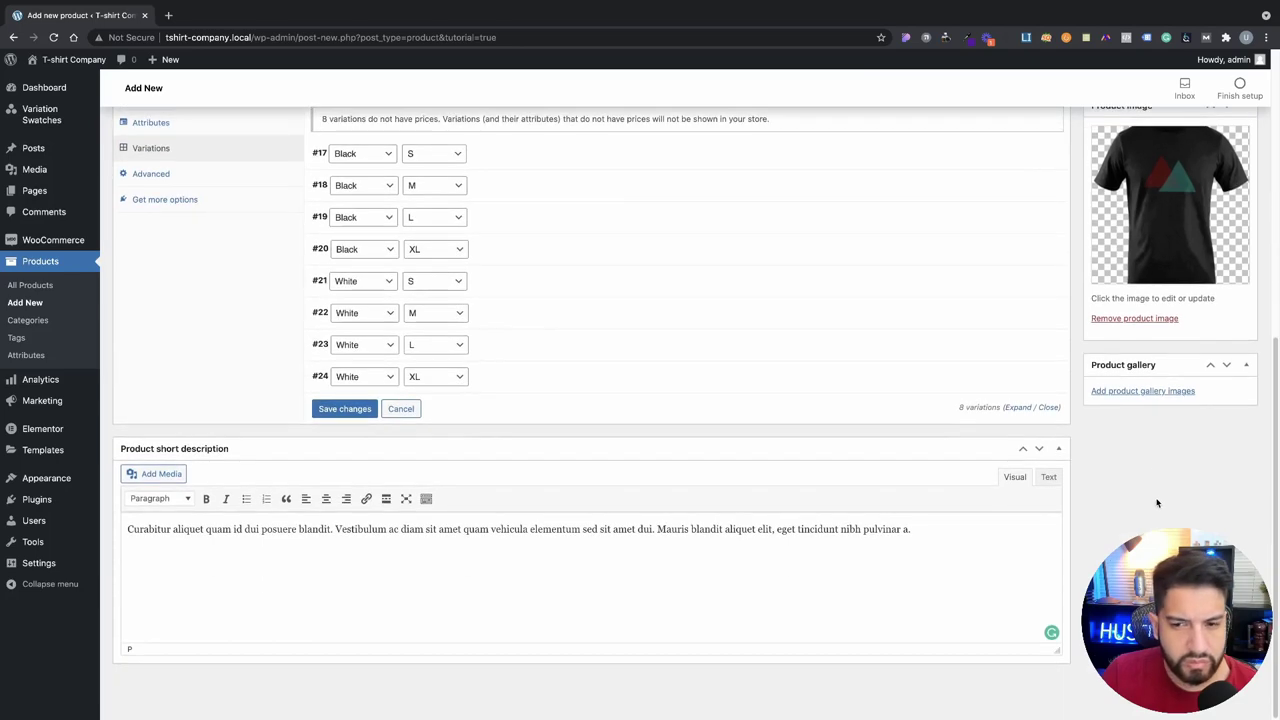
pyautogui.scroll(5, 1156, 502)
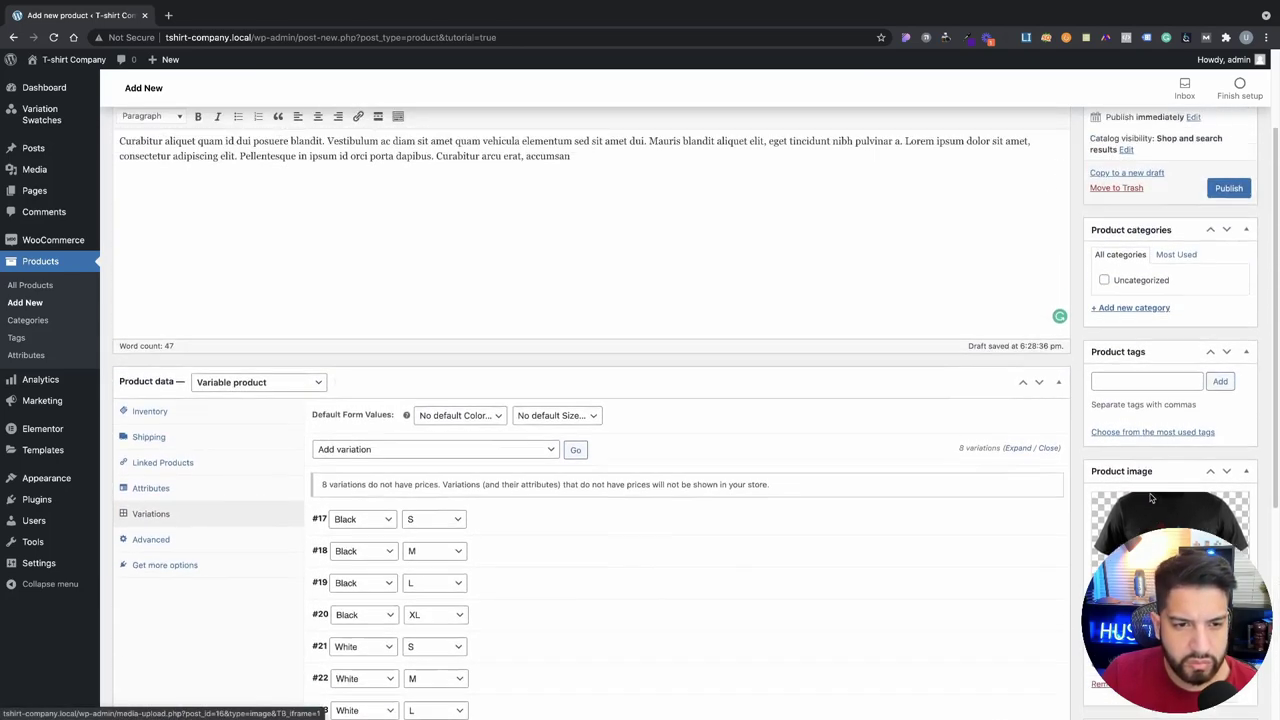
pyautogui.scroll(2, 1150, 497)
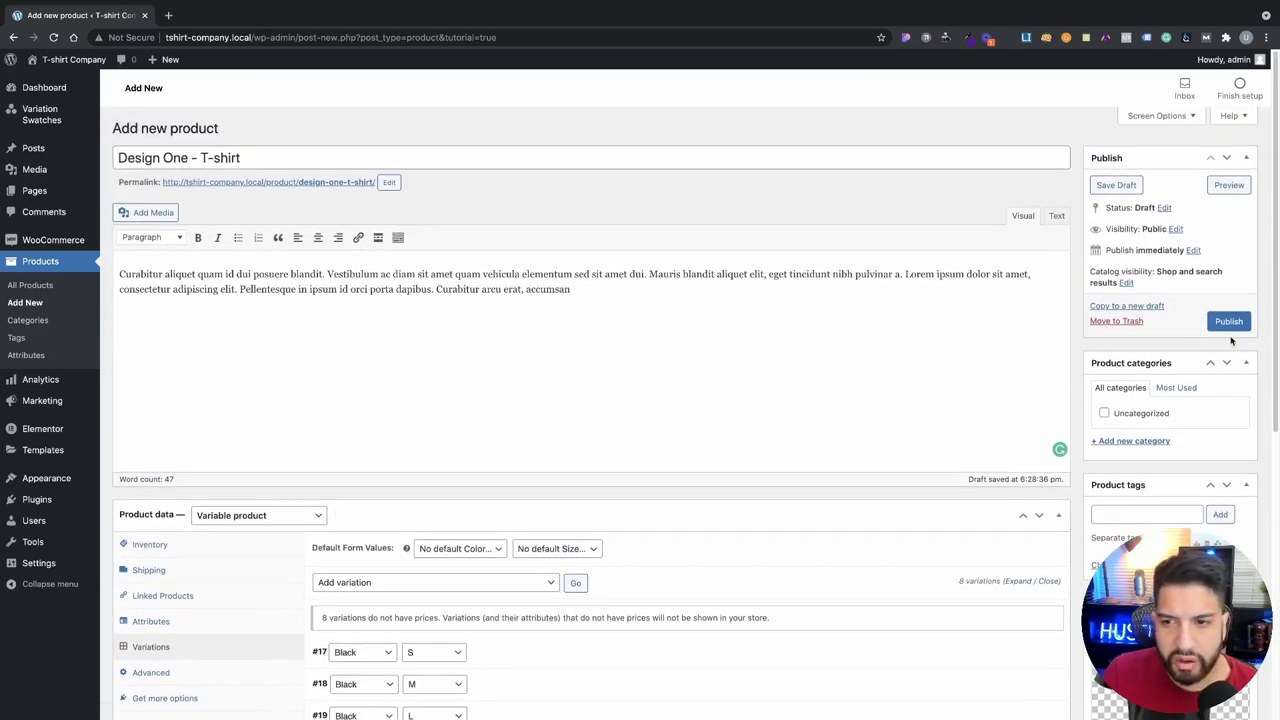
pyautogui.click(1230, 322)
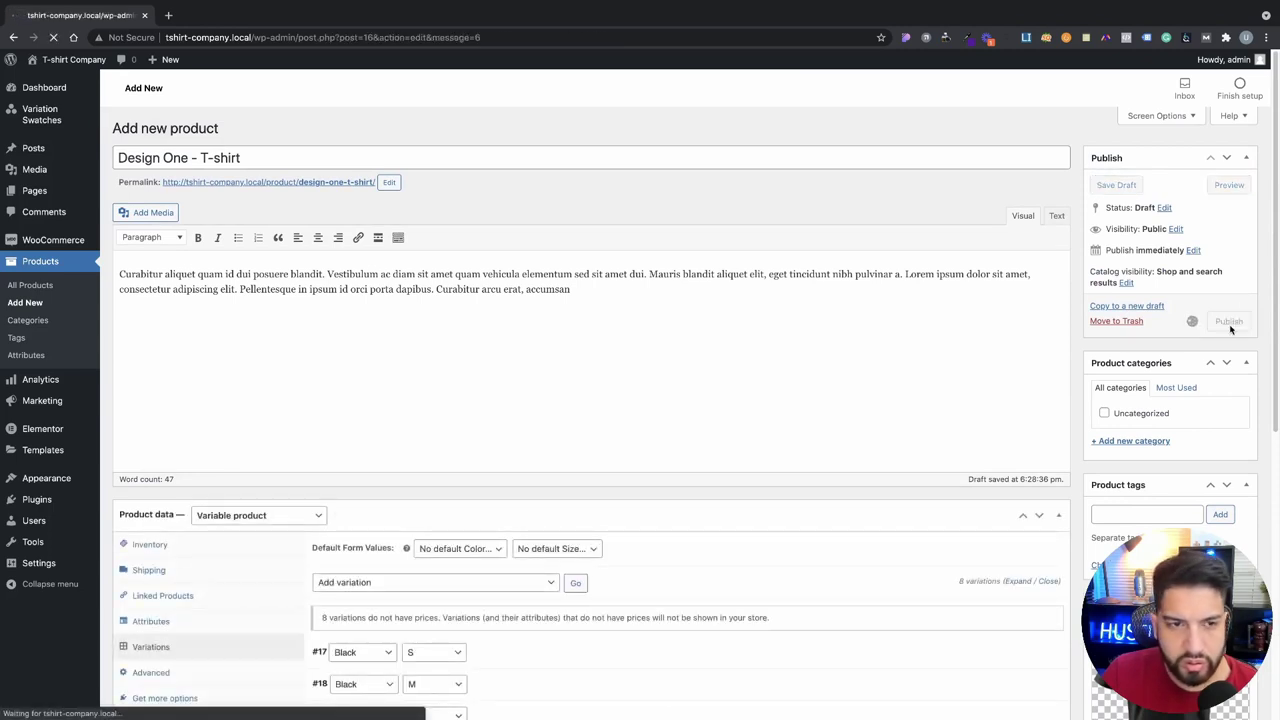
pyautogui.scroll(-5, 911, 366)
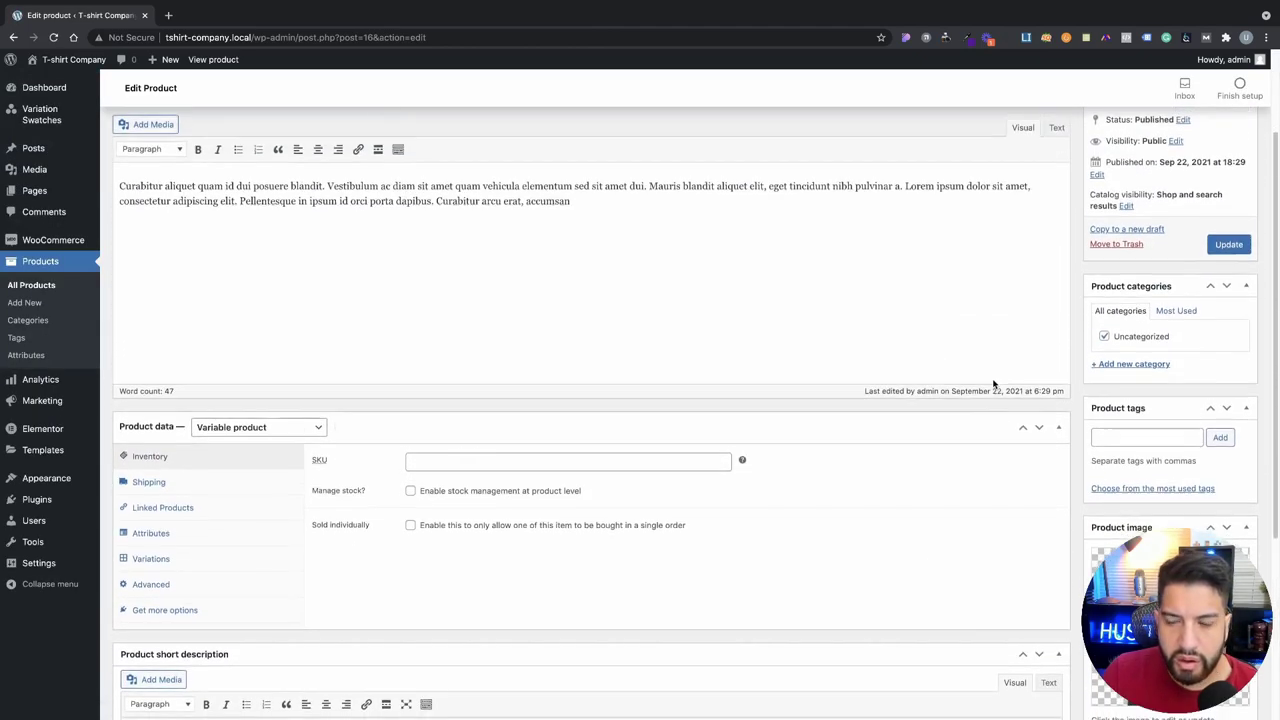
pyautogui.scroll(-3, 994, 380)
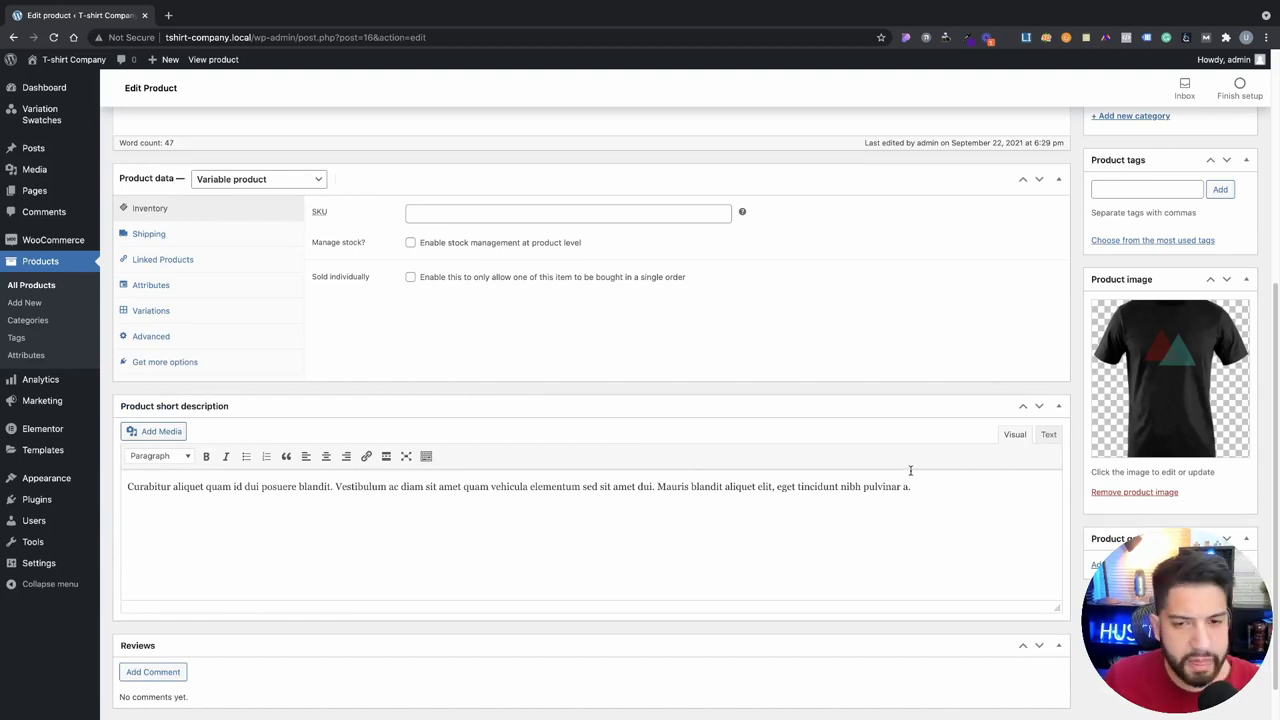
pyautogui.scroll(5, 586, 430)
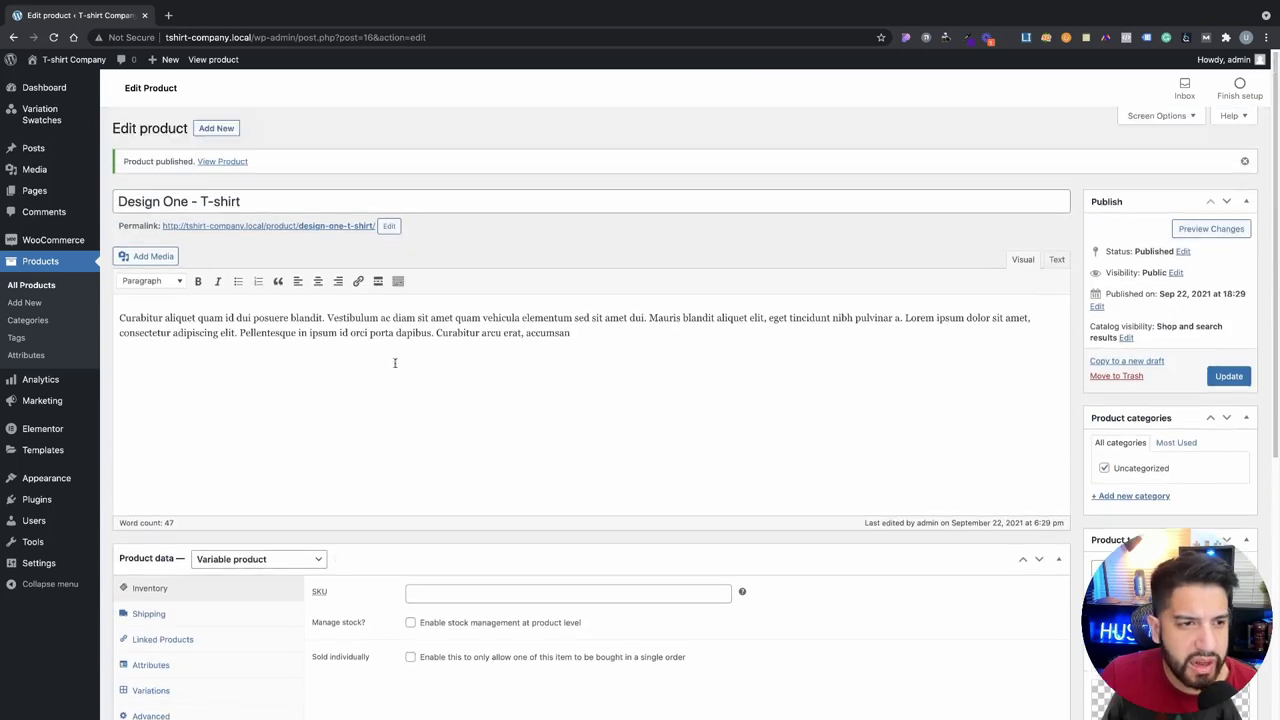
# Step: Rename the Uncategorized product category to T-shirts and set its slug to T-shirts
pyautogui.click(40, 322)
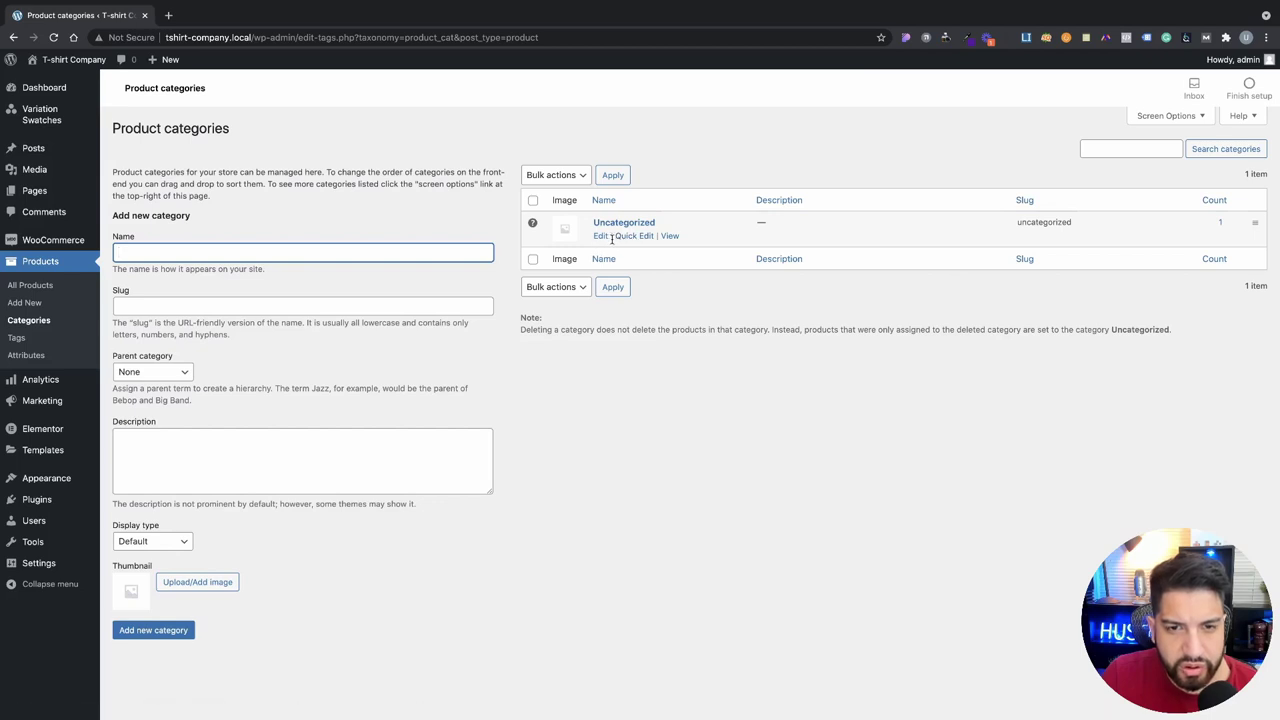
pyautogui.click(628, 236)
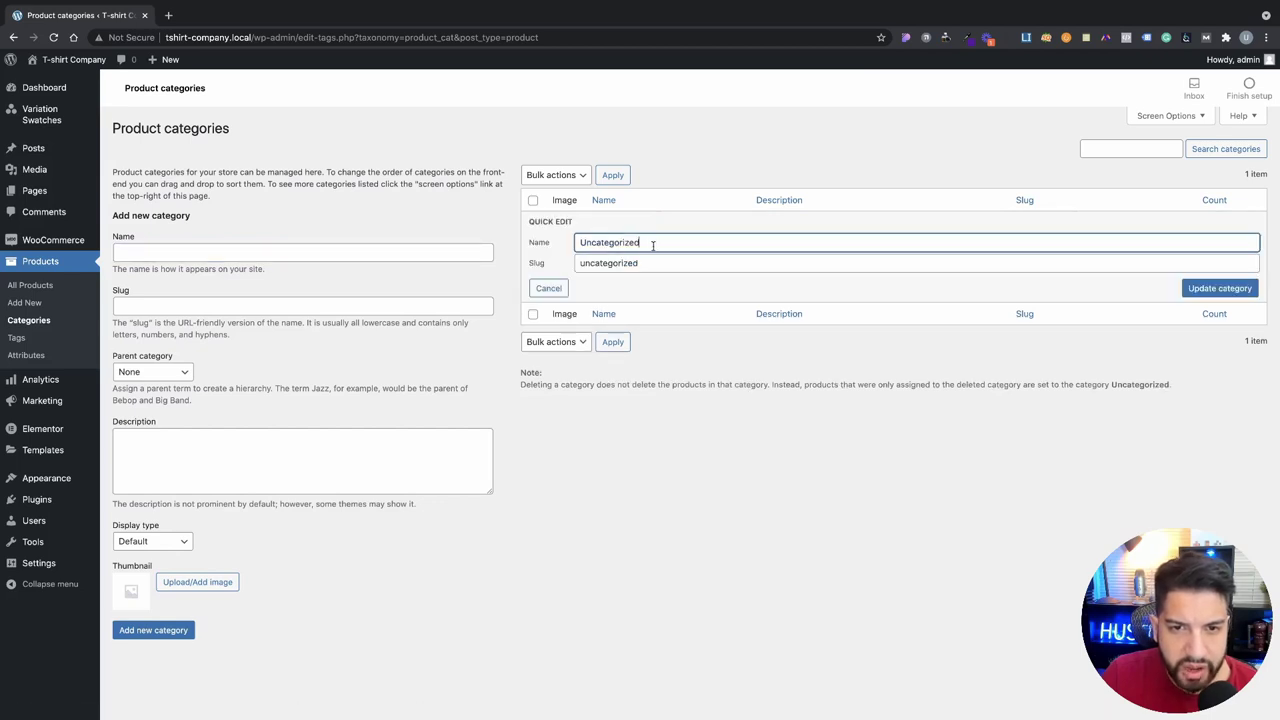
pyautogui.doubleClick(604, 242)
pyautogui.press('BackSpace')
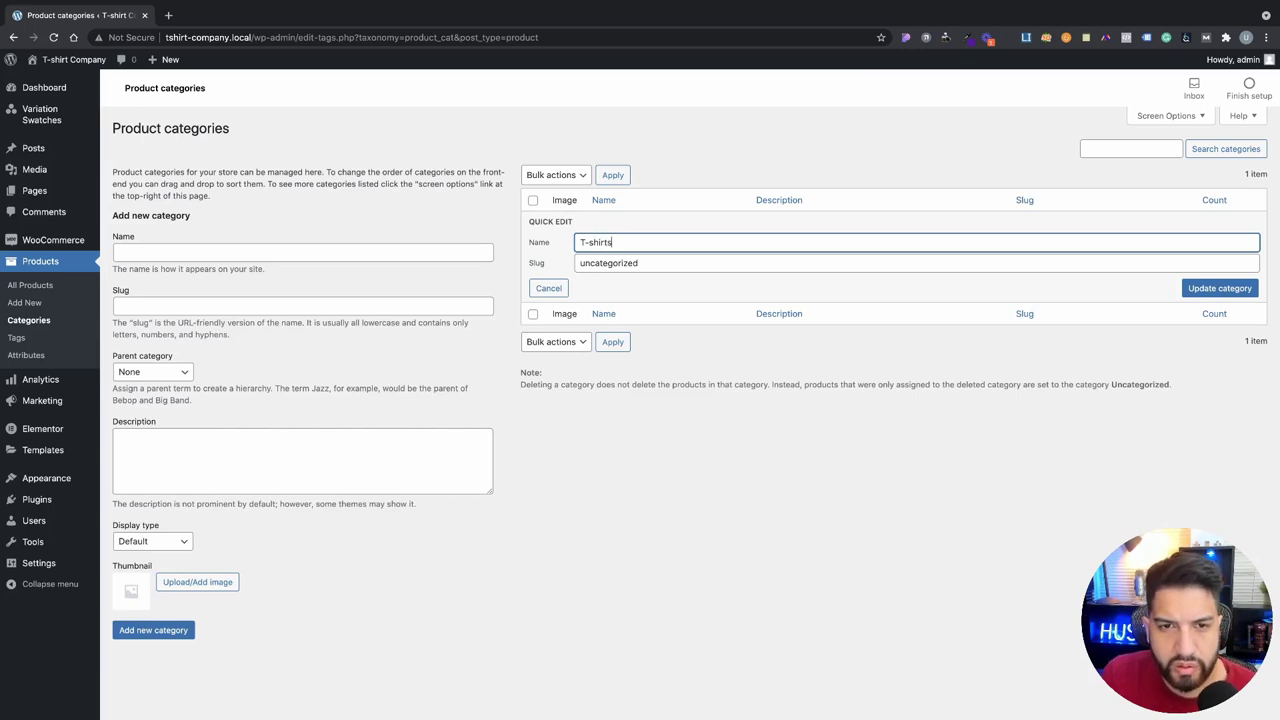
pyautogui.moveTo(641, 266); pyautogui.dragTo(548, 262)
pyautogui.write('T-shirts')
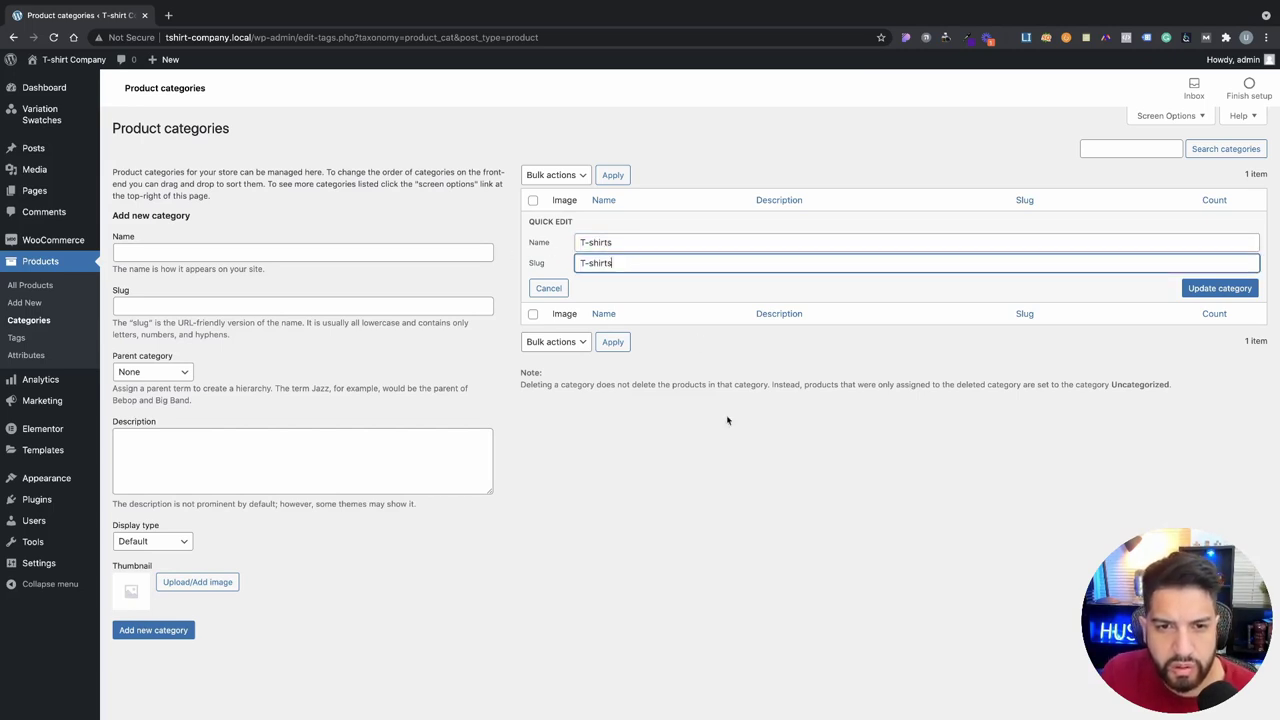
pyautogui.click(729, 422)
pyautogui.click(1192, 288)
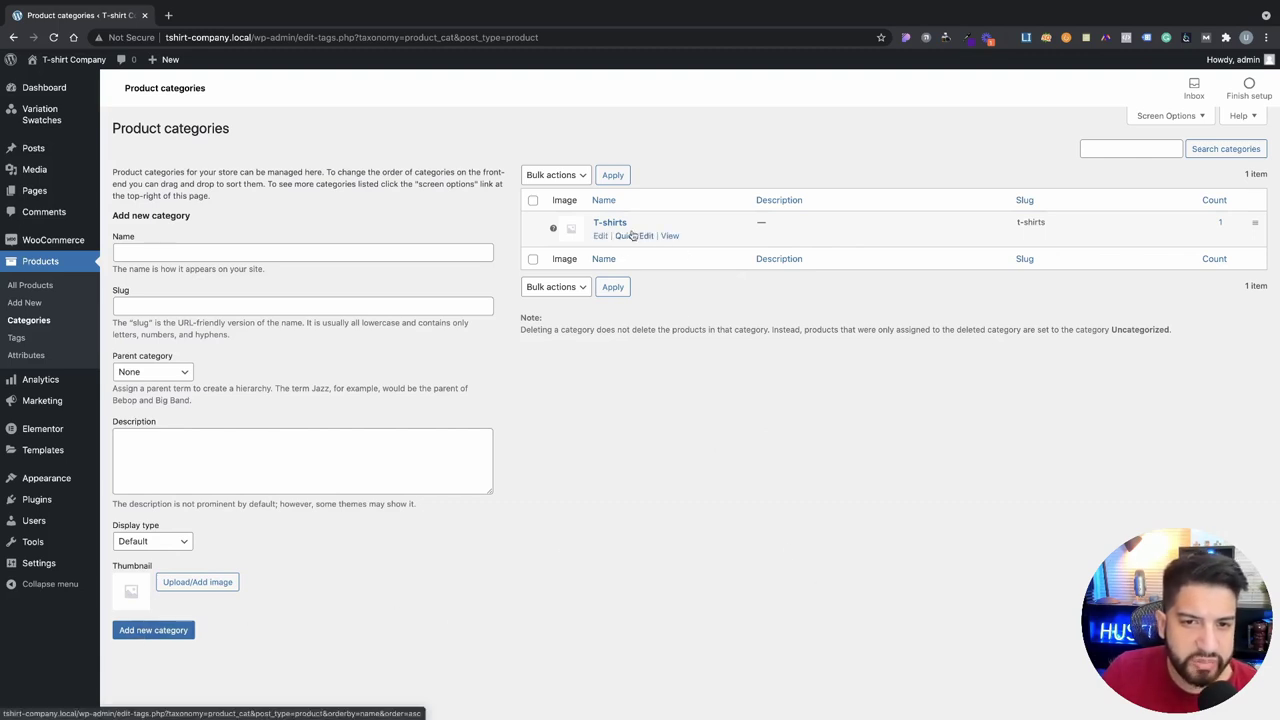
# Step: Create a Single Product template named Product Page in the Theme Builder and dismiss the block library
pyautogui.moveTo(594, 238)
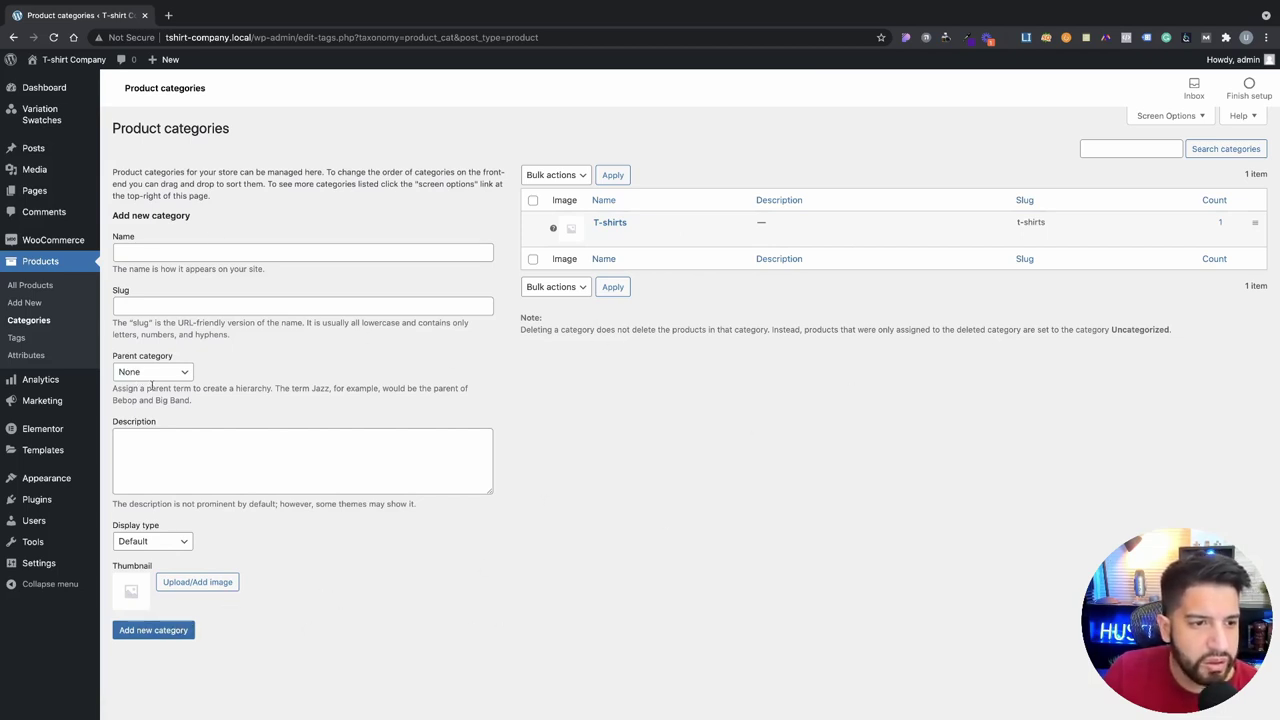
pyautogui.moveTo(59, 453)
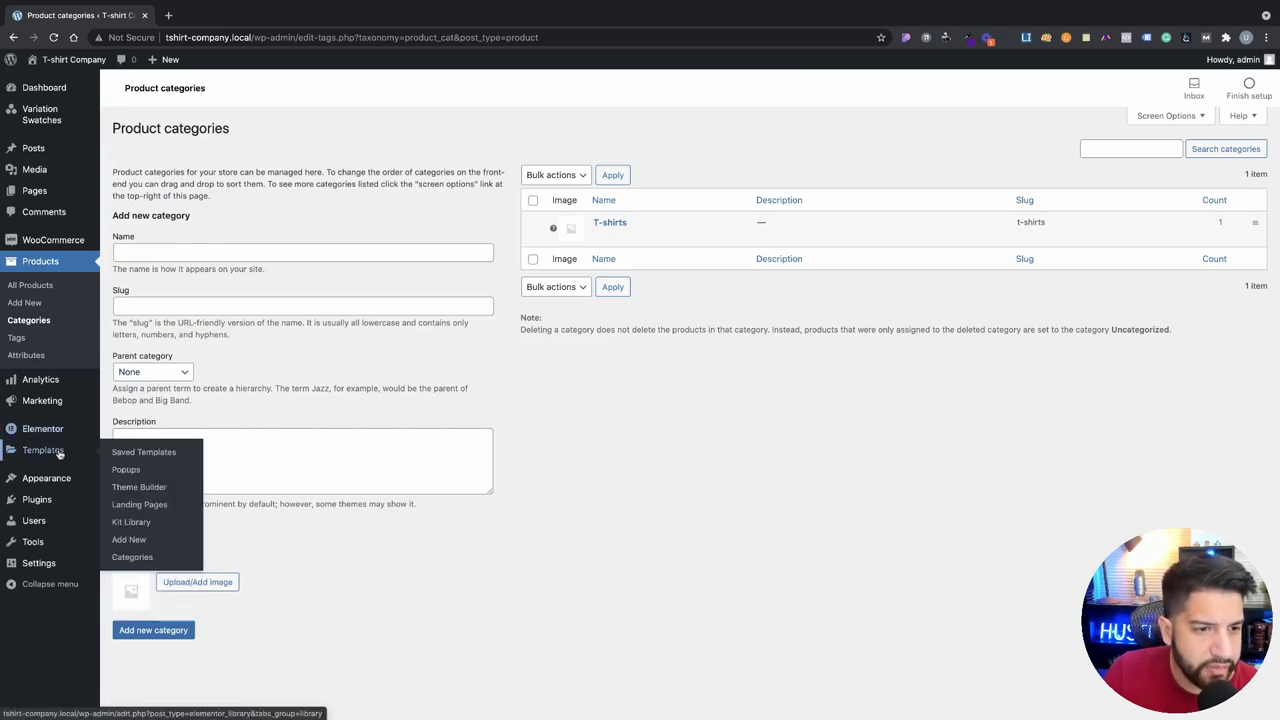
pyautogui.click(160, 488)
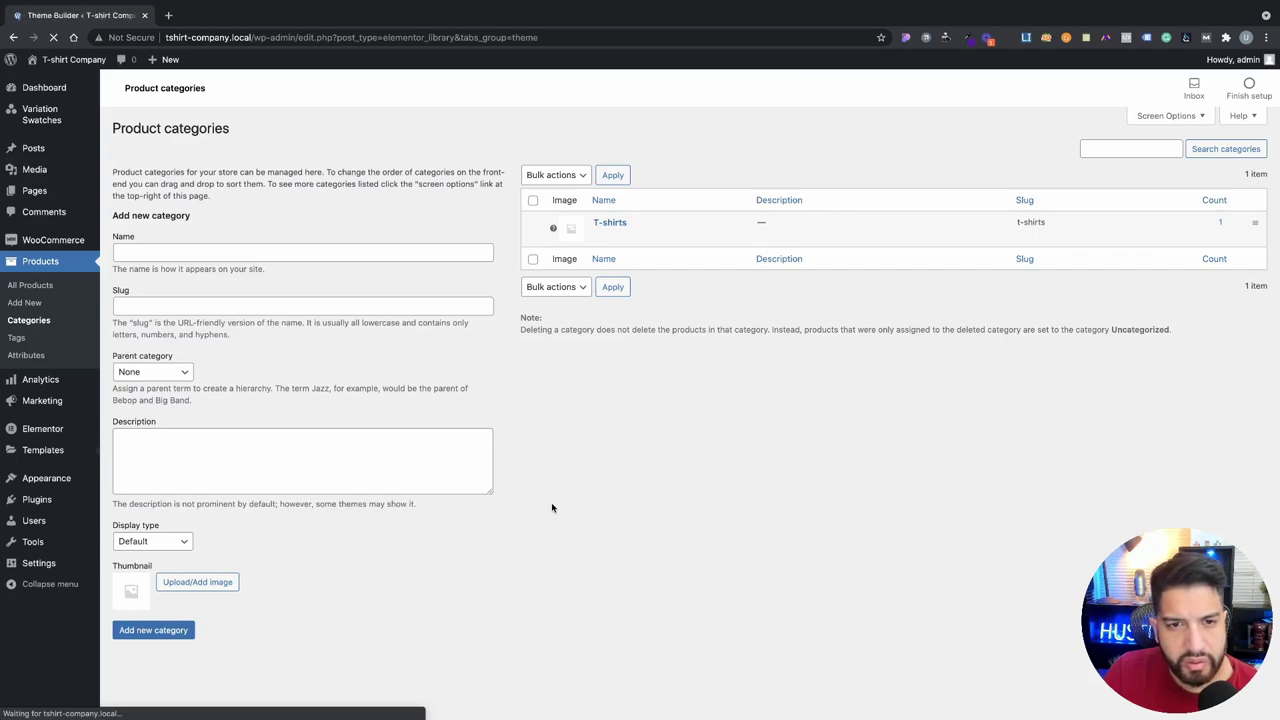
pyautogui.click(259, 87)
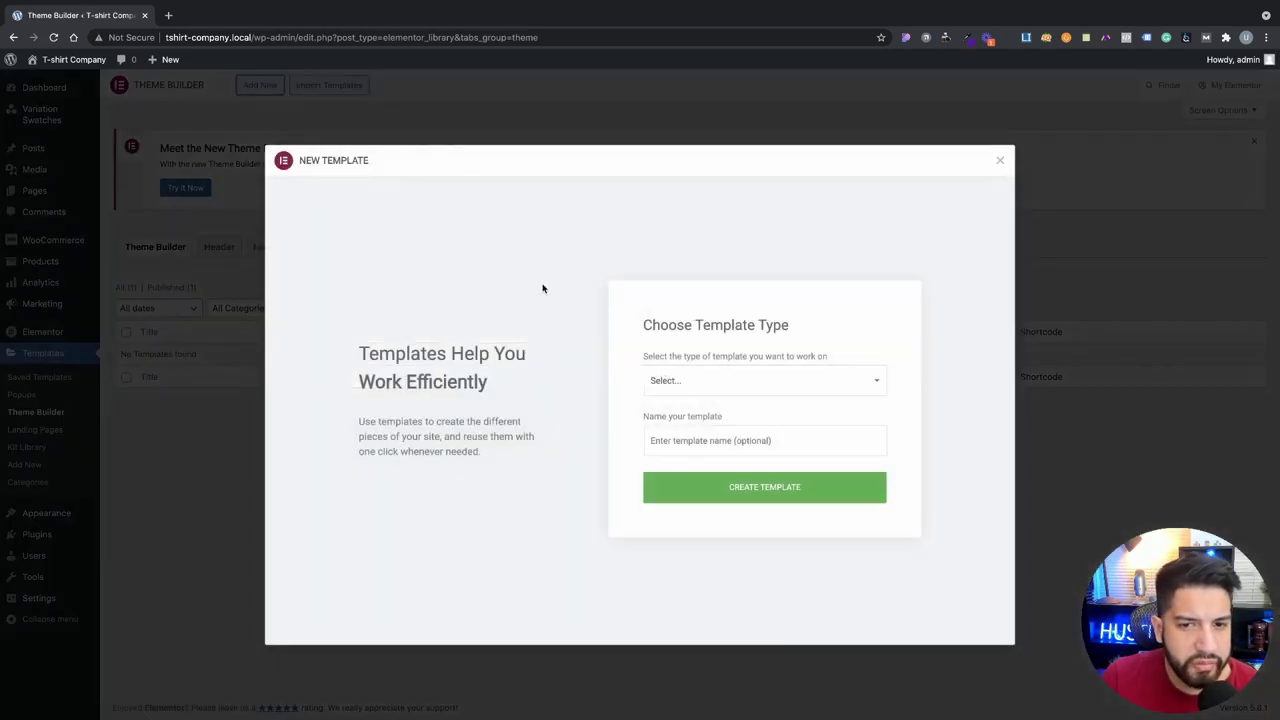
pyautogui.click(700, 389)
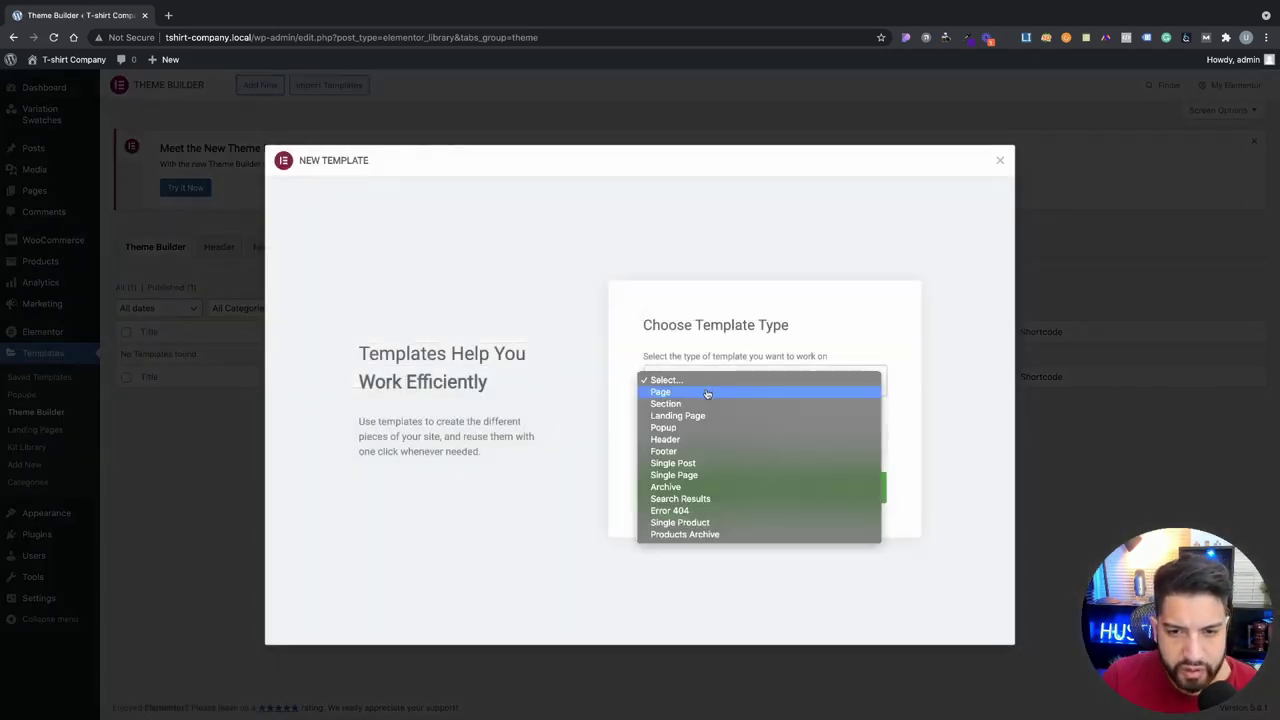
pyautogui.click(744, 530)
pyautogui.click(716, 444)
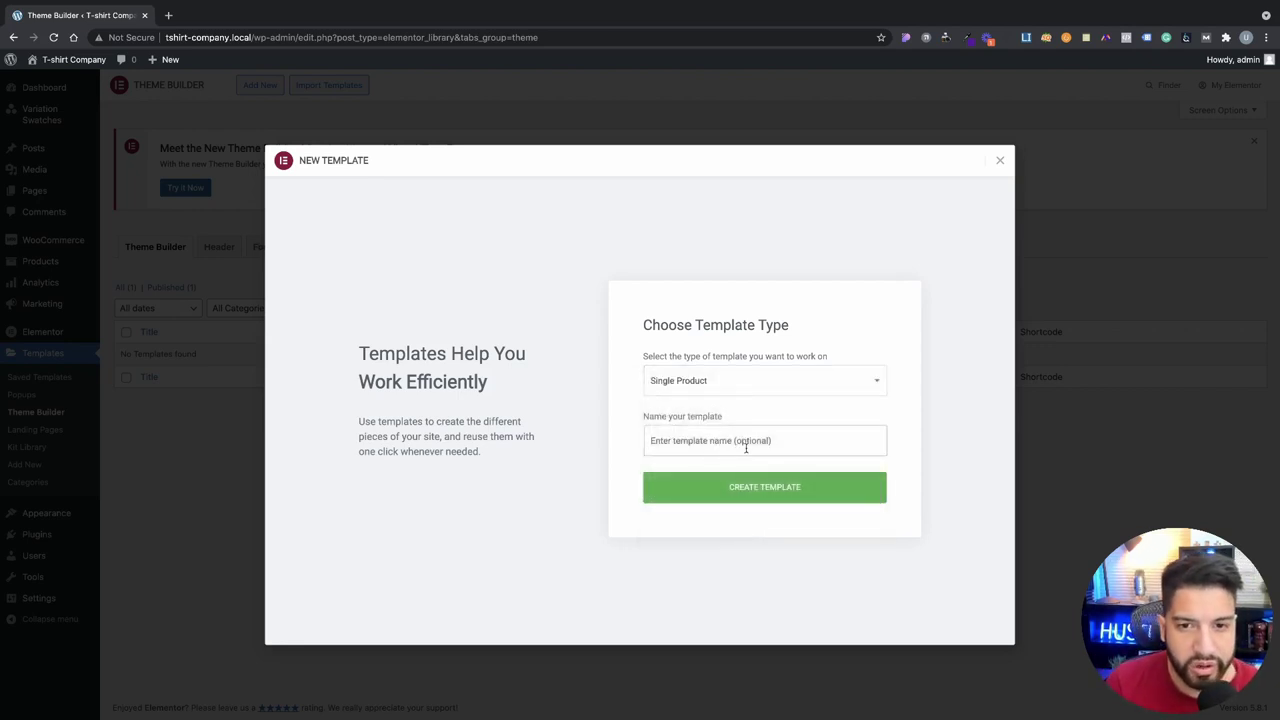
pyautogui.write('Product Page')
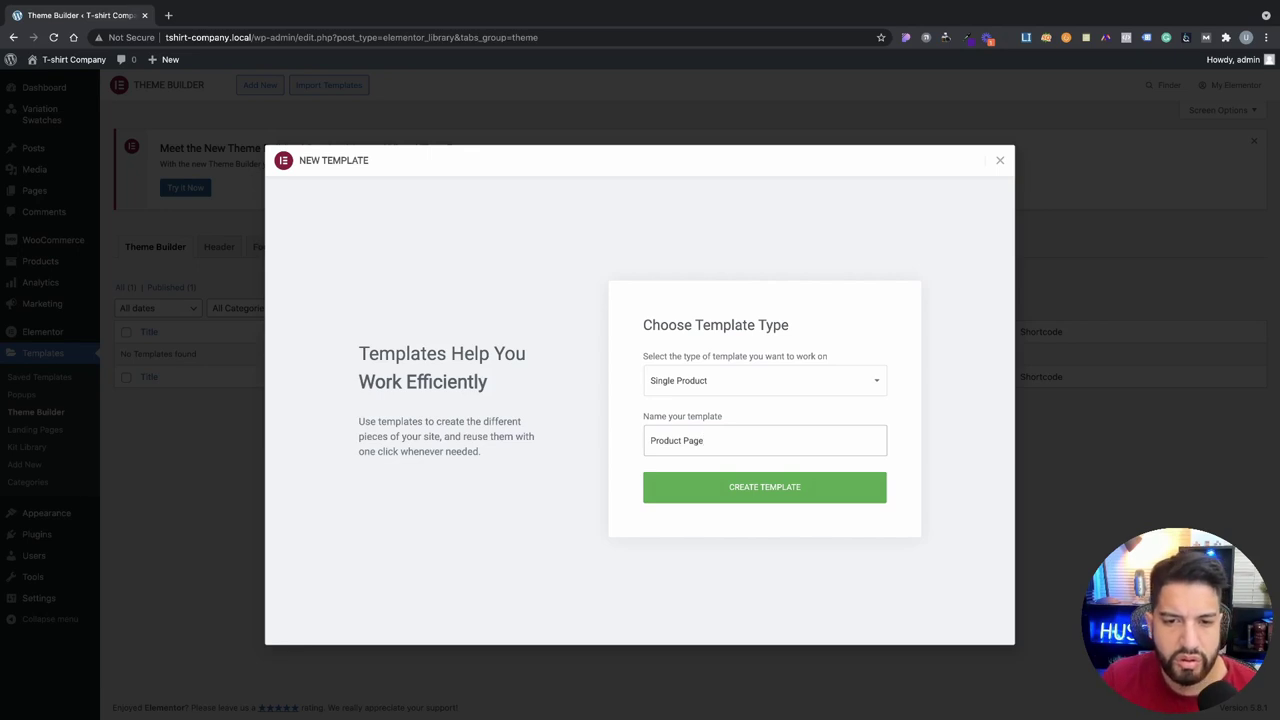
pyautogui.click(751, 484)
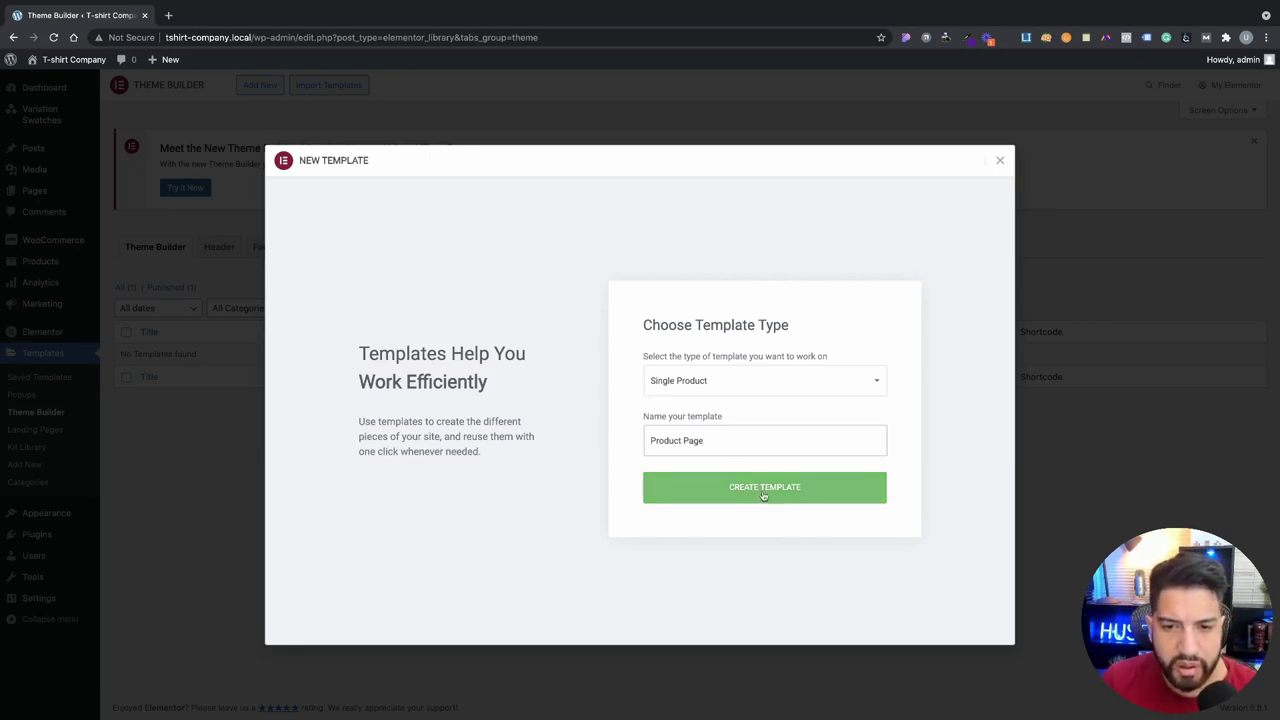
pyautogui.click(803, 499)
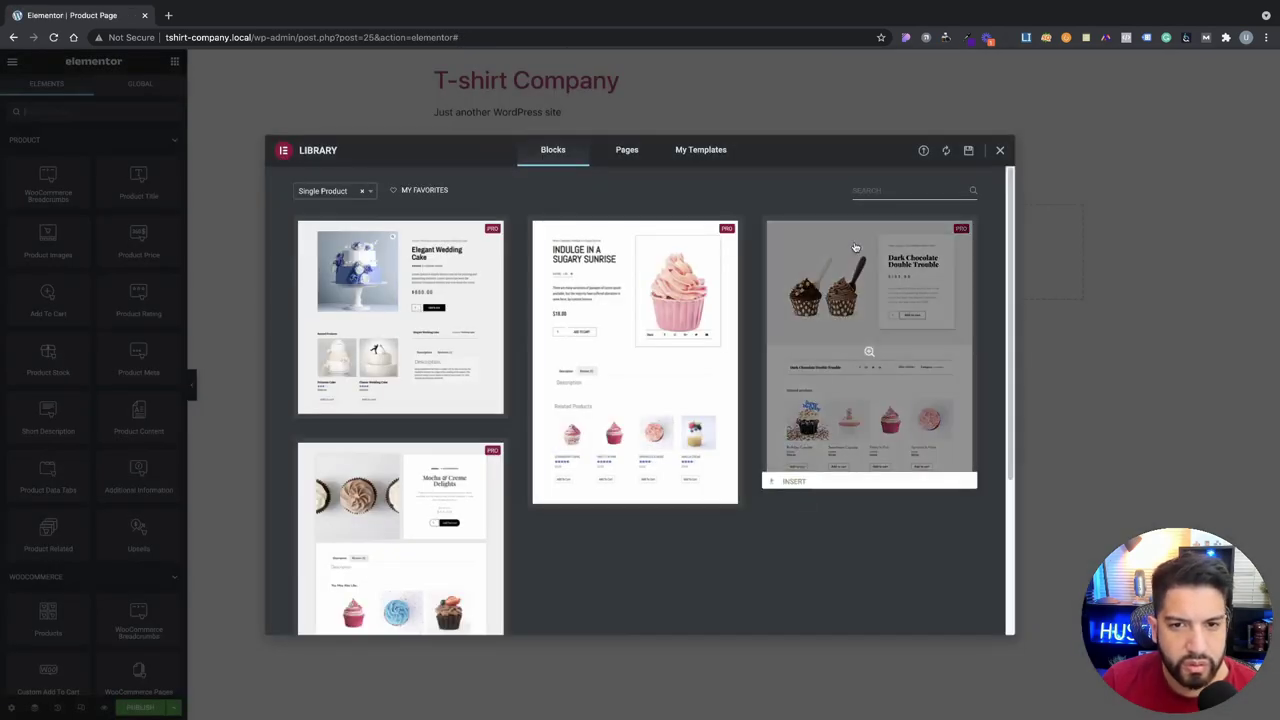
pyautogui.click(1001, 150)
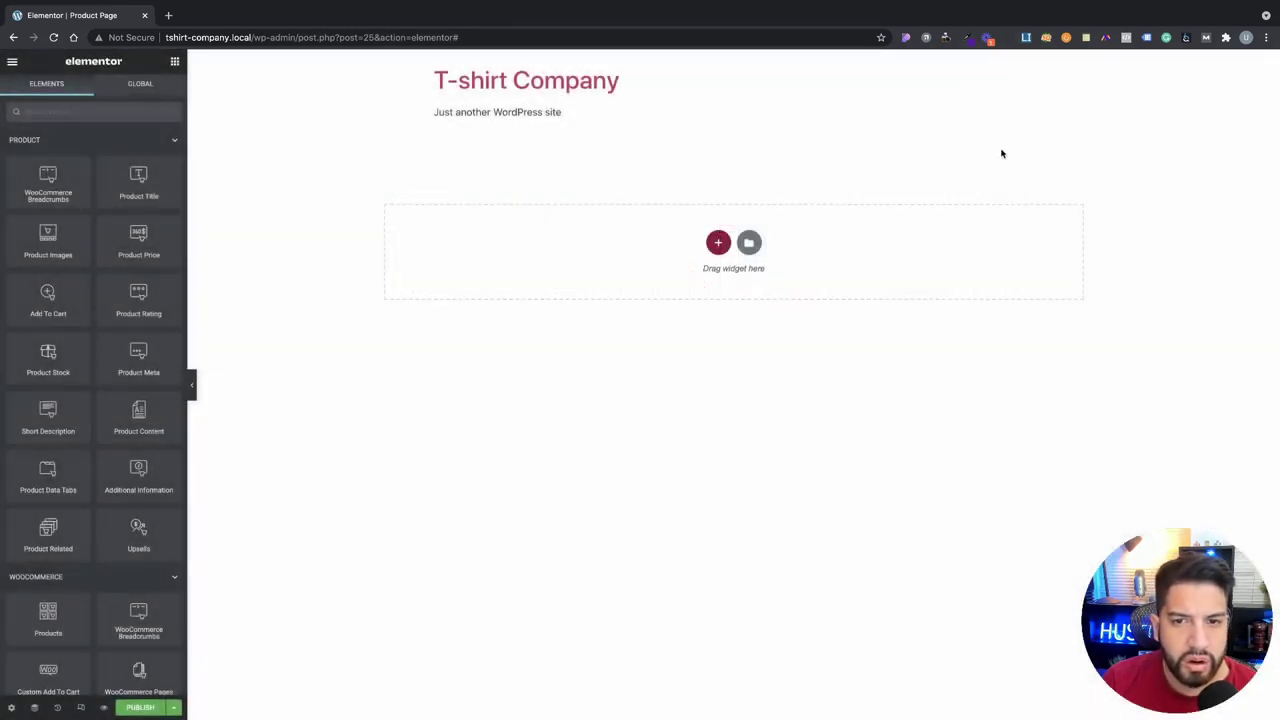
# Step: Set the template's page layout to Elementor Canvas
pyautogui.click(12, 708)
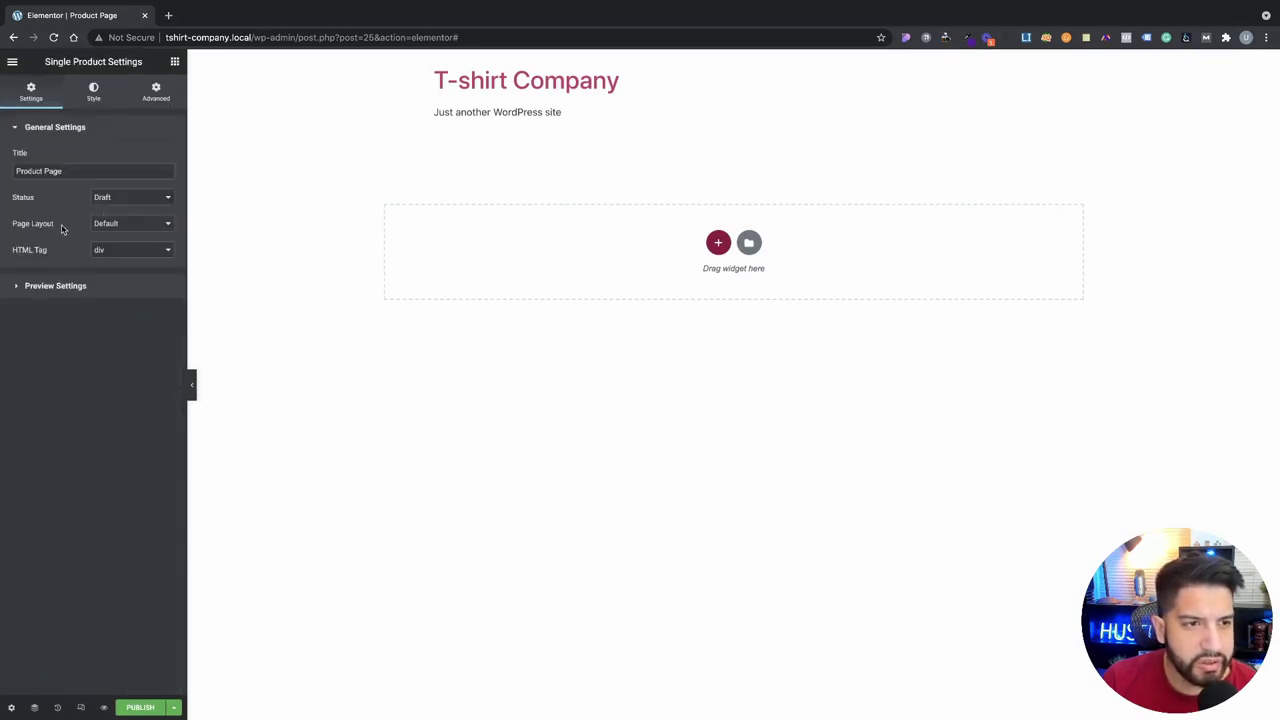
pyautogui.click(120, 223)
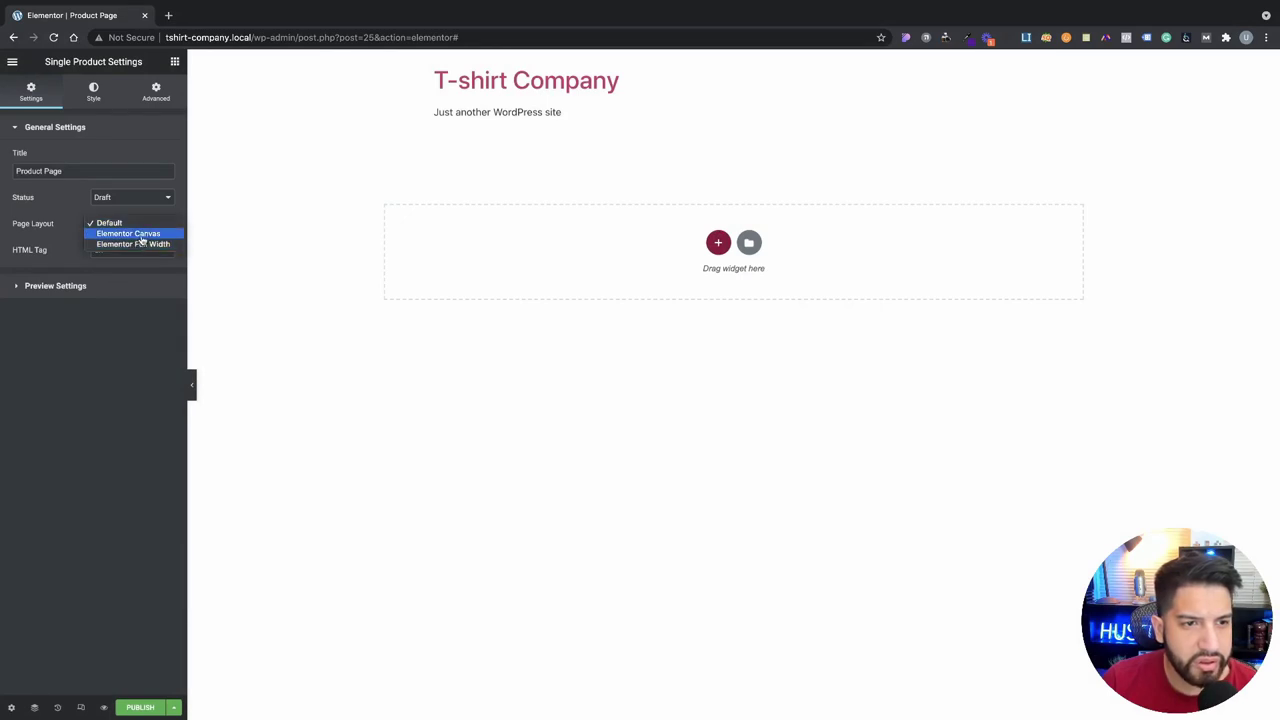
pyautogui.click(376, 300)
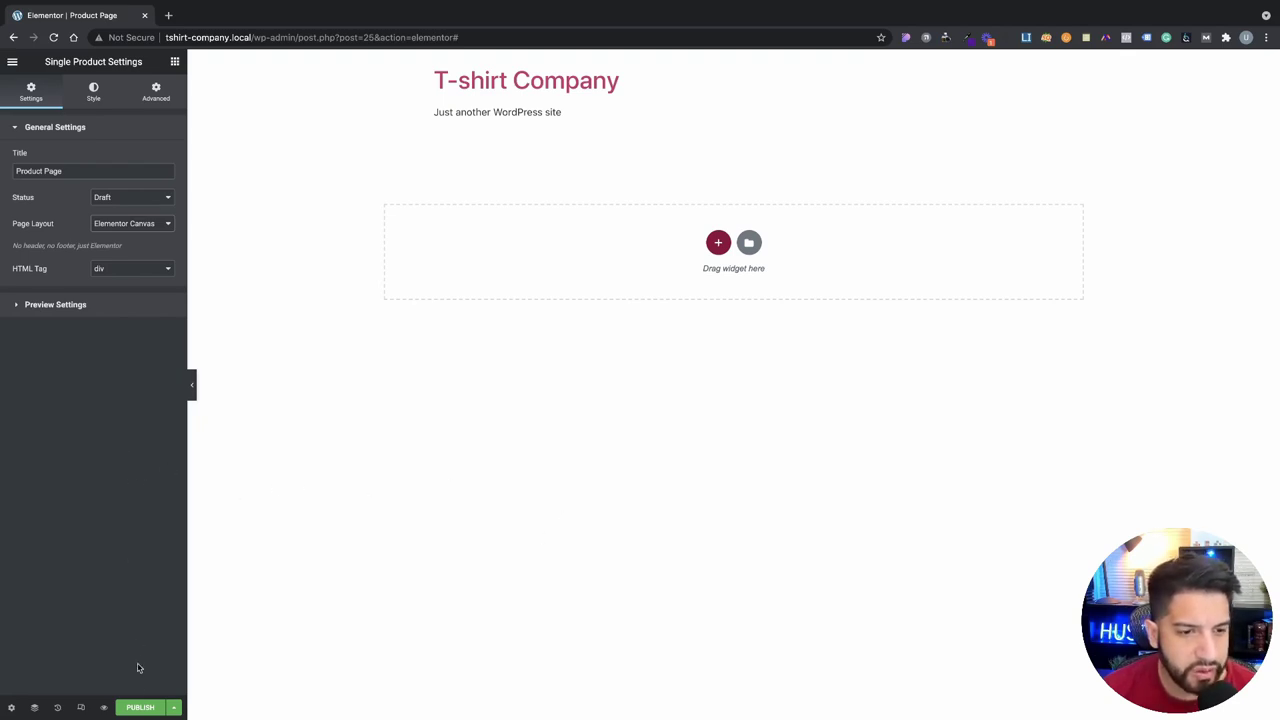
# Step: Publish the template with a display condition that includes Products
pyautogui.click(137, 706)
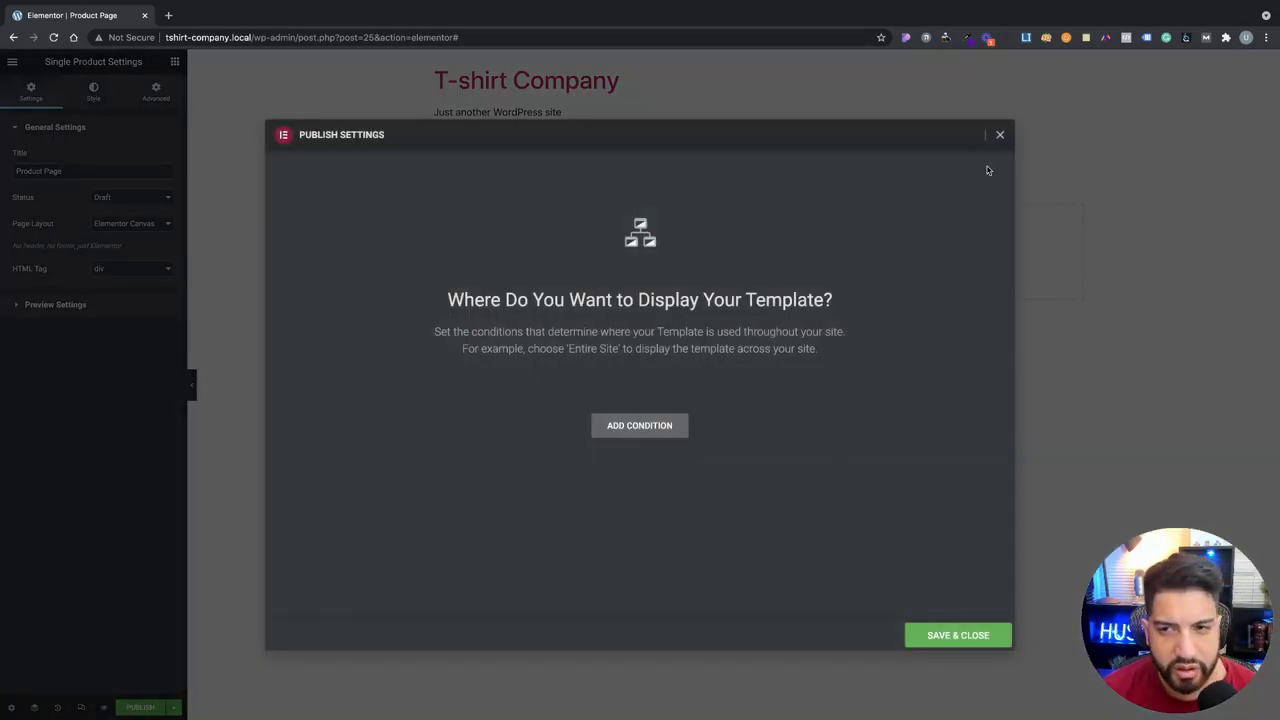
pyautogui.click(1000, 134)
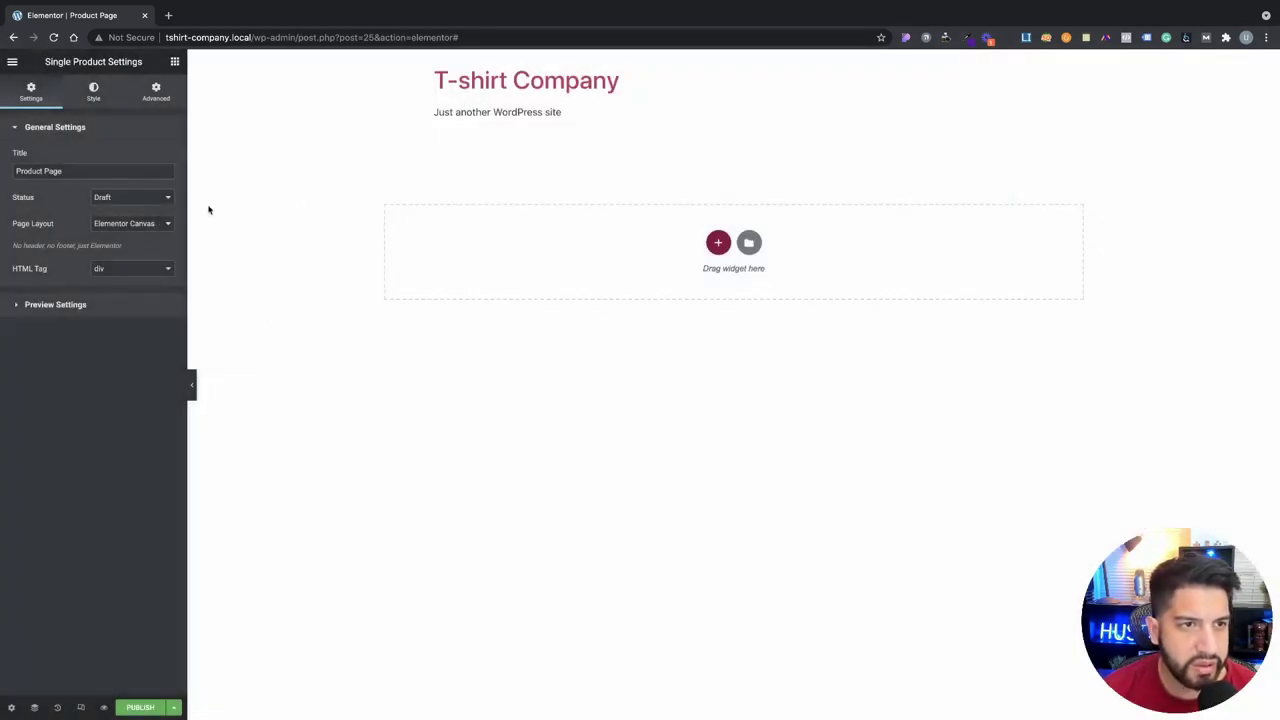
pyautogui.click(140, 707)
pyautogui.click(628, 430)
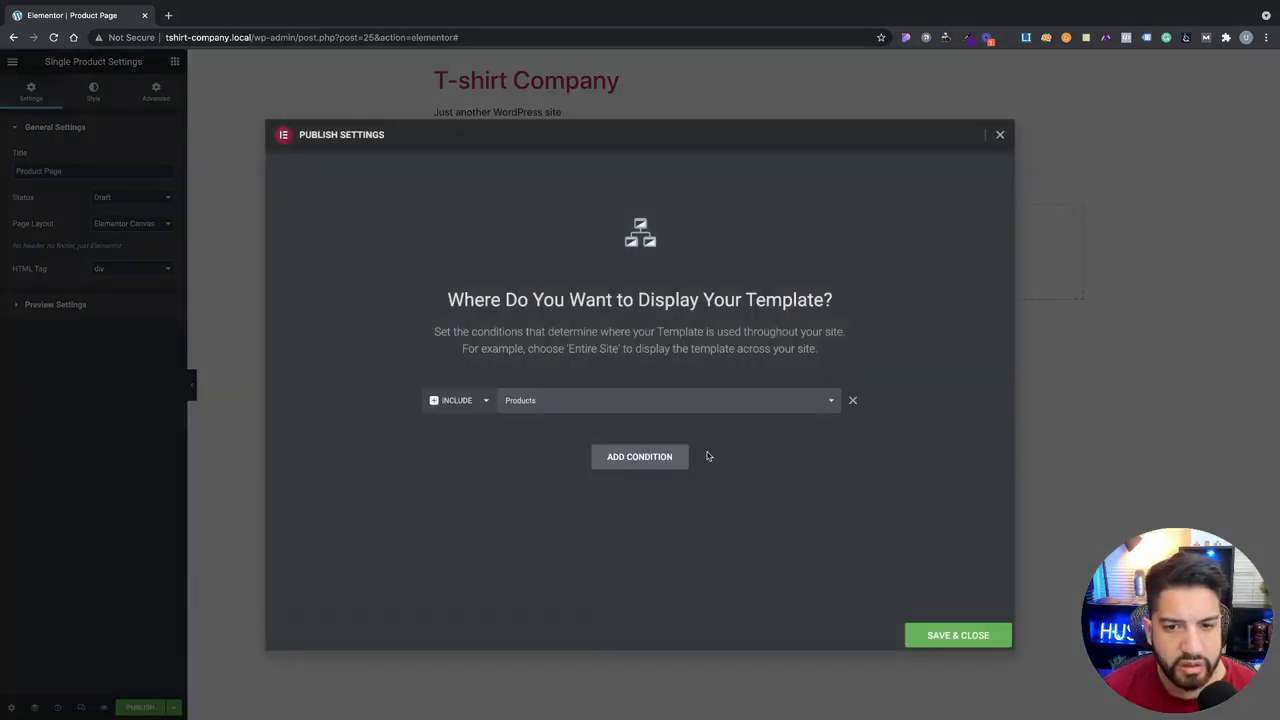
pyautogui.click(958, 635)
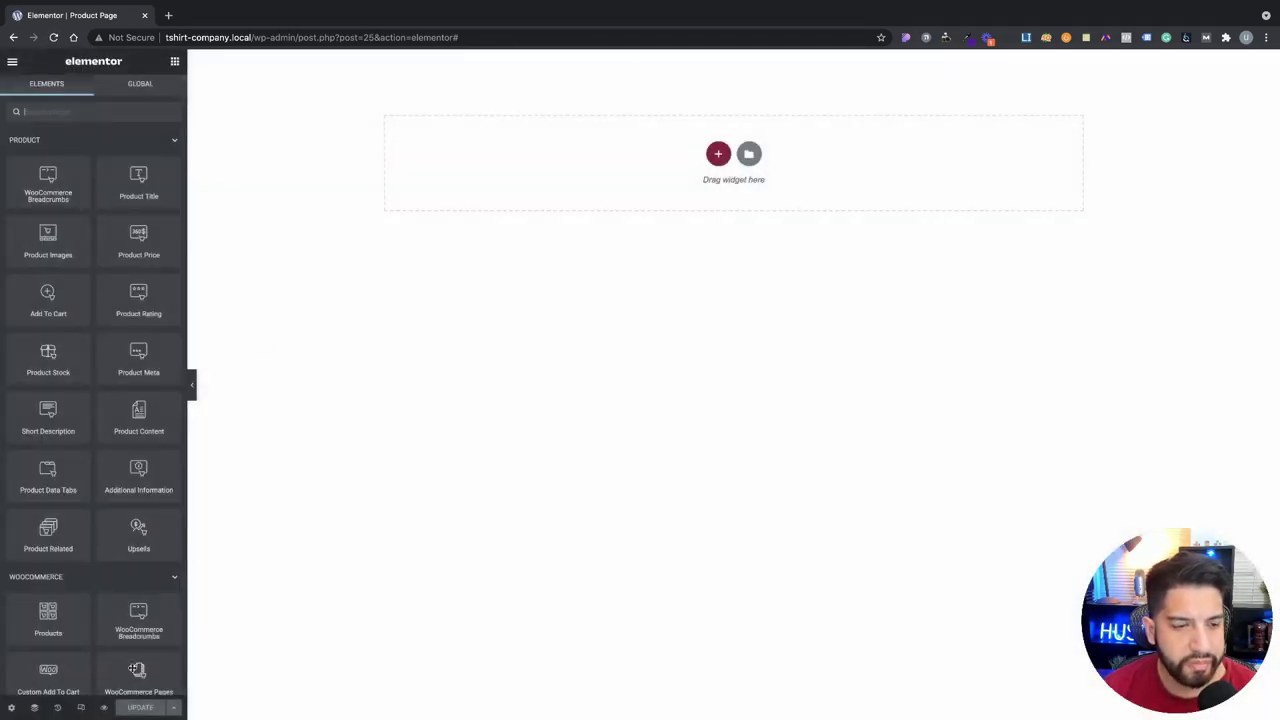
# Step: Select Design One - T-shirt as the template's preview product and review the general settings
pyautogui.click(11, 707)
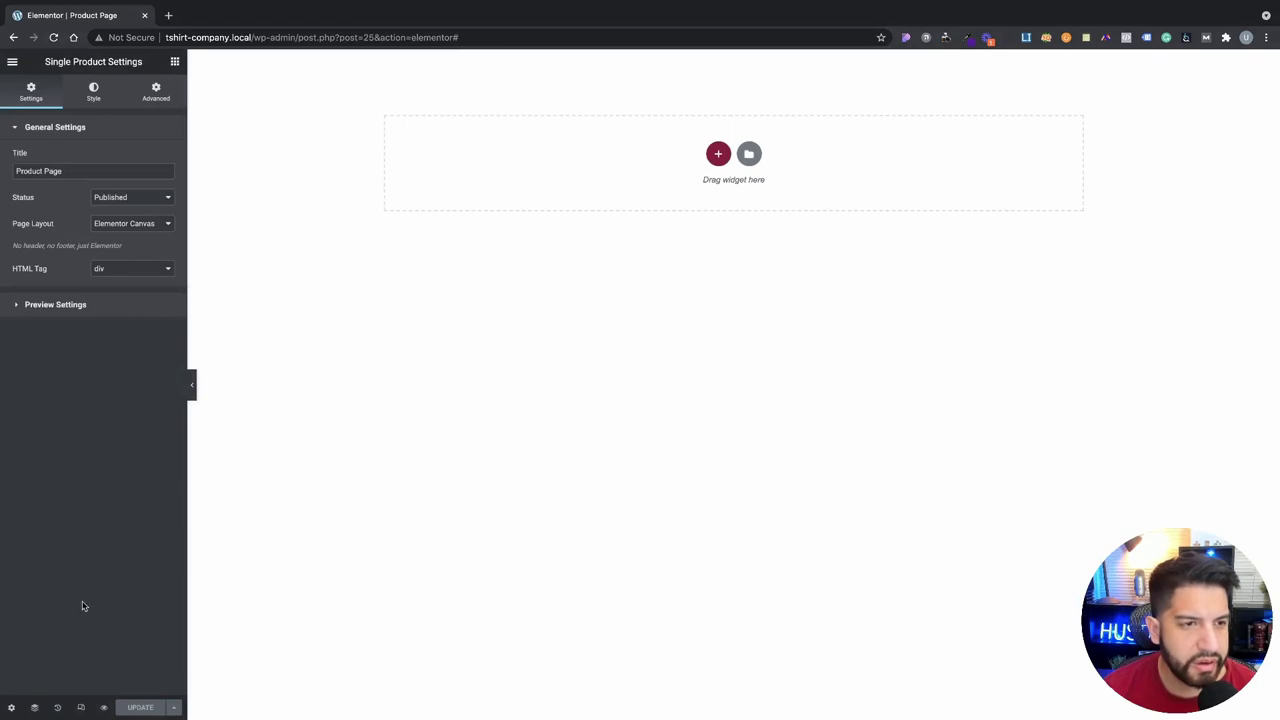
pyautogui.click(80, 310)
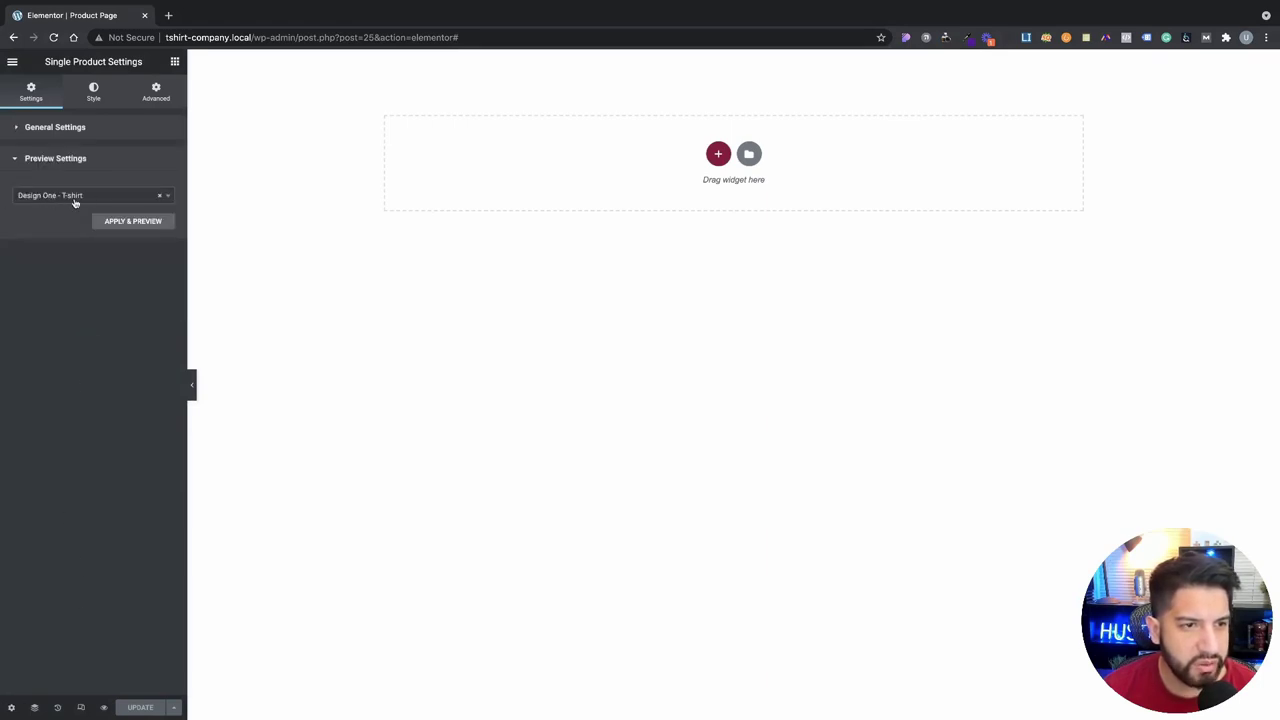
pyautogui.click(74, 199)
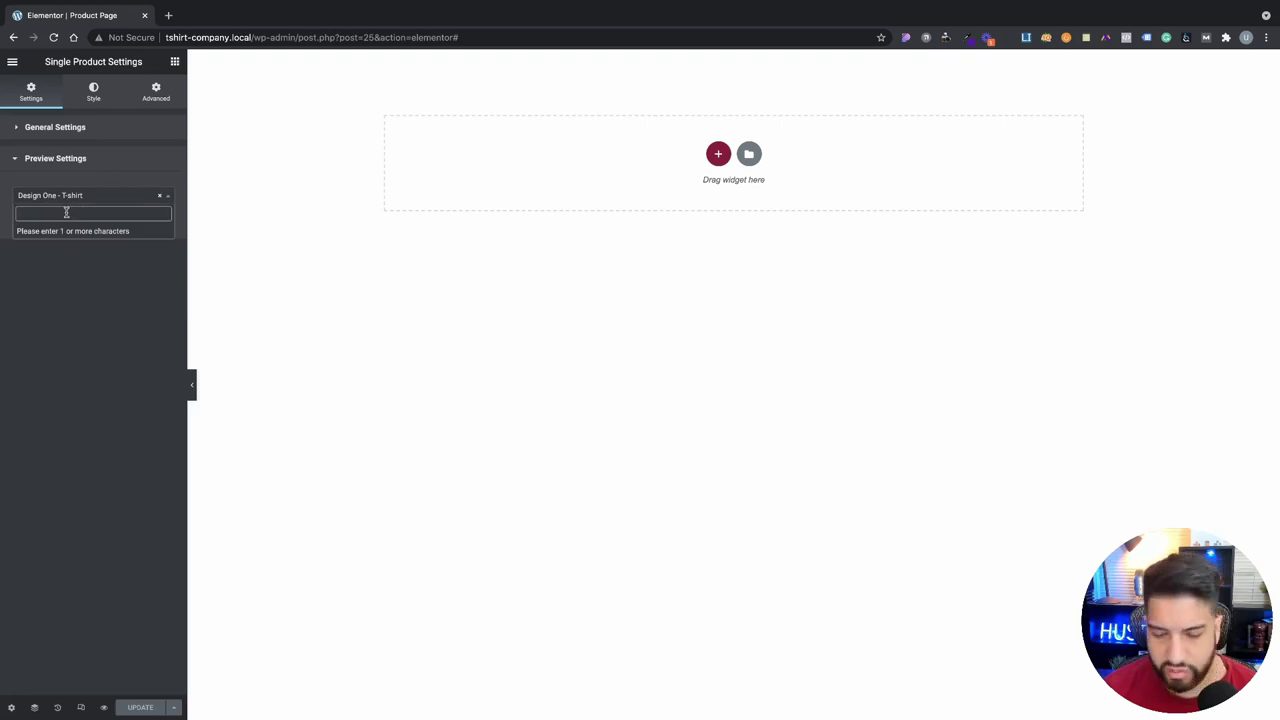
pyautogui.write('design')
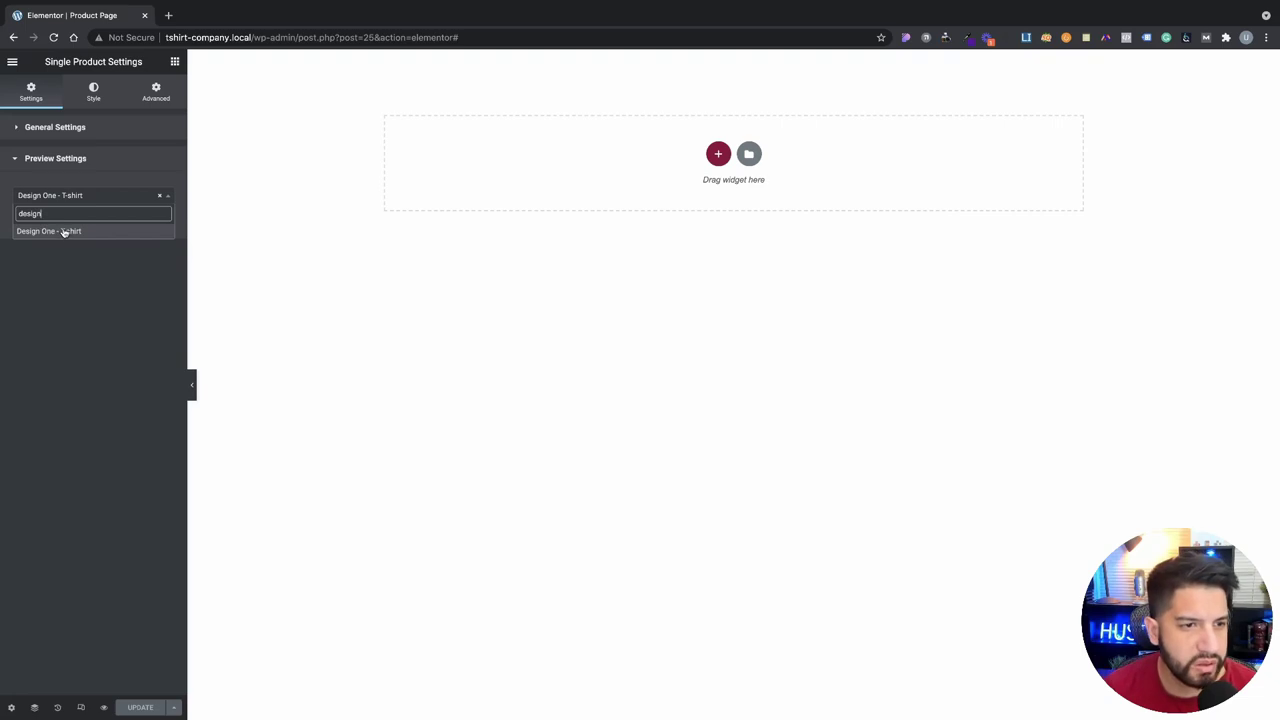
pyautogui.click(60, 231)
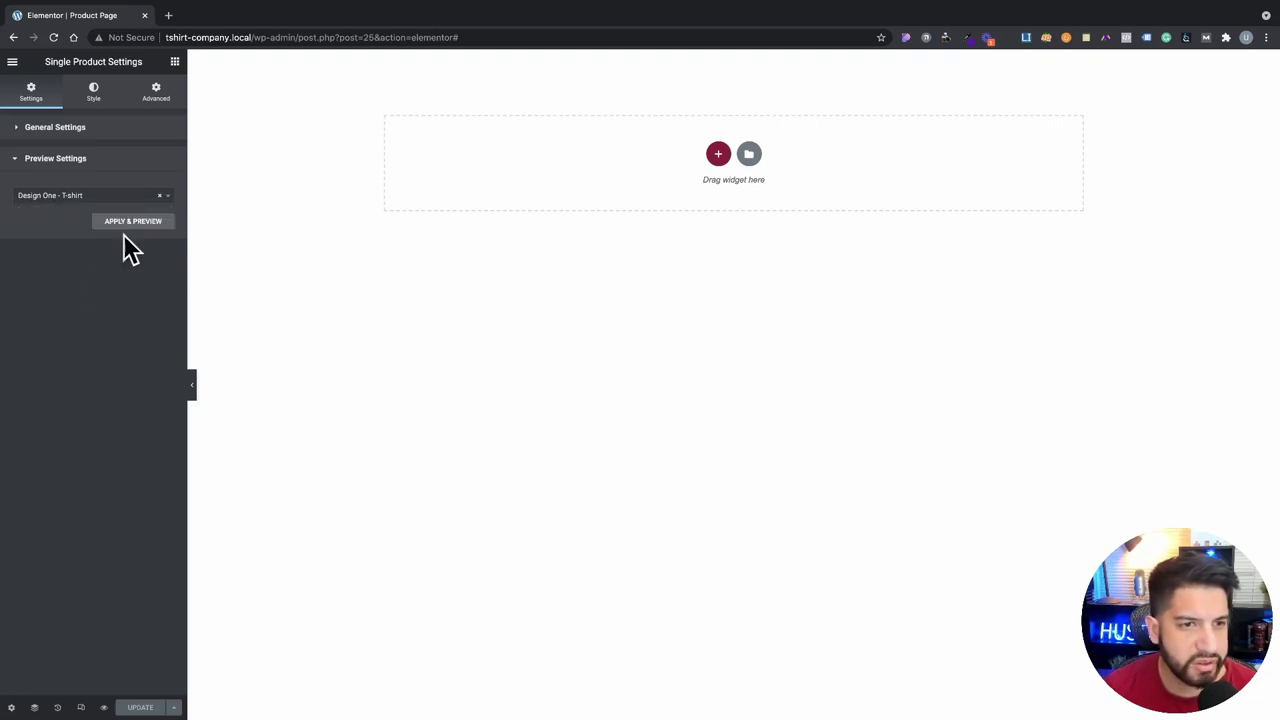
pyautogui.click(68, 127)
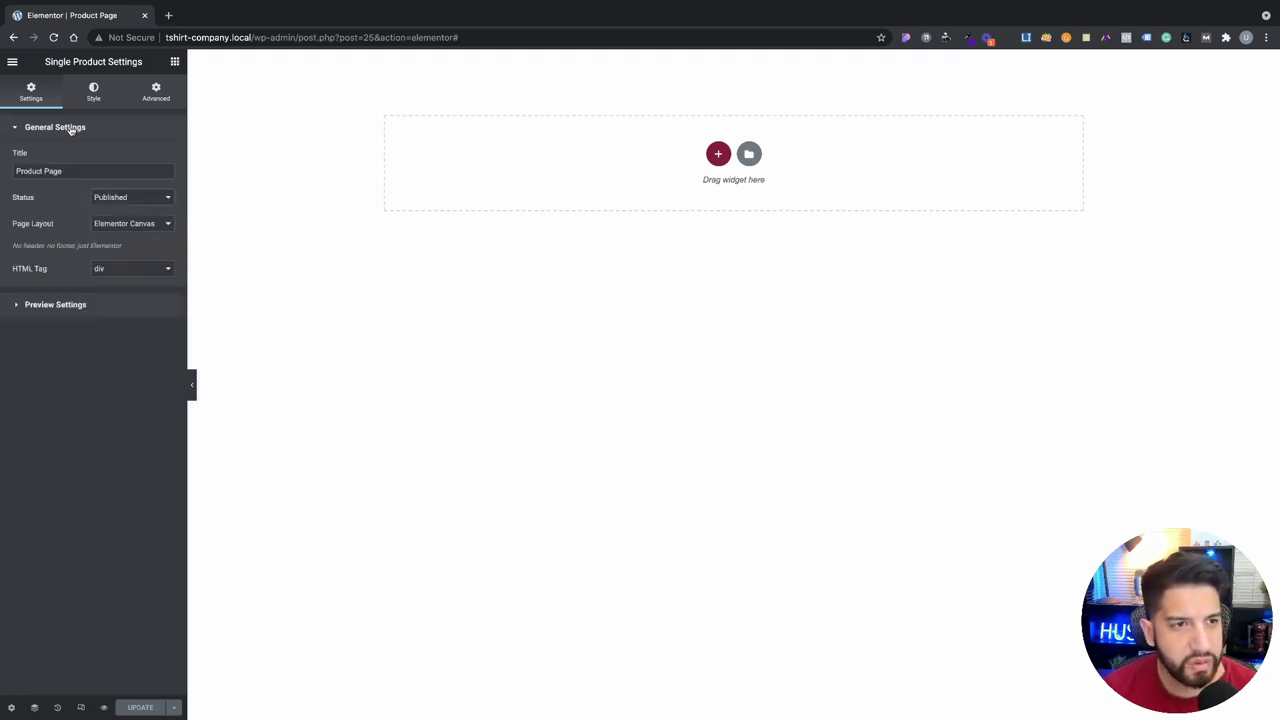
pyautogui.click(93, 92)
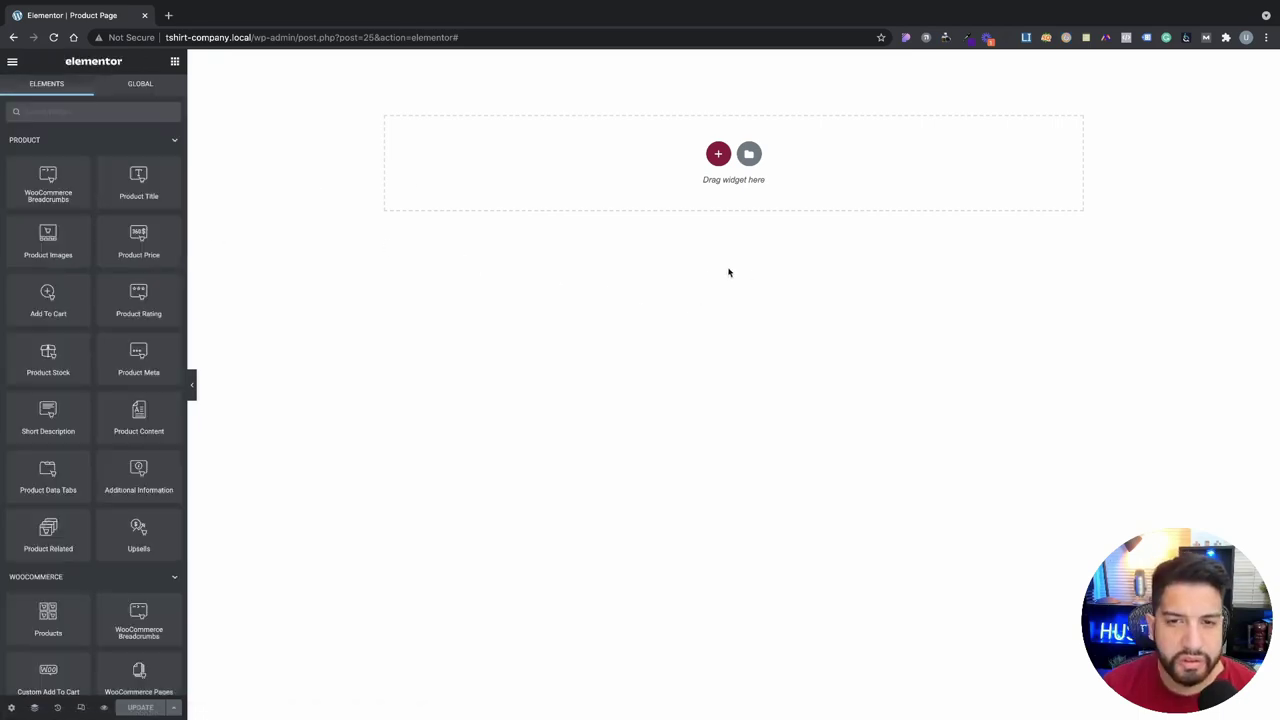
# Step: Add a section with two equal columns to the empty template
pyautogui.click(714, 288)
pyautogui.click(718, 153)
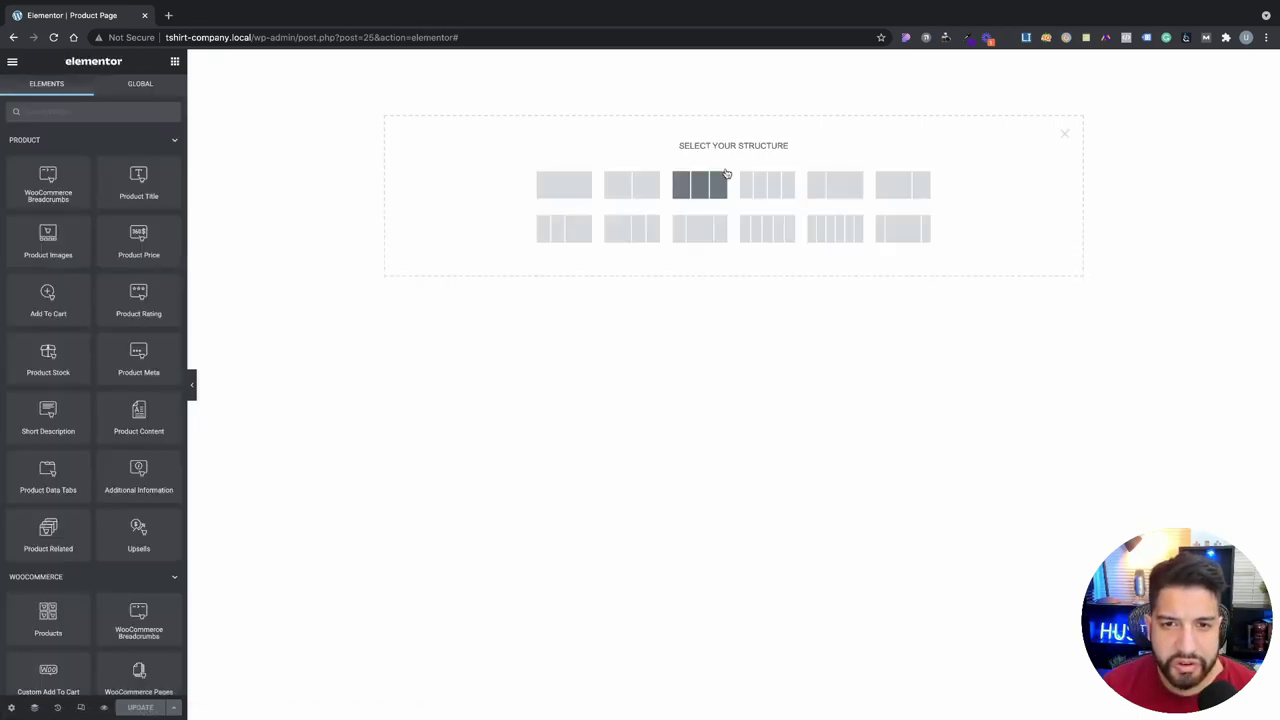
pyautogui.click(633, 189)
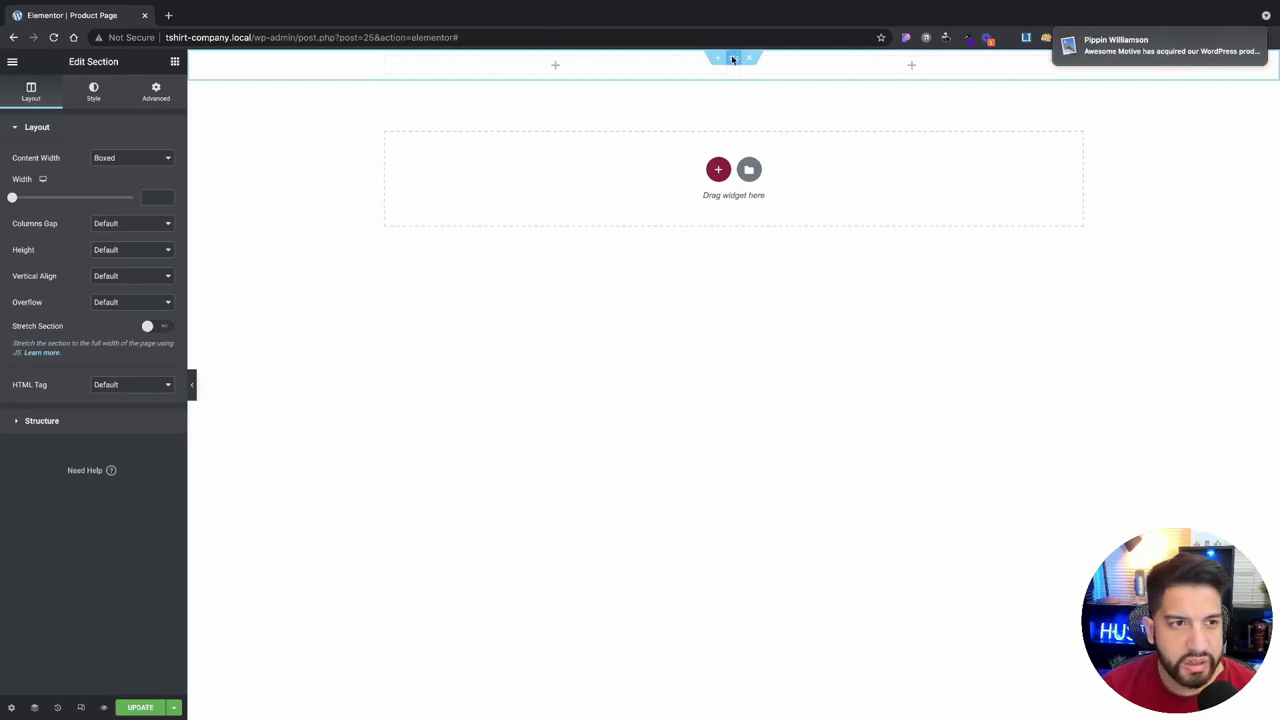
# Step: Unlink the section's padding values and set the top and bottom padding to 50 px each
pyautogui.click(155, 93)
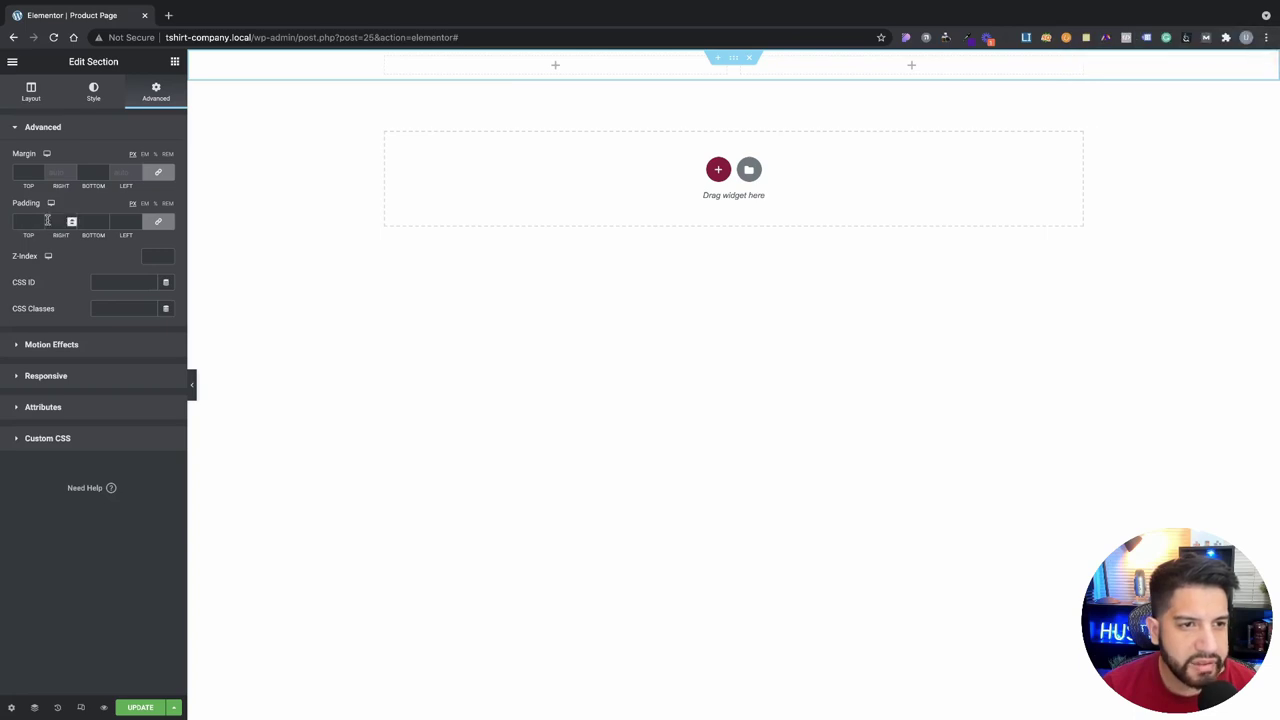
pyautogui.click(158, 221)
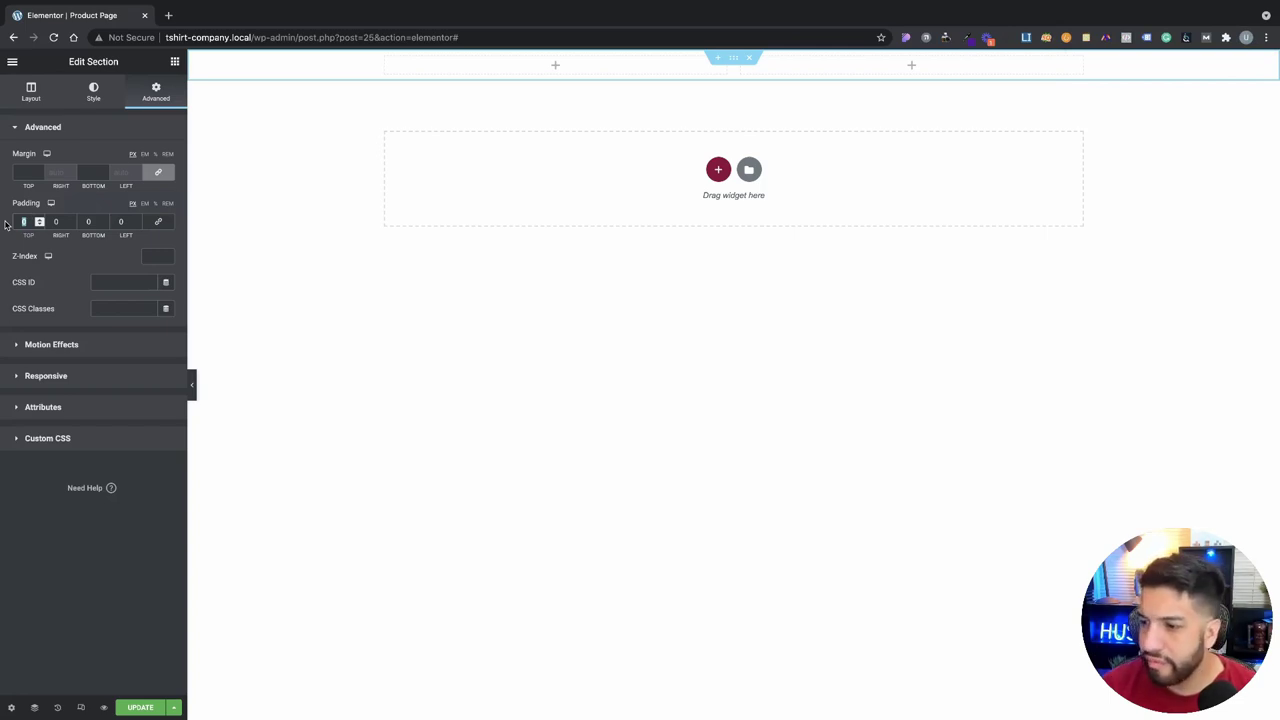
pyautogui.write('50')
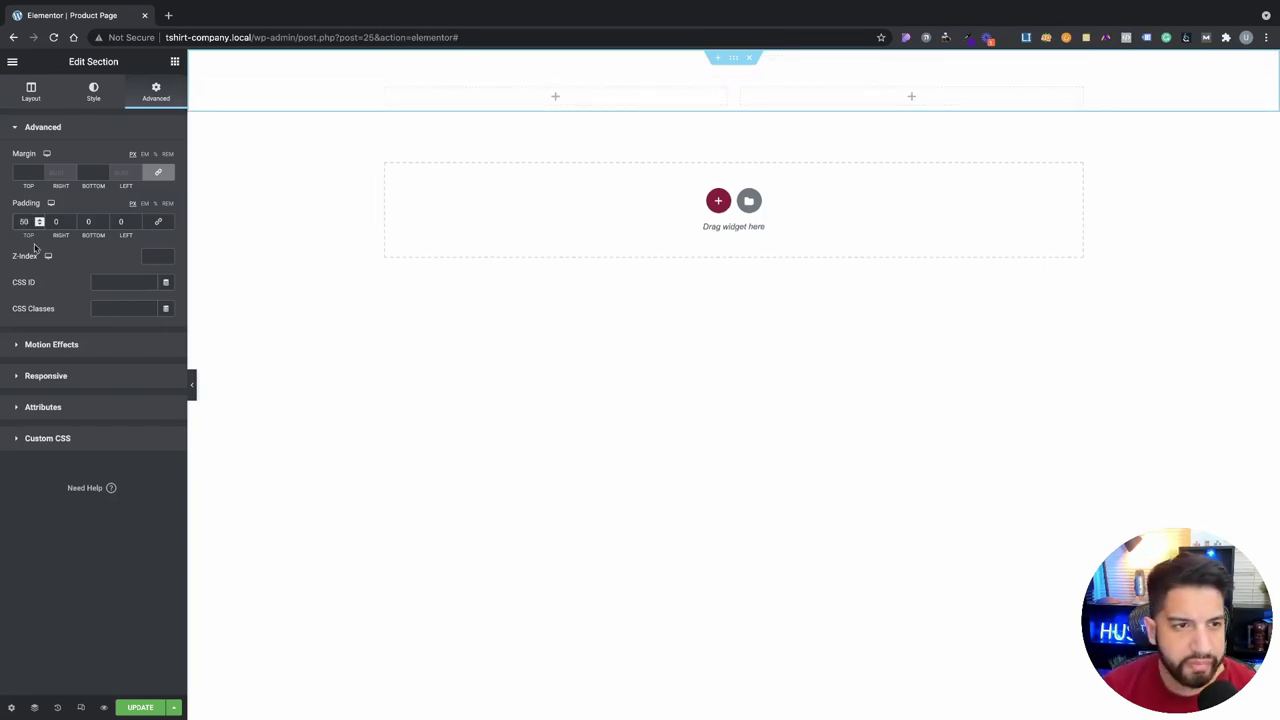
pyautogui.click(83, 221)
pyautogui.write('50')
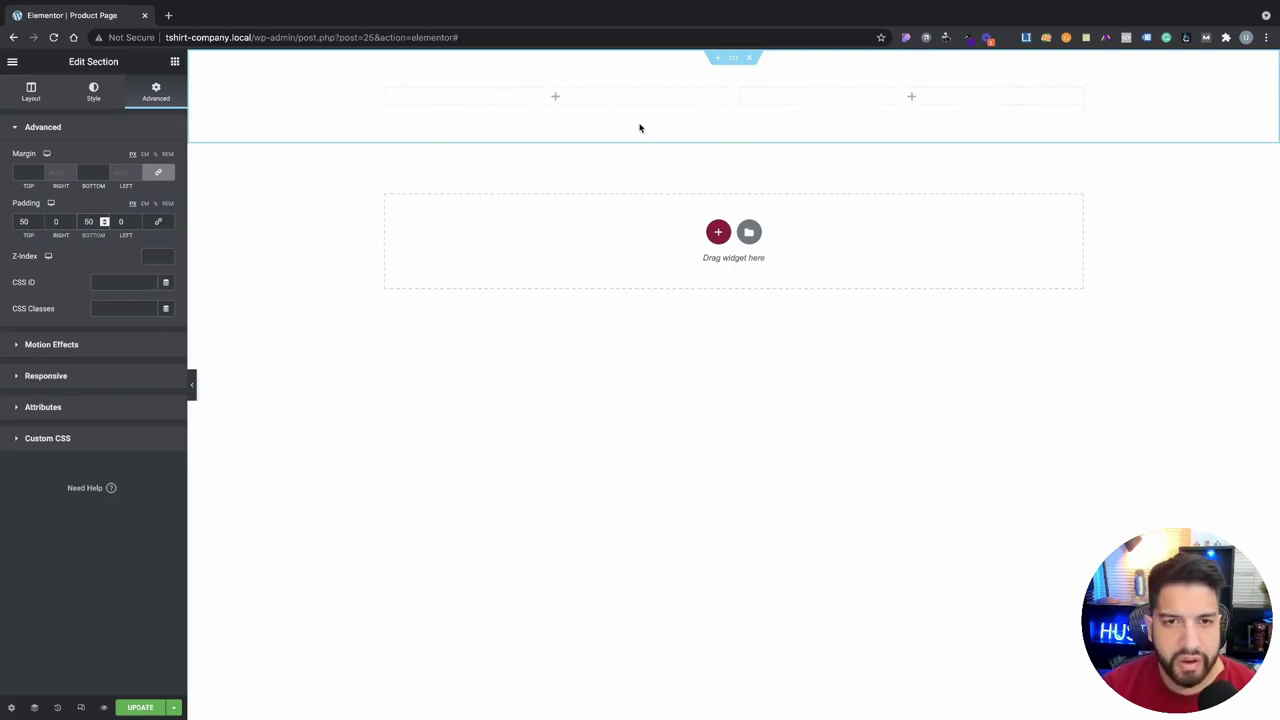
# Step: Place the Product Images widget in the section's first column and open its style settings
pyautogui.click(176, 62)
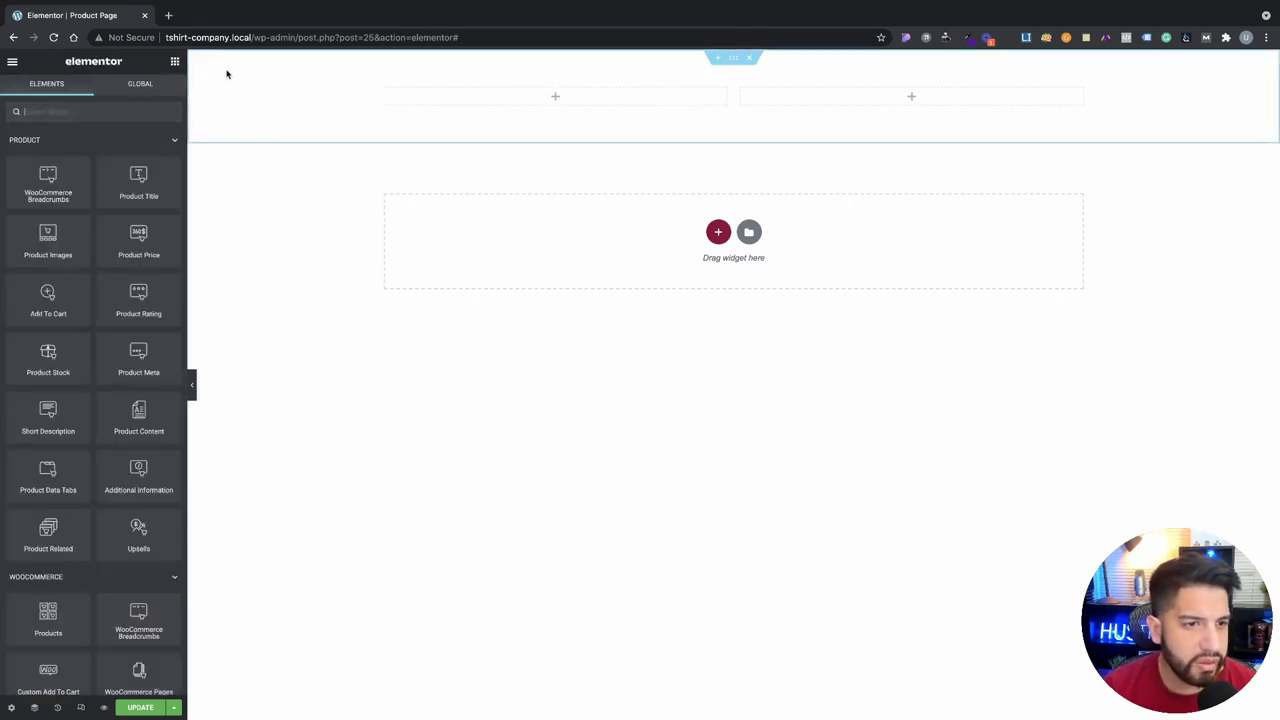
pyautogui.scroll(-1, 116, 271)
pyautogui.scroll(1, 116, 271)
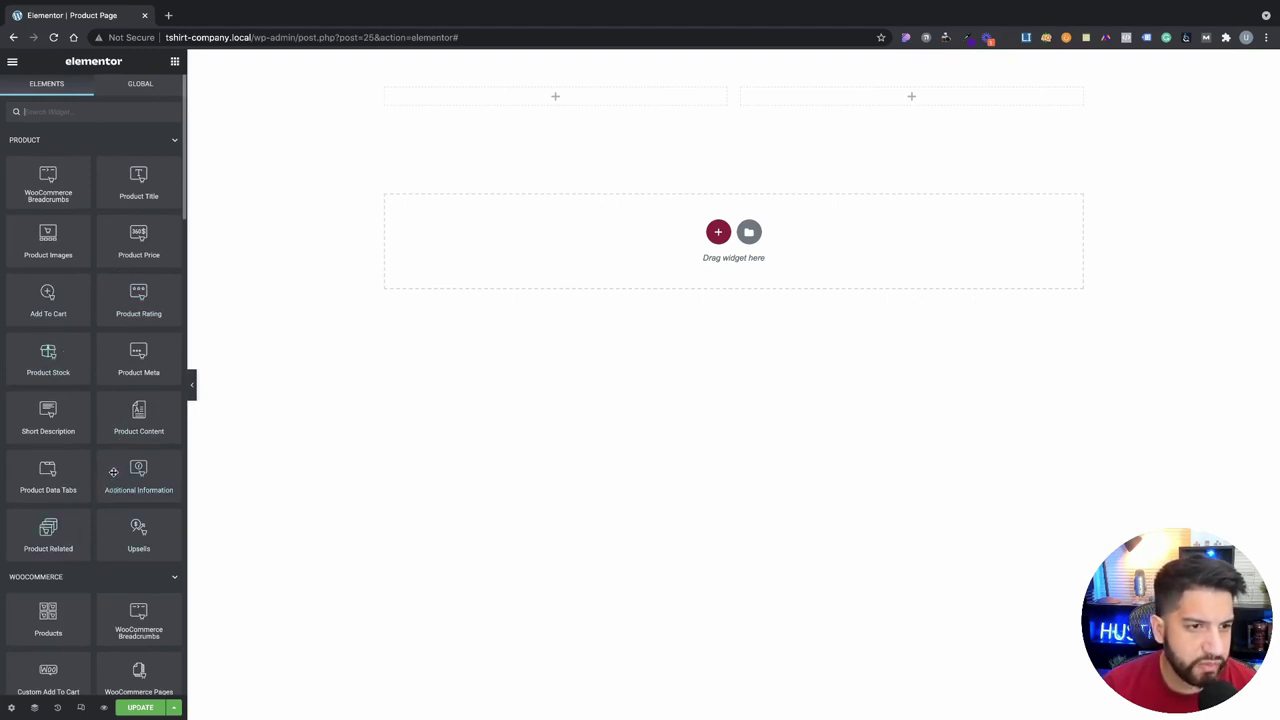
pyautogui.moveTo(47, 240); pyautogui.dragTo(583, 102)
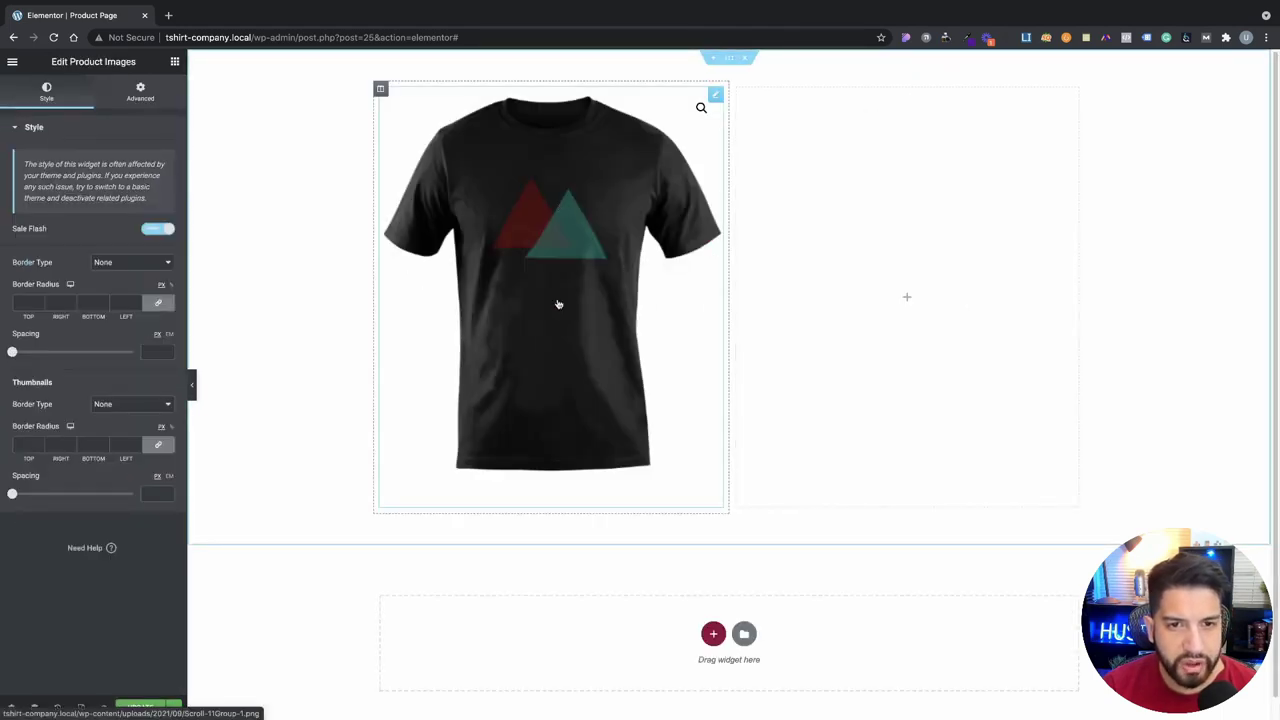
pyautogui.click(399, 156)
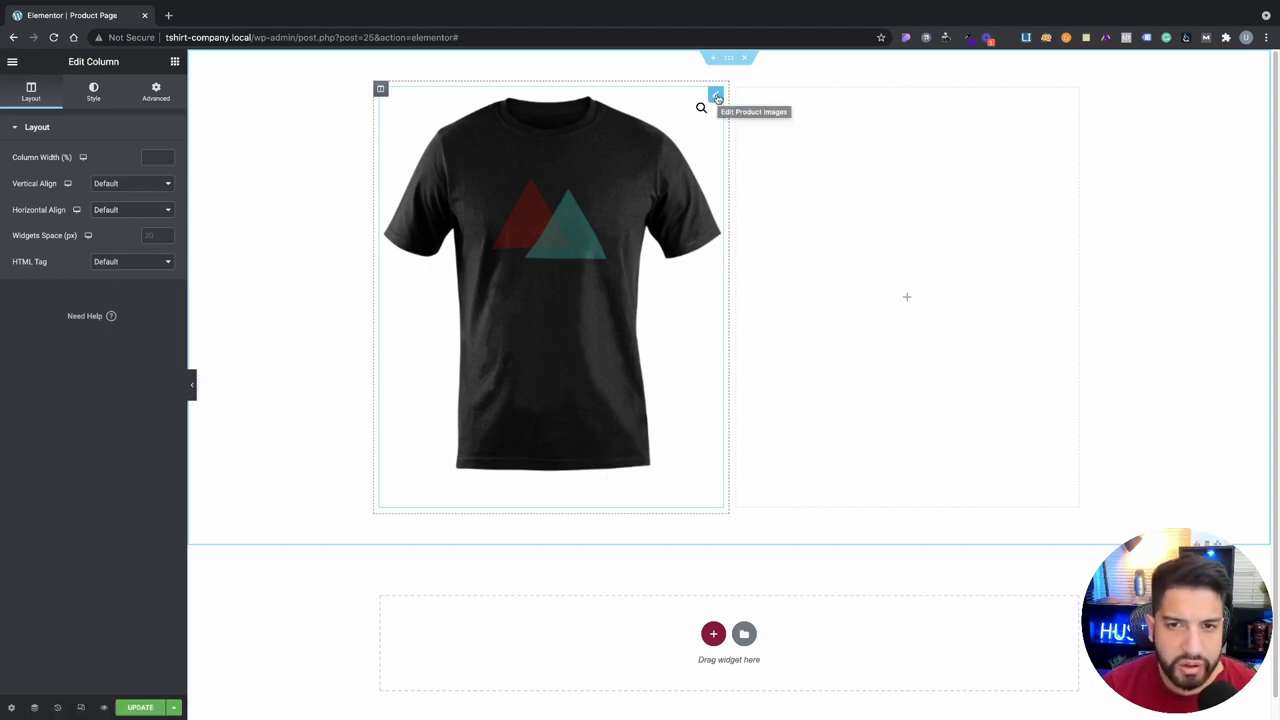
pyautogui.click(716, 97)
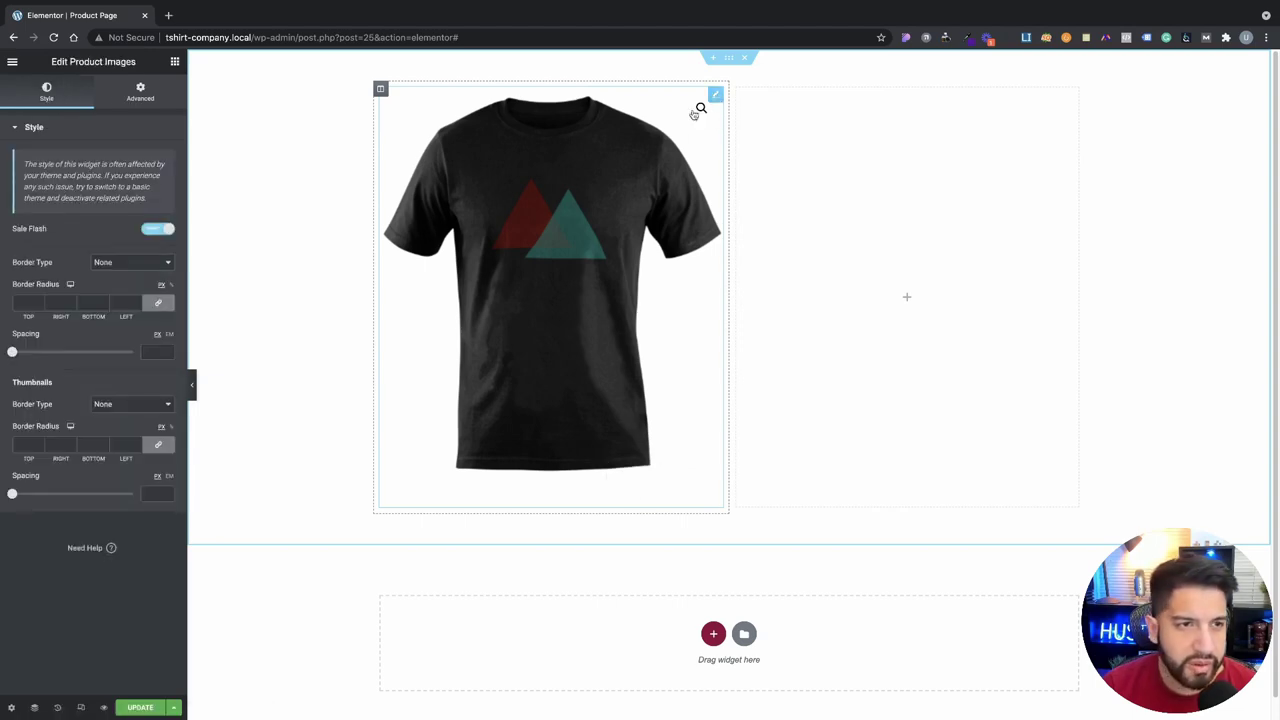
# Step: Give the Product Images widget a classic background with the color #F5F5F5
pyautogui.click(139, 100)
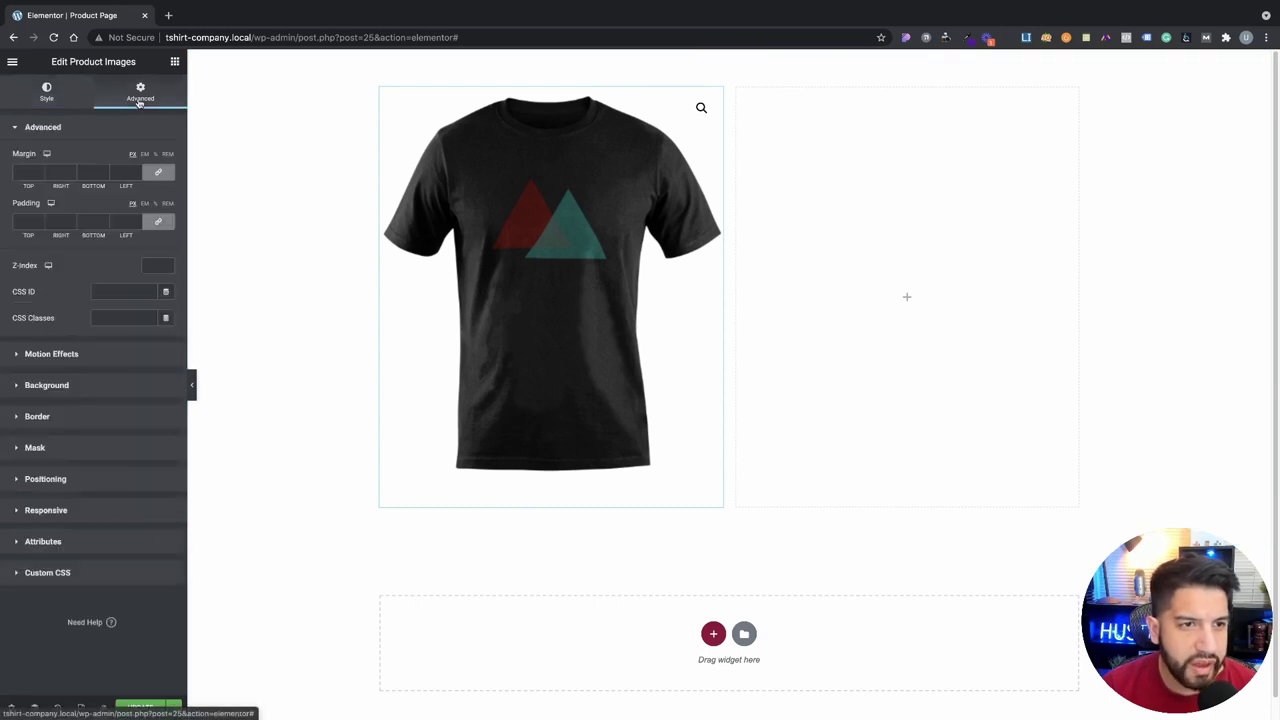
pyautogui.click(84, 388)
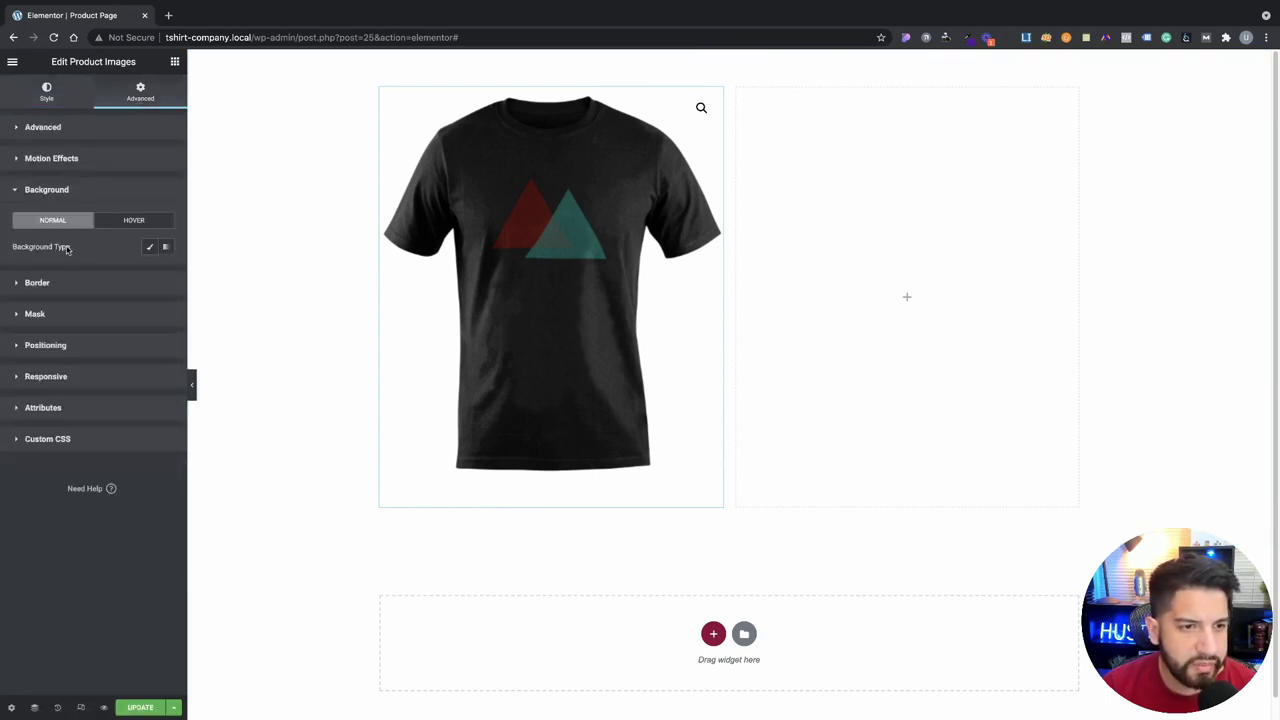
pyautogui.click(150, 247)
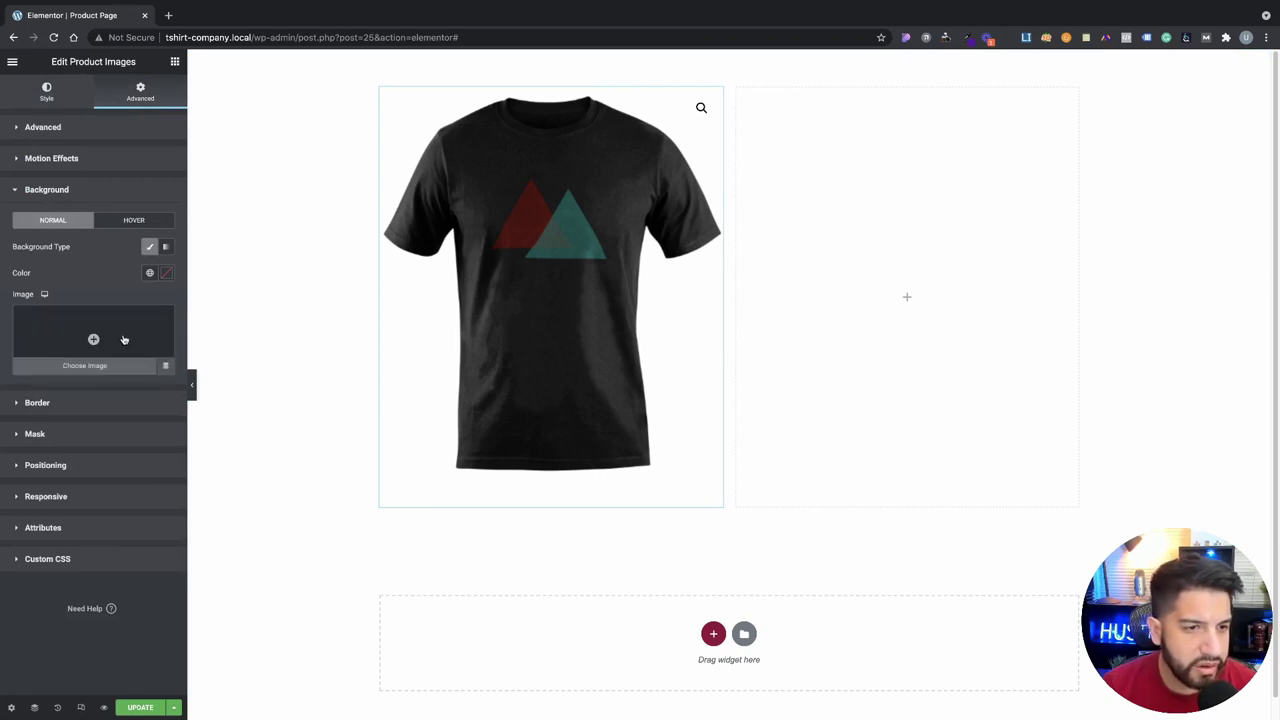
pyautogui.click(167, 275)
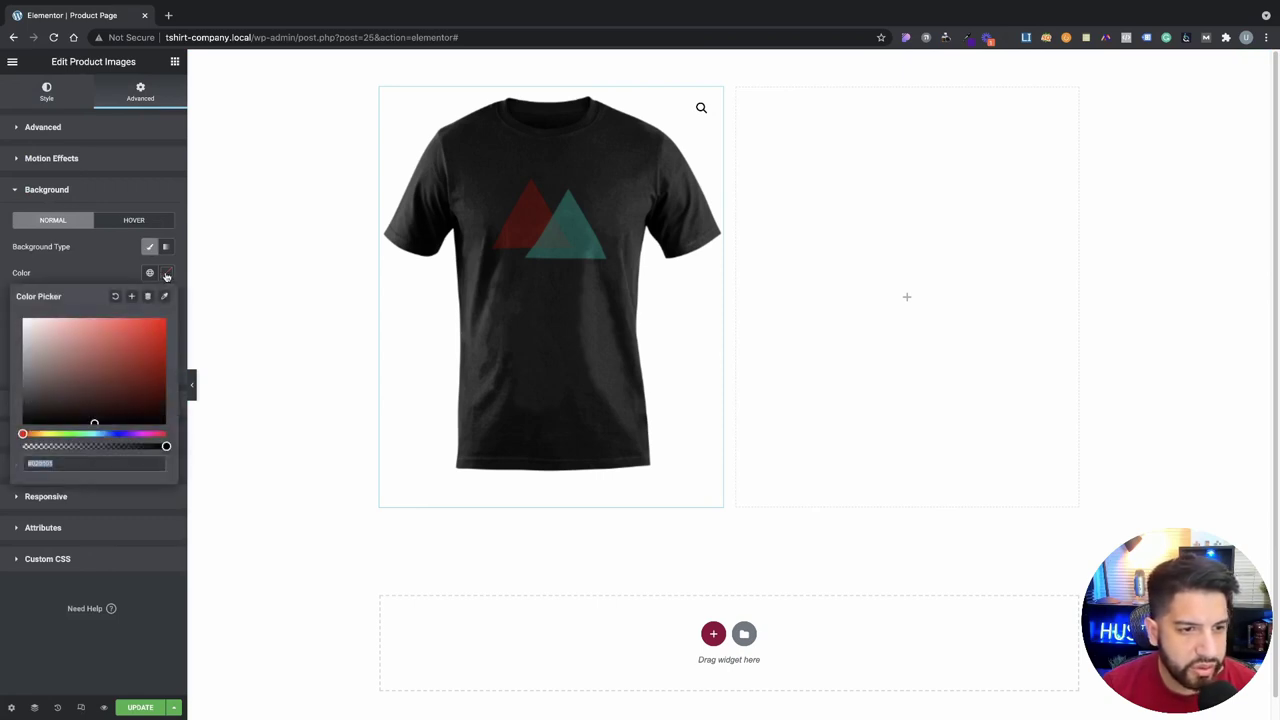
pyautogui.write('#F5F5F5')
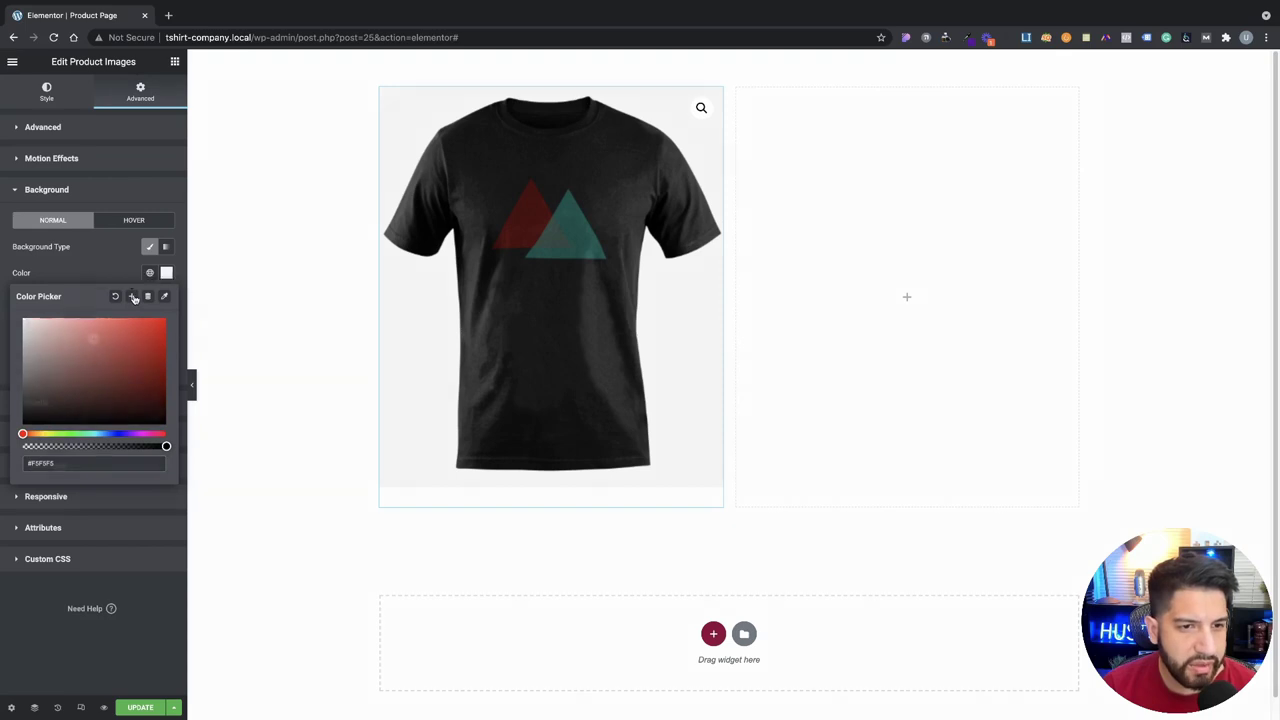
# Step: Save the widget's background color as a new global color named Background Color
pyautogui.click(134, 298)
pyautogui.hotkey('ctrl', 'a')
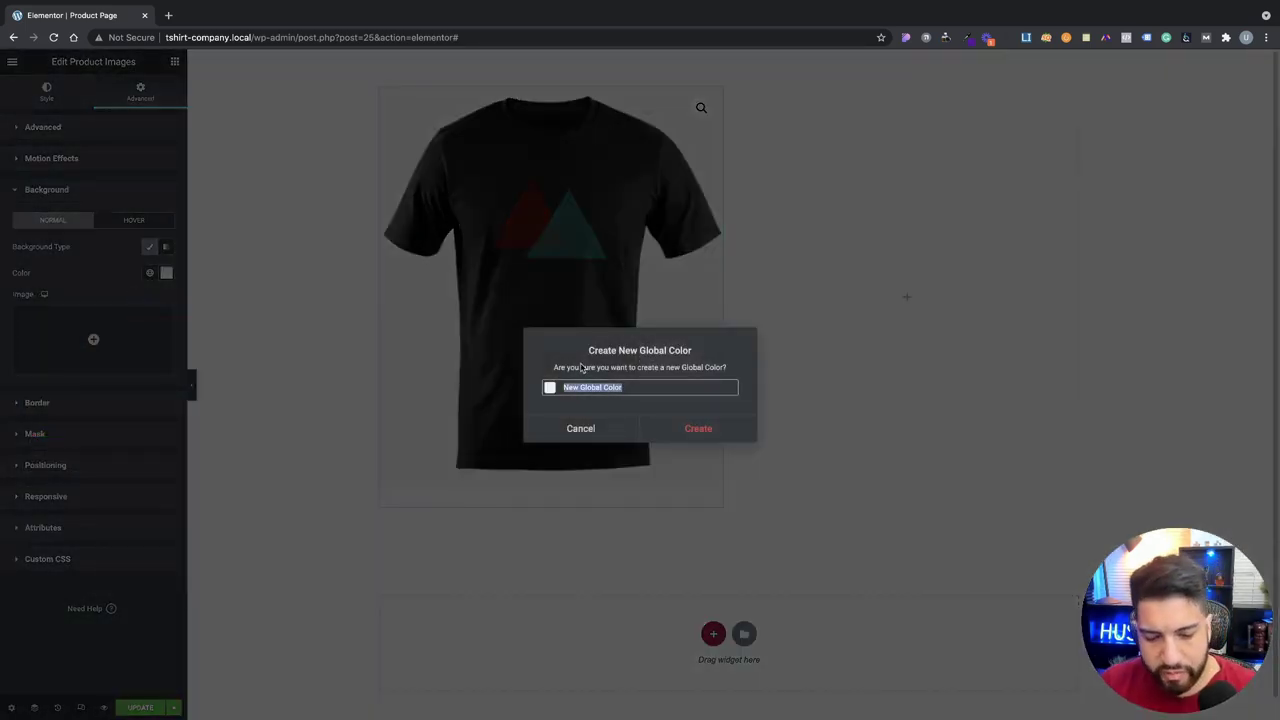
pyautogui.press('BackSpace')
pyautogui.write('Background')
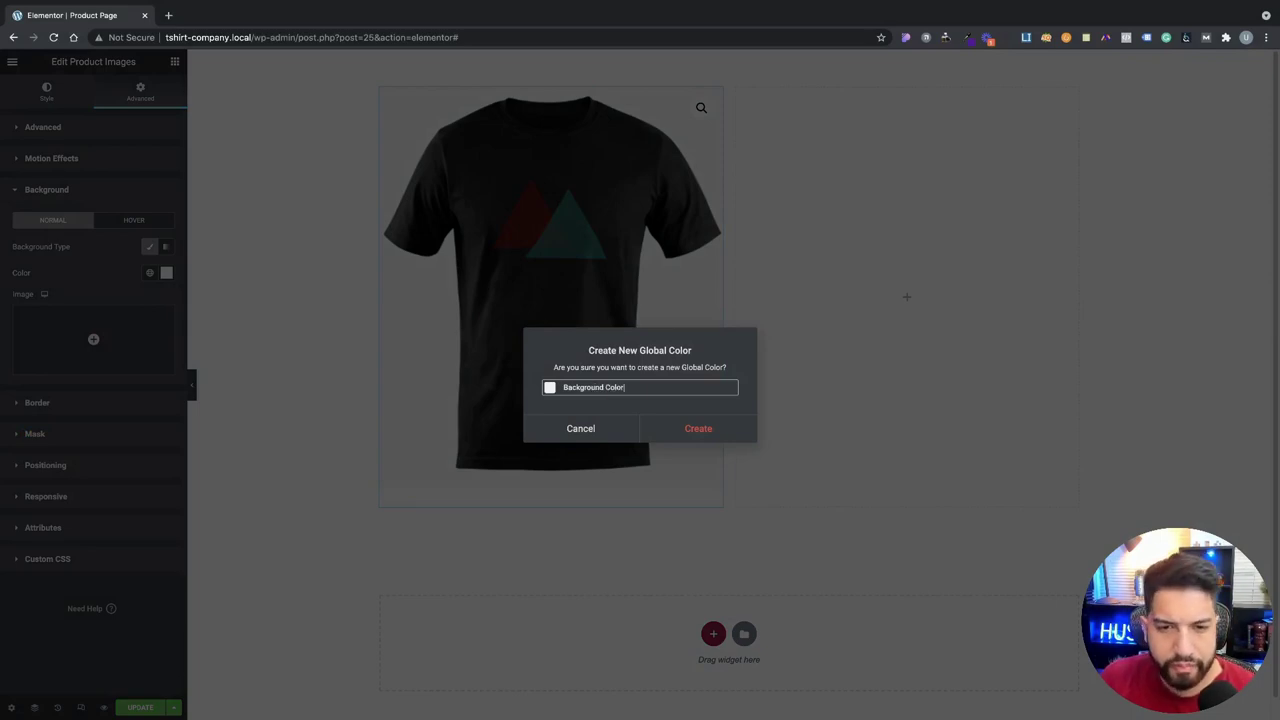
pyautogui.click(690, 434)
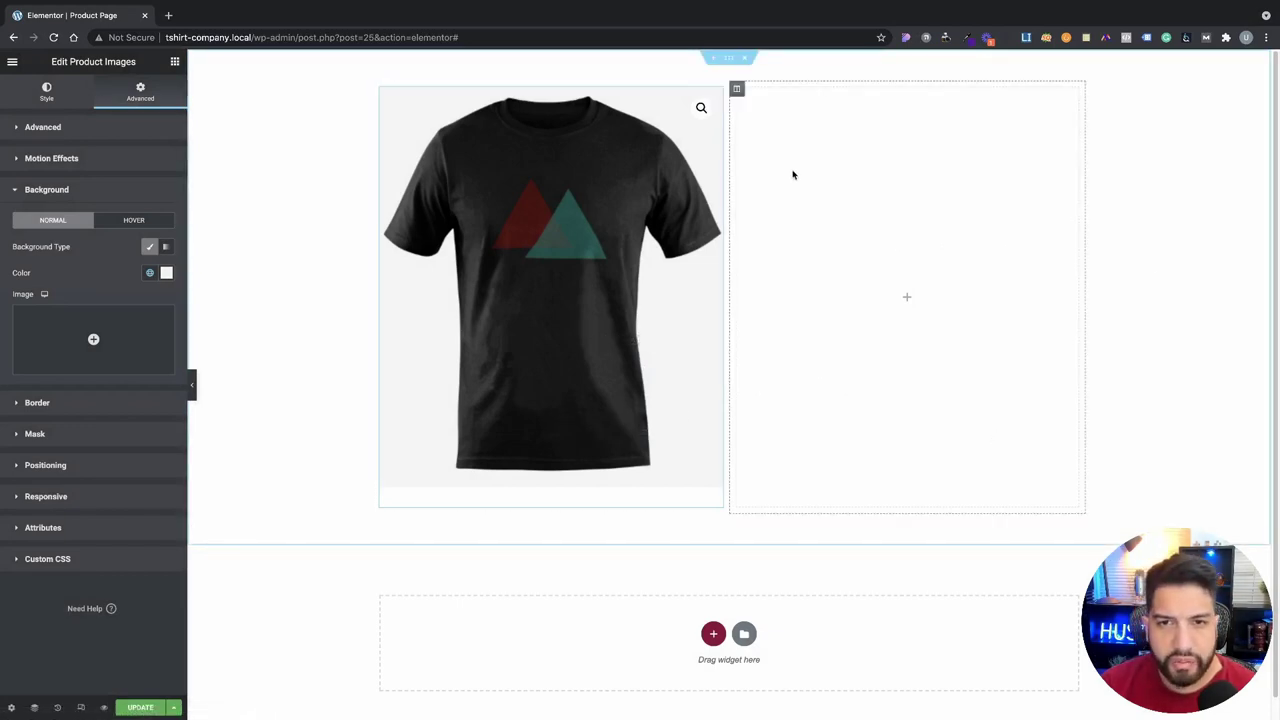
# Step: Place the WooCommerce Breadcrumbs widget in the section's empty second column and bring up the editor's overall settings options
pyautogui.click(174, 61)
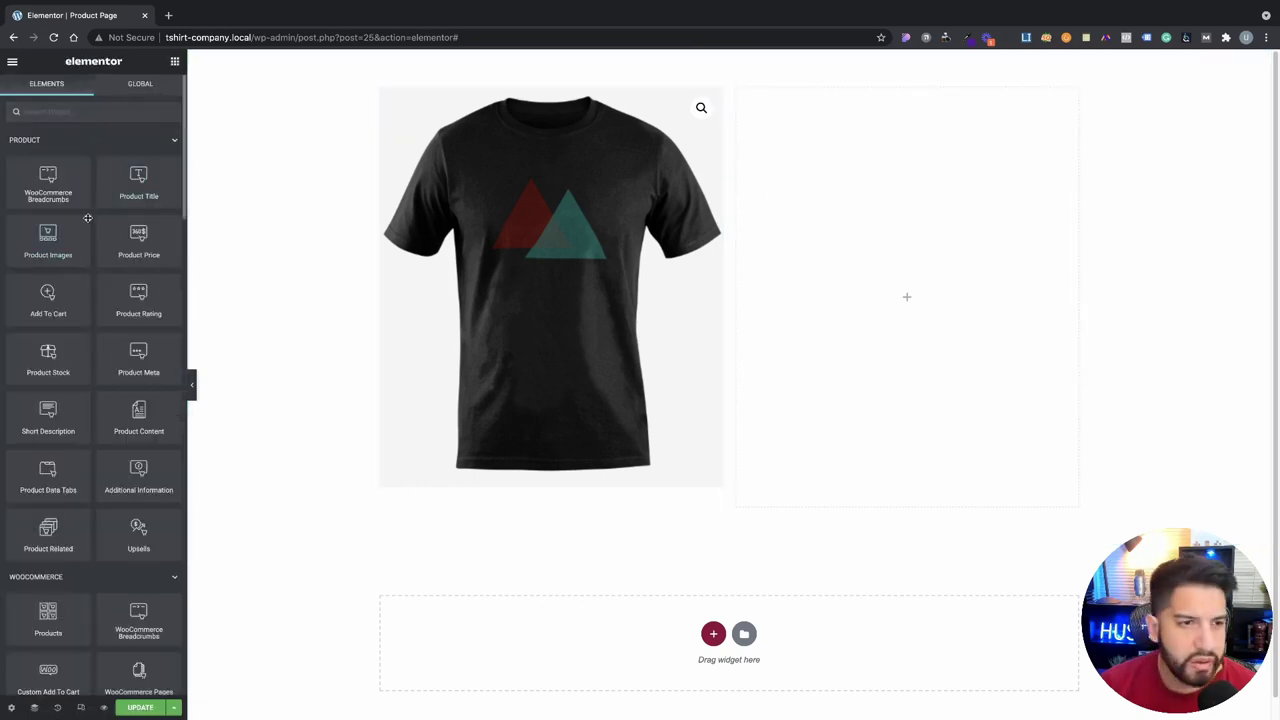
pyautogui.moveTo(48, 200); pyautogui.dragTo(852, 210)
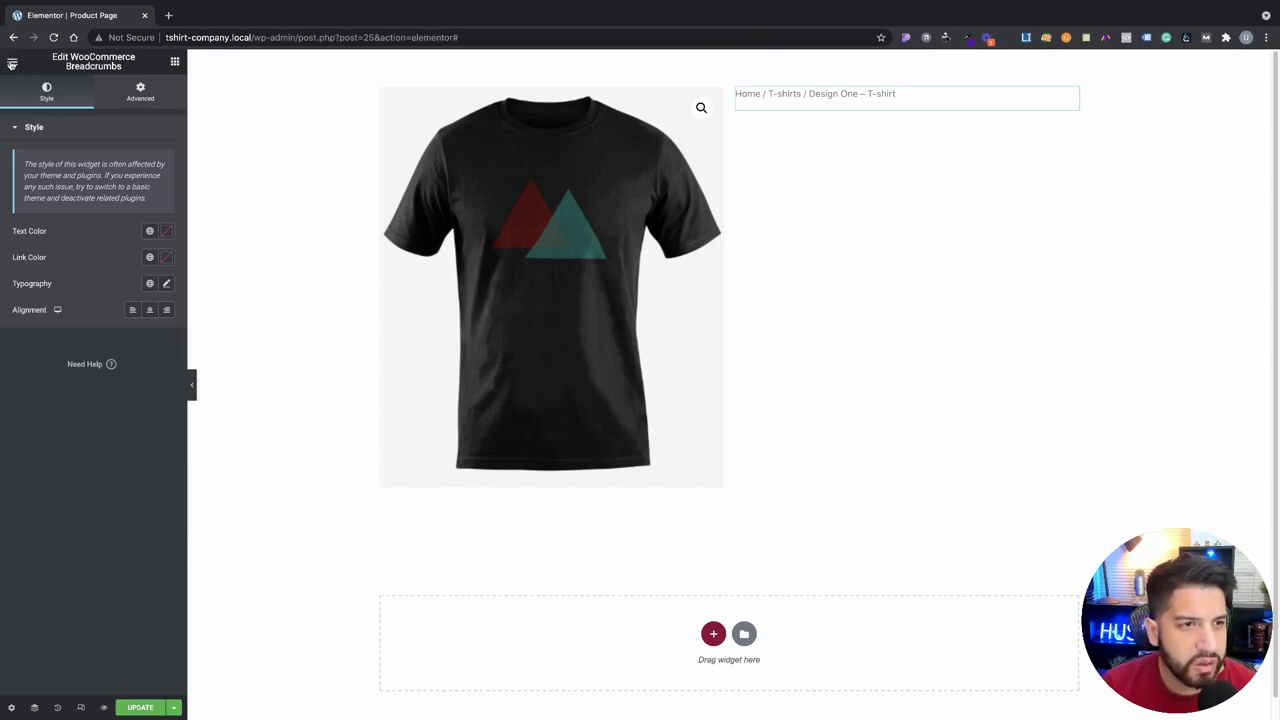
pyautogui.click(13, 64)
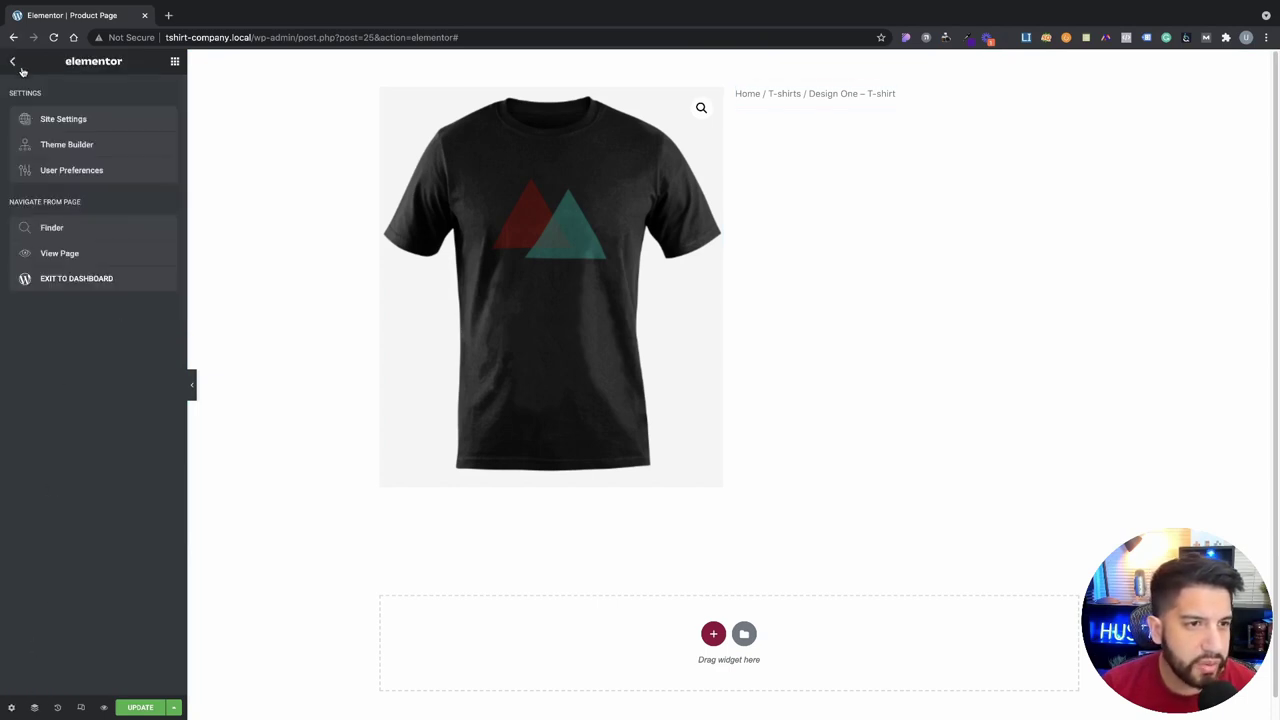
# Step: In the site settings' global fonts, set the Primary font family to Lato
pyautogui.click(109, 126)
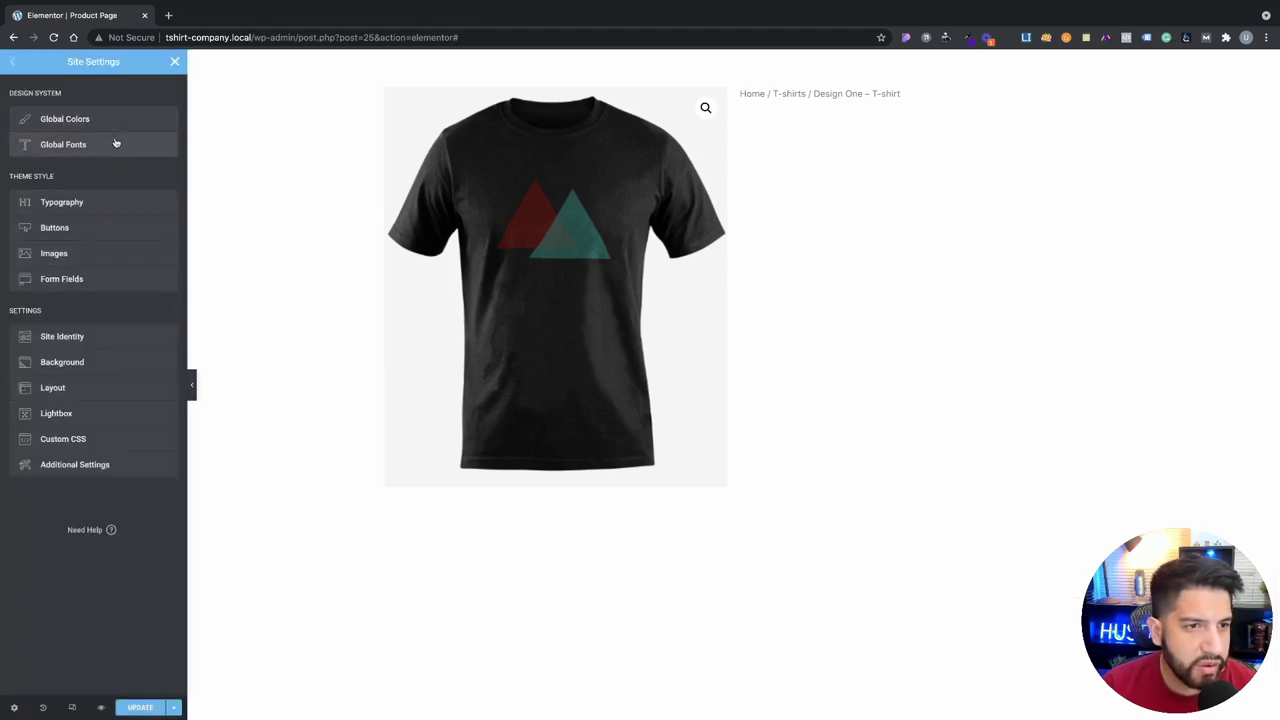
pyautogui.click(116, 143)
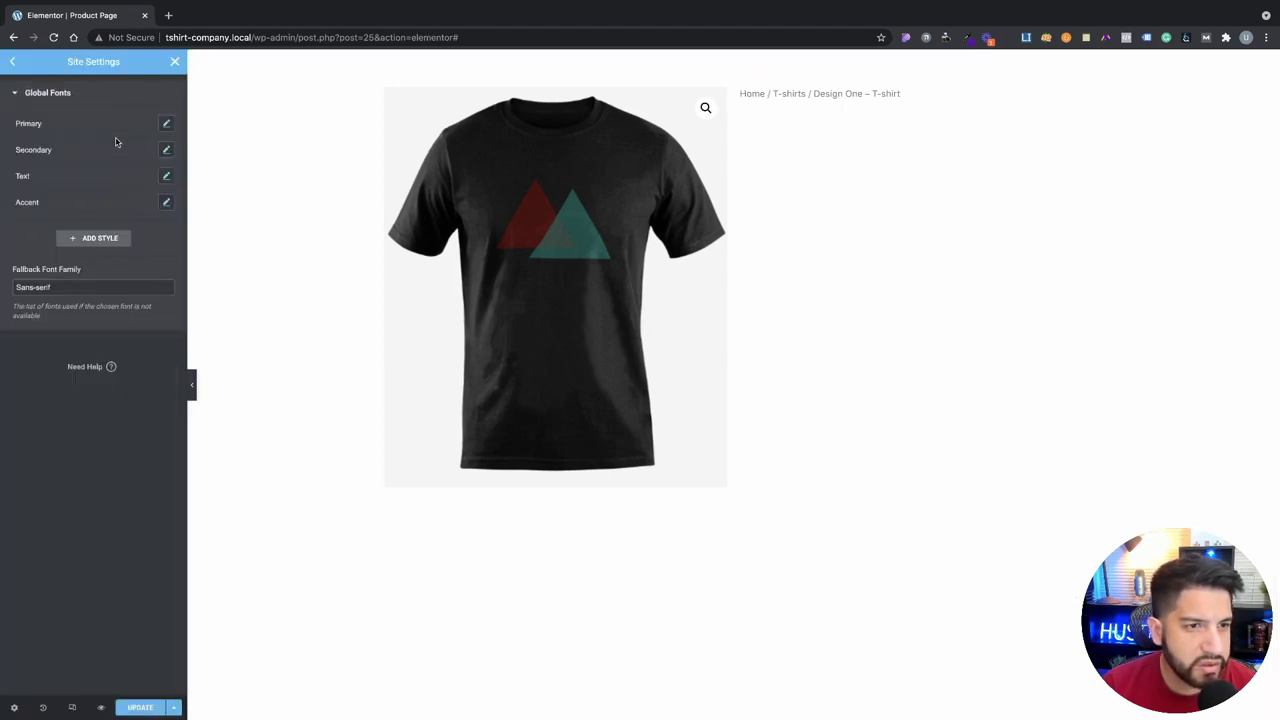
pyautogui.click(166, 125)
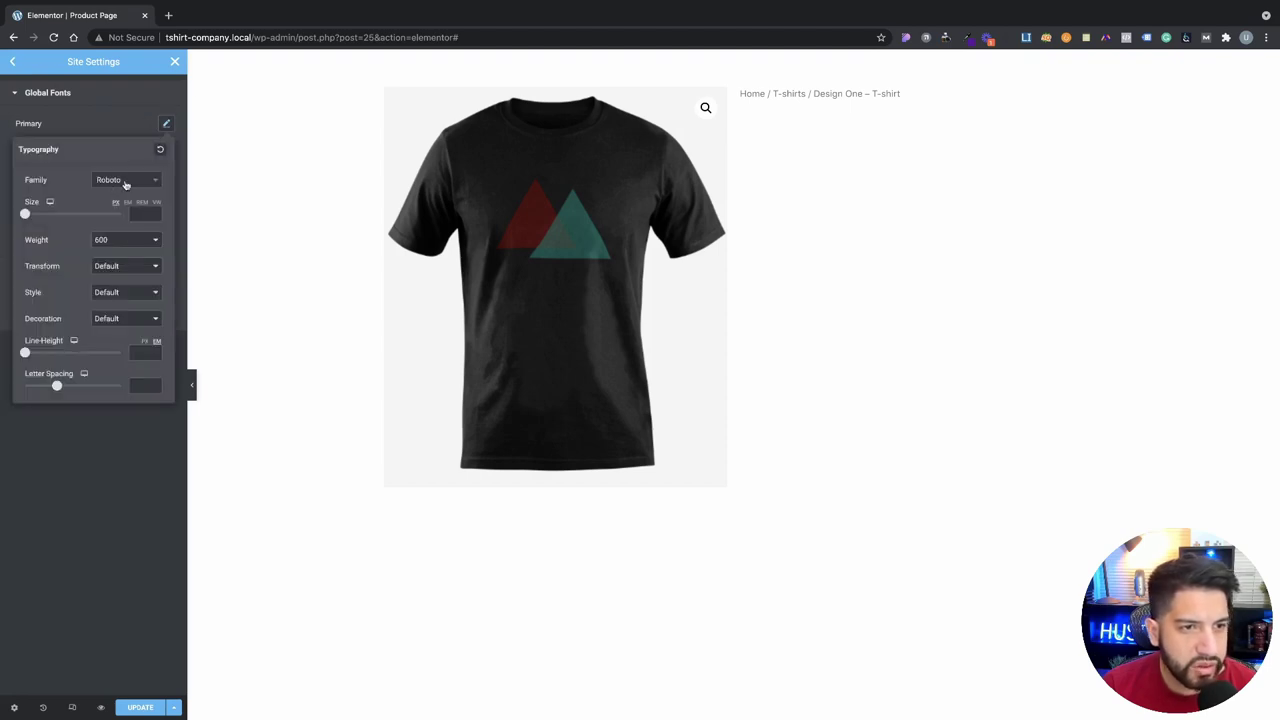
pyautogui.click(119, 186)
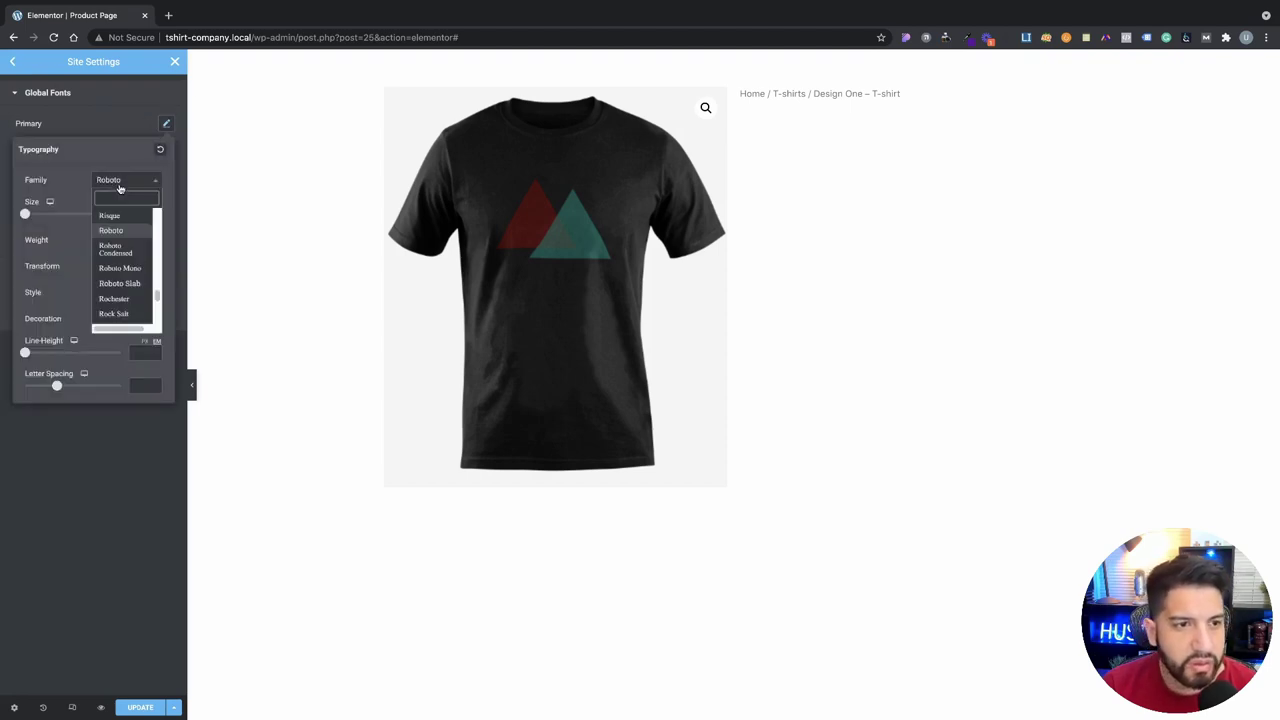
pyautogui.write('lato')
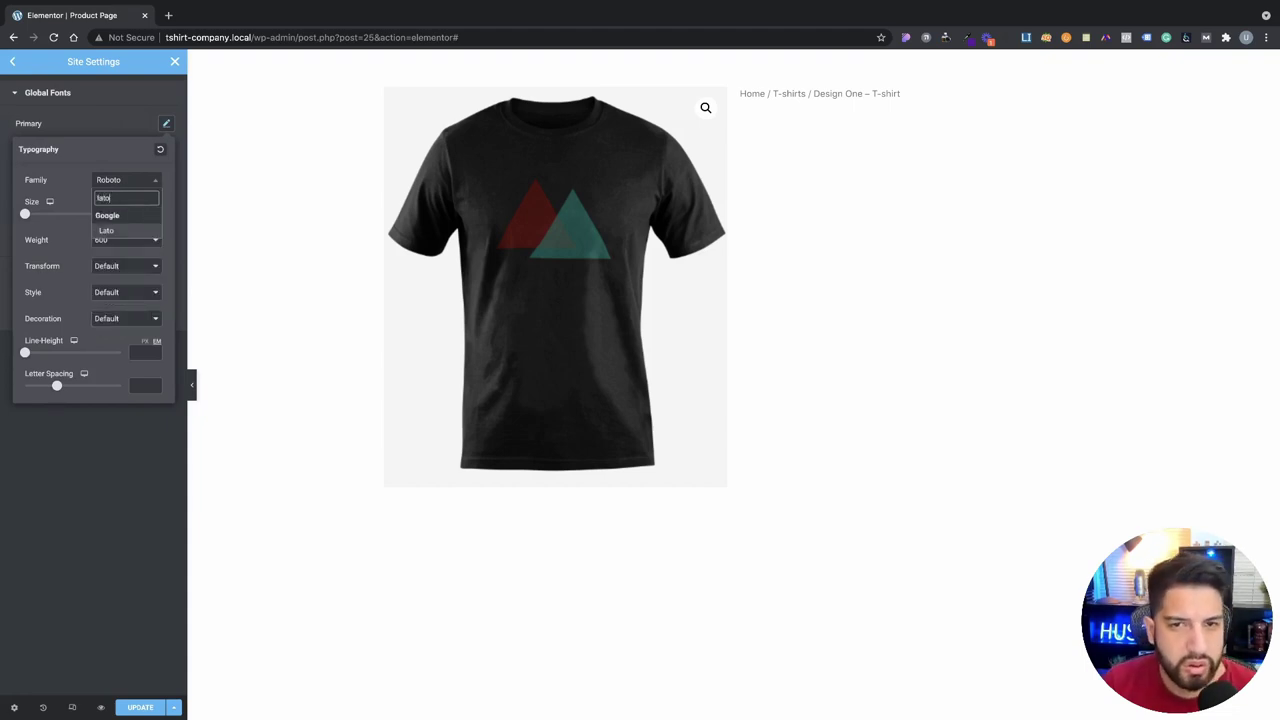
pyautogui.press('Return')
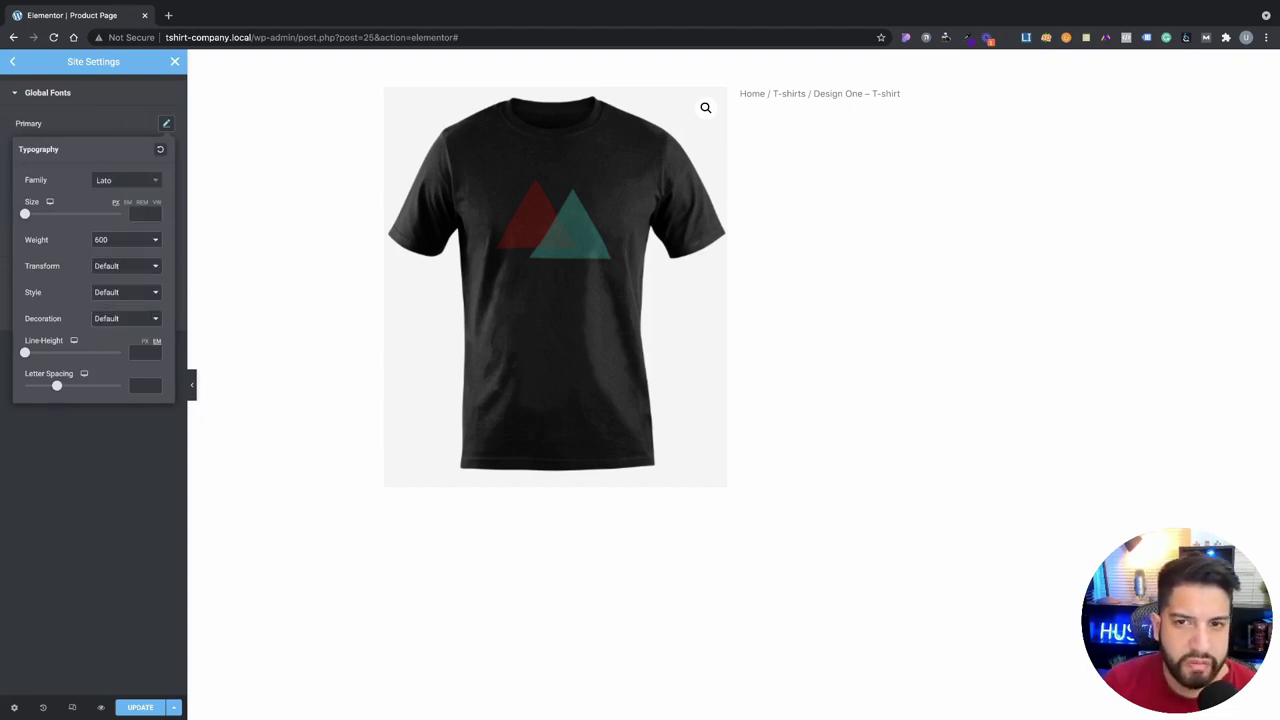
# Step: Set the Primary global font's text transform to Capitalize and close its typography options
pyautogui.click(117, 270)
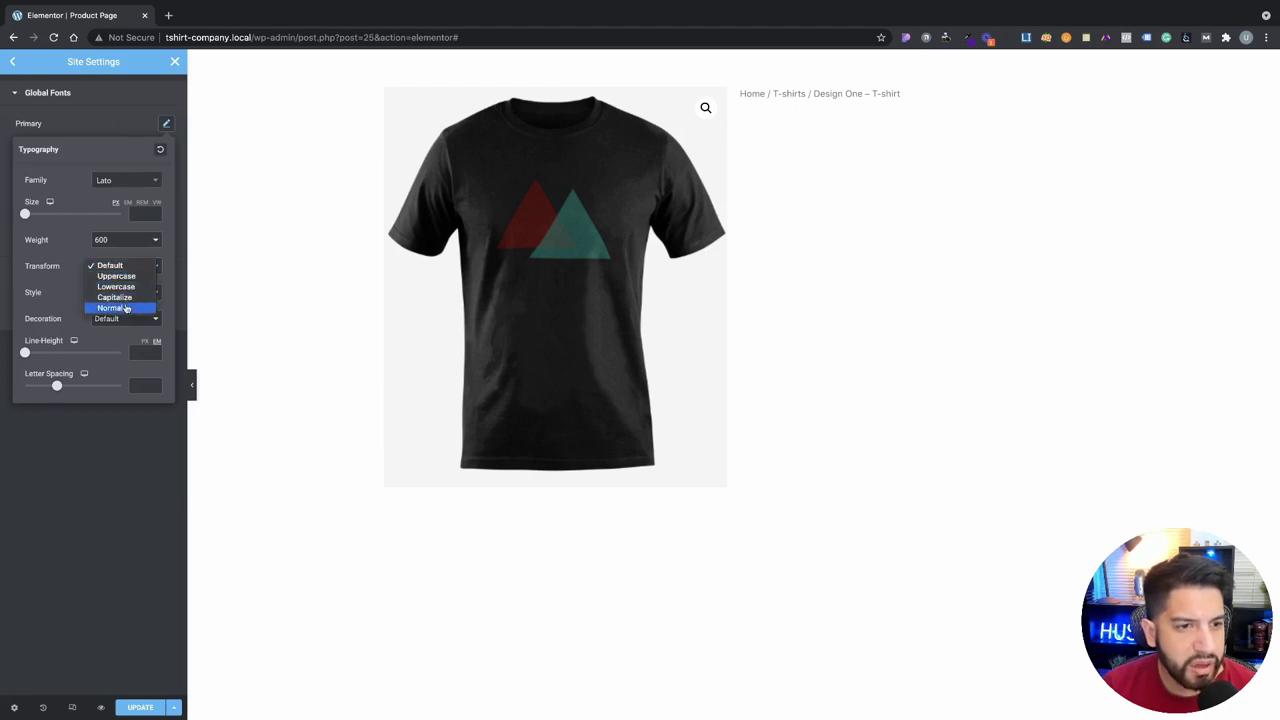
pyautogui.click(125, 301)
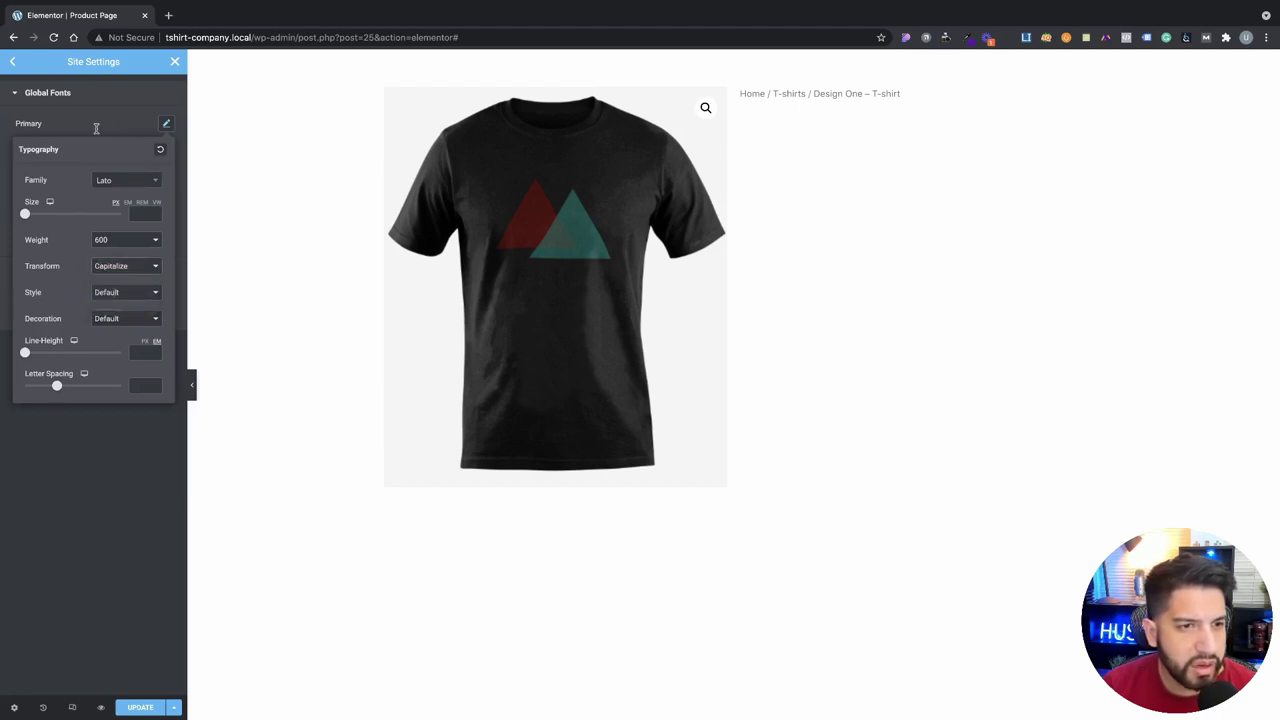
pyautogui.click(94, 128)
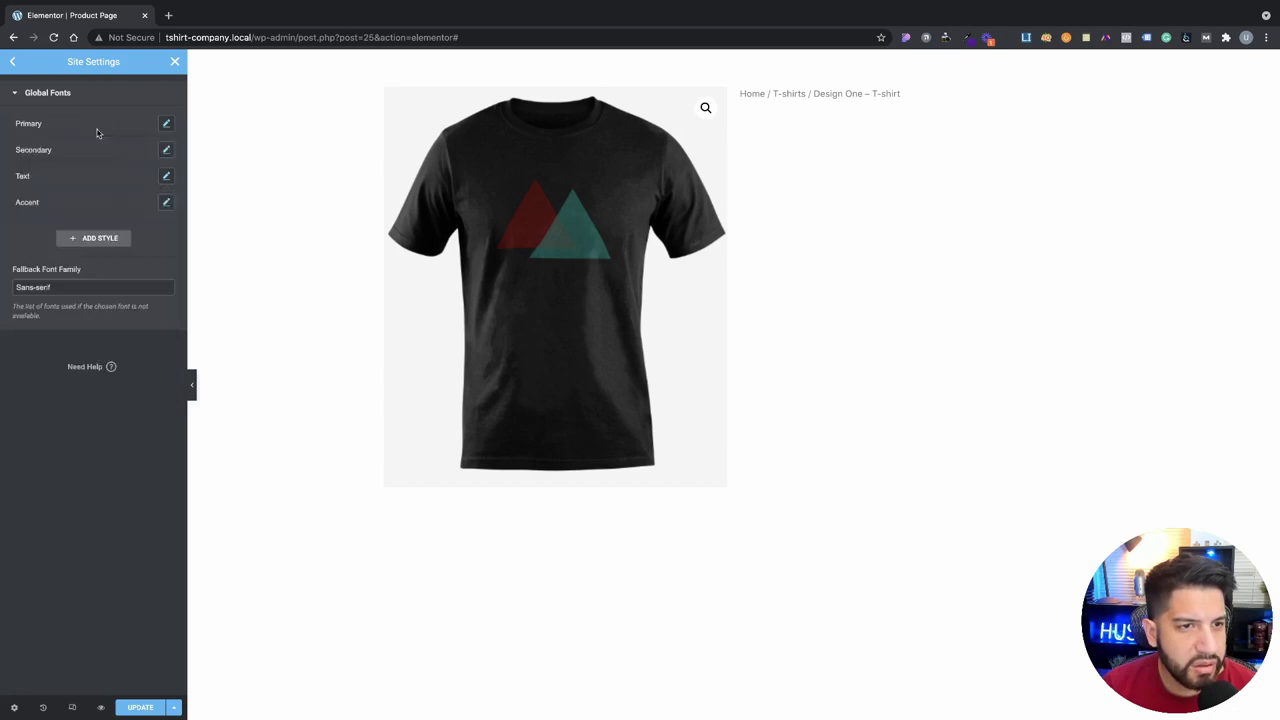
# Step: Set the Secondary global font's family to Lato, keeping the Default text transform
pyautogui.click(166, 151)
pyautogui.click(137, 206)
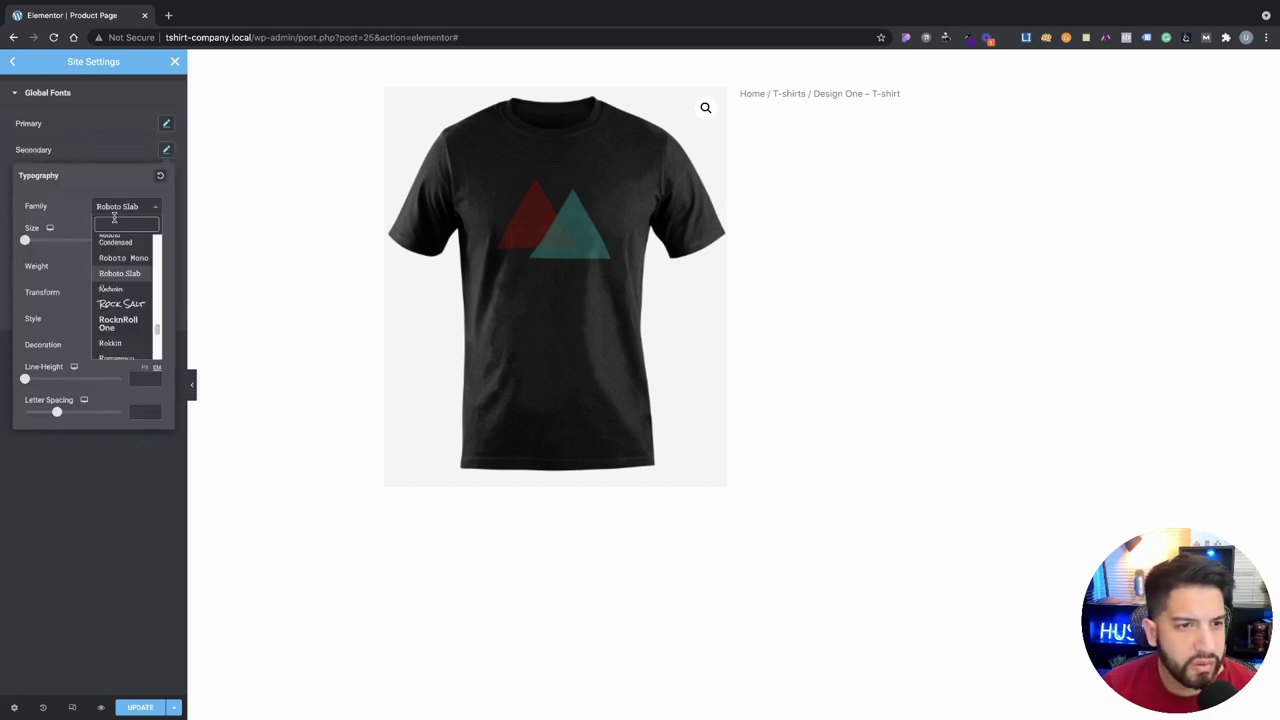
pyautogui.write('lato')
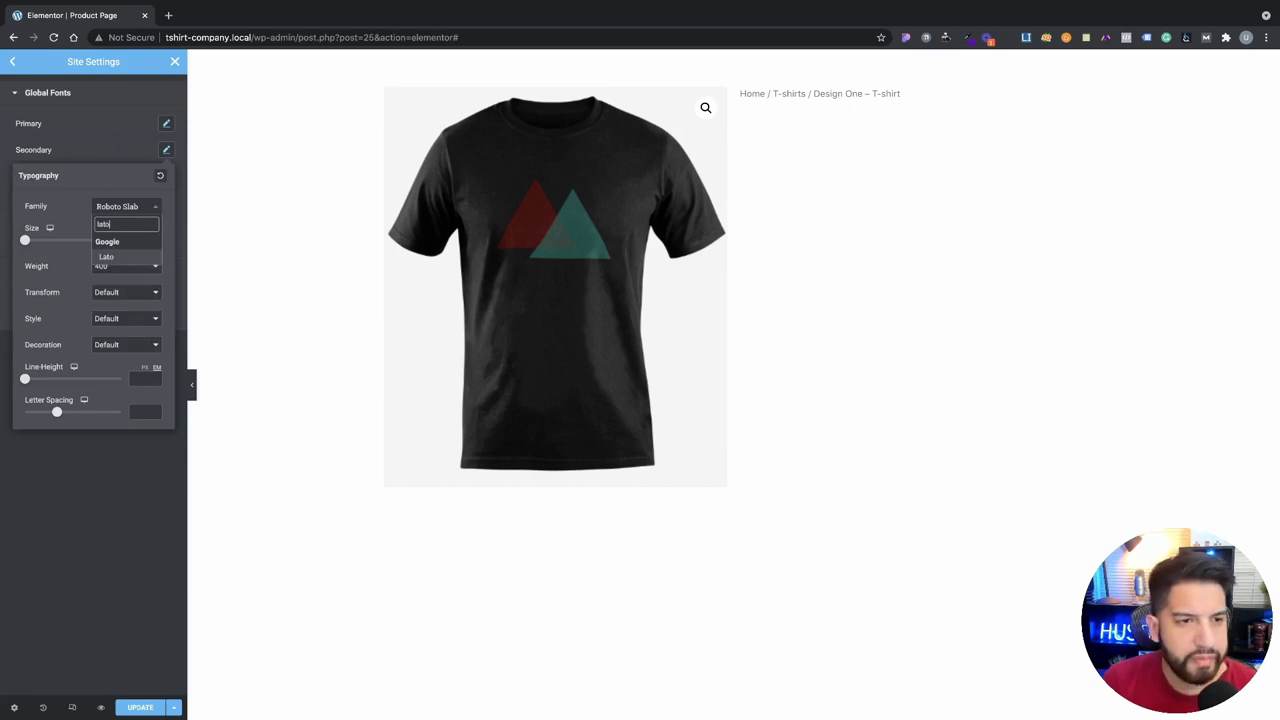
pyautogui.press('Return')
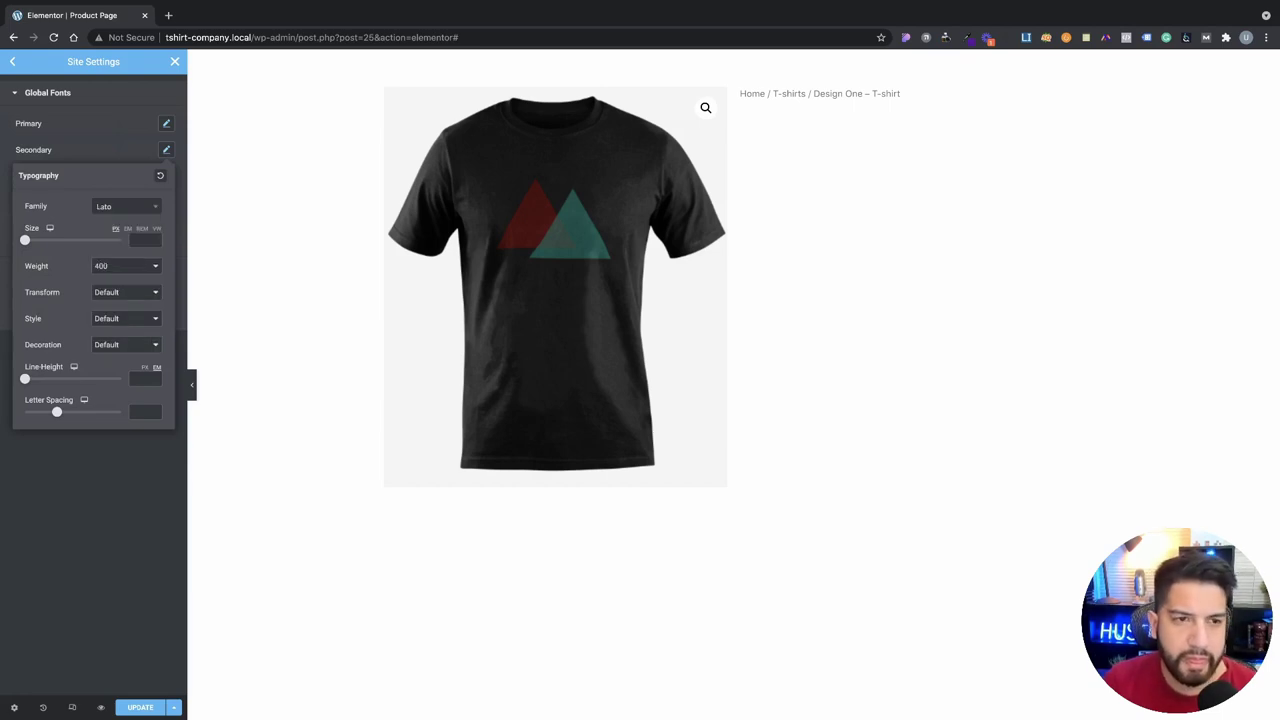
pyautogui.click(120, 320)
pyautogui.click(117, 297)
pyautogui.click(117, 294)
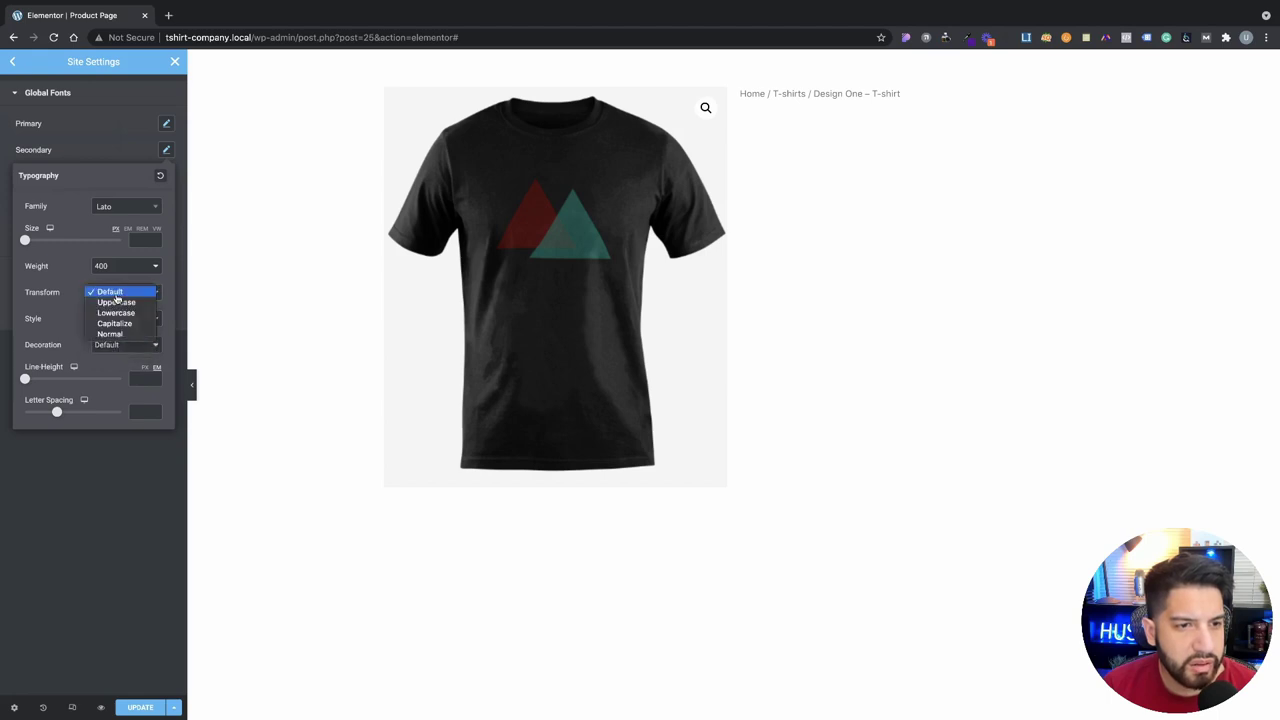
pyautogui.click(118, 158)
pyautogui.click(120, 160)
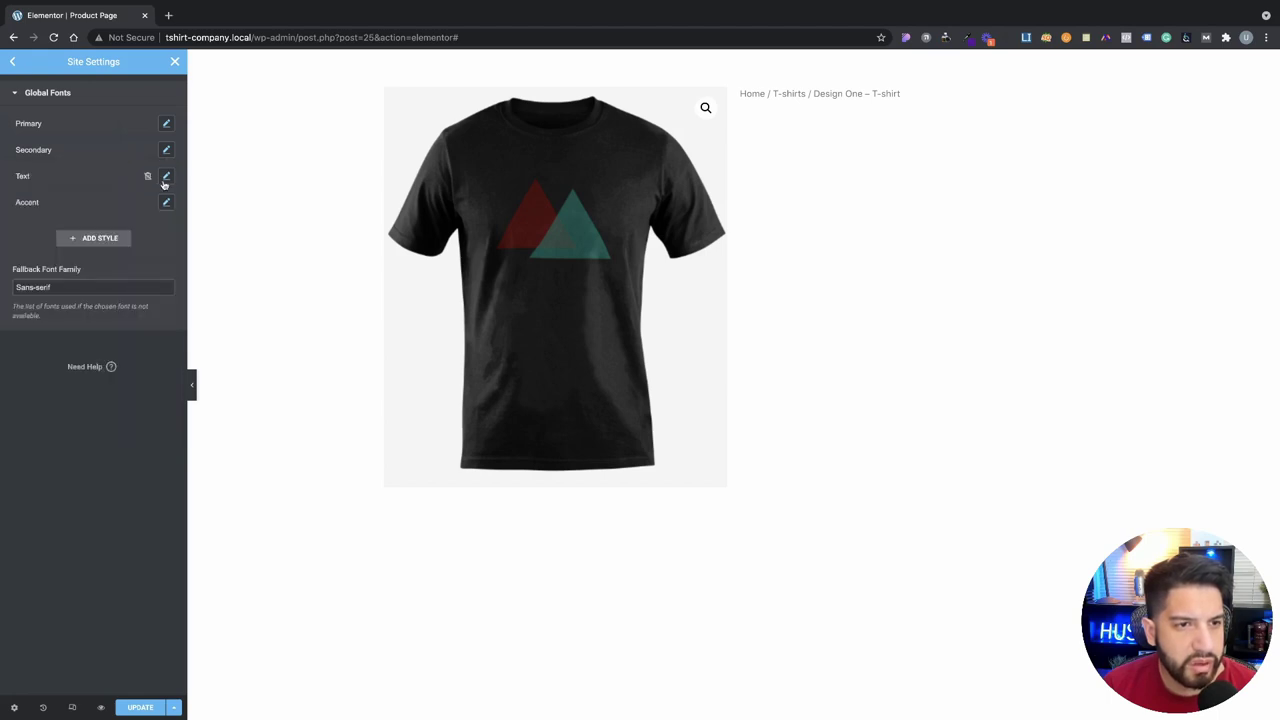
# Step: Set the Text global font's family to Lato and close its typography options
pyautogui.click(166, 177)
pyautogui.click(115, 232)
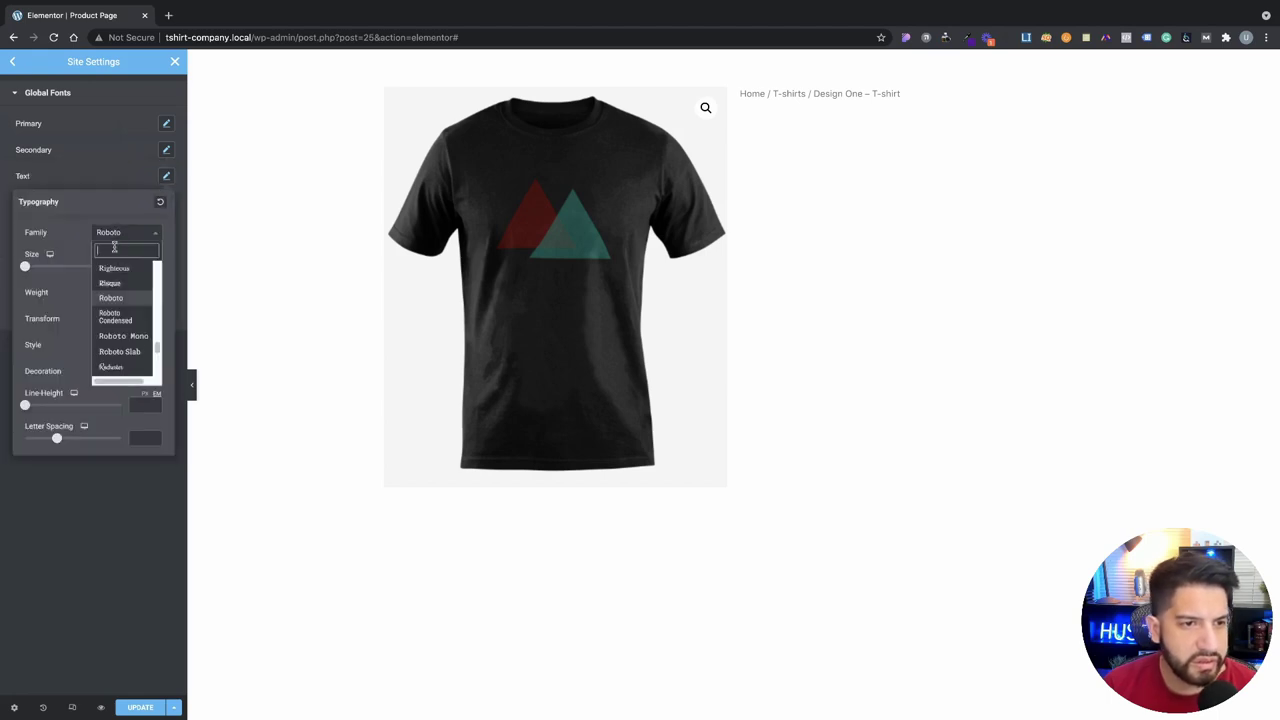
pyautogui.write('la')
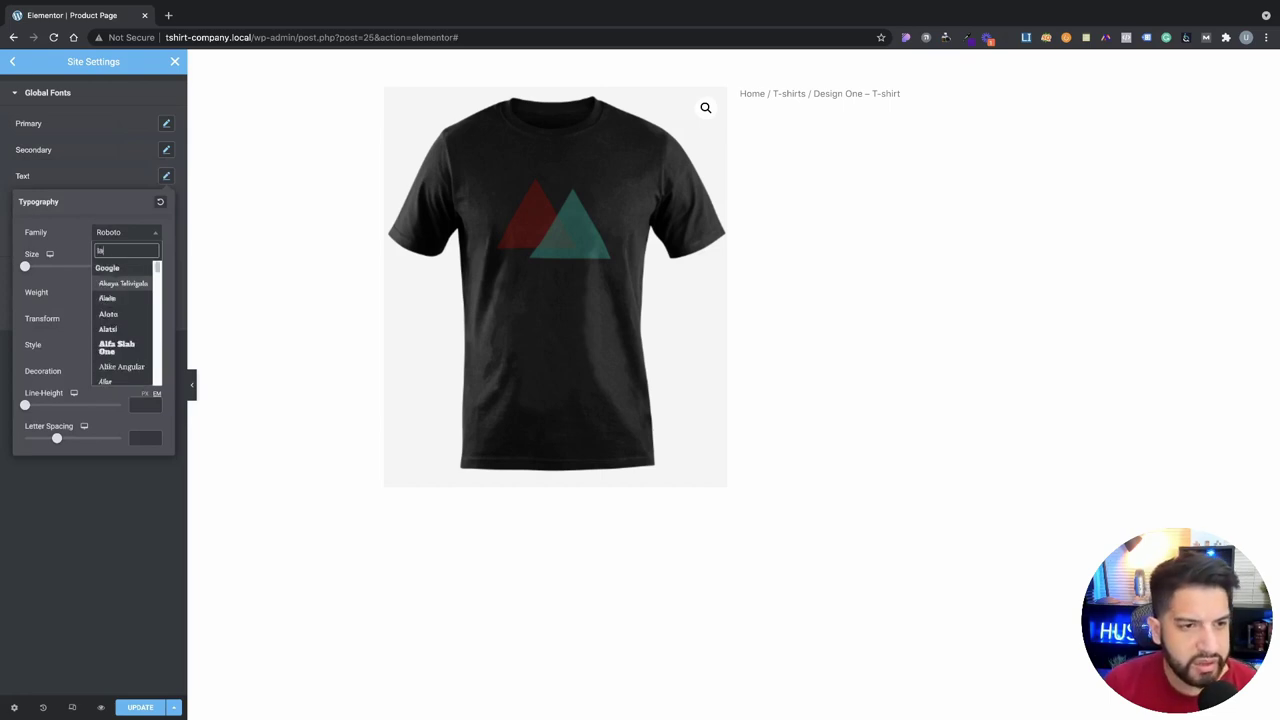
pyautogui.write('to')
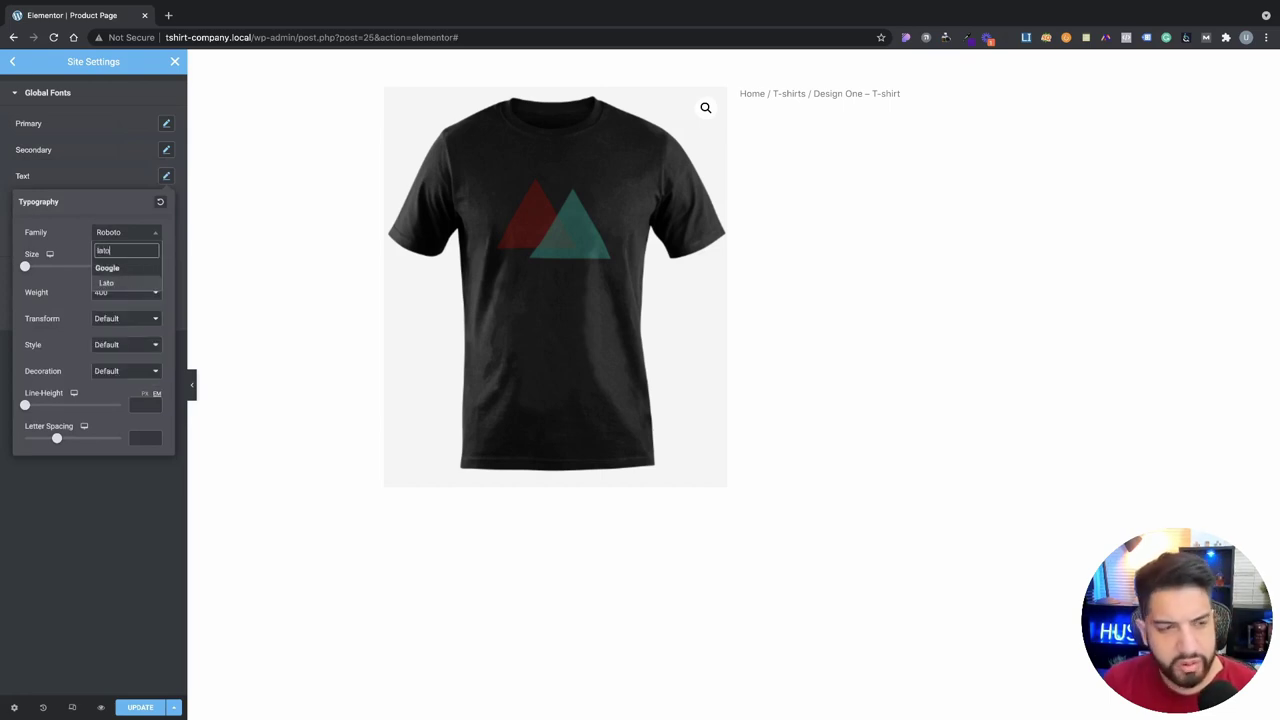
pyautogui.click(108, 284)
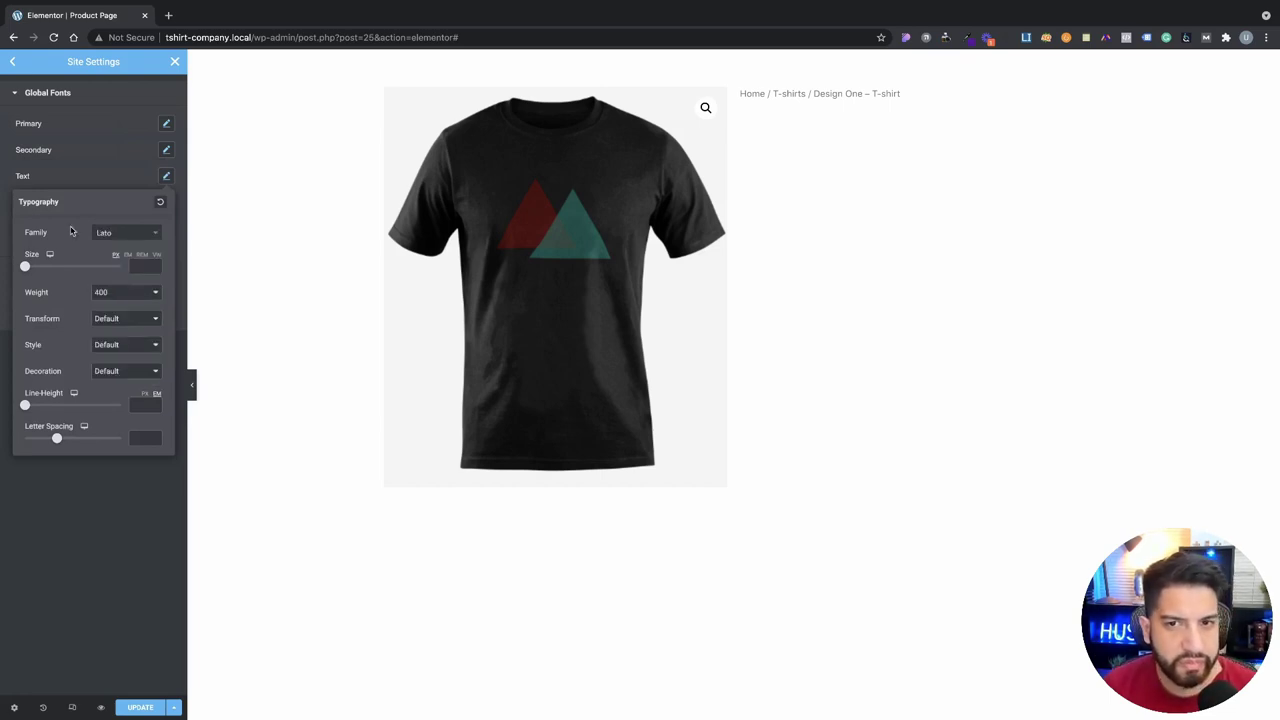
pyautogui.click(116, 187)
pyautogui.click(166, 177)
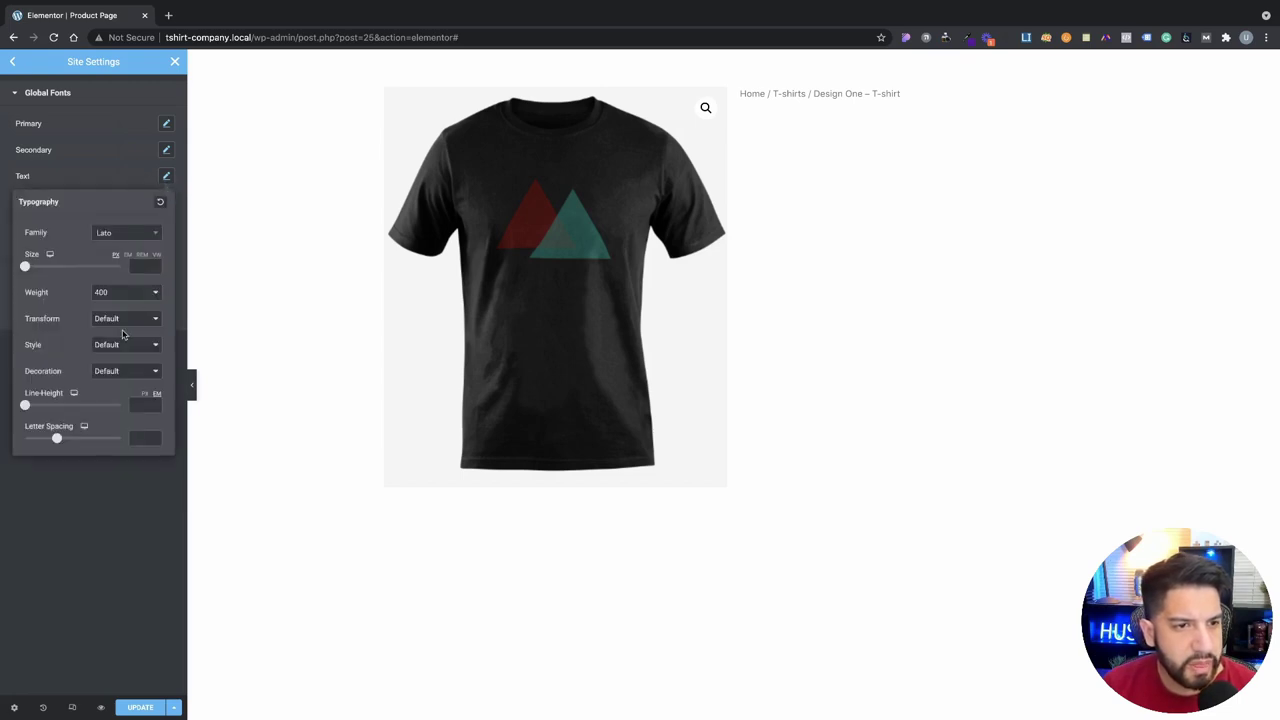
pyautogui.click(90, 176)
# Step: Set the Accent global font's family to Lato and save the updated site settings
pyautogui.click(166, 202)
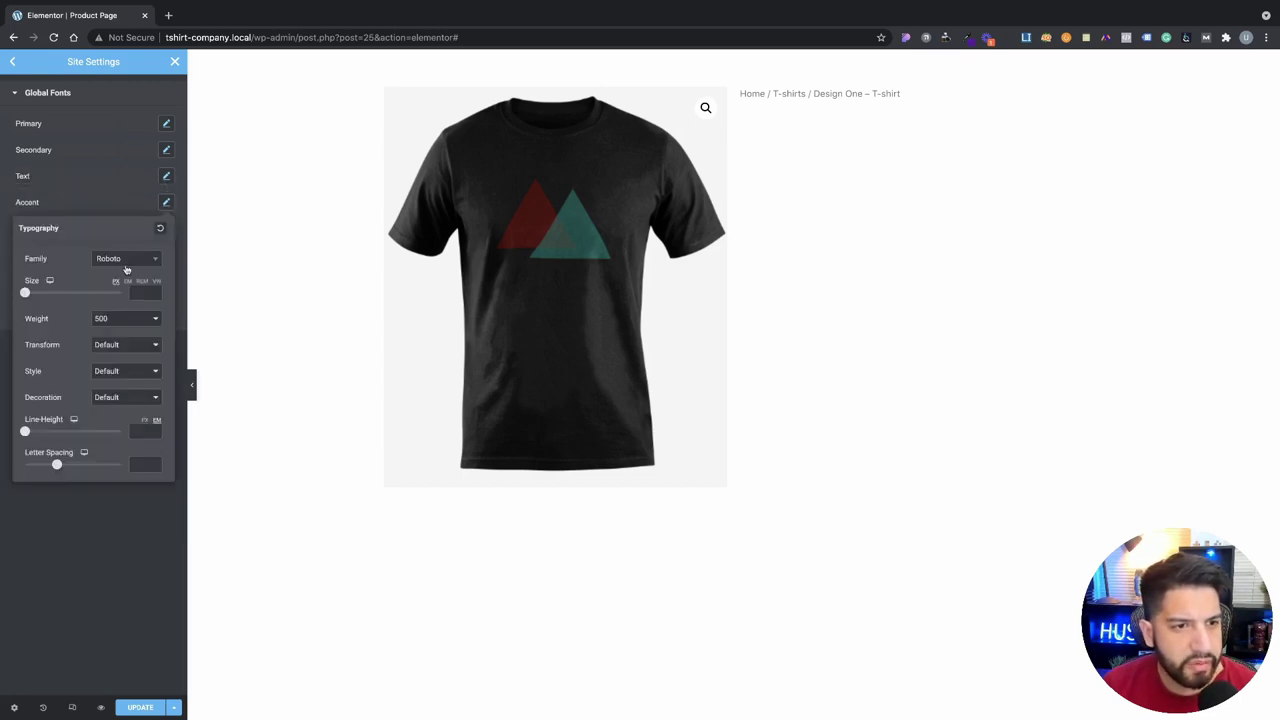
pyautogui.click(125, 260)
pyautogui.write('lato')
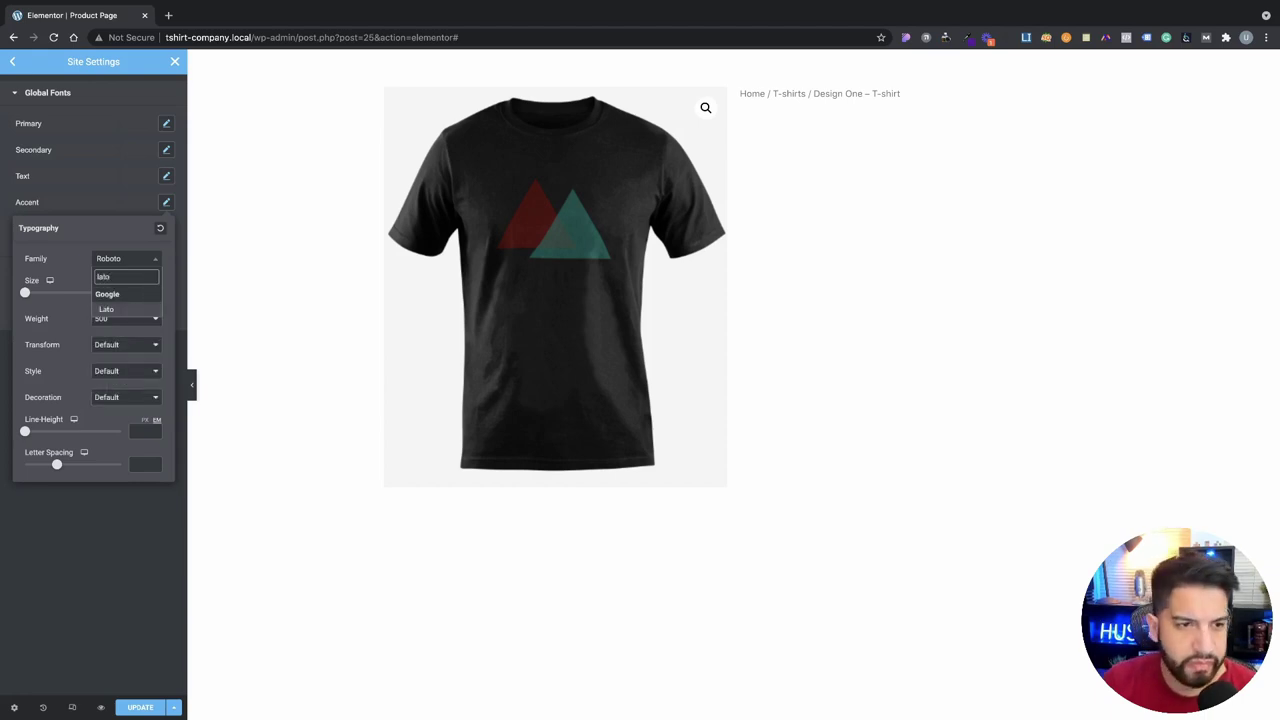
pyautogui.press('Return')
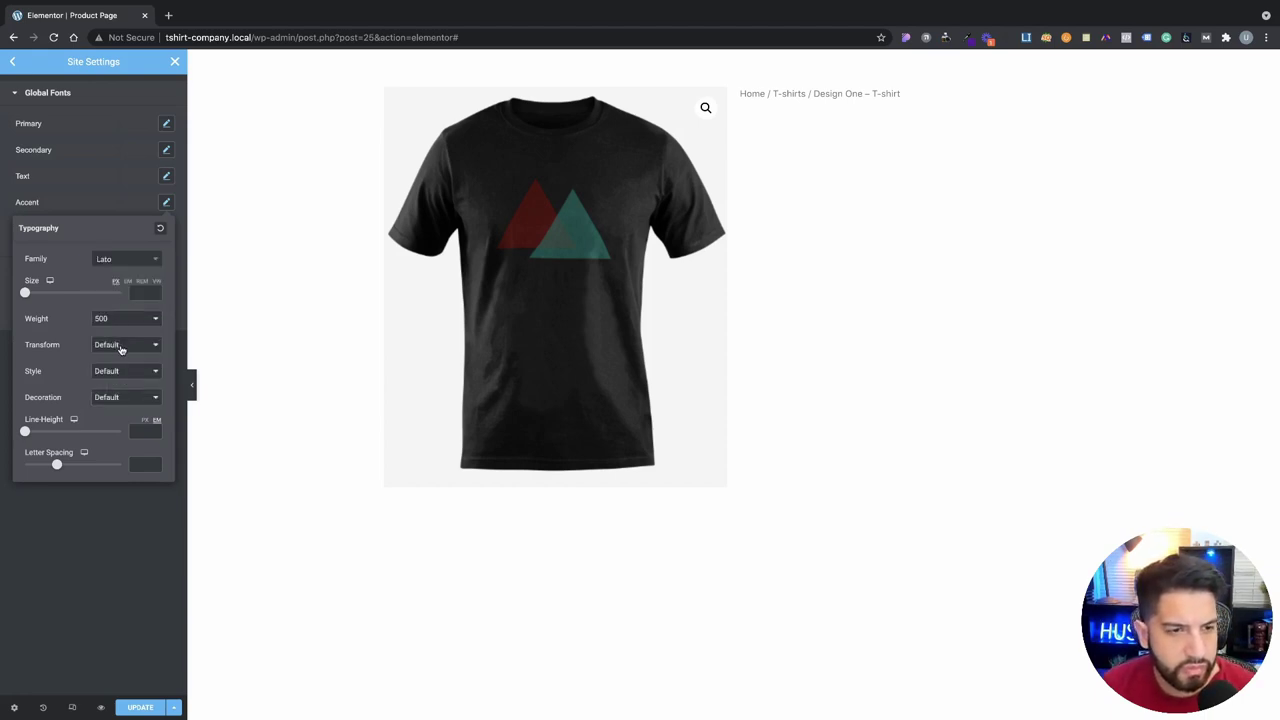
pyautogui.click(110, 203)
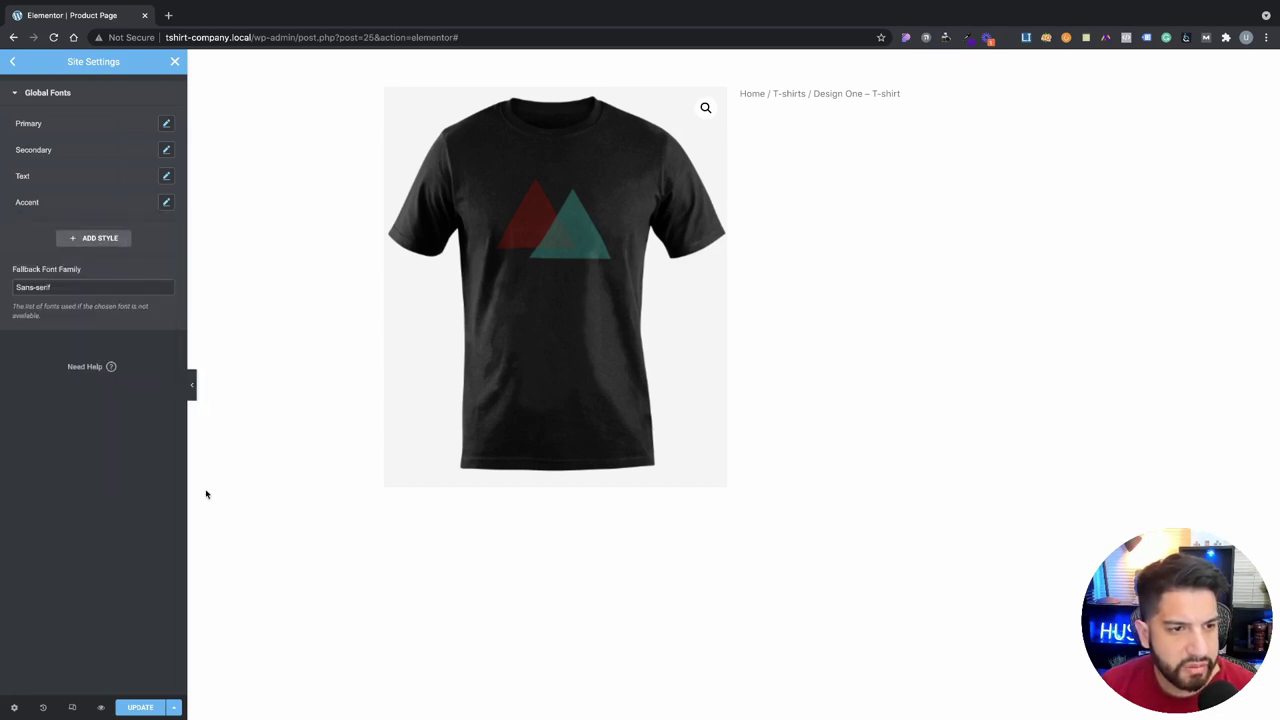
pyautogui.click(140, 707)
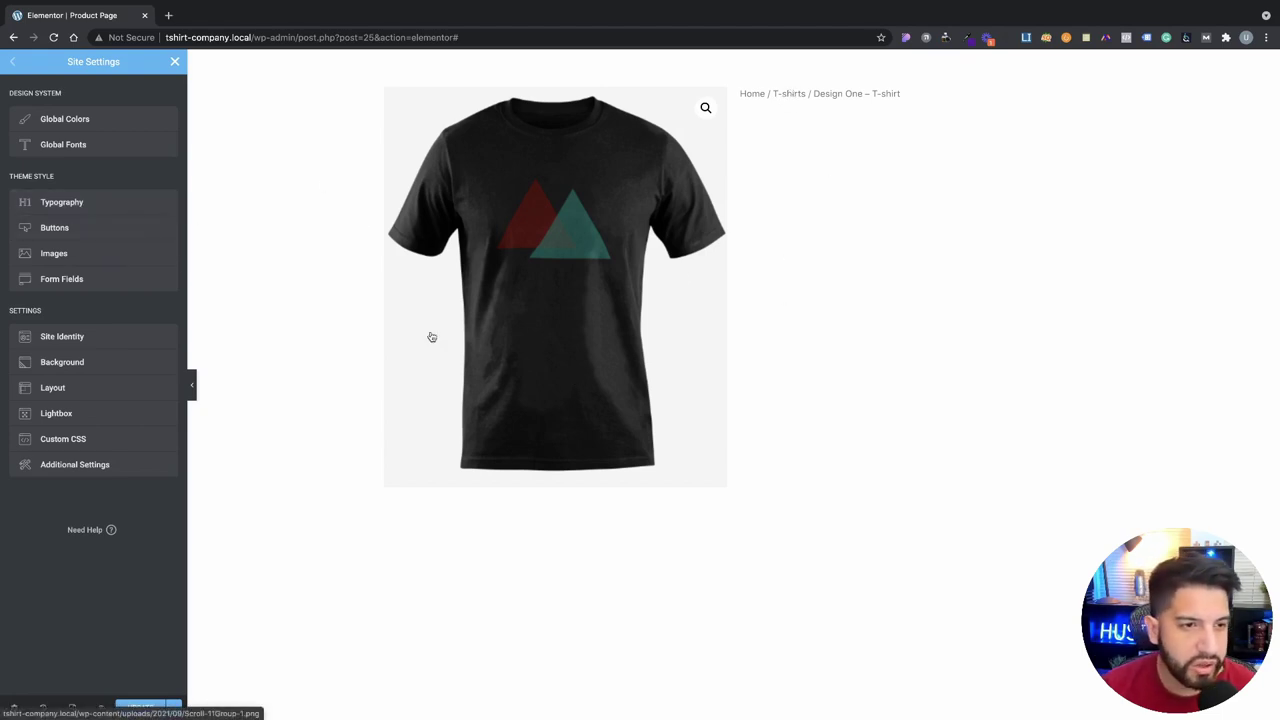
# Step: In the theme style typography settings, set the Body text's font family to Lato
pyautogui.click(81, 214)
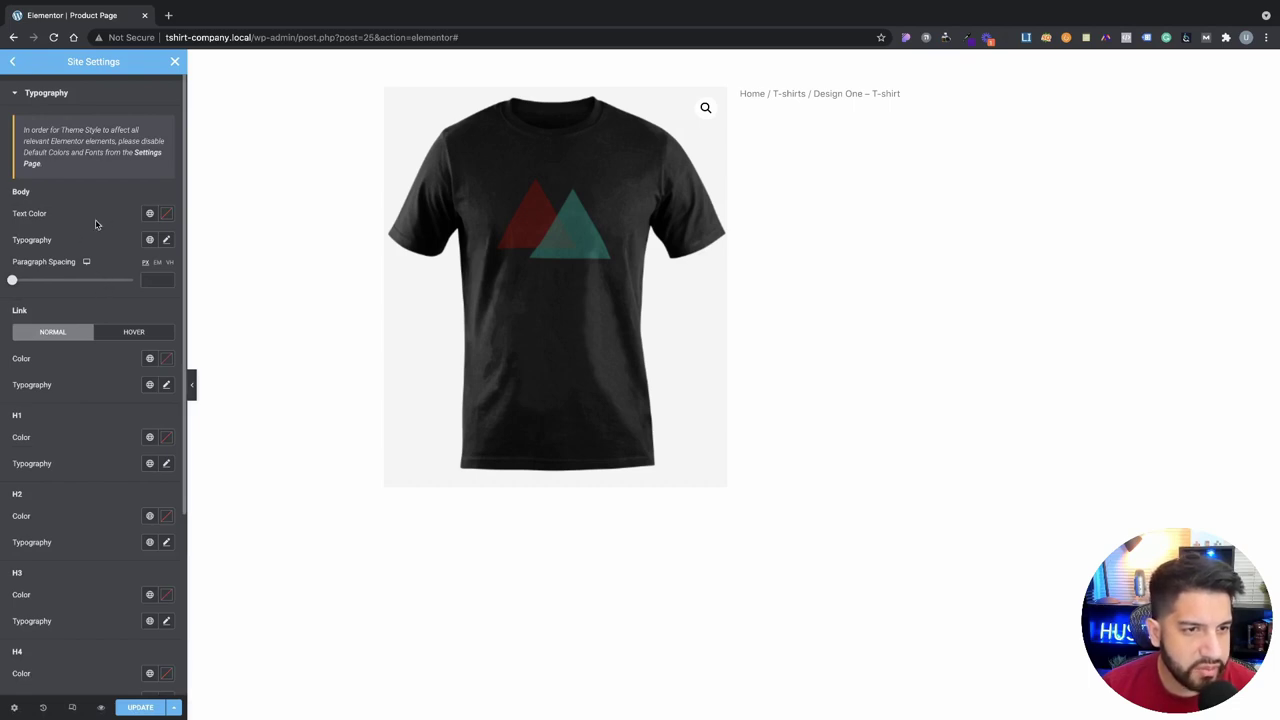
pyautogui.click(167, 240)
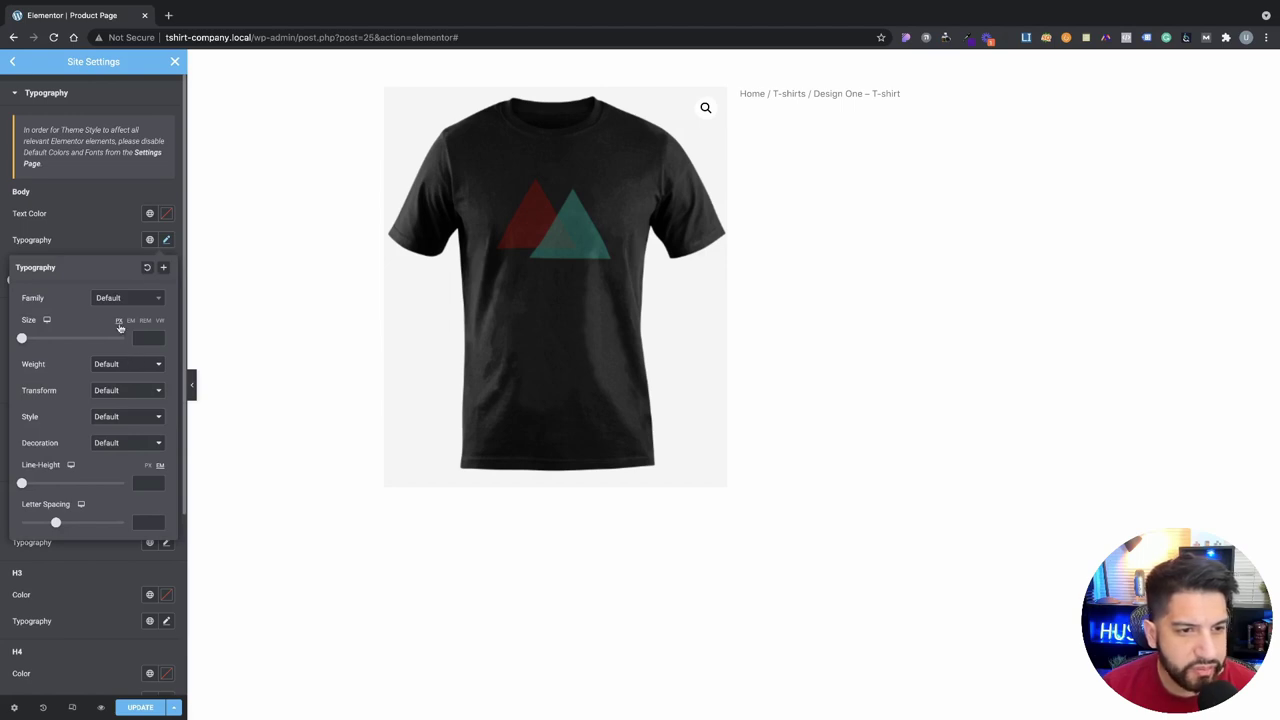
pyautogui.click(110, 298)
pyautogui.write('lato')
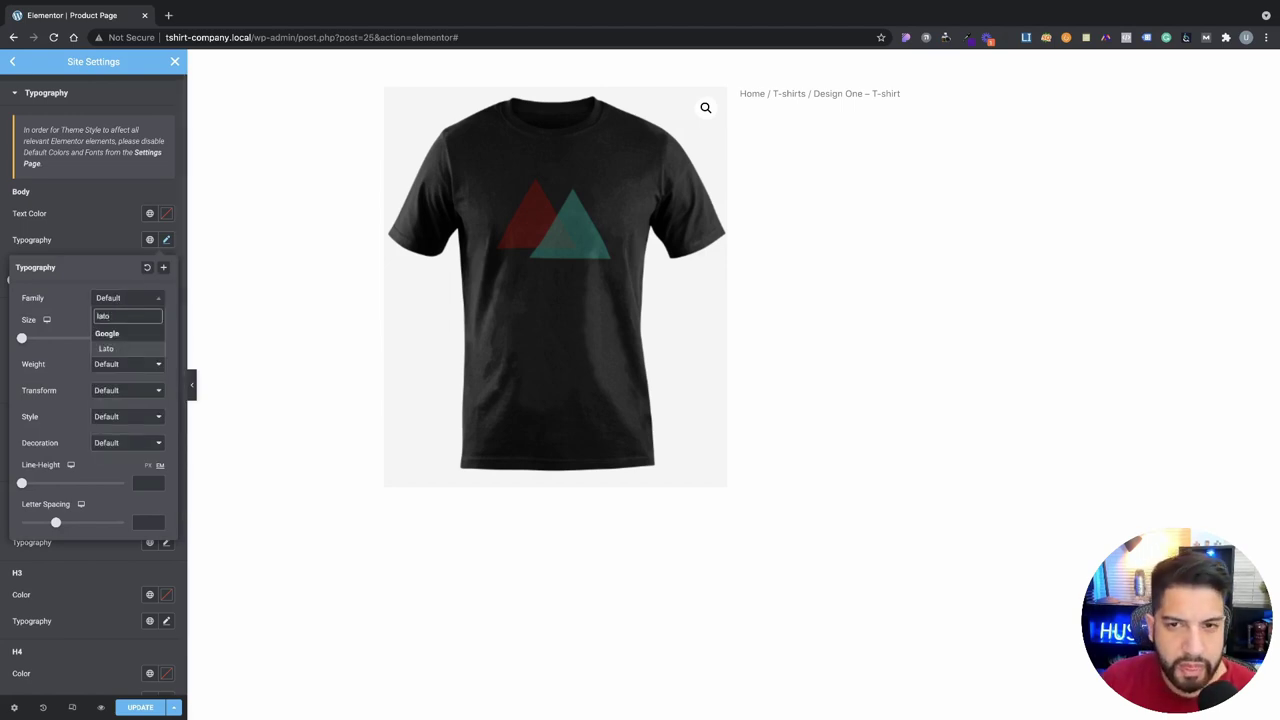
pyautogui.press('Return')
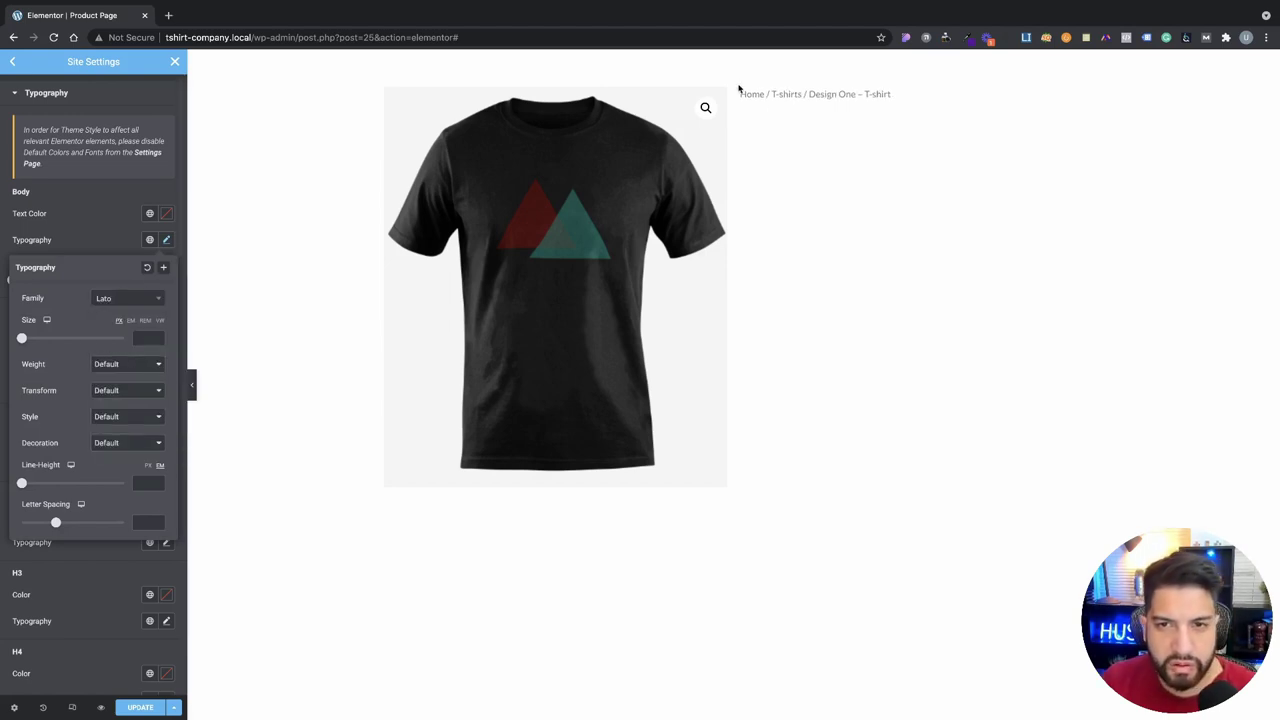
pyautogui.click(88, 244)
pyautogui.scroll(-2, 123, 375)
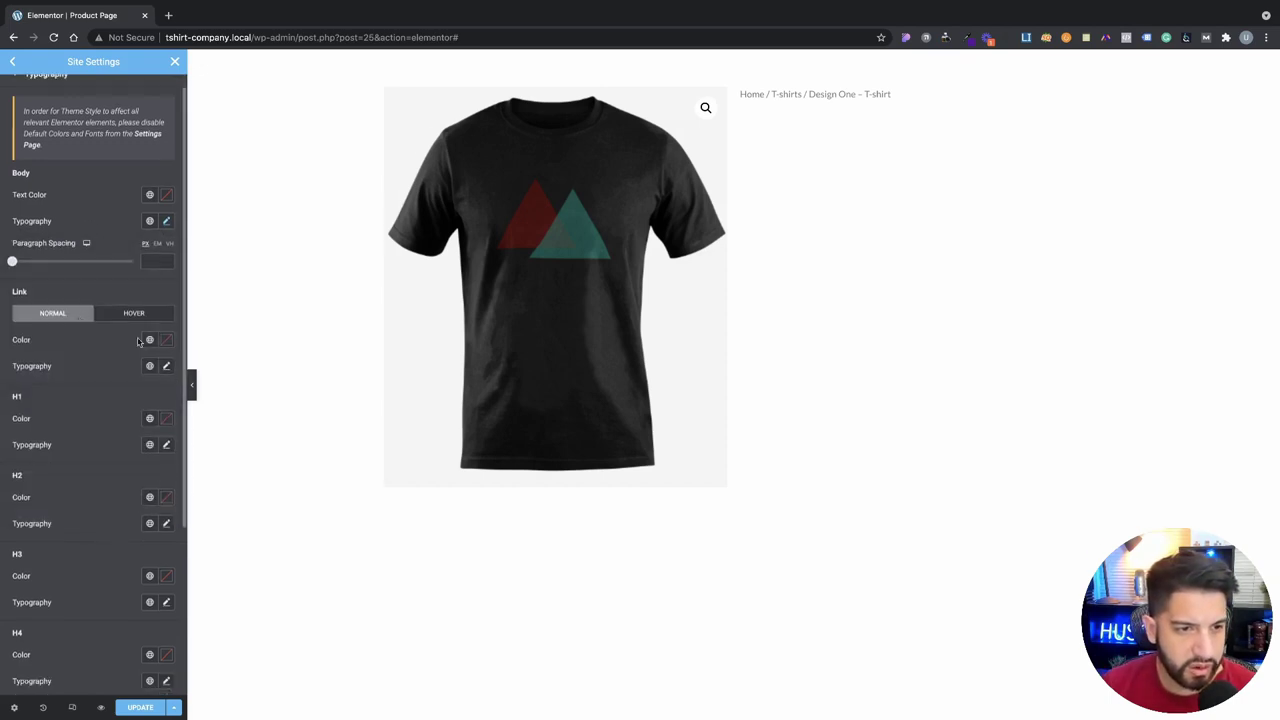
pyautogui.click(167, 154)
pyautogui.click(168, 157)
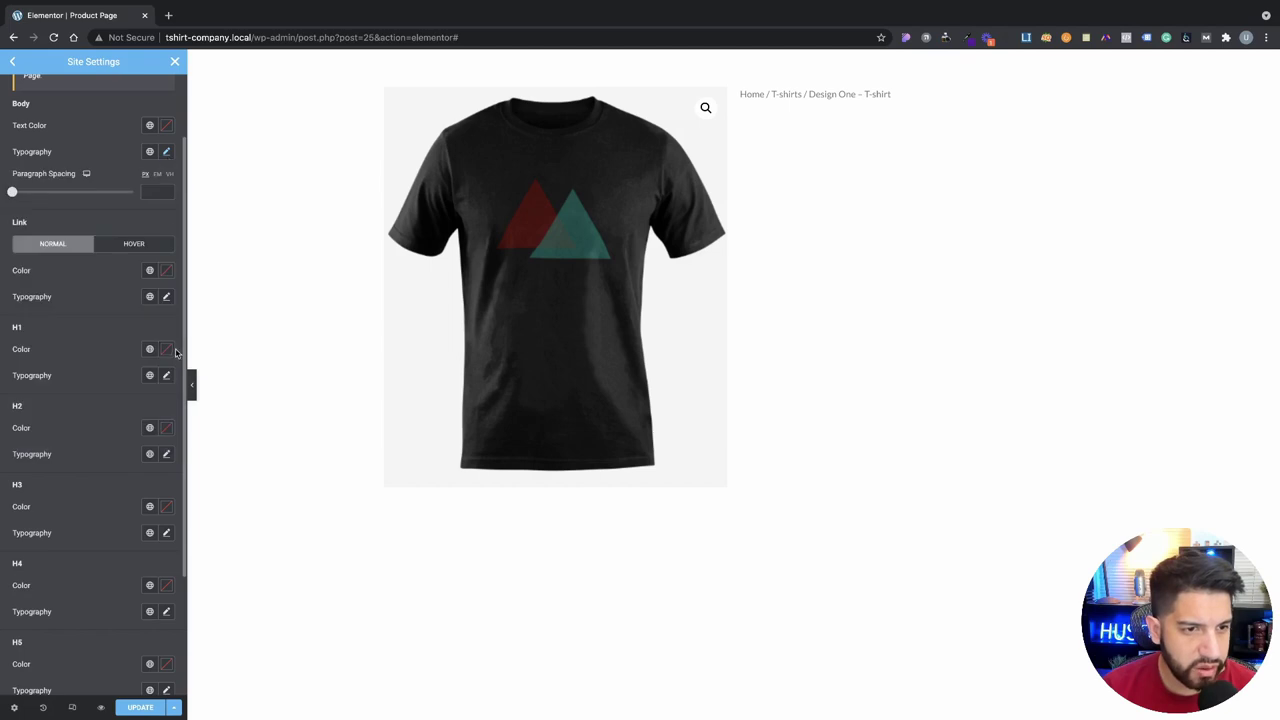
# Step: Set the font family of the normal-state Link typography to Lato
pyautogui.click(164, 298)
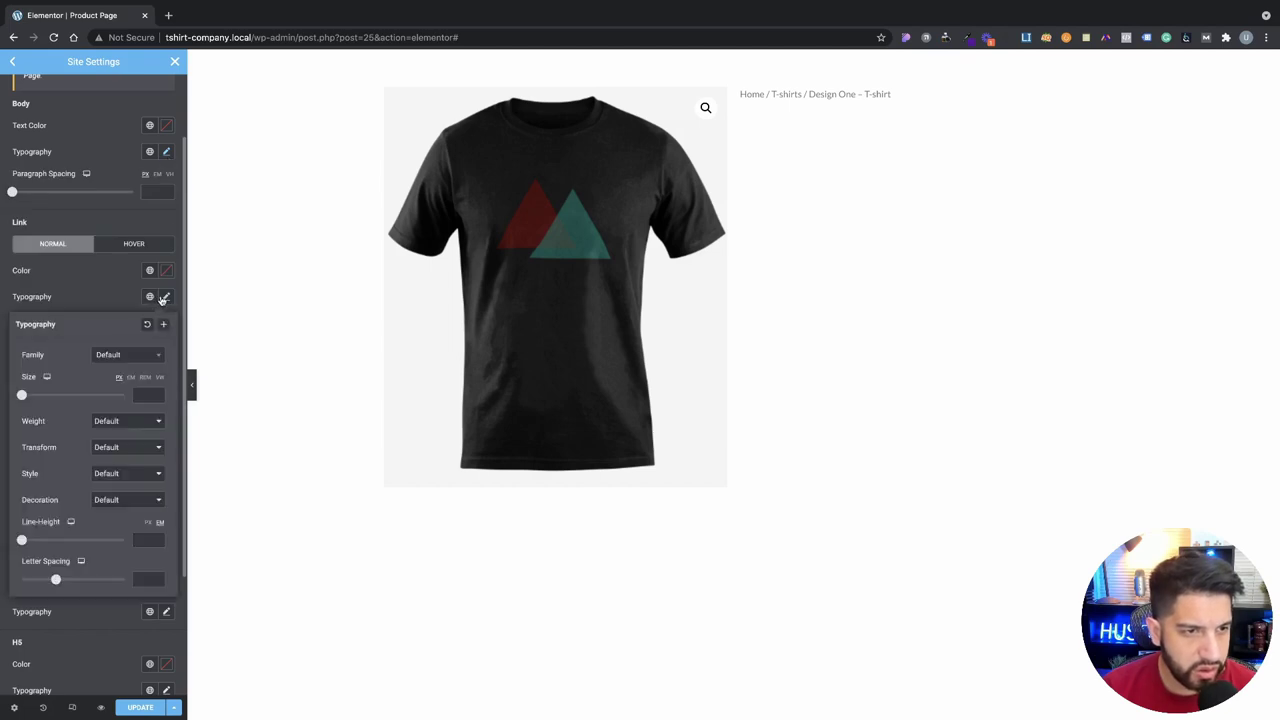
pyautogui.click(119, 360)
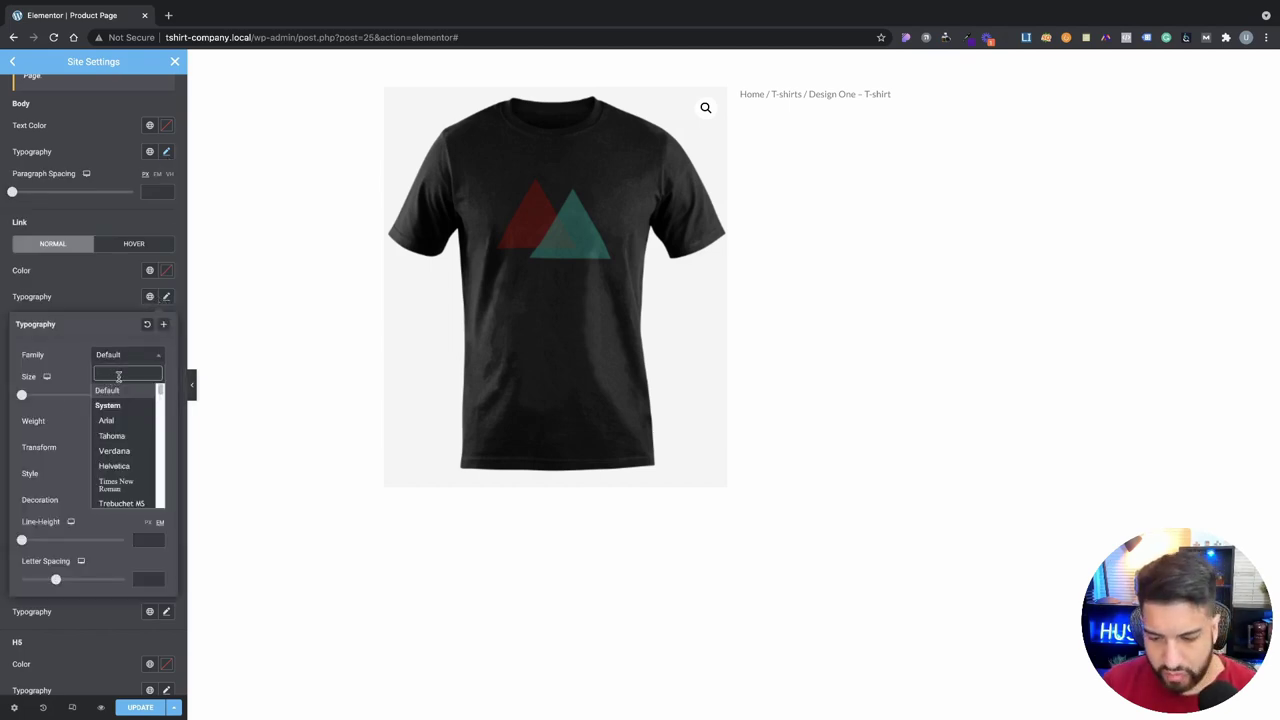
pyautogui.write('lato')
pyautogui.press('Return')
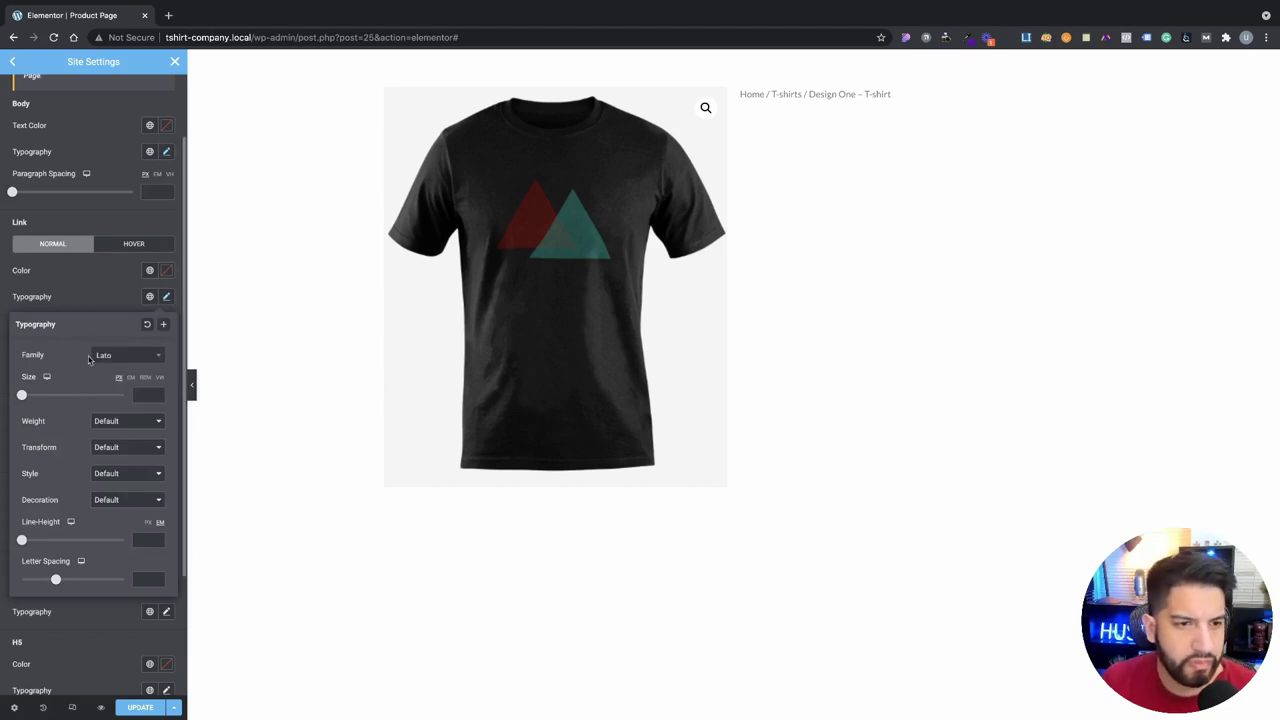
pyautogui.click(84, 300)
# Step: Set the H1 heading typography's font family to Lato and close its typography options
pyautogui.click(166, 373)
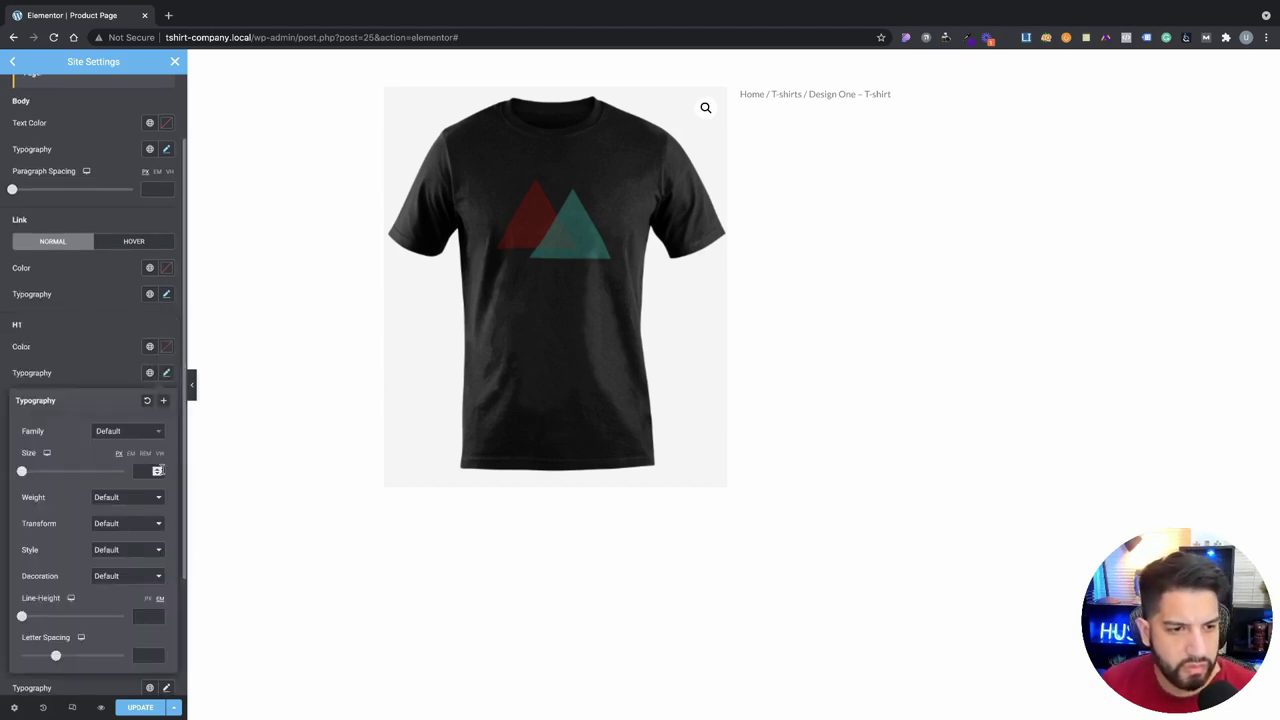
pyautogui.click(128, 433)
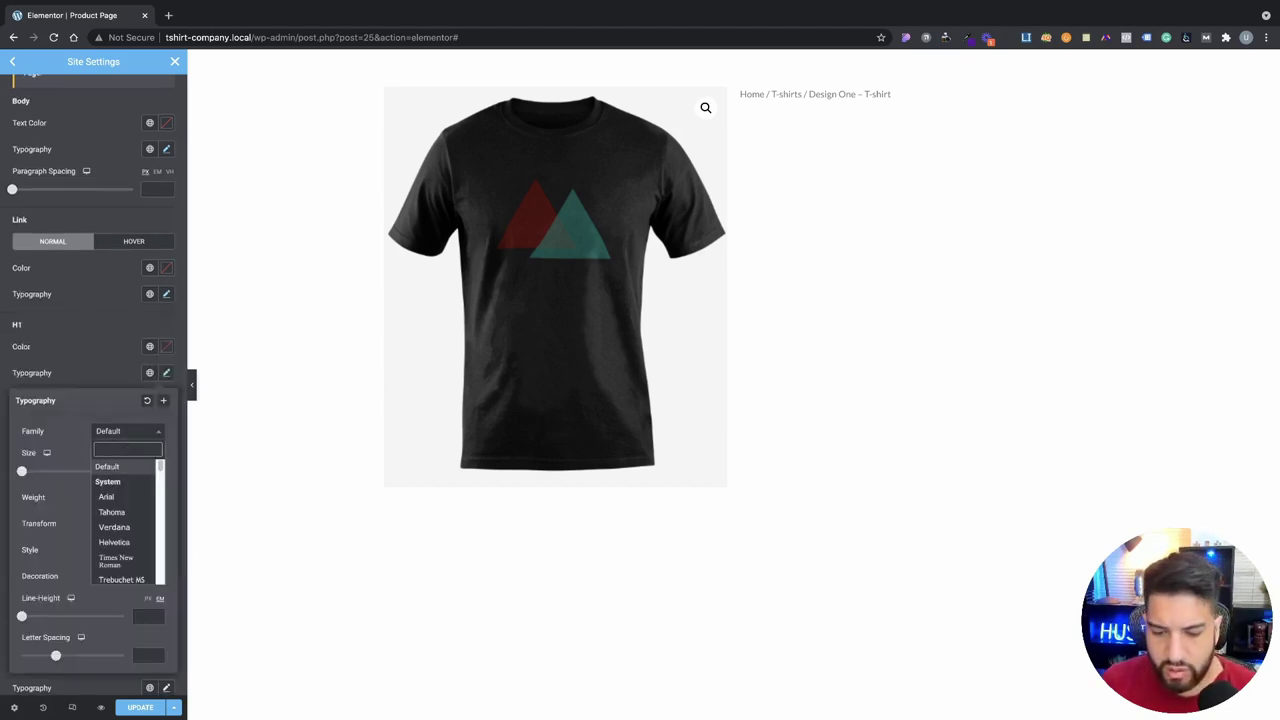
pyautogui.write('lato')
pyautogui.press('Return')
pyautogui.click(126, 344)
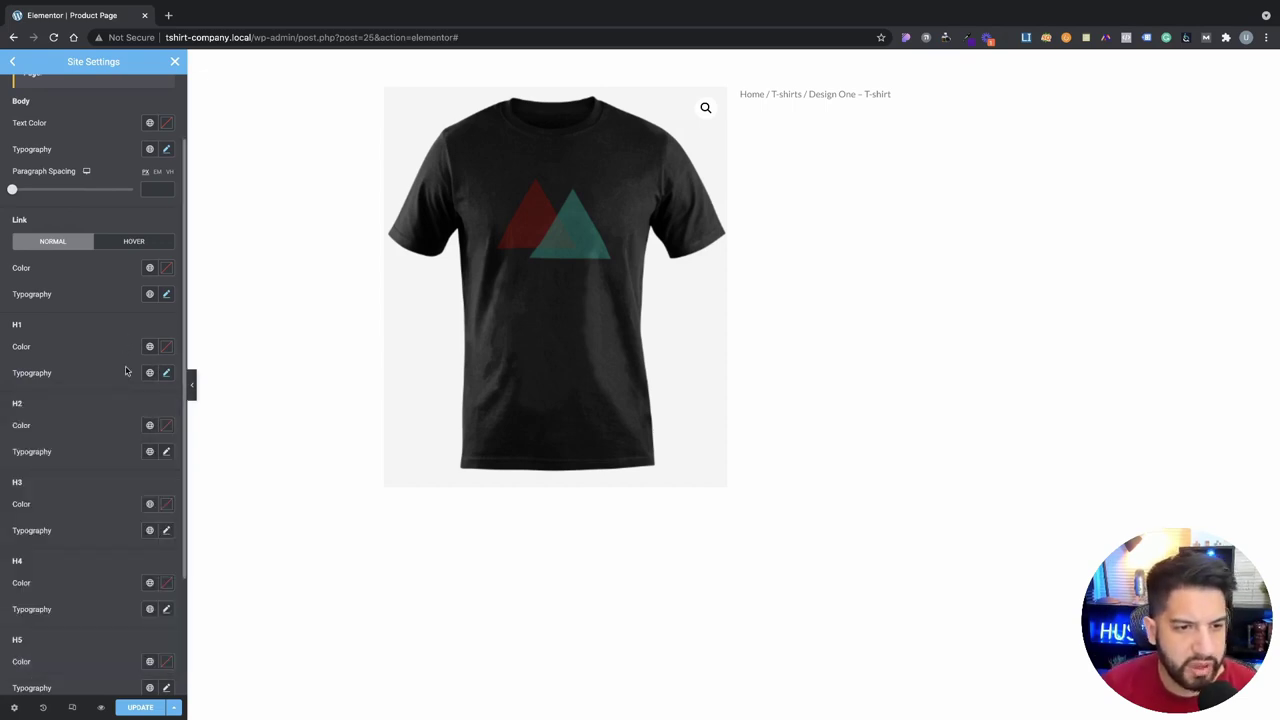
# Step: Set the H2 heading typography's font family to Lato and close its typography options
pyautogui.scroll(-1, 130, 394)
pyautogui.click(166, 430)
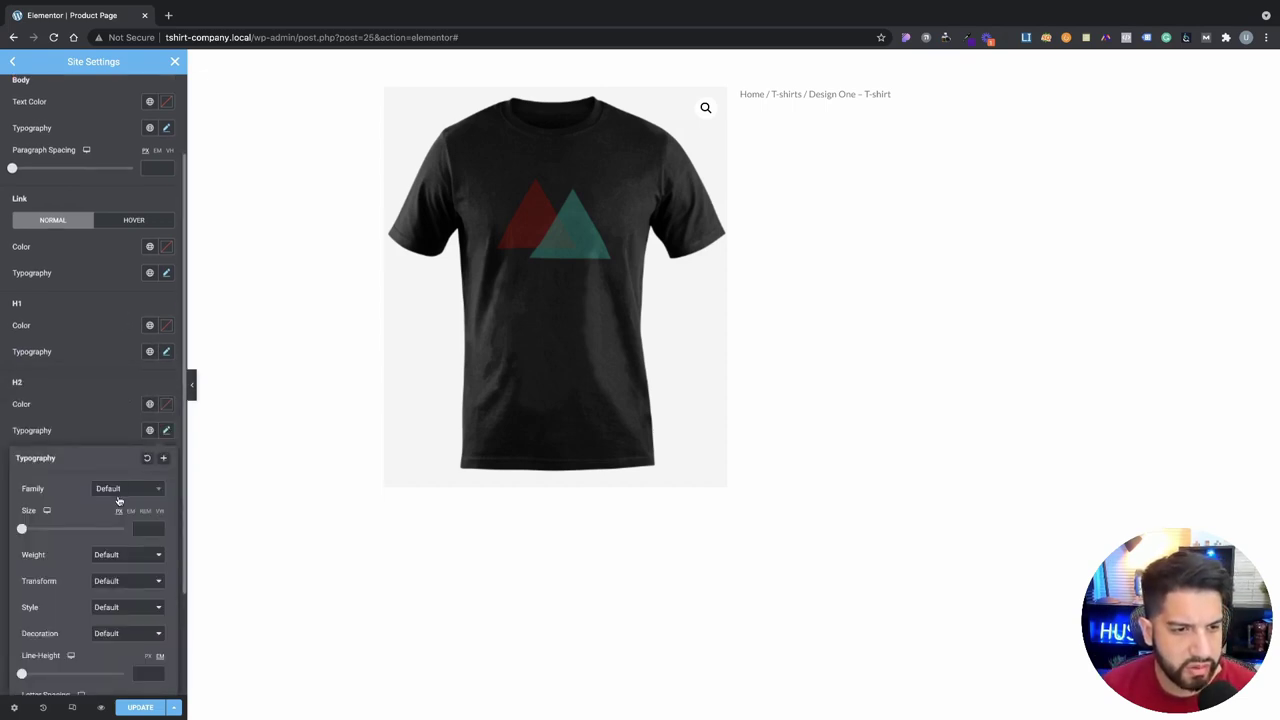
pyautogui.click(120, 490)
pyautogui.write('lato')
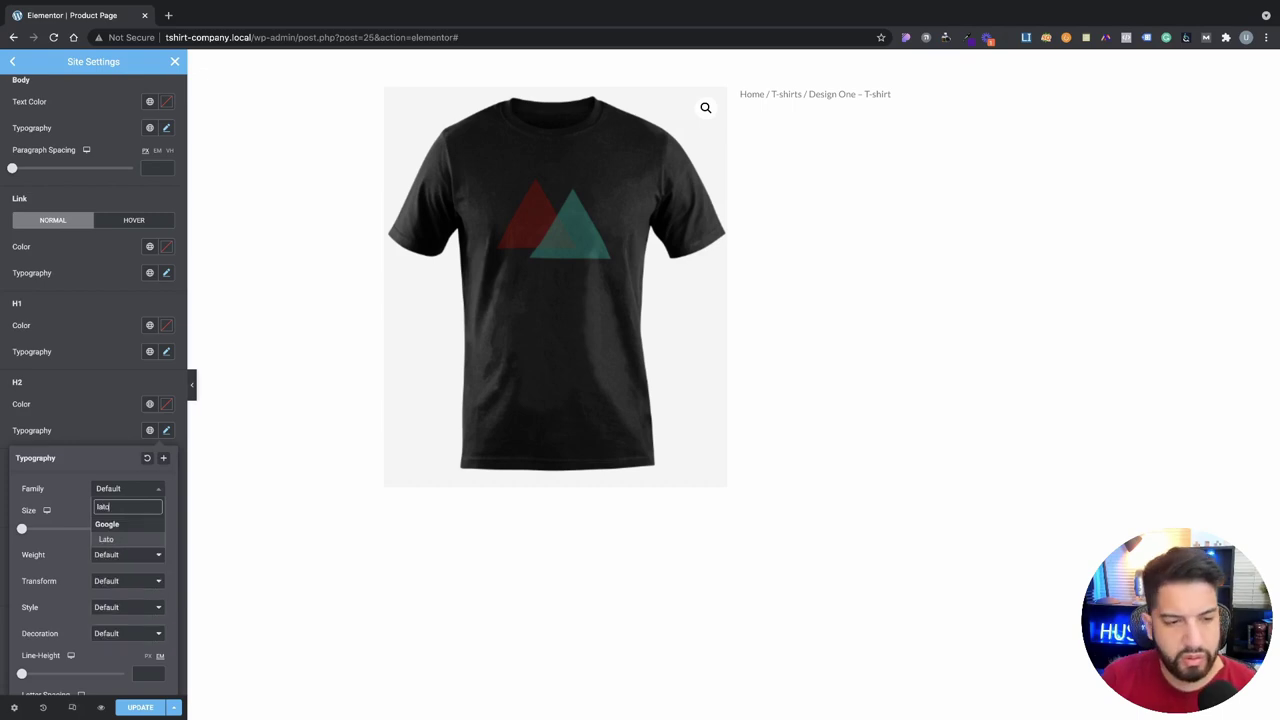
pyautogui.press('Return')
pyautogui.click(118, 428)
# Step: Set the H3 heading typography's font family to Lato and close its typography options
pyautogui.scroll(-1, 129, 472)
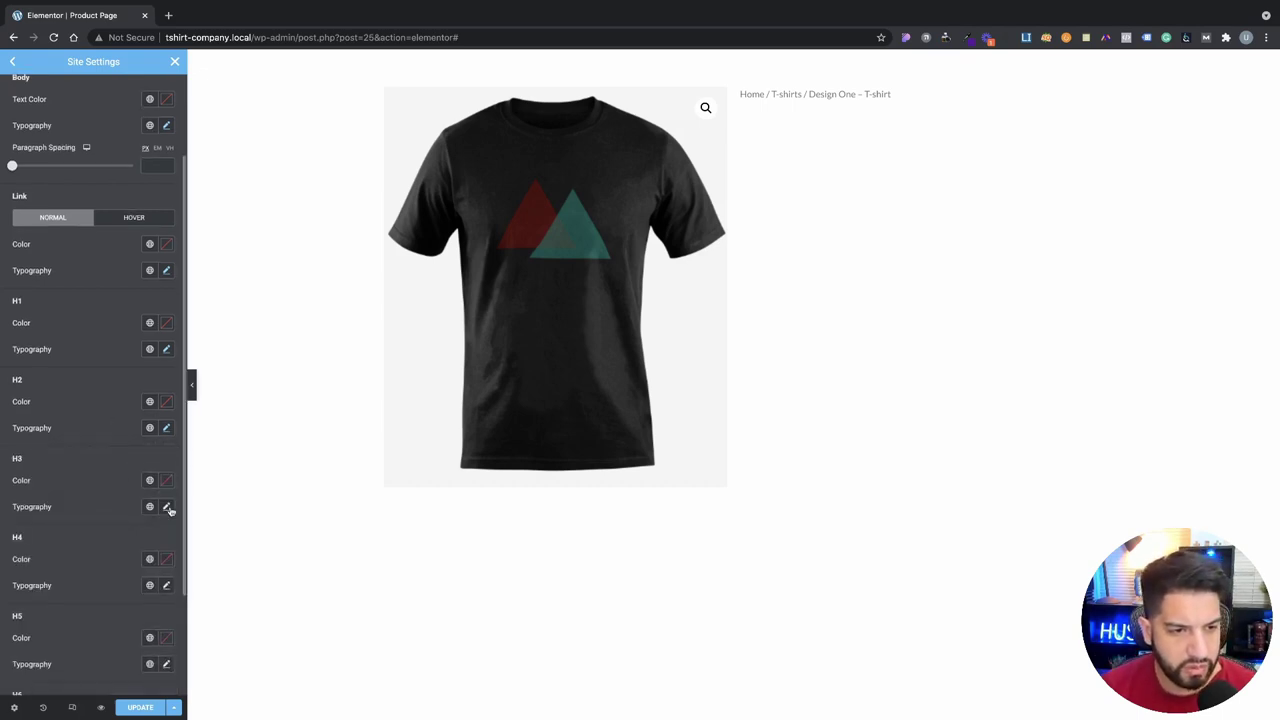
pyautogui.click(167, 507)
pyautogui.click(116, 566)
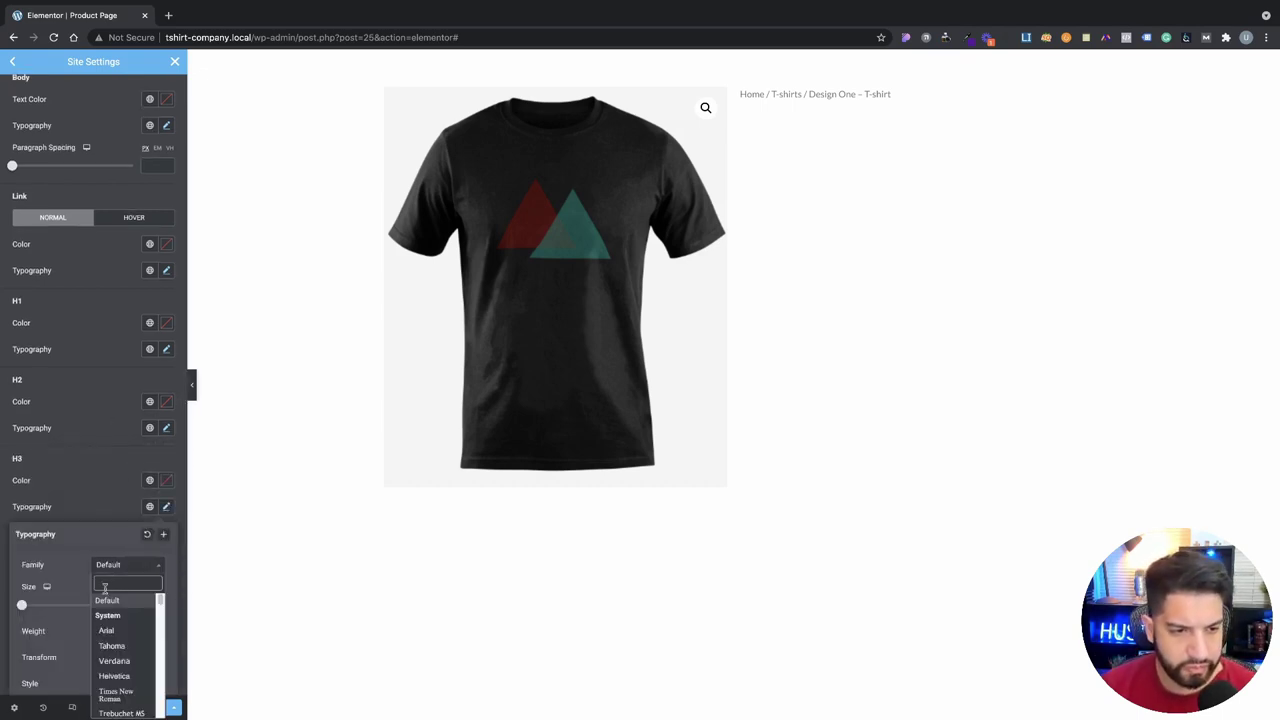
pyautogui.write('lato')
pyautogui.press('Return')
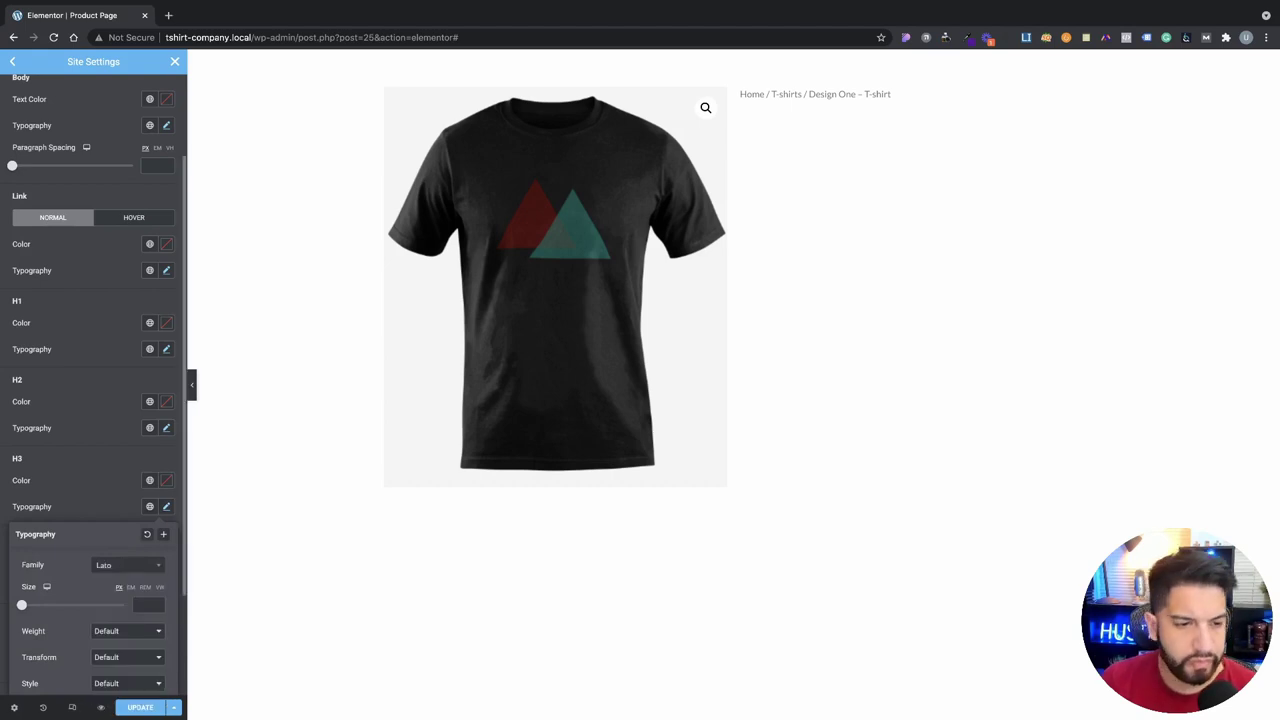
pyautogui.click(114, 471)
# Step: Set the H4 heading typography's font family to Lato and close its typography options
pyautogui.scroll(-3, 130, 500)
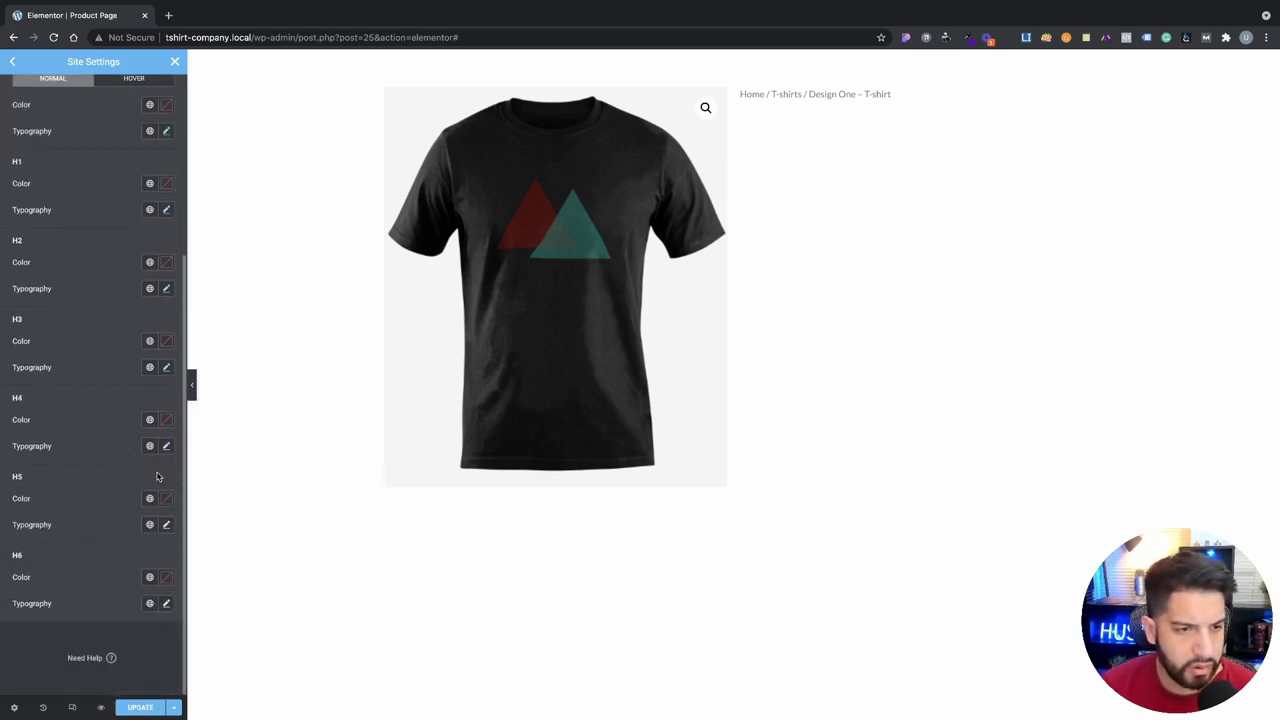
pyautogui.click(167, 447)
pyautogui.click(114, 508)
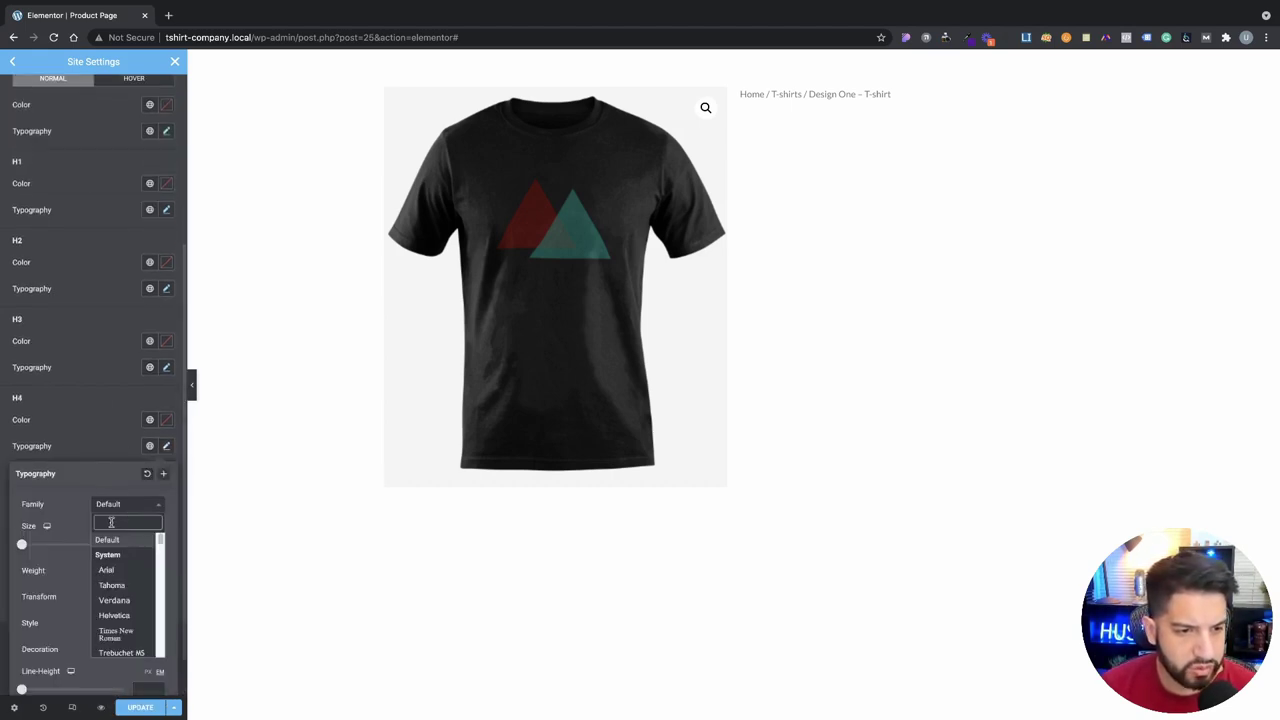
pyautogui.write('lato')
pyautogui.press('Return')
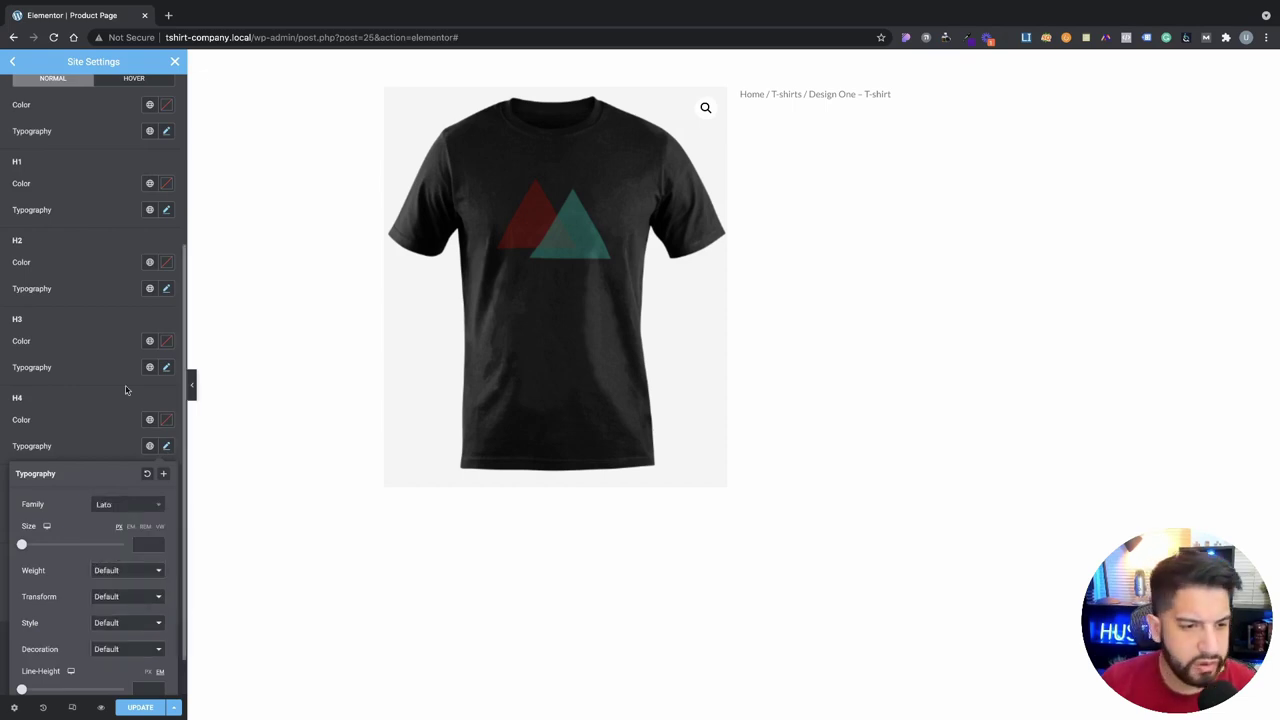
pyautogui.click(82, 348)
# Step: Set the H5 heading typography's font family to Lato and close its typography options
pyautogui.click(166, 607)
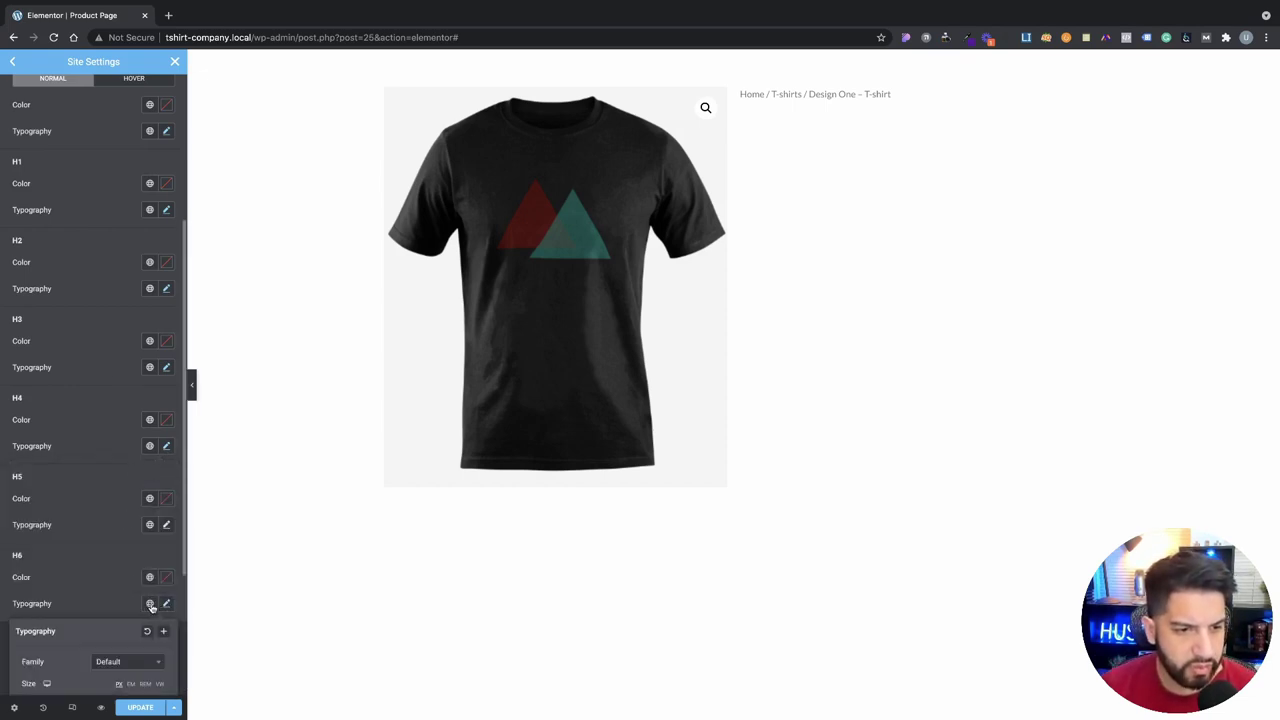
pyautogui.click(157, 544)
pyautogui.click(166, 525)
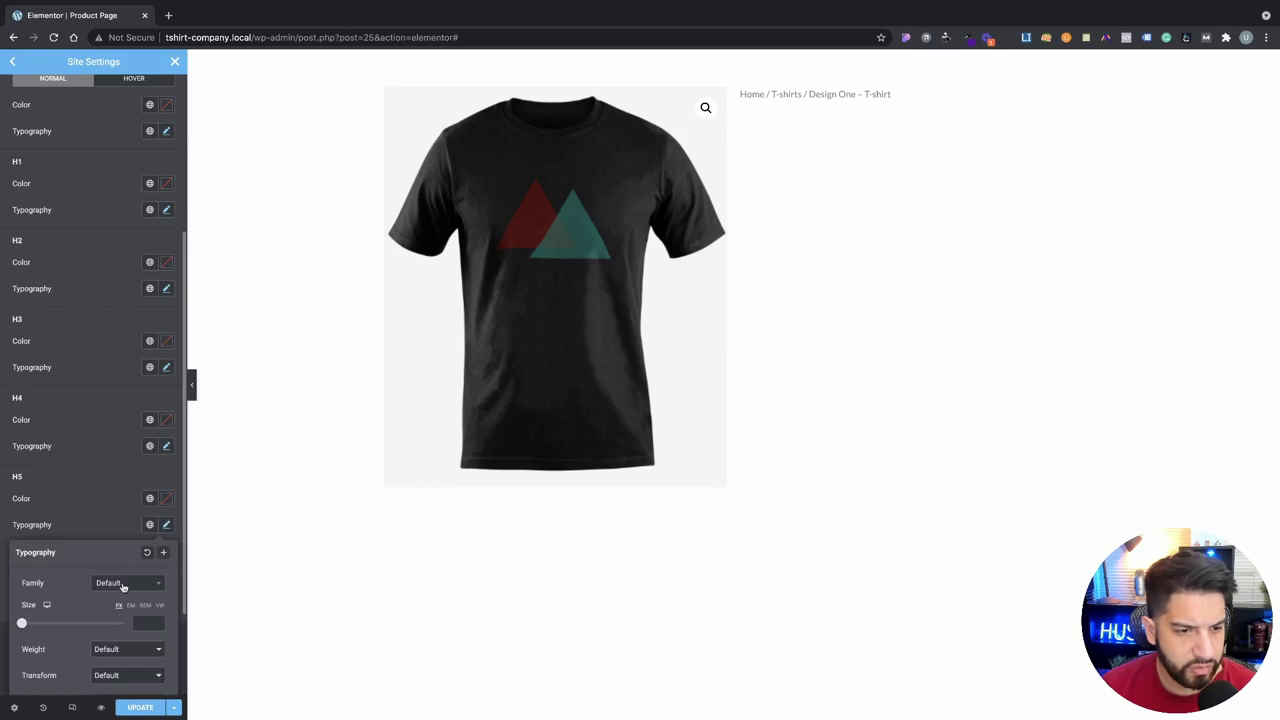
pyautogui.click(124, 583)
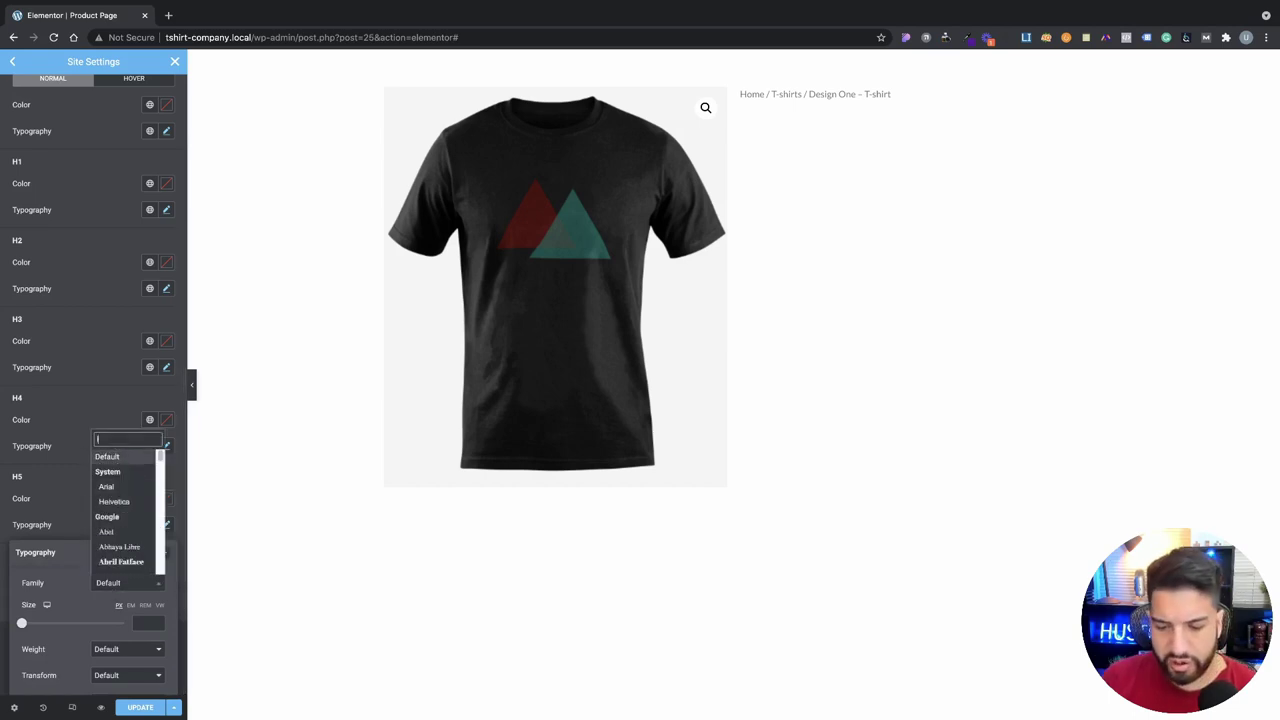
pyautogui.click(118, 552)
pyautogui.click(114, 418)
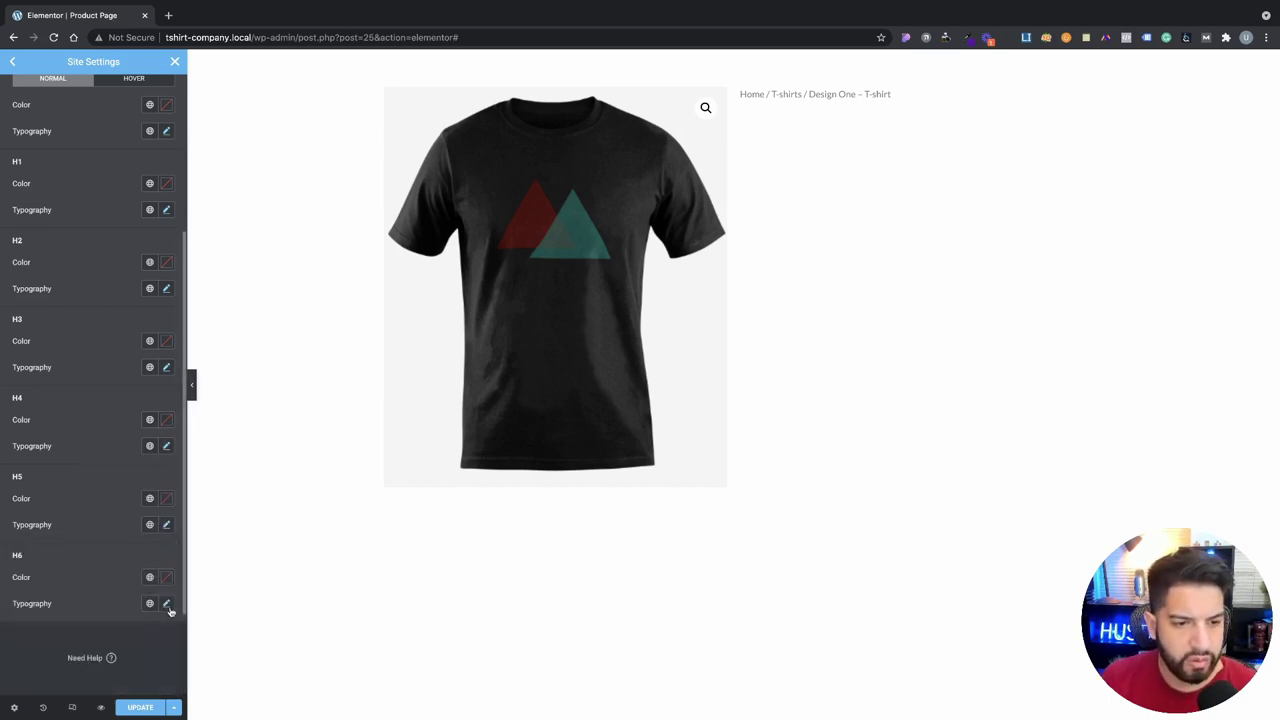
# Step: Set the H6 heading typography's font family to Lato and save the updated site settings
pyautogui.click(166, 604)
pyautogui.click(124, 662)
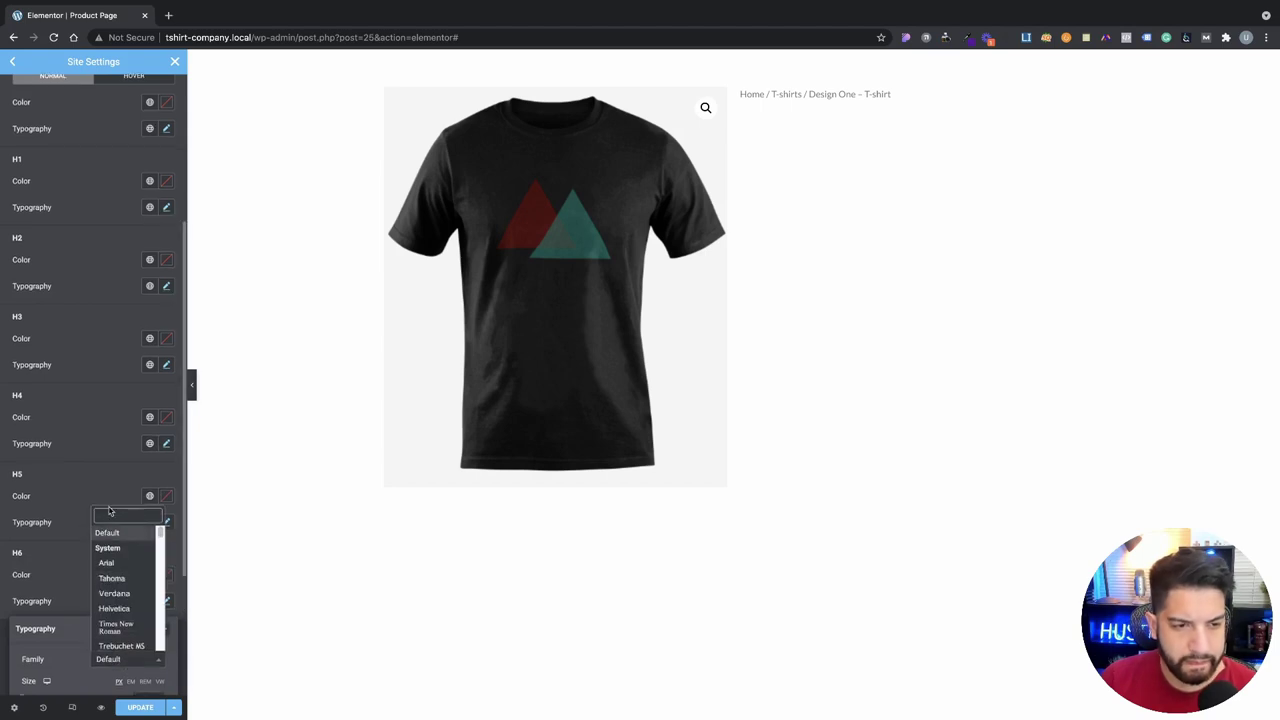
pyautogui.write('lato')
pyautogui.press('Return')
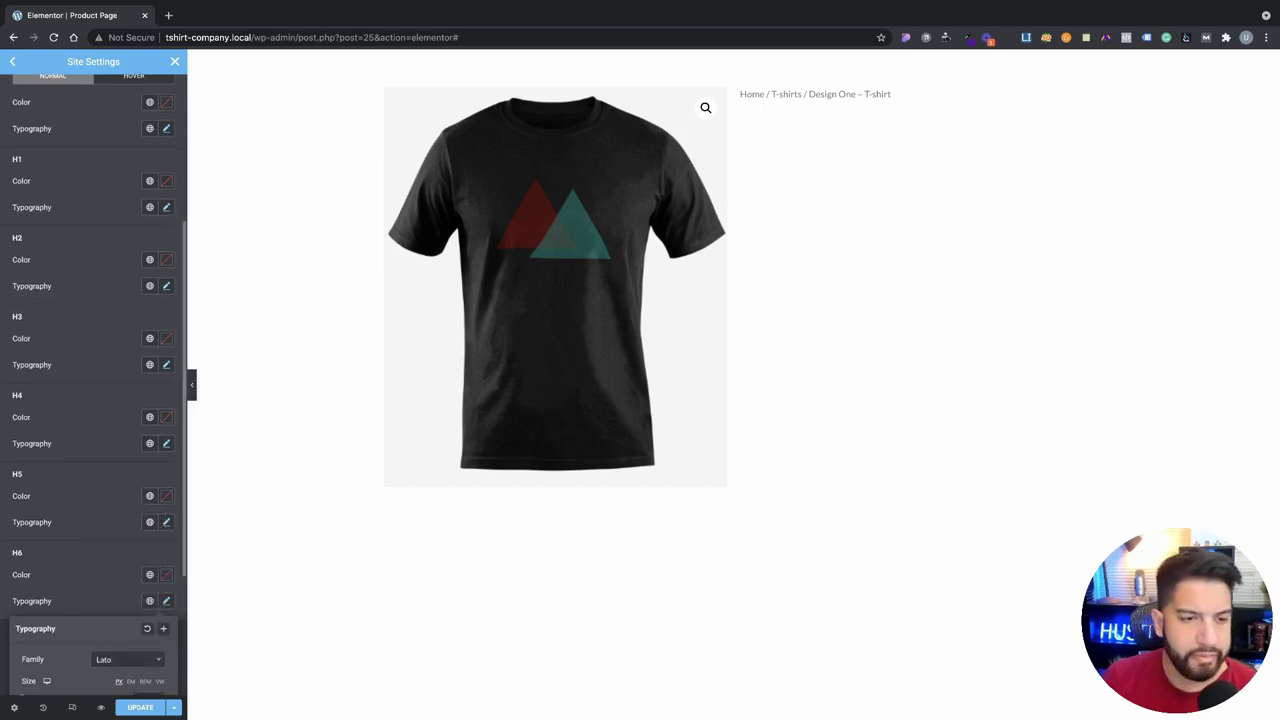
pyautogui.click(104, 474)
pyautogui.click(150, 705)
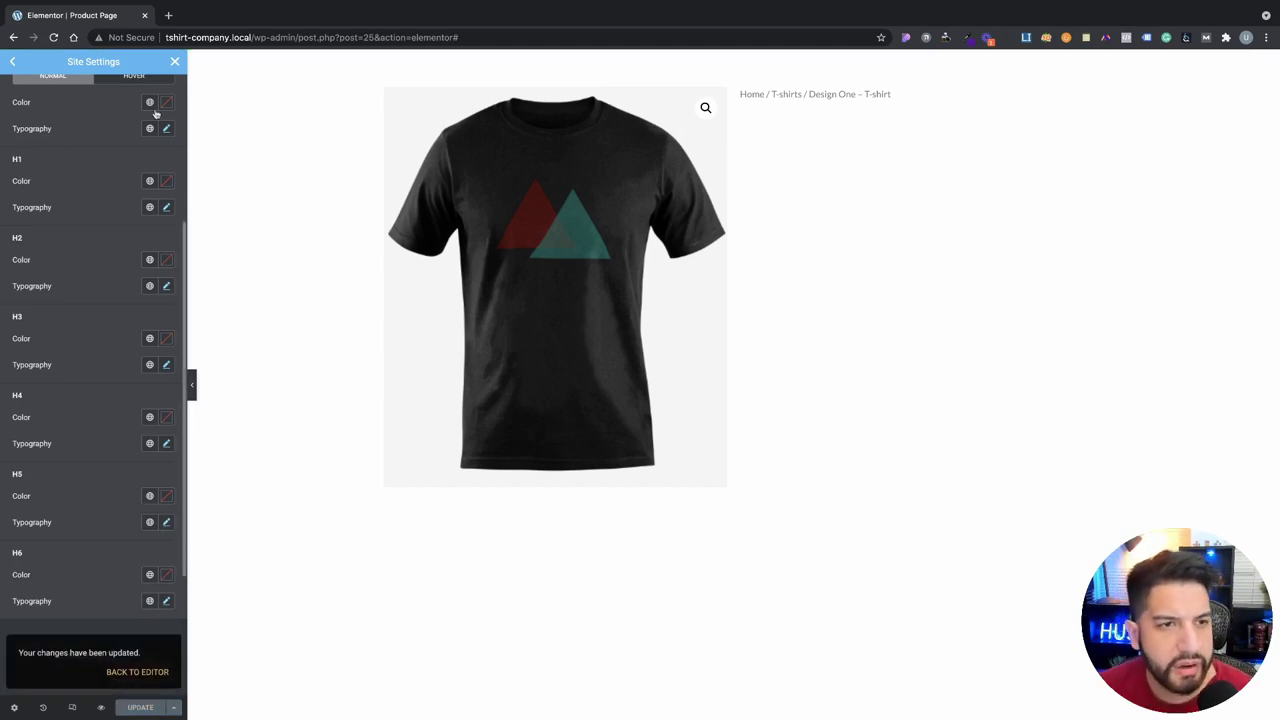
# Step: Leave the site settings and add a Product Title widget below the breadcrumbs, beside the product image
pyautogui.click(174, 61)
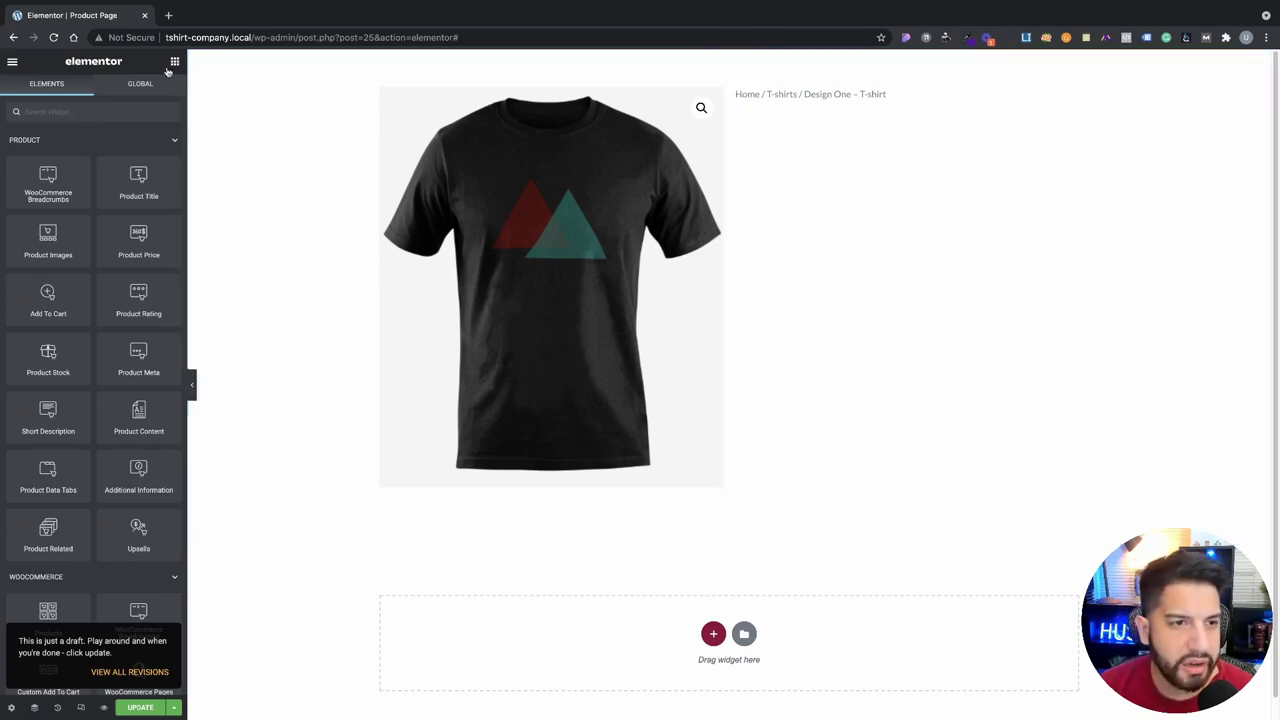
pyautogui.moveTo(142, 190); pyautogui.dragTo(831, 110)
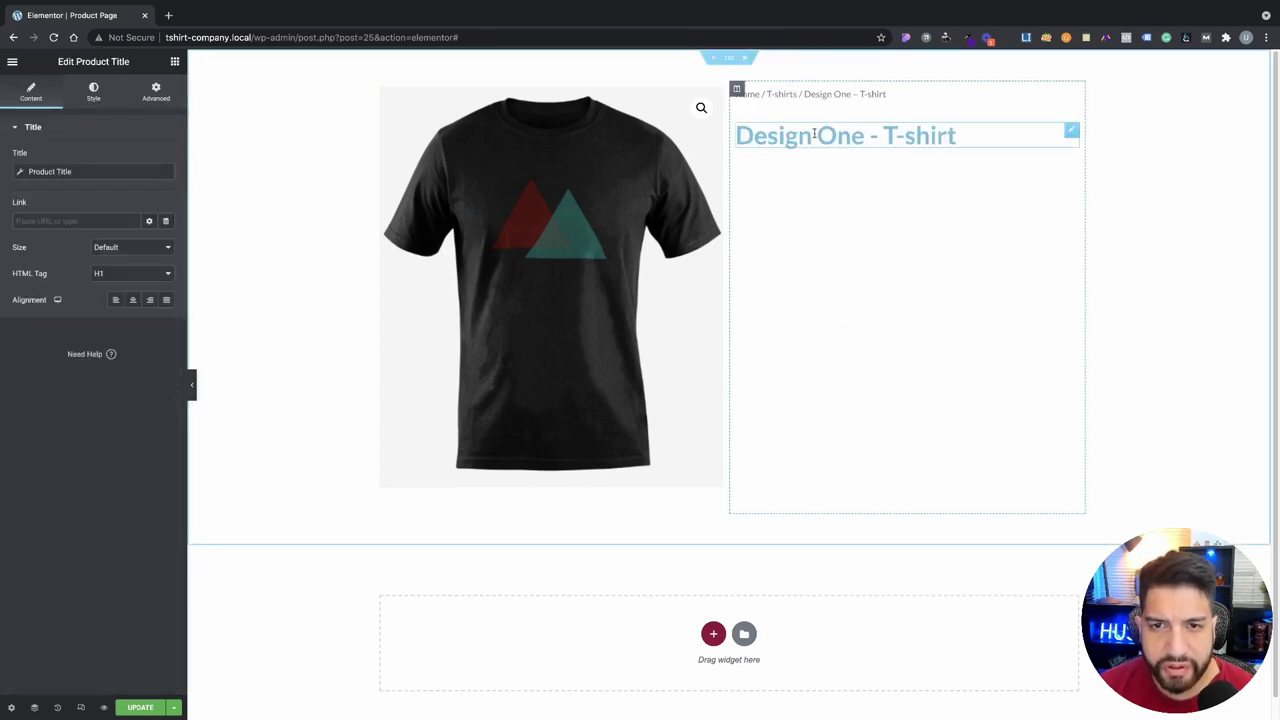
# Step: In the site settings' global colors, set the Primary color to black (#000000)
pyautogui.click(12, 708)
pyautogui.click(12, 62)
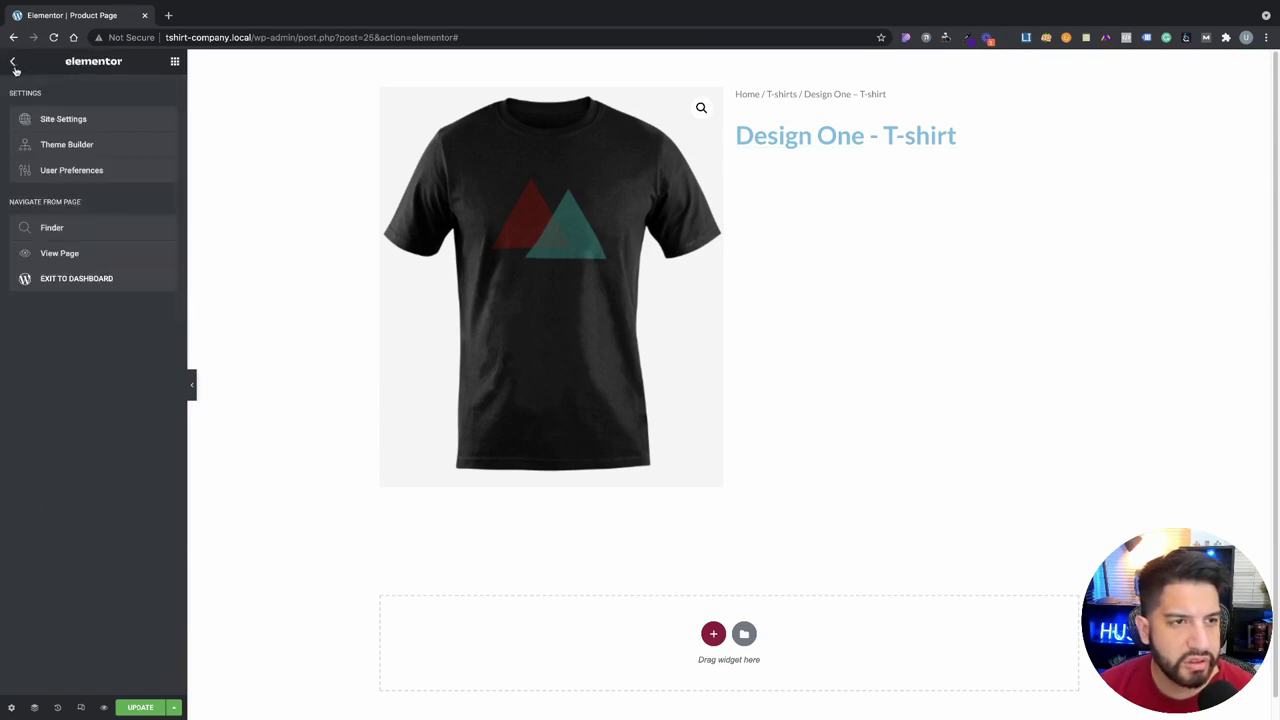
pyautogui.click(72, 121)
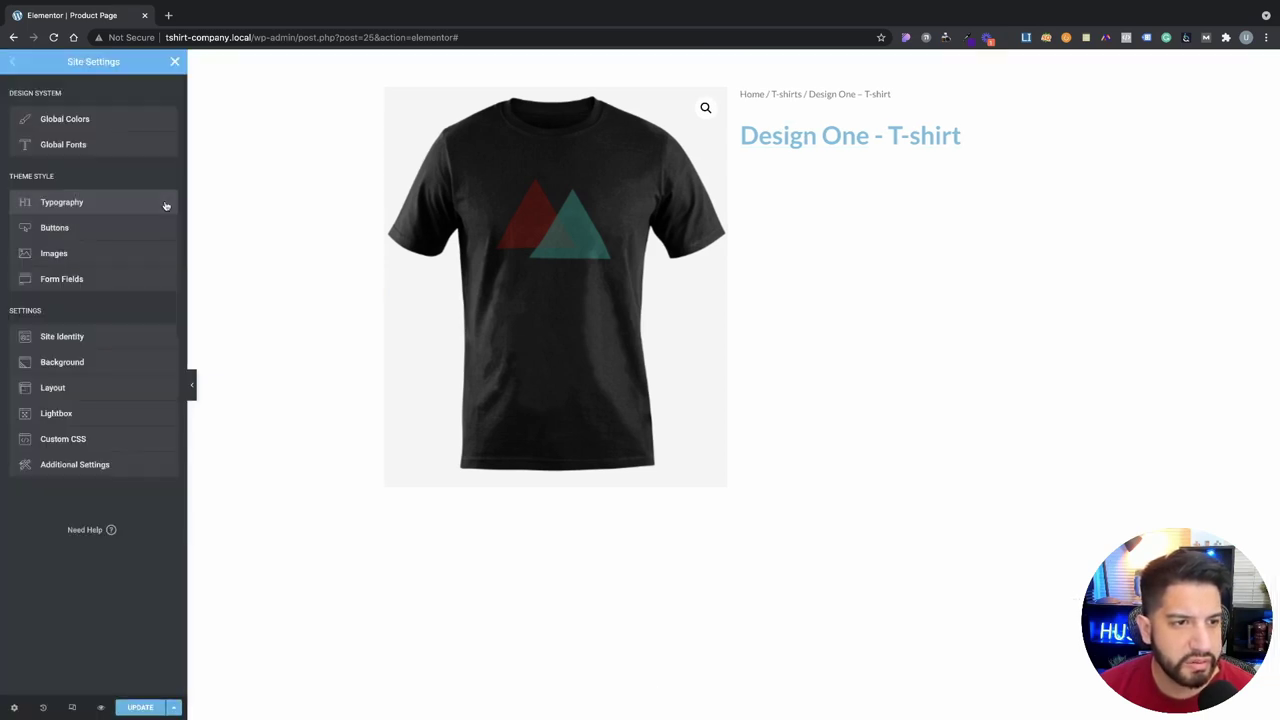
pyautogui.click(64, 119)
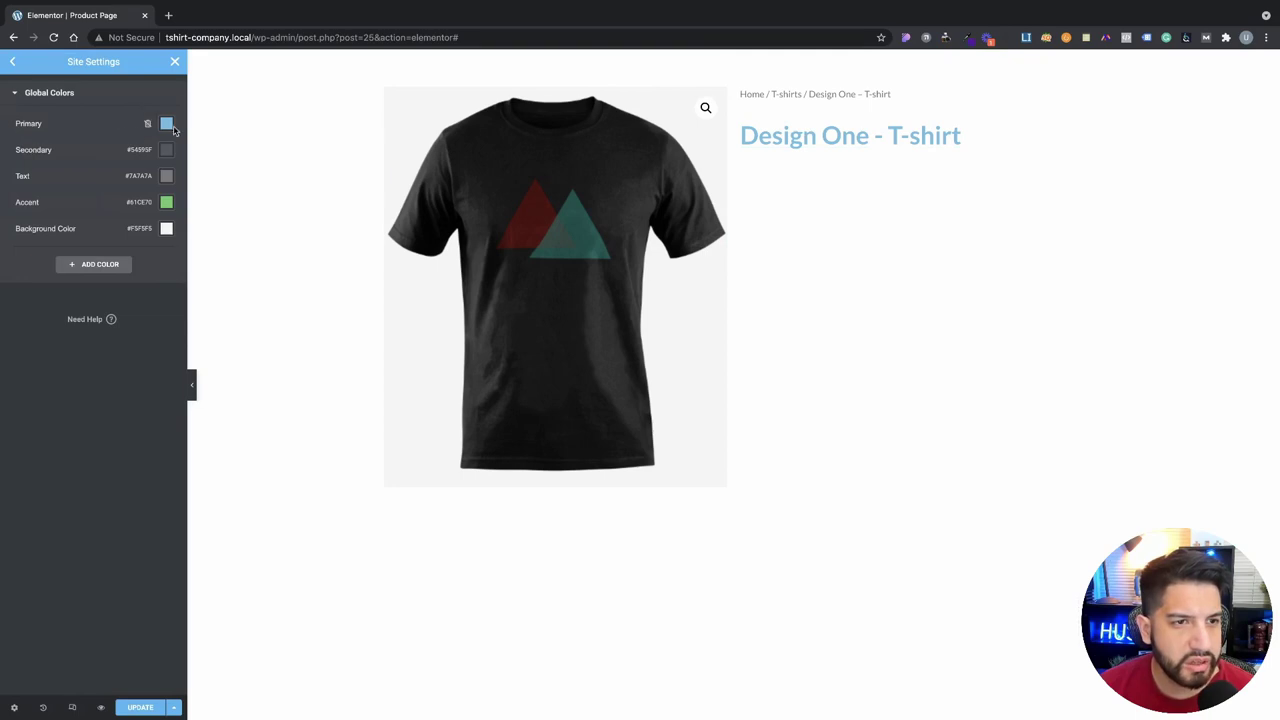
pyautogui.click(166, 123)
pyautogui.moveTo(113, 192); pyautogui.dragTo(20, 320)
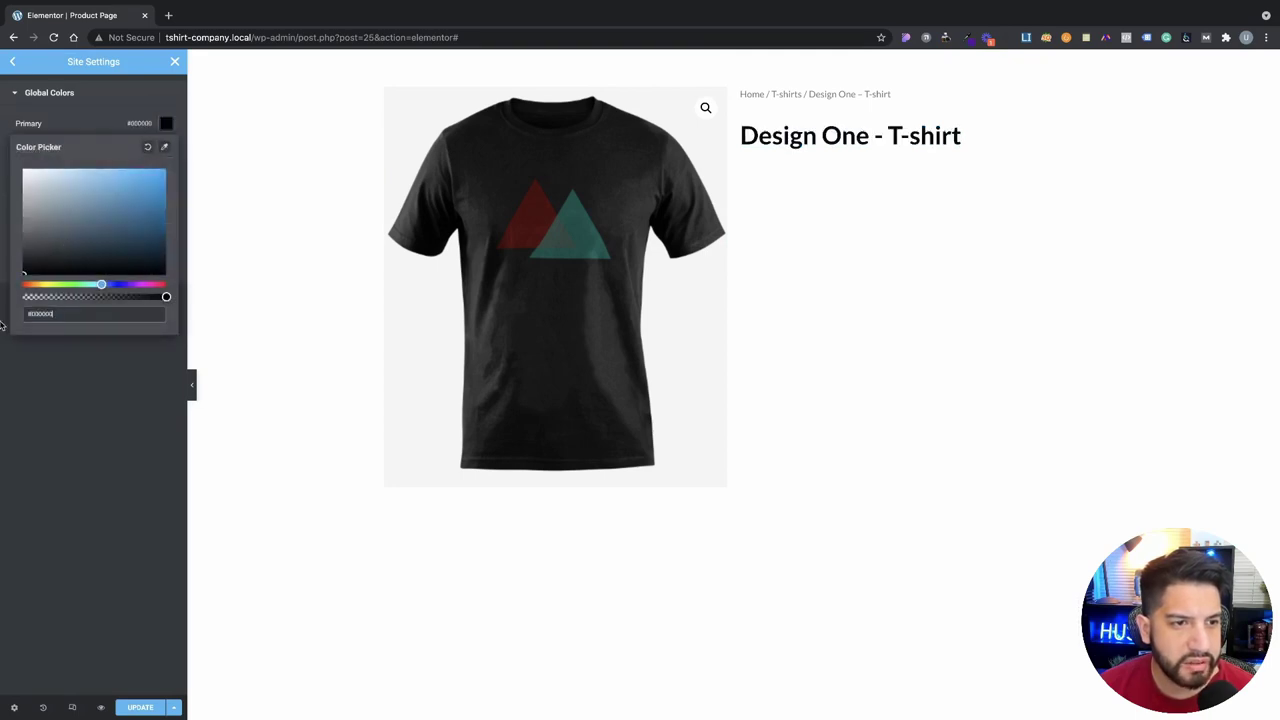
pyautogui.click(64, 408)
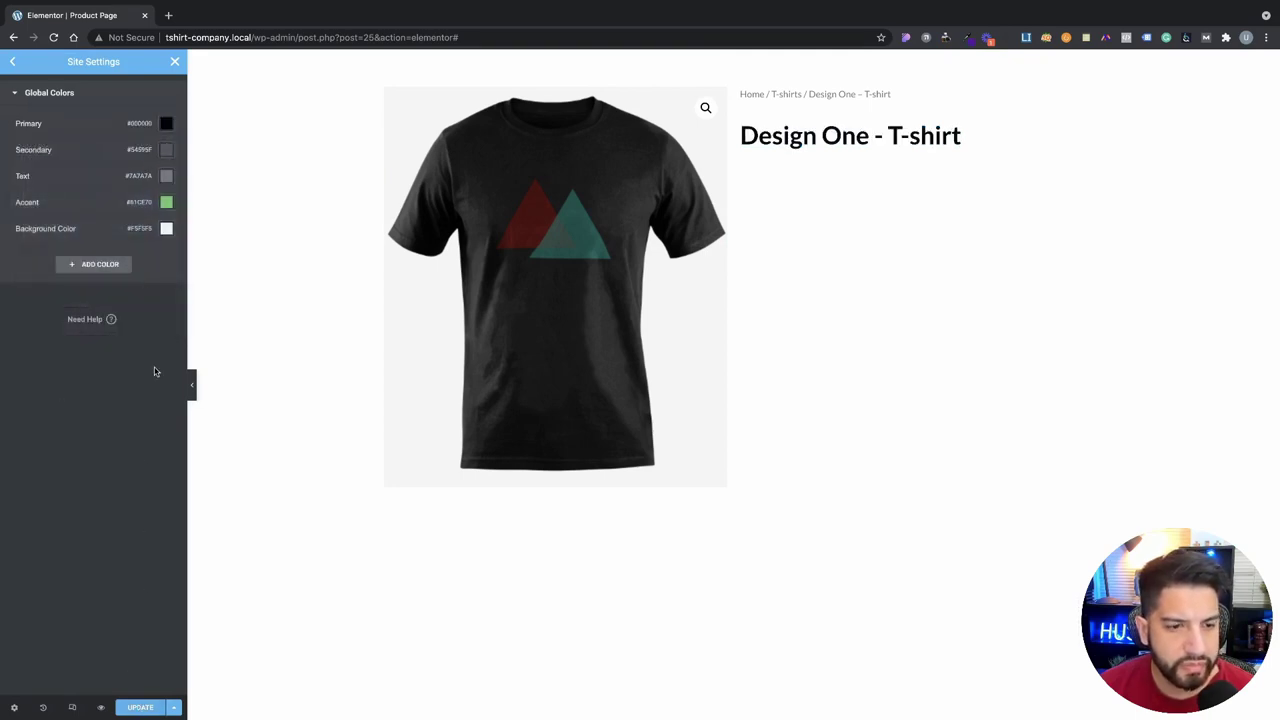
# Step: Set the Accent global color to black (#000000), save the site settings and return to the page editor
pyautogui.click(166, 202)
pyautogui.moveTo(88, 305); pyautogui.dragTo(4, 410)
pyautogui.click(97, 520)
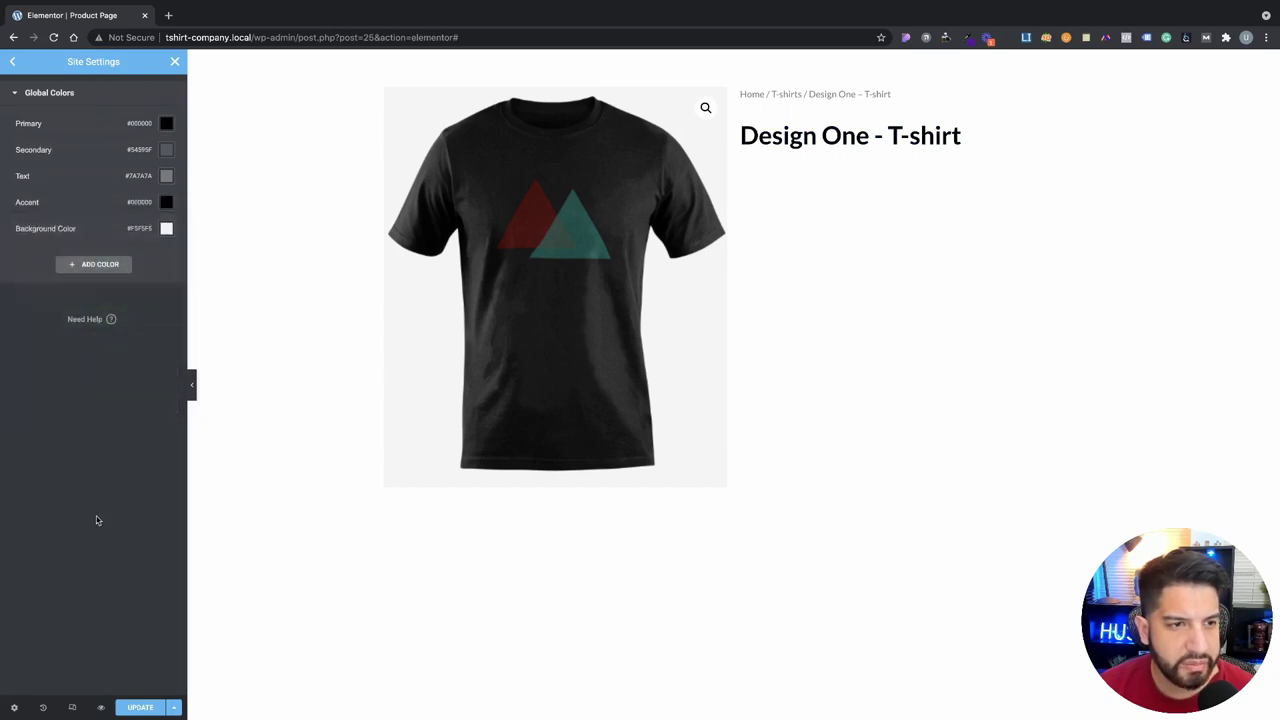
pyautogui.click(140, 706)
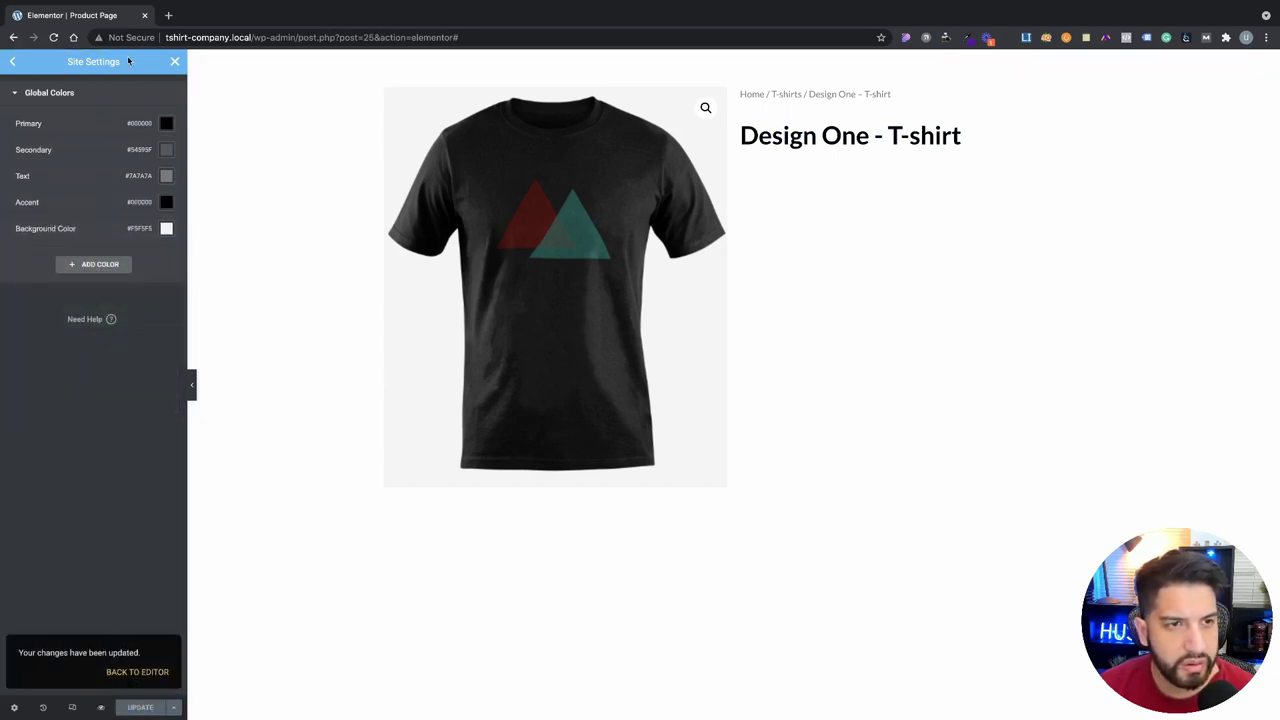
pyautogui.click(174, 61)
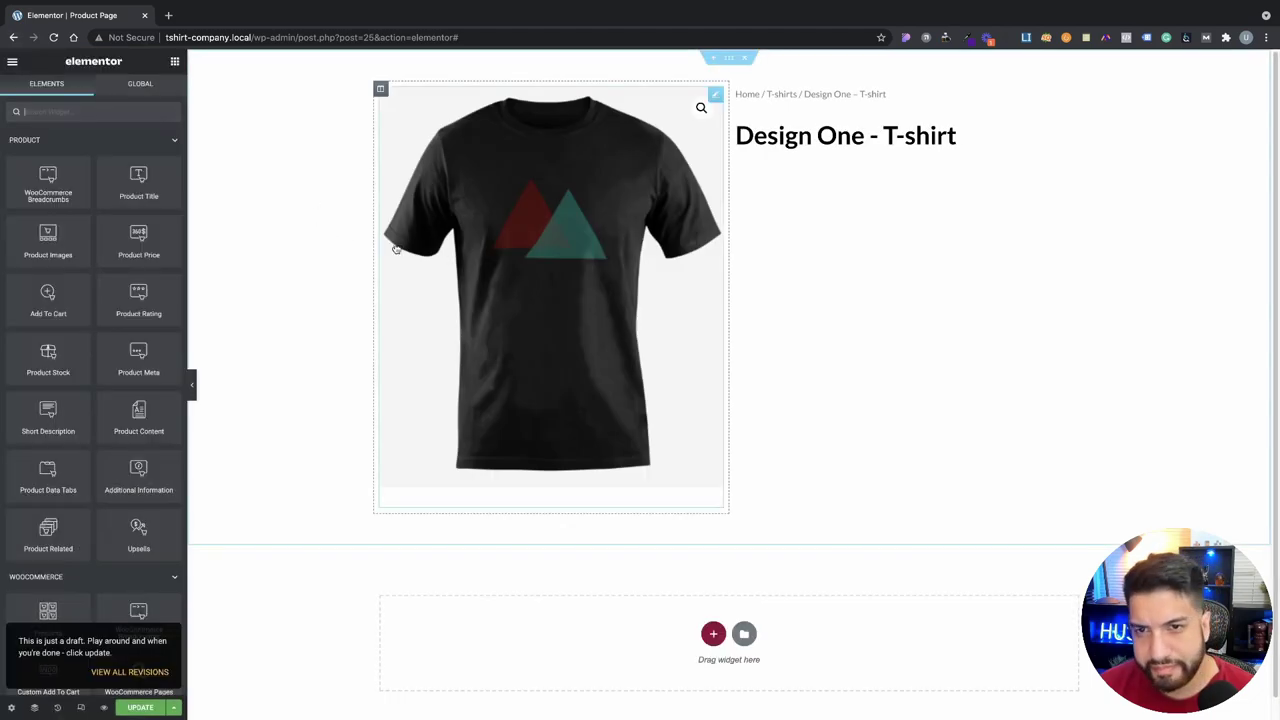
# Step: Unlink the WooCommerce Breadcrumbs widget's margins and set its bottom margin to about -15 px to tighten the gap above the product title
pyautogui.click(800, 137)
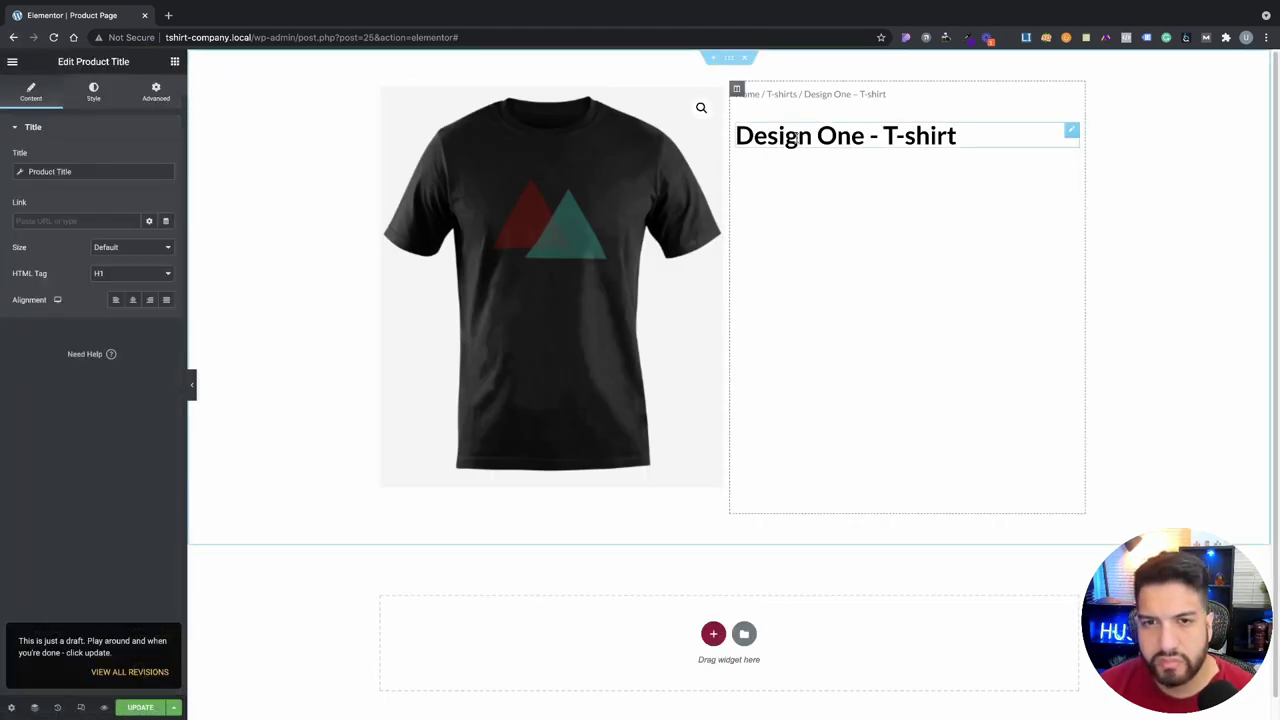
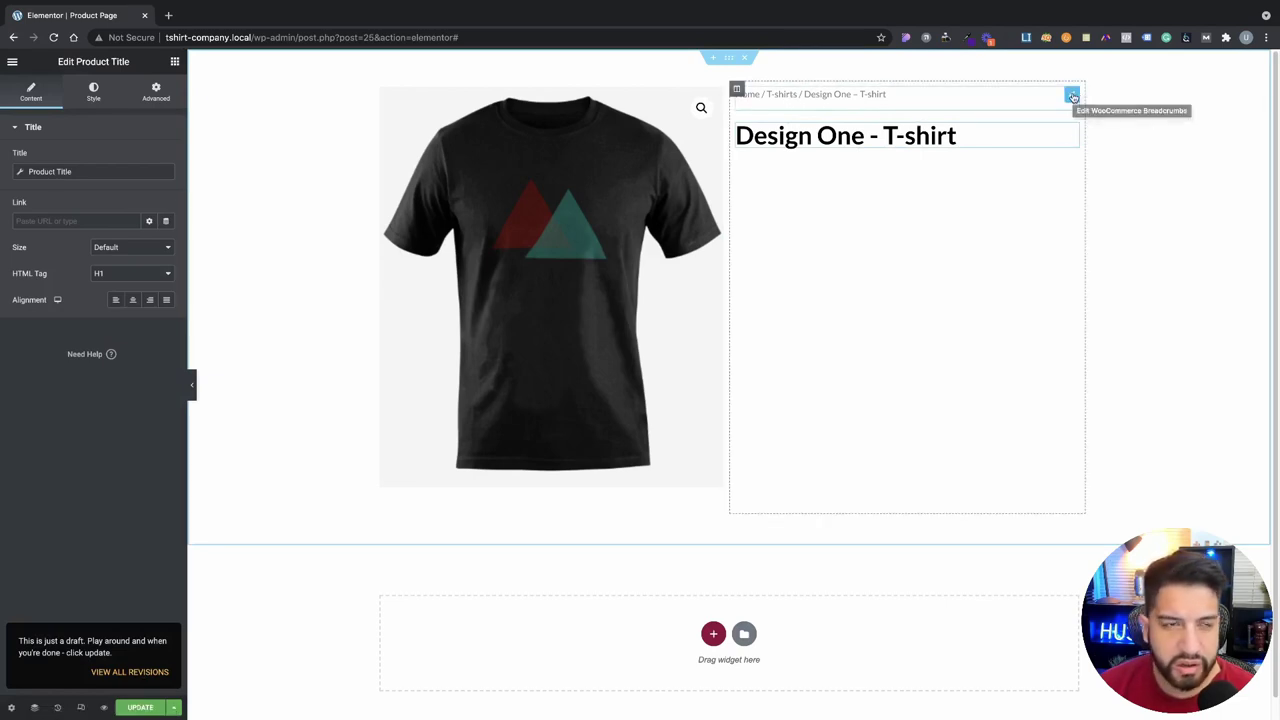
pyautogui.click(1072, 96)
pyautogui.click(160, 103)
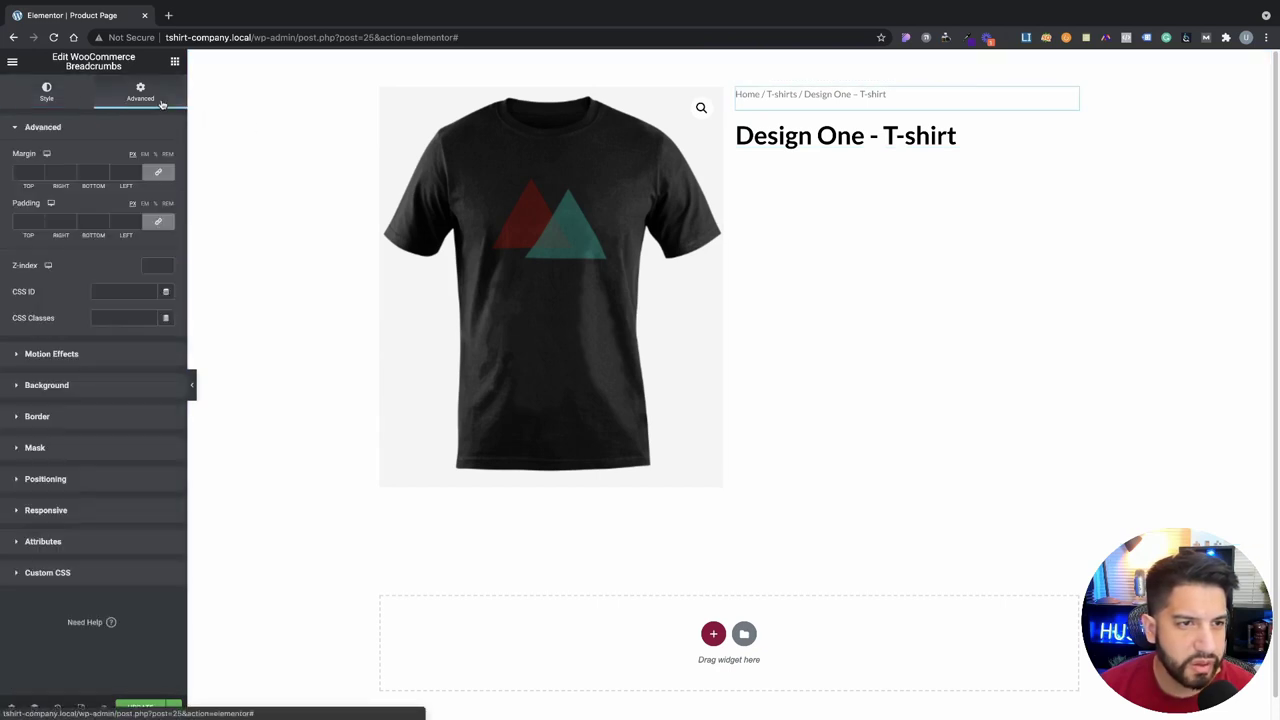
pyautogui.click(158, 172)
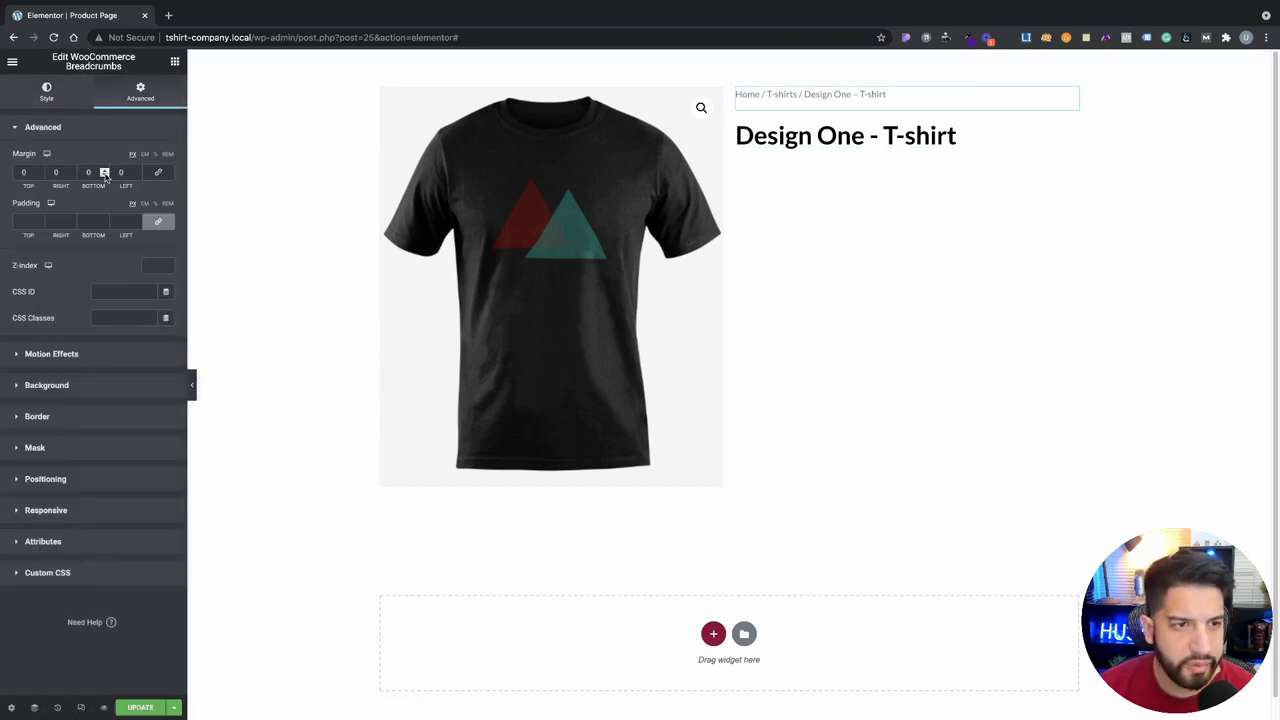
pyautogui.moveTo(105, 175); pyautogui.dragTo(105, 175)
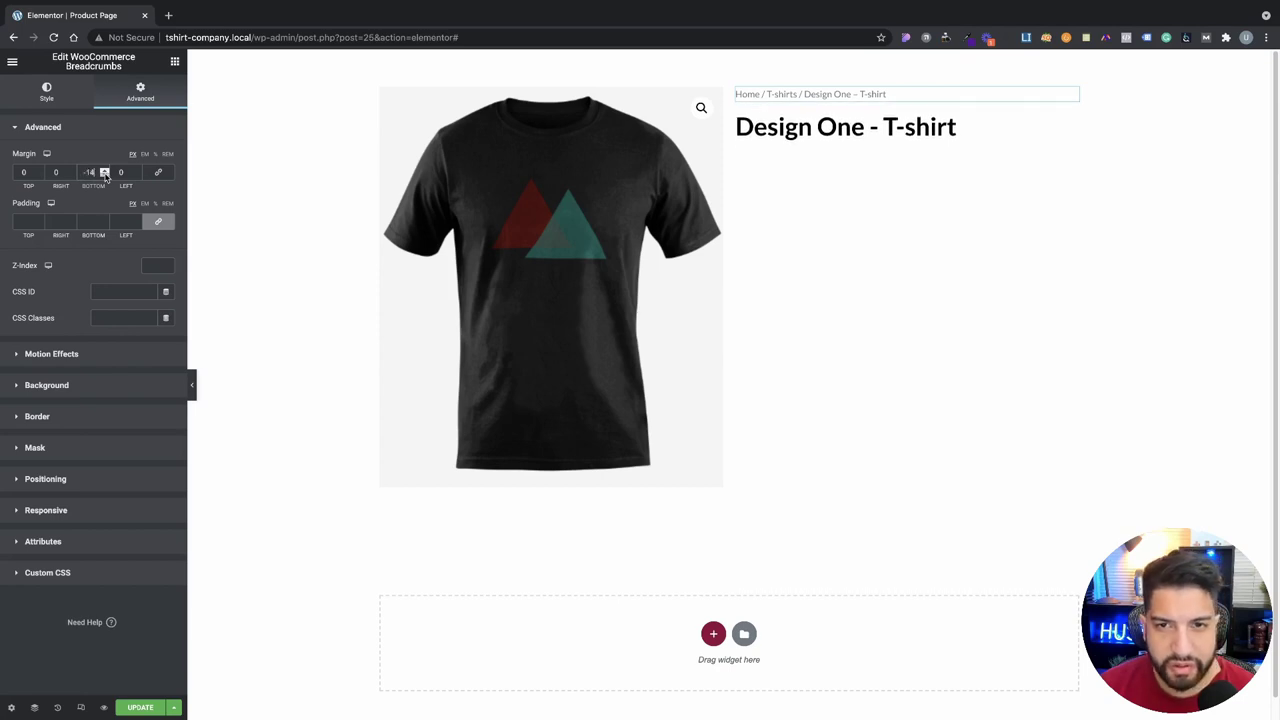
pyautogui.click(105, 176)
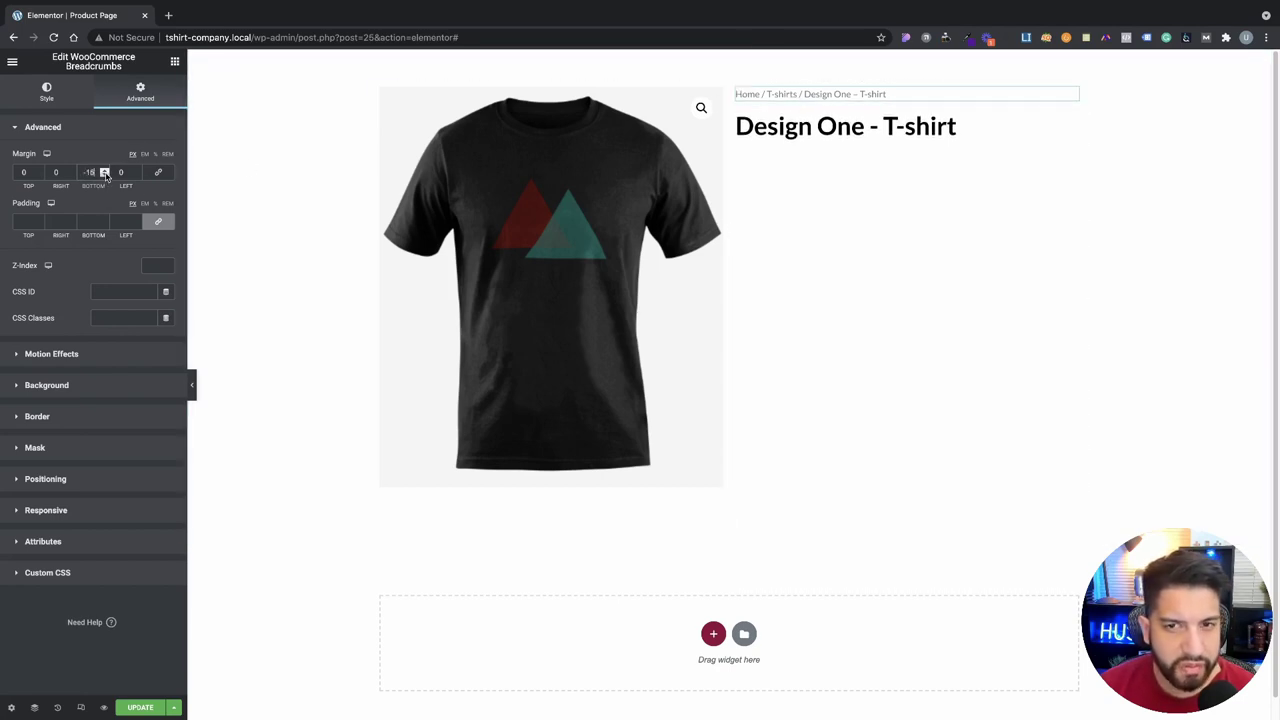
pyautogui.click(890, 138)
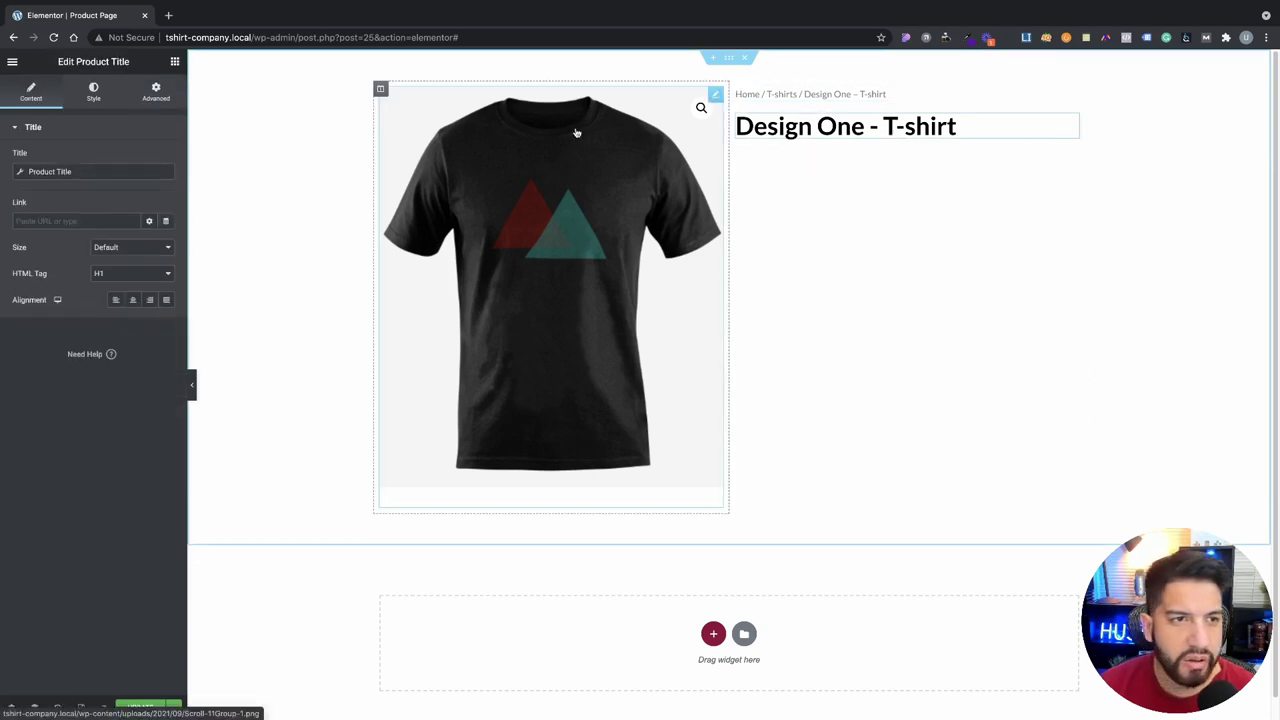
# Step: Unlink the Product Title widget's margins and set its top margin to about -15 px
pyautogui.click(165, 98)
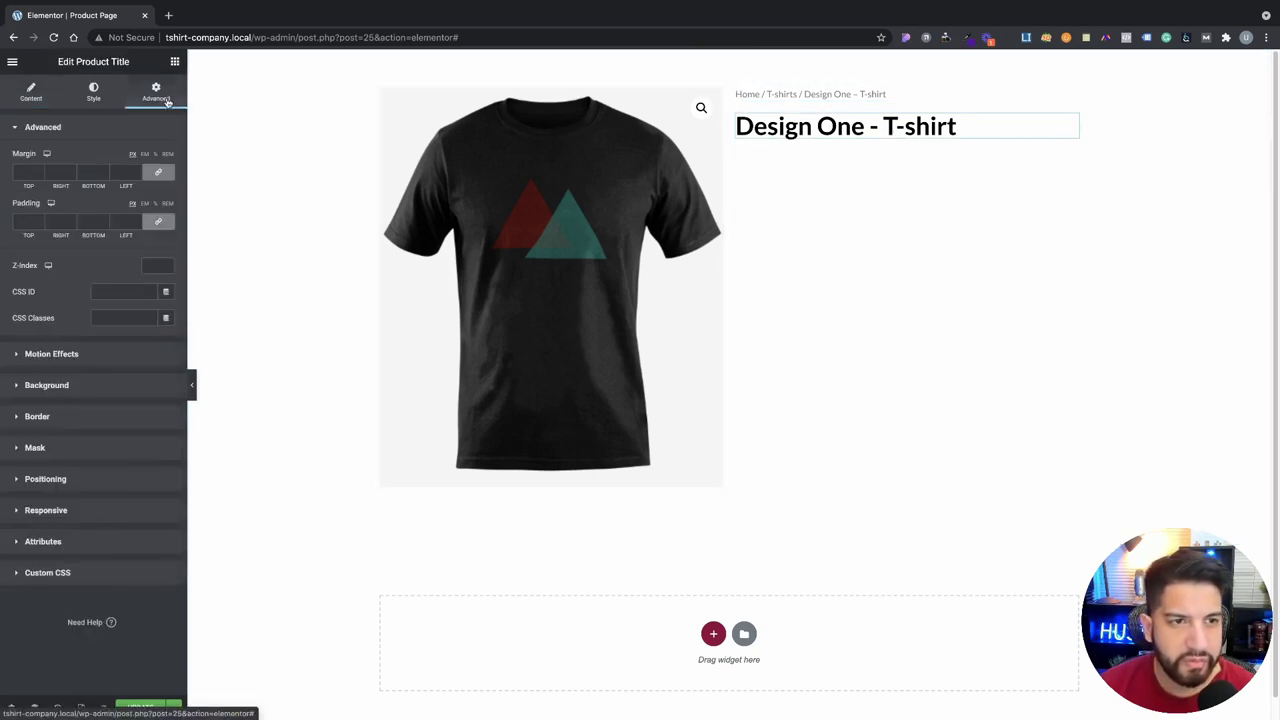
pyautogui.click(158, 174)
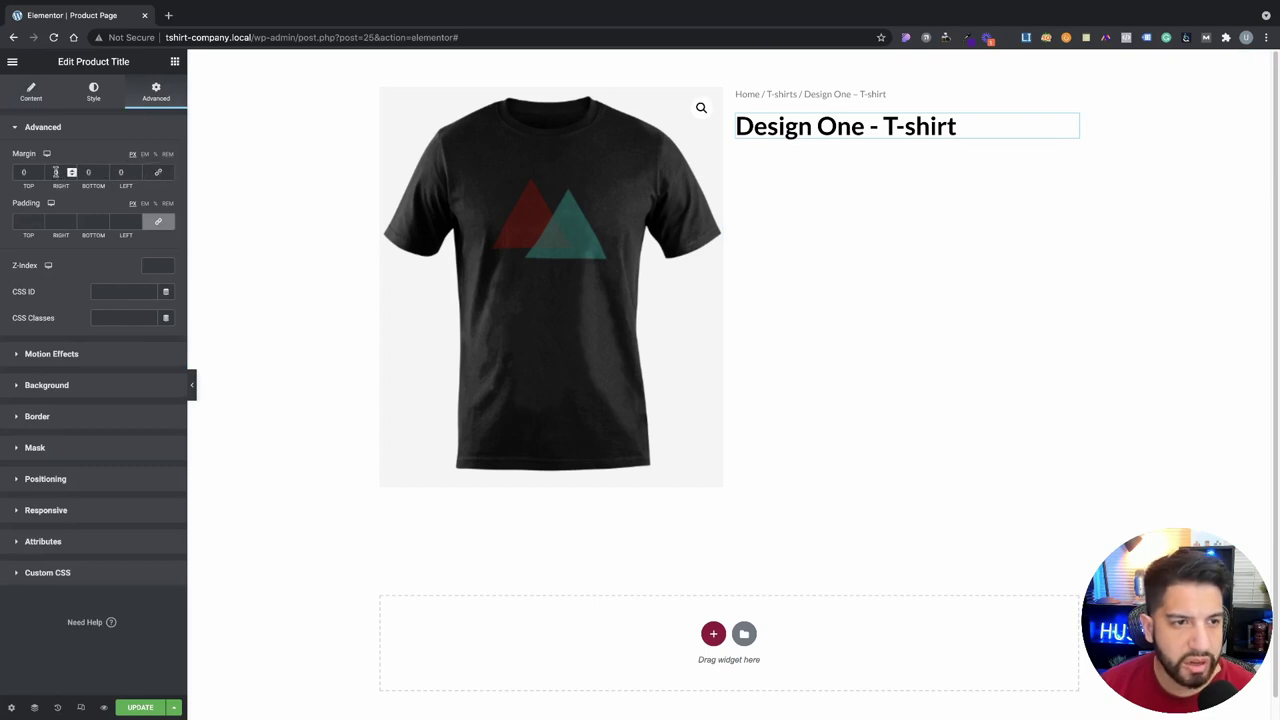
pyautogui.click(40, 175)
pyautogui.click(40, 175)
pyautogui.moveTo(40, 175); pyautogui.dragTo(40, 175)
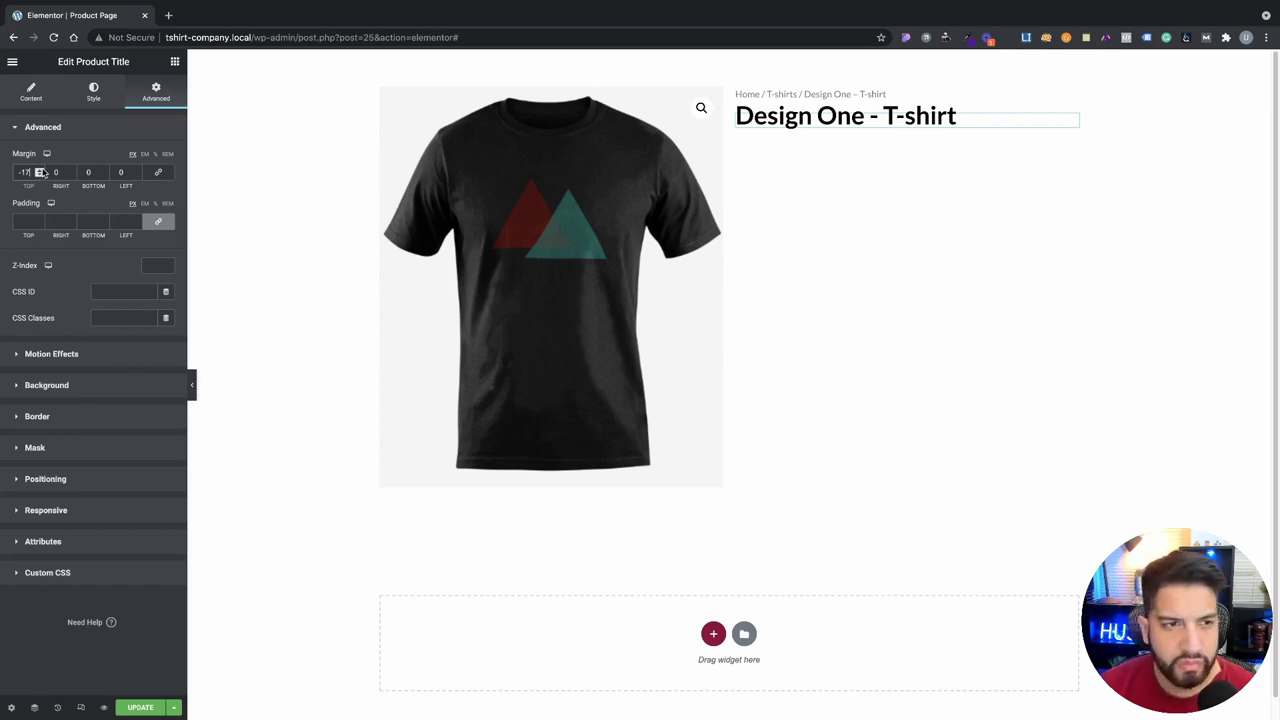
pyautogui.click(40, 170)
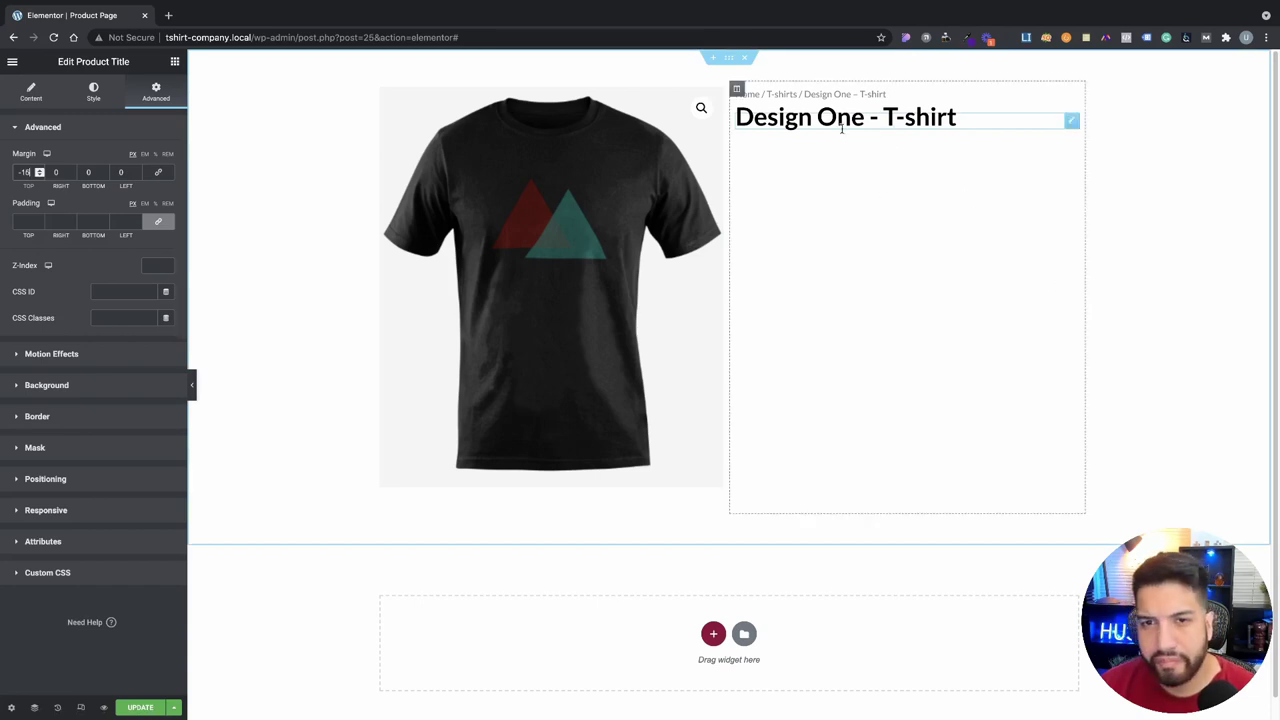
# Step: Set the Product Title's typography size to 40 px
pyautogui.click(93, 92)
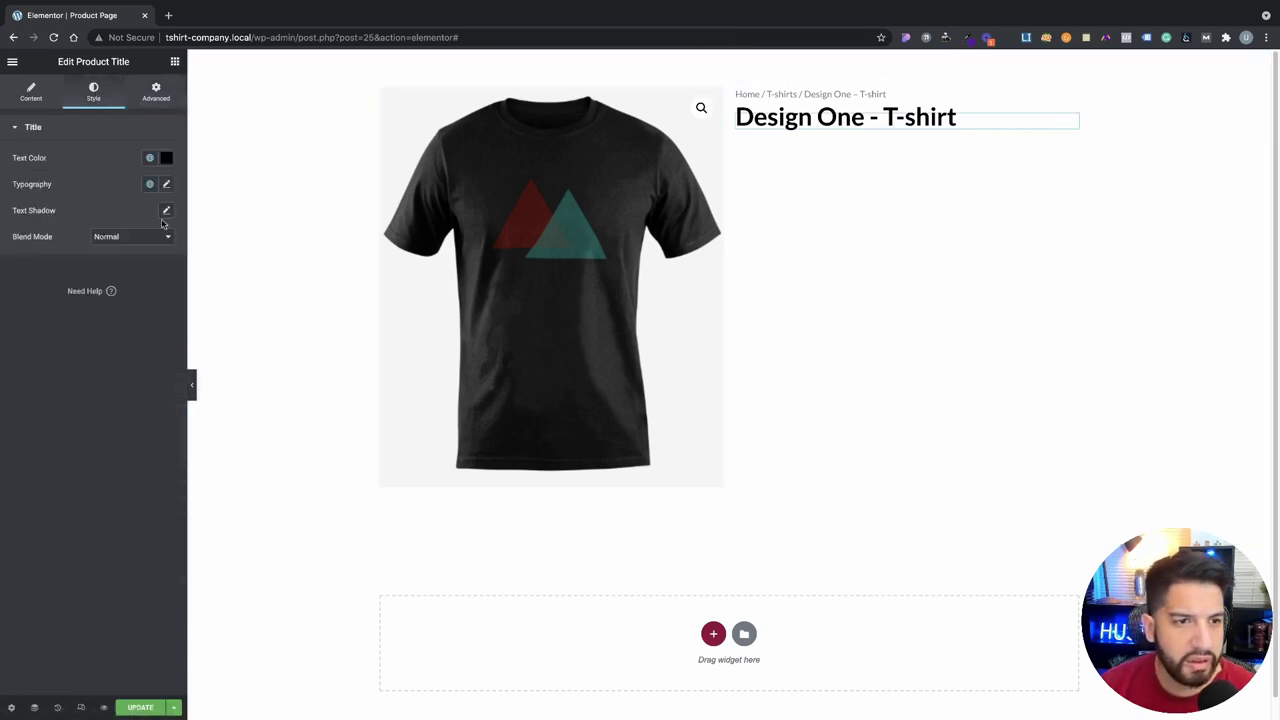
pyautogui.click(166, 184)
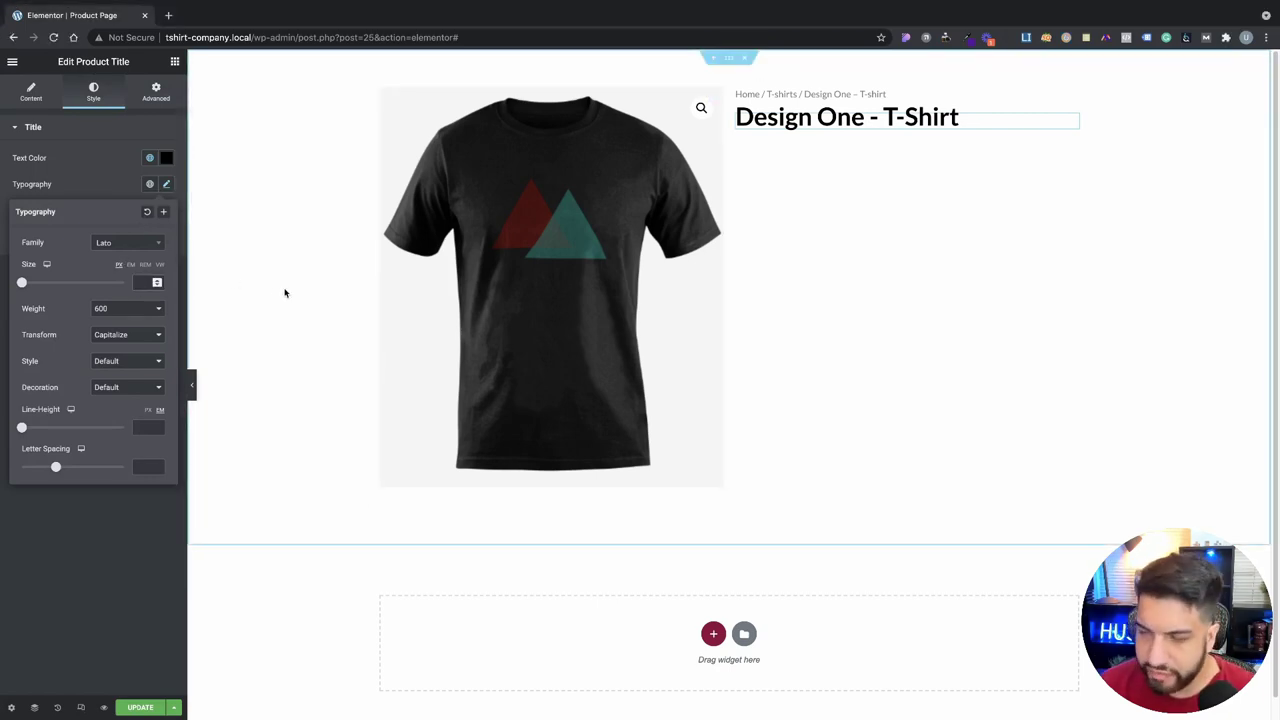
pyautogui.write('25')
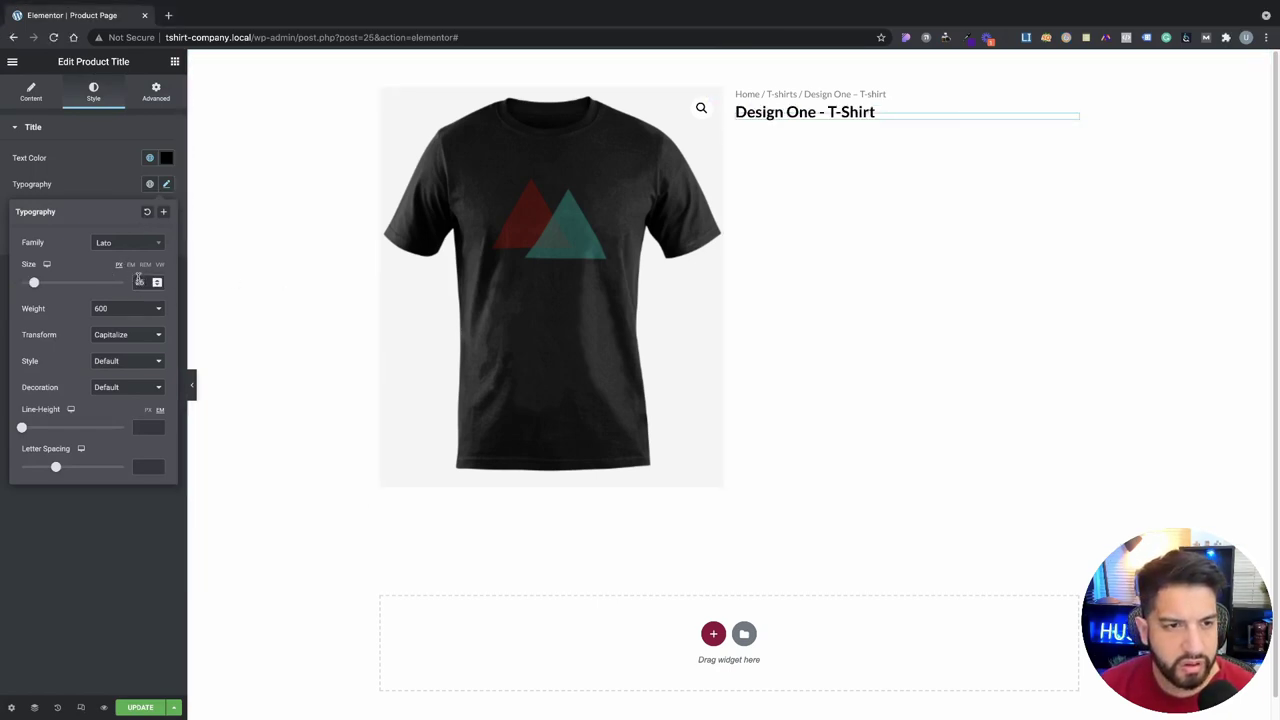
pyautogui.moveTo(140, 282); pyautogui.dragTo(129, 284)
pyautogui.write('40')
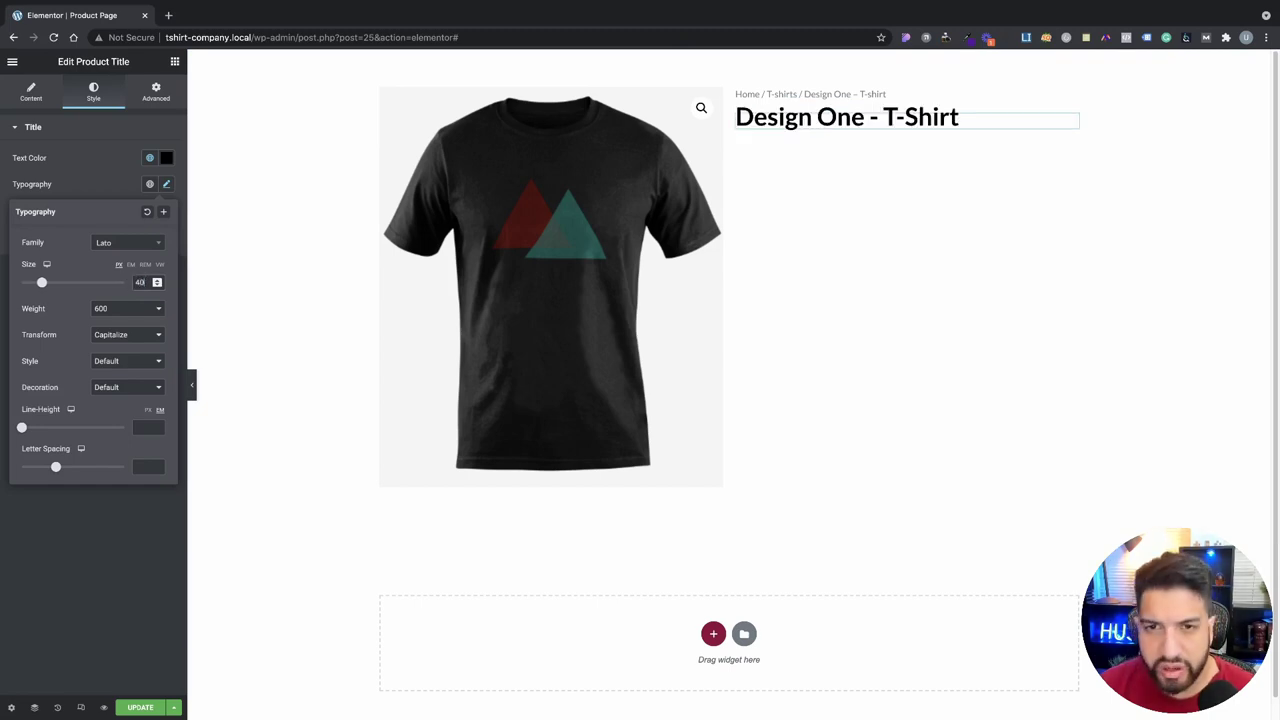
# Step: Set the WooCommerce Breadcrumbs typography size to 15 px and reselect the product title
pyautogui.click(797, 93)
pyautogui.click(119, 91)
pyautogui.click(50, 95)
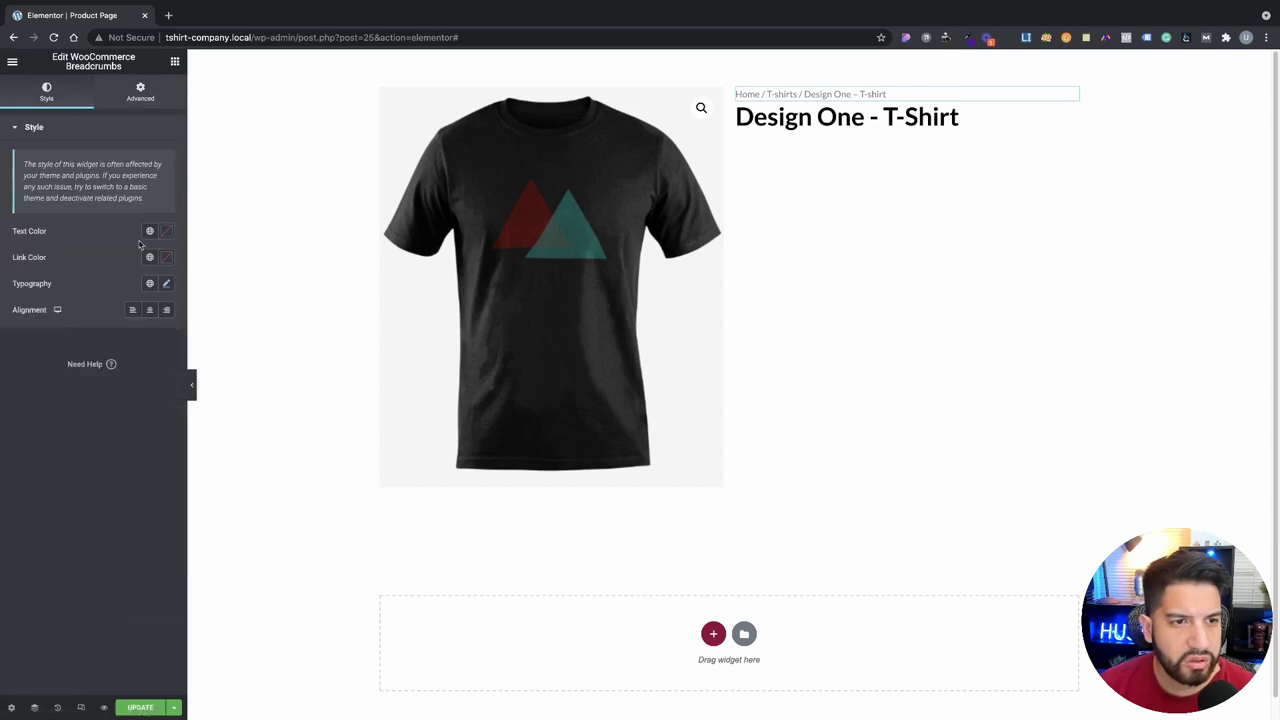
pyautogui.click(167, 284)
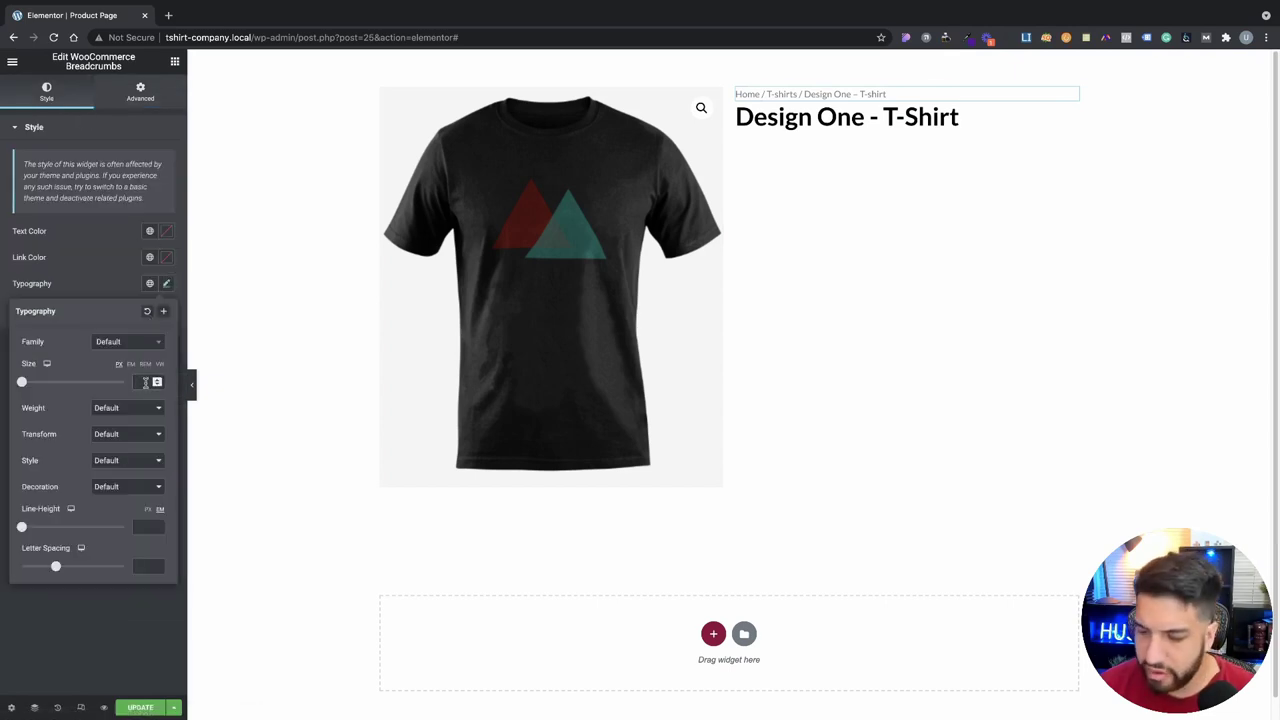
pyautogui.click(145, 382)
pyautogui.write('15')
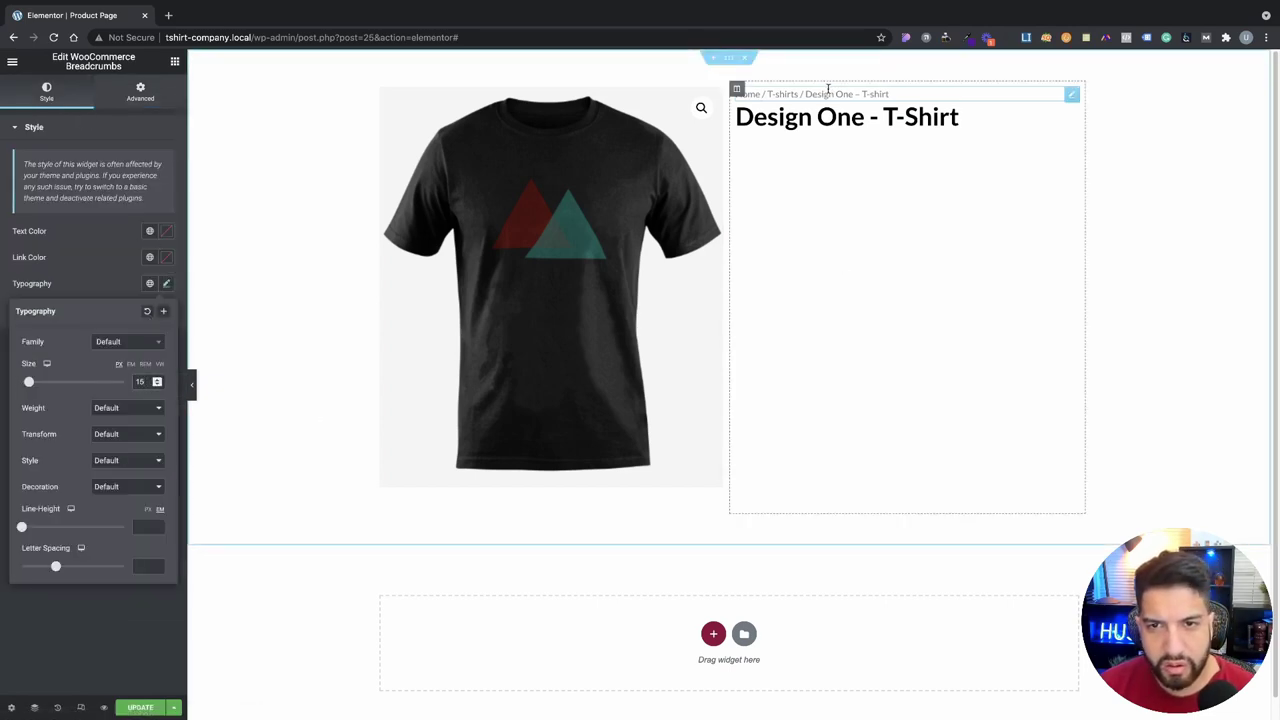
pyautogui.click(812, 120)
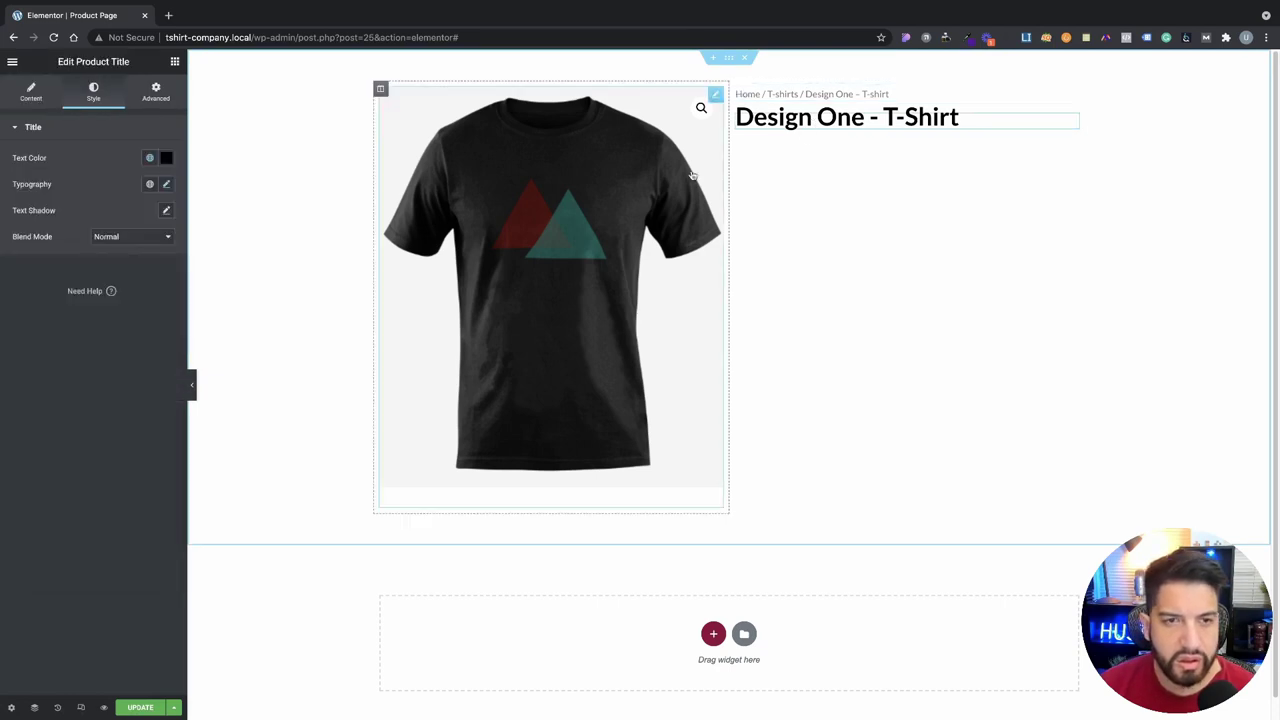
# Step: Try a Product Rating widget below the product title and delete it
pyautogui.click(175, 62)
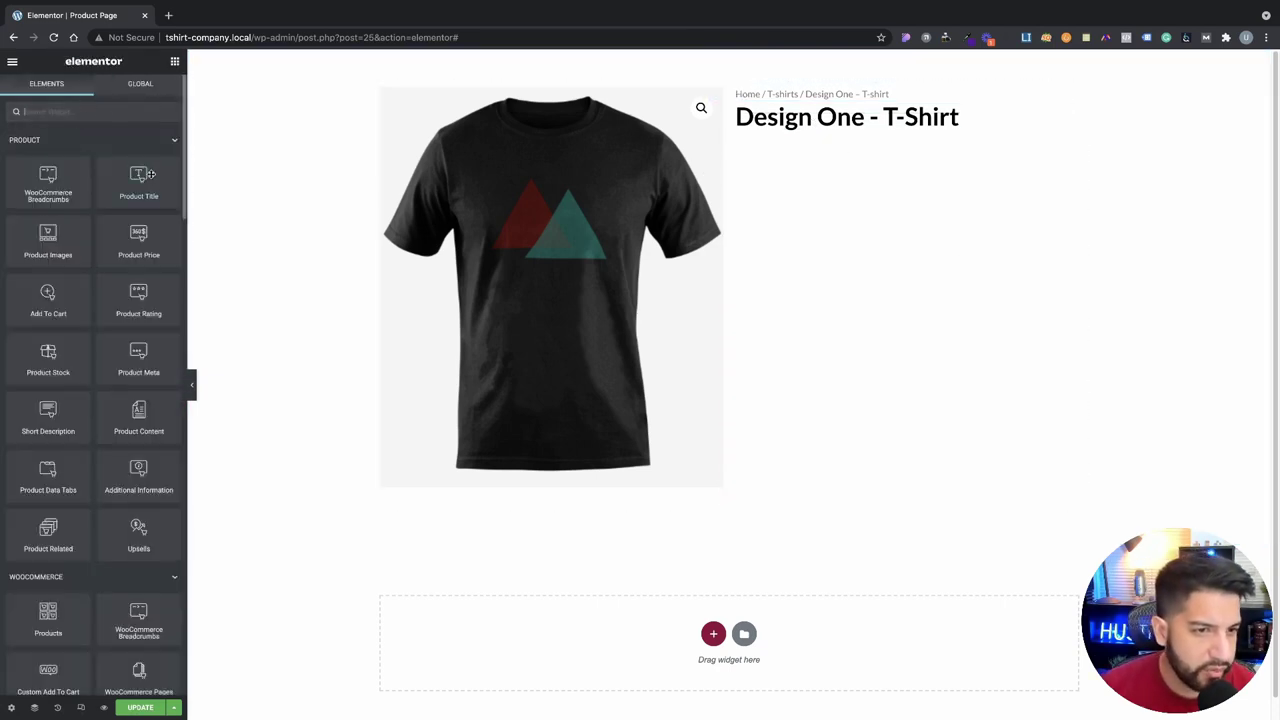
pyautogui.moveTo(150, 297); pyautogui.dragTo(833, 126)
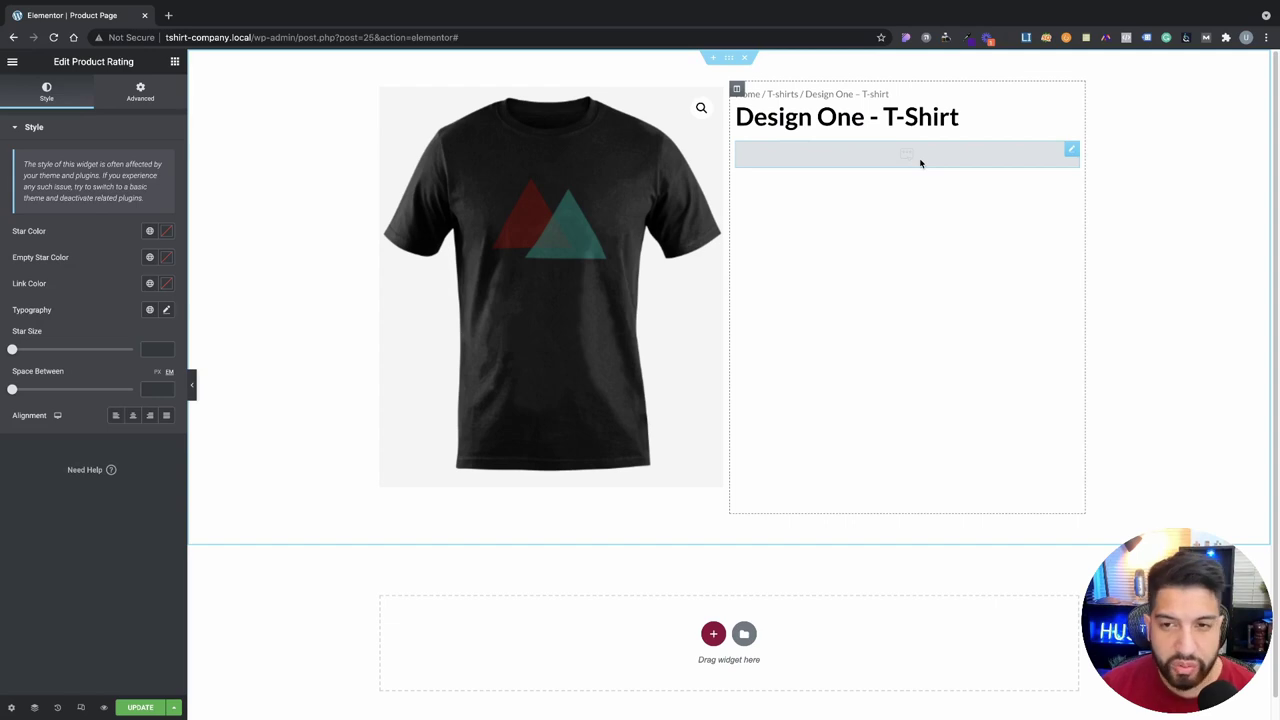
pyautogui.rightClick(920, 163)
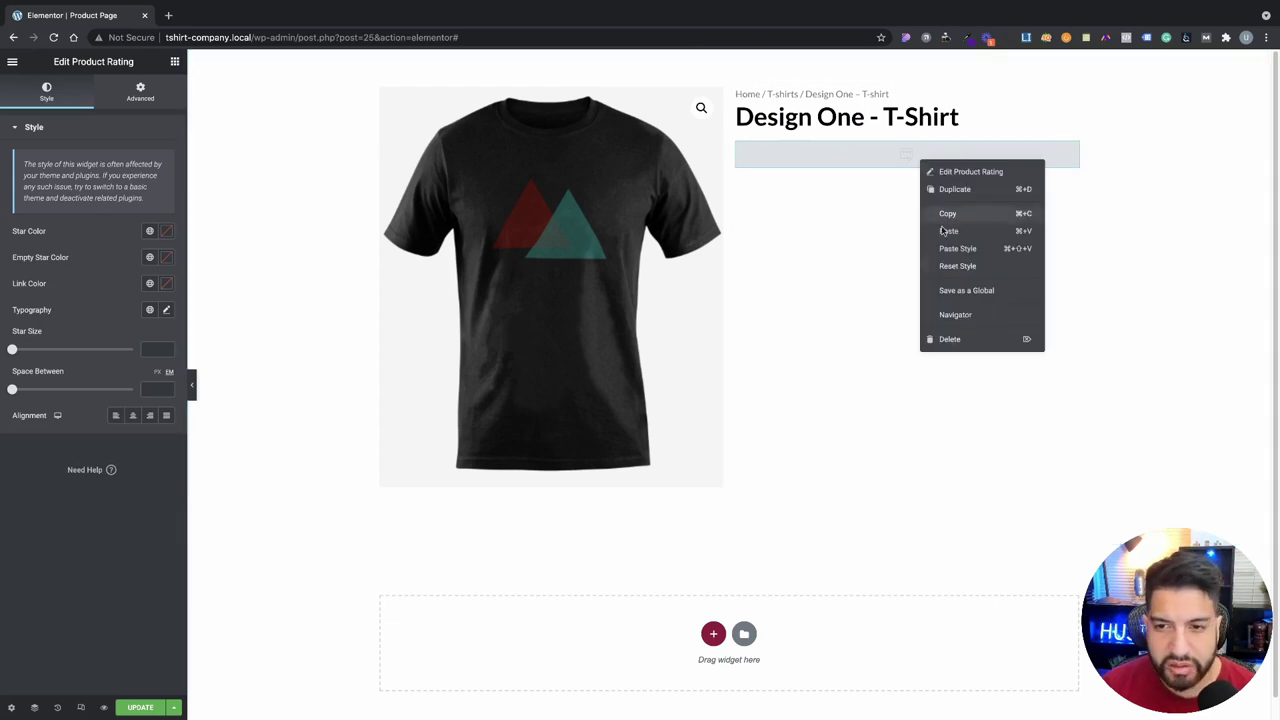
pyautogui.click(952, 340)
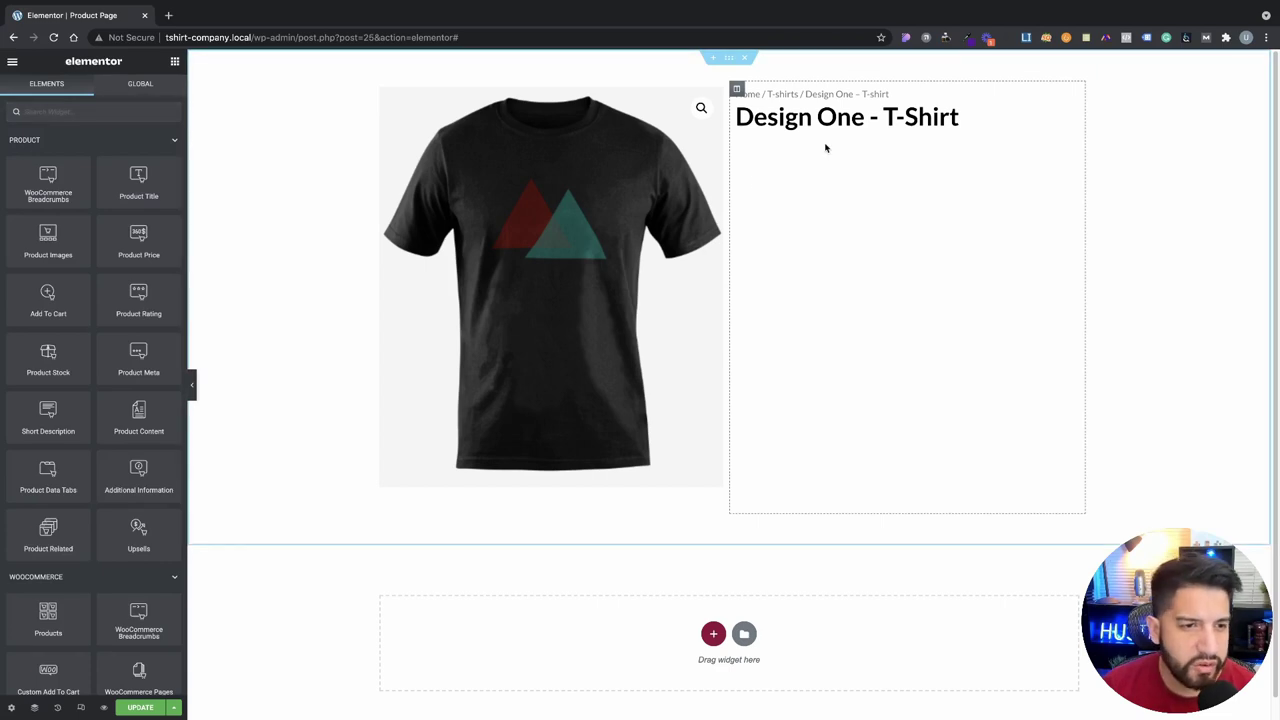
# Step: Search the widgets for "star" and add a Star Rating widget below the product title
pyautogui.write('fixe')
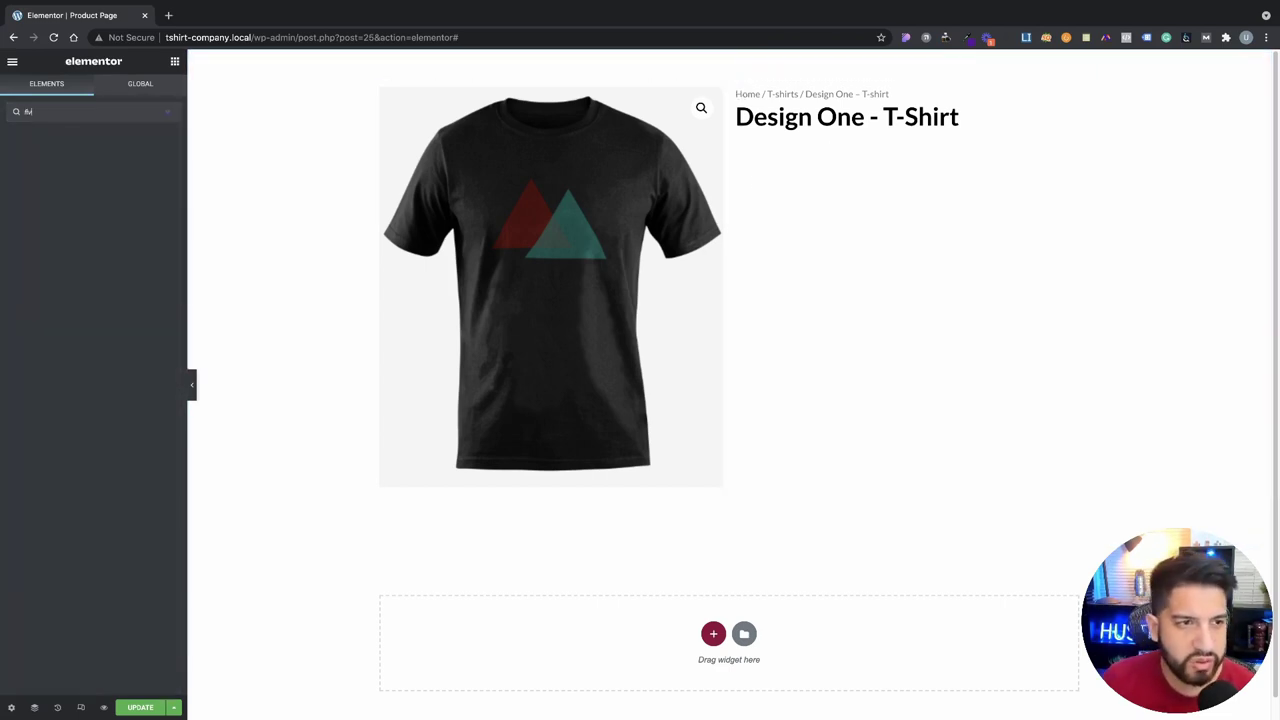
pyautogui.write('d')
pyautogui.write('ve')
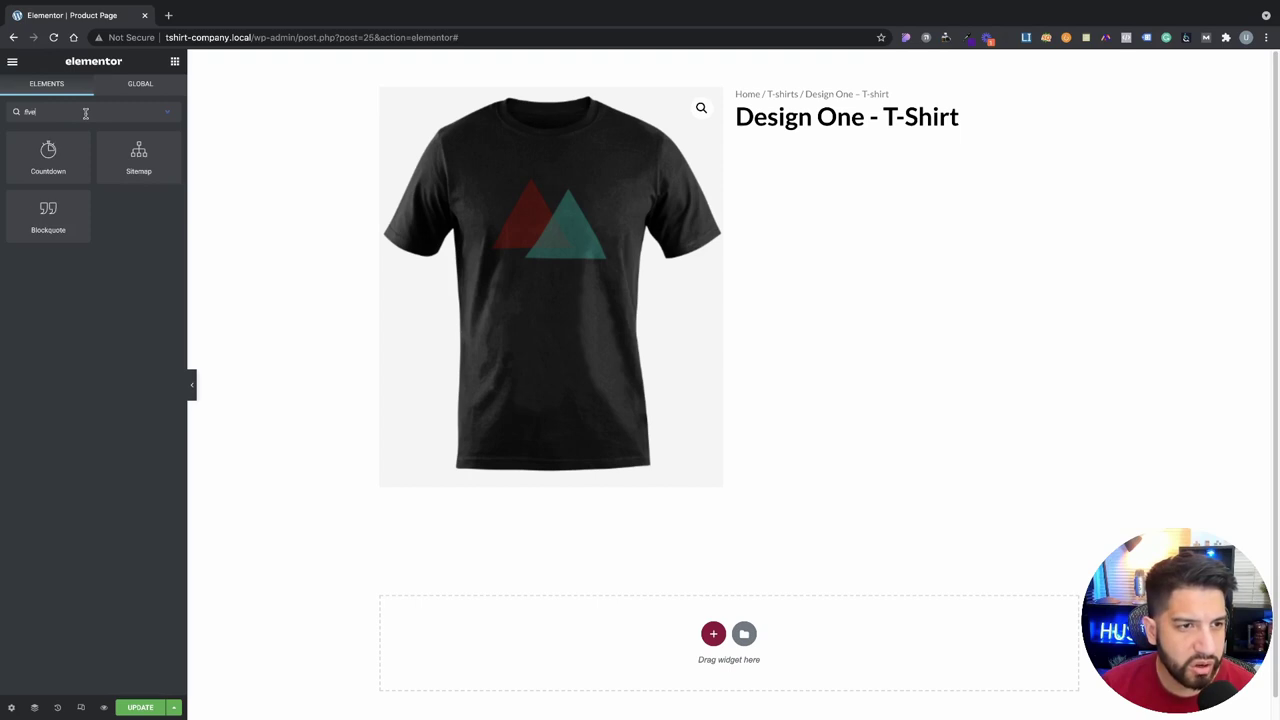
pyautogui.moveTo(85, 114); pyautogui.dragTo(2, 118)
pyautogui.write('stars')
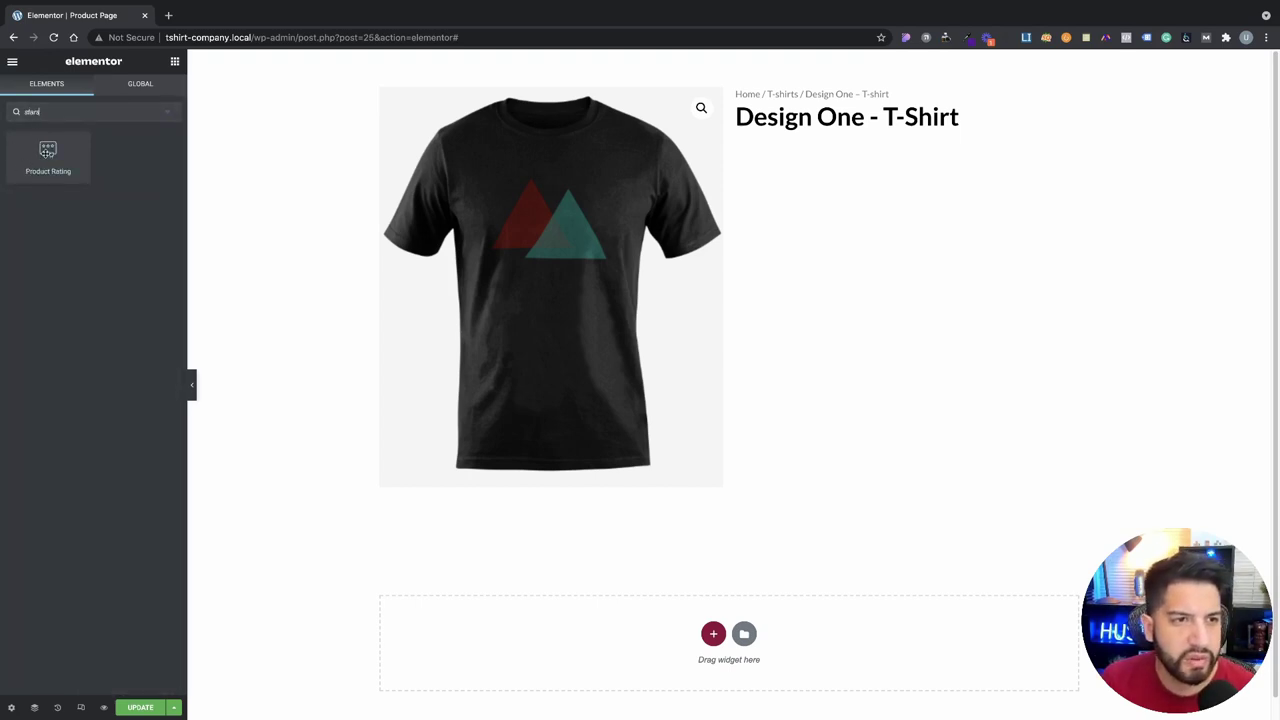
pyautogui.press('BackSpace')
pyautogui.moveTo(51, 179); pyautogui.dragTo(855, 130)
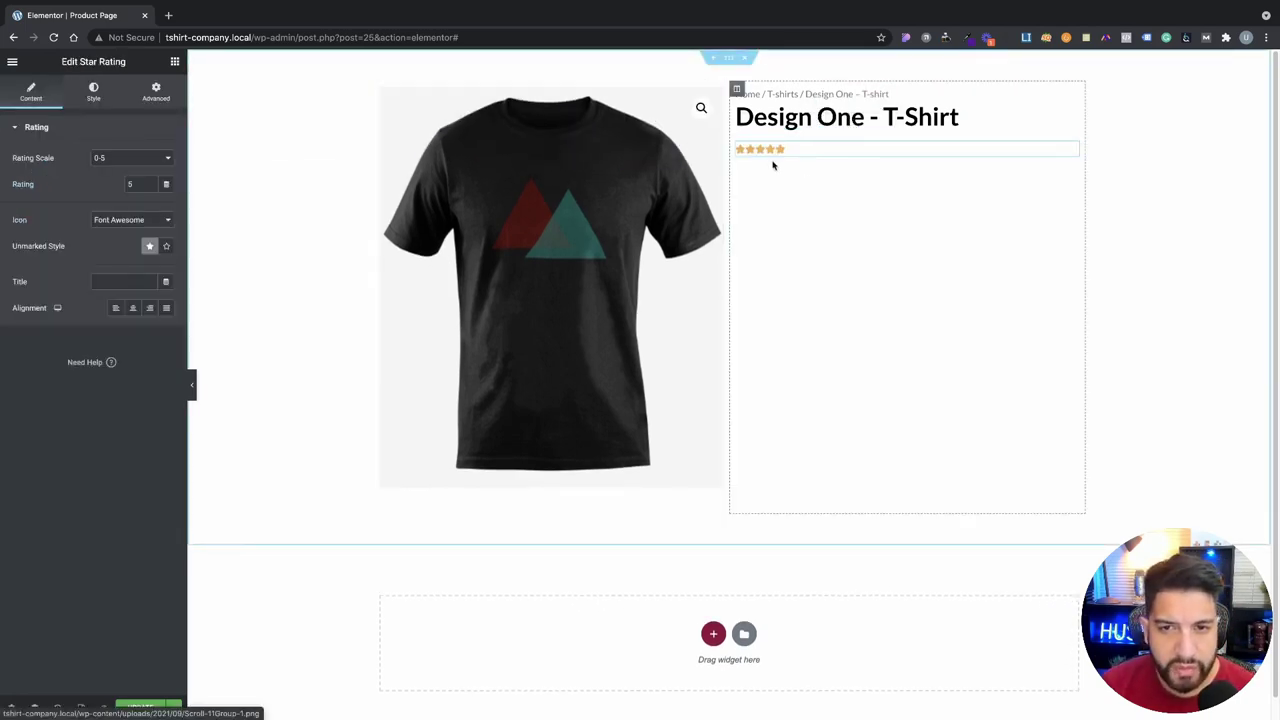
# Step: Set the Star Rating widget's star color to black (#000000)
pyautogui.click(93, 95)
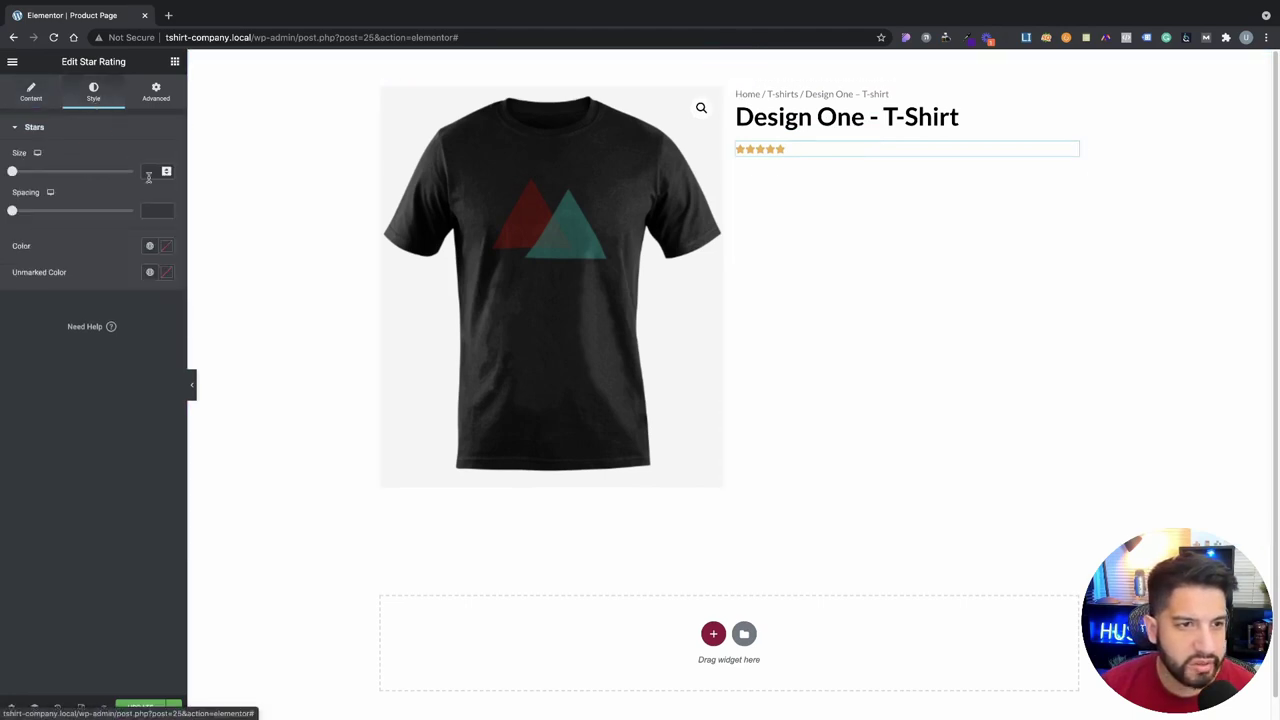
pyautogui.click(161, 252)
pyautogui.moveTo(30, 380); pyautogui.dragTo(8, 460)
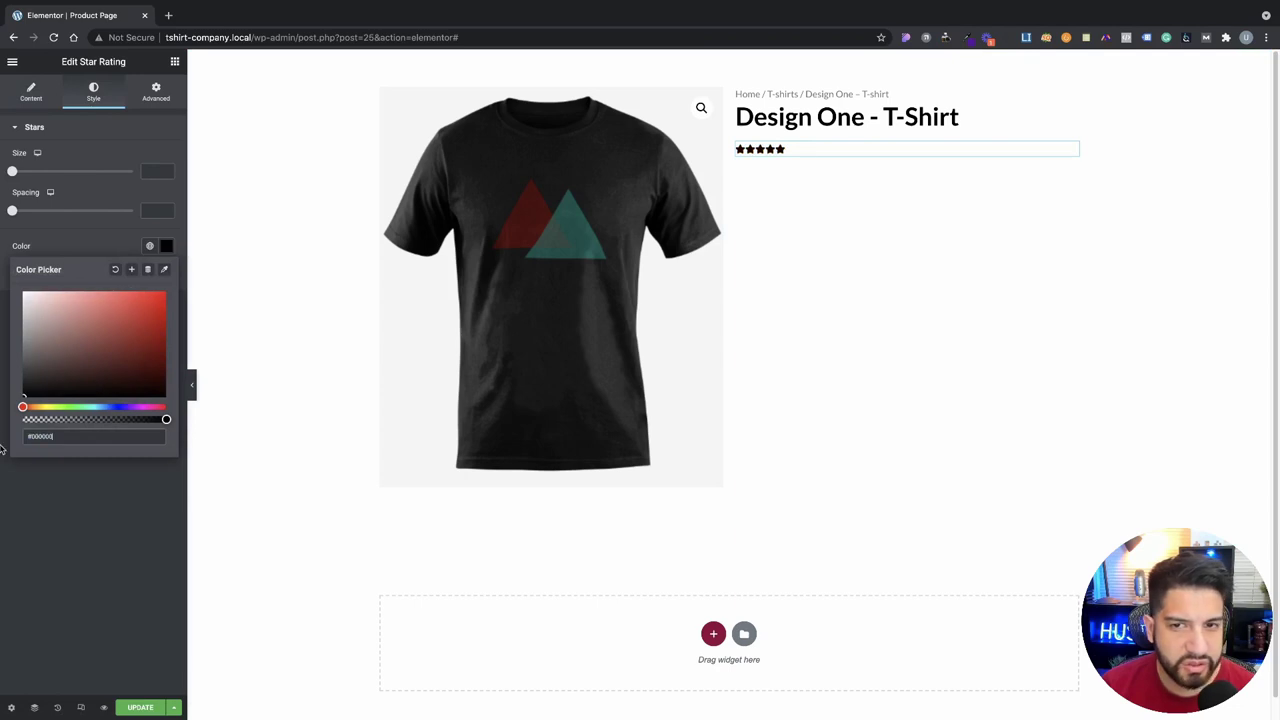
pyautogui.click(87, 438)
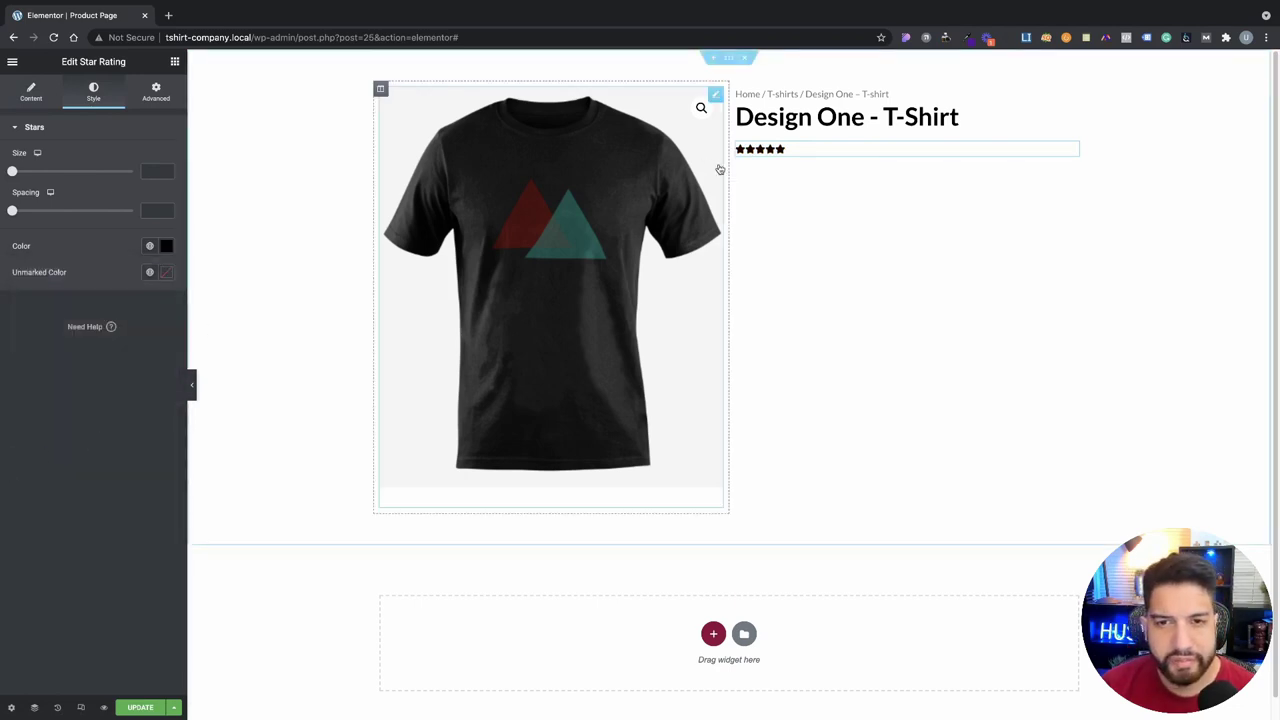
# Step: Set the Star Rating widget's positioning width to Inline (auto)
pyautogui.click(155, 100)
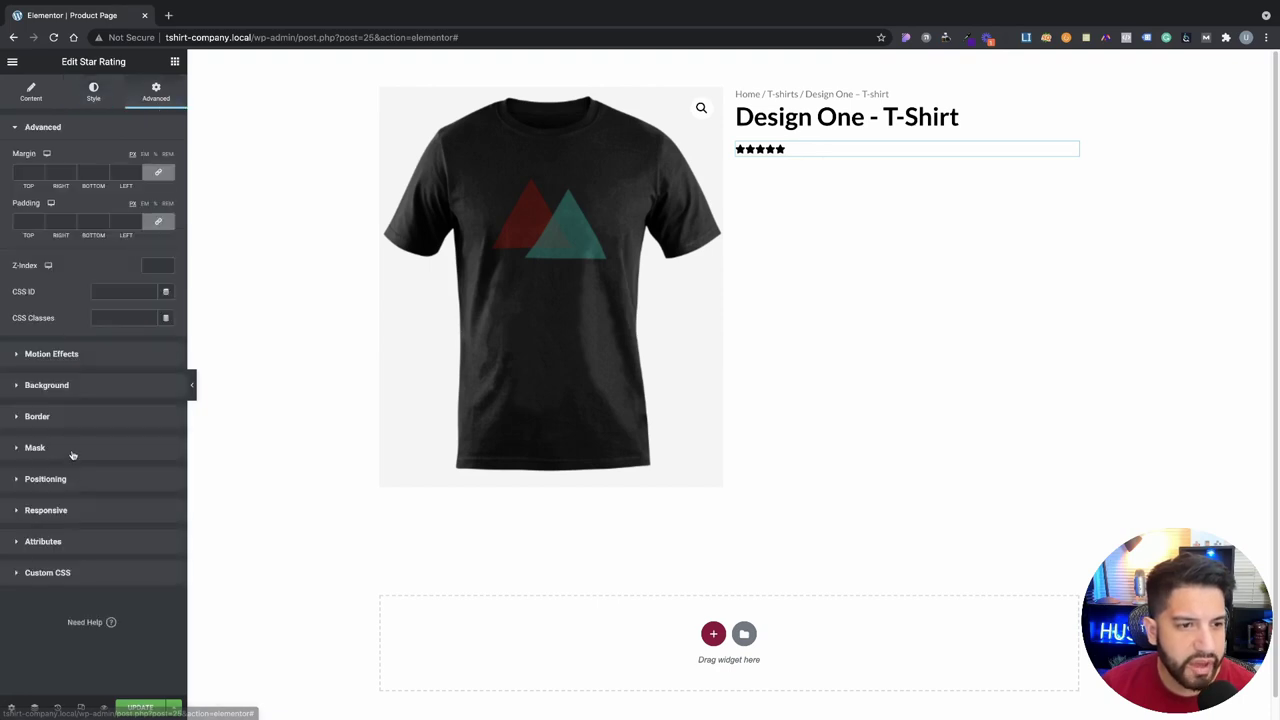
pyautogui.click(72, 482)
pyautogui.click(130, 314)
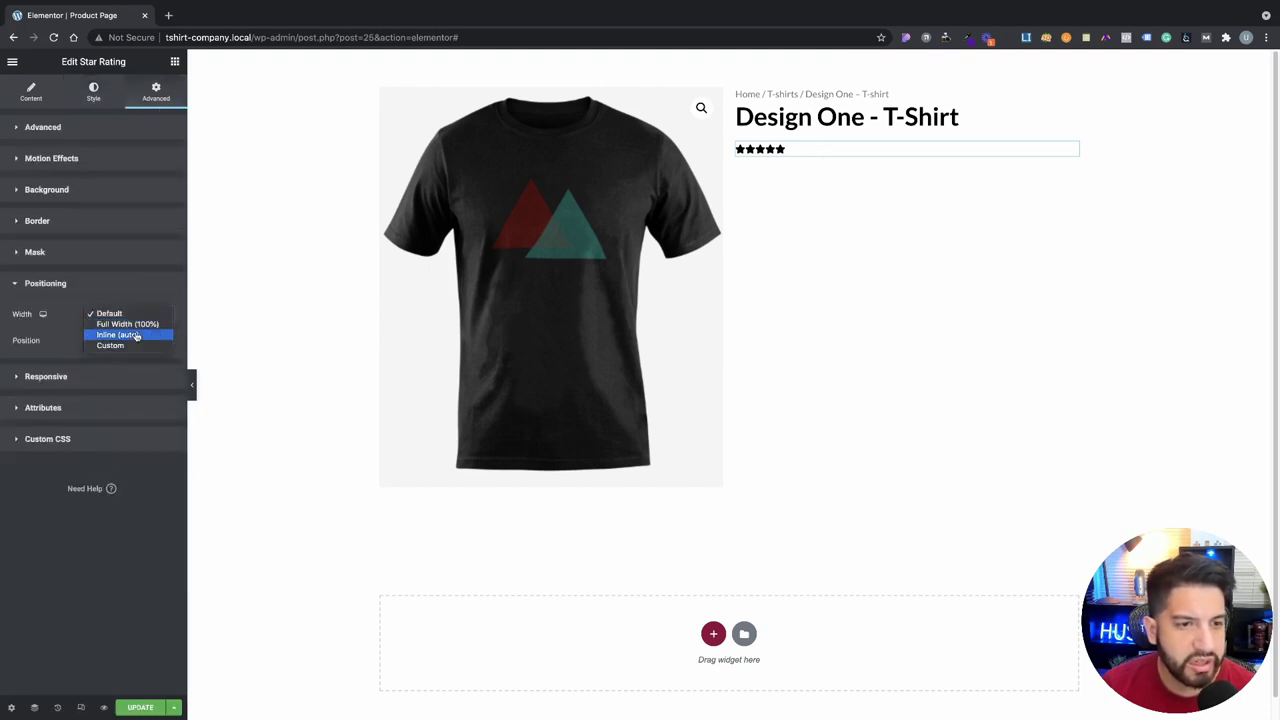
pyautogui.click(133, 330)
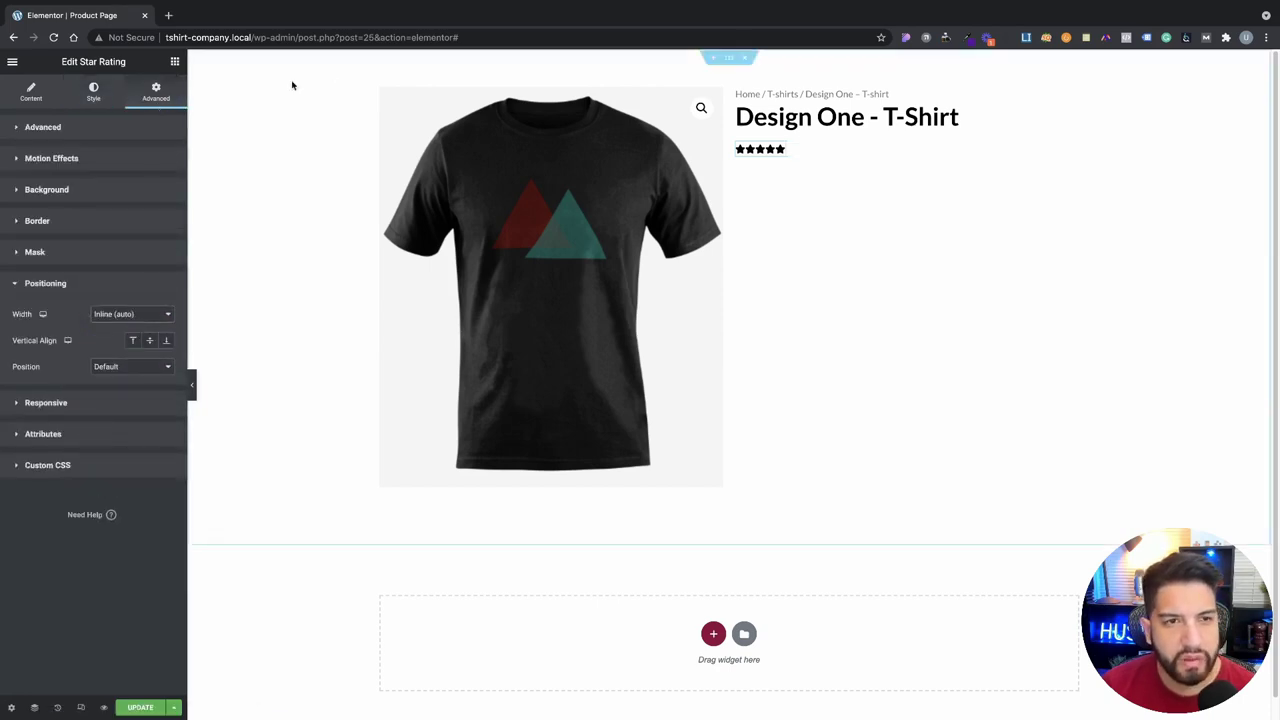
# Step: Add a Heading widget to the product details column and place it directly below the star rating
pyautogui.click(175, 62)
pyautogui.scroll(-1, 128, 401)
pyautogui.scroll(-2, 128, 401)
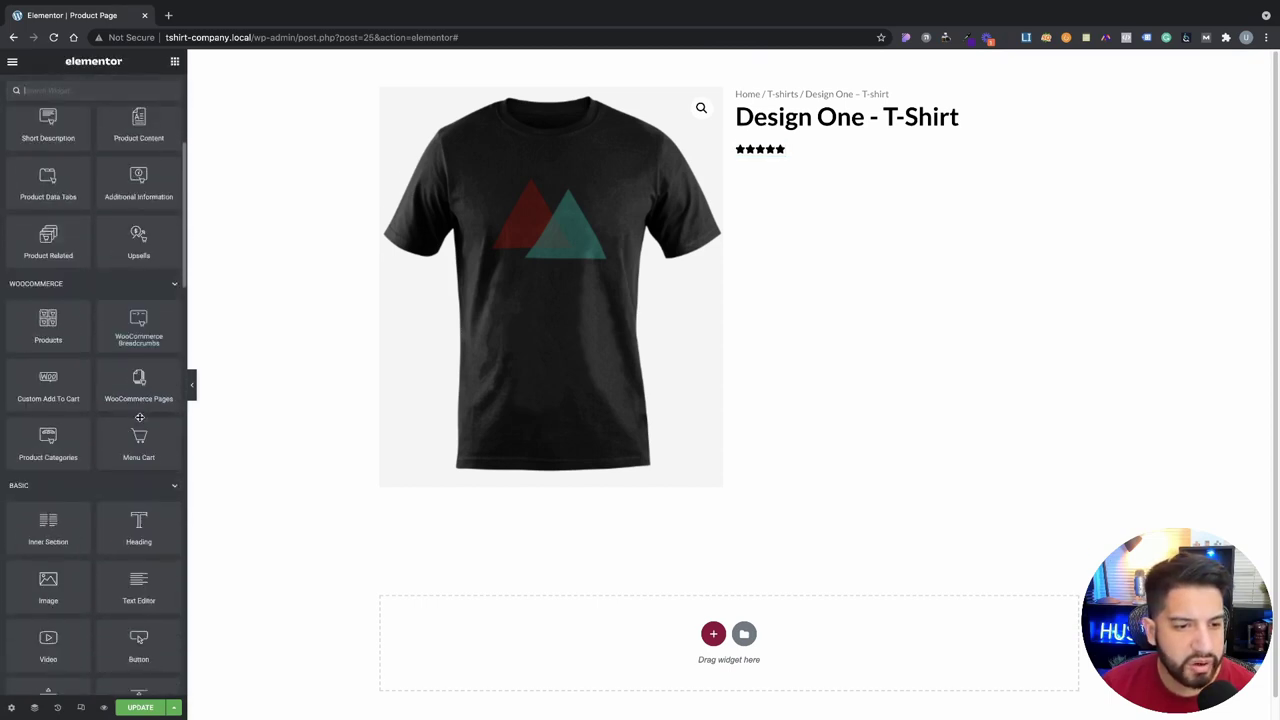
pyautogui.moveTo(152, 514); pyautogui.dragTo(769, 150)
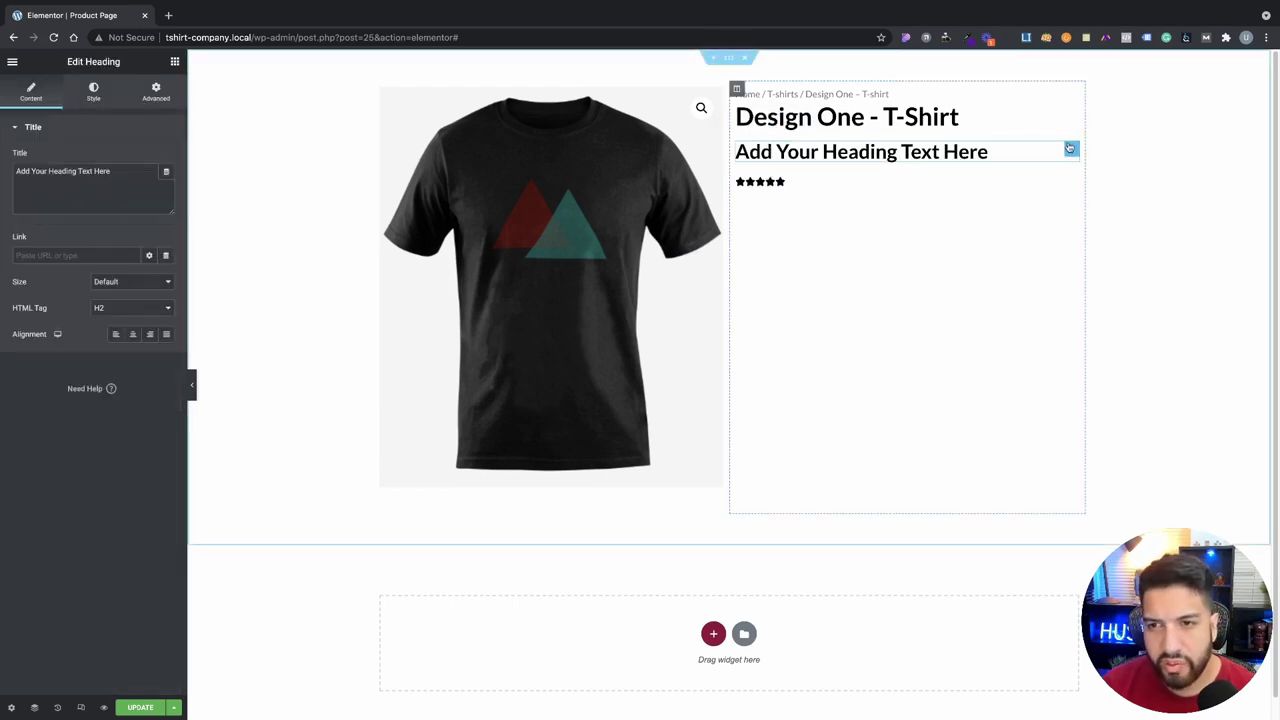
pyautogui.moveTo(1070, 148); pyautogui.dragTo(780, 146)
pyautogui.click(818, 176)
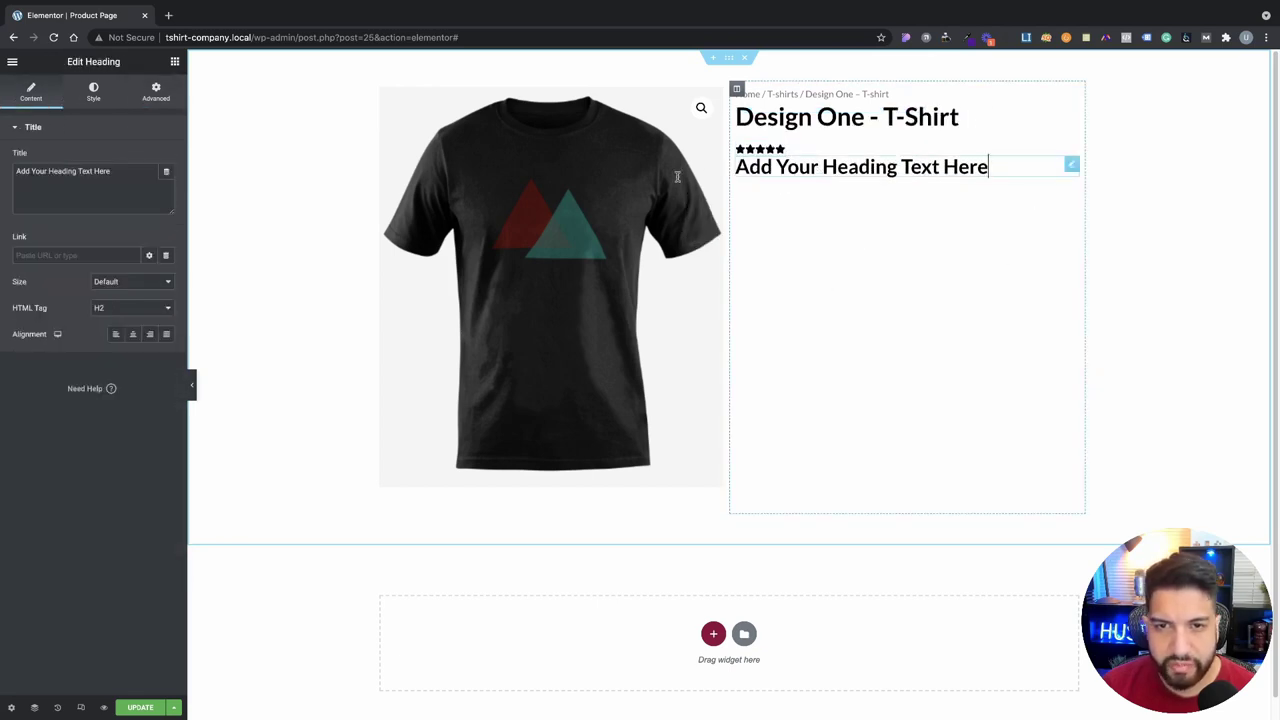
# Step: Replace the new heading's placeholder text with "20 Reviews"
pyautogui.moveTo(111, 171); pyautogui.dragTo(10, 150)
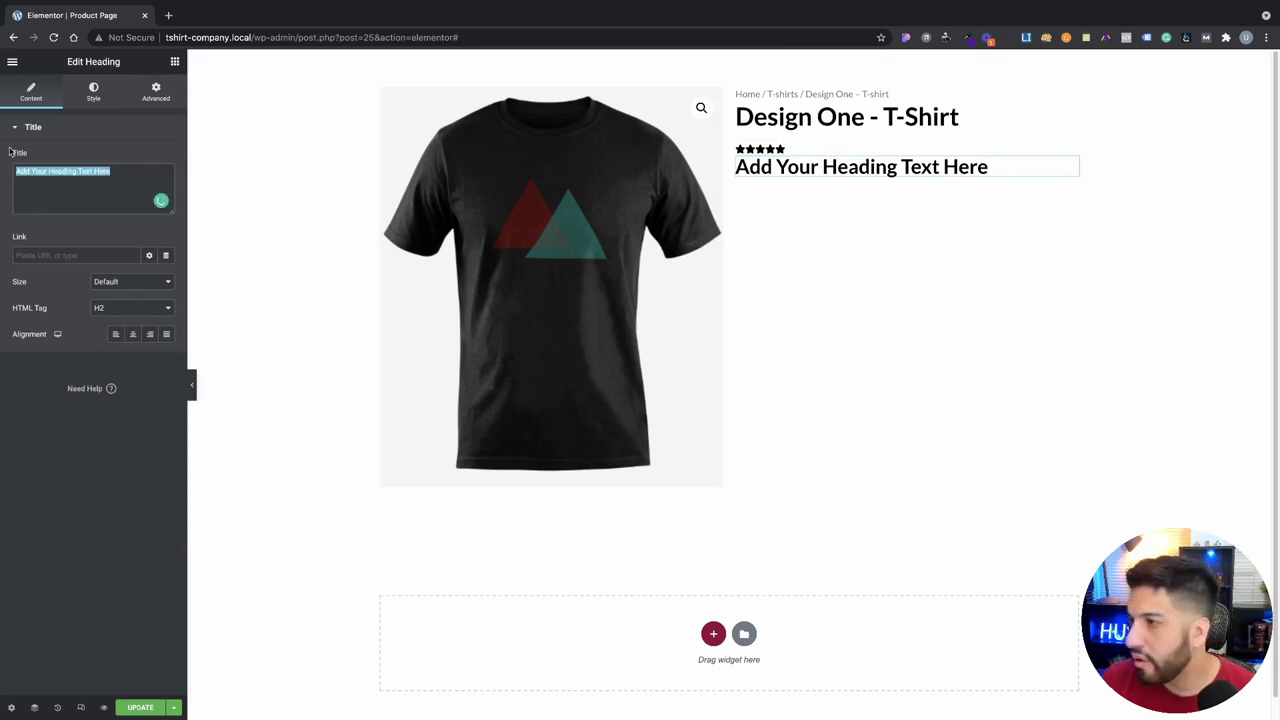
pyautogui.press('BackSpace')
pyautogui.write('20')
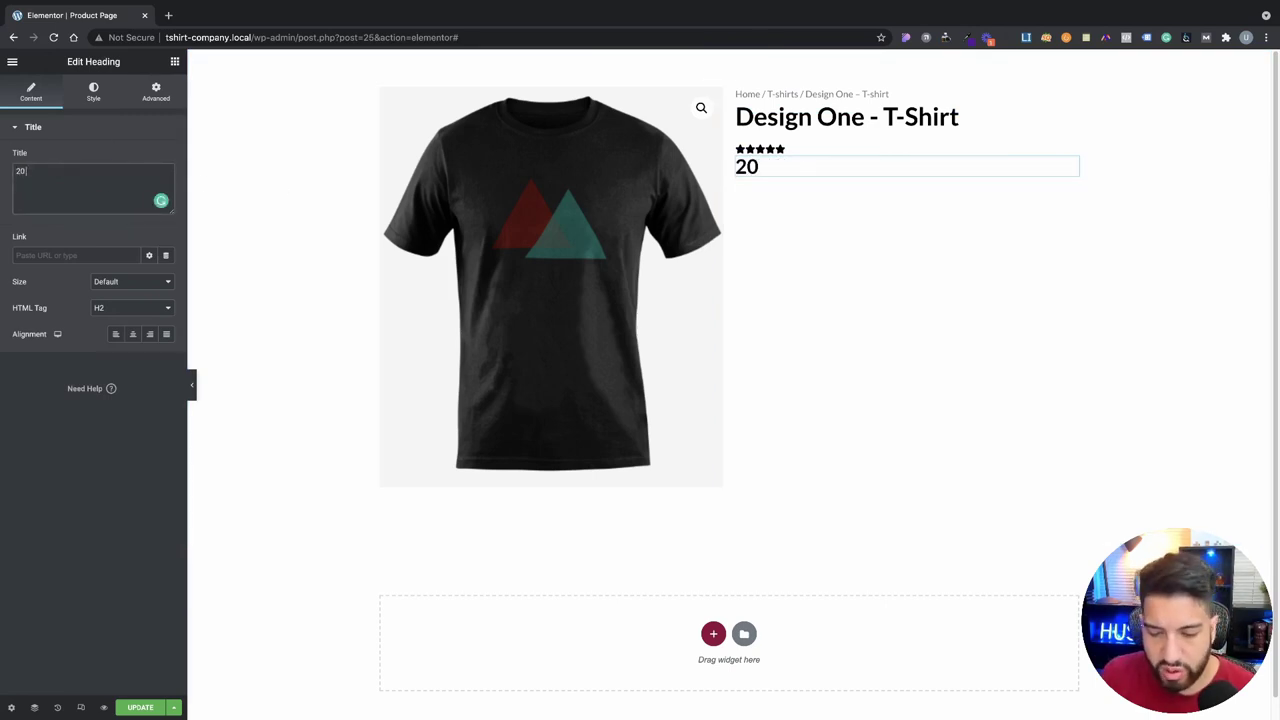
pyautogui.write(' Revie')
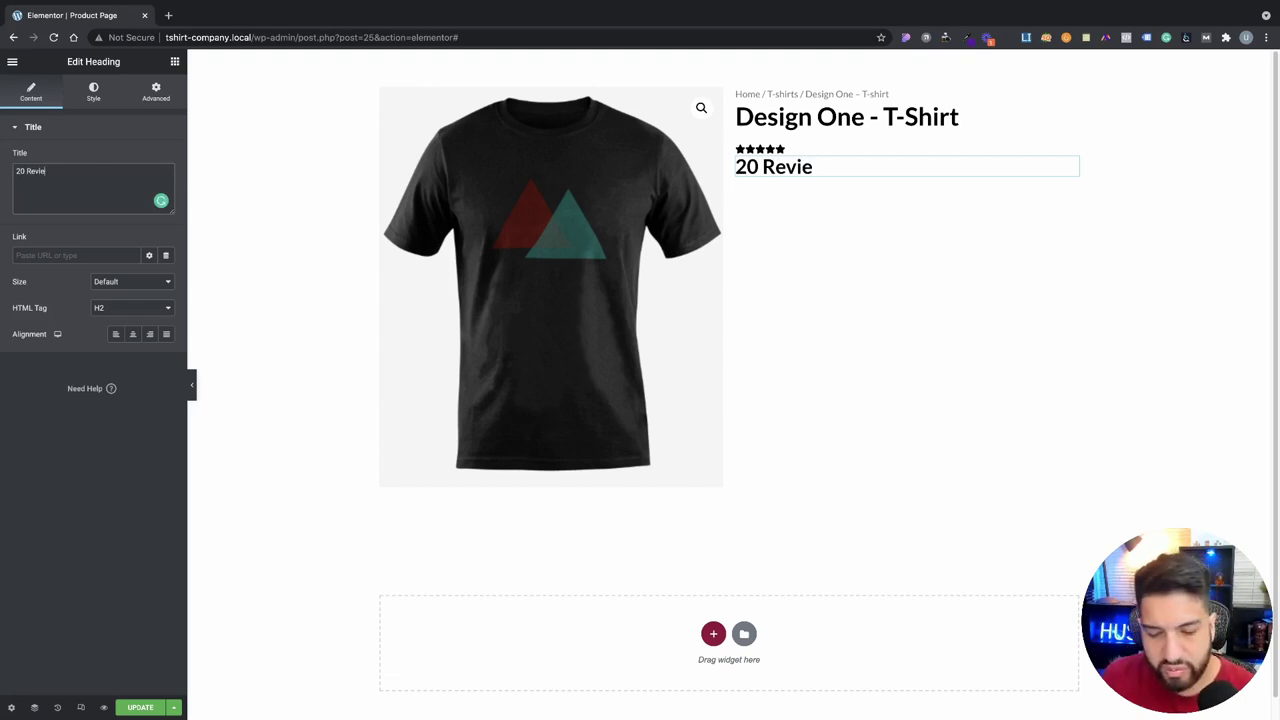
pyautogui.write('ws')
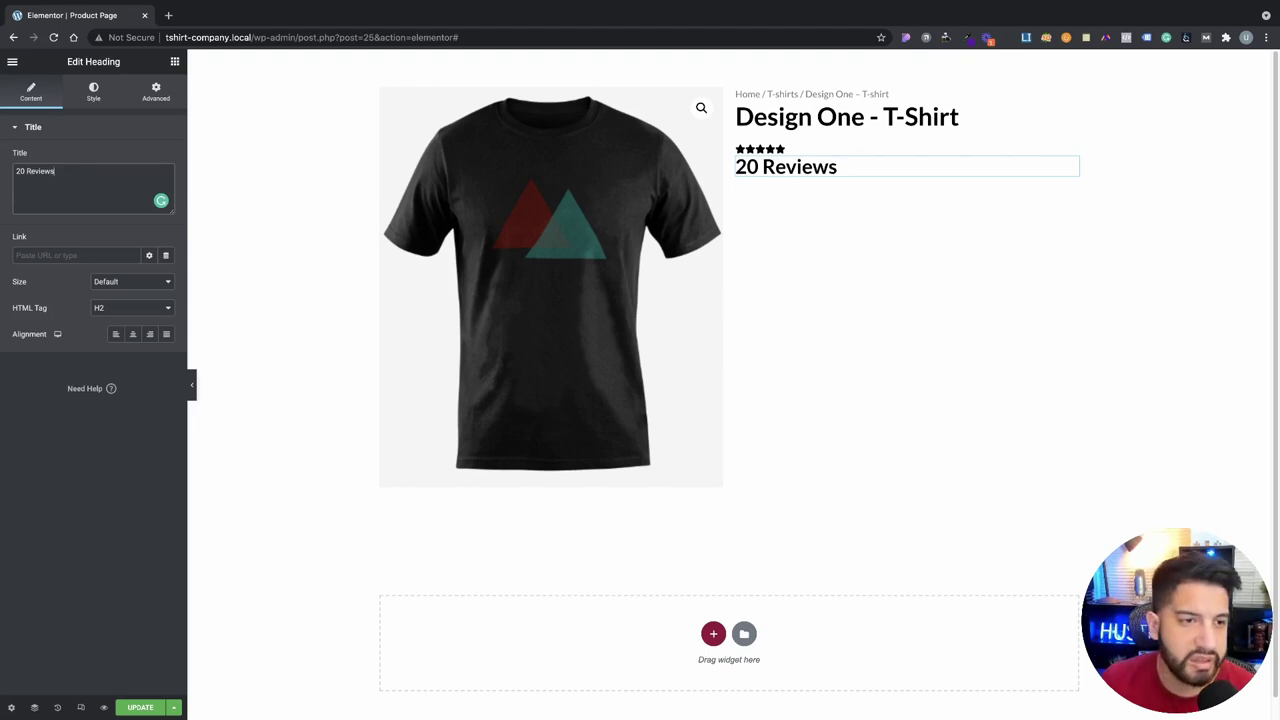
# Step: Change the "20 Reviews" heading's text color to a dark gray global color
pyautogui.click(94, 104)
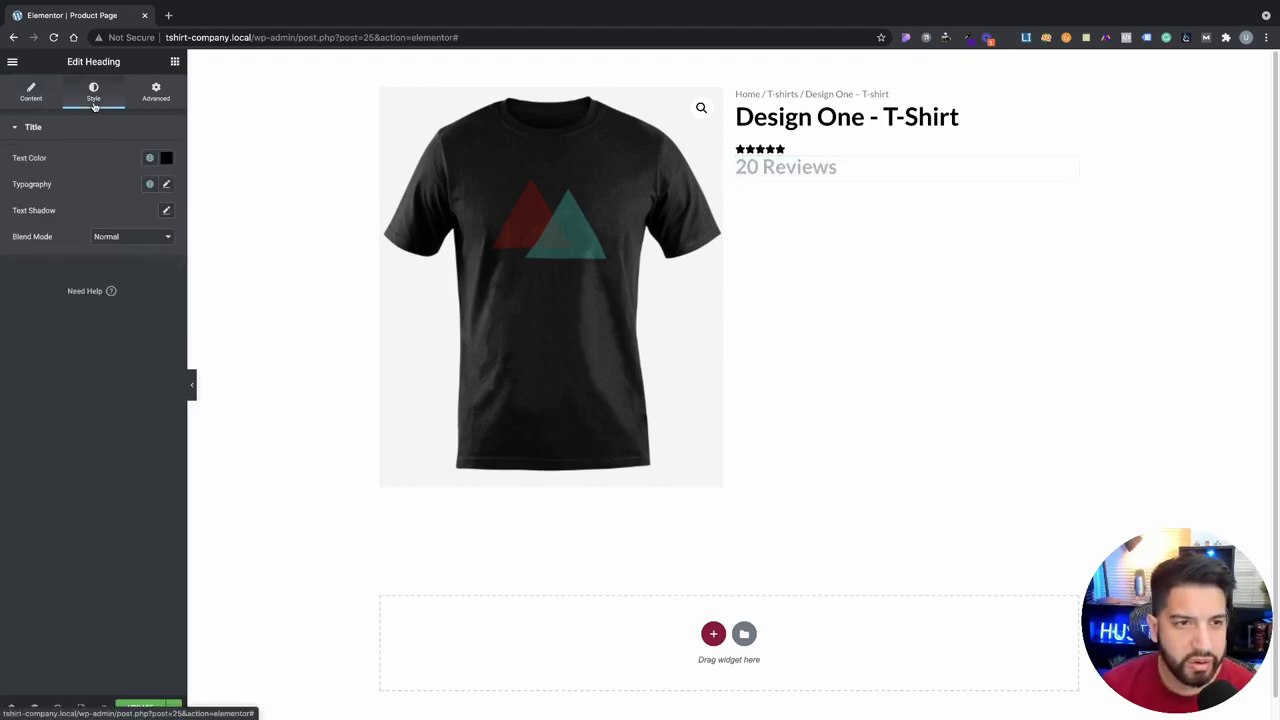
pyautogui.click(166, 157)
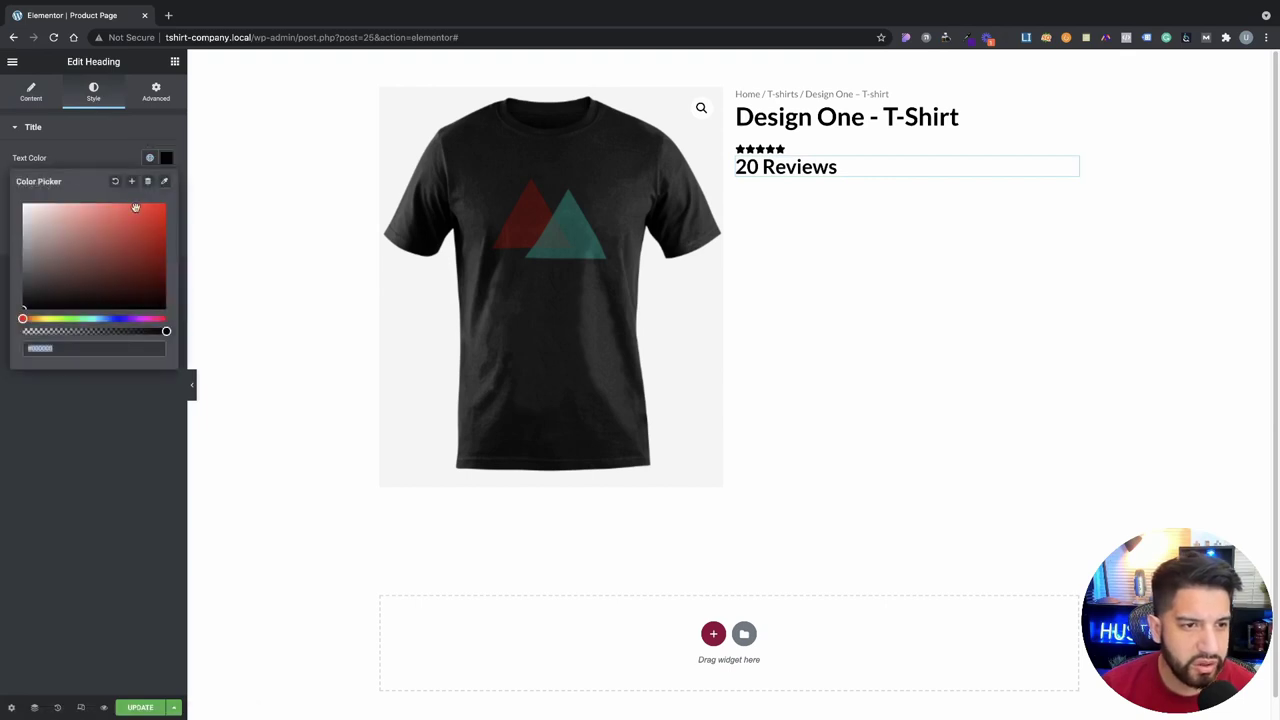
pyautogui.click(150, 157)
pyautogui.click(69, 258)
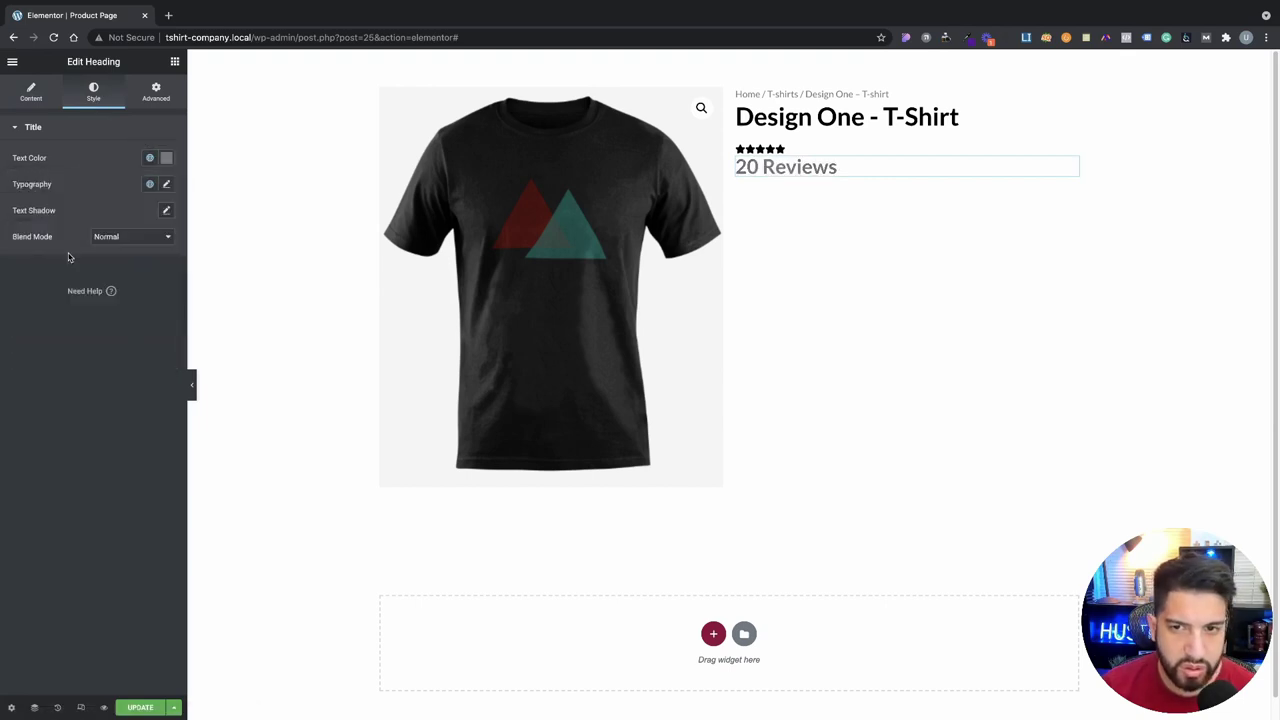
pyautogui.click(145, 161)
pyautogui.click(69, 239)
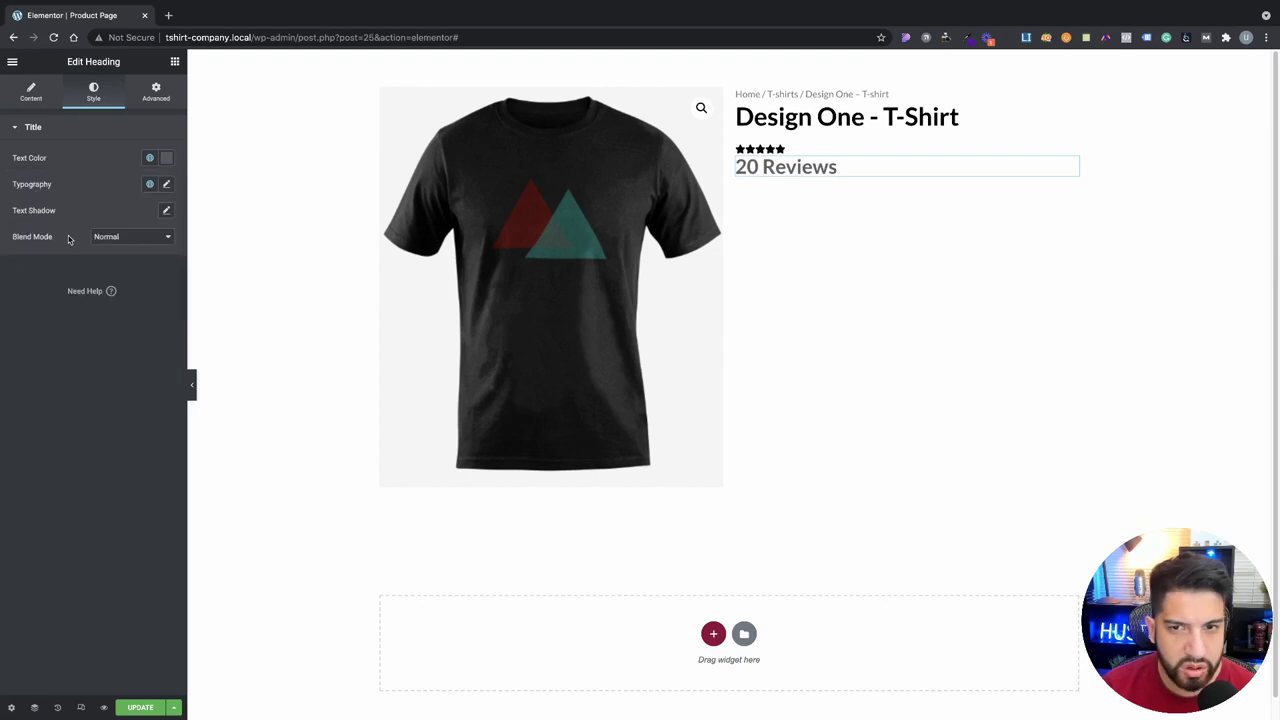
# Step: Set the "20 Reviews" heading's positioning width to Inline (auto) so it sits beside the star rating
pyautogui.click(149, 96)
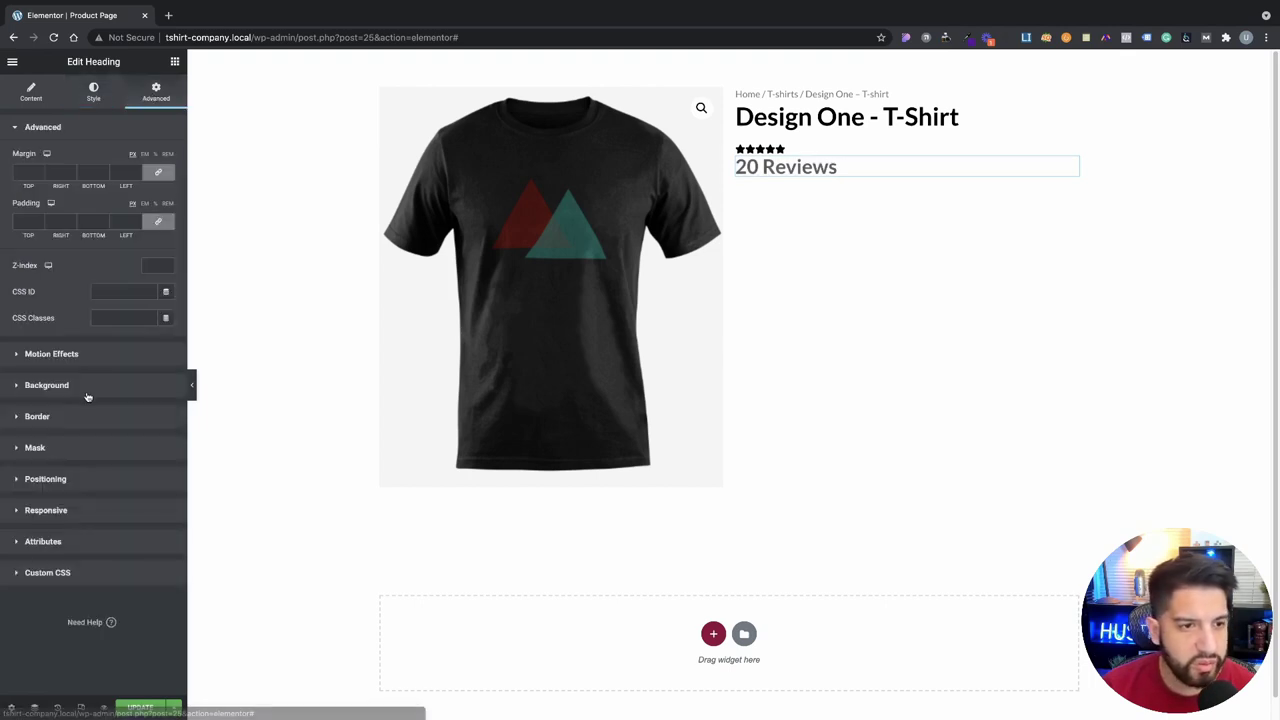
pyautogui.click(57, 475)
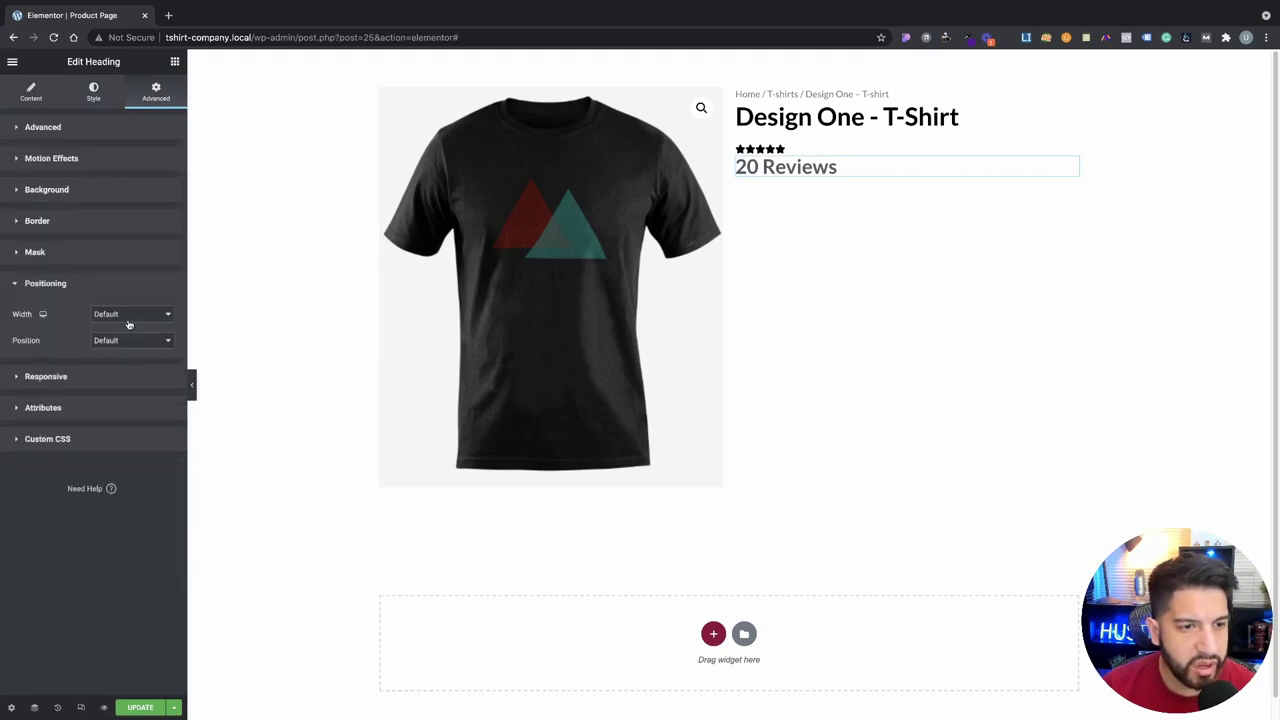
pyautogui.click(130, 316)
pyautogui.click(134, 331)
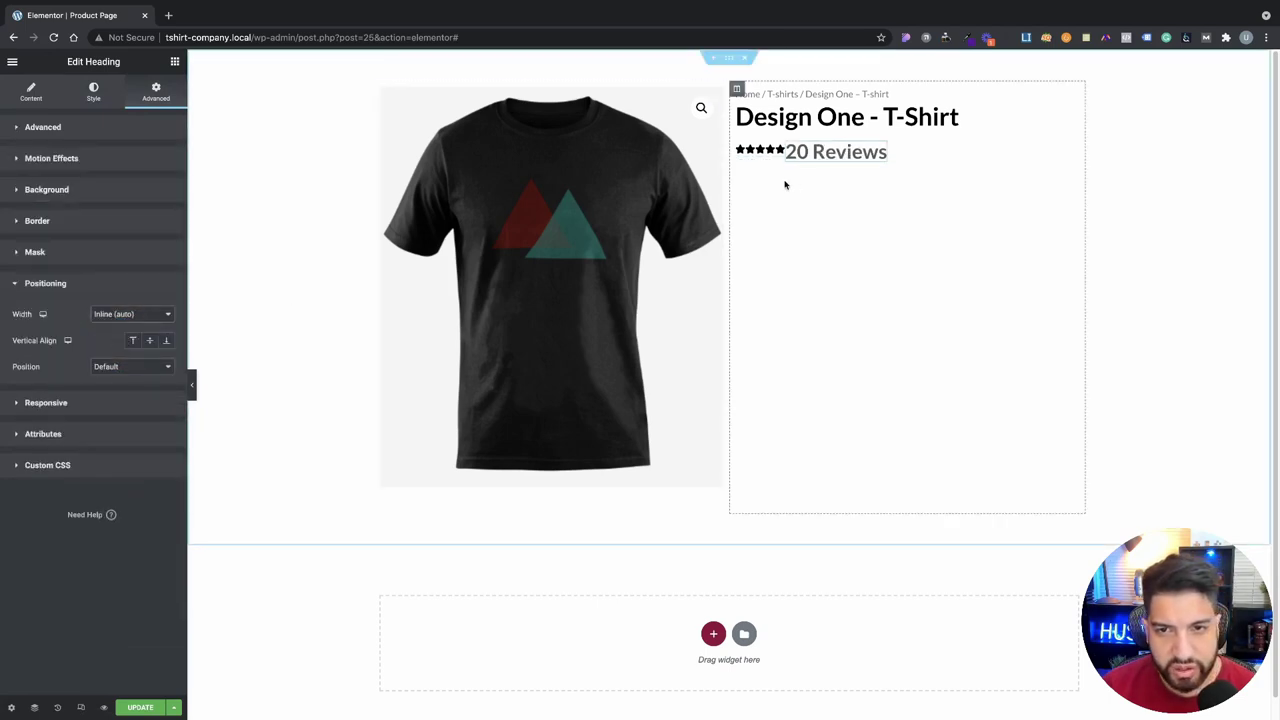
# Step: Set the "20 Reviews" heading's typography size to 17 px
pyautogui.click(101, 97)
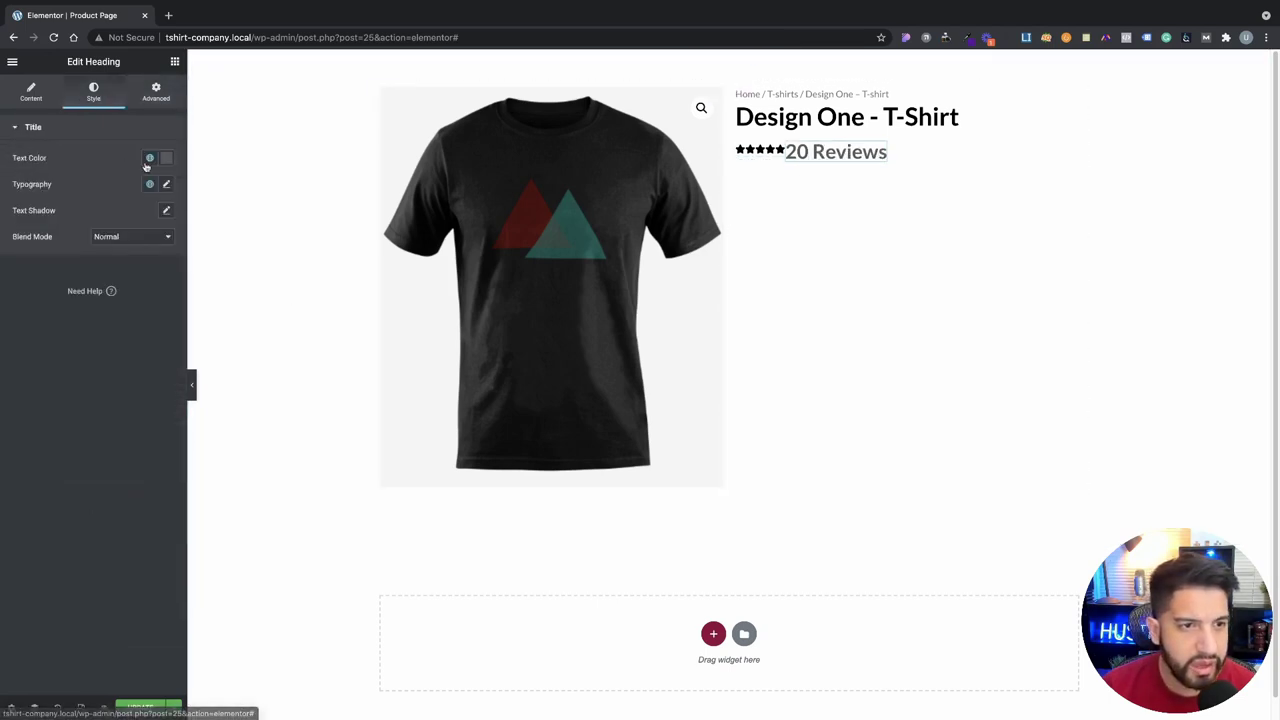
pyautogui.click(166, 184)
pyautogui.moveTo(22, 284); pyautogui.dragTo(33, 284)
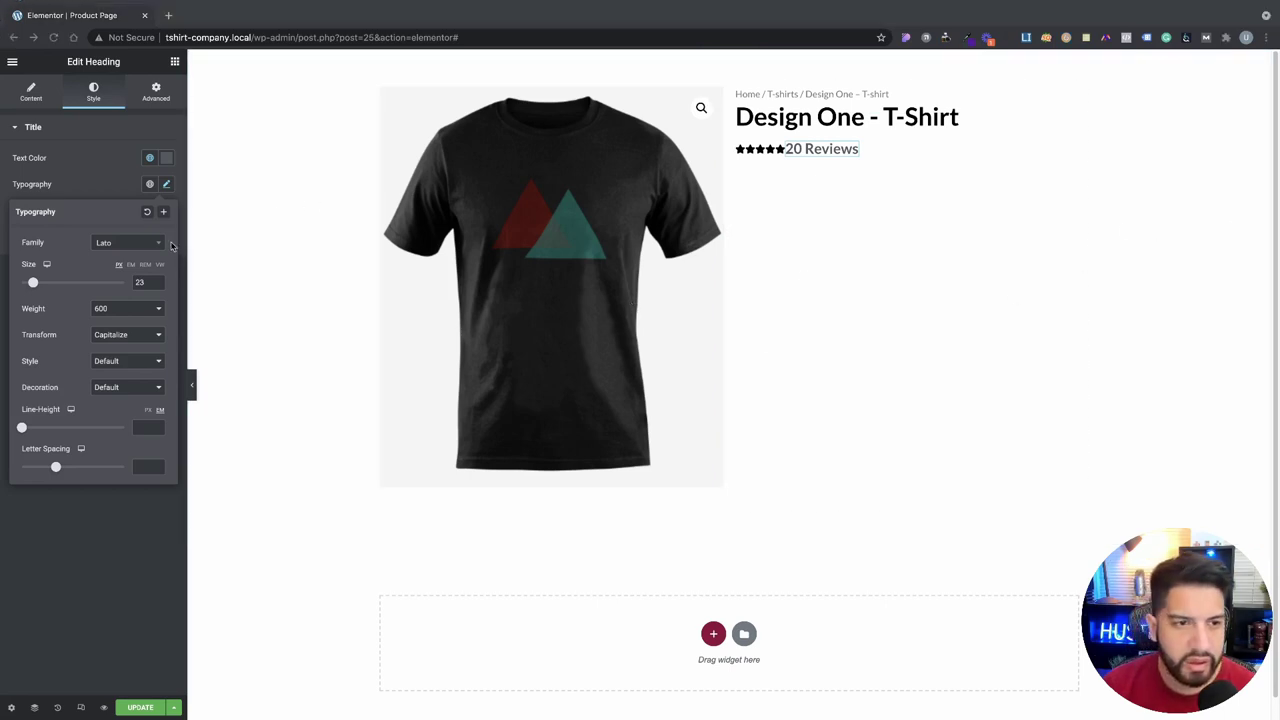
pyautogui.doubleClick(140, 283)
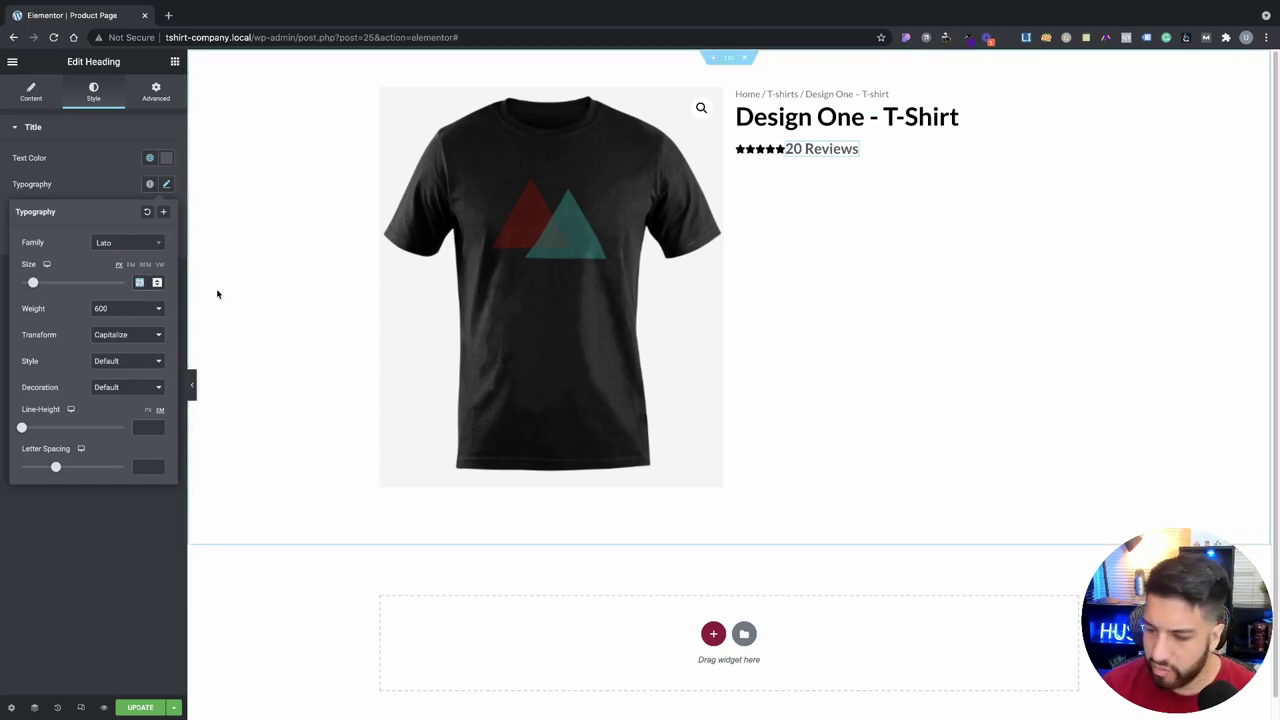
pyautogui.write('17')
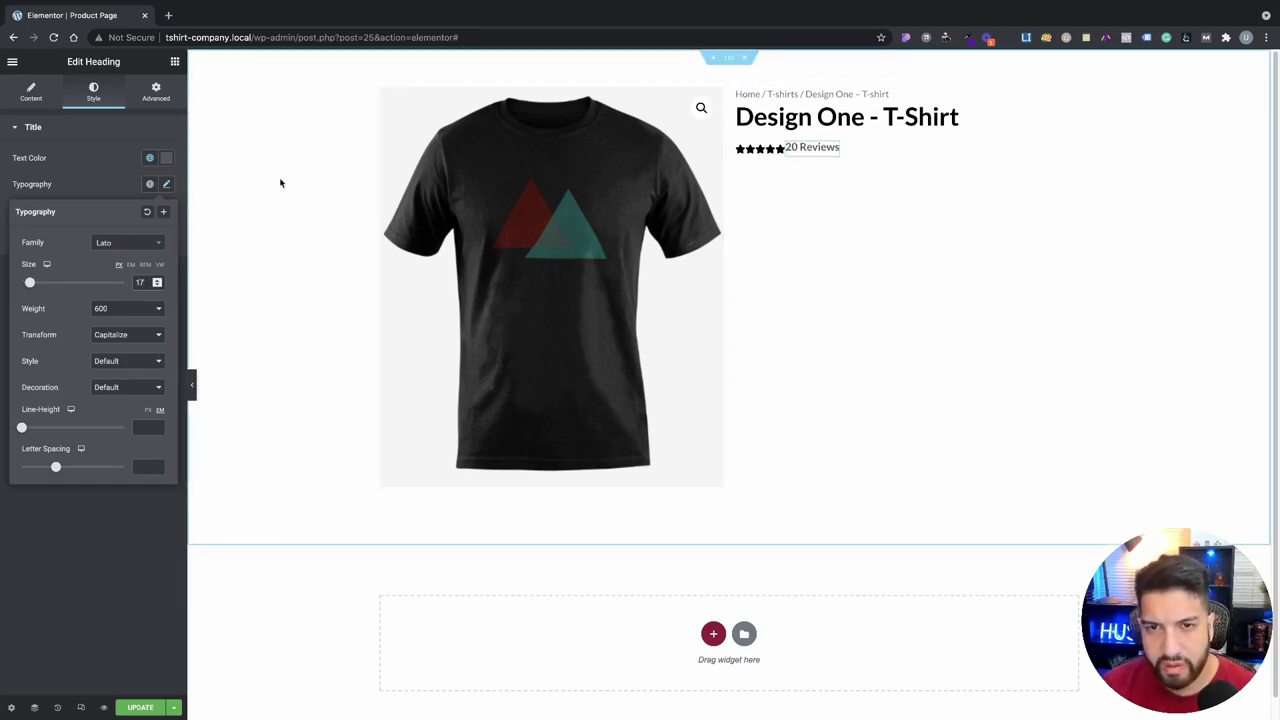
# Step: Unlink the "20 Reviews" heading's margin values and set its vertical alignment to End
pyautogui.click(28, 95)
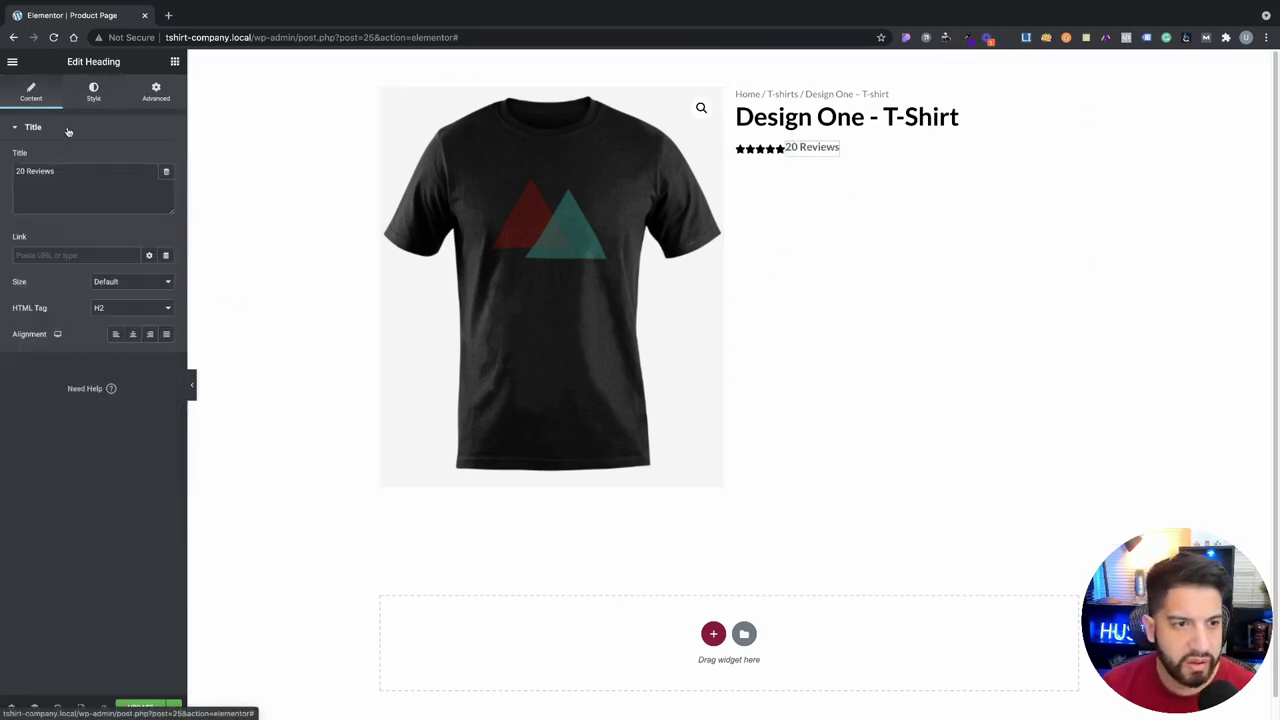
pyautogui.click(157, 94)
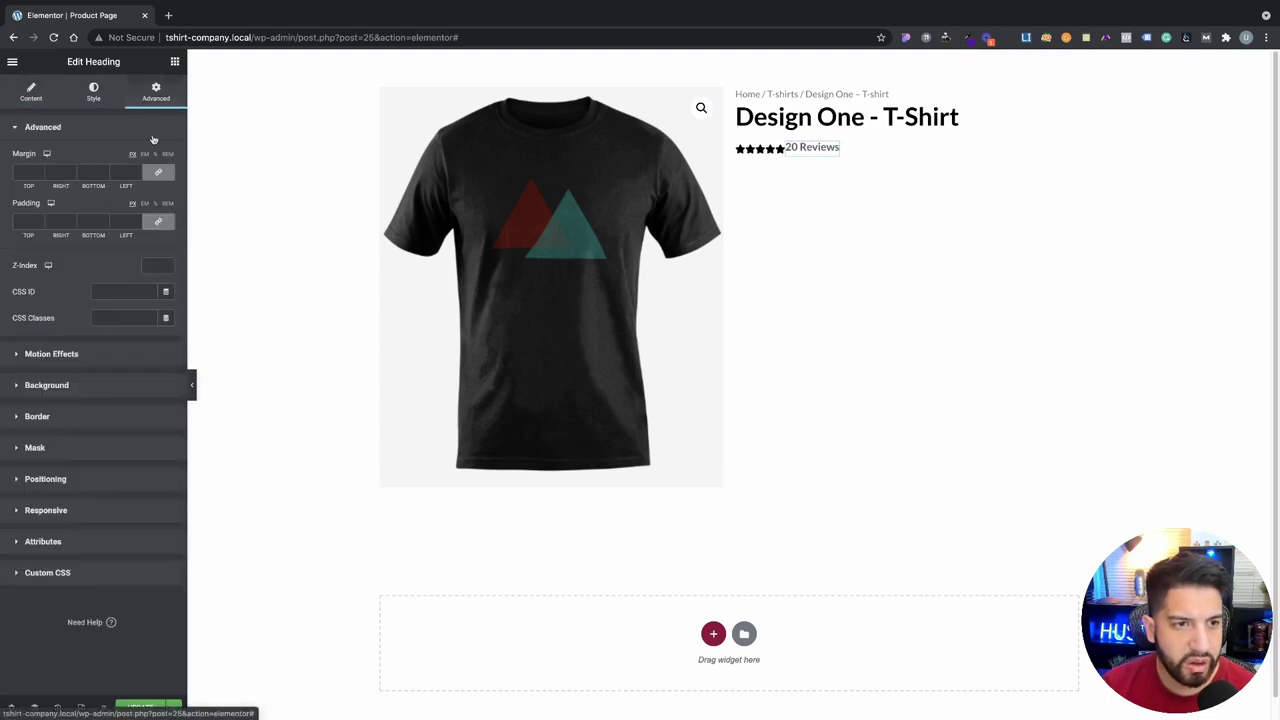
pyautogui.click(160, 175)
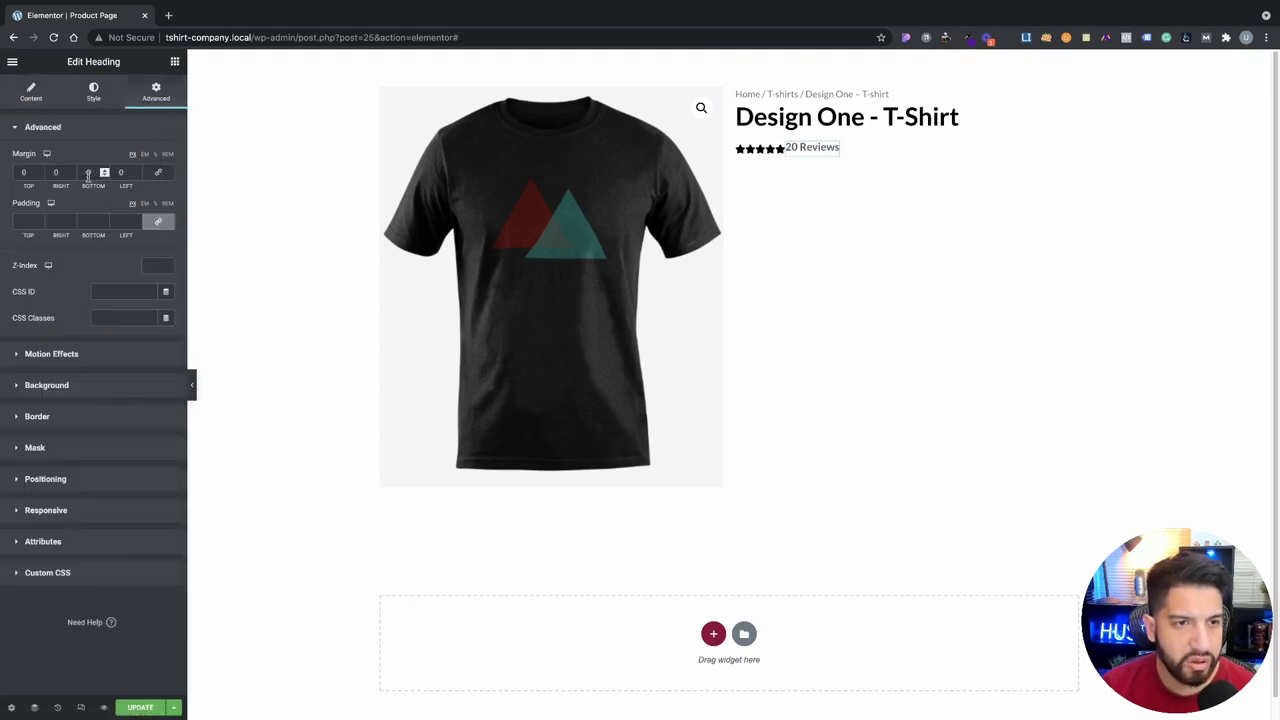
pyautogui.click(70, 489)
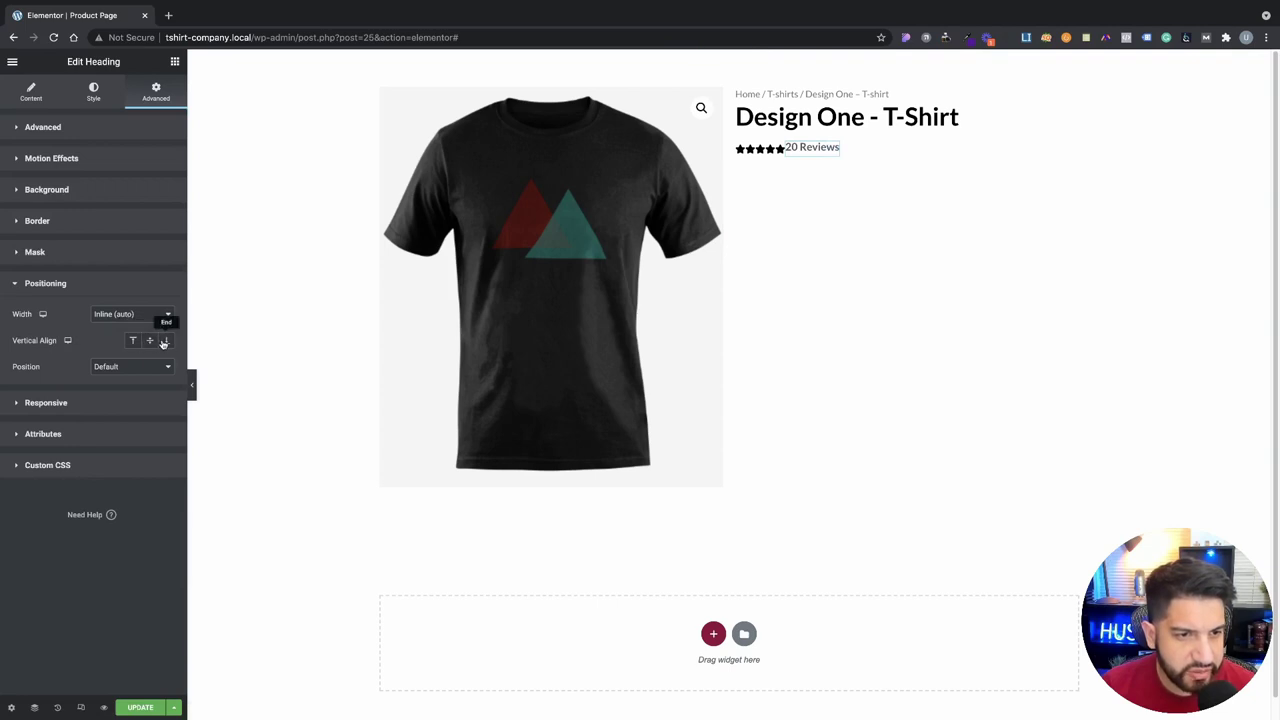
pyautogui.click(164, 342)
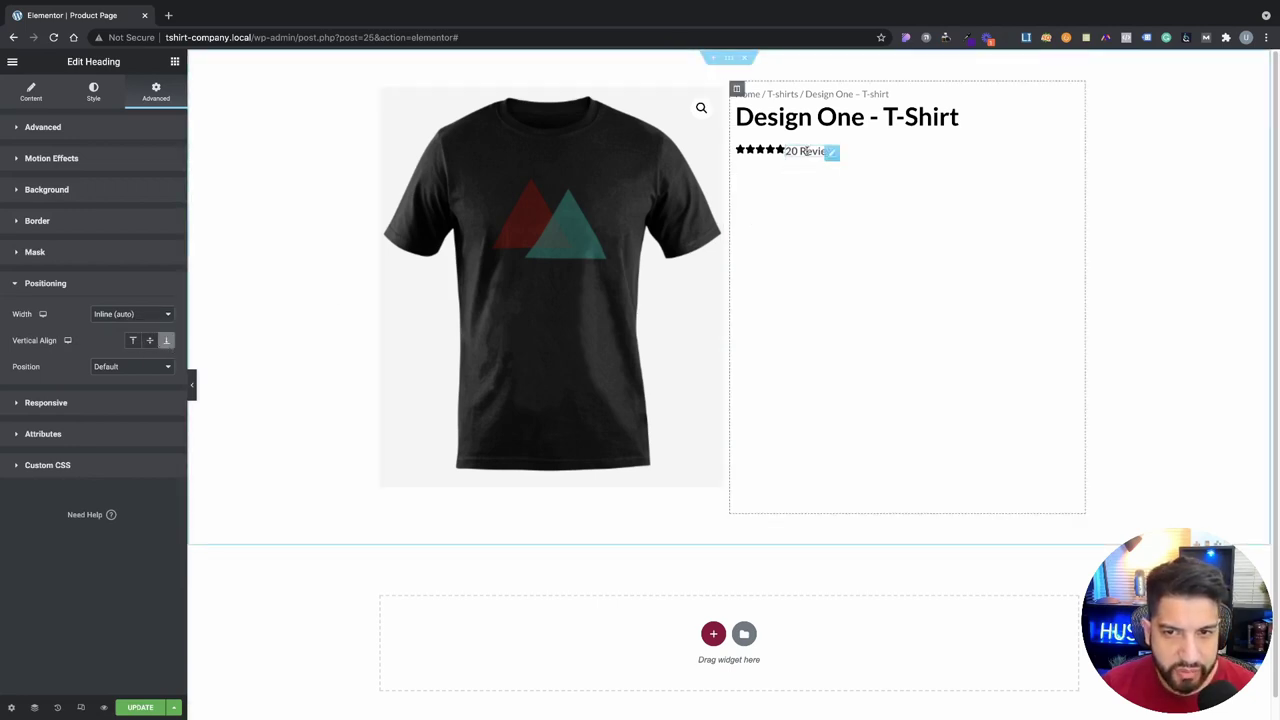
# Step: Set the "20 Reviews" heading's margins to 0 px top, 3 px bottom and 8 px left
pyautogui.click(96, 104)
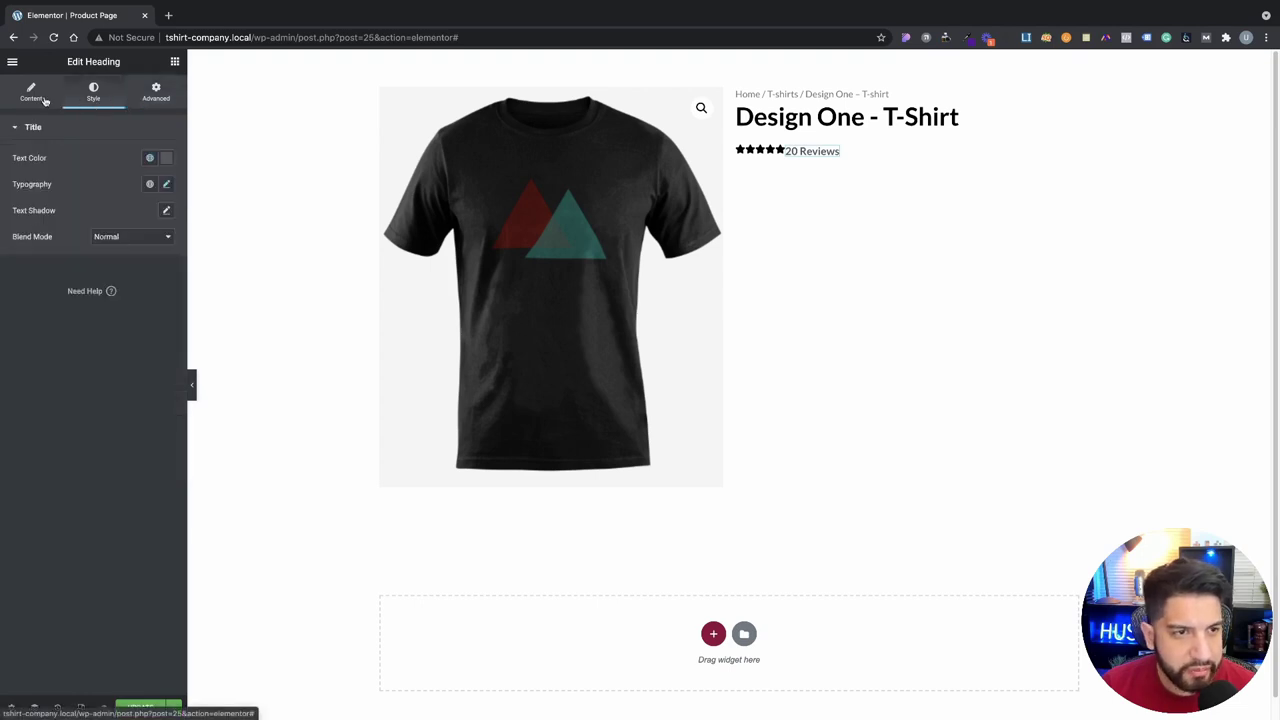
pyautogui.click(45, 102)
pyautogui.click(140, 100)
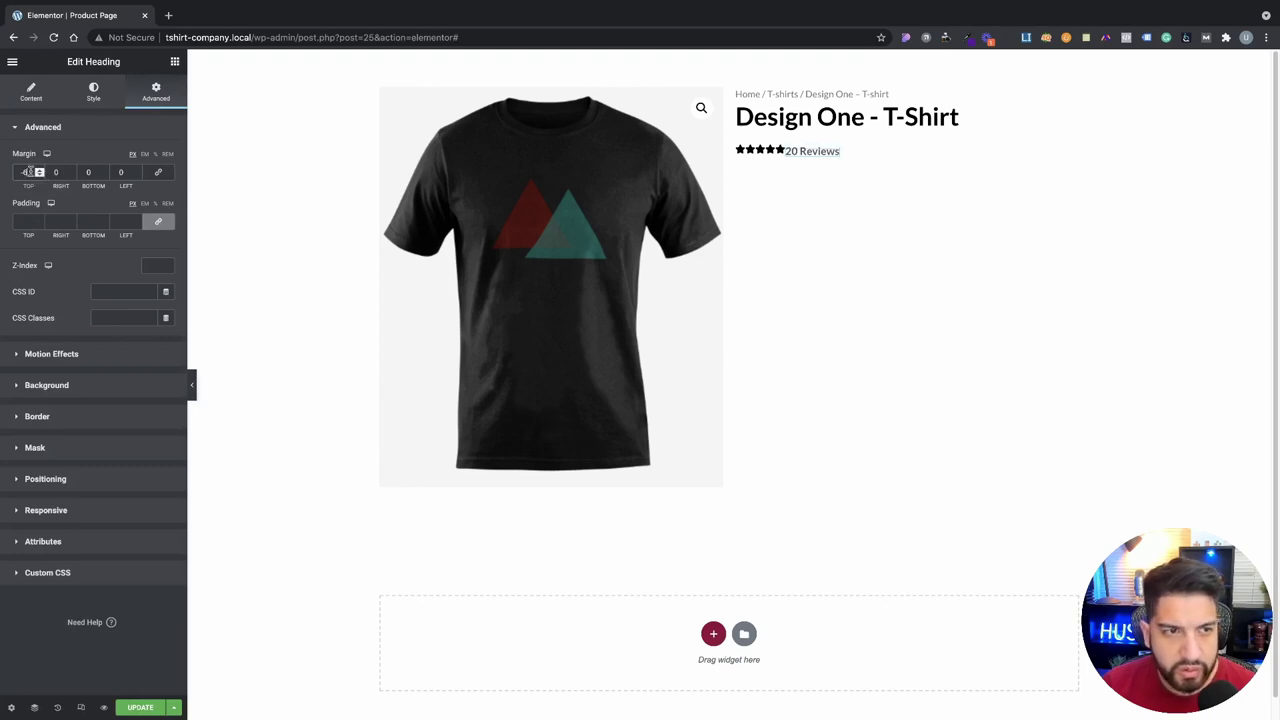
pyautogui.moveTo(40, 174); pyautogui.dragTo(7, 175)
pyautogui.write('0')
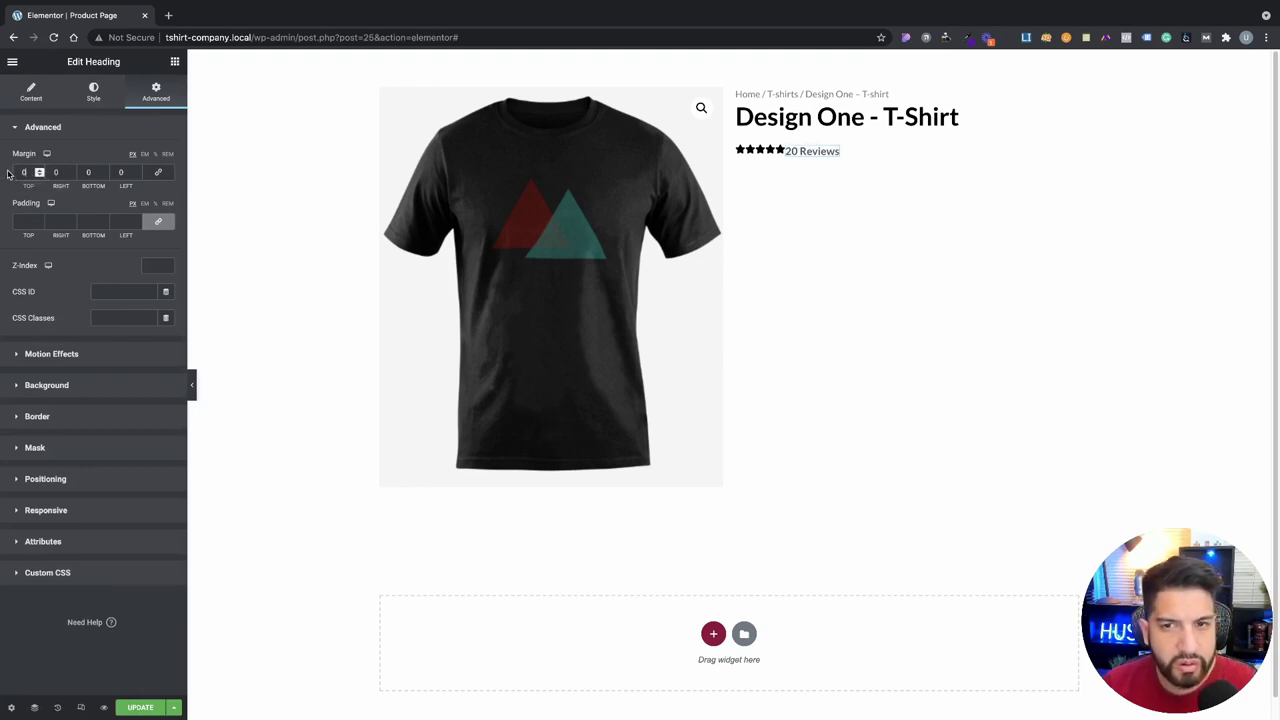
pyautogui.click(106, 171)
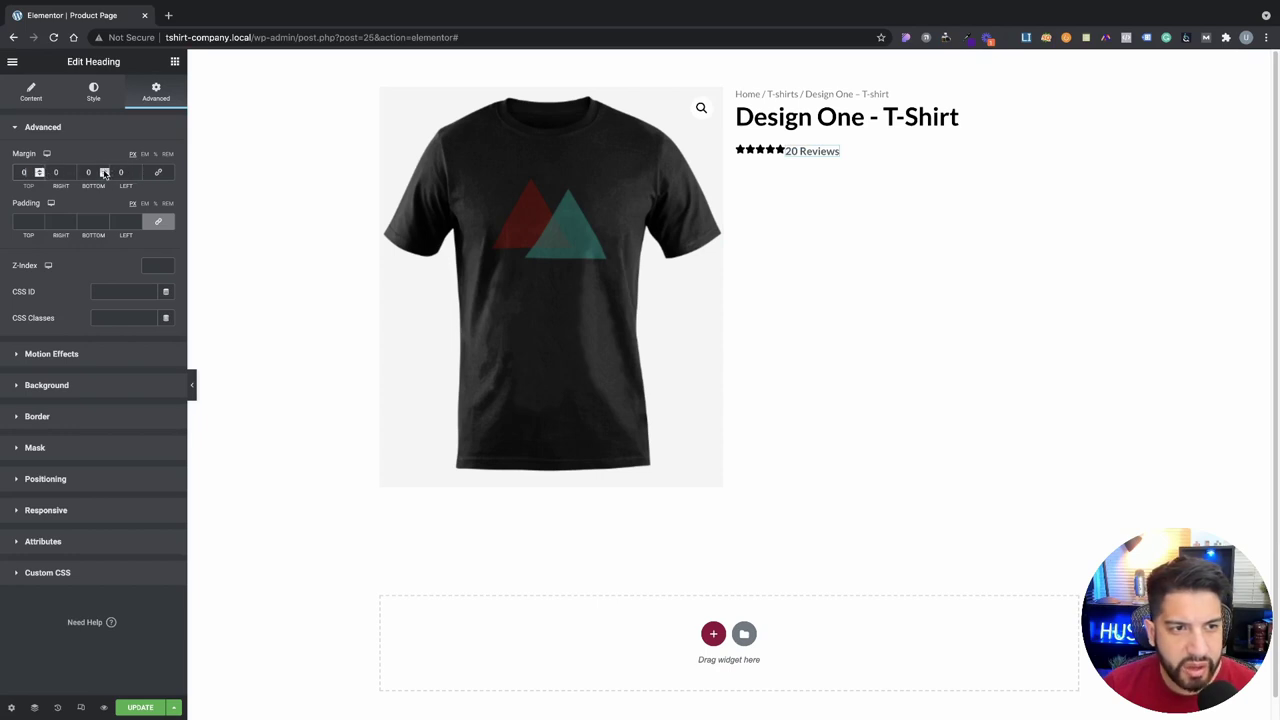
pyautogui.write('3')
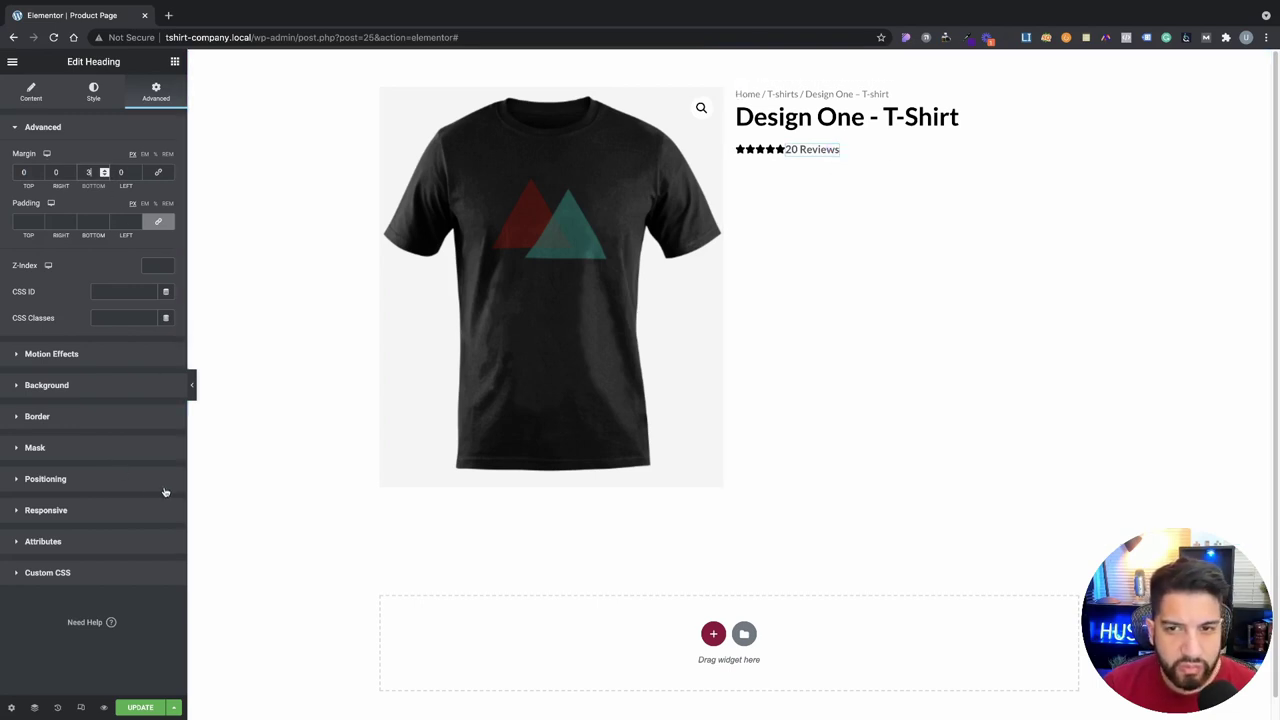
pyautogui.click(112, 173)
pyautogui.write('5')
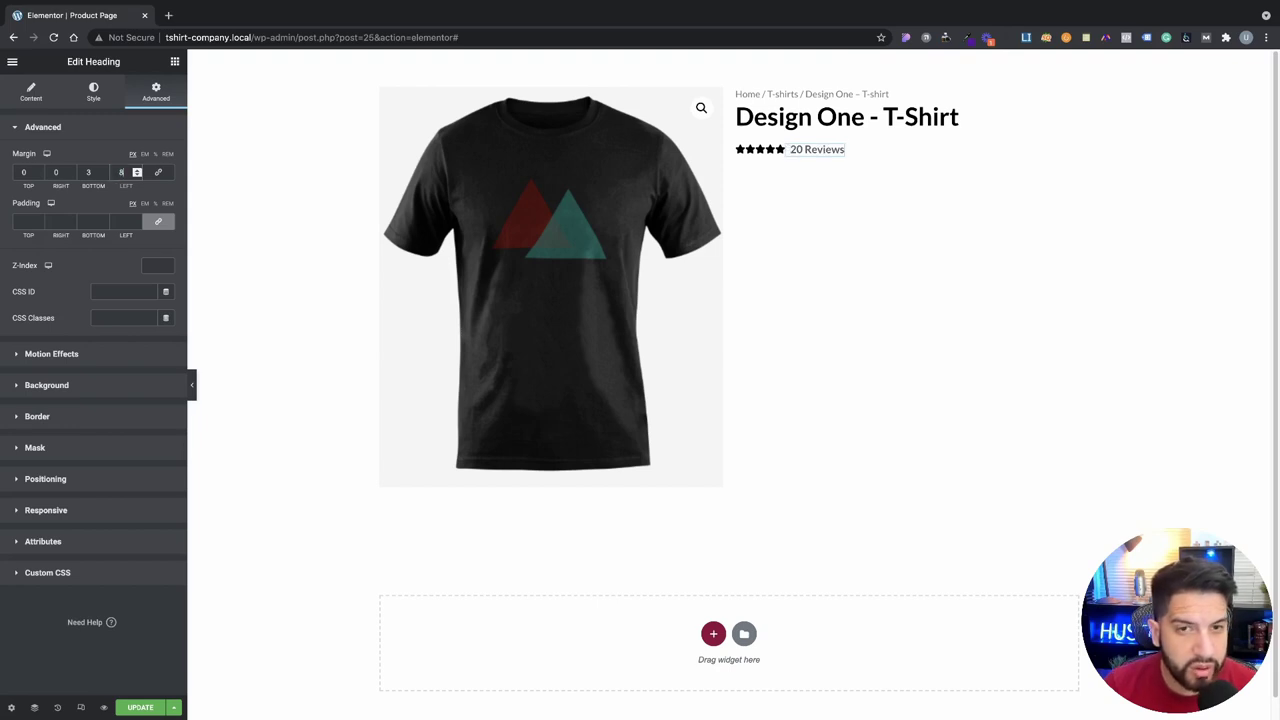
# Step: Preview the product page without the editing panel and review the "20 Reviews" heading's positioning settings
pyautogui.click(192, 388)
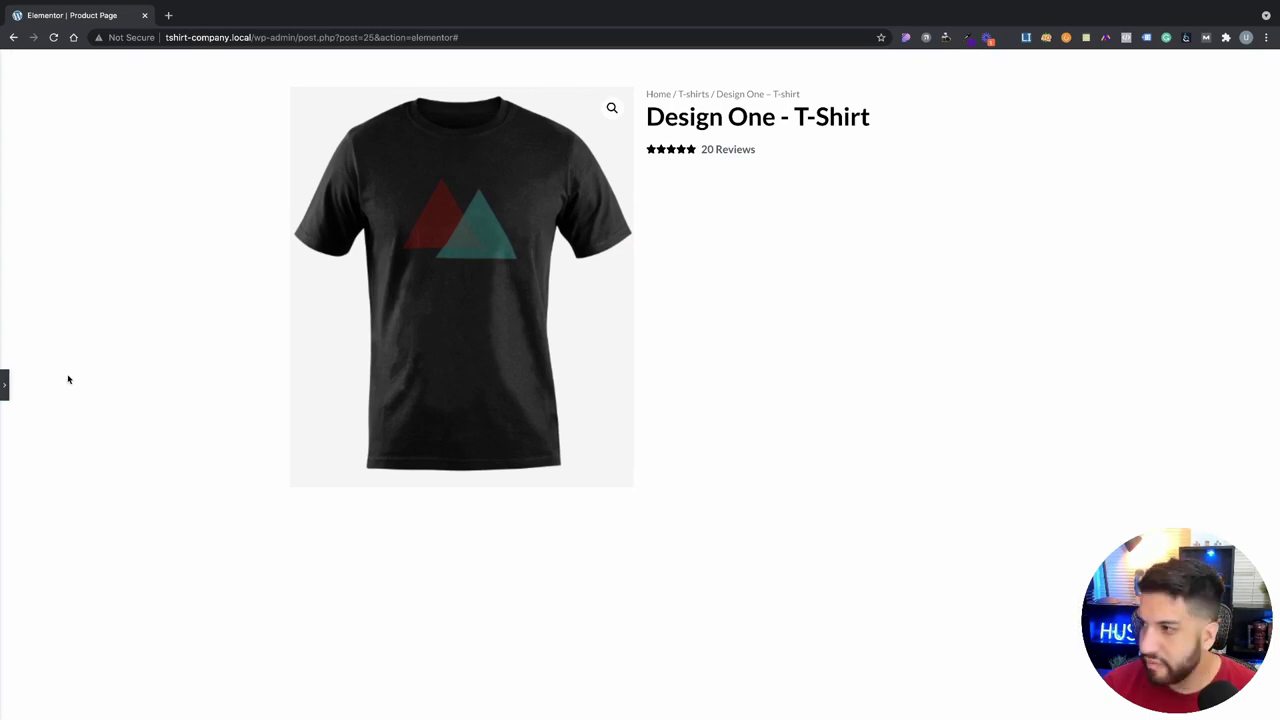
pyautogui.hotkey('ctrl', 'p')
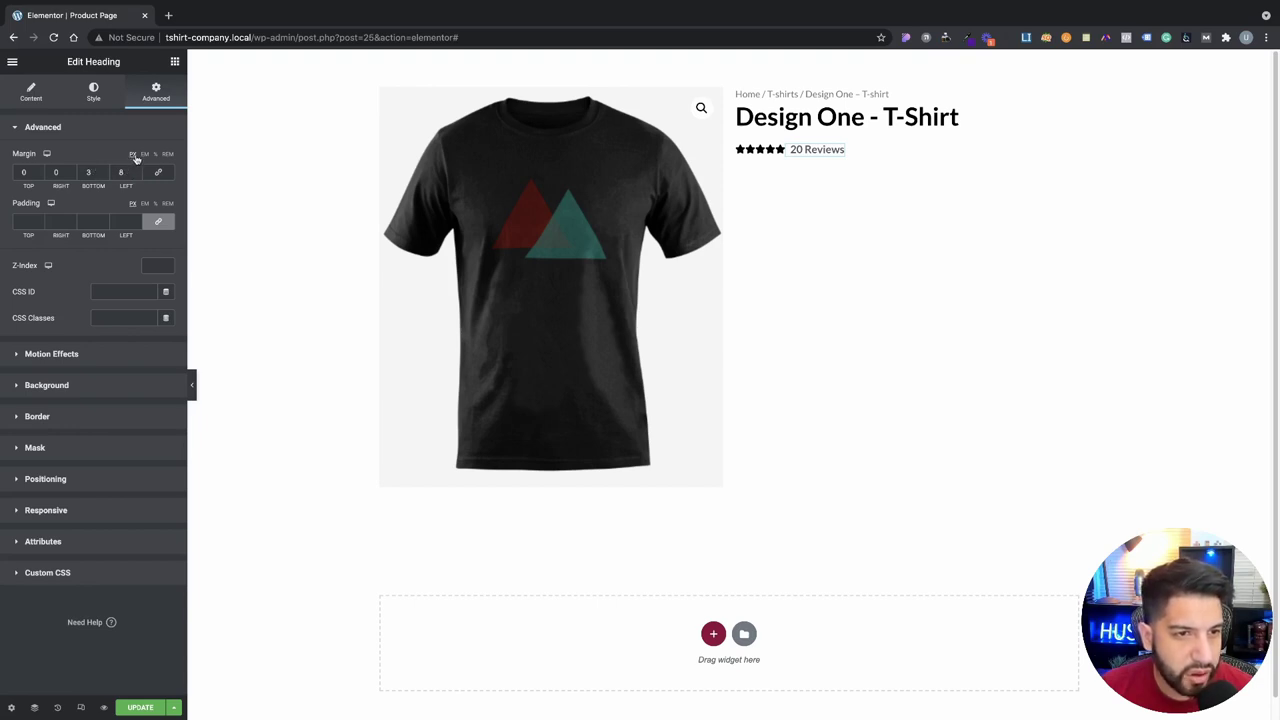
pyautogui.click(81, 487)
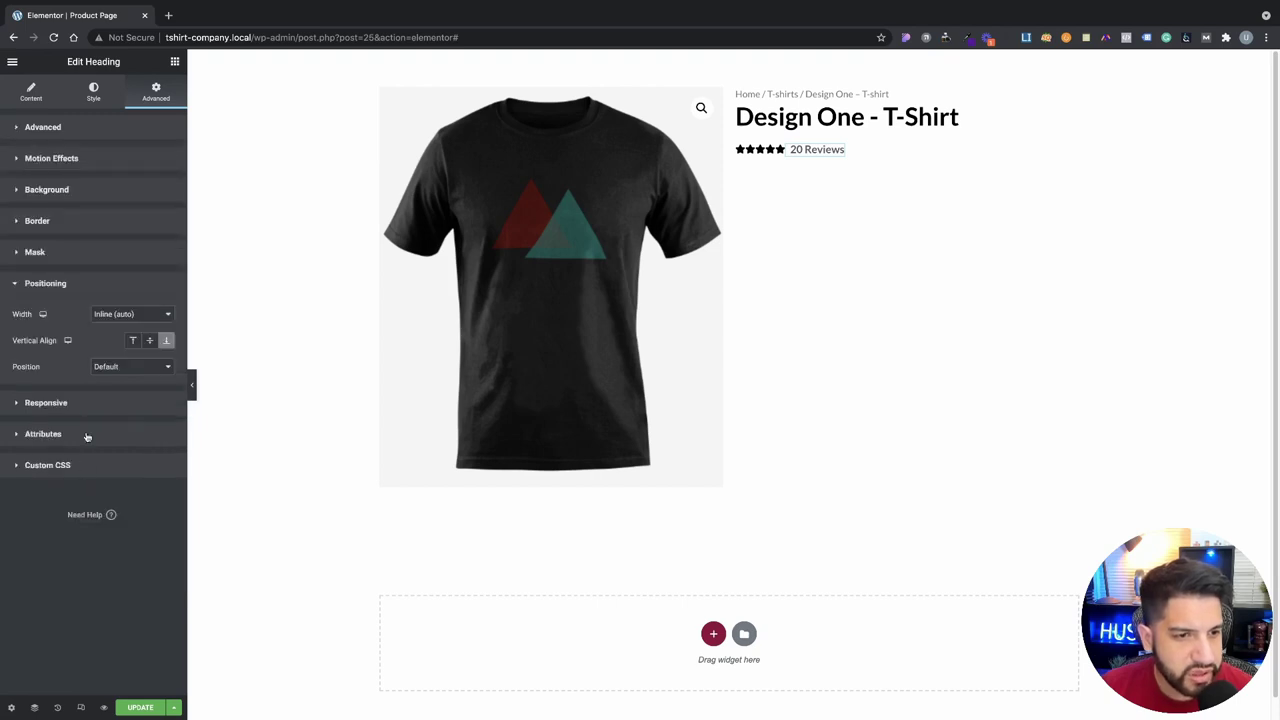
pyautogui.click(164, 343)
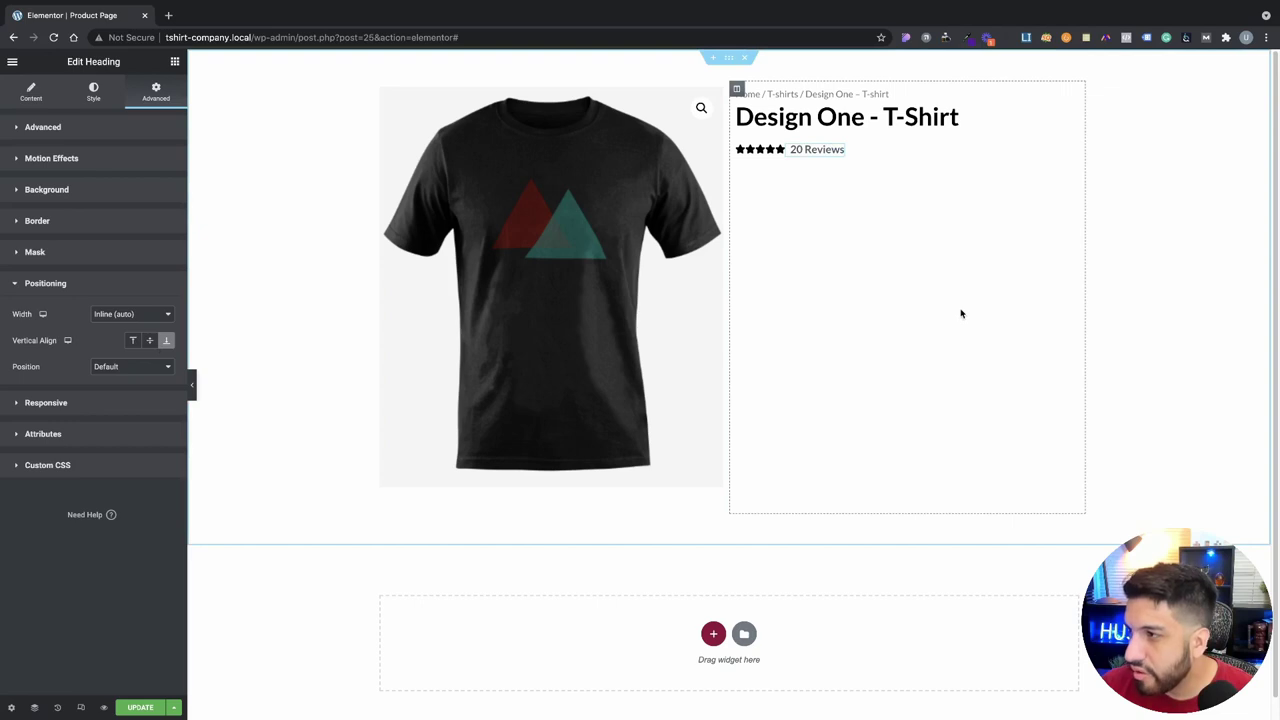
pyautogui.click(192, 387)
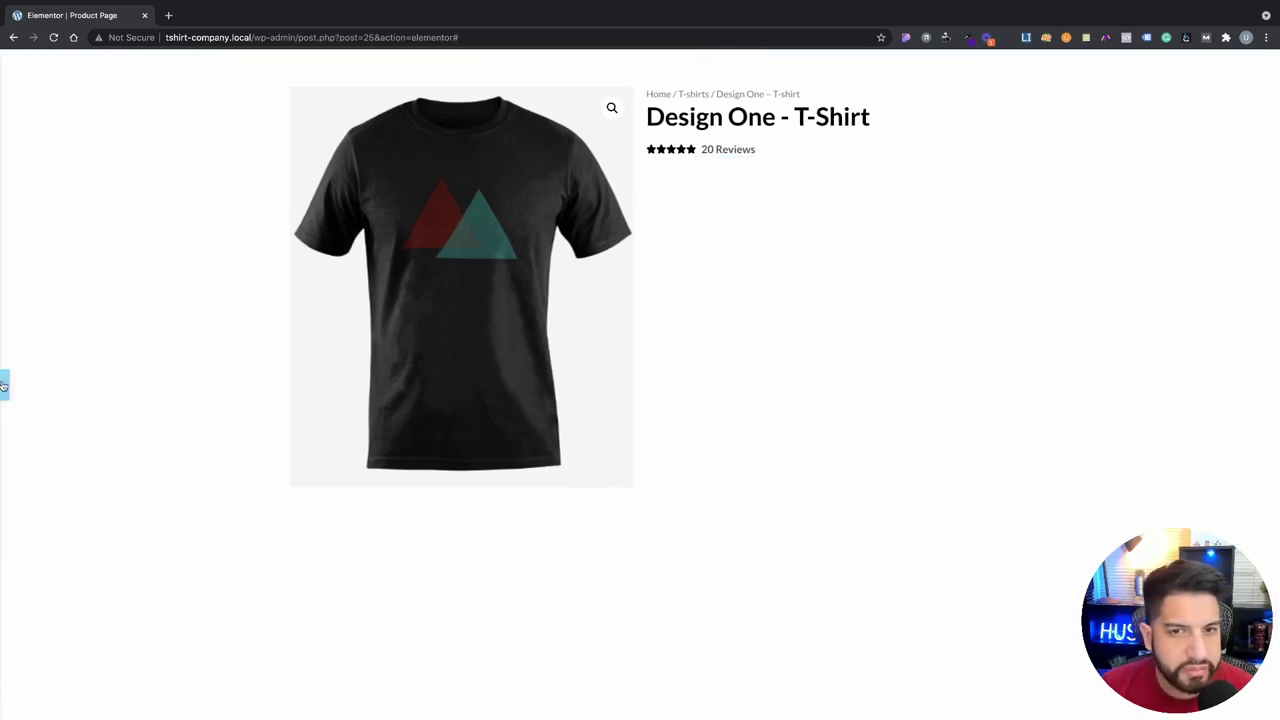
pyautogui.click(6, 385)
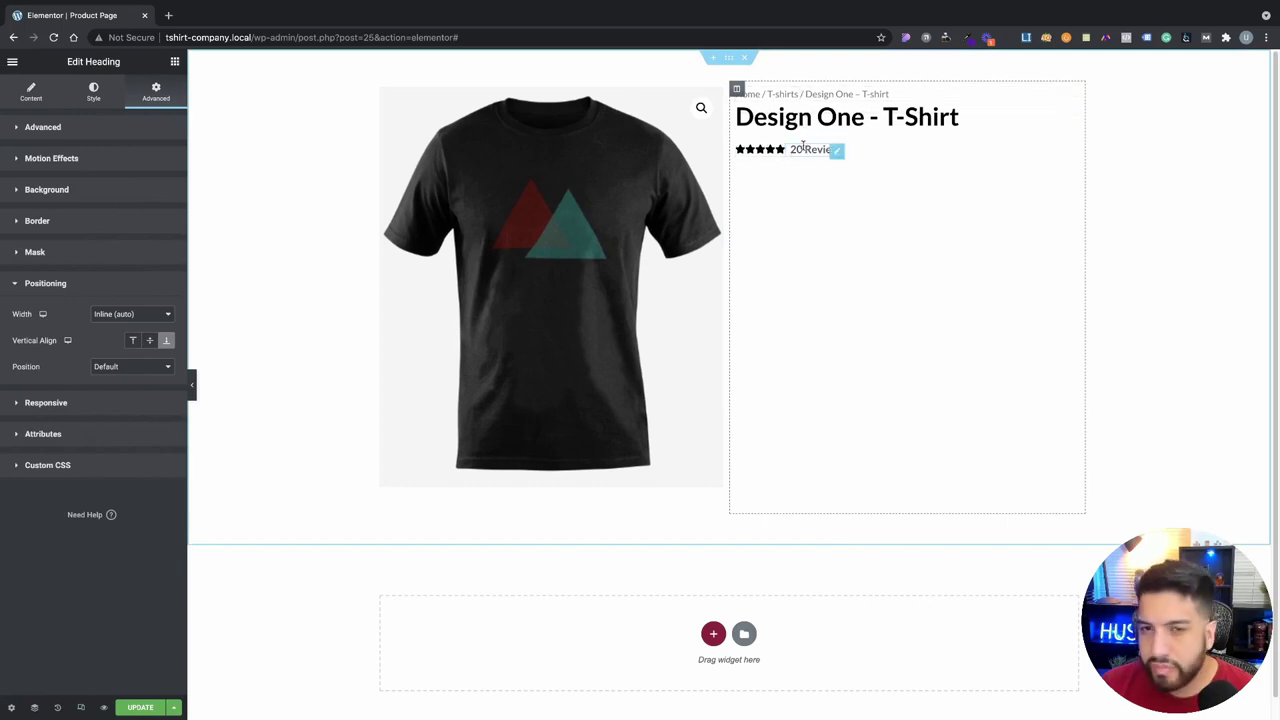
# Step: Add a Product Price widget below the star rating and reviews label, and set its price typography size to 25 px
pyautogui.click(175, 62)
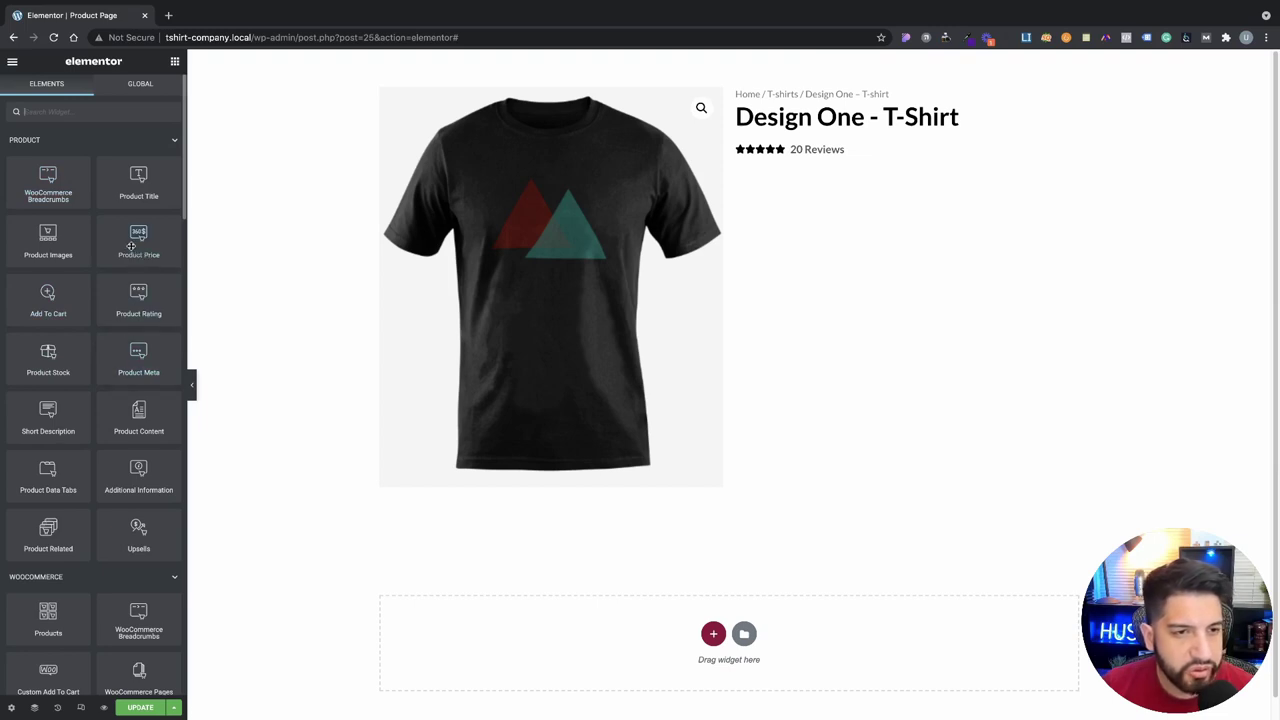
pyautogui.moveTo(131, 246); pyautogui.dragTo(815, 162)
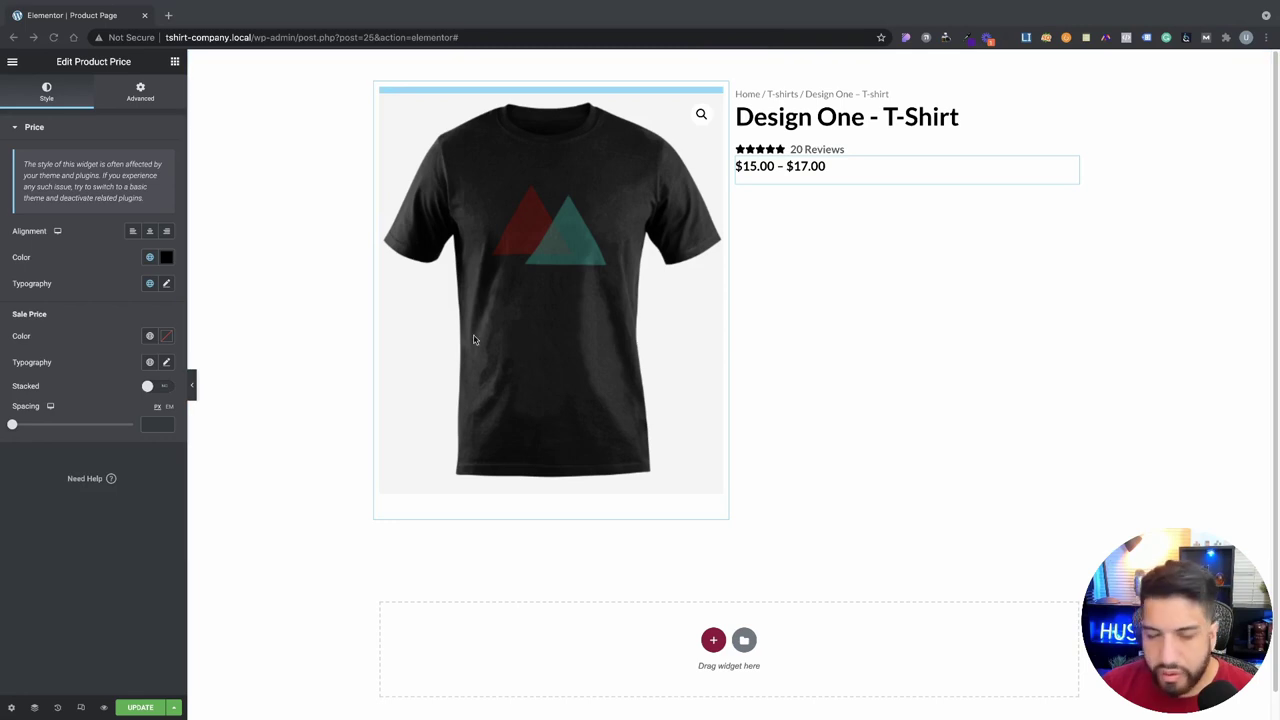
pyautogui.click(166, 285)
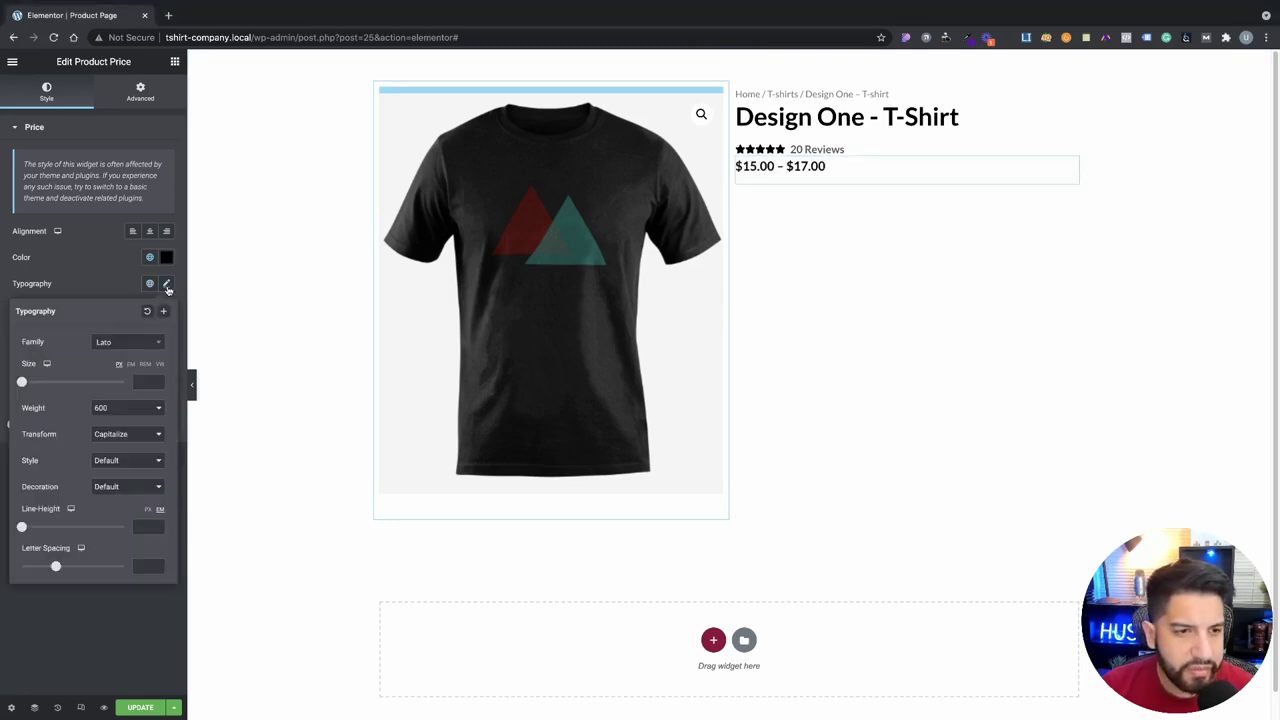
pyautogui.click(140, 381)
pyautogui.write('25')
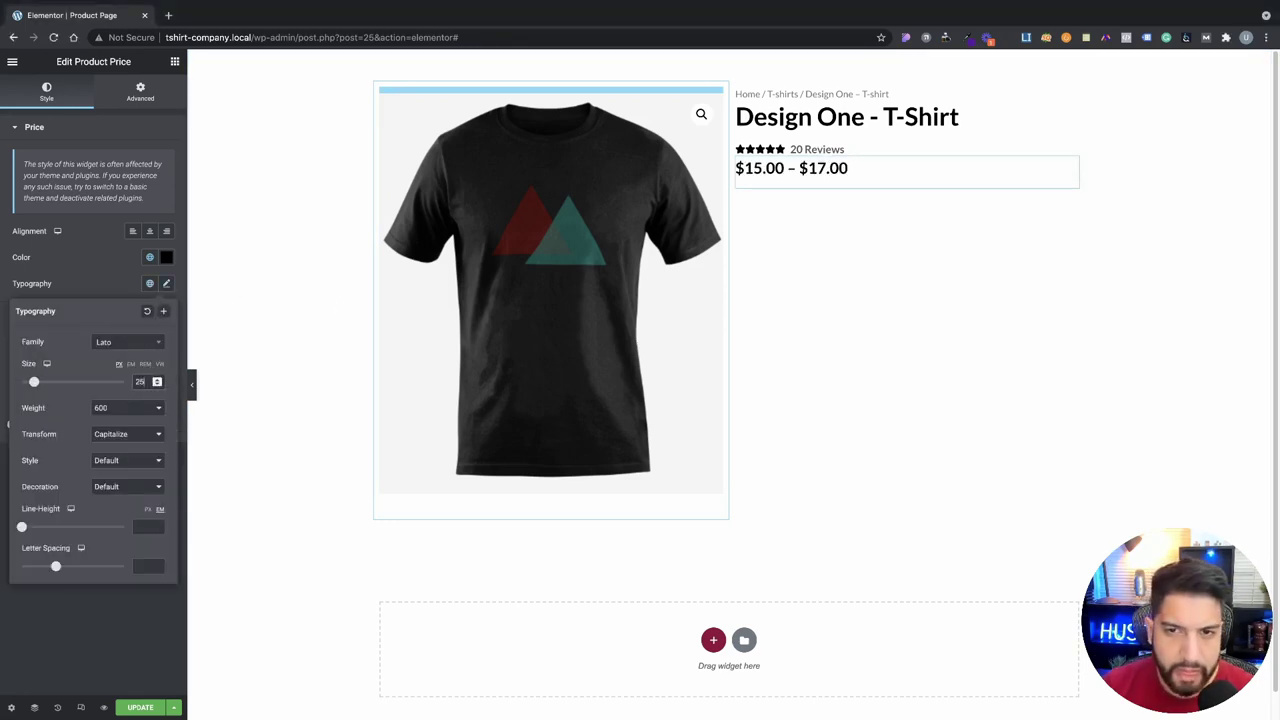
pyautogui.click(89, 296)
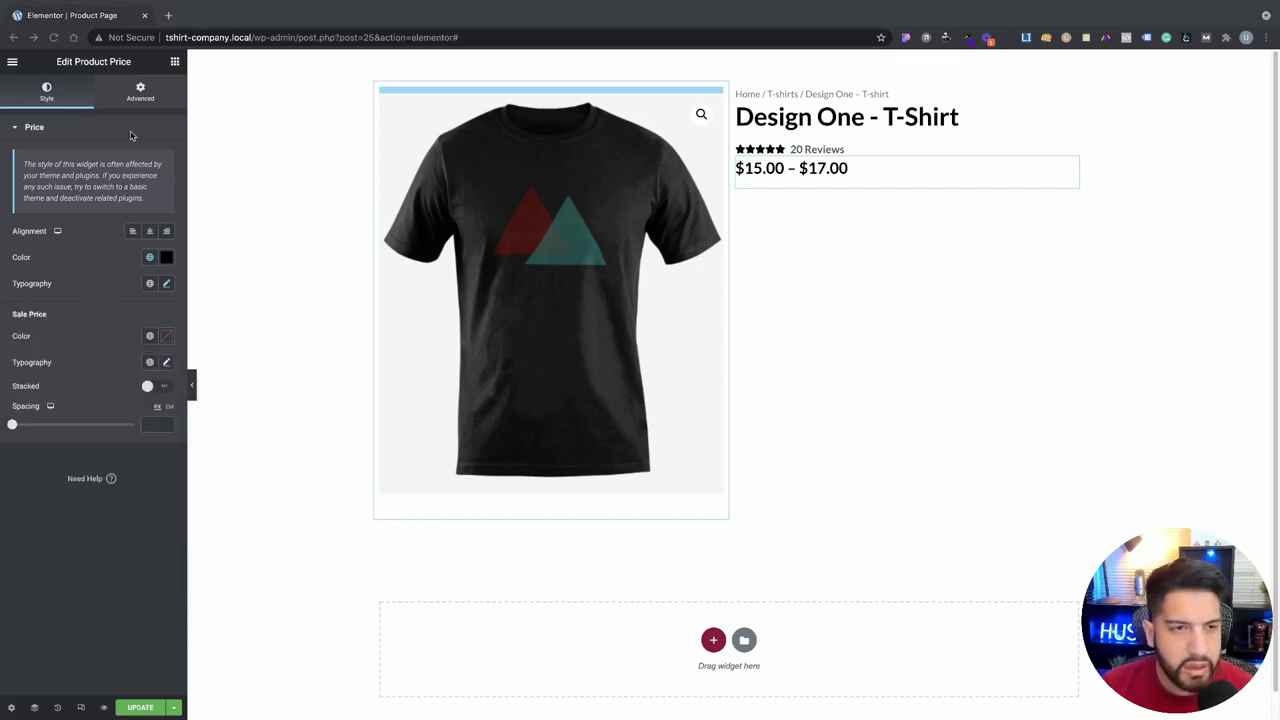
# Step: Unlink the Product Price widget's margin values and set its bottom margin to -15 px
pyautogui.click(140, 95)
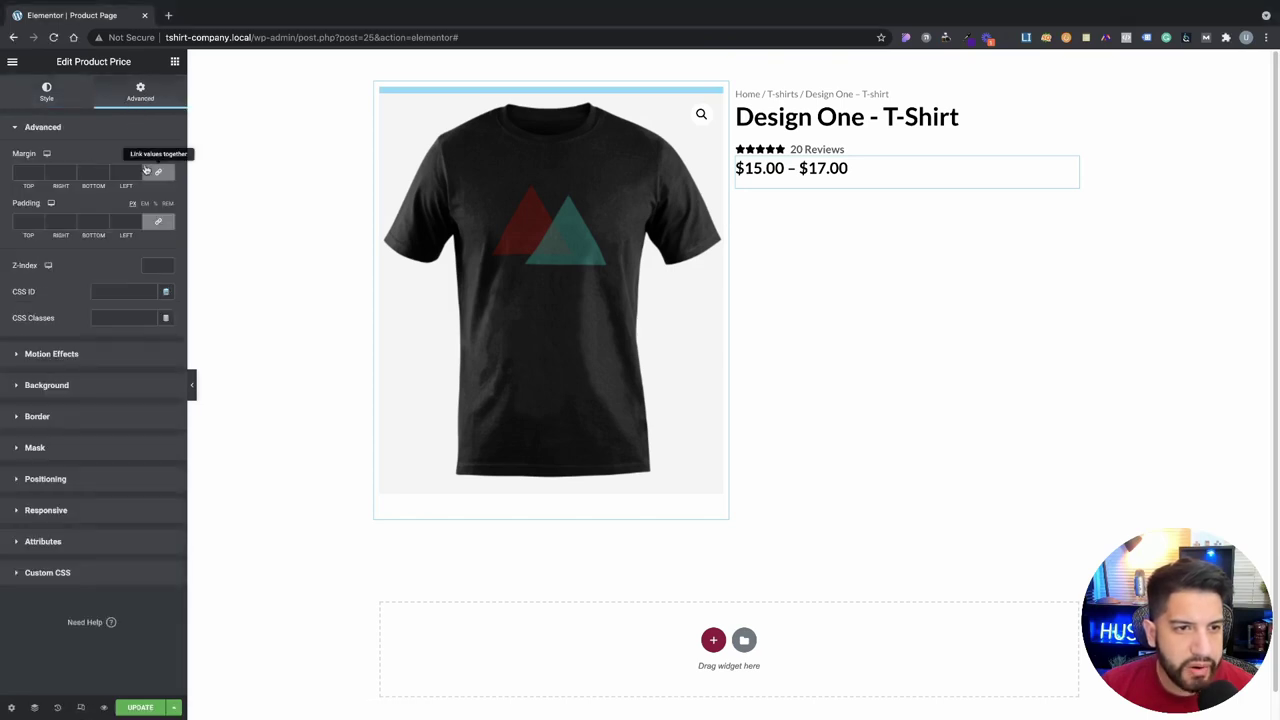
pyautogui.click(160, 174)
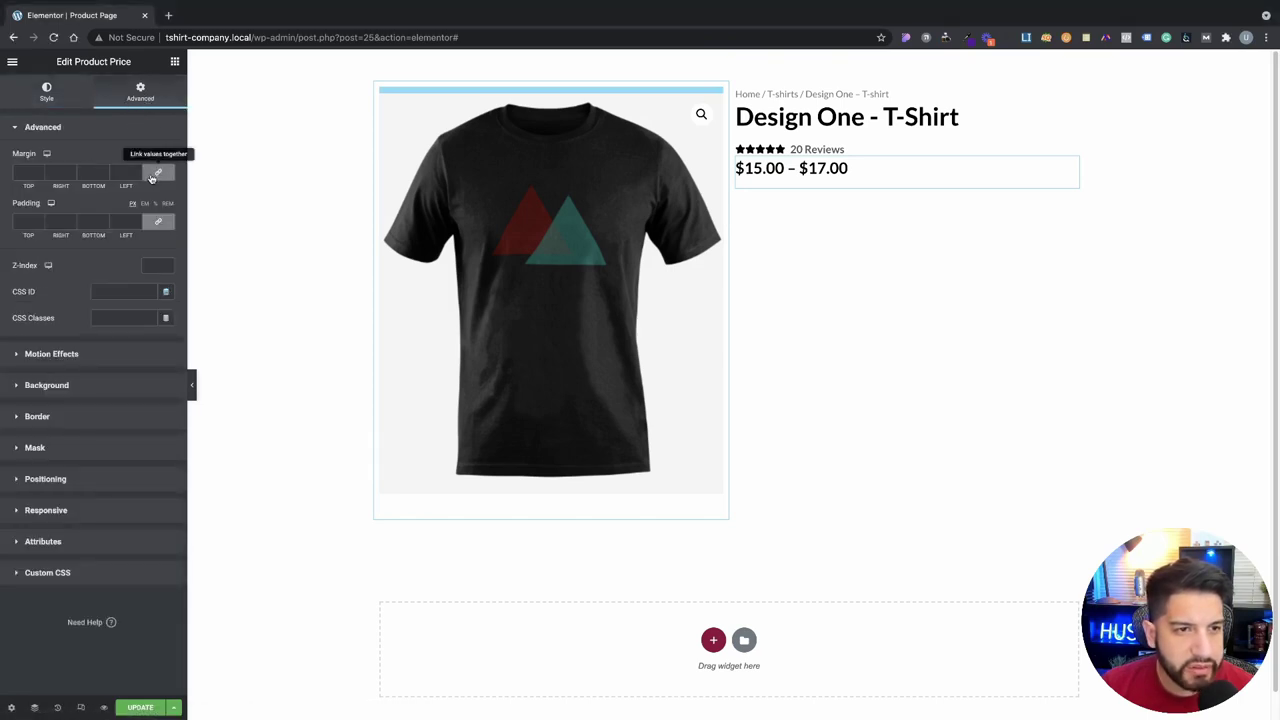
pyautogui.moveTo(106, 177); pyautogui.dragTo(107, 177)
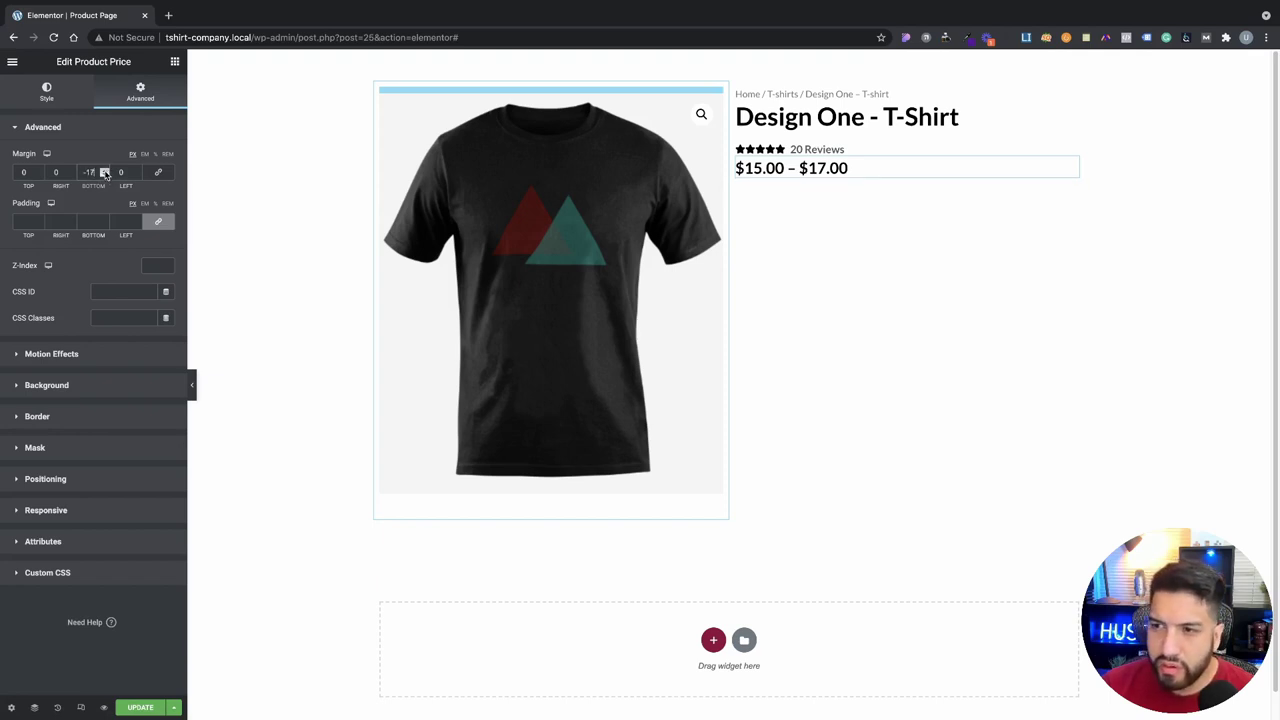
pyautogui.click(104, 174)
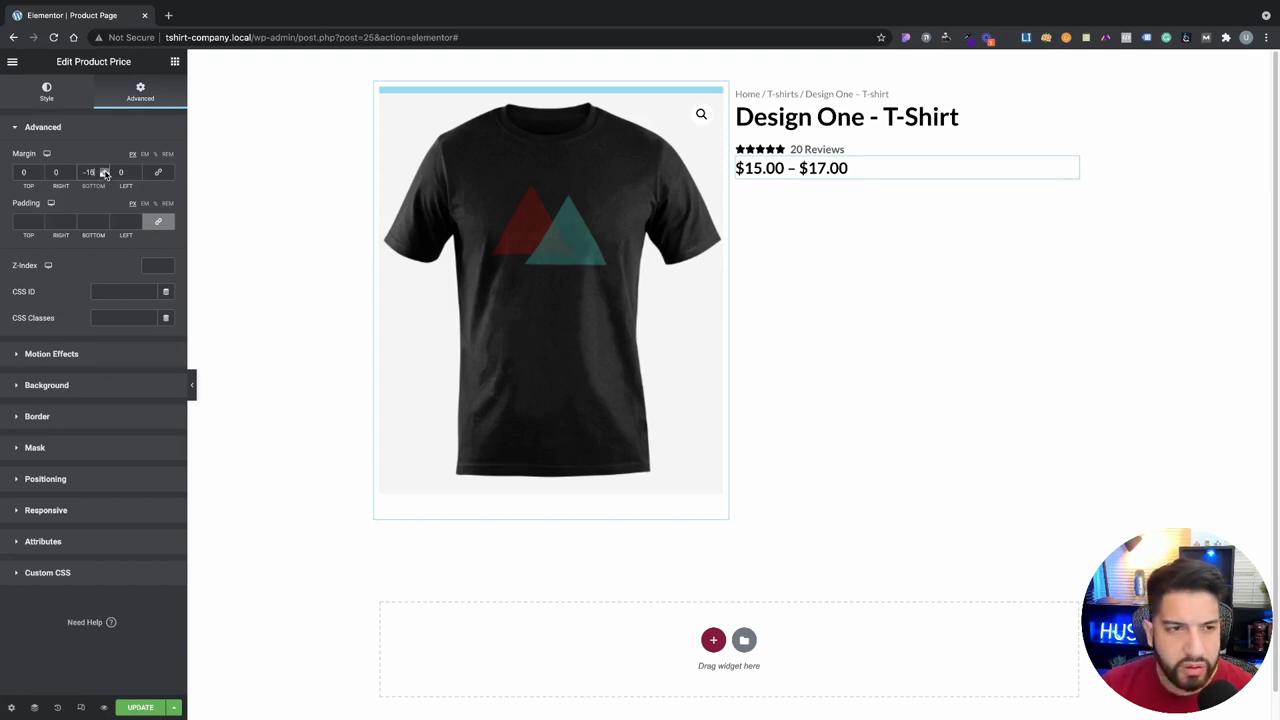
# Step: Set the Product Price widget's top margin to 25 px
pyautogui.click(39, 171)
pyautogui.click(39, 171)
pyautogui.click(39, 171)
pyautogui.click(39, 171)
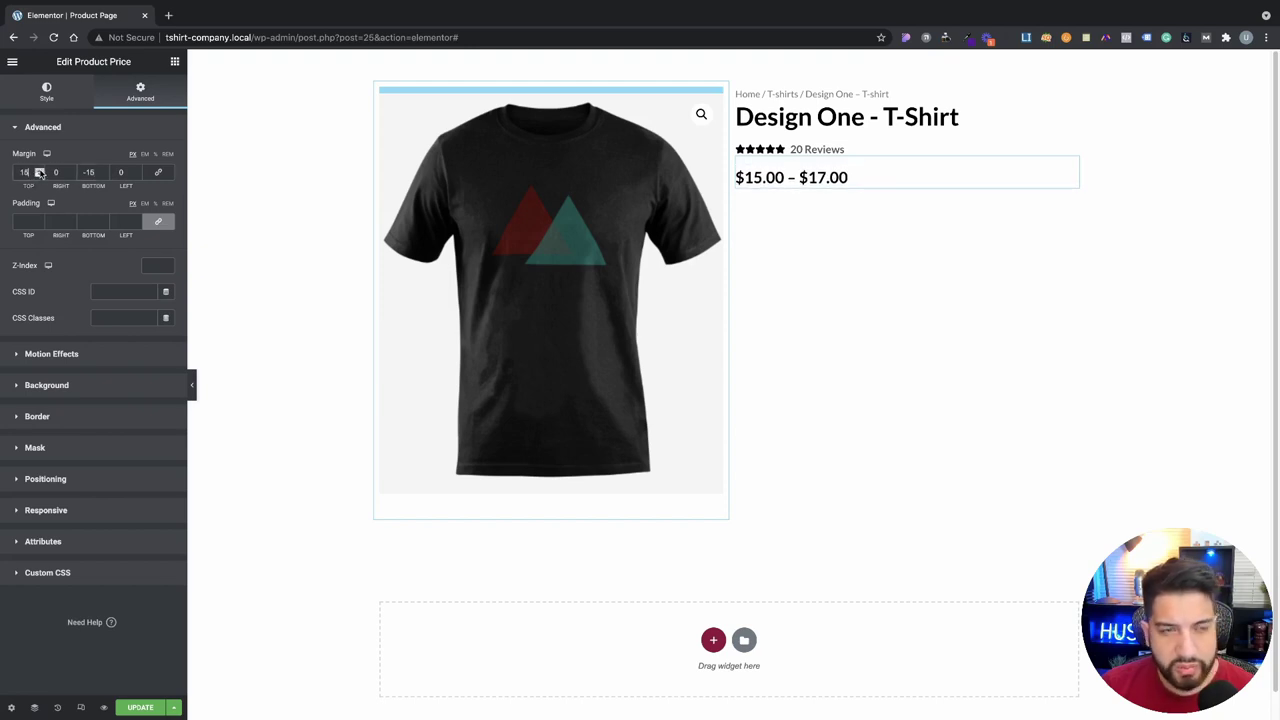
pyautogui.click(39, 171)
pyautogui.click(39, 171)
pyautogui.click(39, 171)
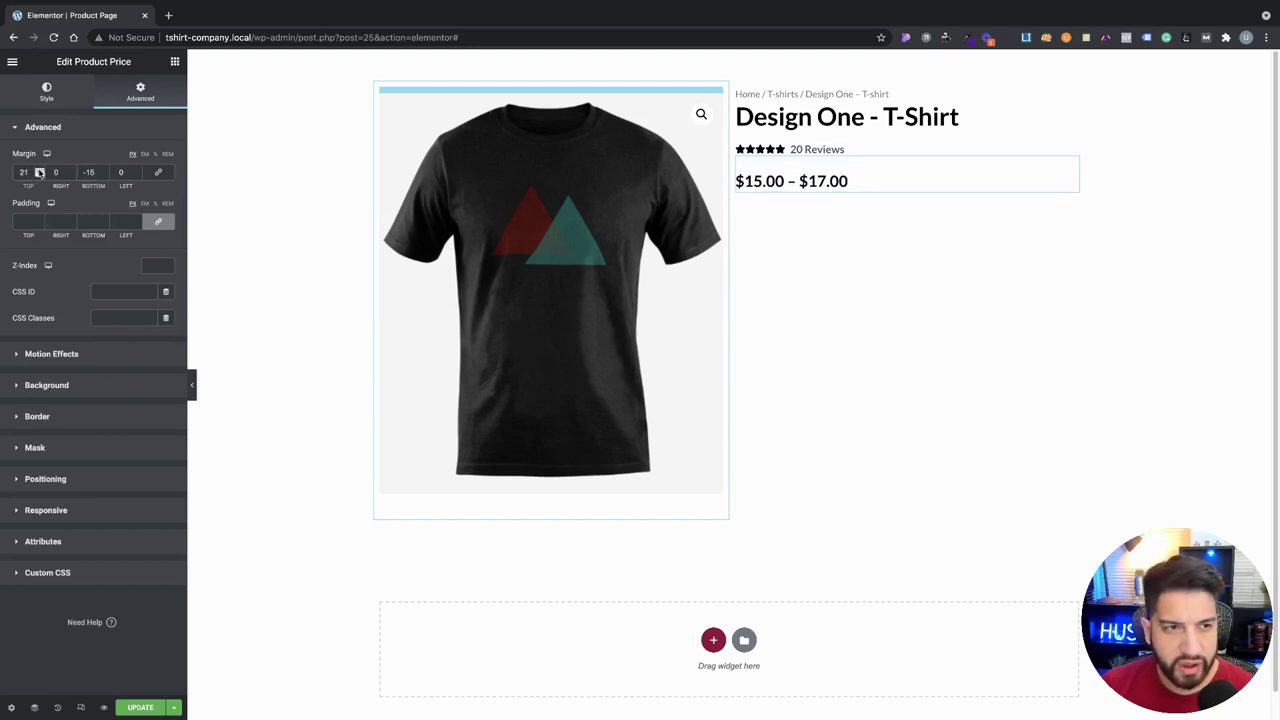
pyautogui.click(39, 171)
pyautogui.click(39, 171)
pyautogui.click(39, 171)
pyautogui.click(39, 171)
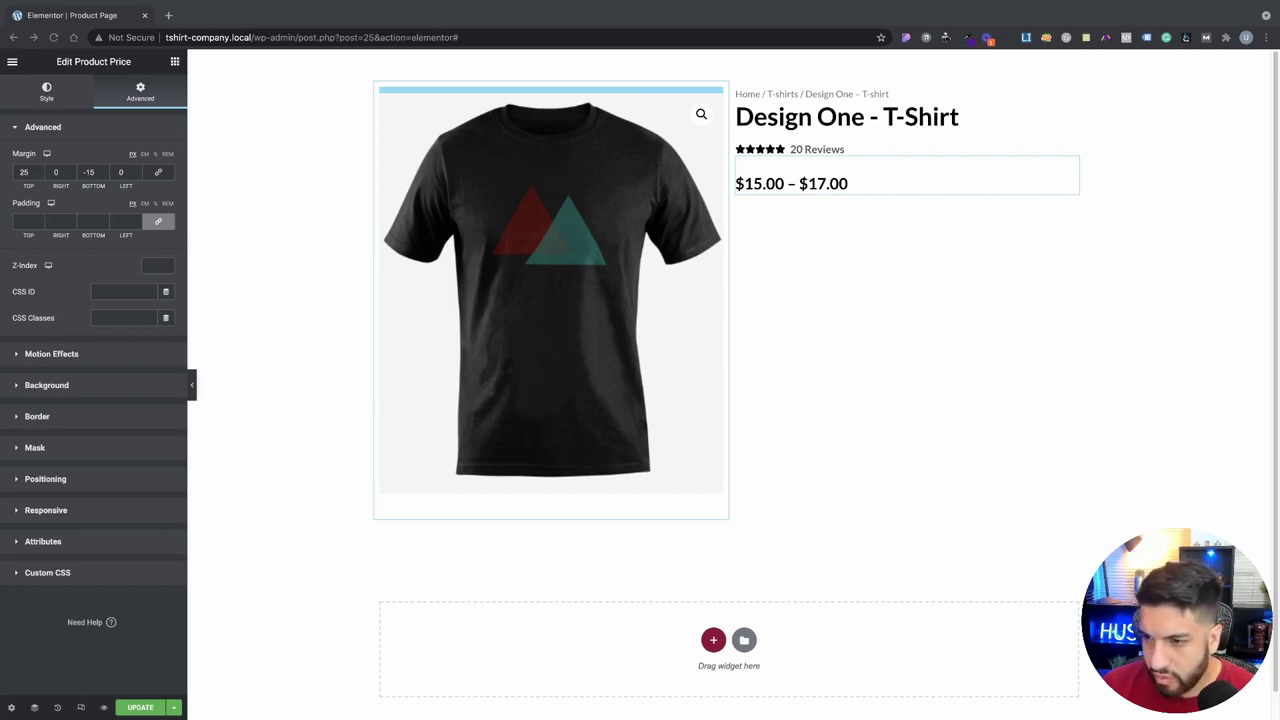
# Step: Set the product price's typography weight to 900 and its size to 25 px
pyautogui.click(50, 92)
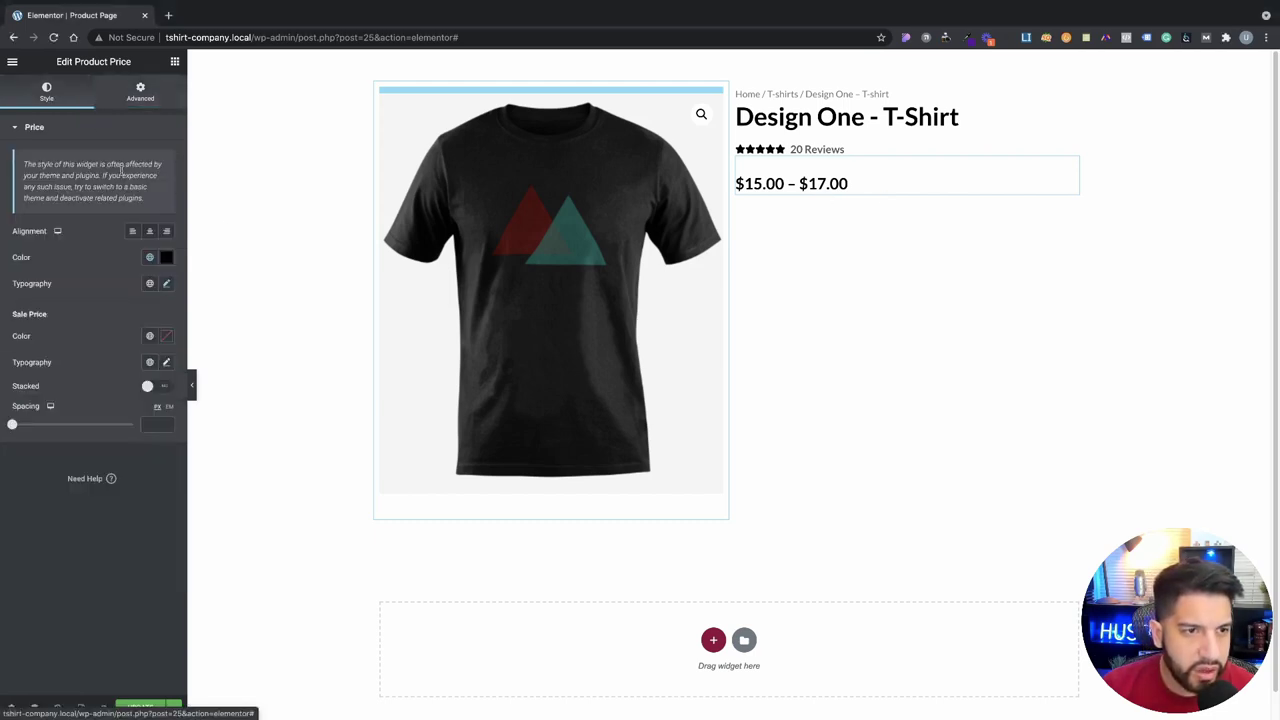
pyautogui.click(166, 284)
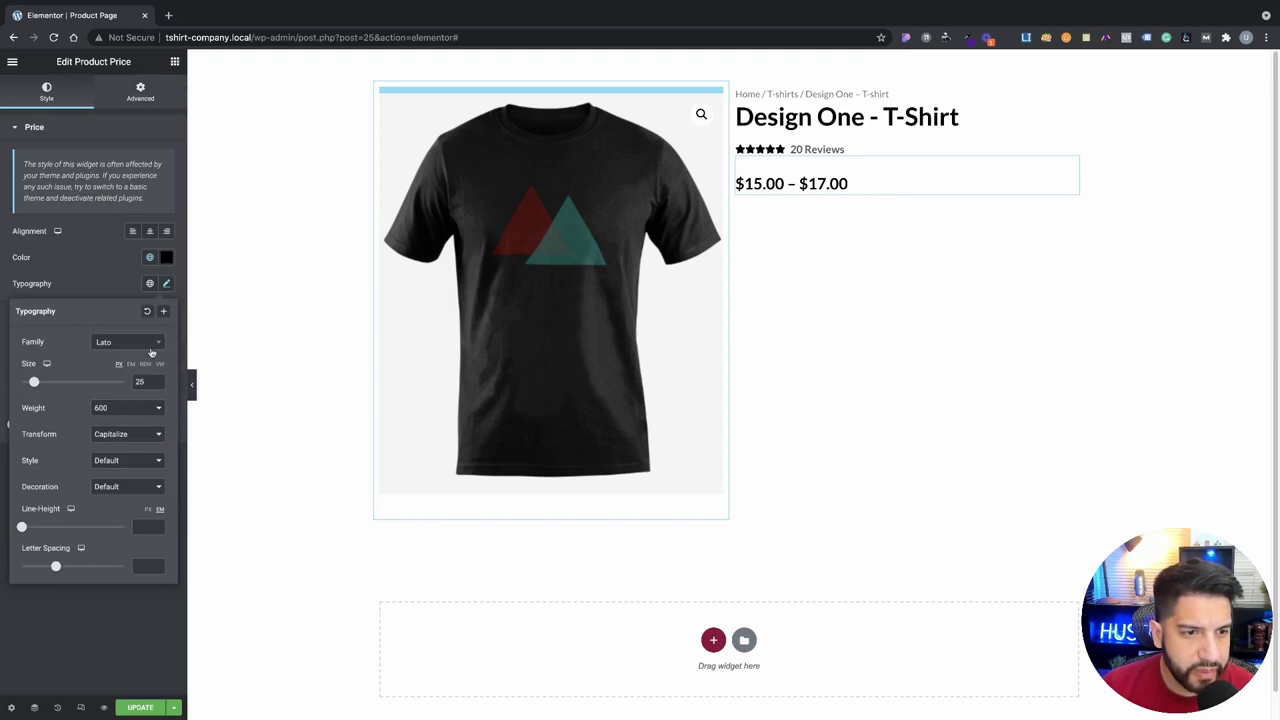
pyautogui.click(124, 412)
pyautogui.click(124, 438)
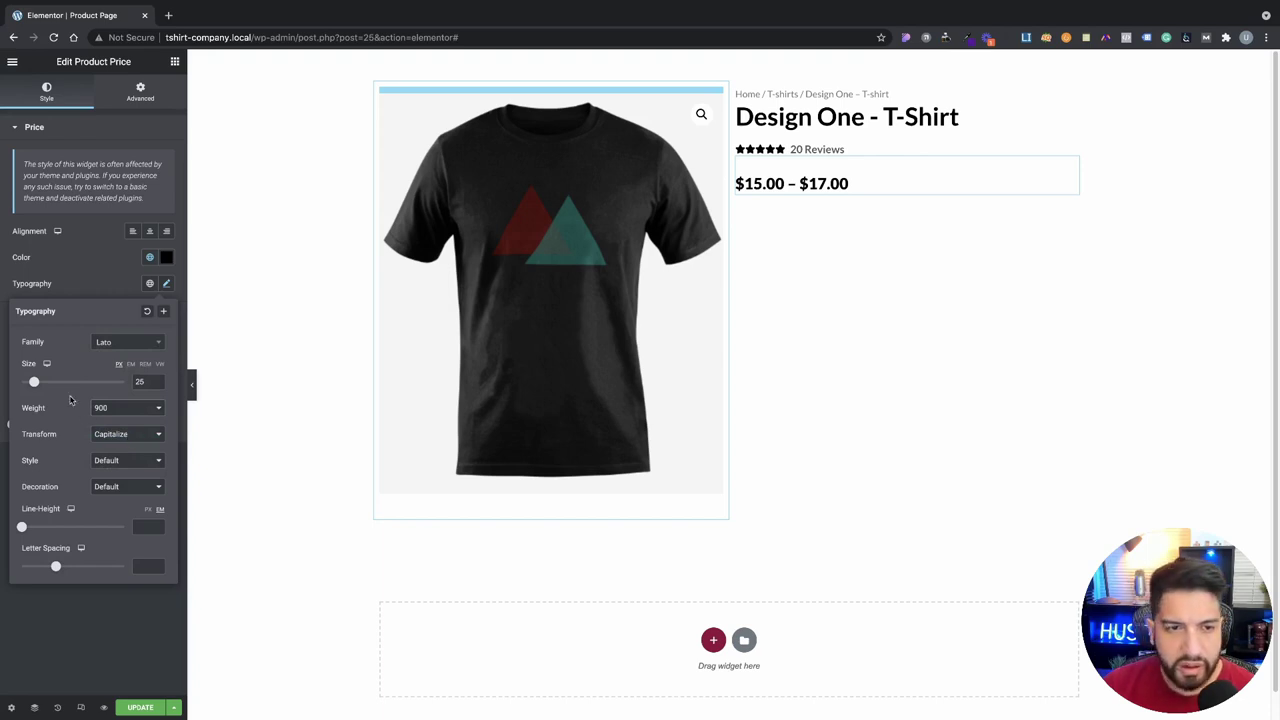
pyautogui.moveTo(36, 387); pyautogui.dragTo(37, 387)
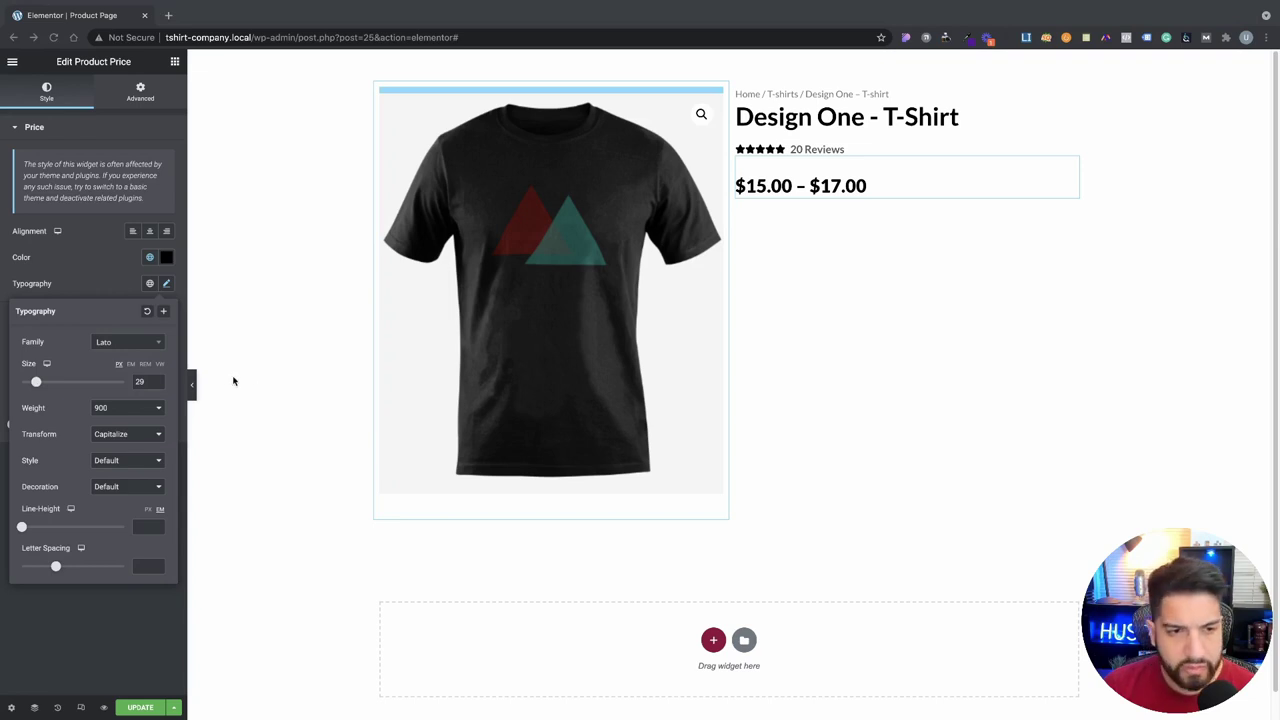
pyautogui.doubleClick(140, 381)
pyautogui.write('25')
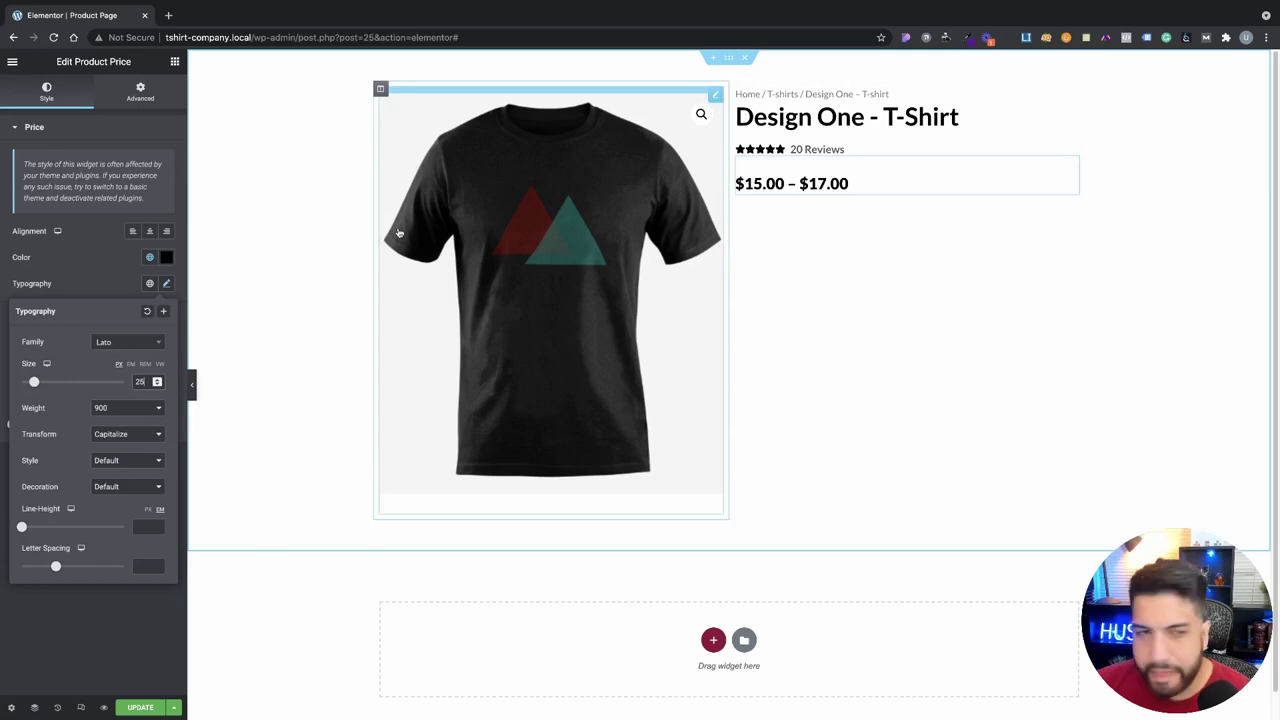
# Step: Add a Short Description widget below the product price and set its typography size to 17 px
pyautogui.click(175, 61)
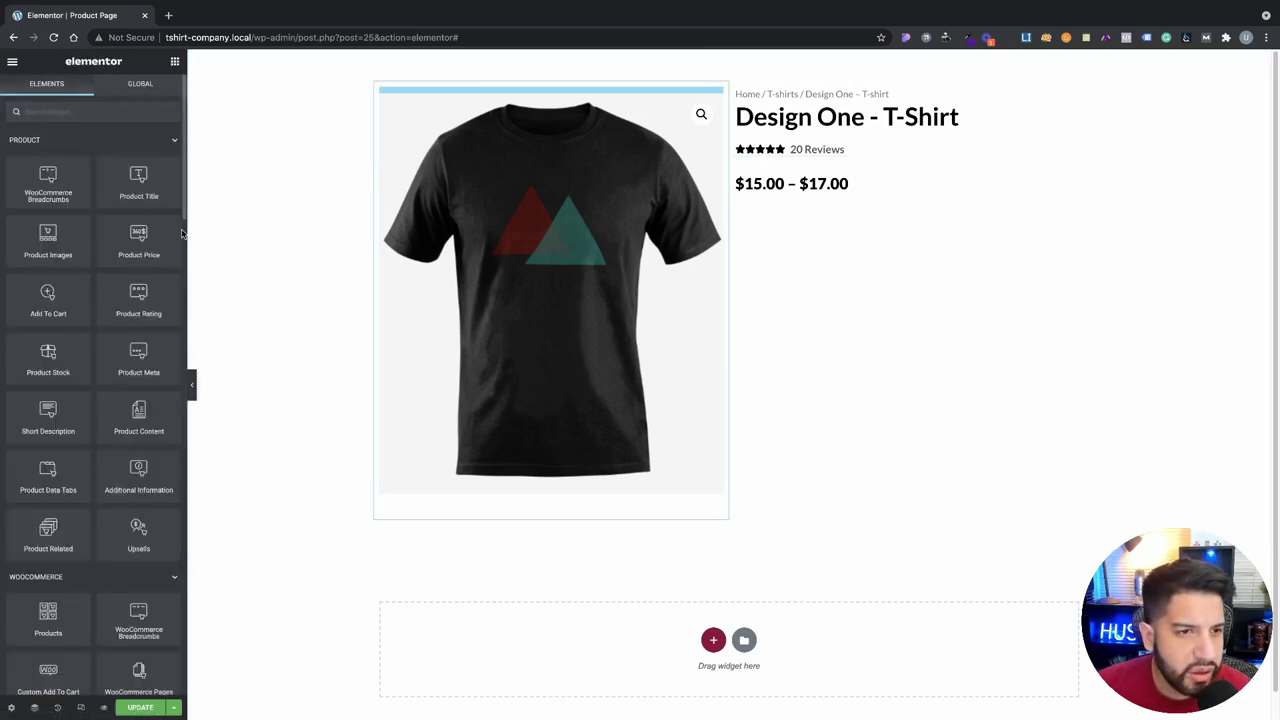
pyautogui.moveTo(48, 431); pyautogui.dragTo(818, 192)
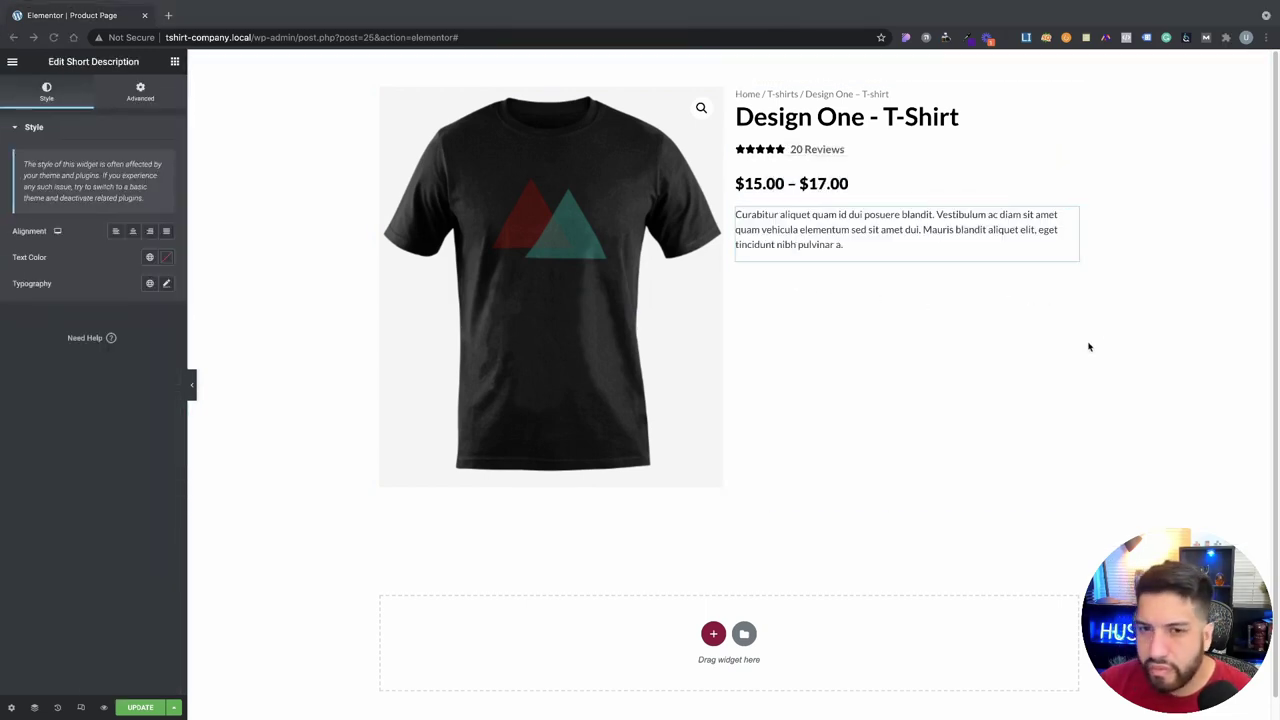
pyautogui.click(166, 283)
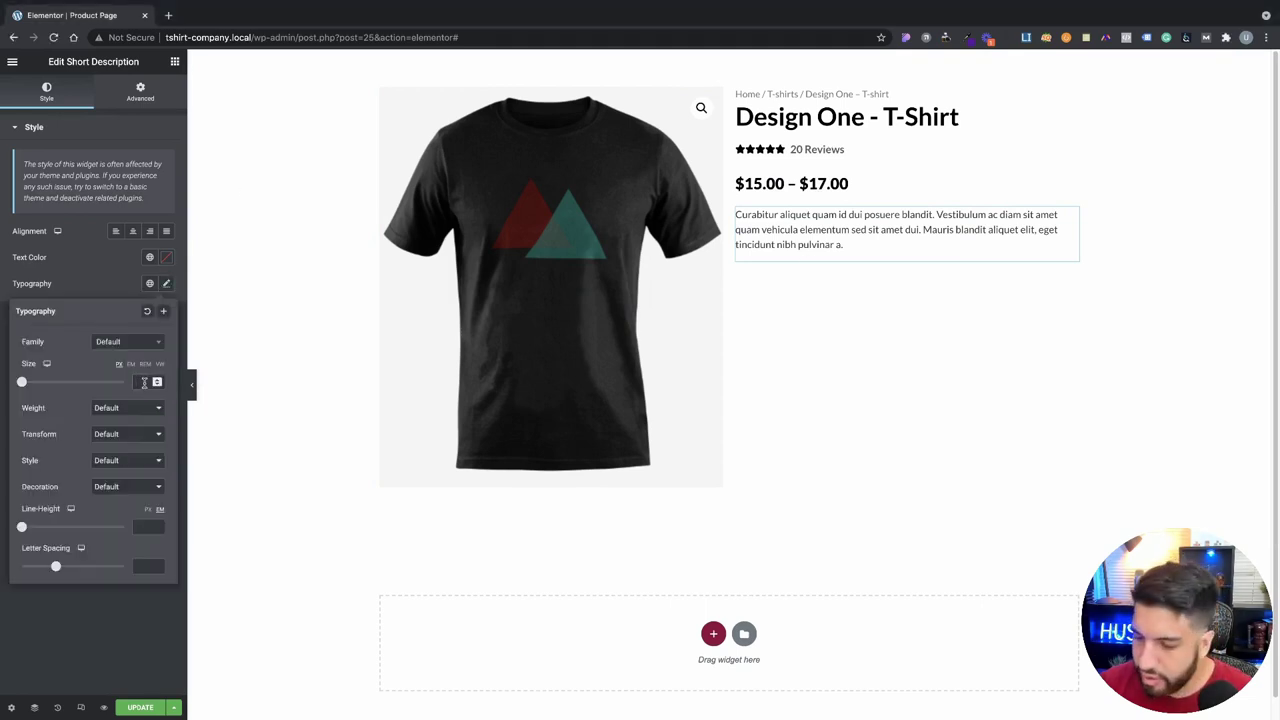
pyautogui.click(144, 382)
pyautogui.write('15')
pyautogui.press('Up')
pyautogui.press('Up')
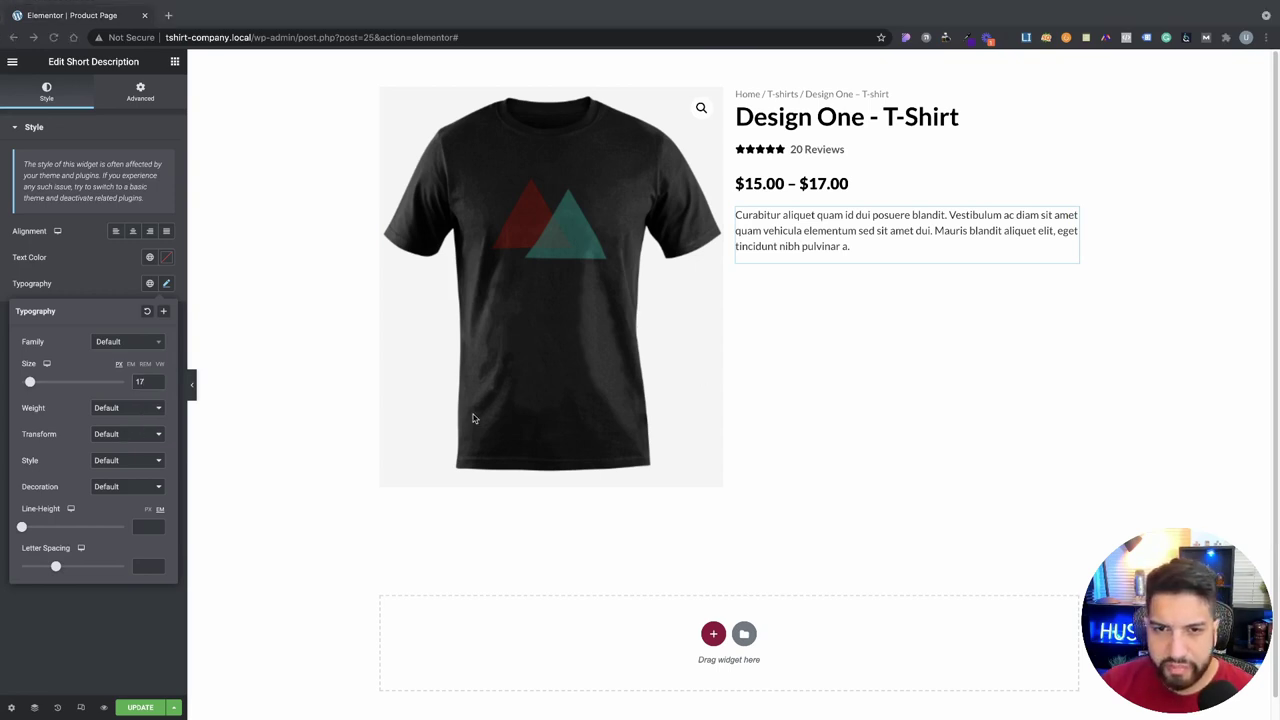
# Step: Try weights 600, 400 and 500 on the short description's typography, and return the weight to Default
pyautogui.click(121, 409)
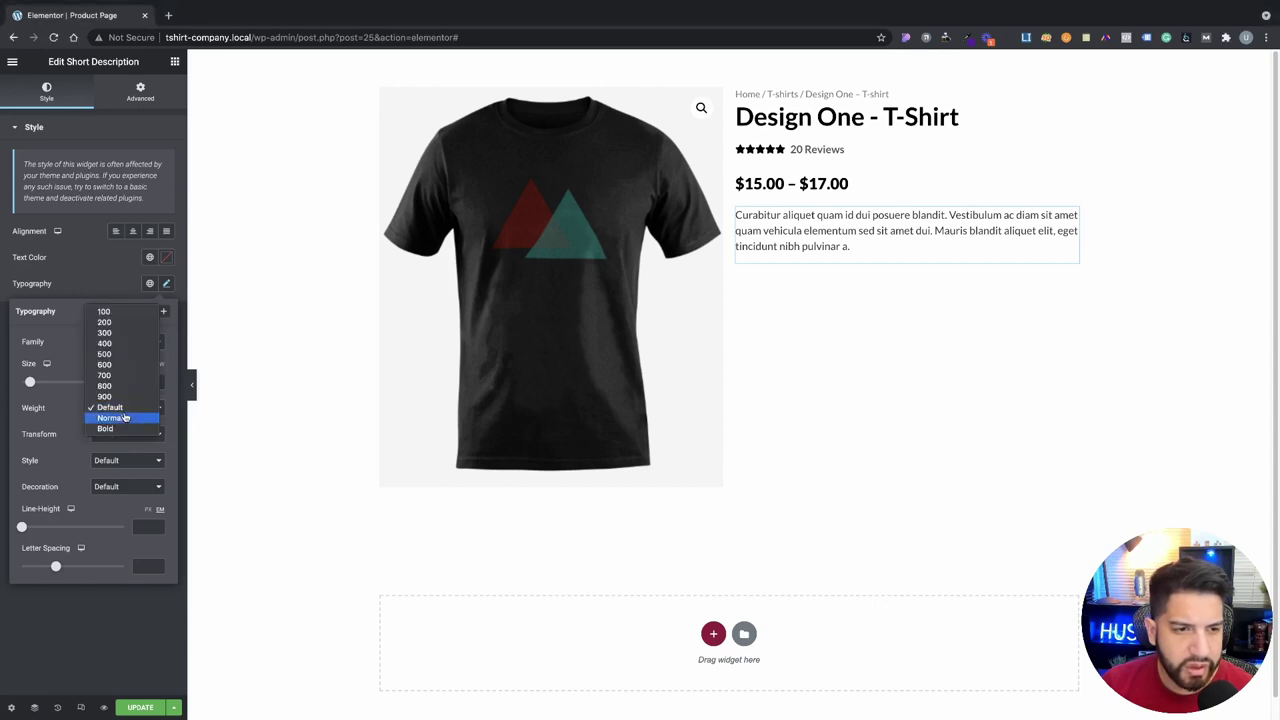
pyautogui.click(129, 365)
pyautogui.click(112, 409)
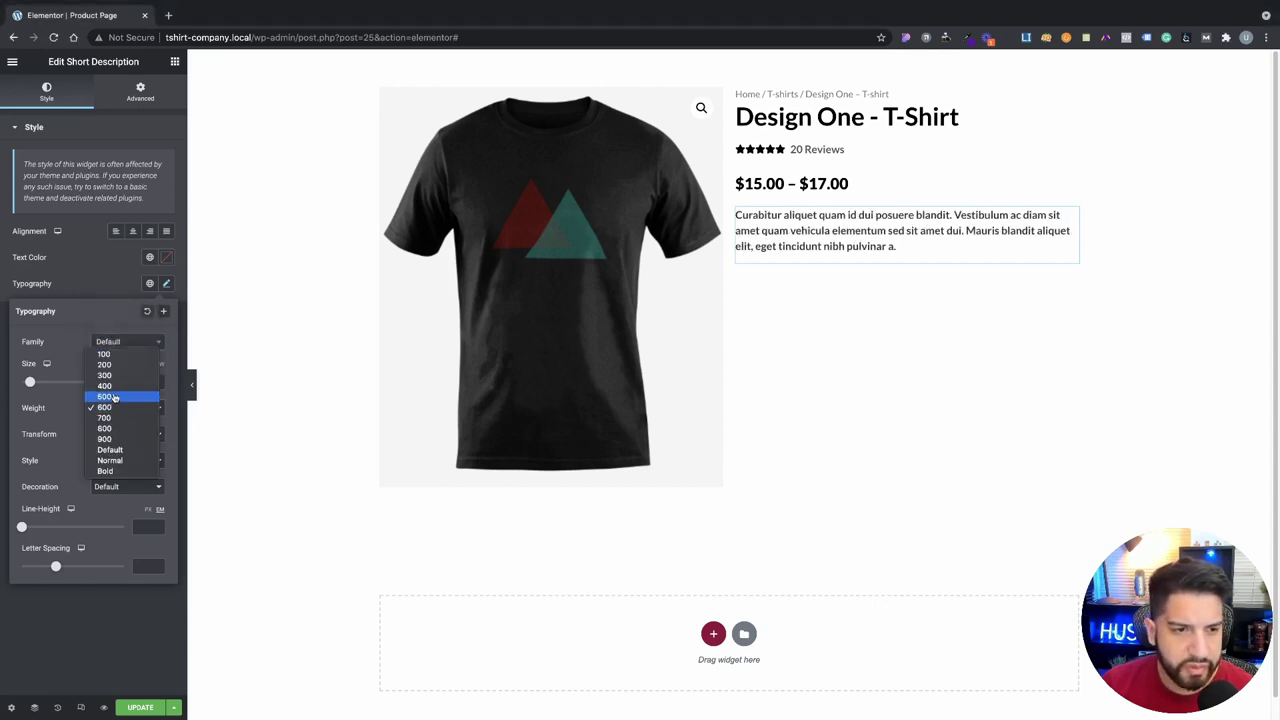
pyautogui.click(115, 385)
pyautogui.click(113, 409)
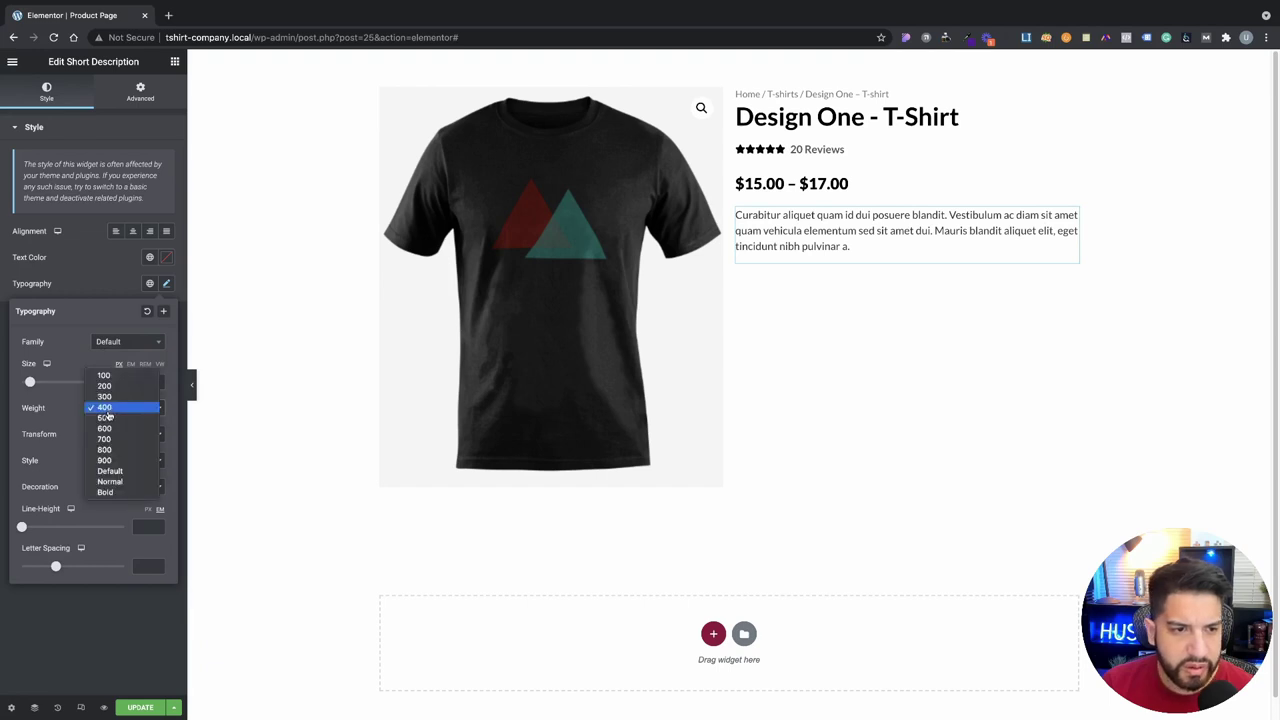
pyautogui.click(116, 418)
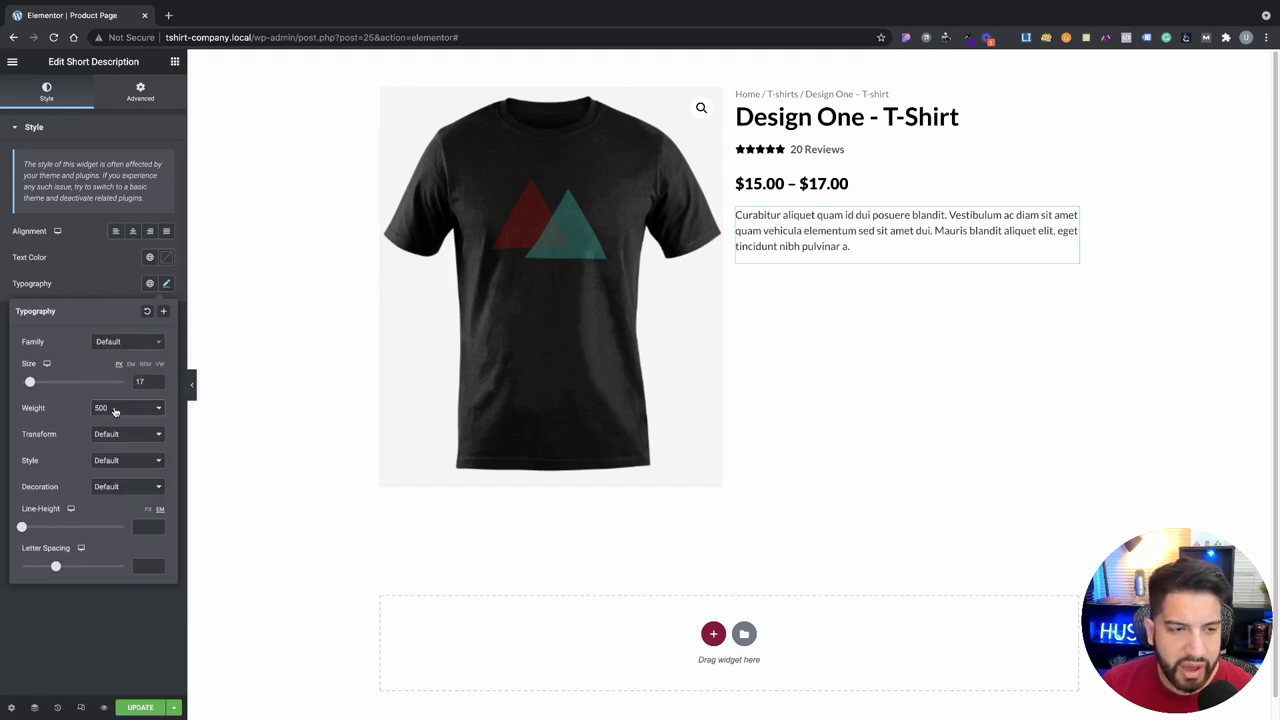
pyautogui.click(115, 411)
pyautogui.click(110, 460)
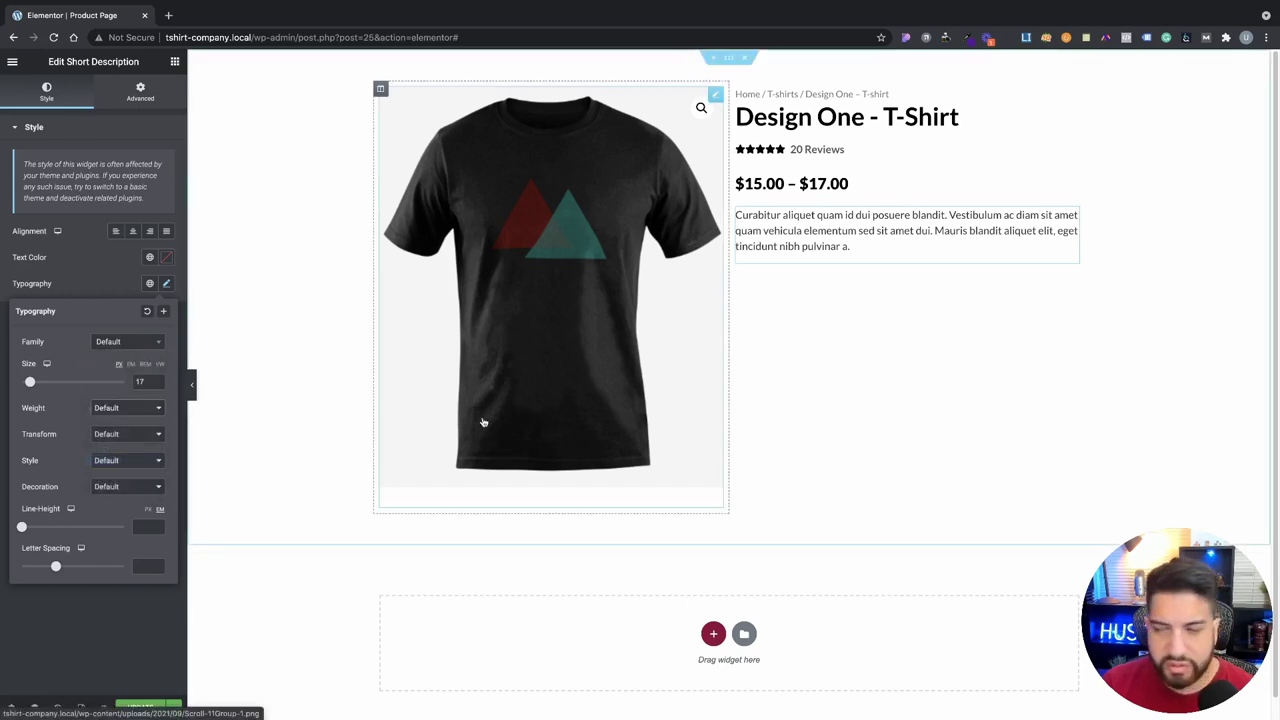
# Step: Add an Add To Cart widget below the short description and save the template
pyautogui.press('Escape')
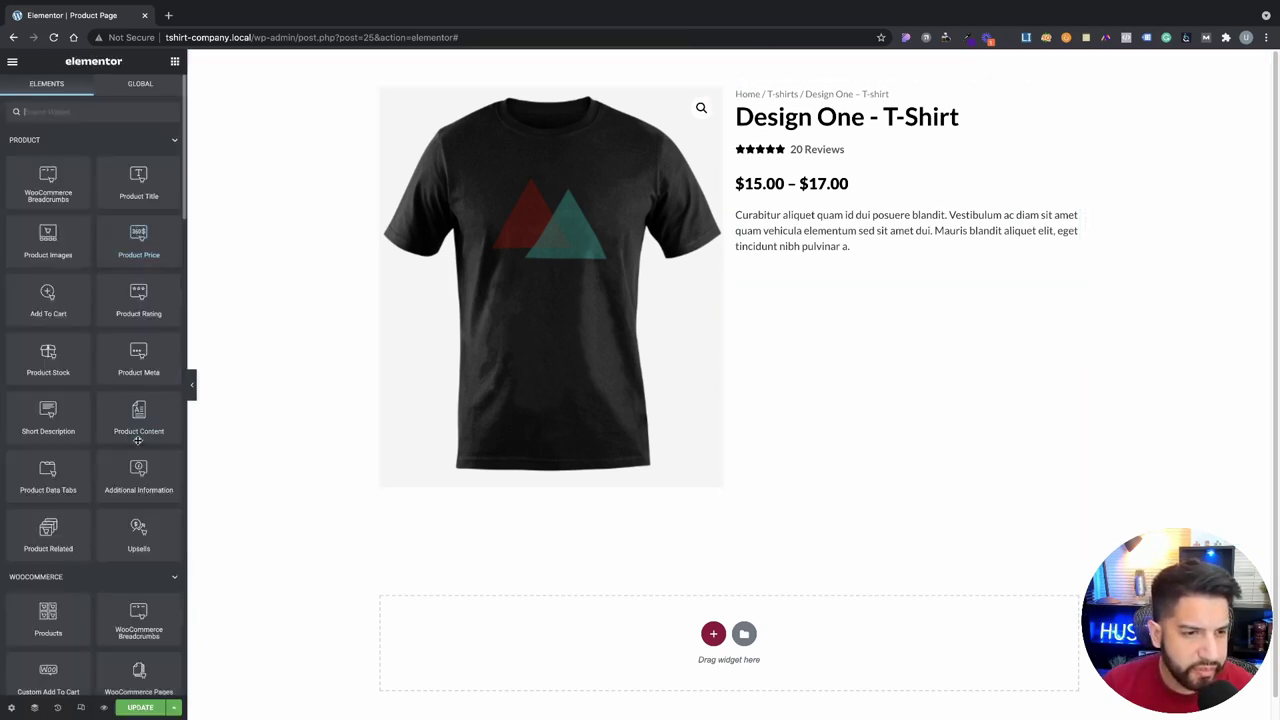
pyautogui.moveTo(55, 308); pyautogui.dragTo(830, 252)
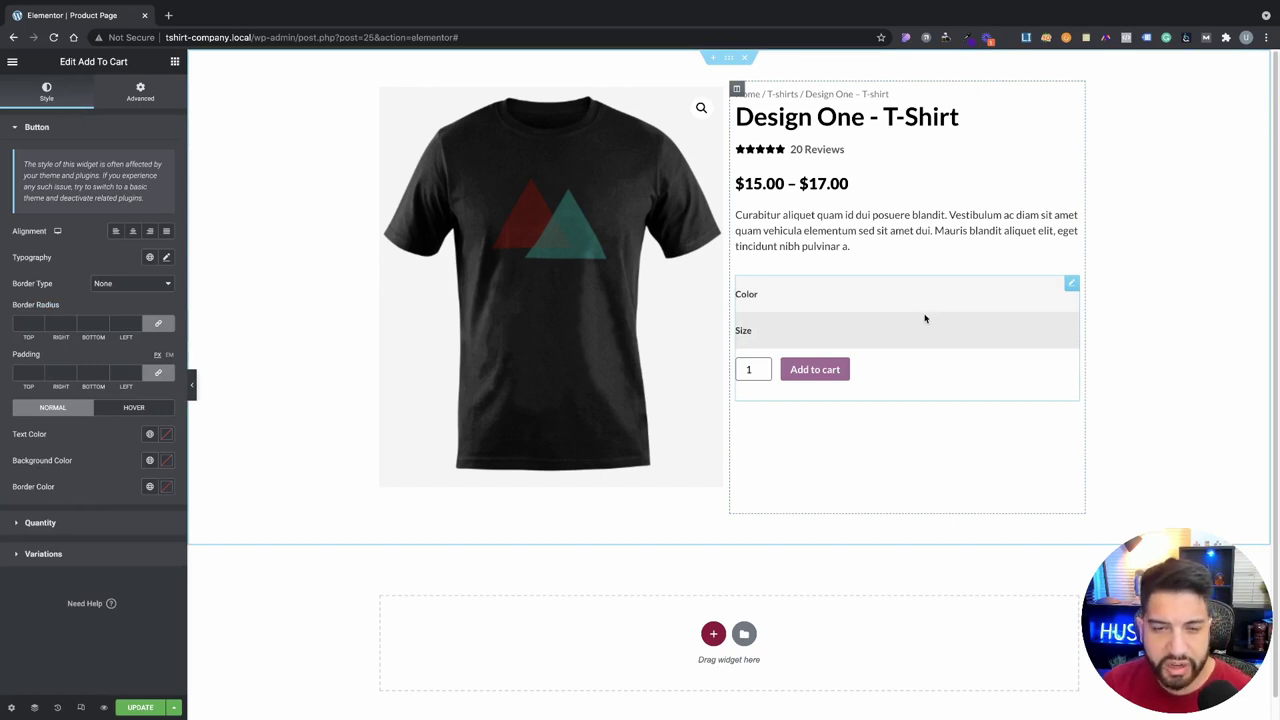
pyautogui.click(130, 707)
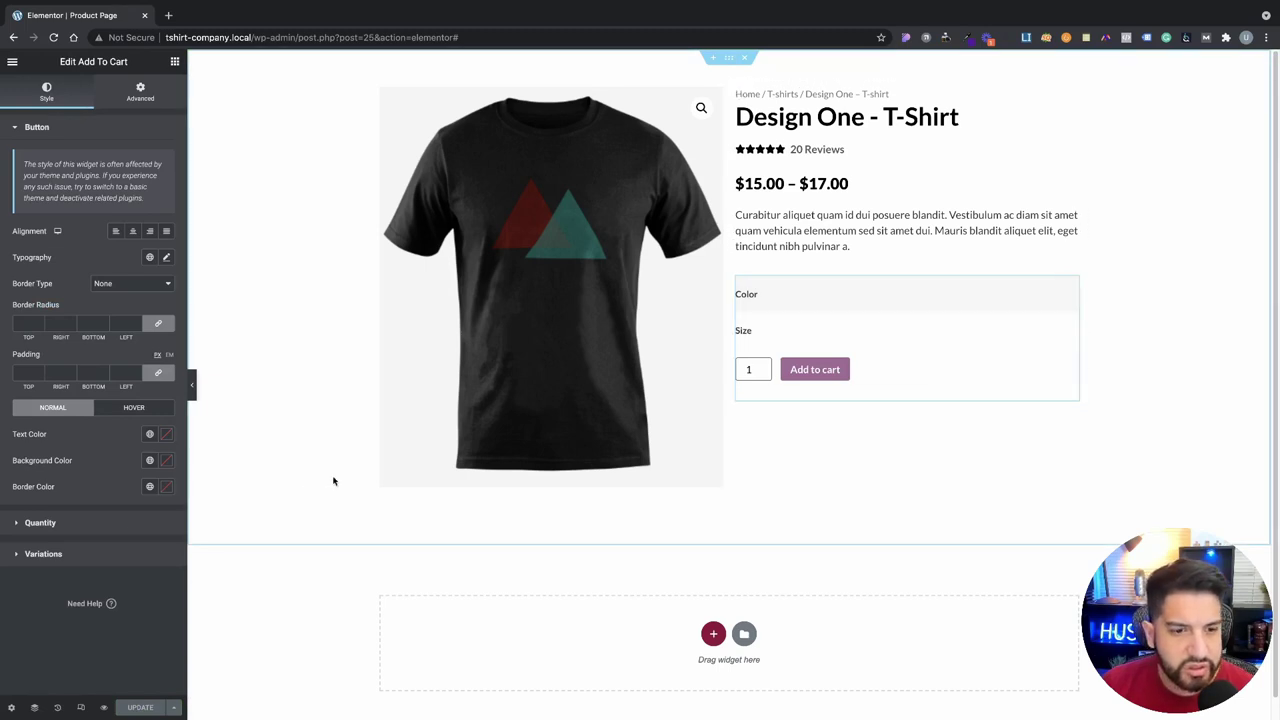
# Step: Preview the product page, and open the WordPress dashboard in a separate browser tab placed before the others
pyautogui.click(104, 708)
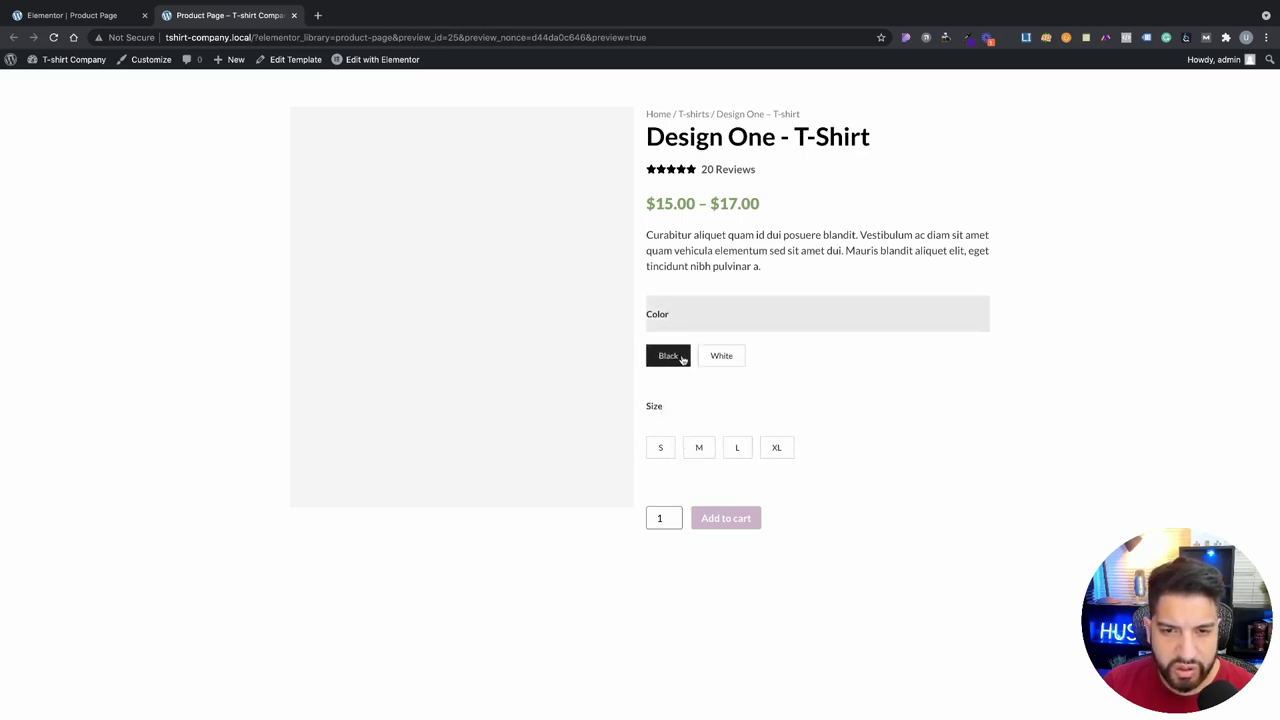
pyautogui.moveTo(70, 59)
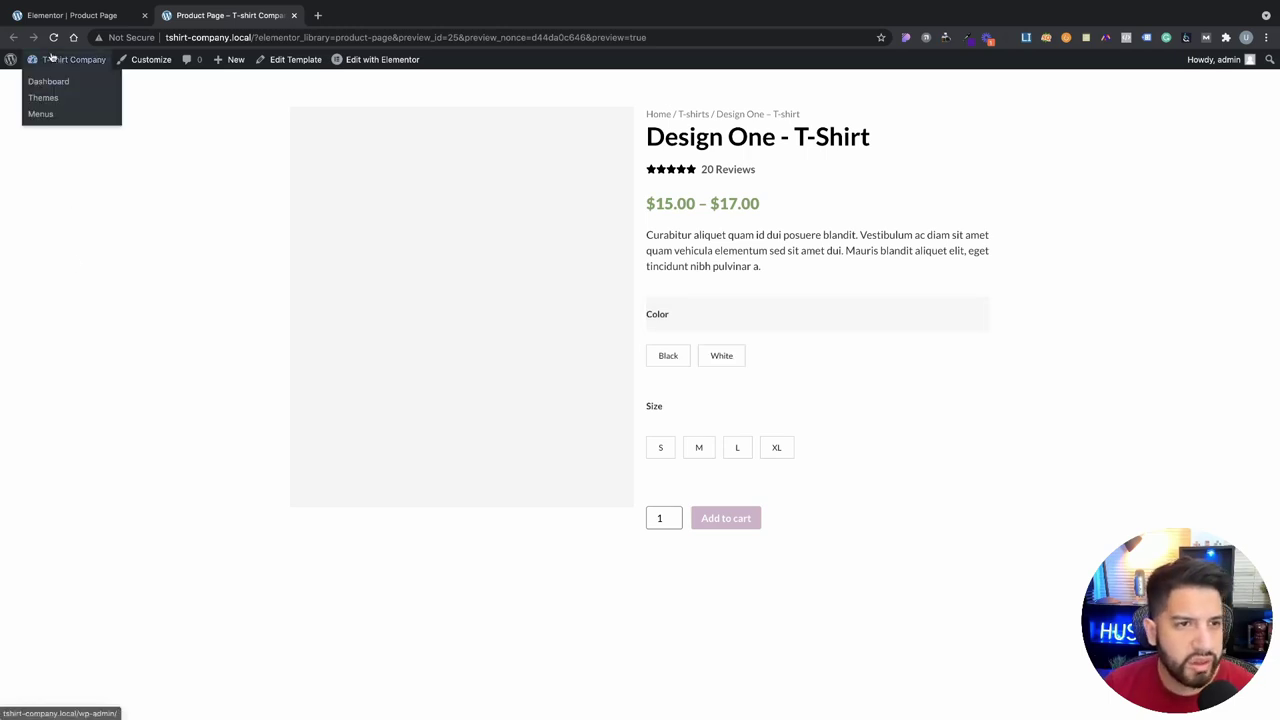
pyautogui.keyDown('super'); pyautogui.click(52, 80); pyautogui.keyUp('super')
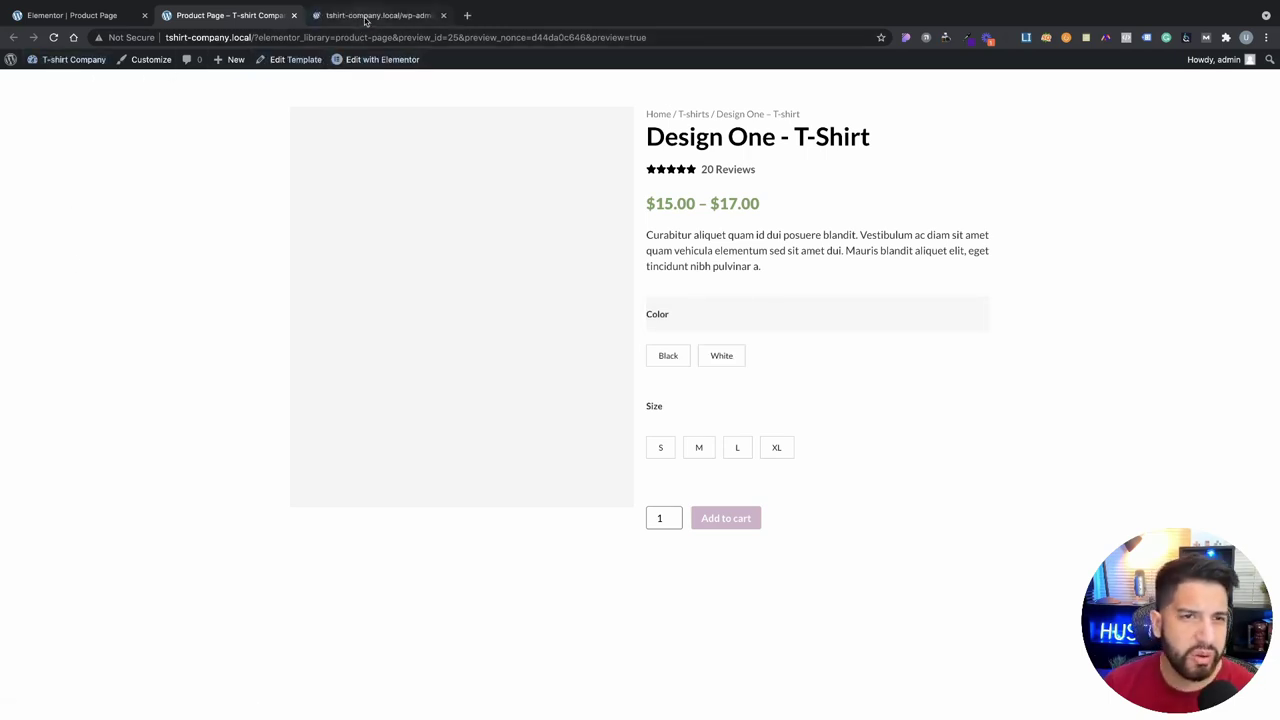
pyautogui.moveTo(366, 15); pyautogui.dragTo(77, 33)
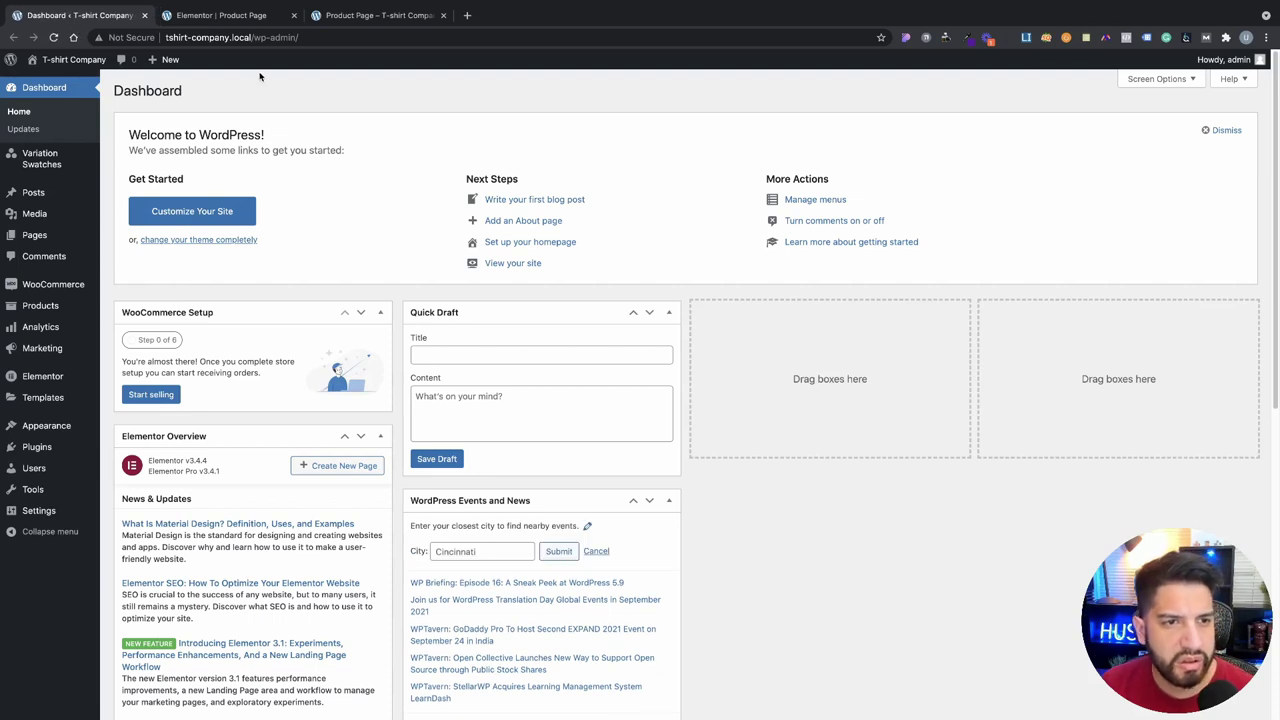
# Step: Open the Button Design default styling in the Variation Swatches plugin's Swatches Profile settings
pyautogui.click(47, 163)
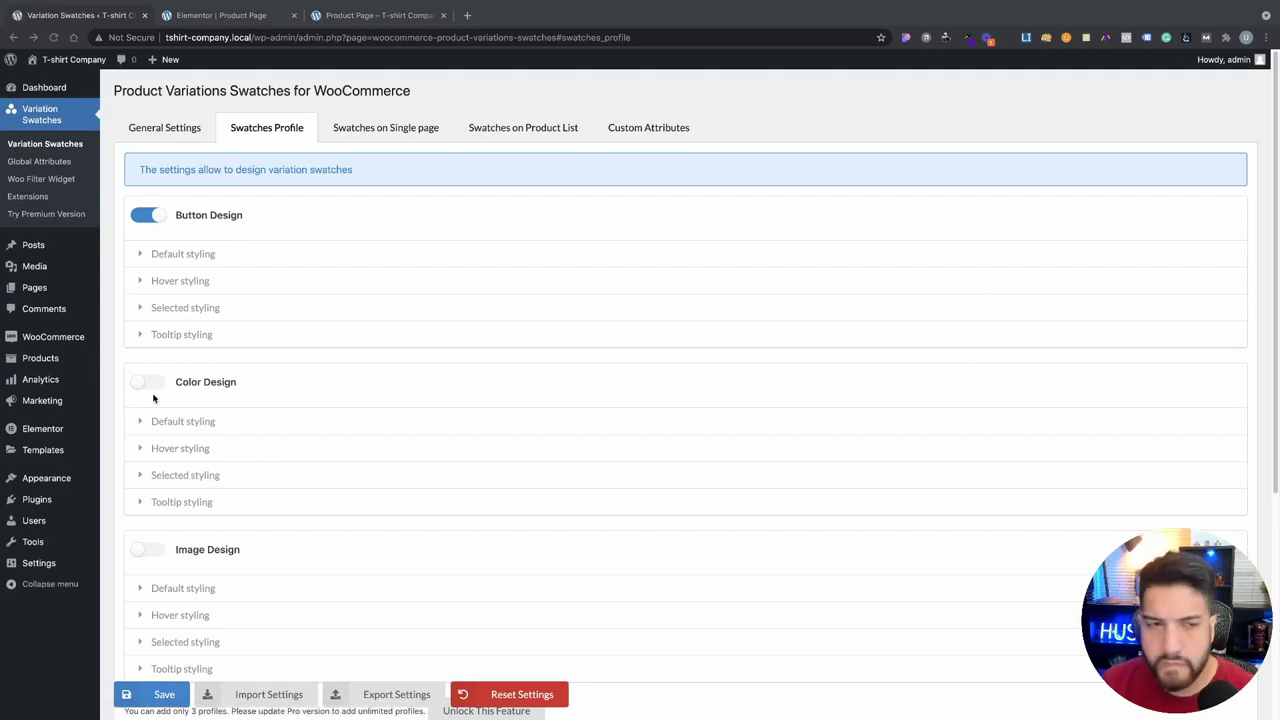
pyautogui.click(200, 255)
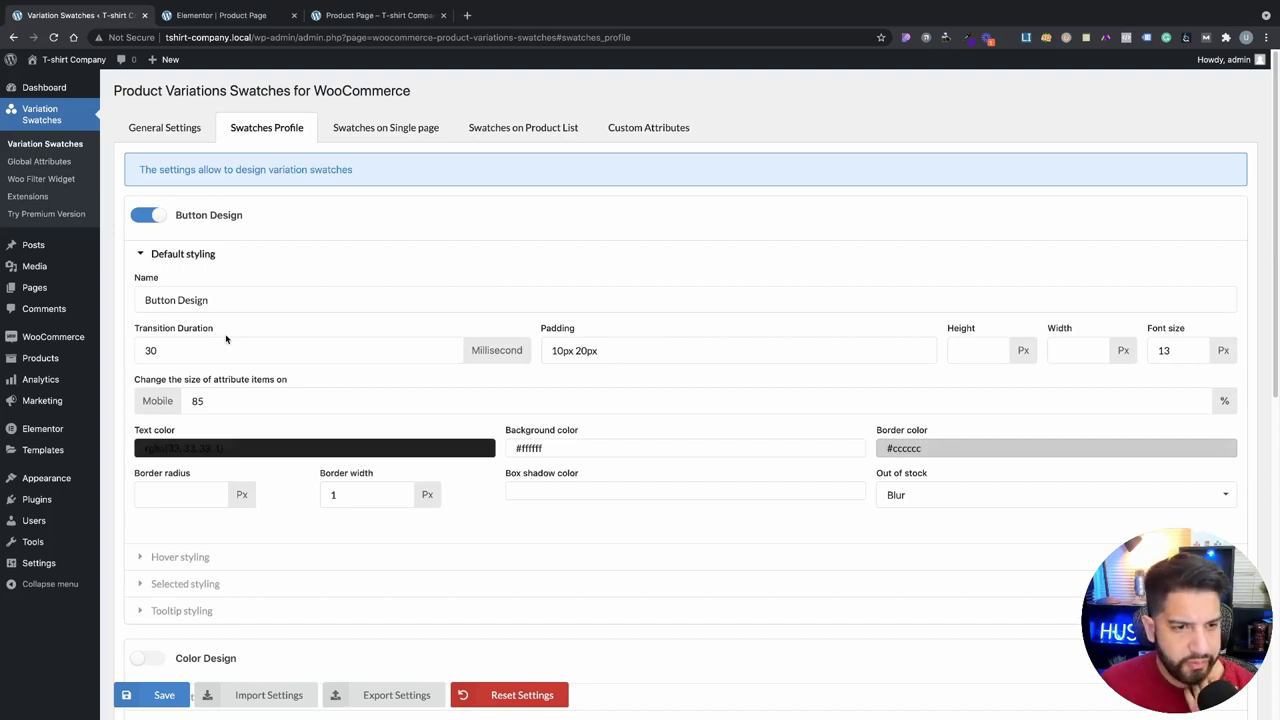
pyautogui.scroll(-1, 296, 370)
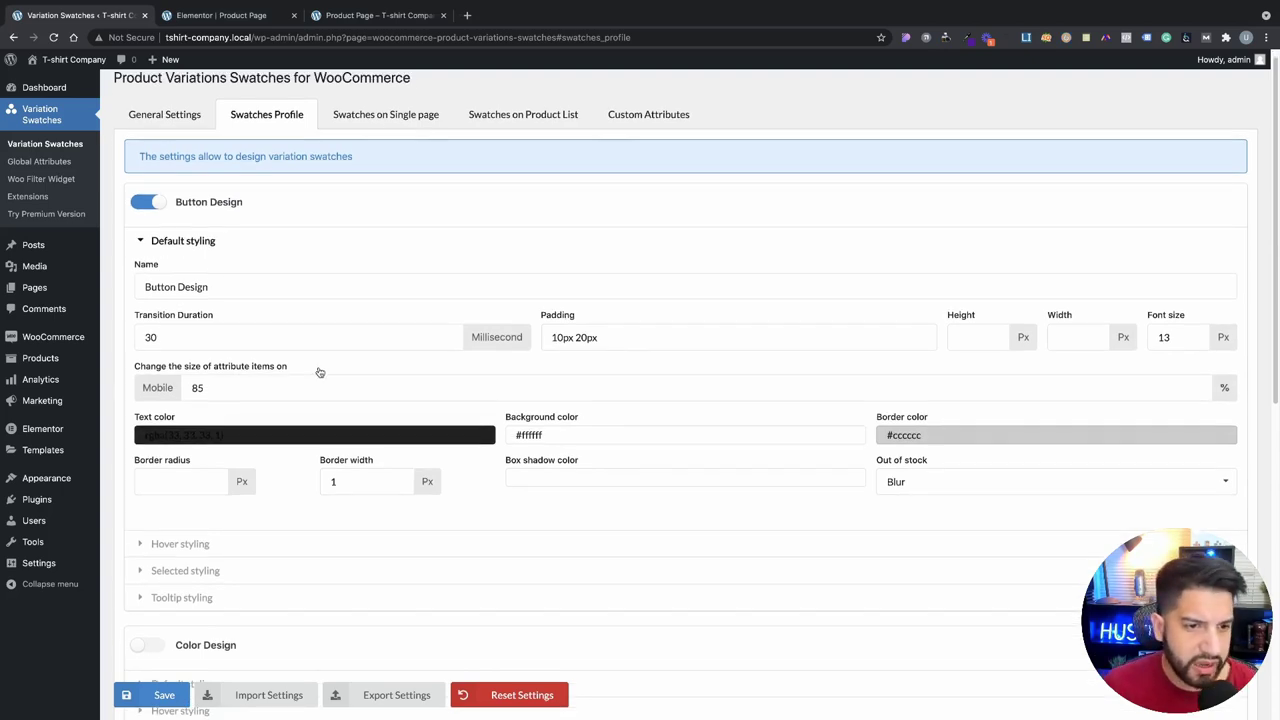
# Step: Set the Button Design's default text color to a near-white rgba(250, 251, 255, 1)
pyautogui.click(223, 433)
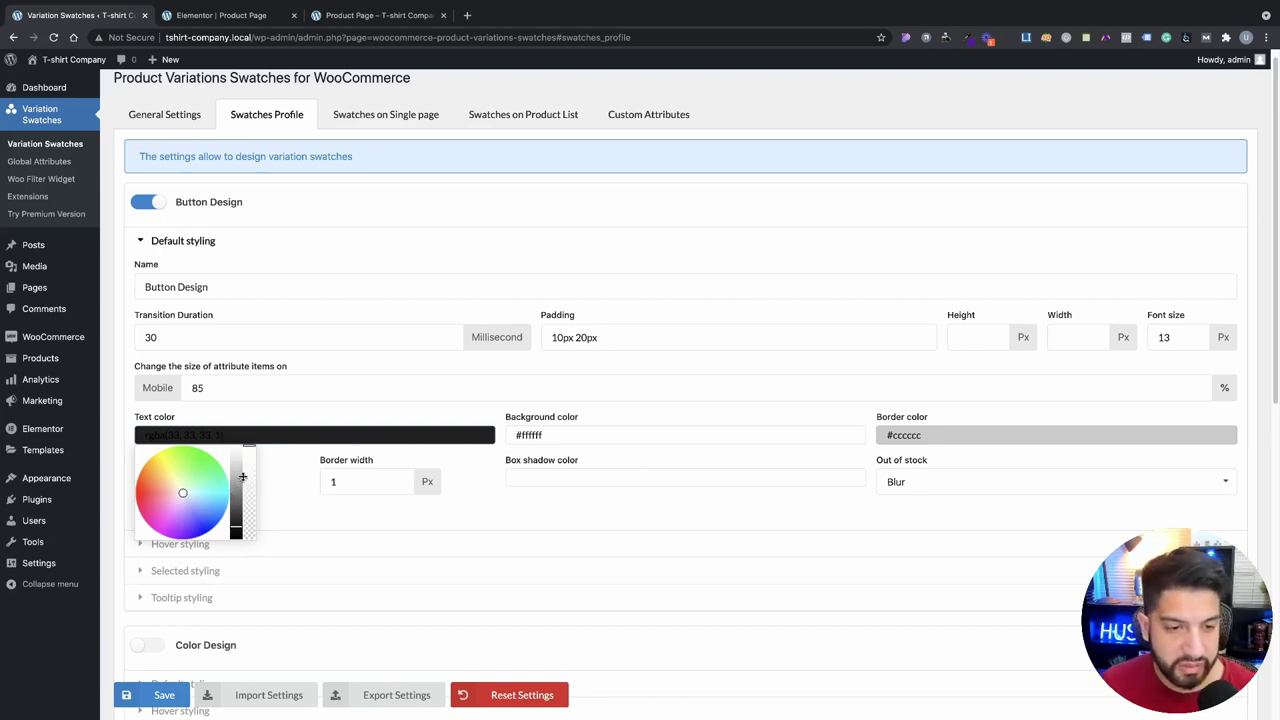
pyautogui.moveTo(231, 525); pyautogui.dragTo(240, 437)
pyautogui.click(256, 423)
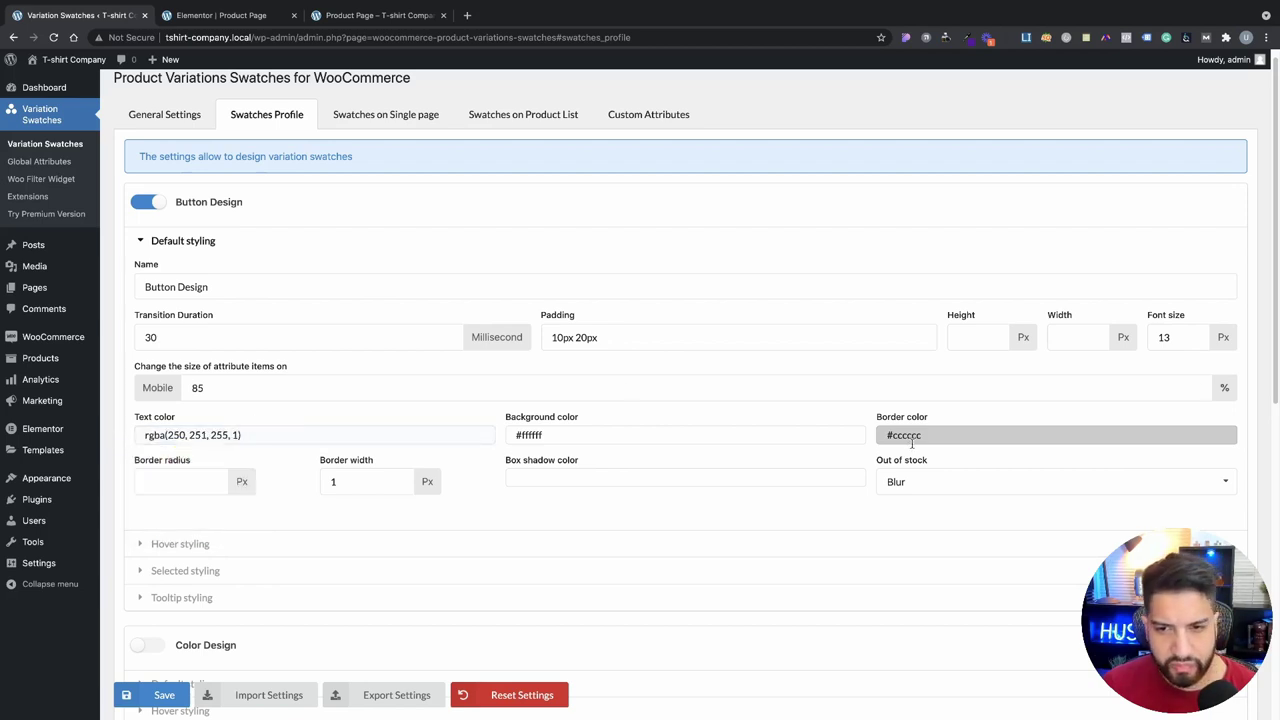
# Step: Set the Button Design's default border width to 0 px and its default background color to near-black
pyautogui.click(969, 436)
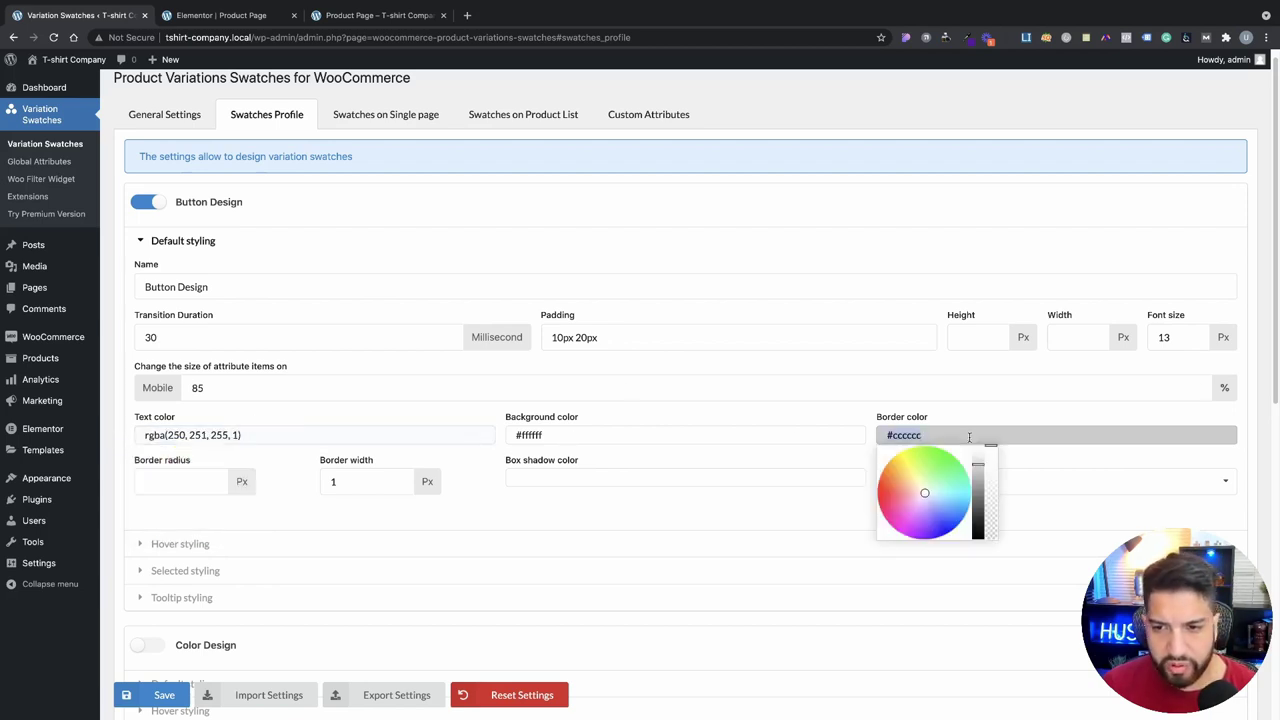
pyautogui.click(794, 430)
pyautogui.click(380, 482)
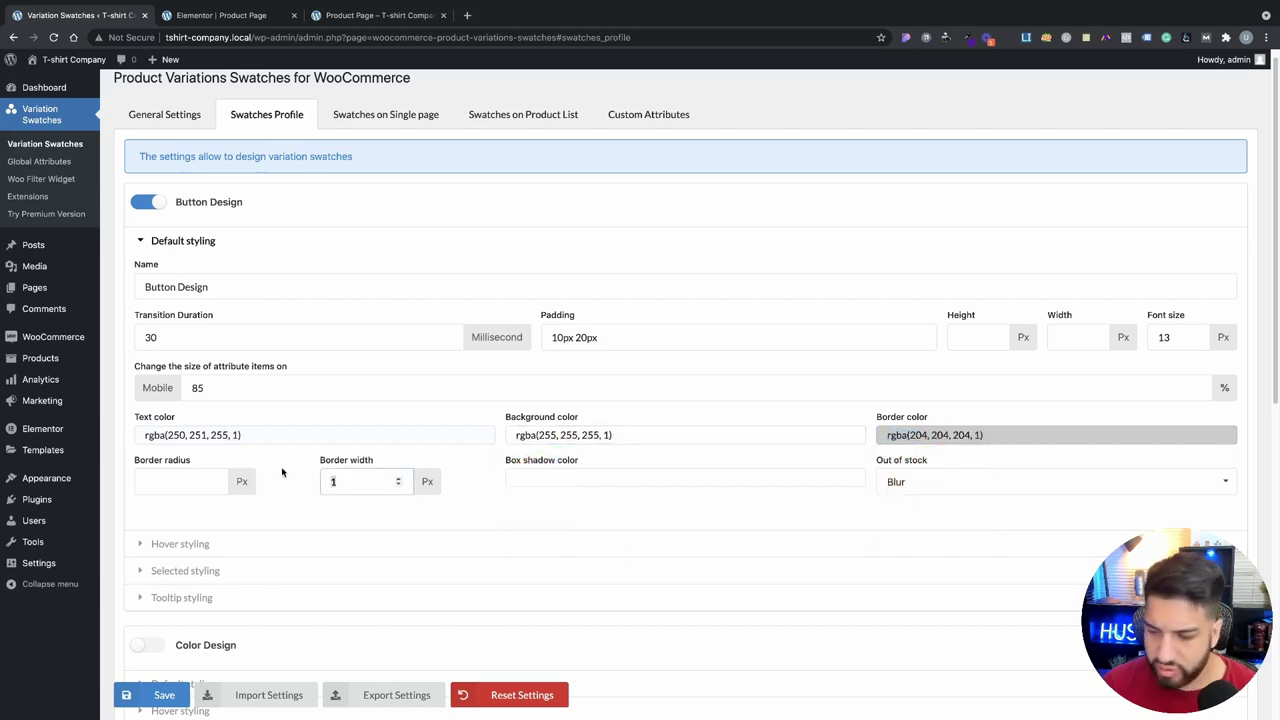
pyautogui.click(601, 435)
pyautogui.moveTo(606, 449); pyautogui.dragTo(601, 527)
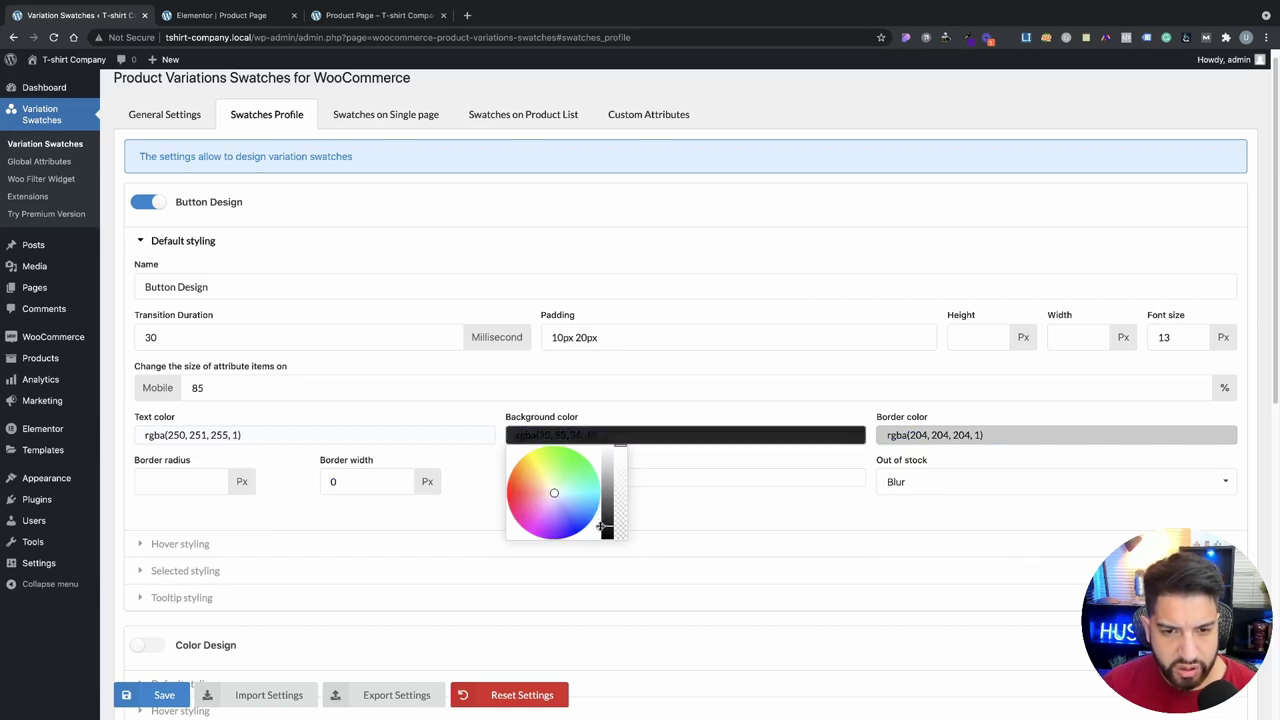
pyautogui.click(620, 411)
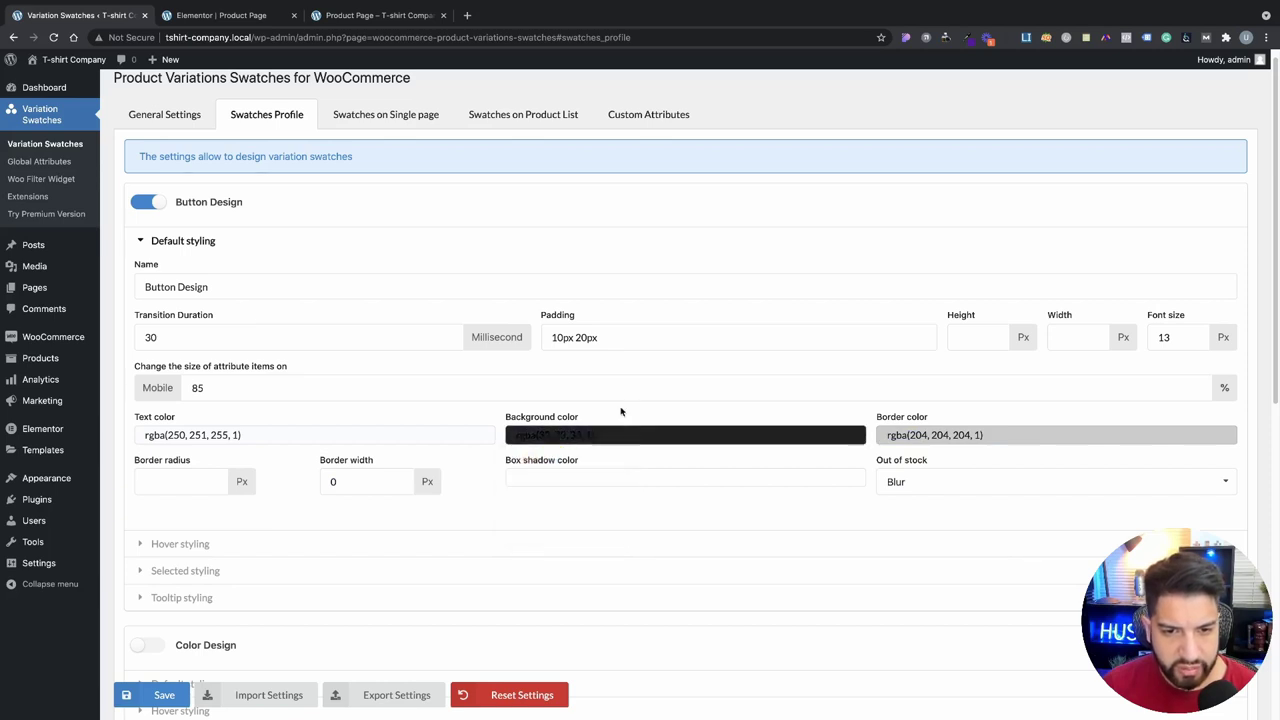
# Step: Set the Button Design's hover text color to dark rgba(40, 40, 41, 1) and its hover background to rgba(250, 251, 255, 1)
pyautogui.click(234, 555)
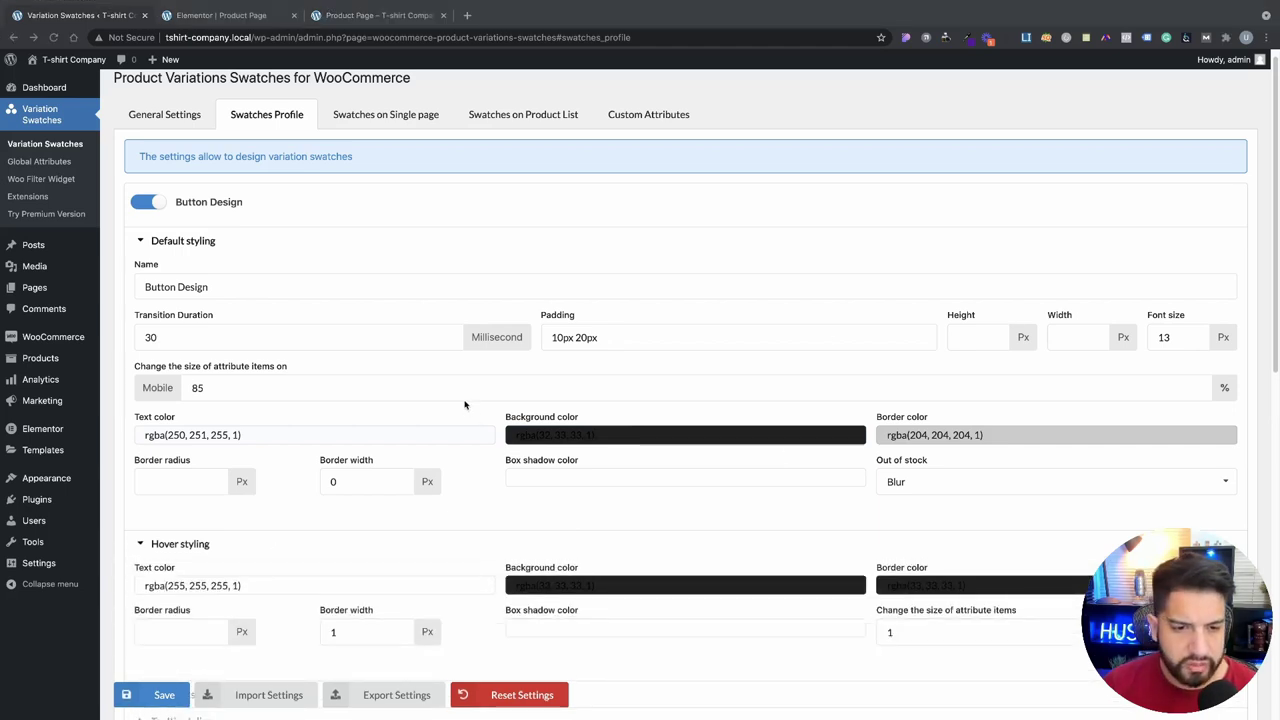
pyautogui.scroll(-3, 464, 404)
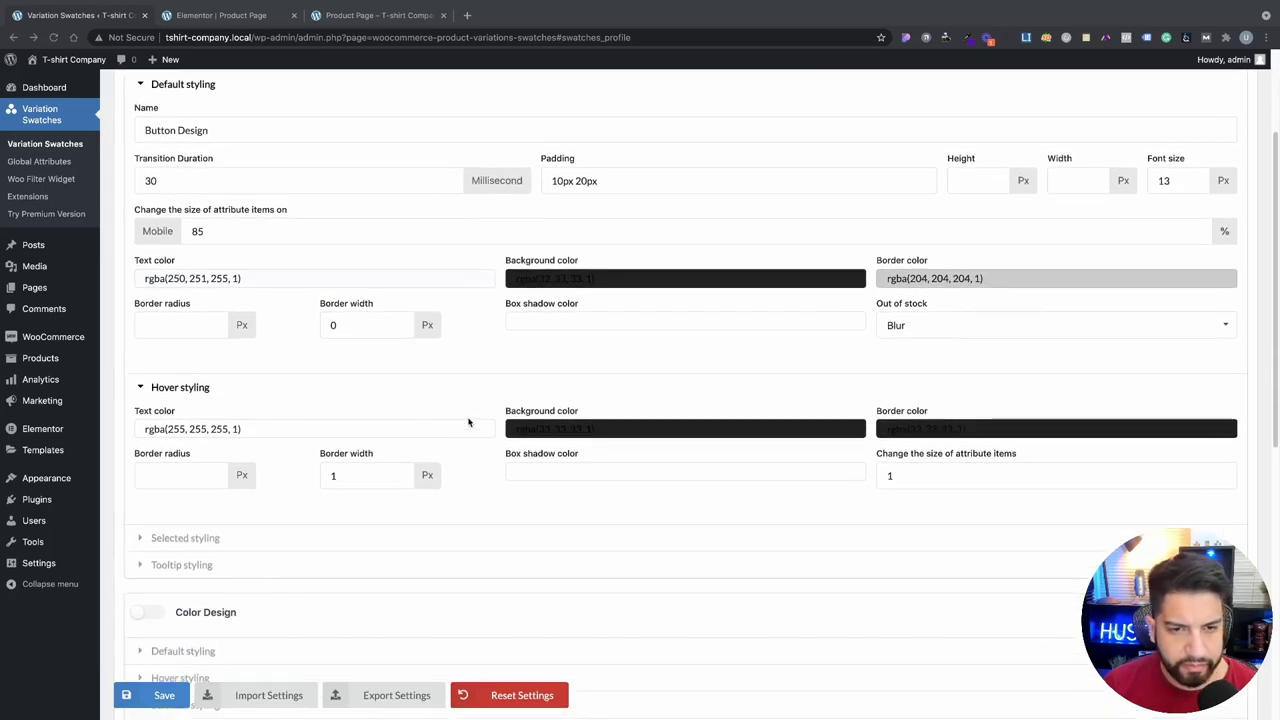
pyautogui.click(251, 431)
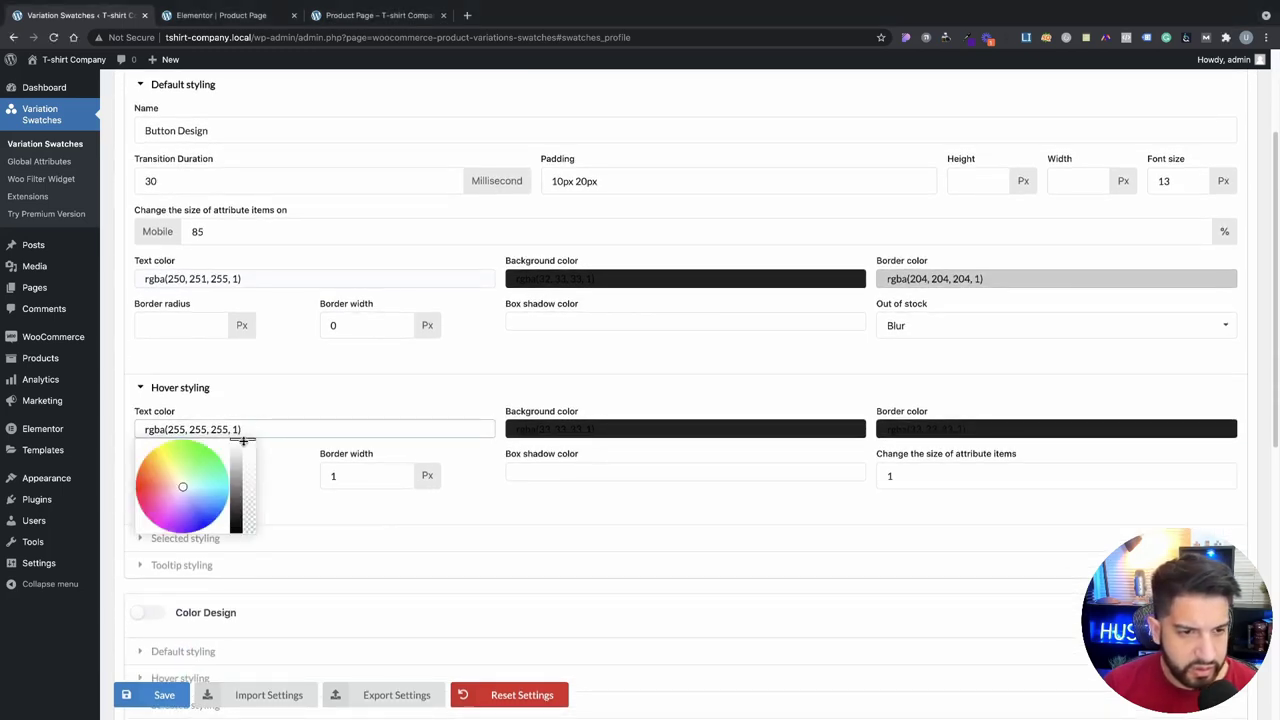
pyautogui.moveTo(235, 483); pyautogui.dragTo(234, 518)
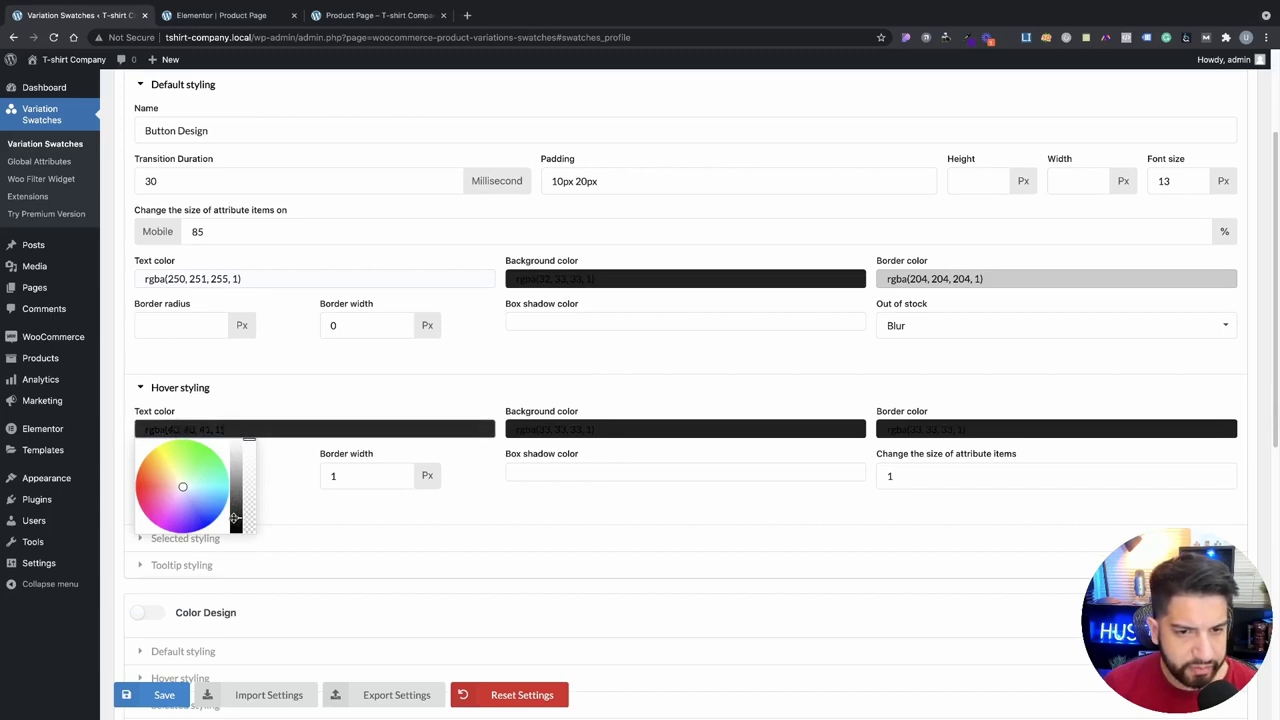
pyautogui.click(624, 431)
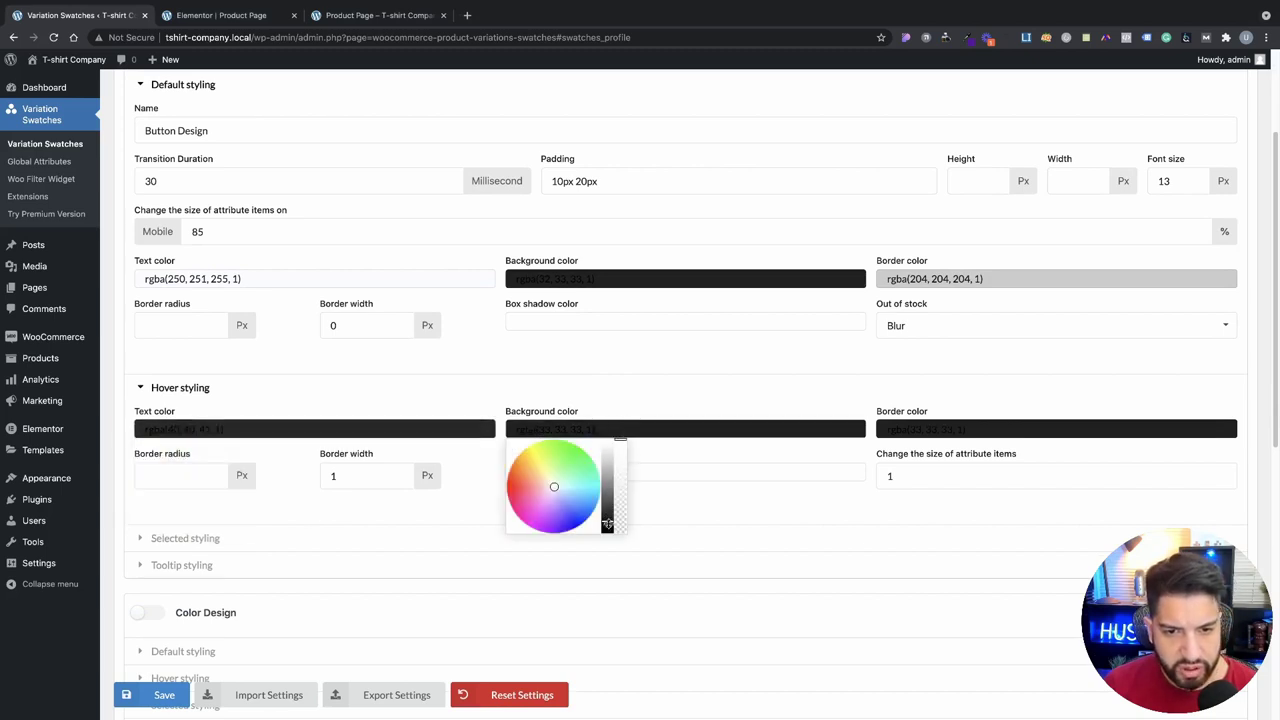
pyautogui.moveTo(607, 507); pyautogui.dragTo(606, 437)
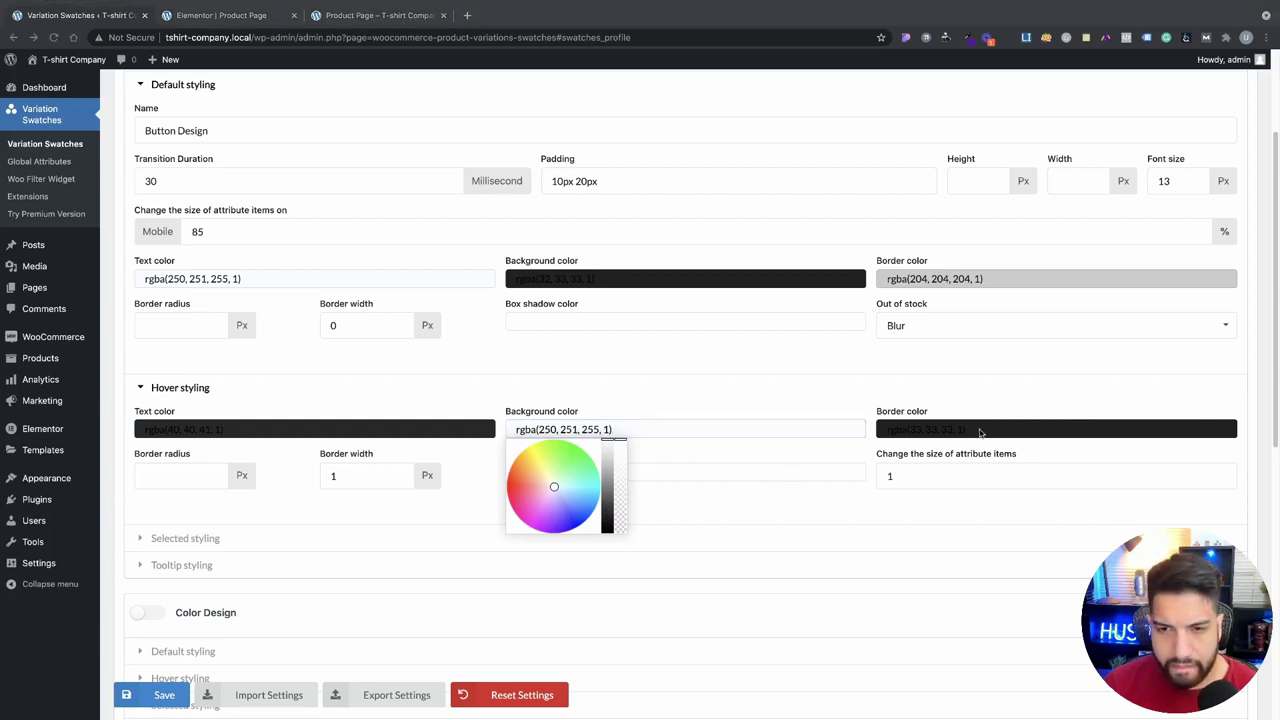
pyautogui.click(937, 430)
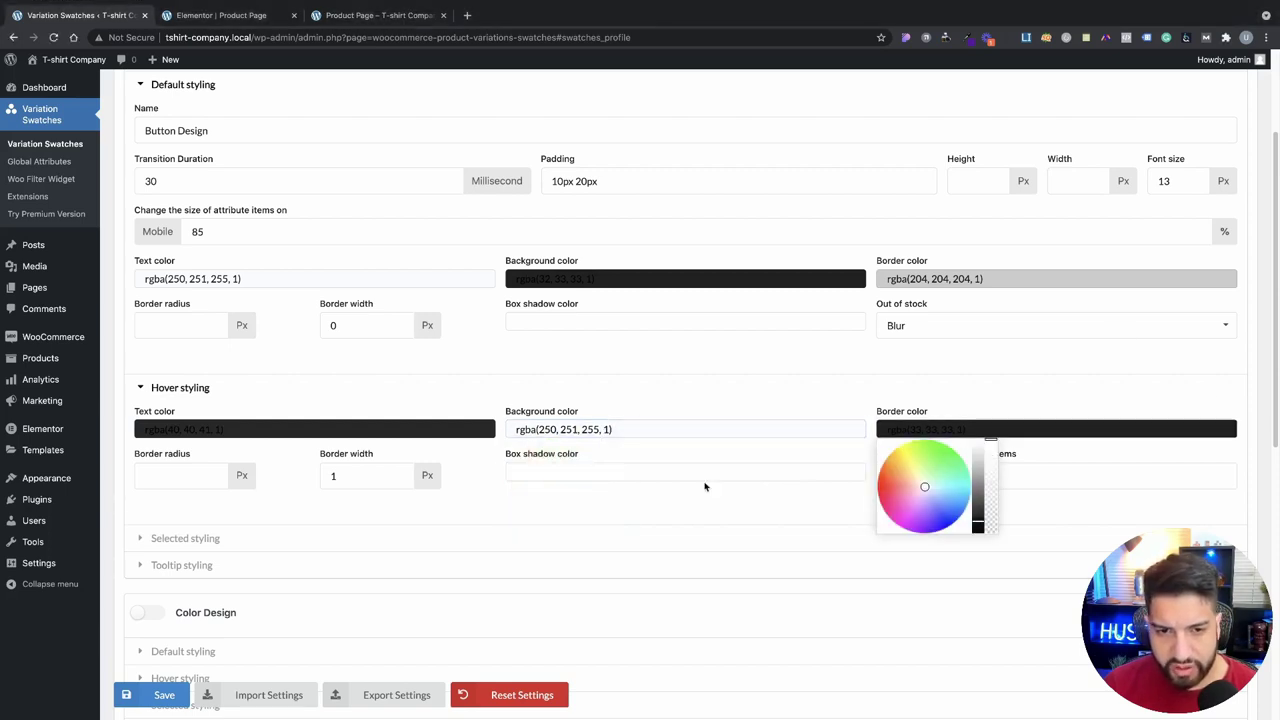
pyautogui.click(622, 495)
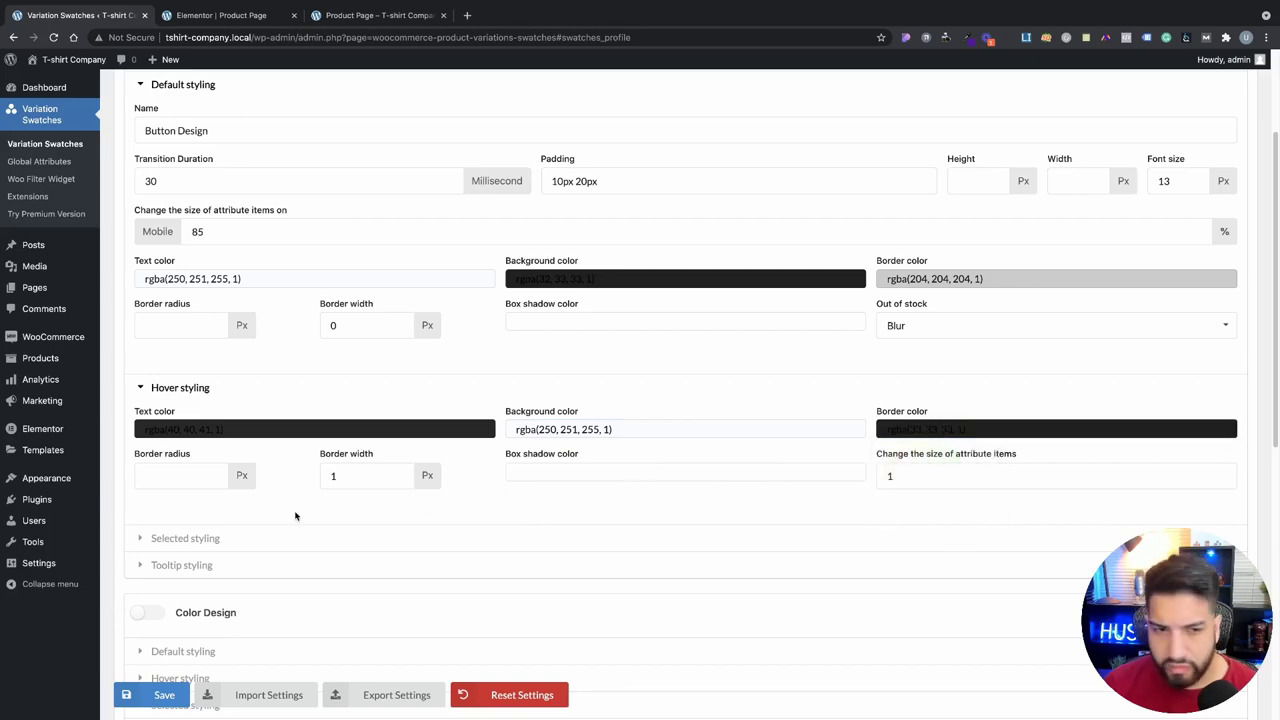
# Step: Set the Button Design's selected text color to dark rgba(37, 37, 38, 1) and its selected background to rgba(250, 251, 255, 1)
pyautogui.click(216, 538)
pyautogui.scroll(-2, 400, 465)
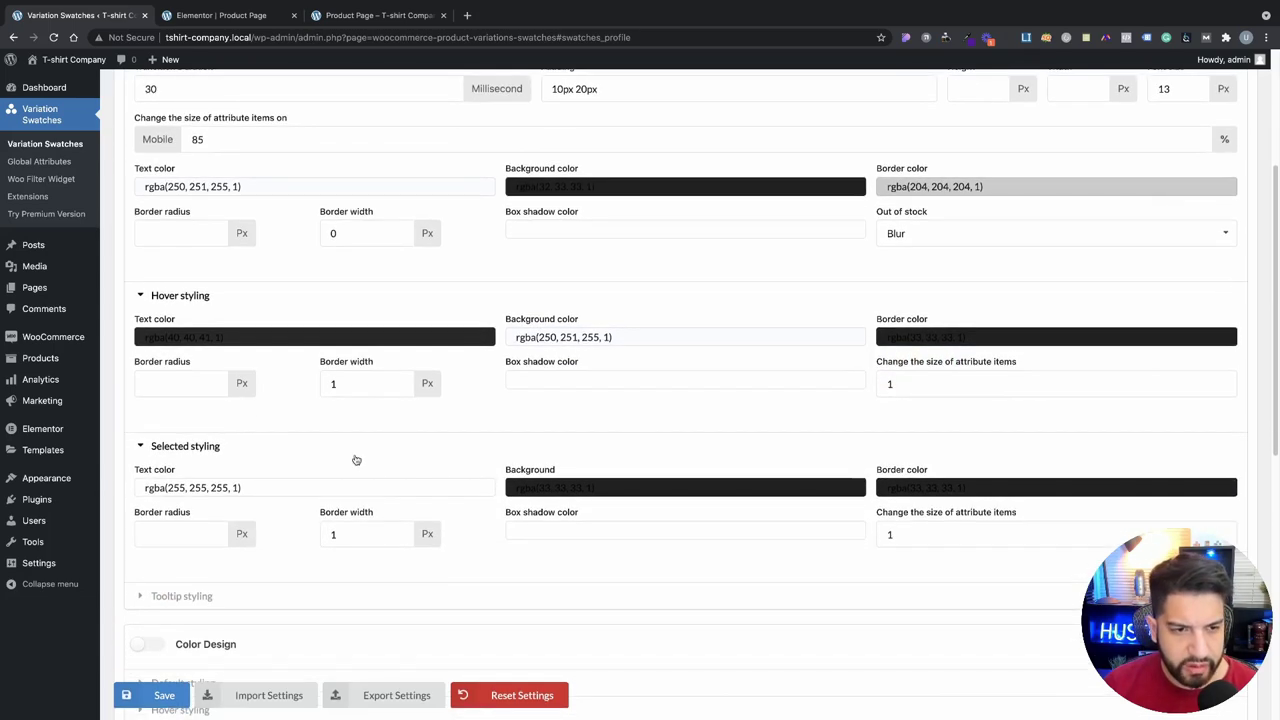
pyautogui.scroll(-1, 330, 432)
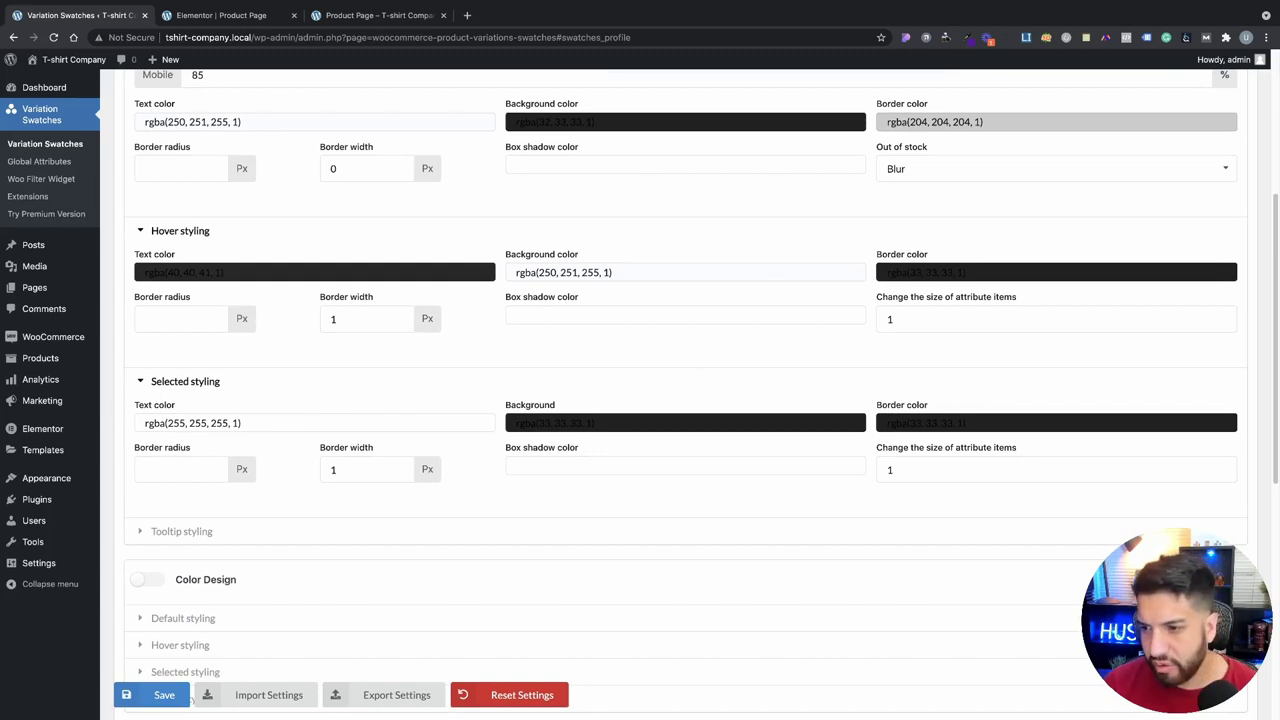
pyautogui.click(284, 423)
pyautogui.moveTo(226, 464); pyautogui.dragTo(232, 513)
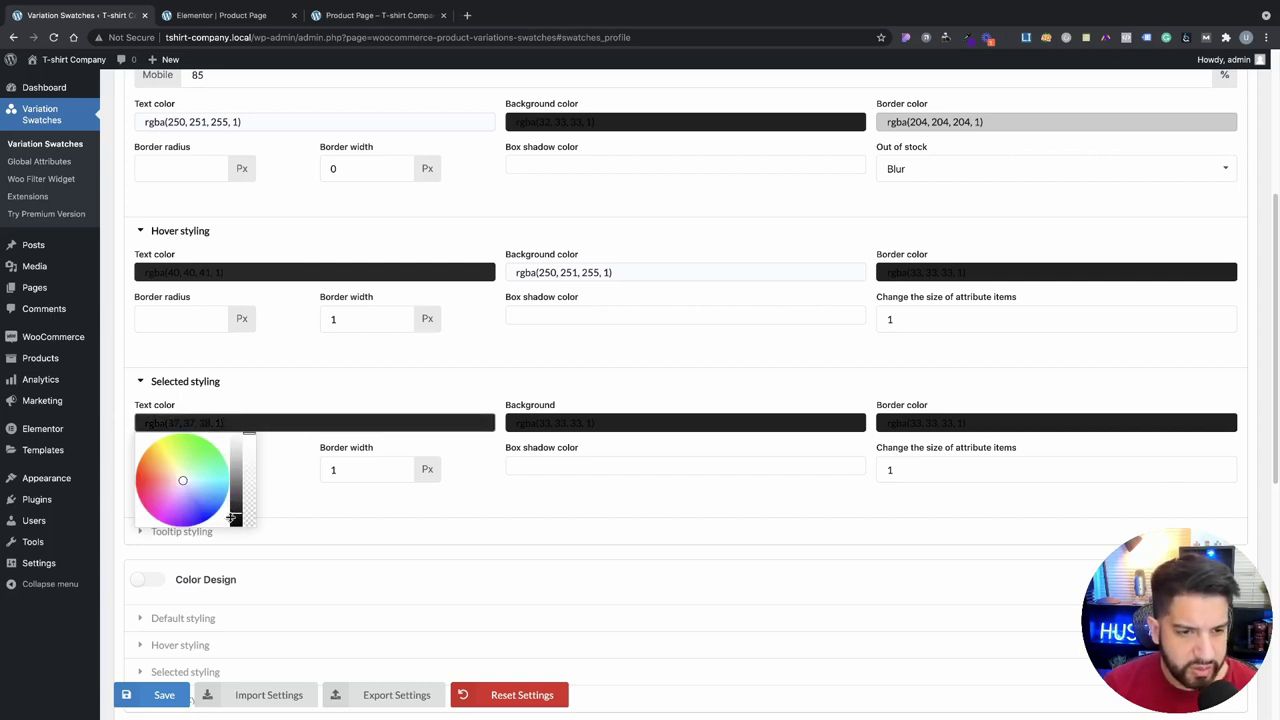
pyautogui.click(598, 422)
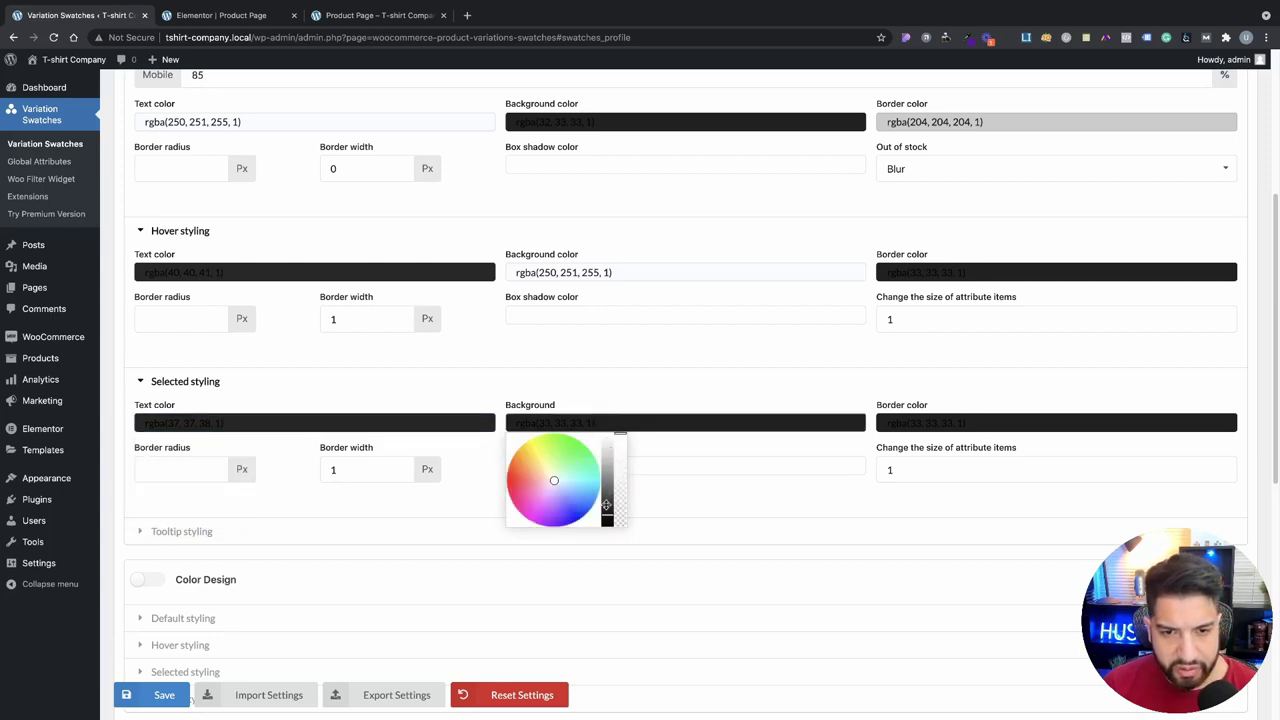
pyautogui.hotkey('ctrl', 'a')
pyautogui.write('rgba(250, 251, 255, 1)')
pyautogui.click(969, 422)
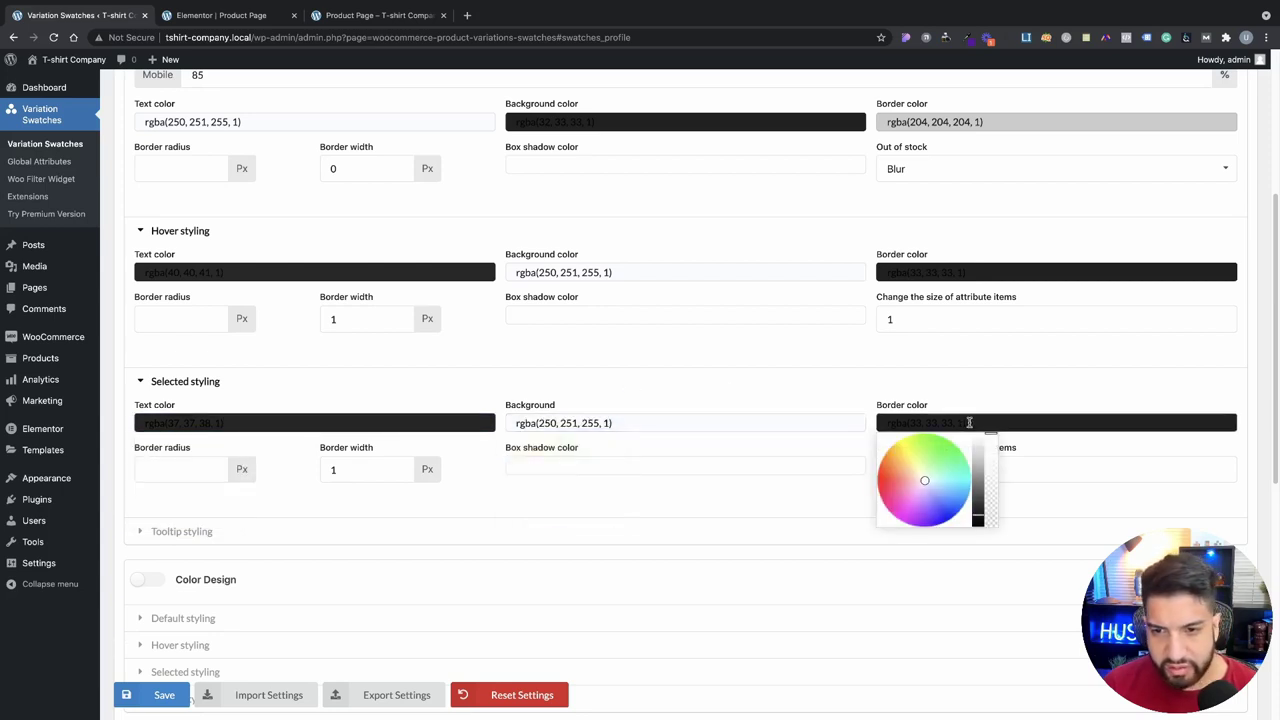
pyautogui.click(386, 497)
# Step: Check the Button Design's tooltip styling options and save the swatches profile settings
pyautogui.click(491, 531)
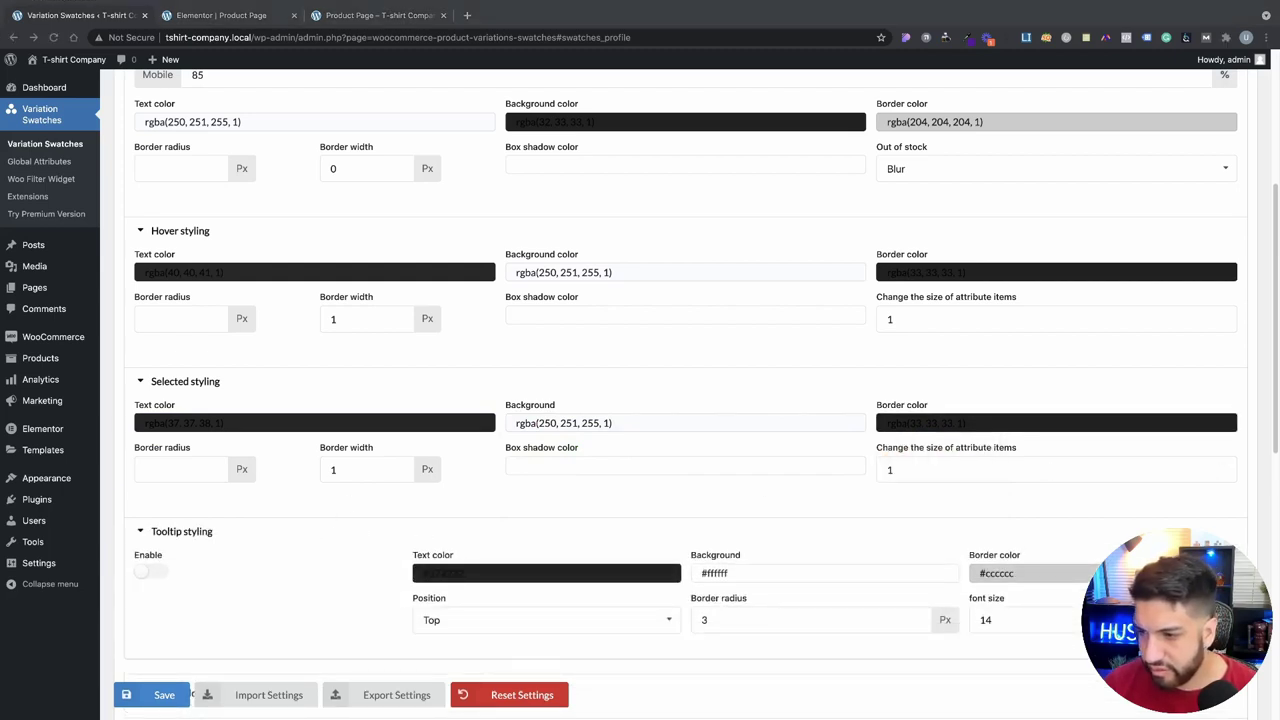
pyautogui.scroll(1, 250, 550)
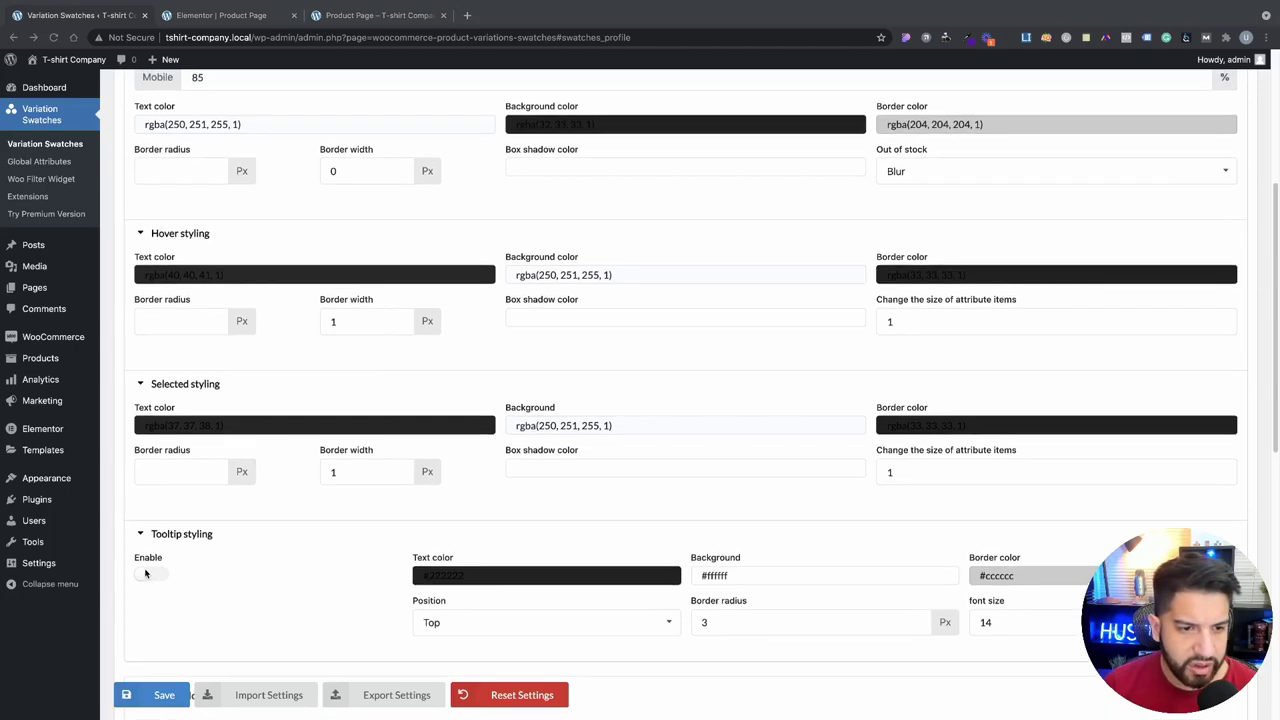
pyautogui.scroll(2, 623, 552)
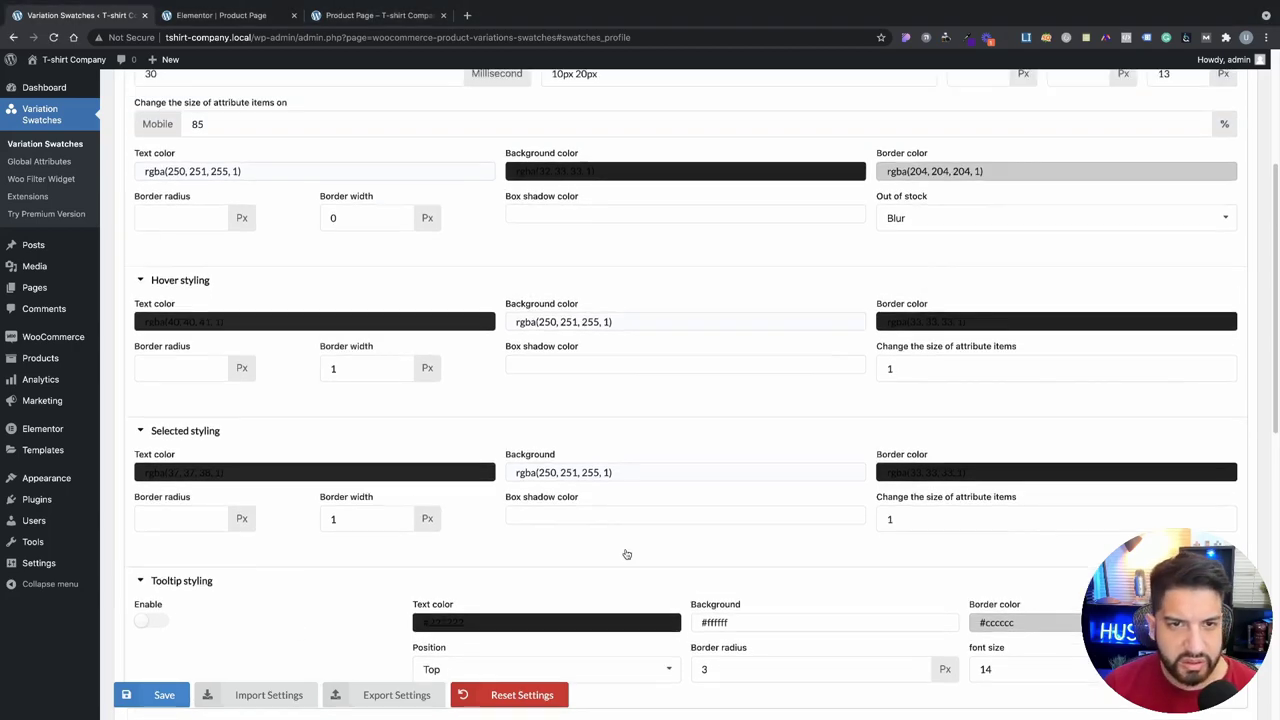
pyautogui.click(152, 695)
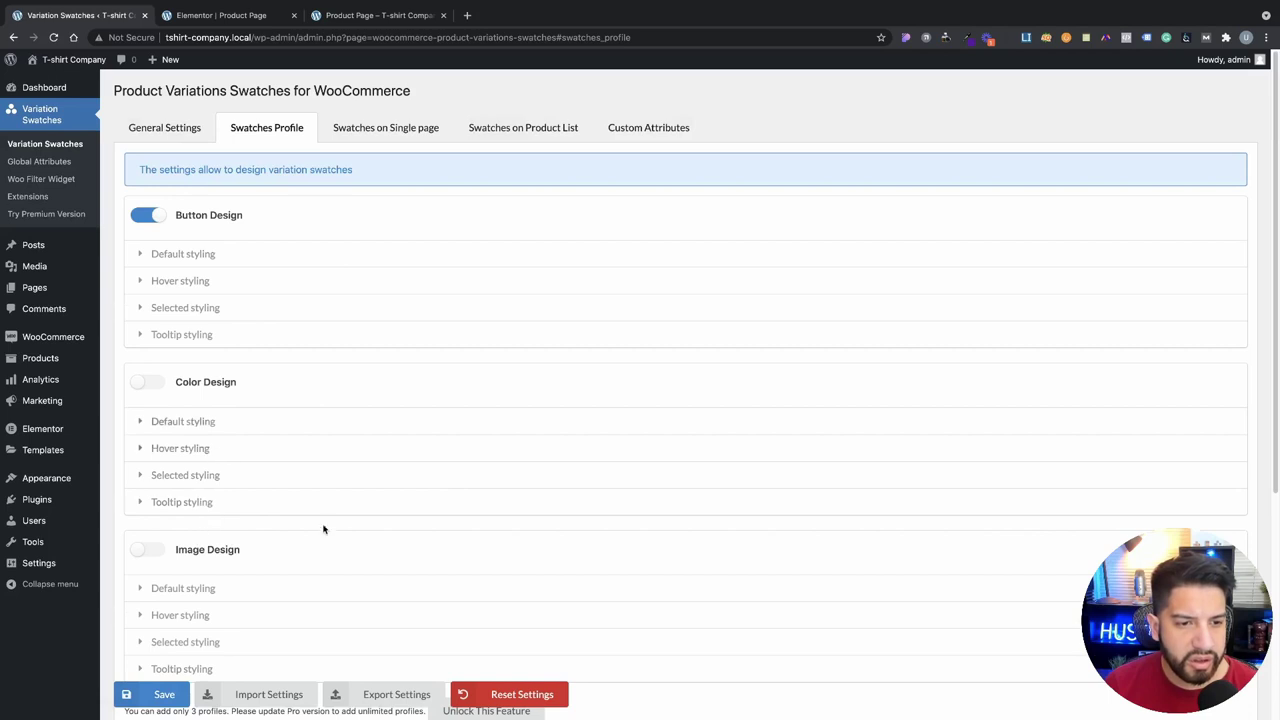
pyautogui.scroll(-2, 323, 529)
pyautogui.scroll(2, 300, 300)
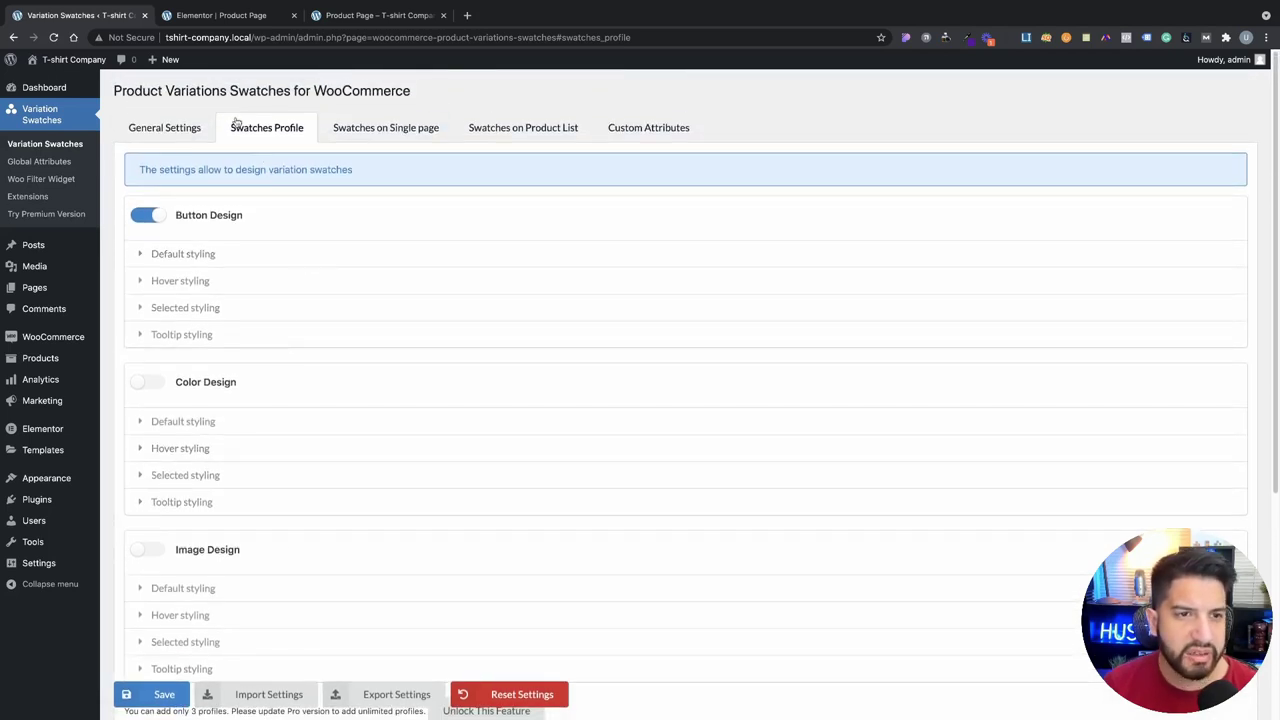
# Step: Reload the product page preview and test the restyled swatches by choosing size XL and color Black
pyautogui.click(234, 18)
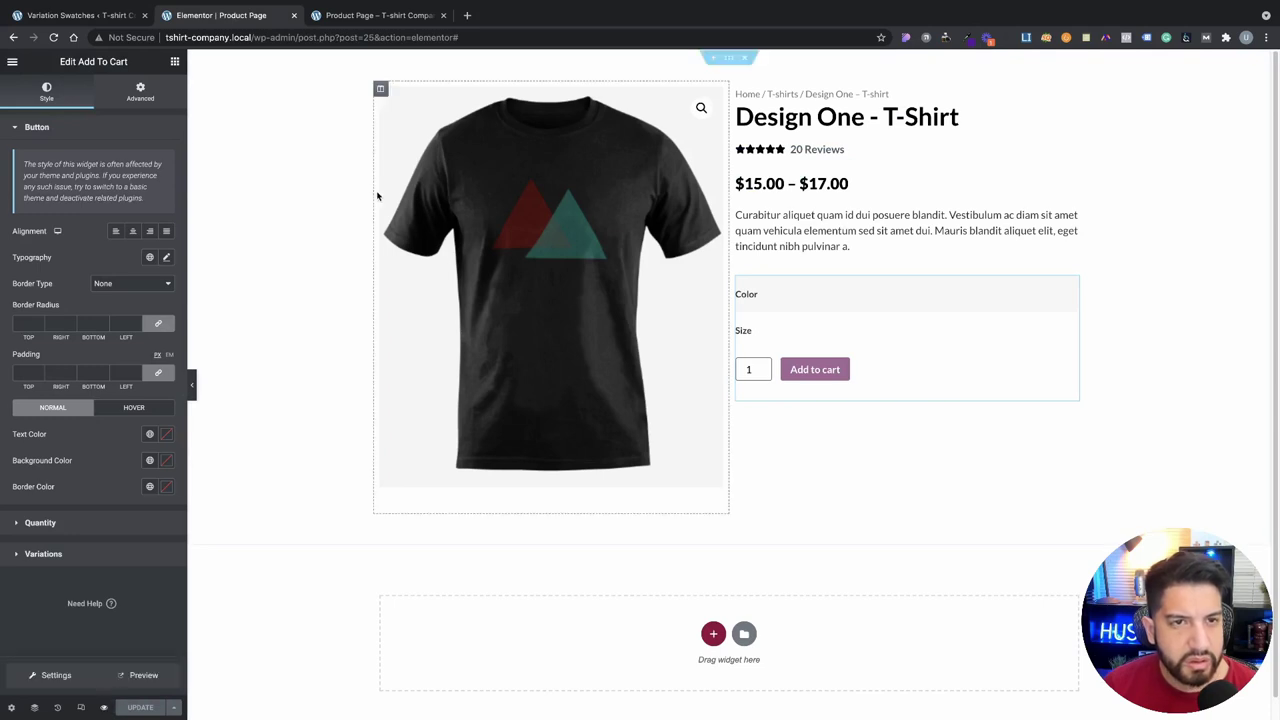
pyautogui.click(378, 15)
pyautogui.click(52, 38)
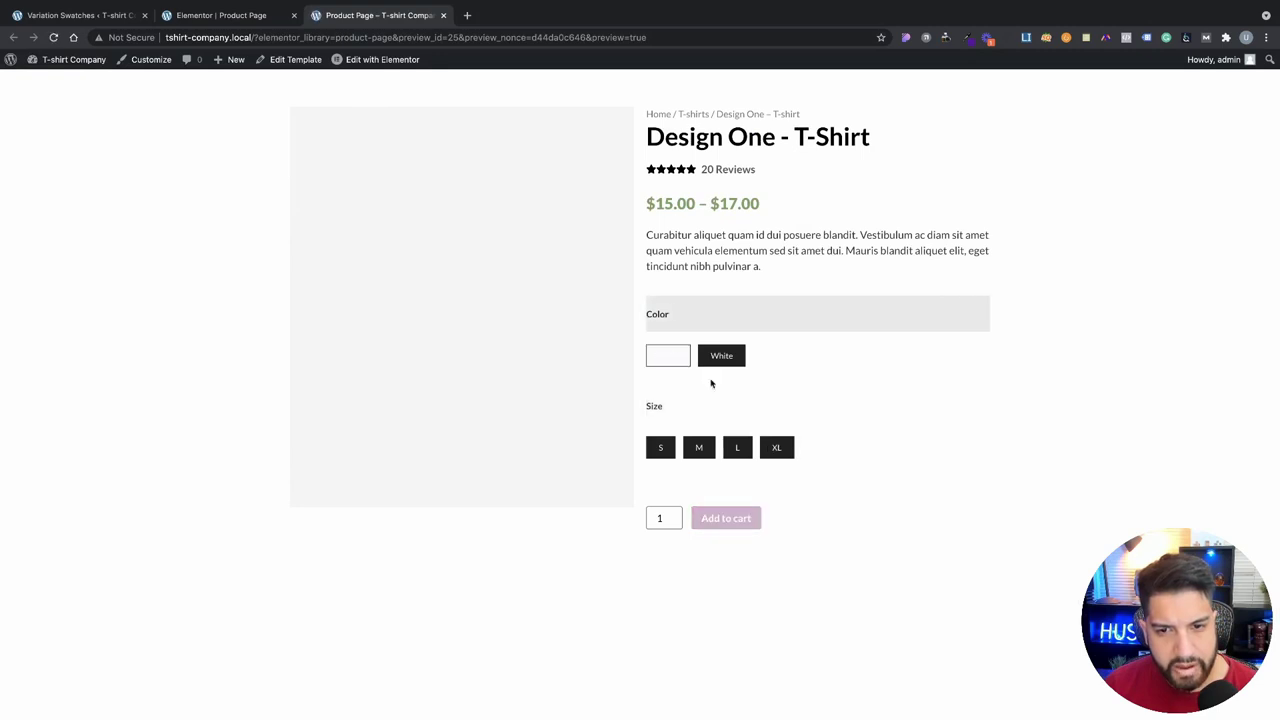
pyautogui.click(775, 452)
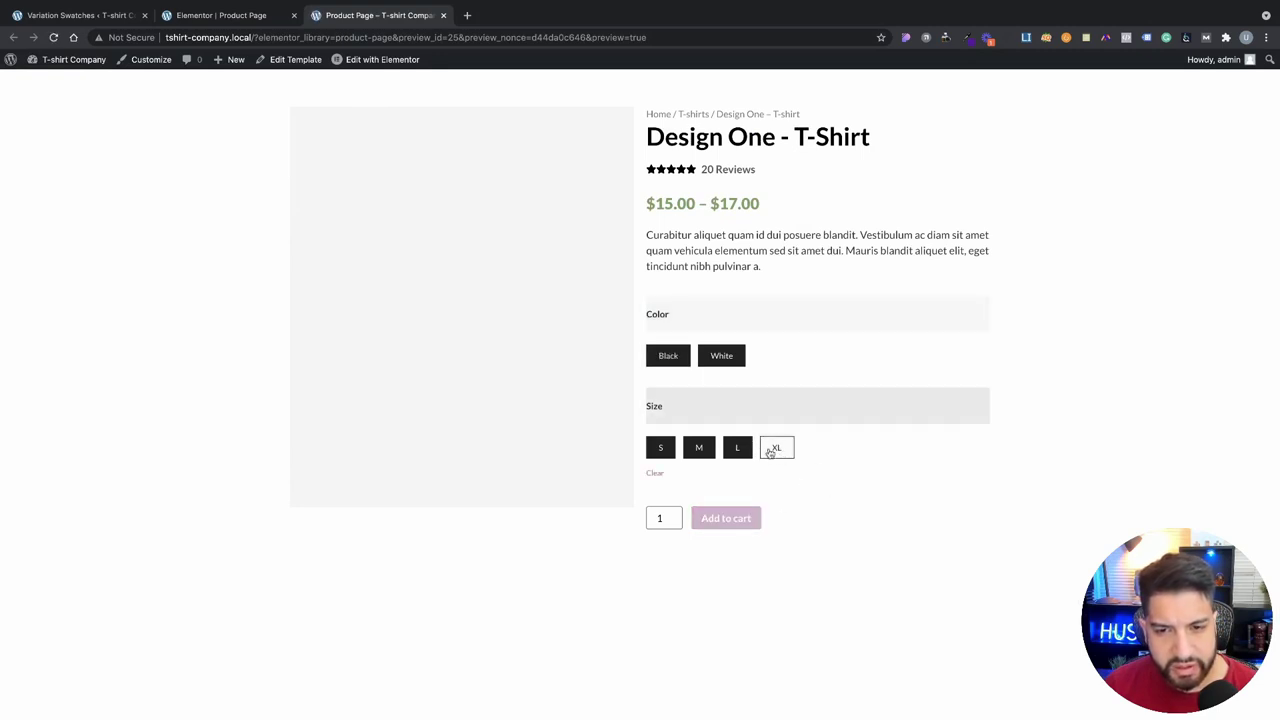
pyautogui.click(684, 360)
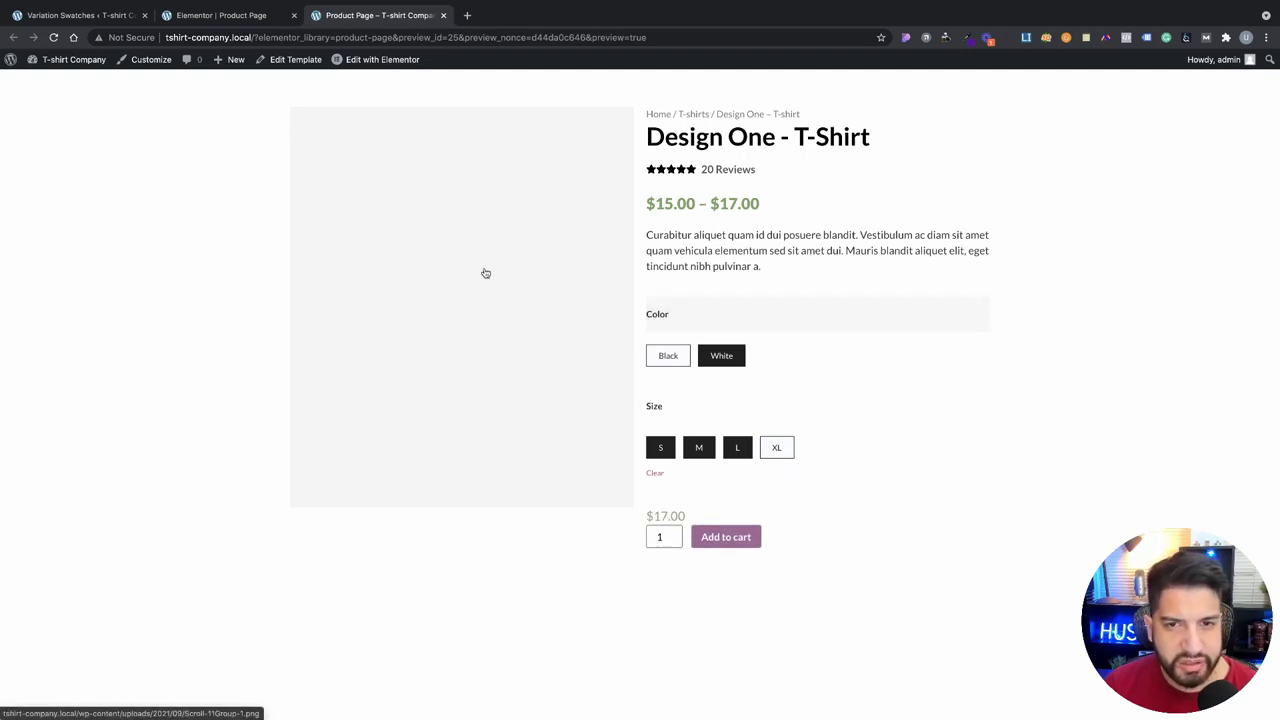
# Step: Open the Design One T-shirt's live page from the T-shirts category, test the White and Black swatches, and inspect the price styling
pyautogui.click(692, 114)
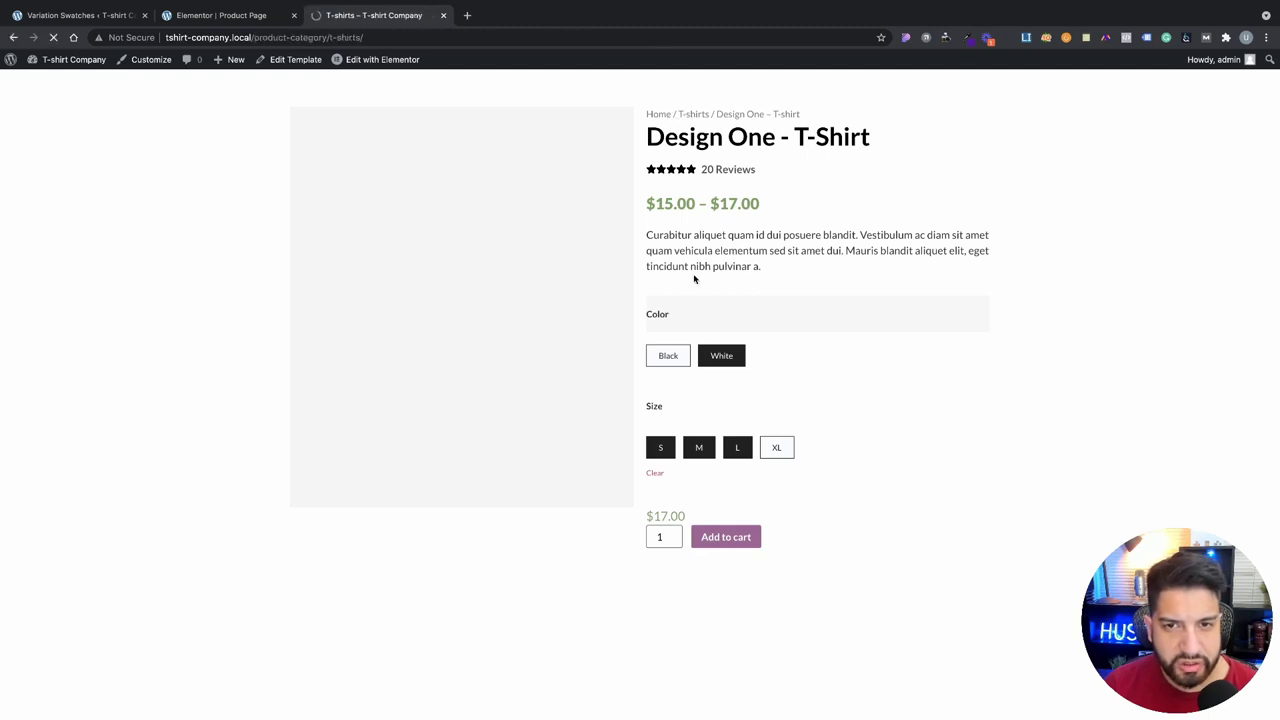
pyautogui.click(440, 322)
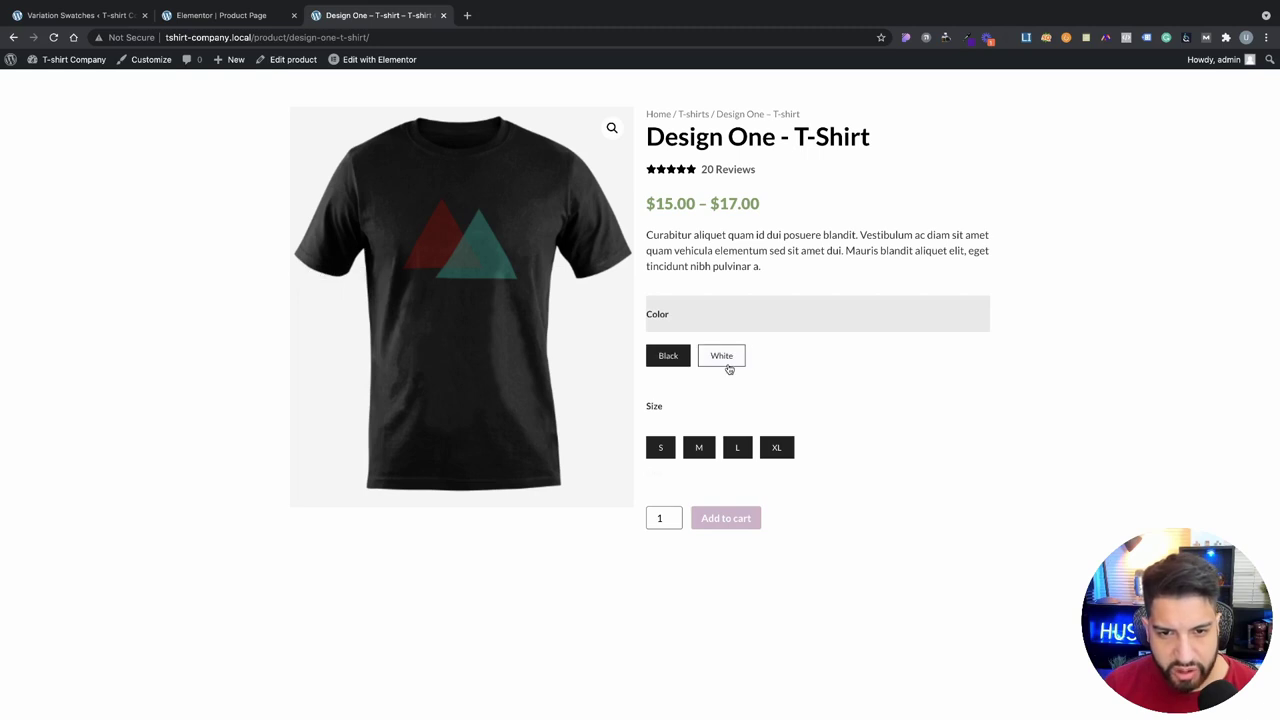
pyautogui.click(726, 364)
pyautogui.click(666, 357)
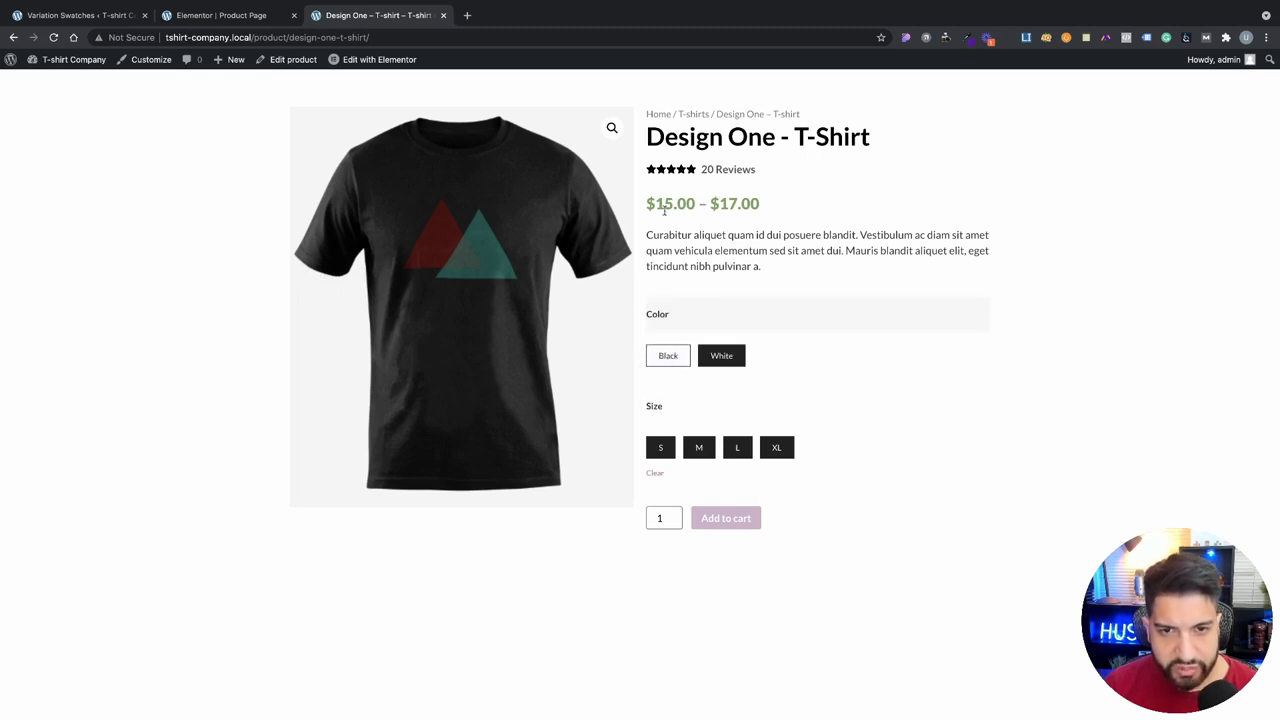
pyautogui.moveTo(648, 205); pyautogui.dragTo(777, 197)
pyautogui.click(970, 532)
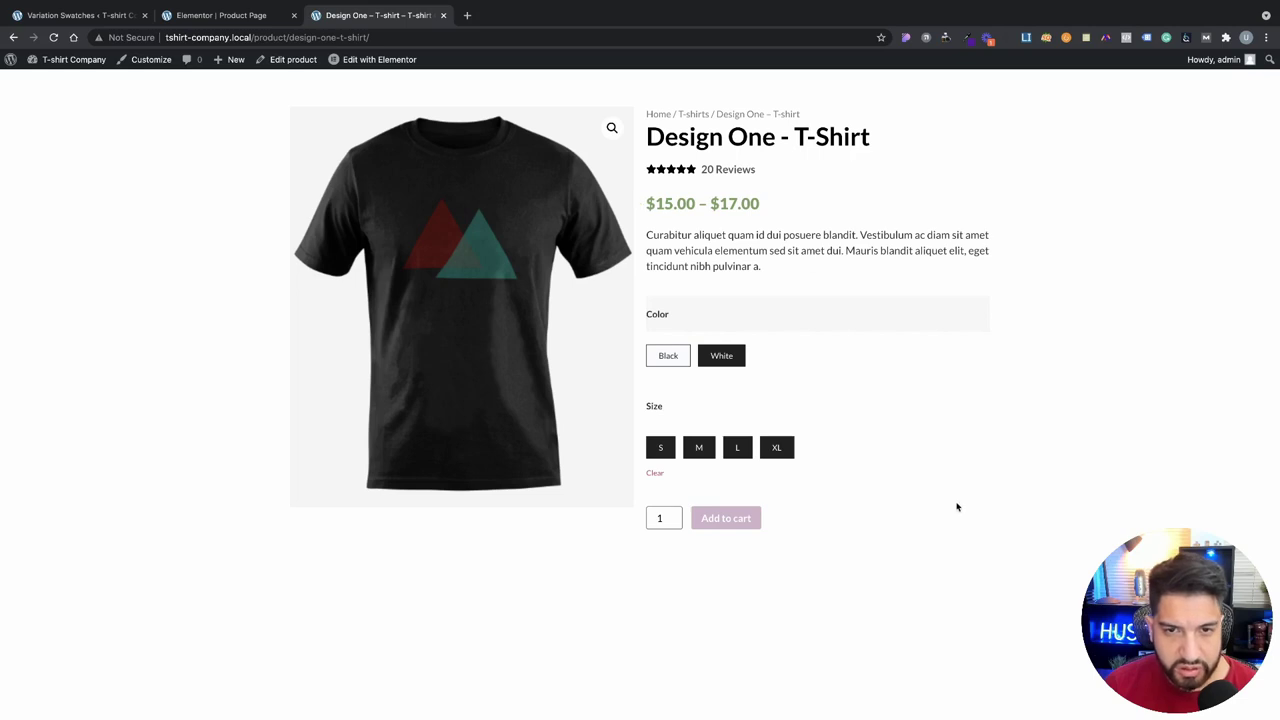
# Step: Paste the WooCommerce p.price and span.price rule with color #77a464 and font-size 1.25em into the Product Price widget's custom CSS
pyautogui.click(206, 17)
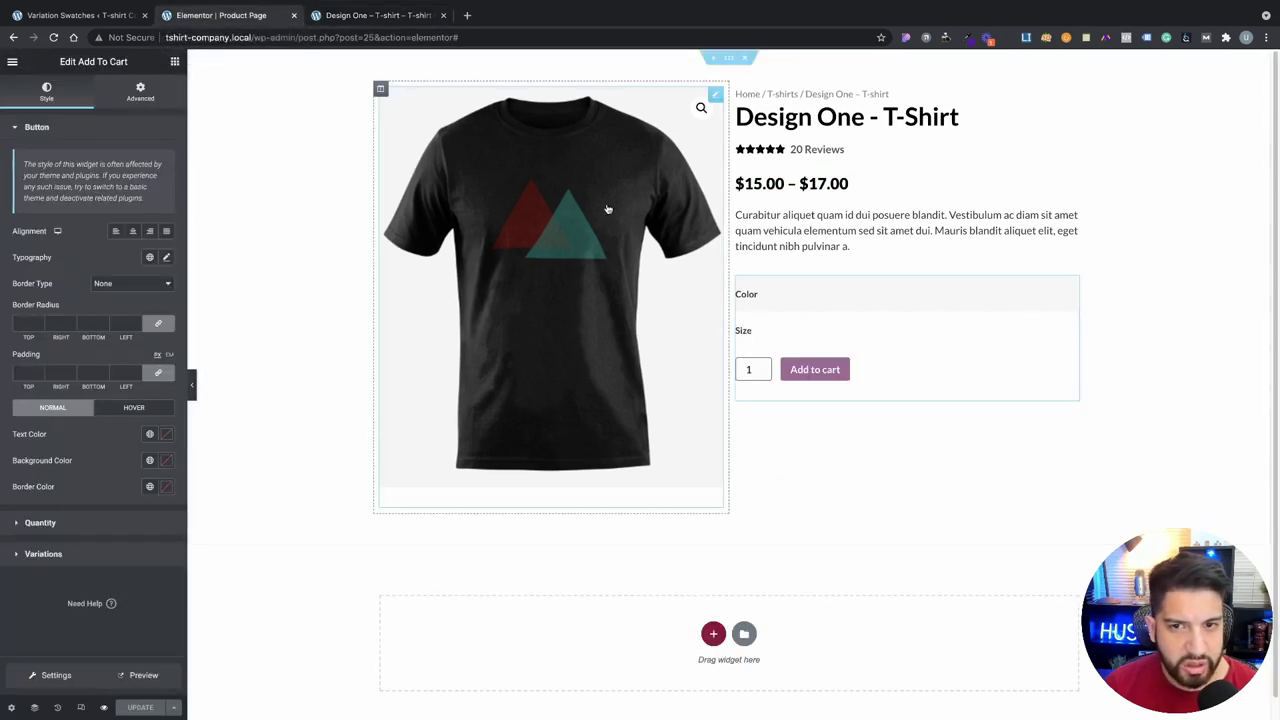
pyautogui.click(765, 180)
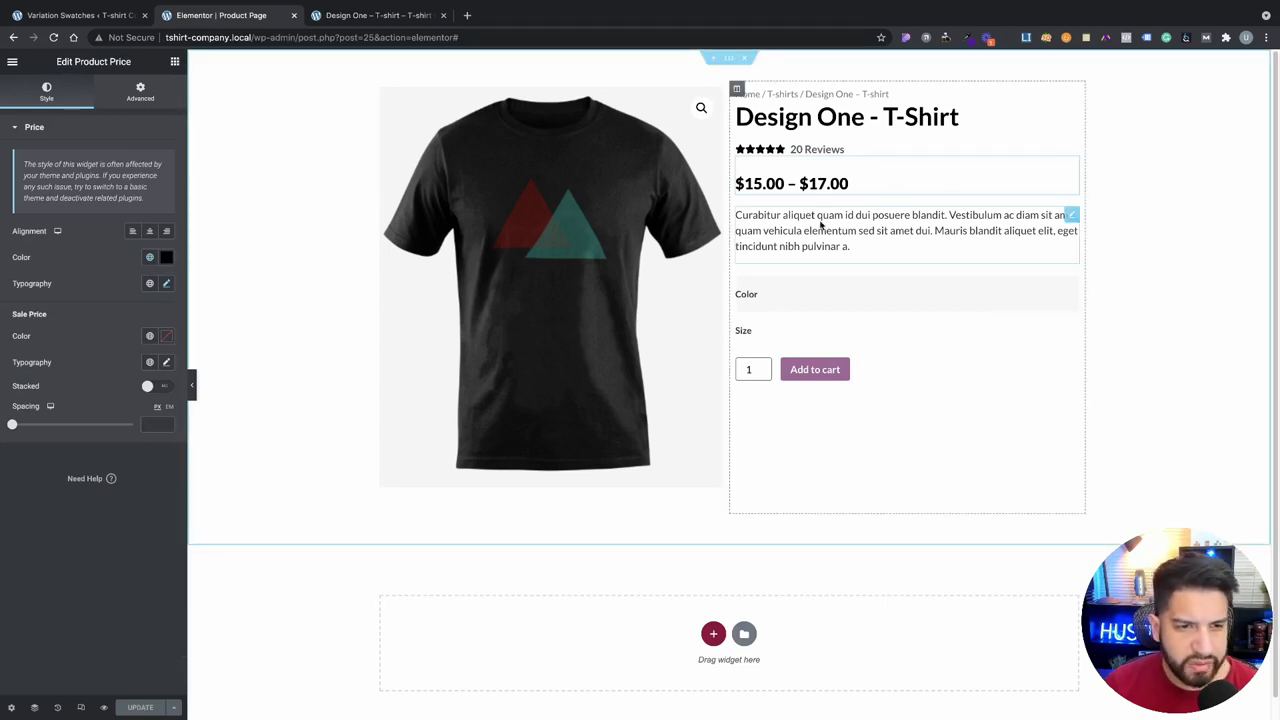
pyautogui.click(375, 15)
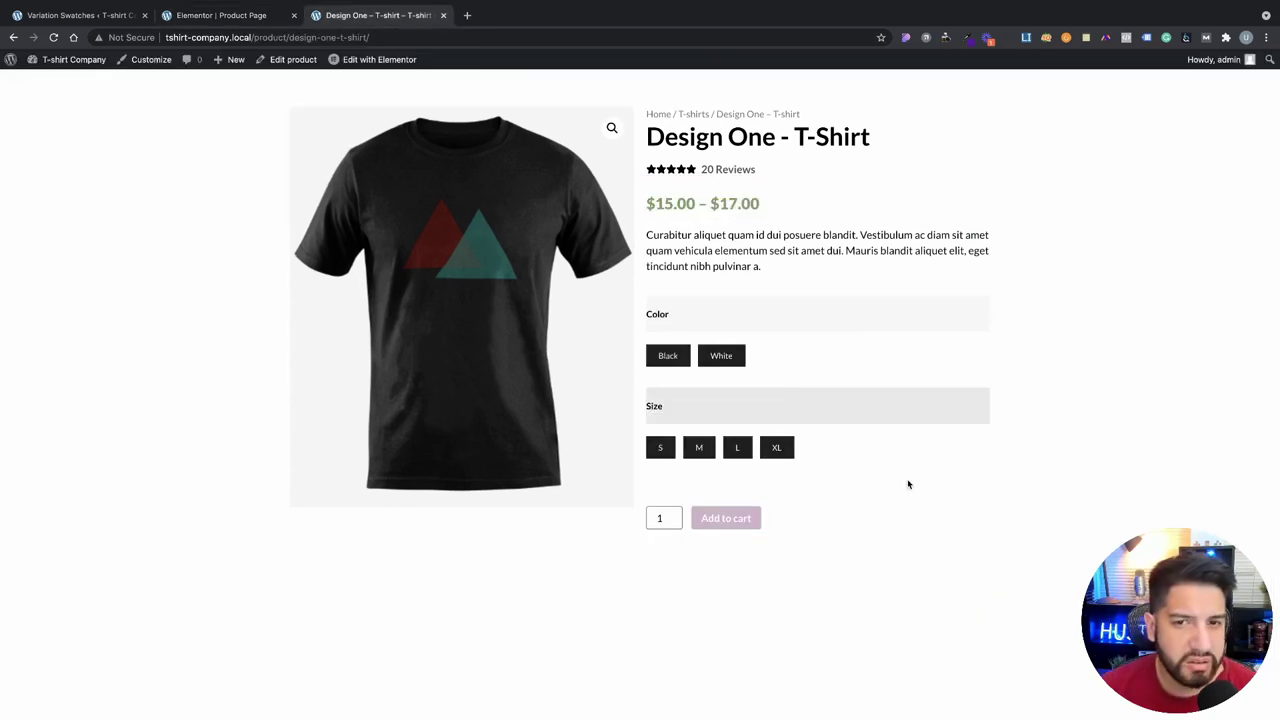
pyautogui.click(250, 15)
pyautogui.write('.woocommerce div.product p.price, .woocommerce div.product span.price {     color: #77a464;     font-size: 1.25em; }')
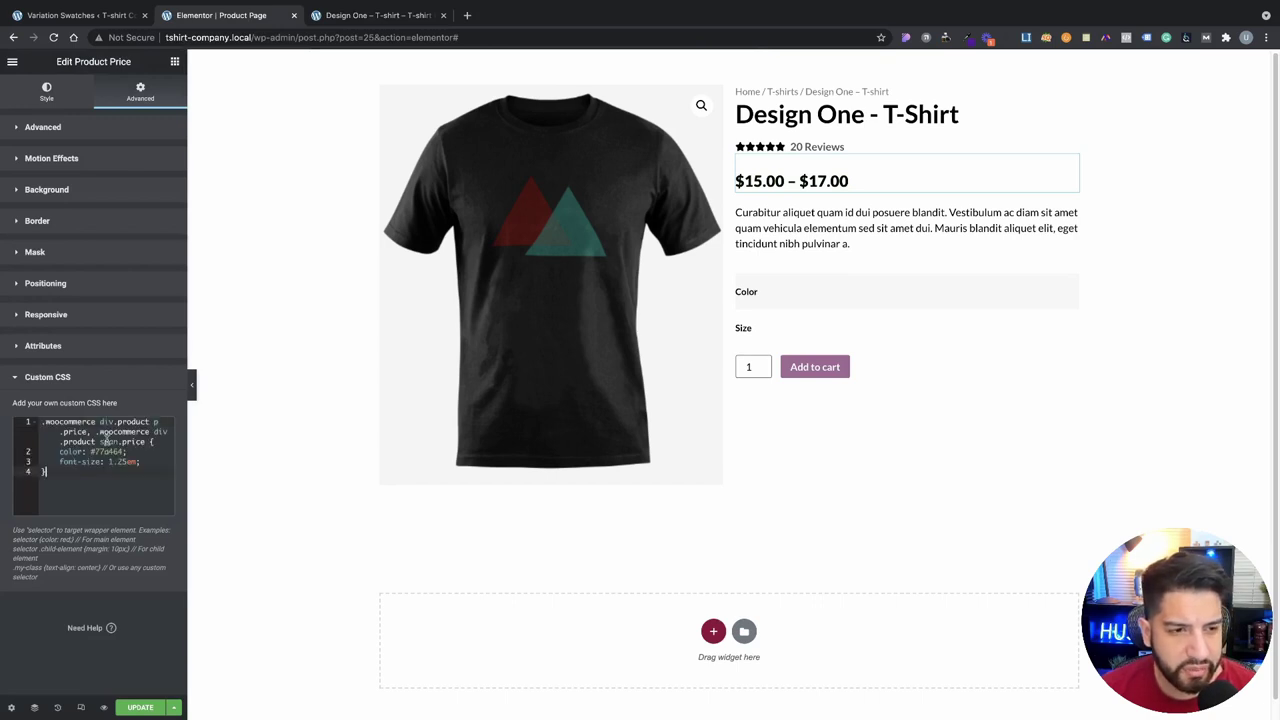
# Step: Reduce the price rule to color: black without the font-size line, then update the template and reload the live product page
pyautogui.moveTo(151, 465); pyautogui.dragTo(128, 452)
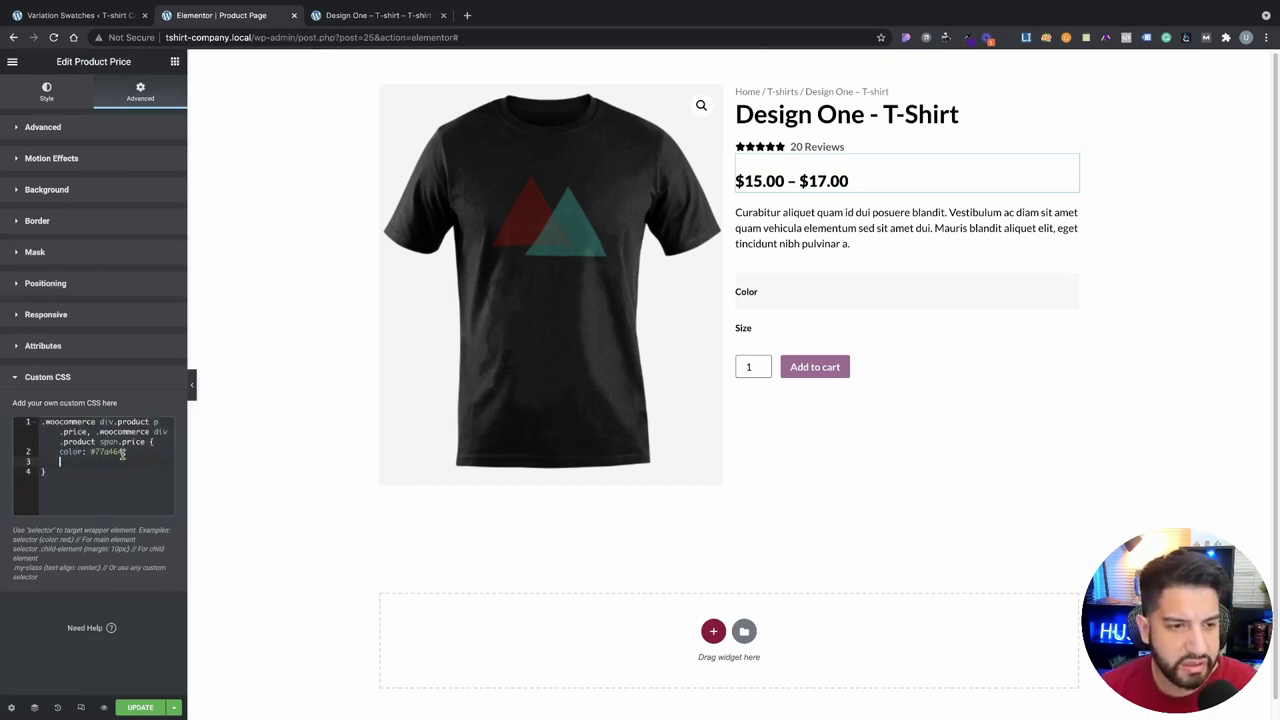
pyautogui.press('BackSpace')
pyautogui.press('BackSpace')
pyautogui.press('BackSpace')
pyautogui.press('BackSpace')
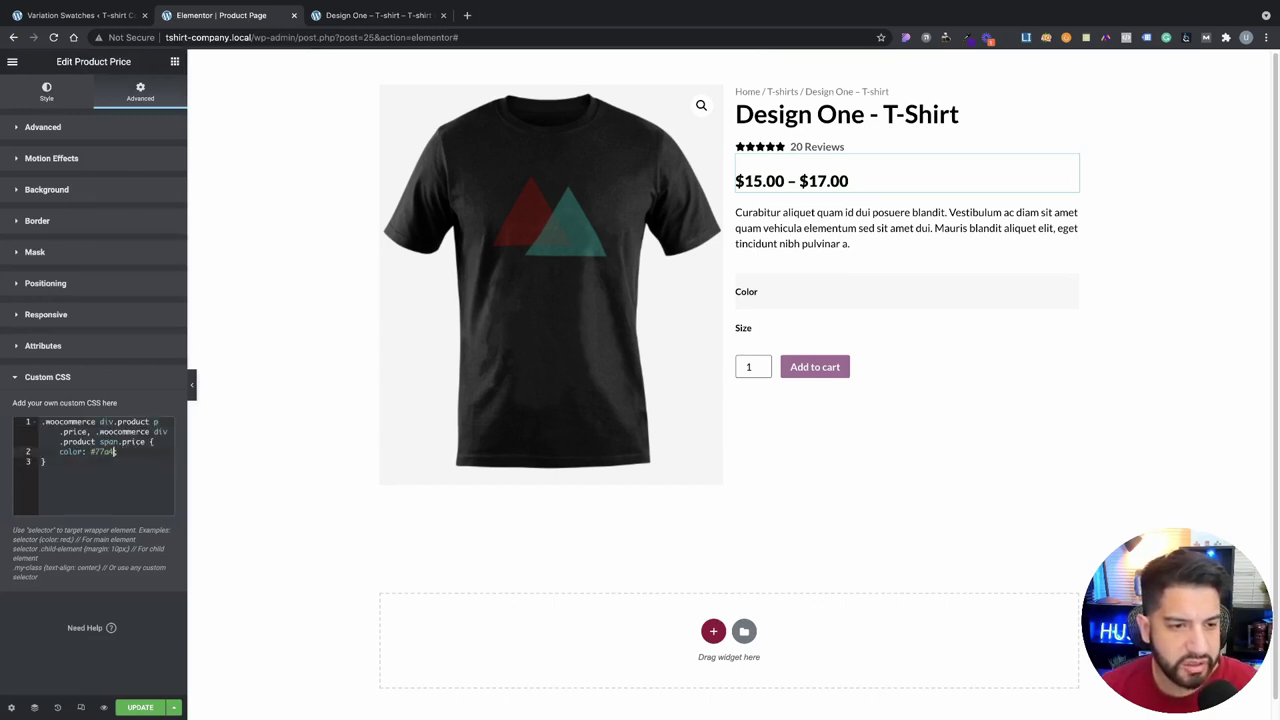
pyautogui.write('black;')
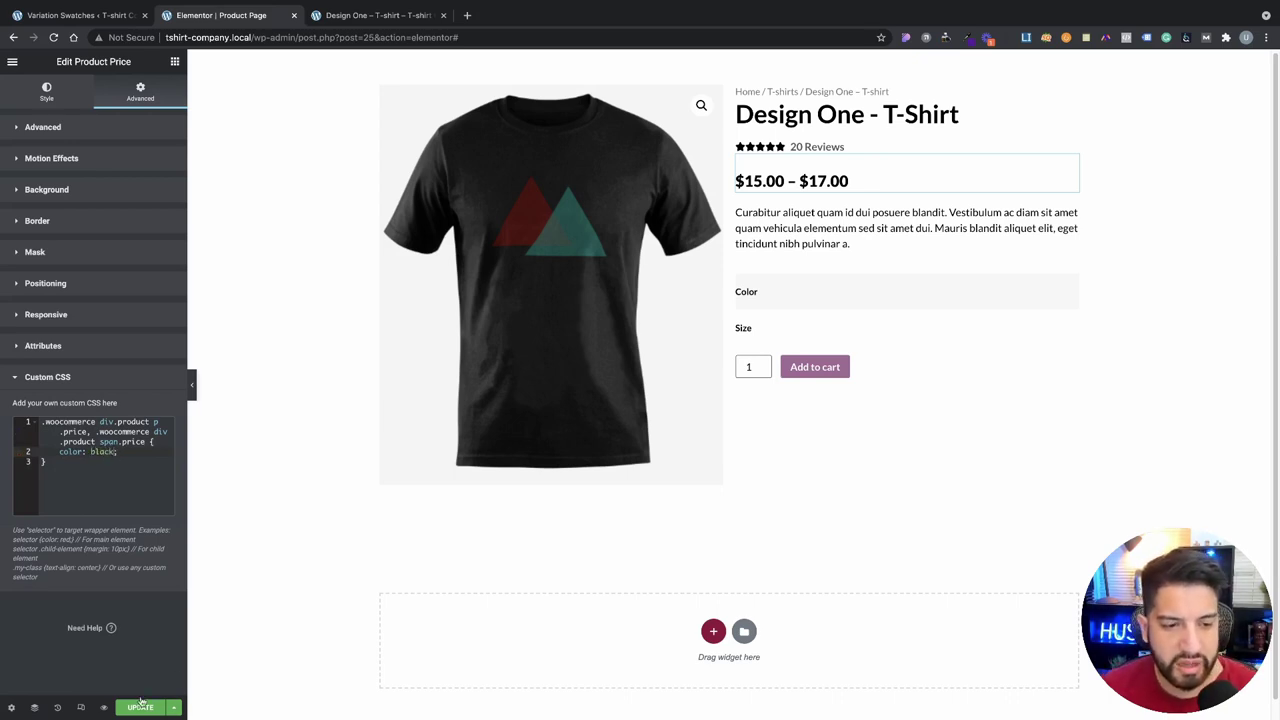
pyautogui.click(141, 707)
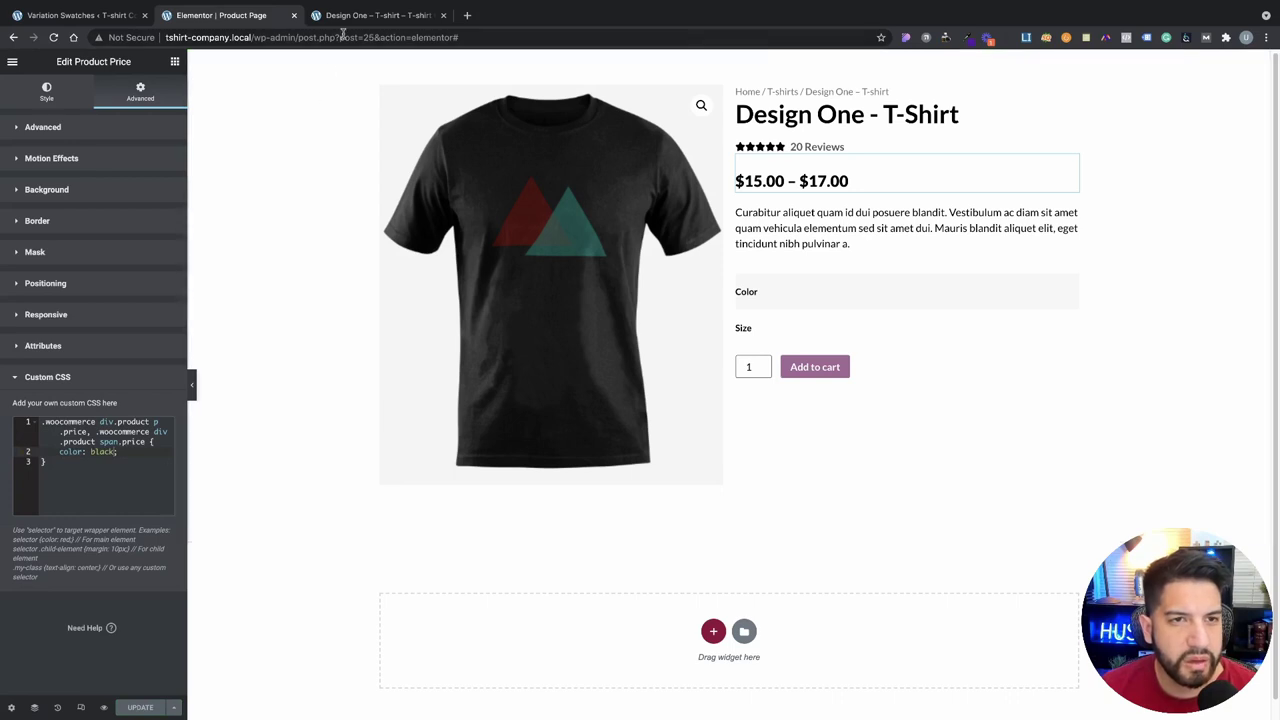
pyautogui.click(378, 15)
pyautogui.press('super+r')
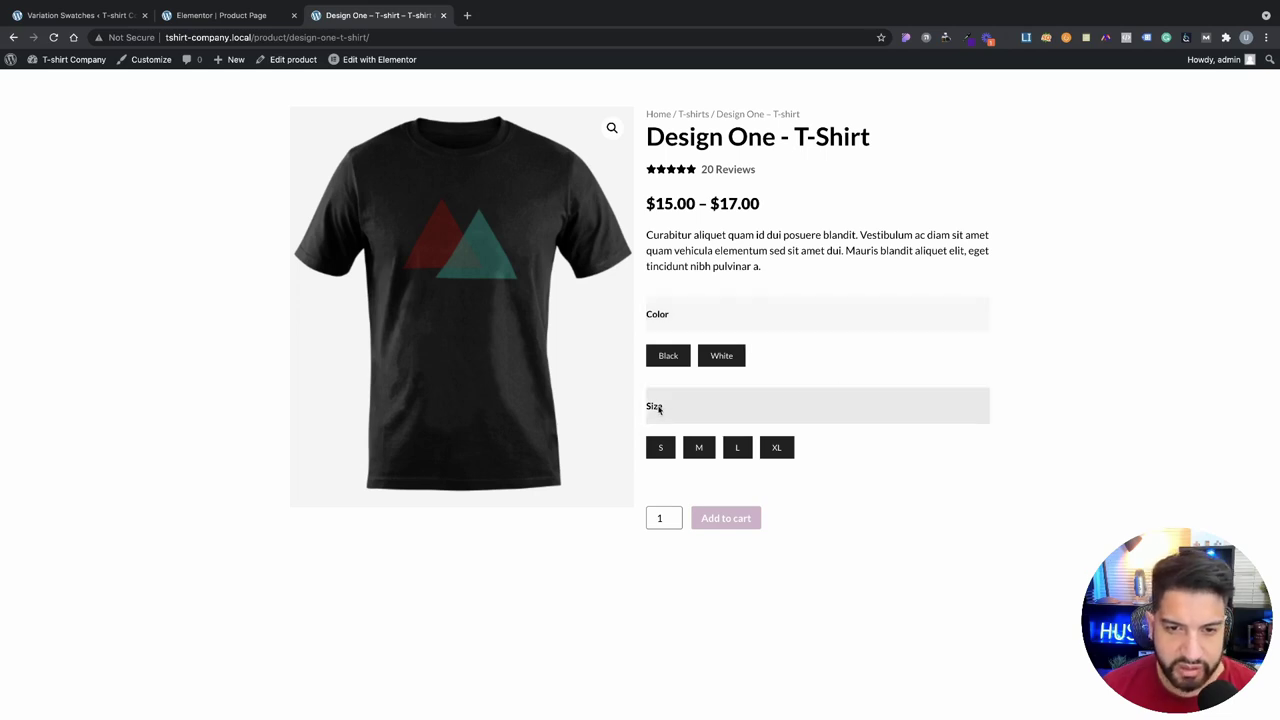
# Step: Give the Add To Cart widget's td cells custom CSS with transparent background-color, black color and 0px padding, then update and reload the live page
pyautogui.click(257, 15)
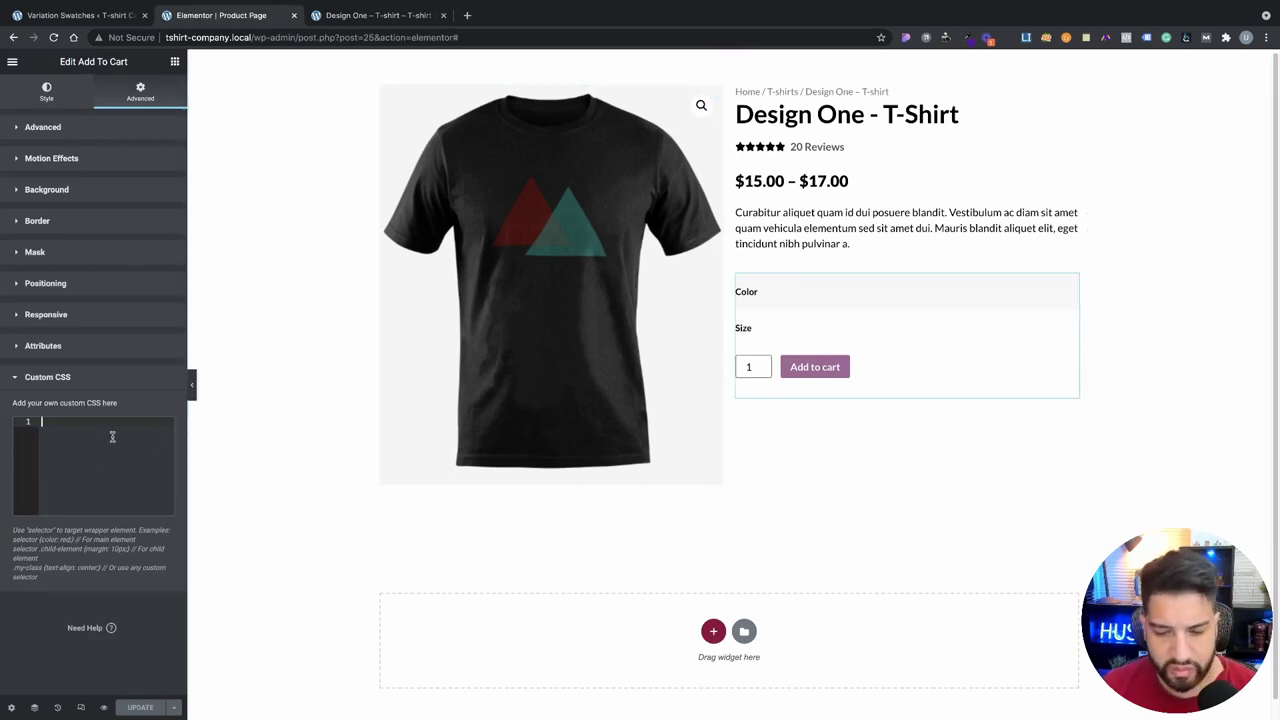
pyautogui.write('selector td{     background-color: transparent;     color: black;     padding: 0px; }')
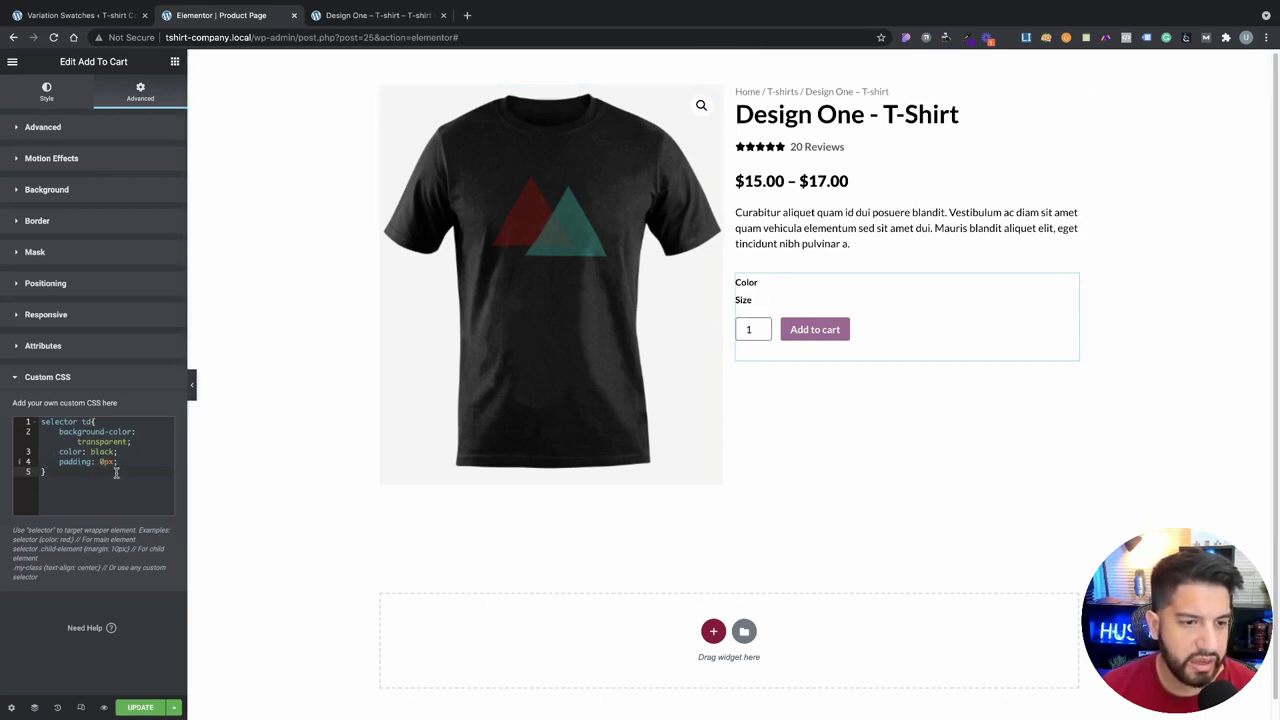
pyautogui.click(140, 707)
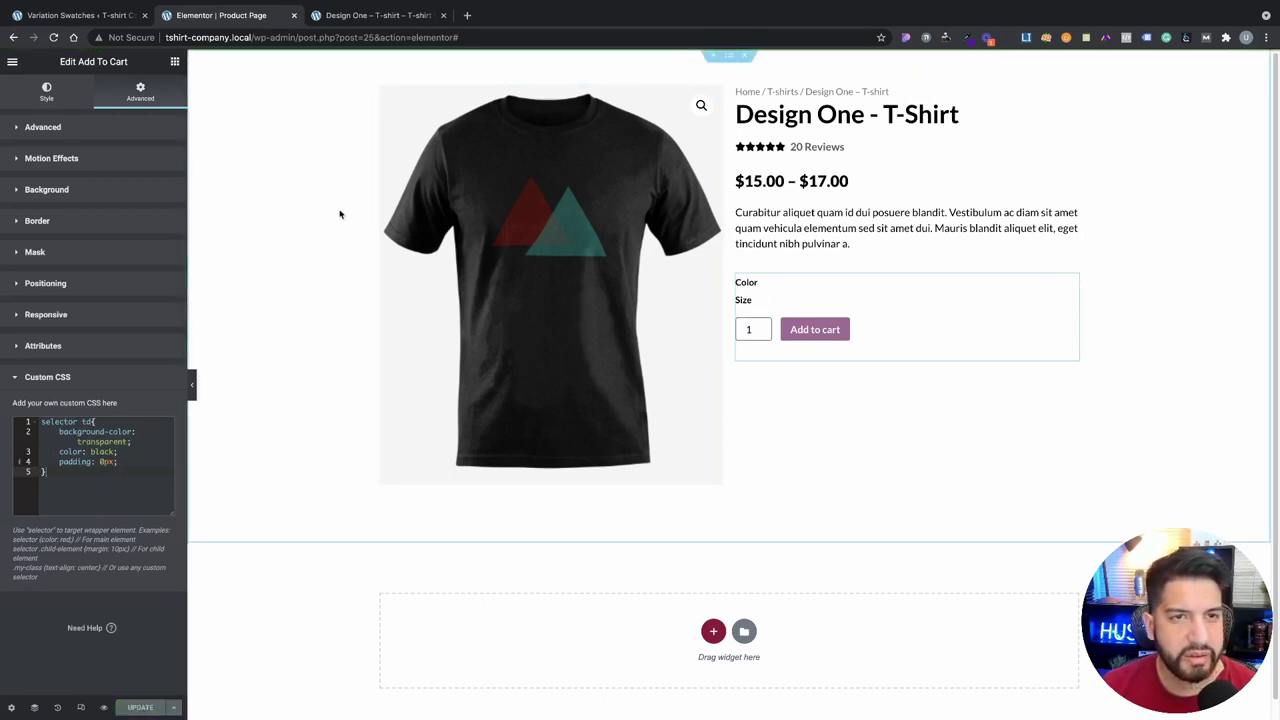
pyautogui.click(345, 16)
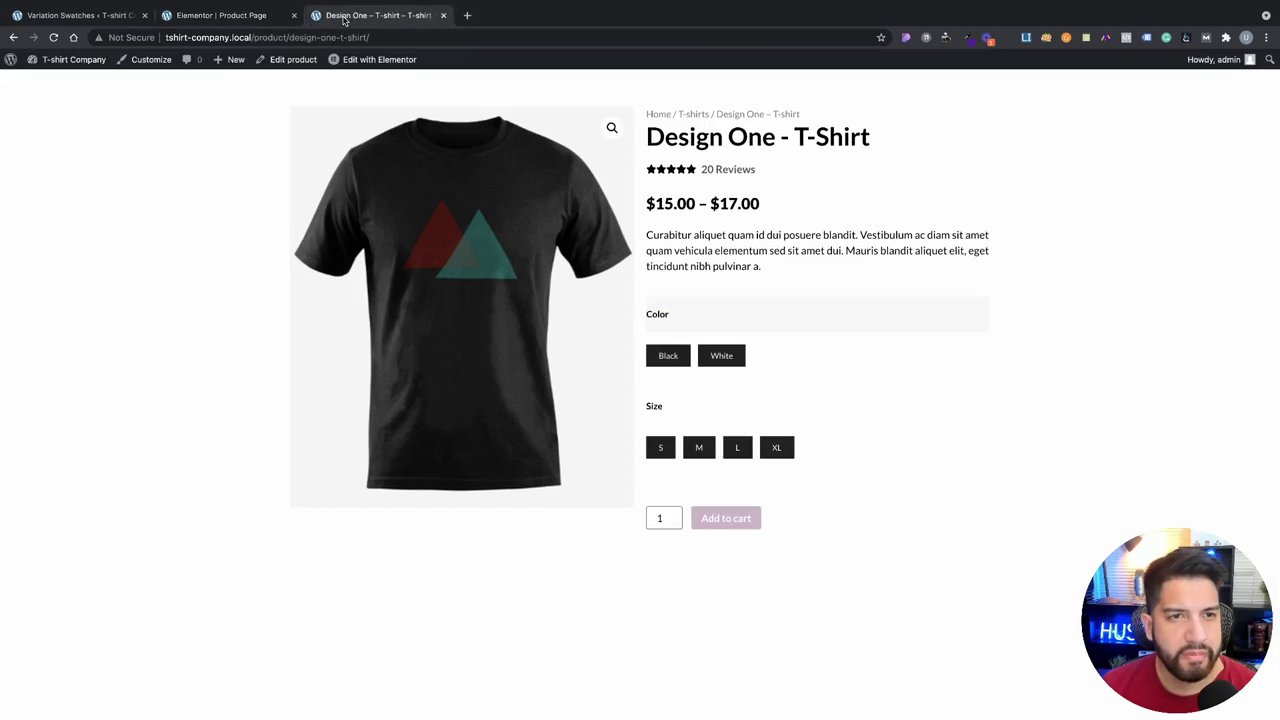
pyautogui.click(54, 37)
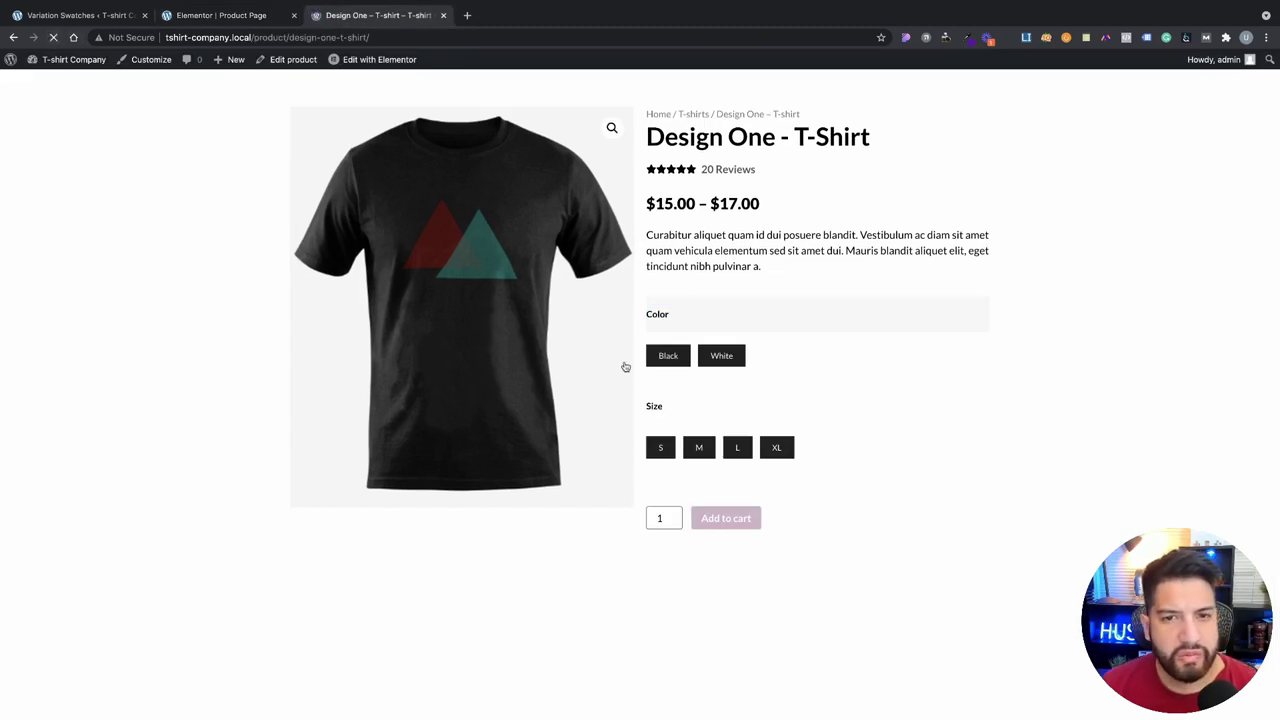